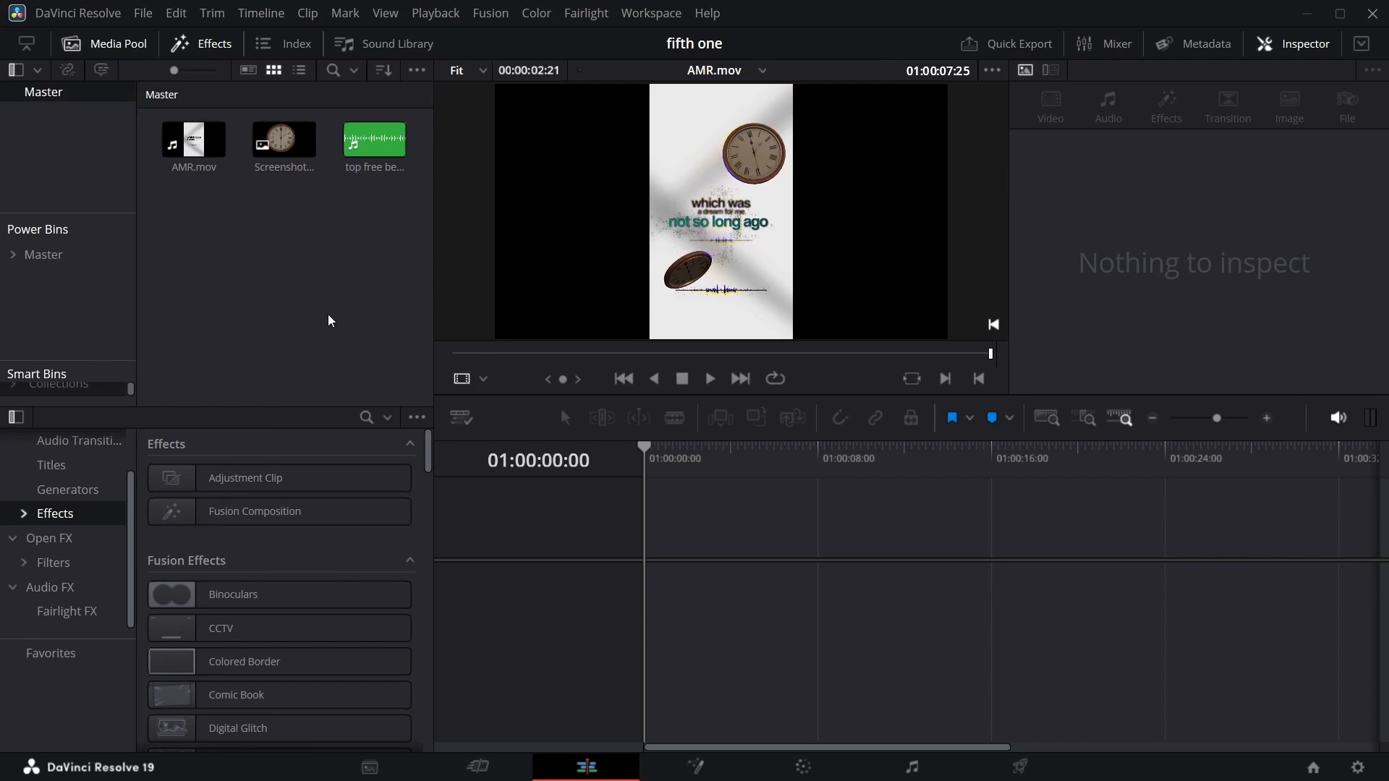
Create a new timeline with vertical 1080 x 1920 resolution at 30 frames per second instead of project settings.
right_click(328, 316)
mouse_move(583, 331)
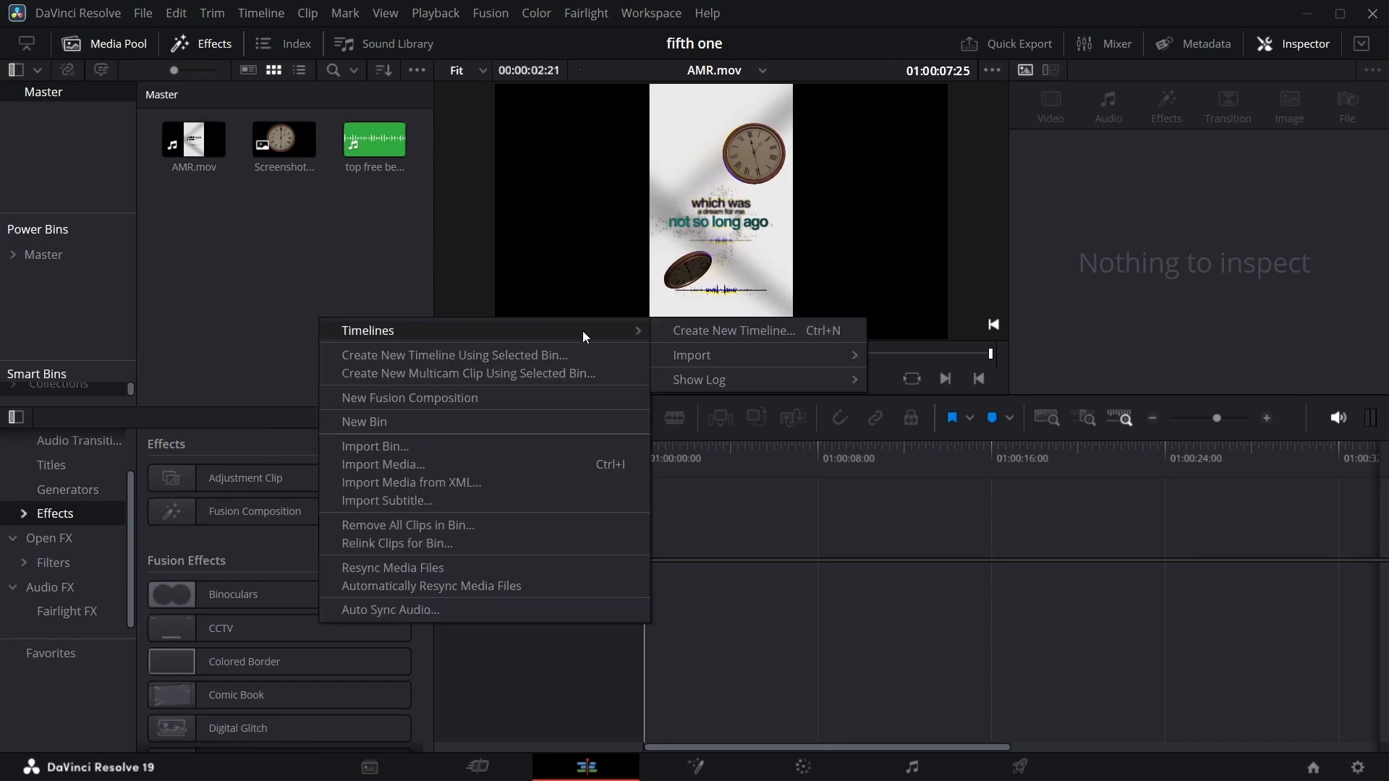
click(717, 335)
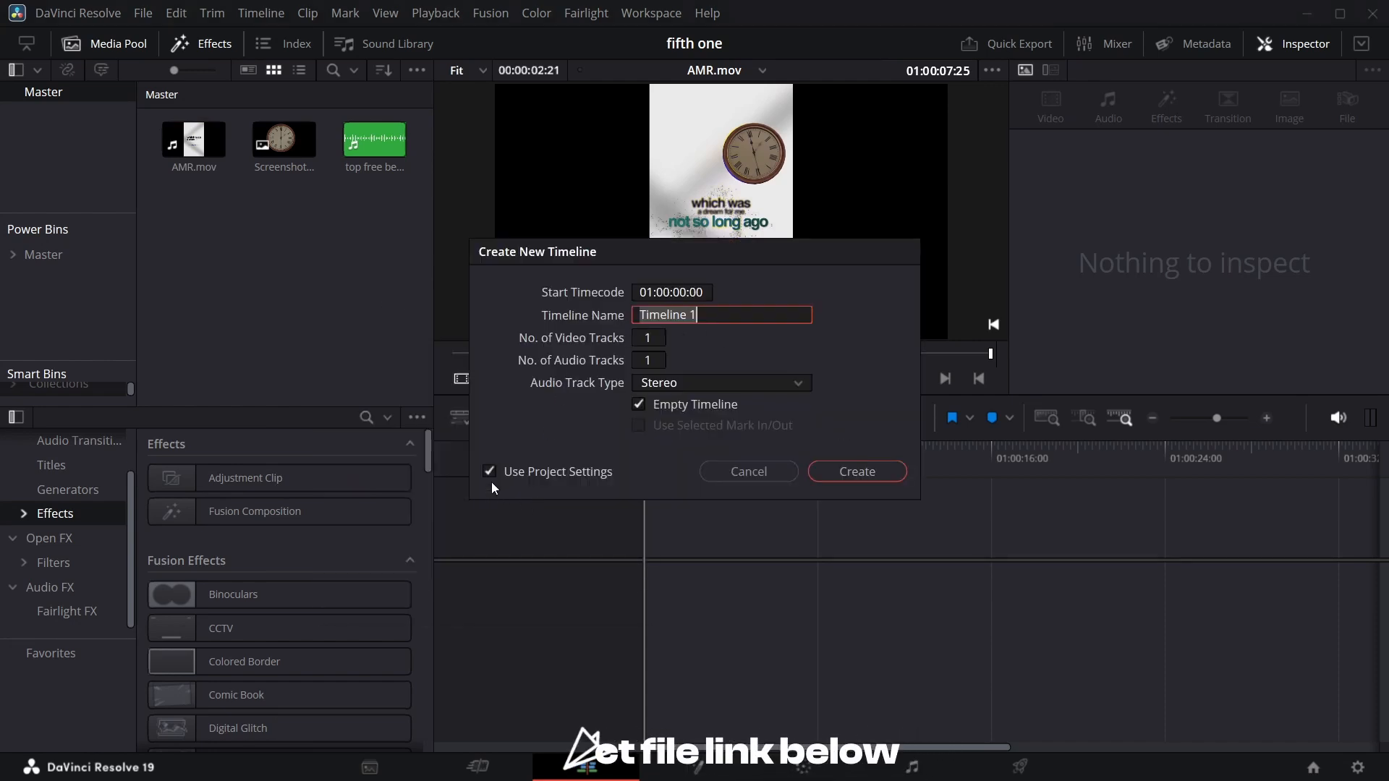
click(489, 472)
click(642, 291)
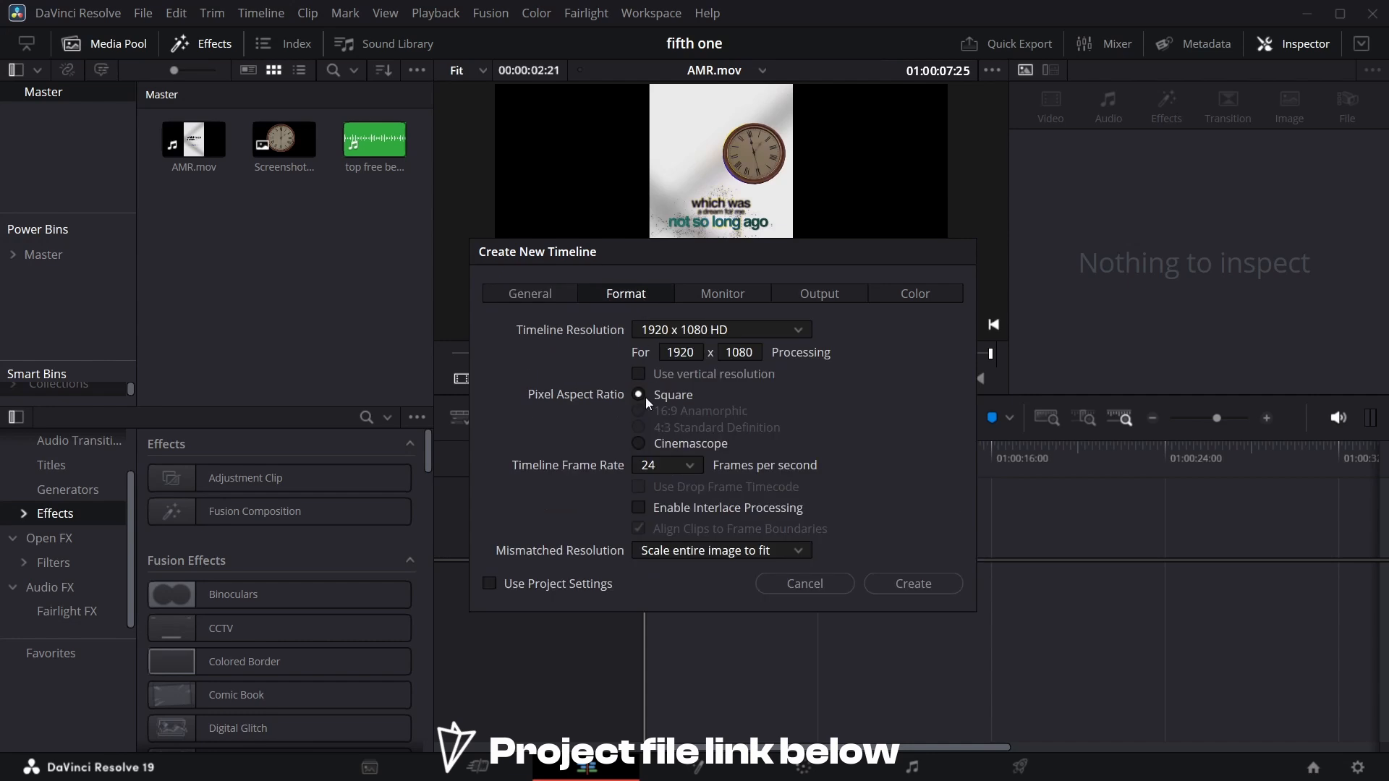
click(640, 374)
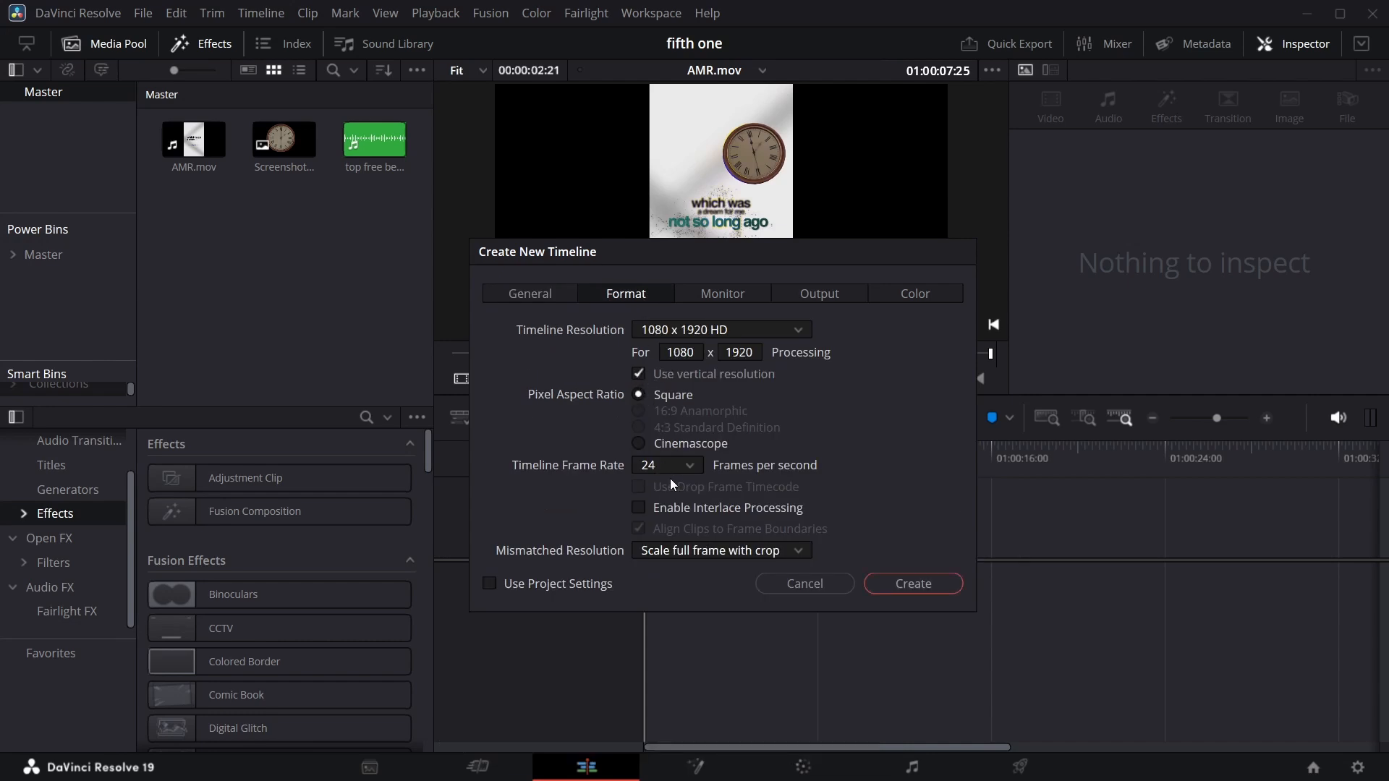
click(687, 466)
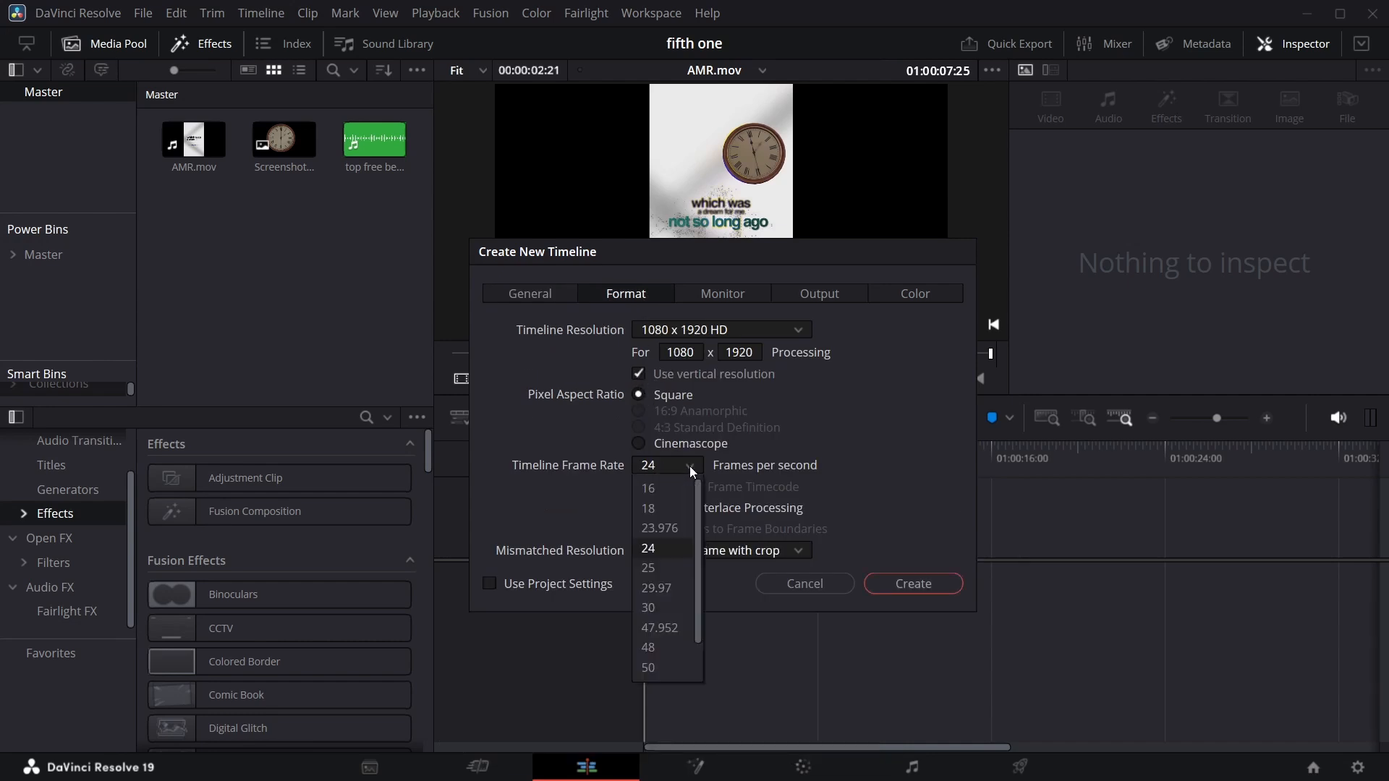
click(662, 608)
click(929, 589)
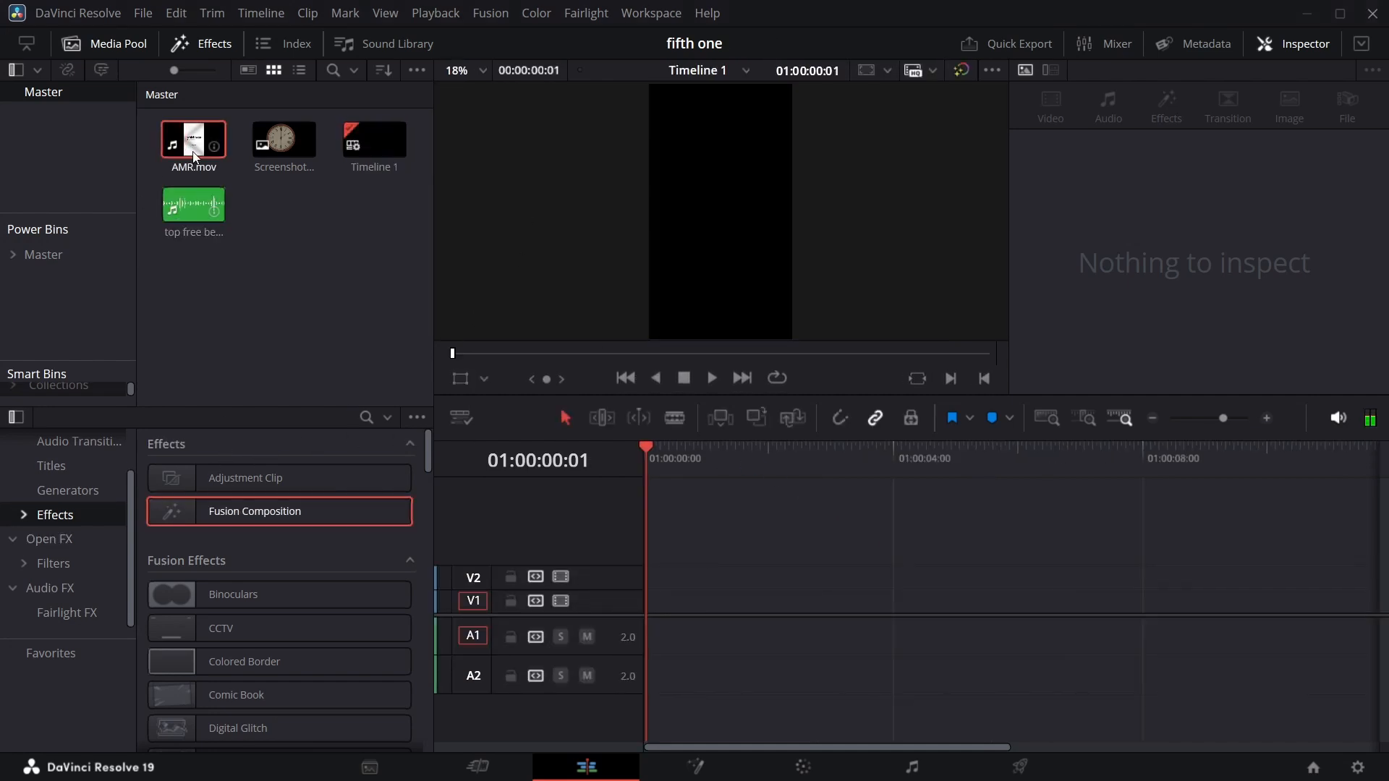
Place AMR.mov on the timeline, aligned to its start.
drag(194, 139, 664, 635)
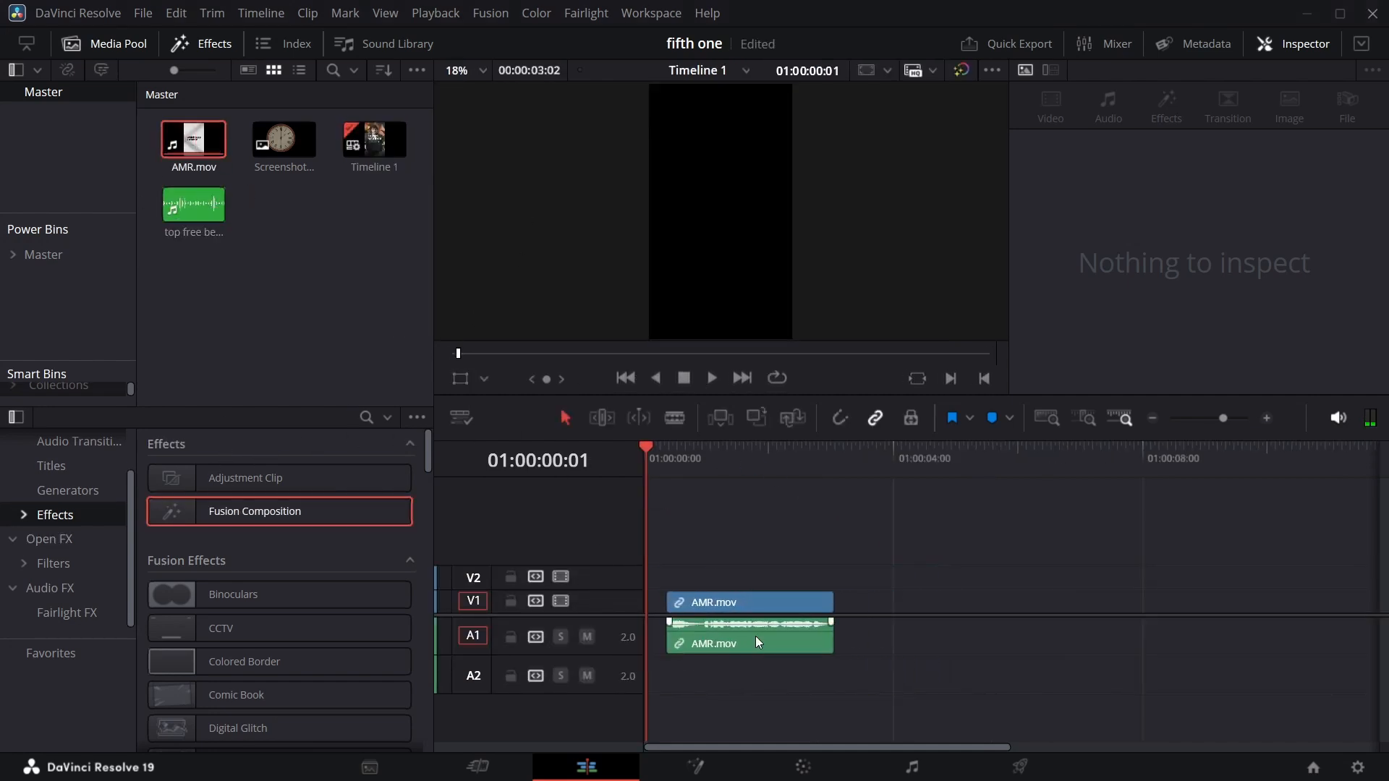
drag(757, 642, 738, 642)
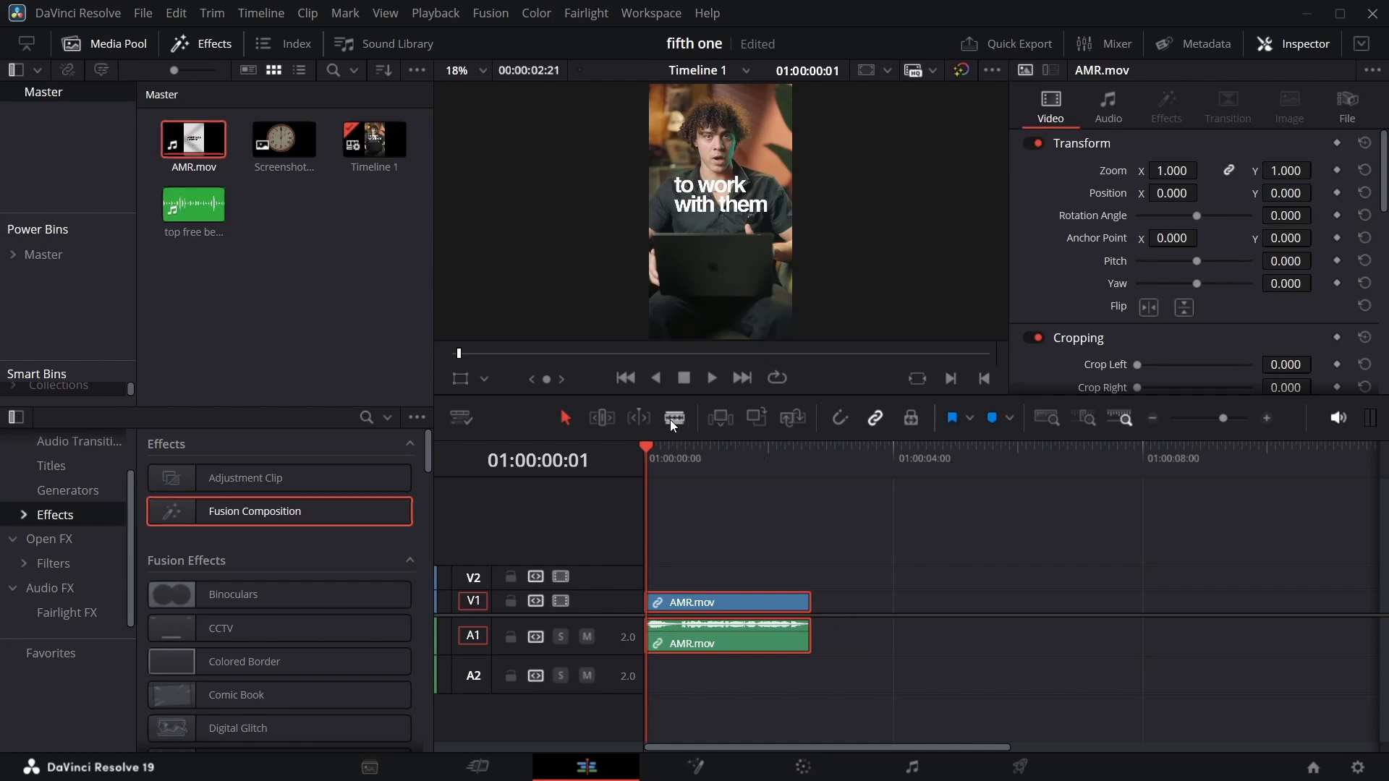
Play back the AMR.mov clip from the start to review its animation.
click(644, 447)
key(space)
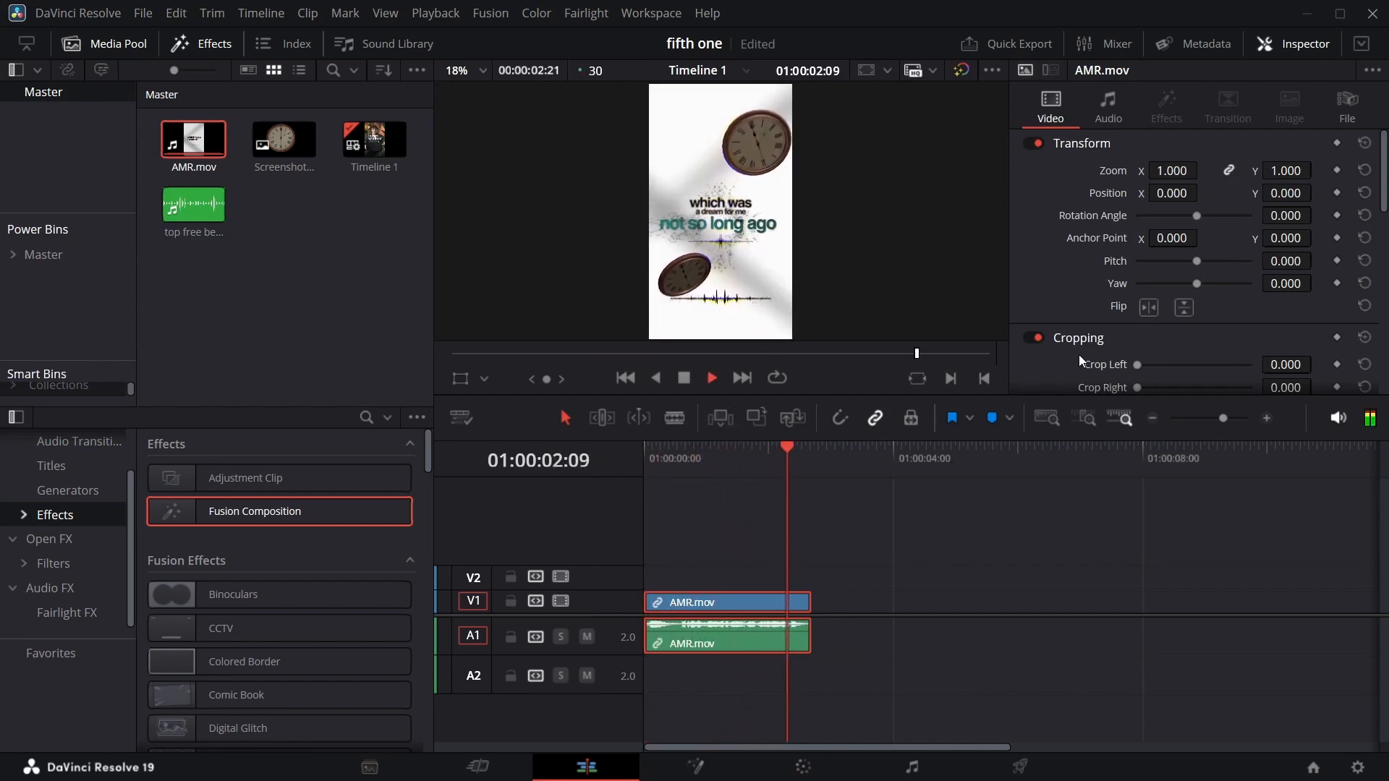
key(space)
drag(810, 447, 516, 493)
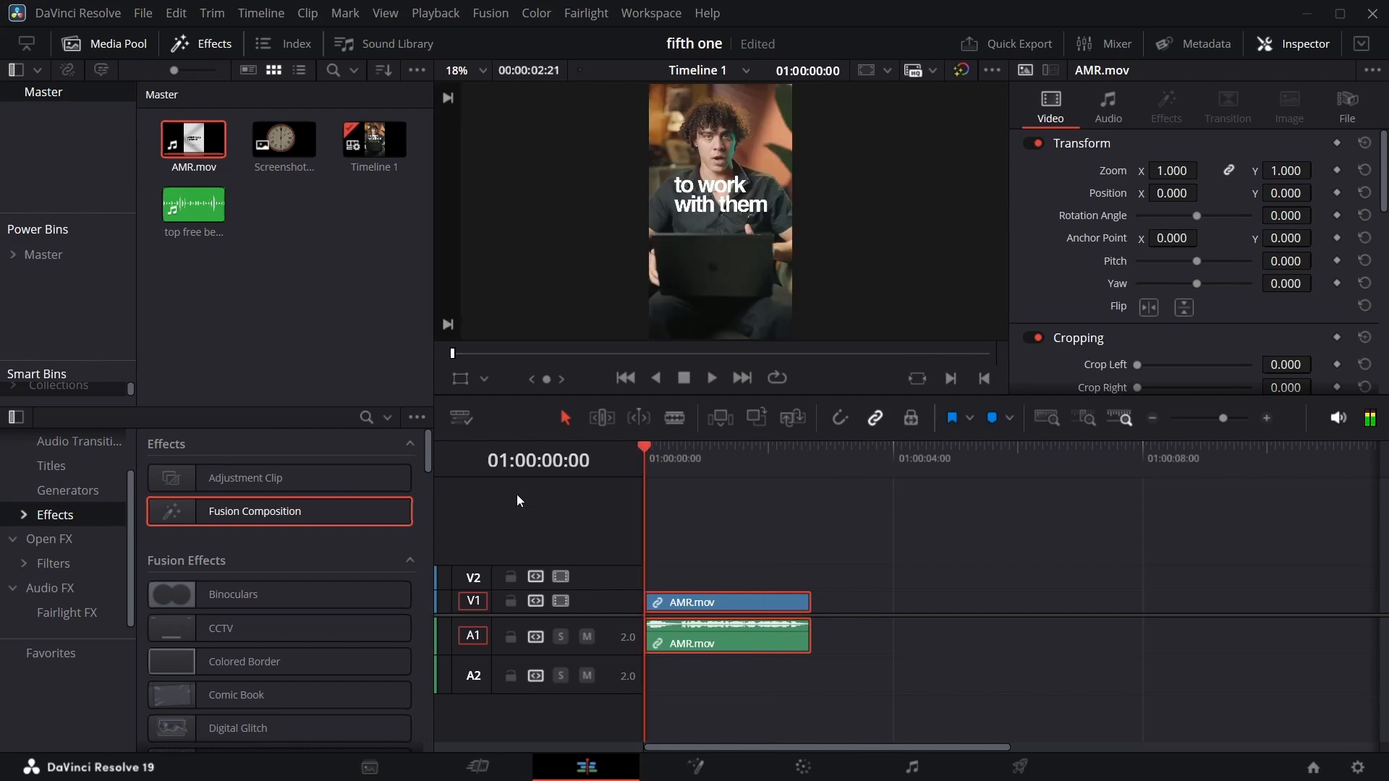
key(space)
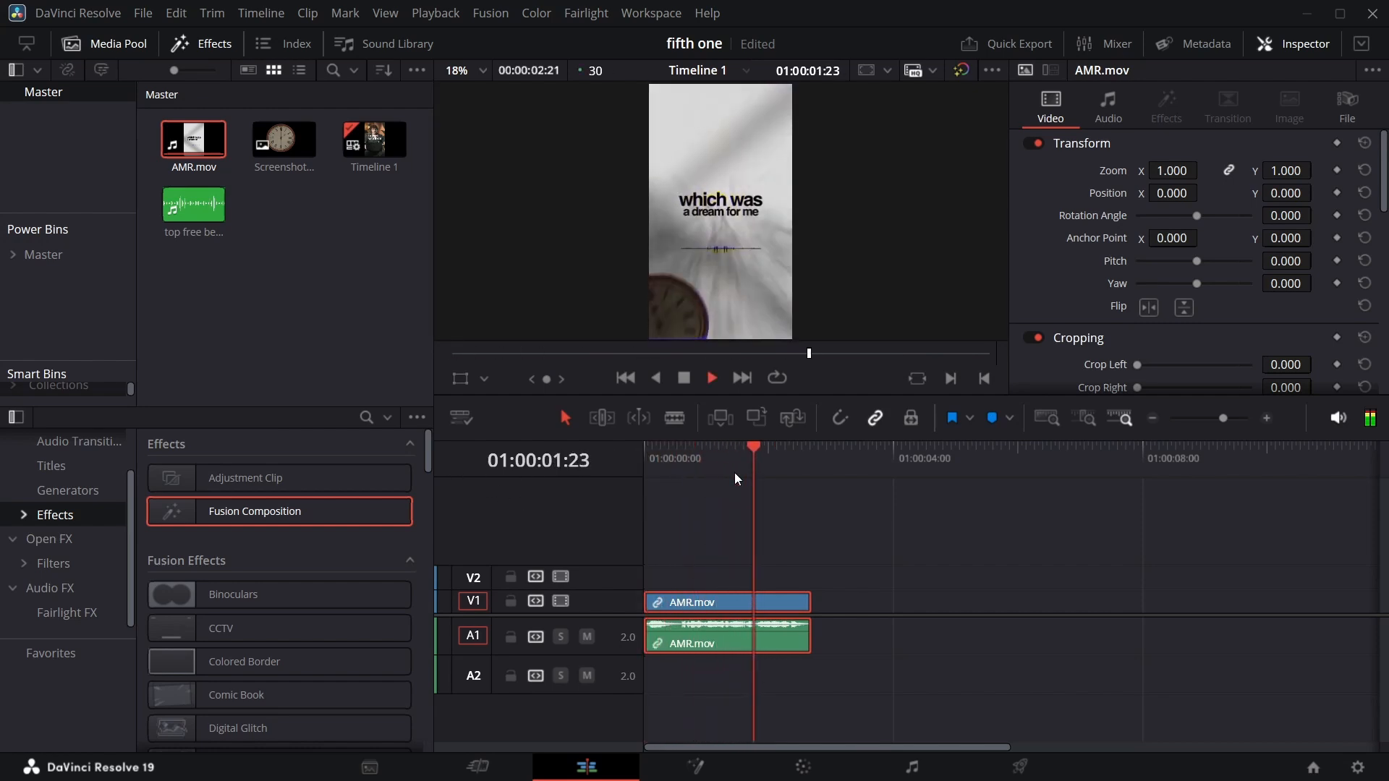
key(space)
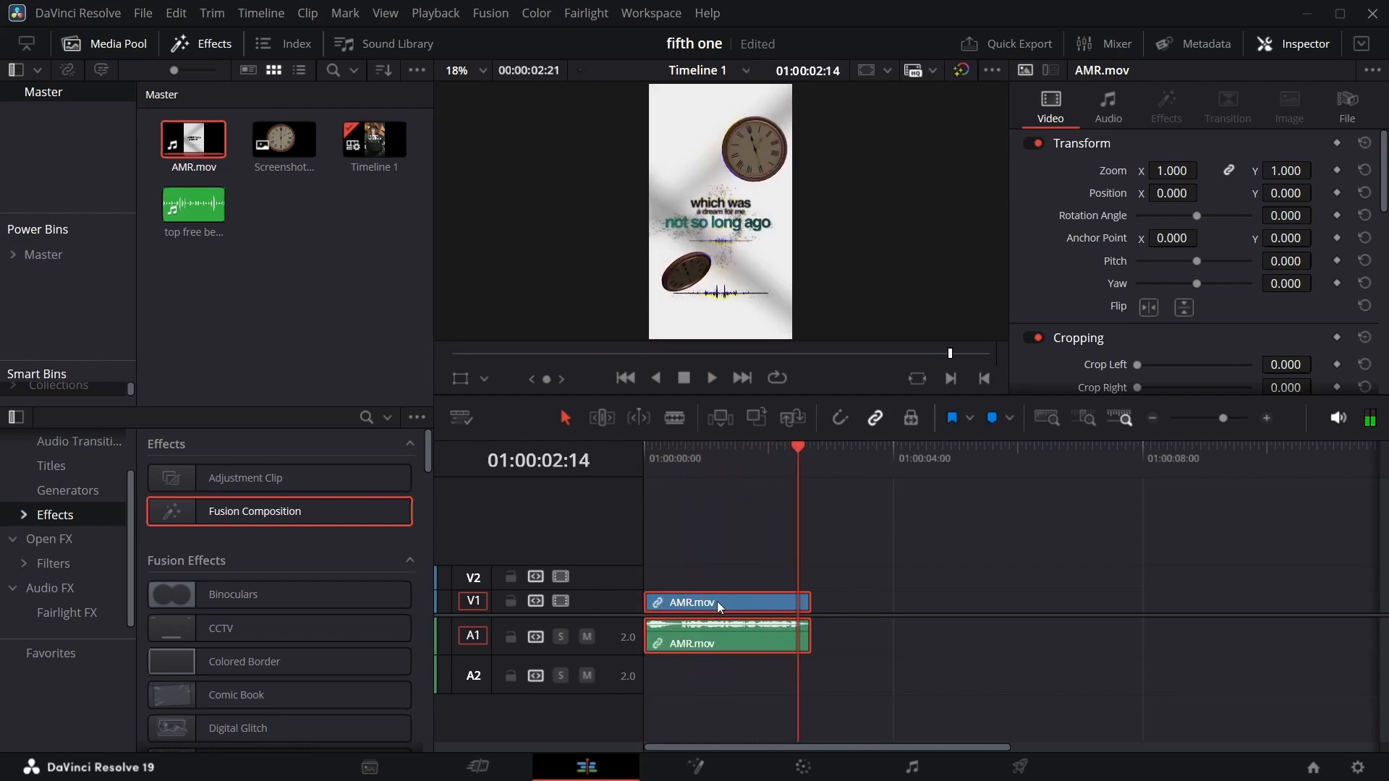
Add a Fusion Composition on track V2 and trim its end to match the AMR.mov clip.
drag(246, 511, 642, 587)
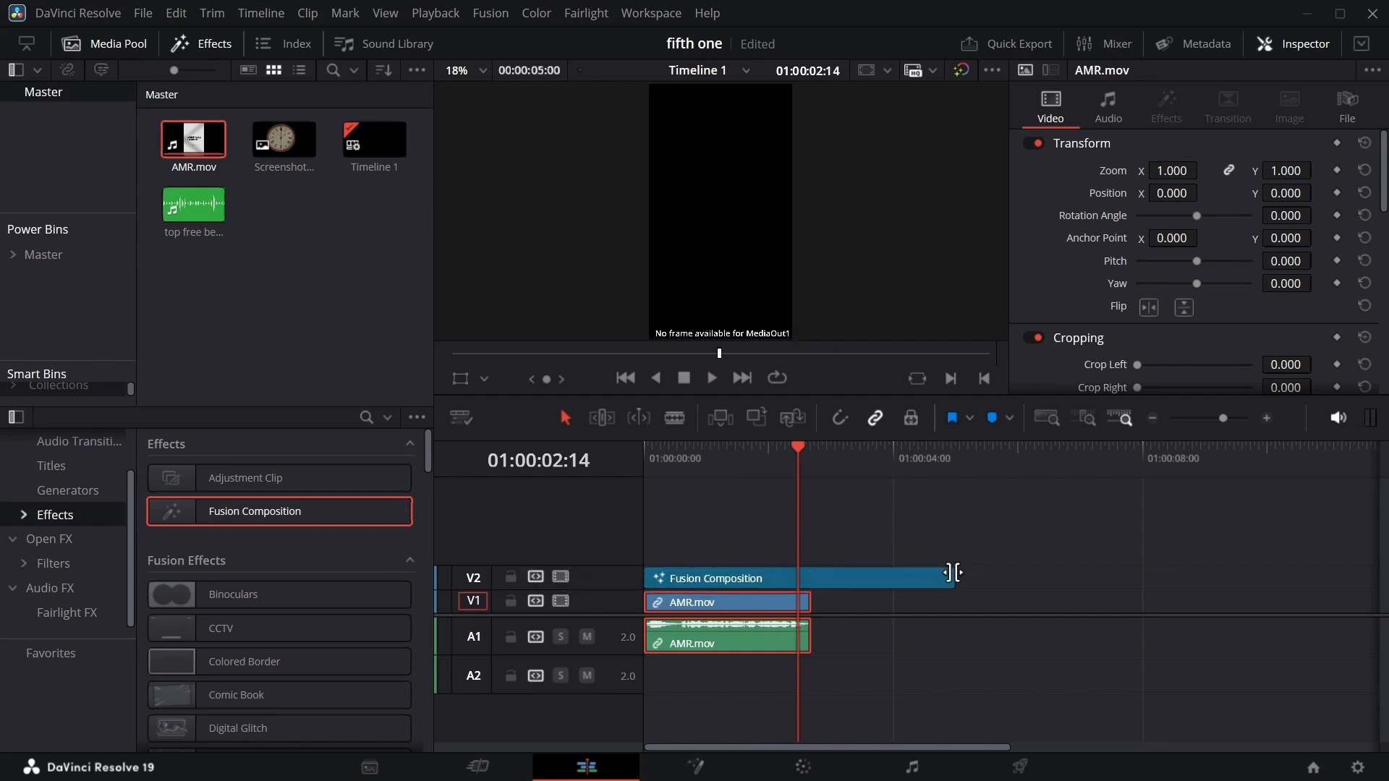
drag(954, 573, 812, 579)
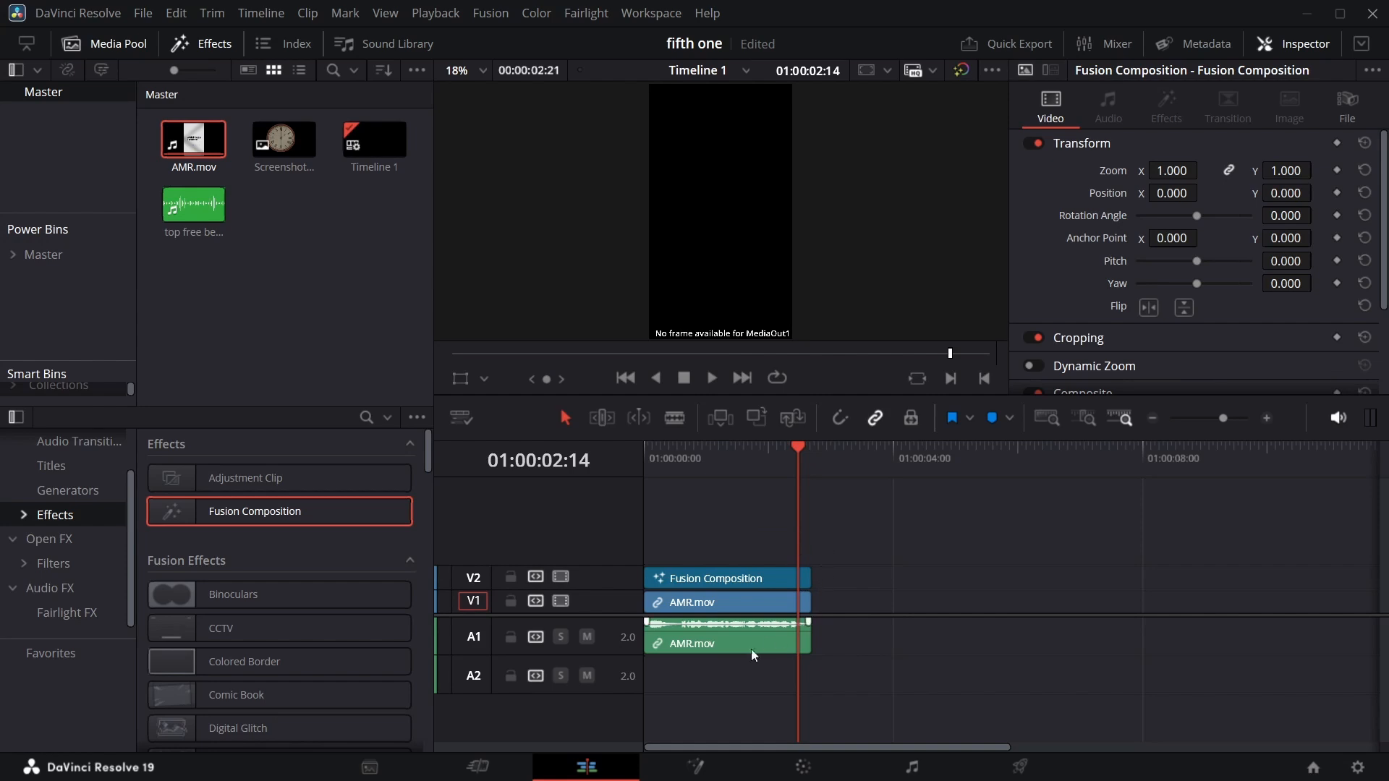
Delete the AMR.mov video clip and move the Fusion Composition down onto track V1.
click(739, 606)
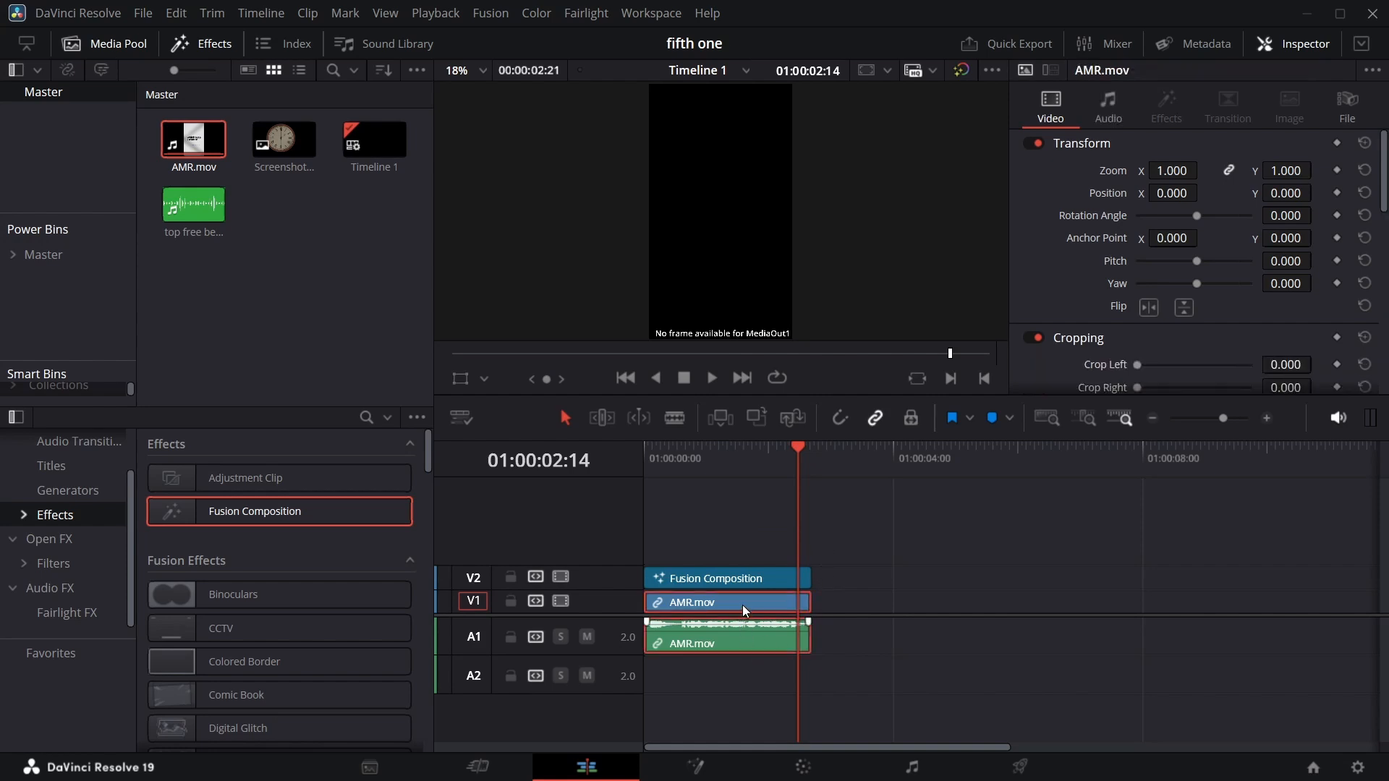
key(Delete)
drag(735, 575, 735, 600)
Open the Fusion Composition in Fusion and bring AMR.mov from the media pool into the node graph.
click(694, 767)
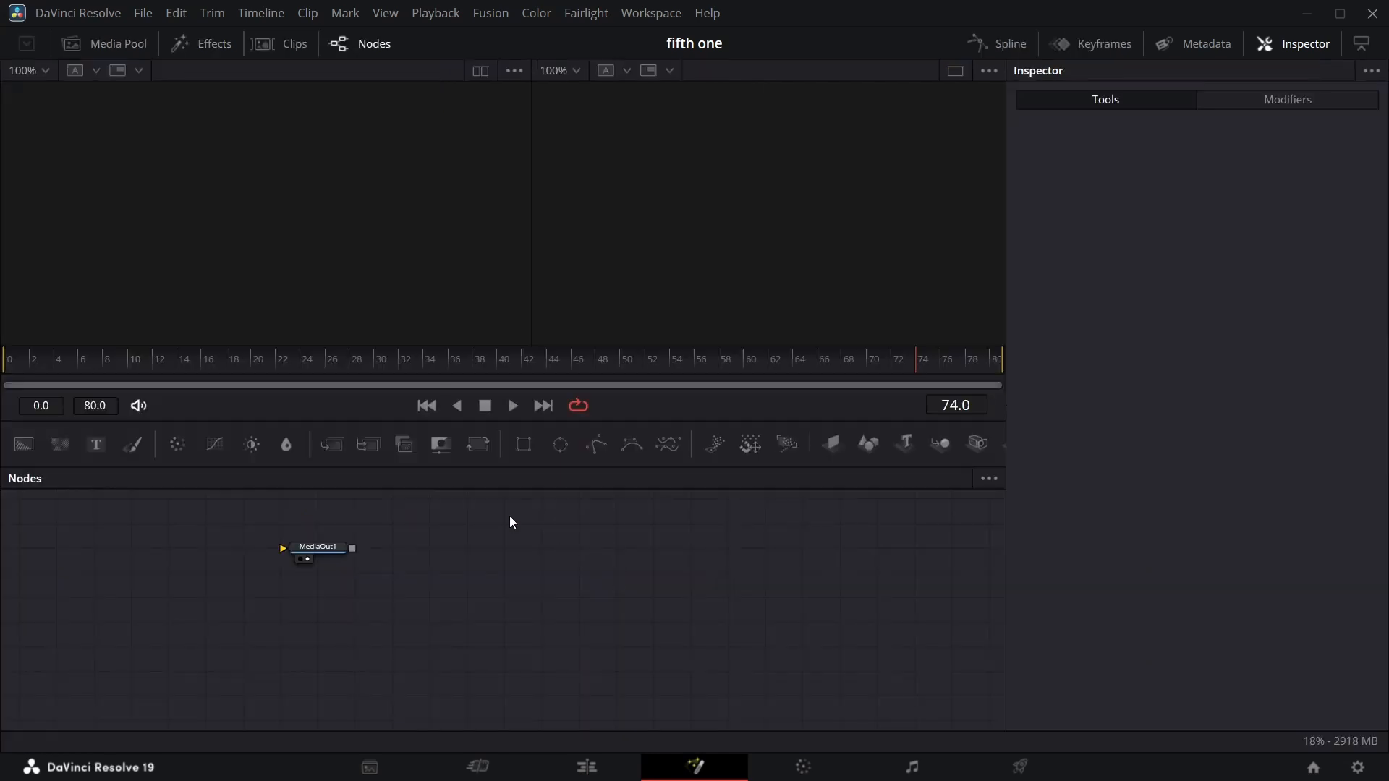
drag(312, 553, 759, 627)
click(130, 47)
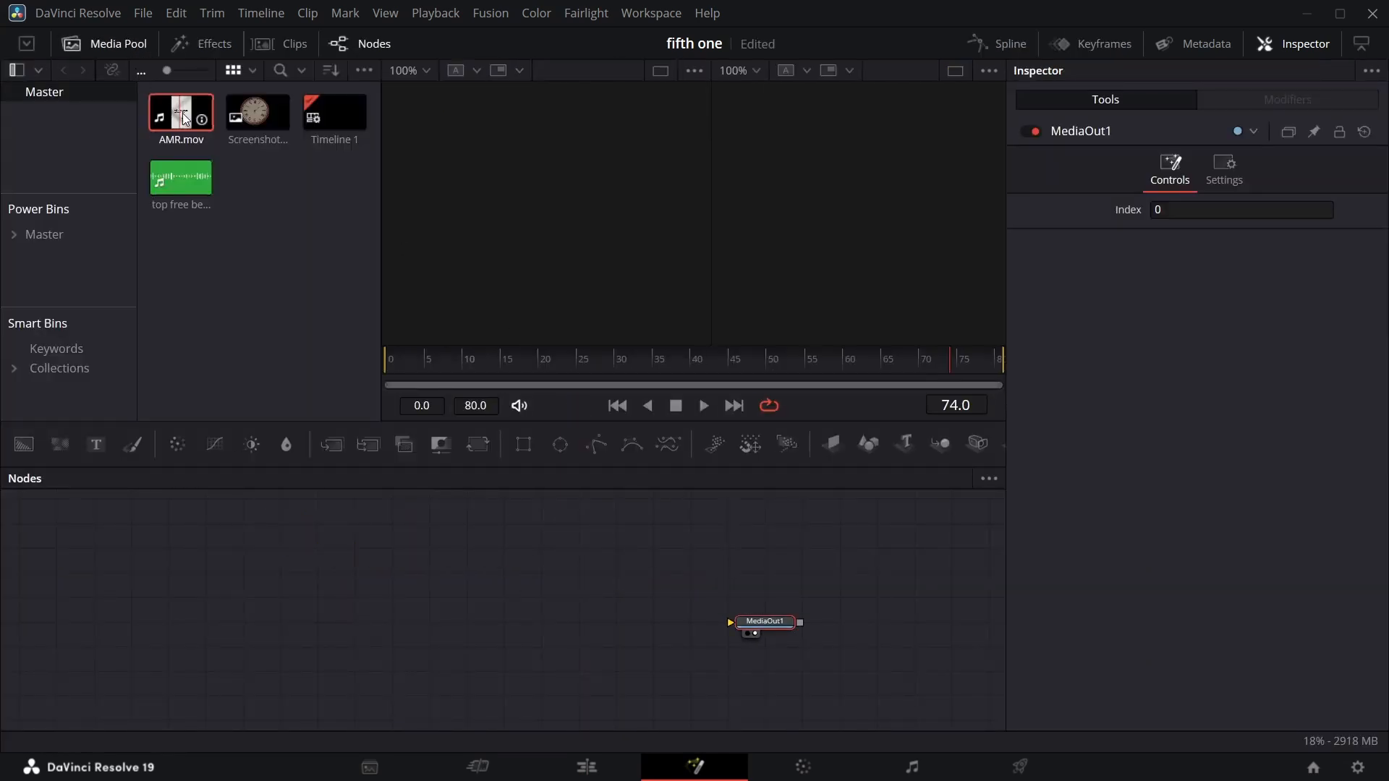
drag(755, 584, 760, 583)
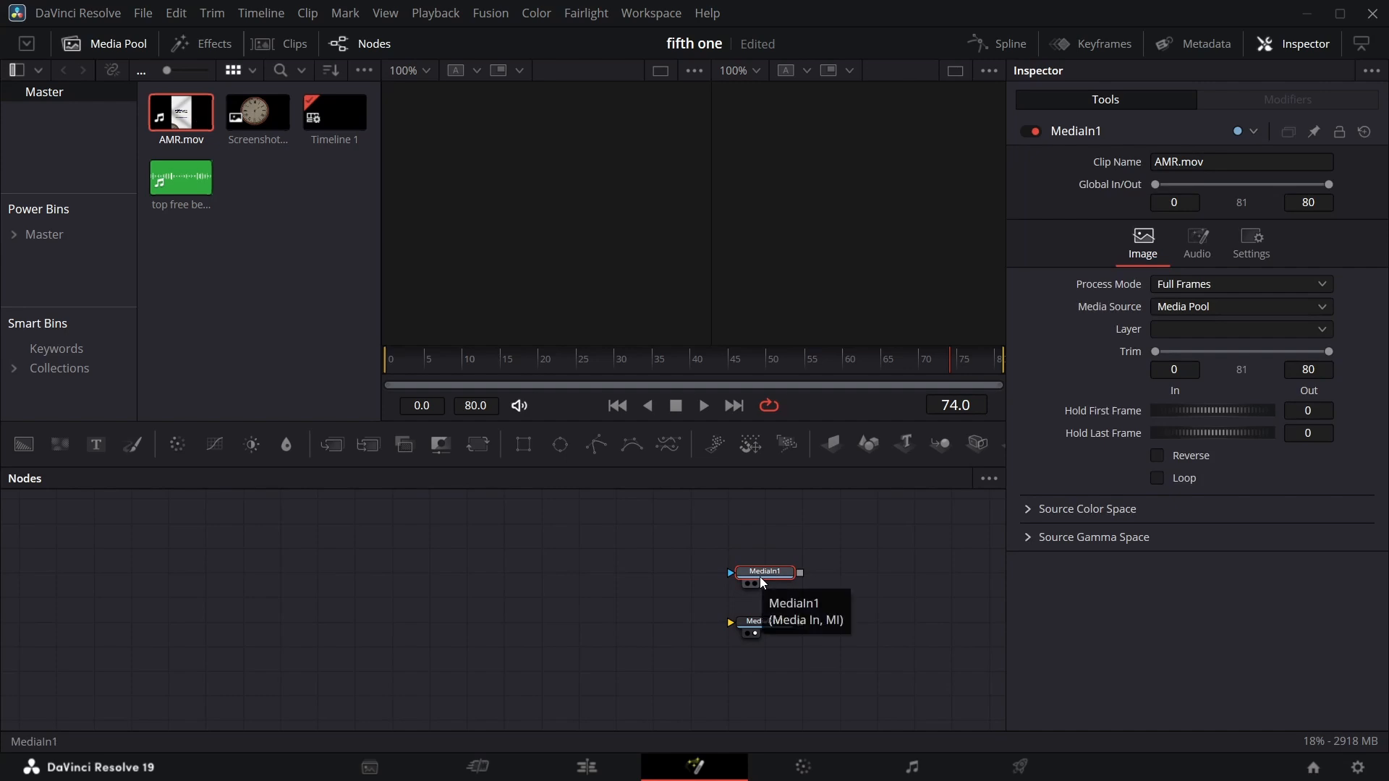
Rename the media input node to AMR and show it in the left viewer at frame 42.
key(F2)
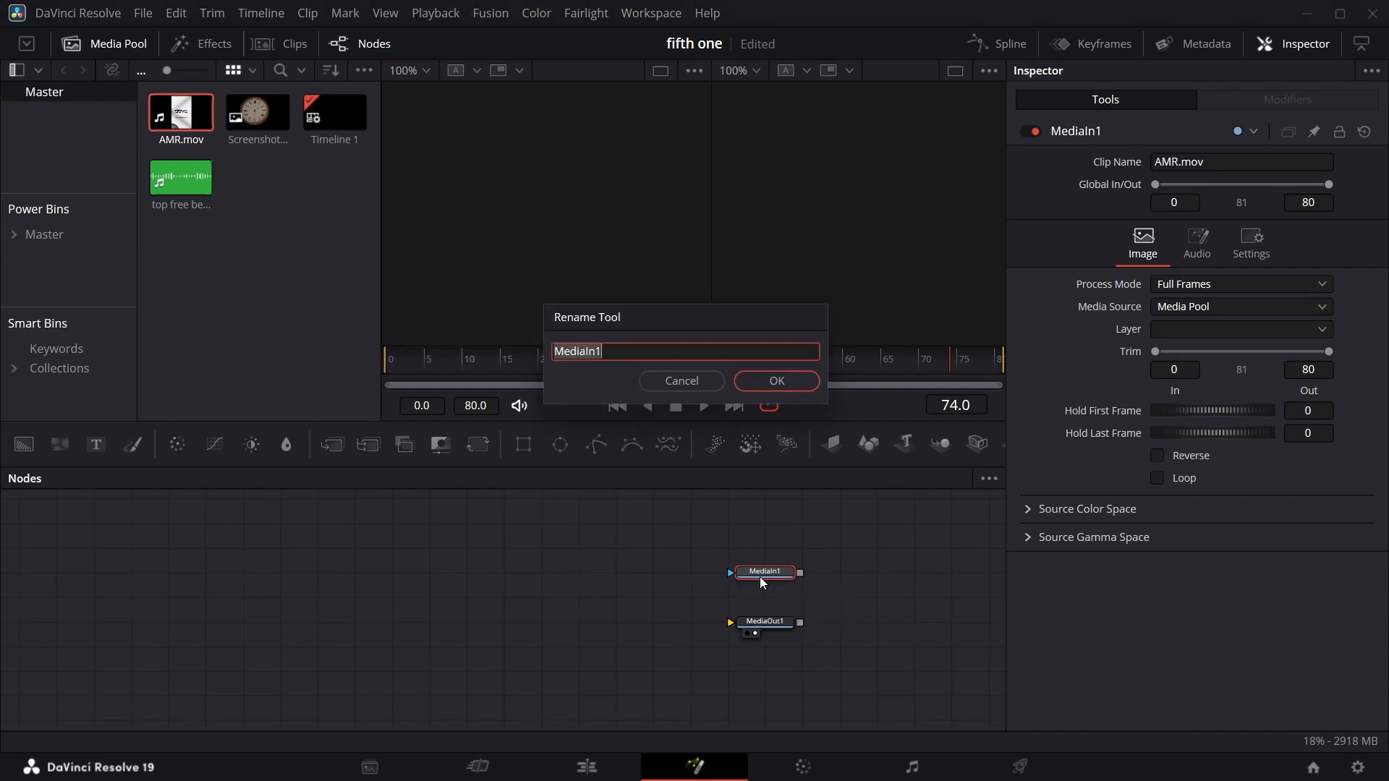
text(AMR)
click(776, 380)
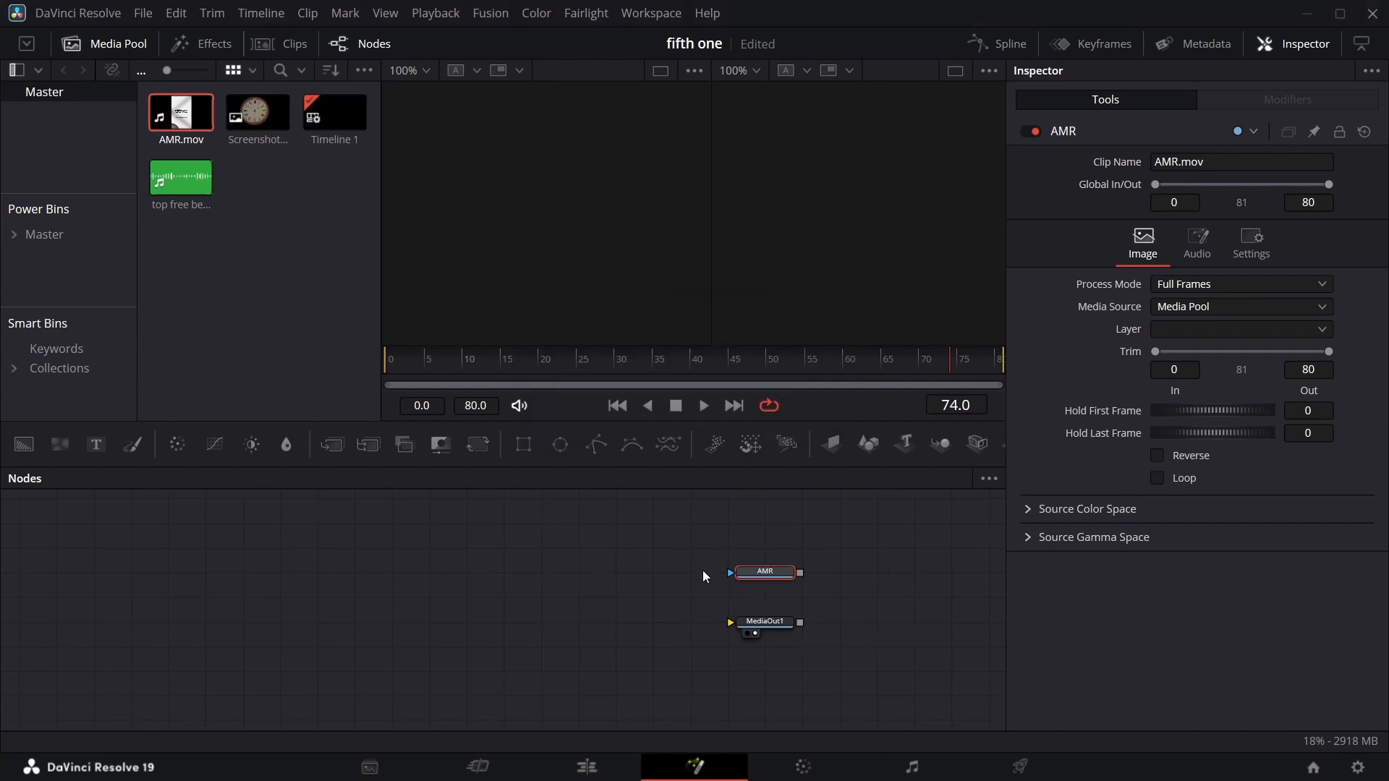
key(1)
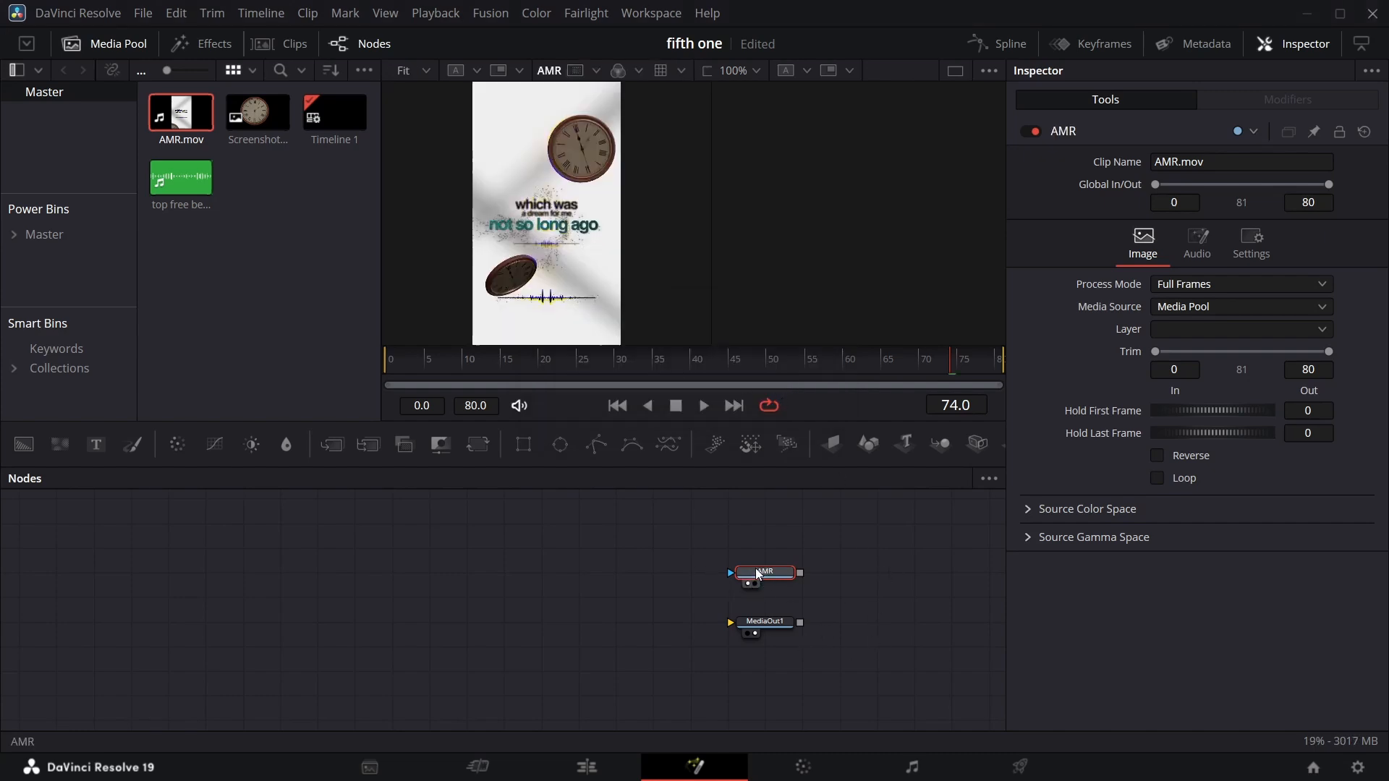
click(97, 51)
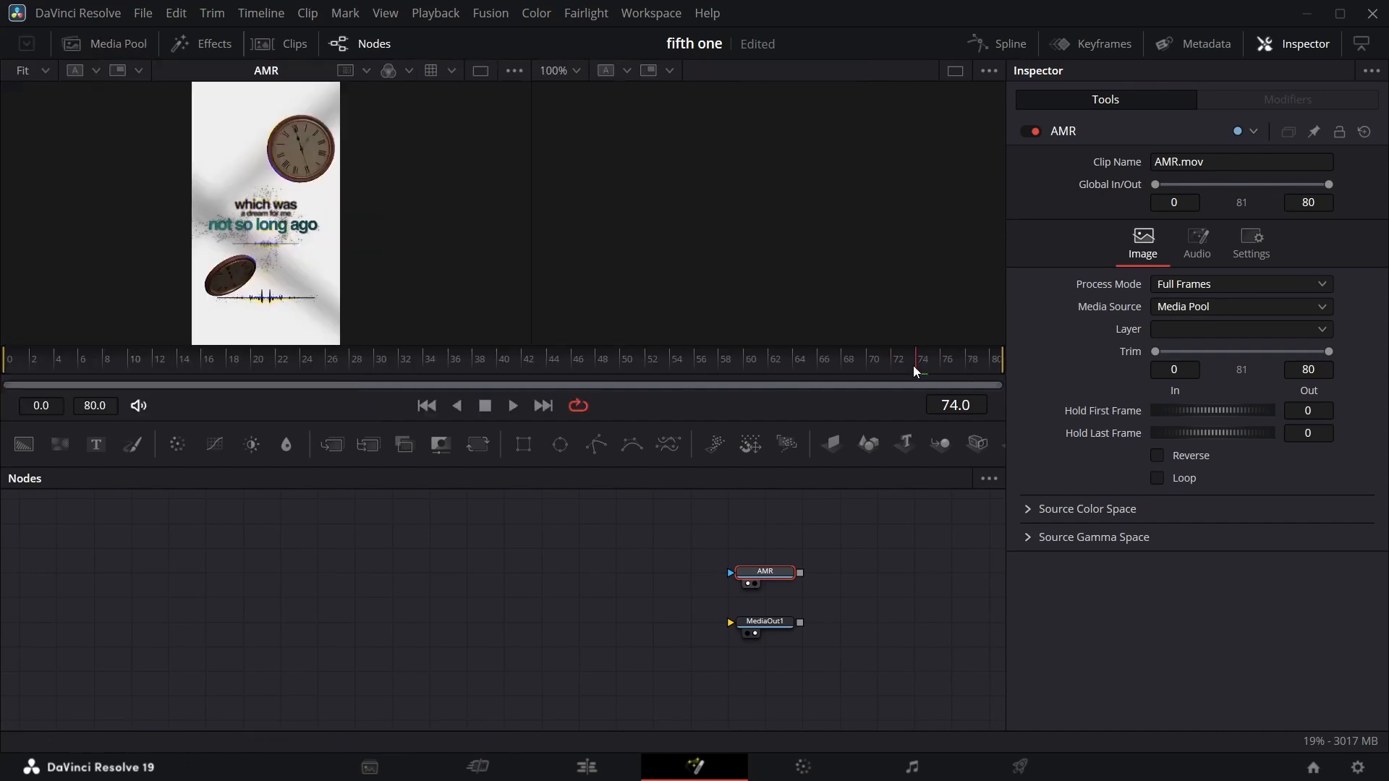
drag(913, 366, 522, 368)
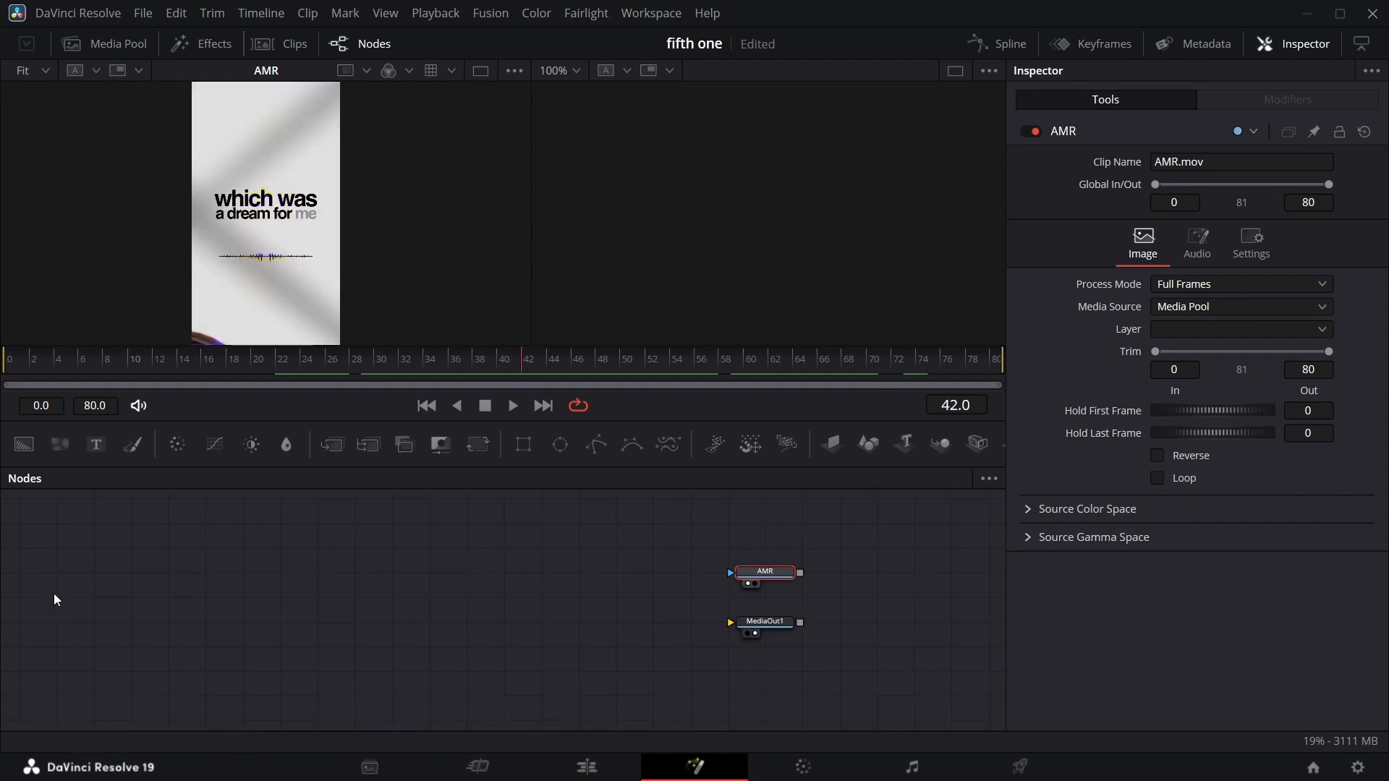
Add a Background node to the graph and set its alpha to 0.
drag(24, 444, 58, 504)
drag(93, 575, 100, 601)
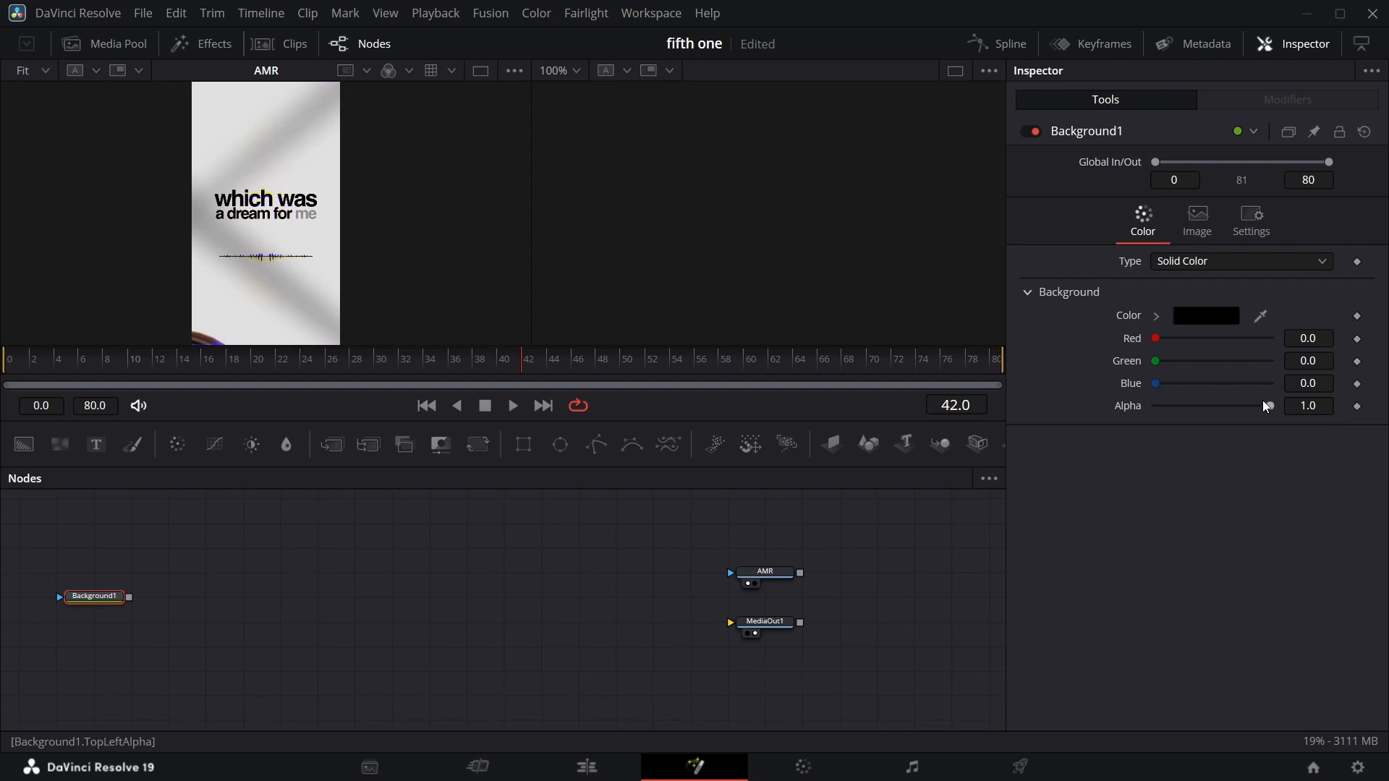
drag(1271, 406, 942, 479)
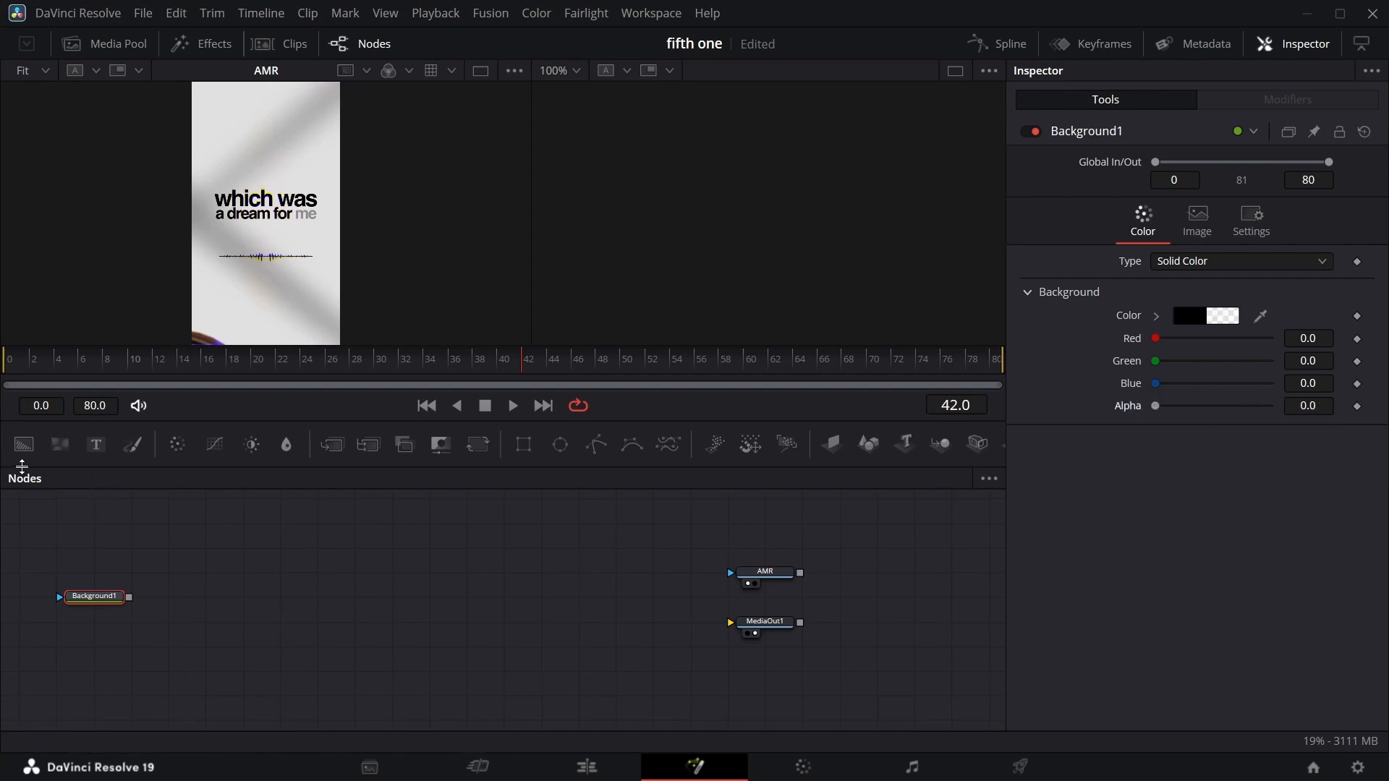
Add a second Background node merged over the first and view the merge in the right viewer.
drag(24, 444, 178, 562)
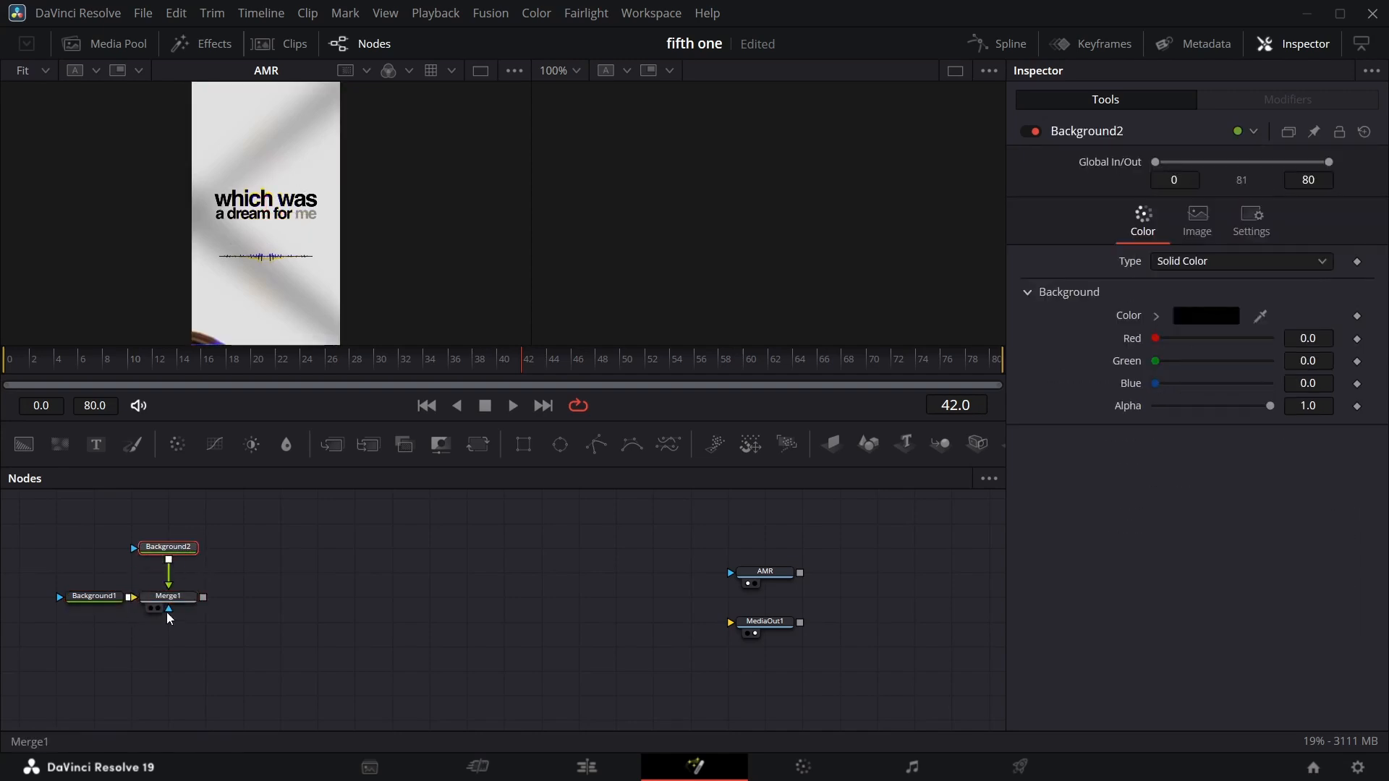
click(160, 609)
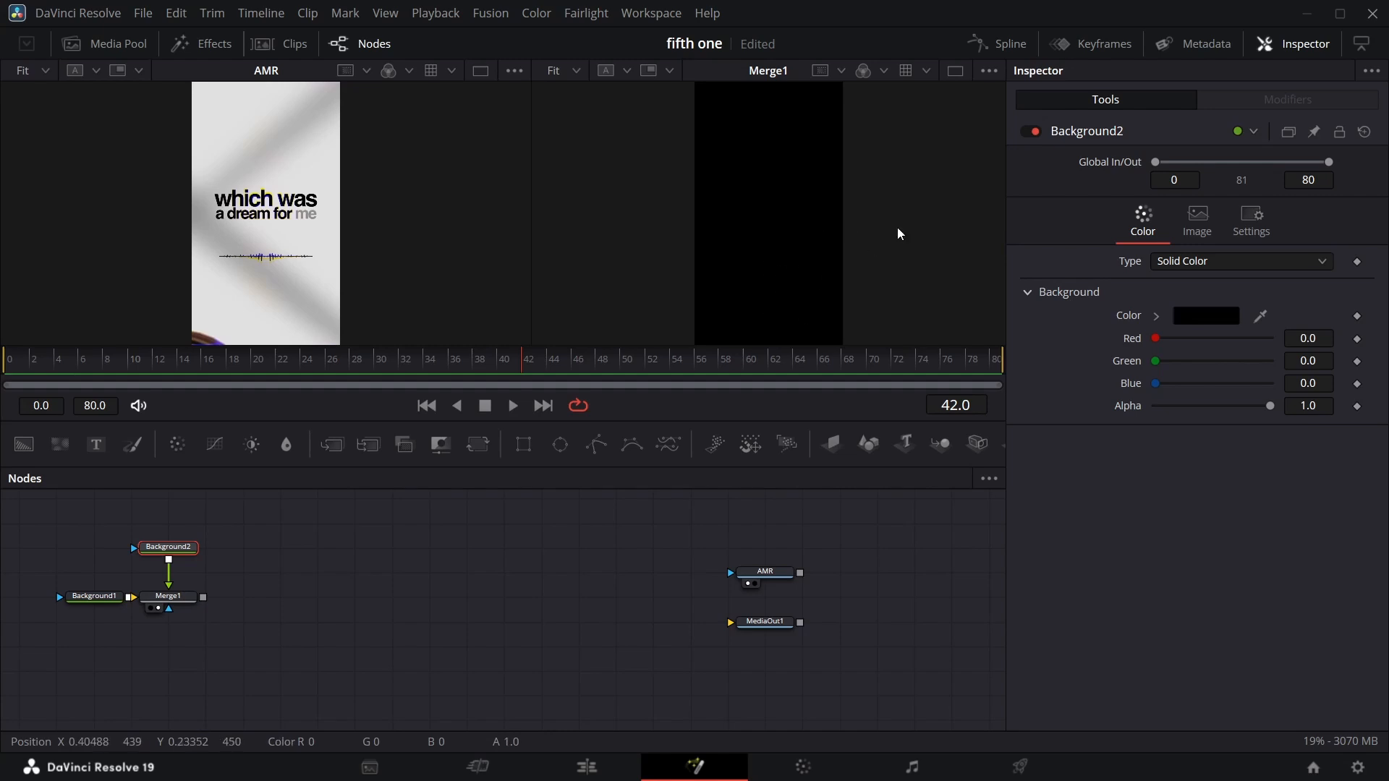
Set the second background's color to white, 0.980392 in each channel.
click(1217, 315)
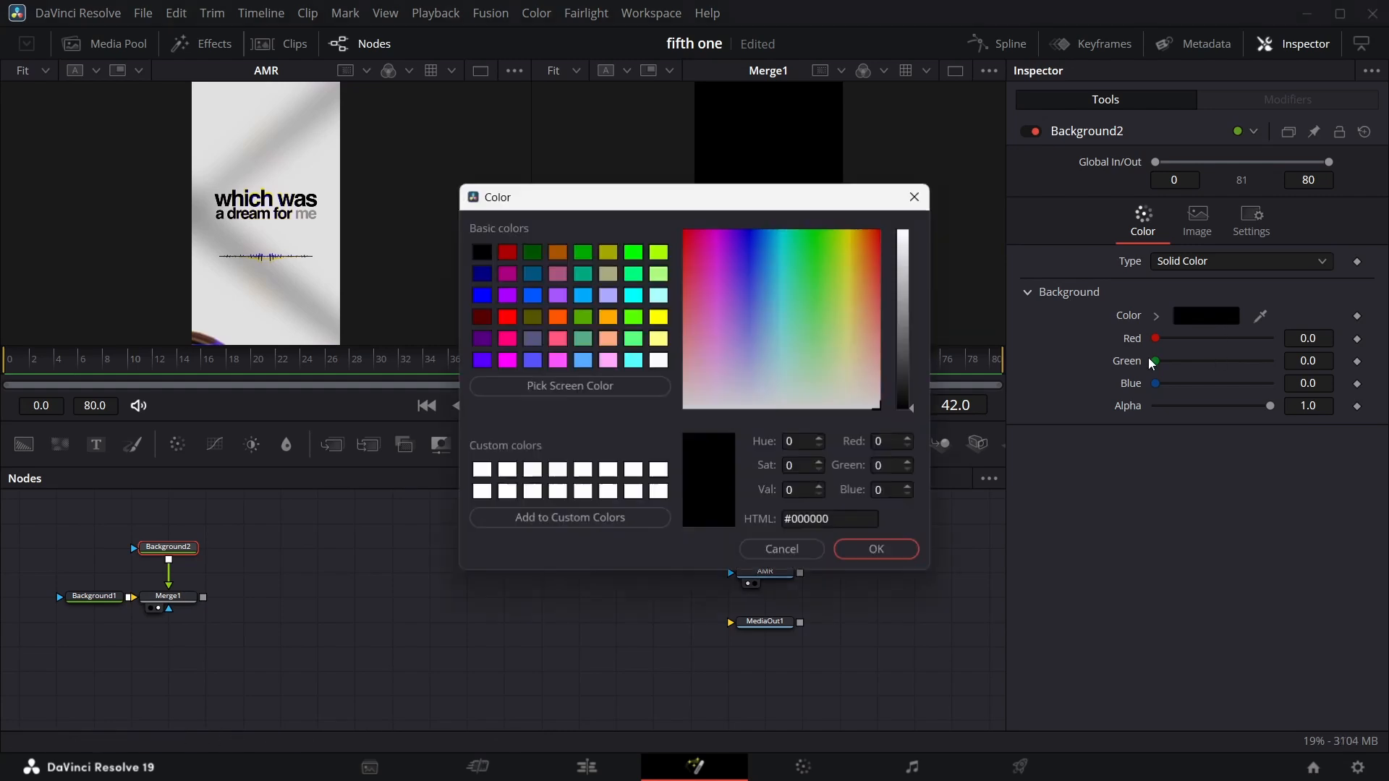
click(904, 233)
click(885, 547)
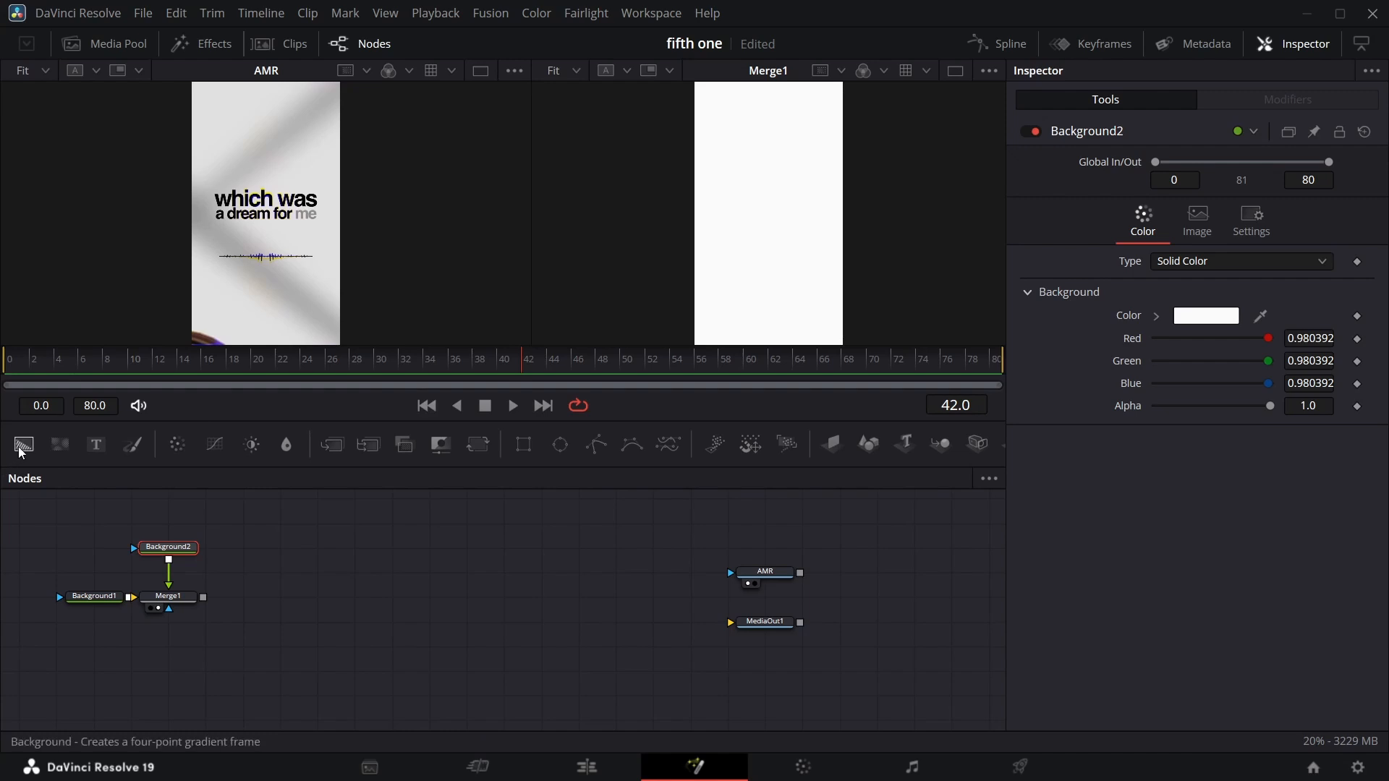
Add a third Background with a Polygon mask, merge it over the first merge, and view the new merge.
drag(24, 444, 265, 551)
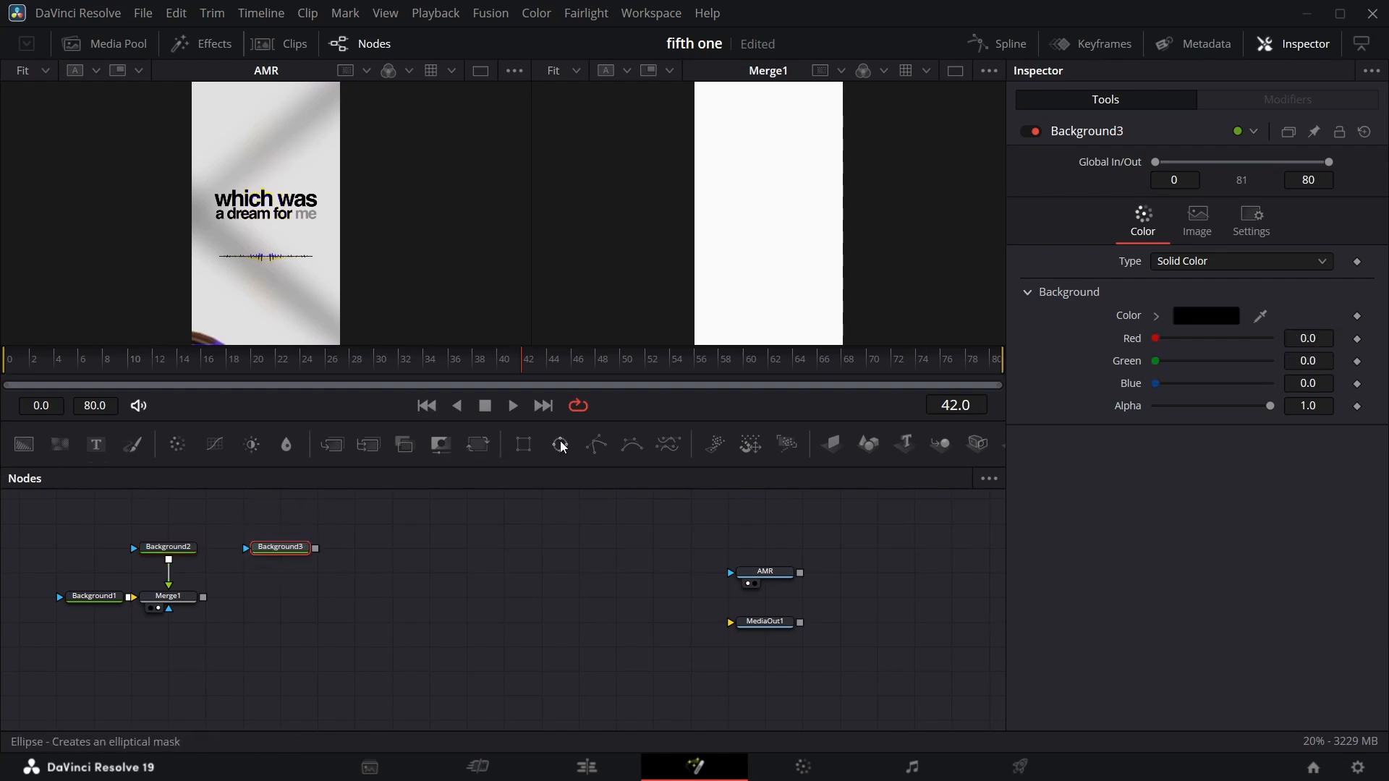
drag(596, 444, 291, 503)
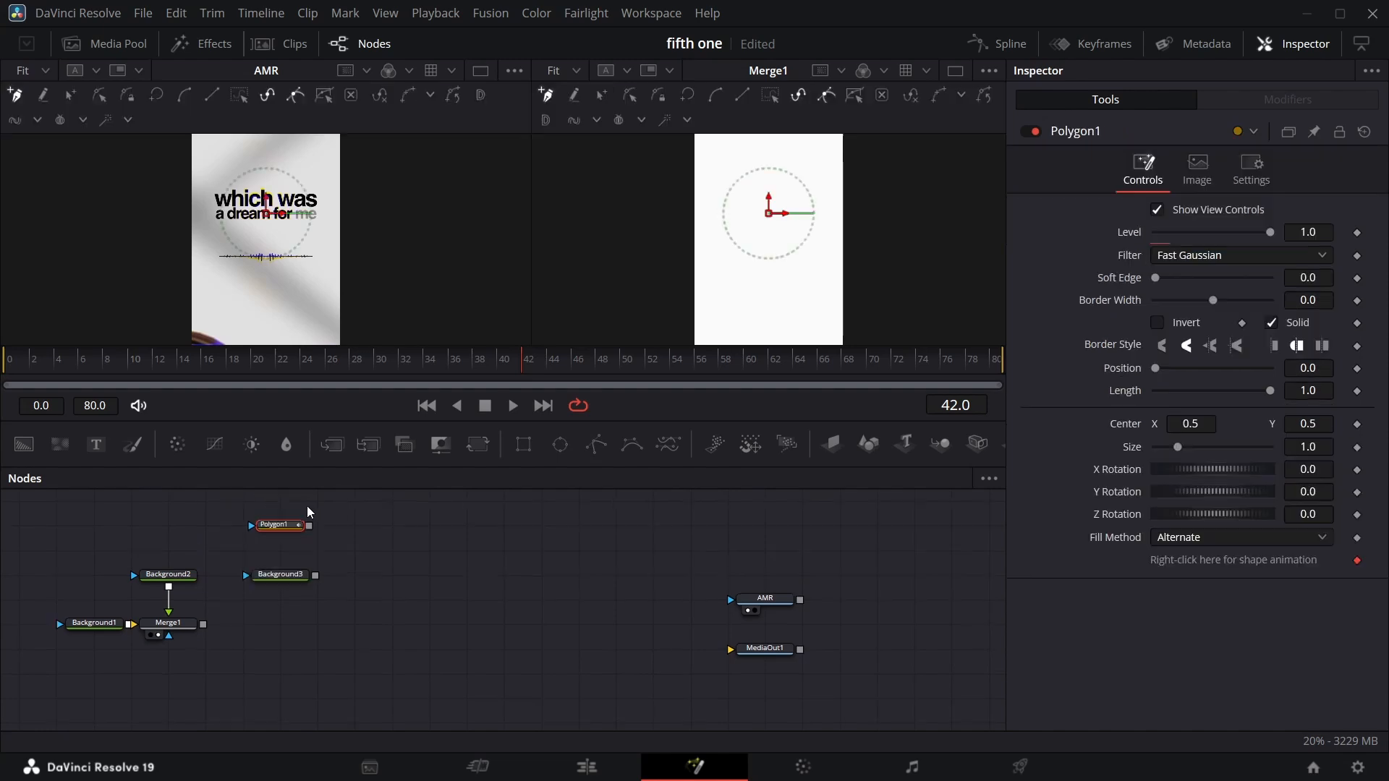
drag(309, 551, 201, 624)
click(270, 636)
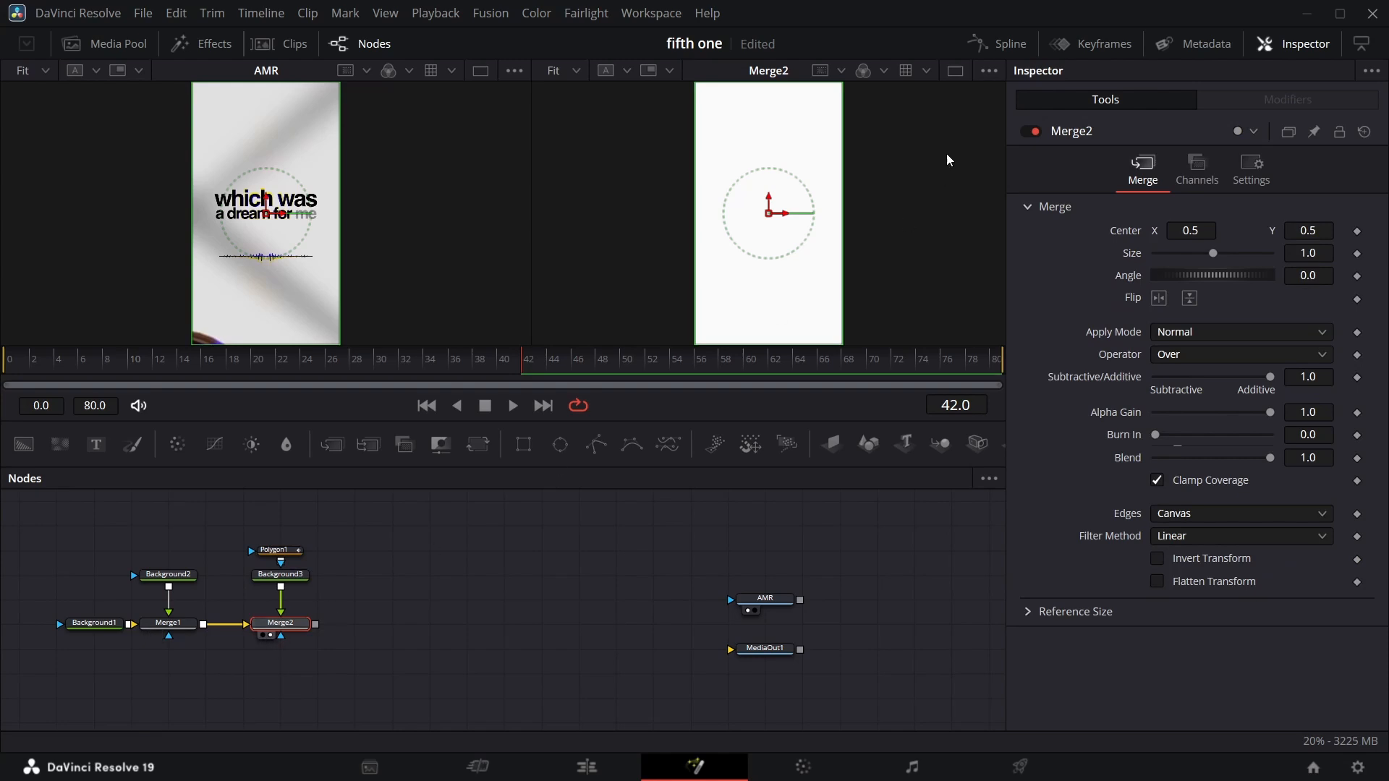
Select the Polygon mask node and turn on the viewer guides.
click(290, 552)
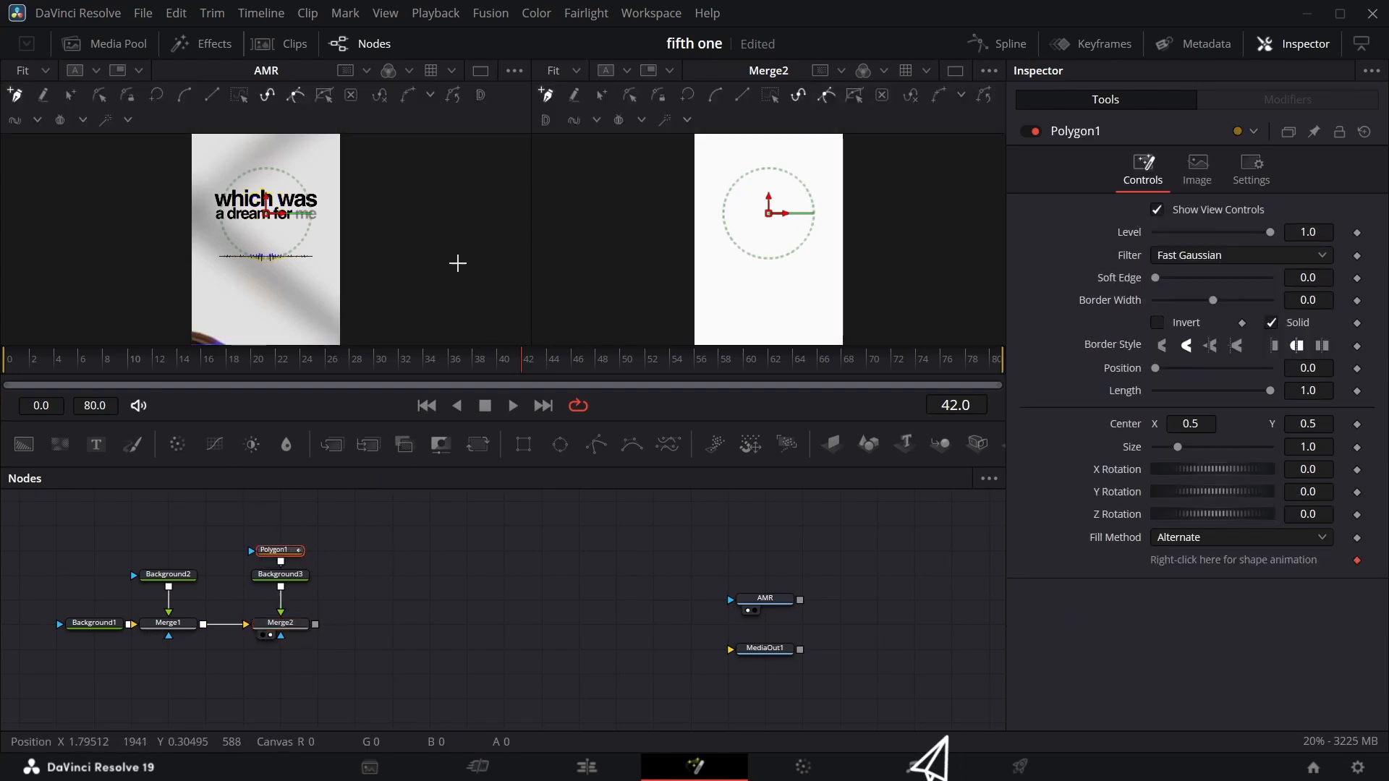
click(405, 561)
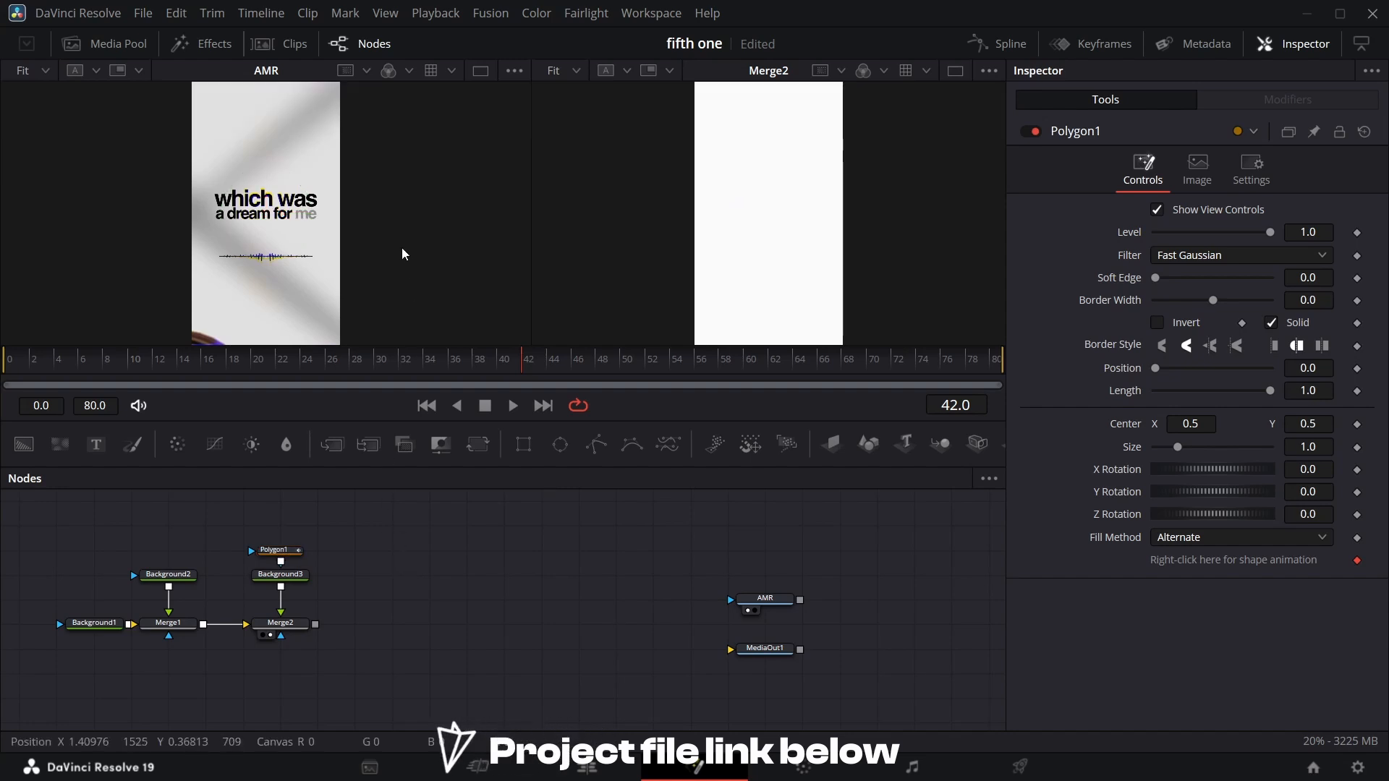
key(ctrl+g)
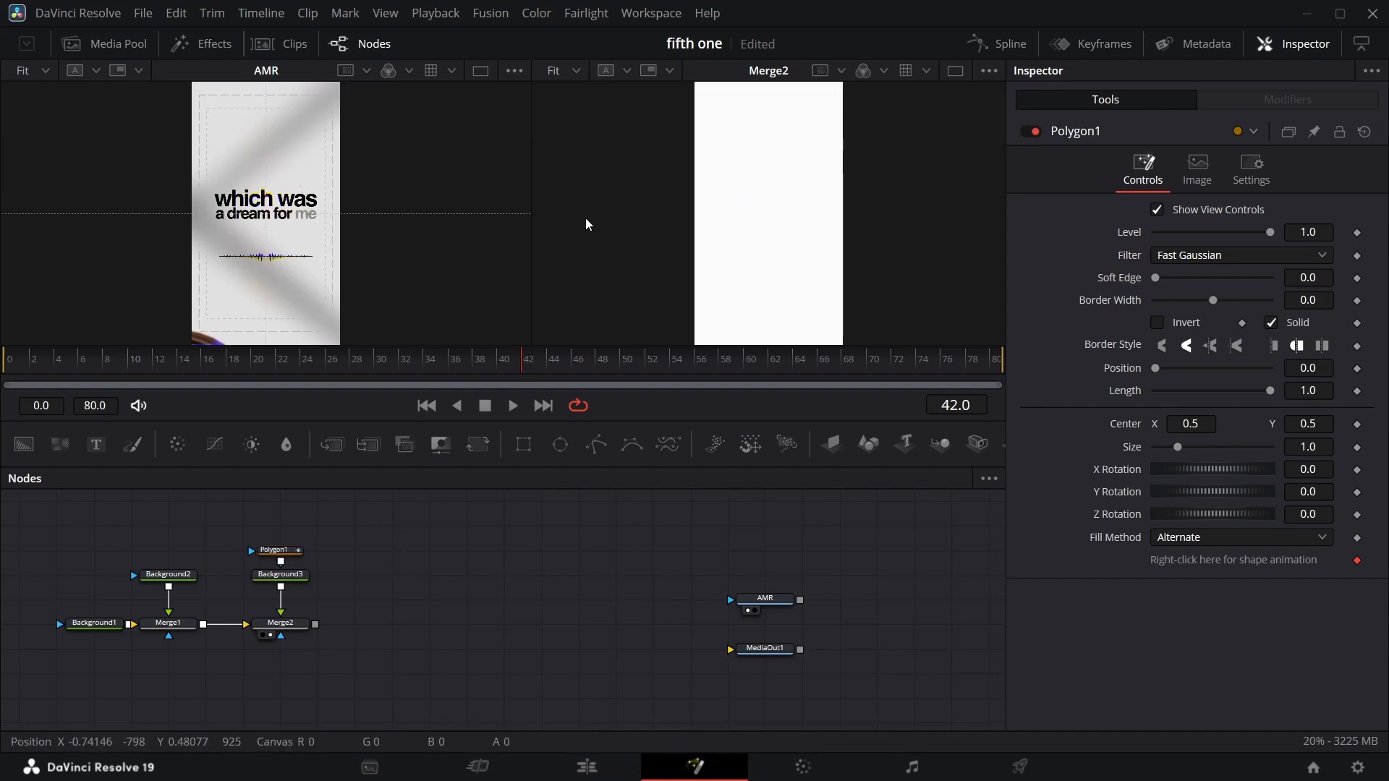
Draw a two-point polygon line diagonally across the frame, from outside the lower-left corner to outside the upper-right corner.
key(ctrl+g)
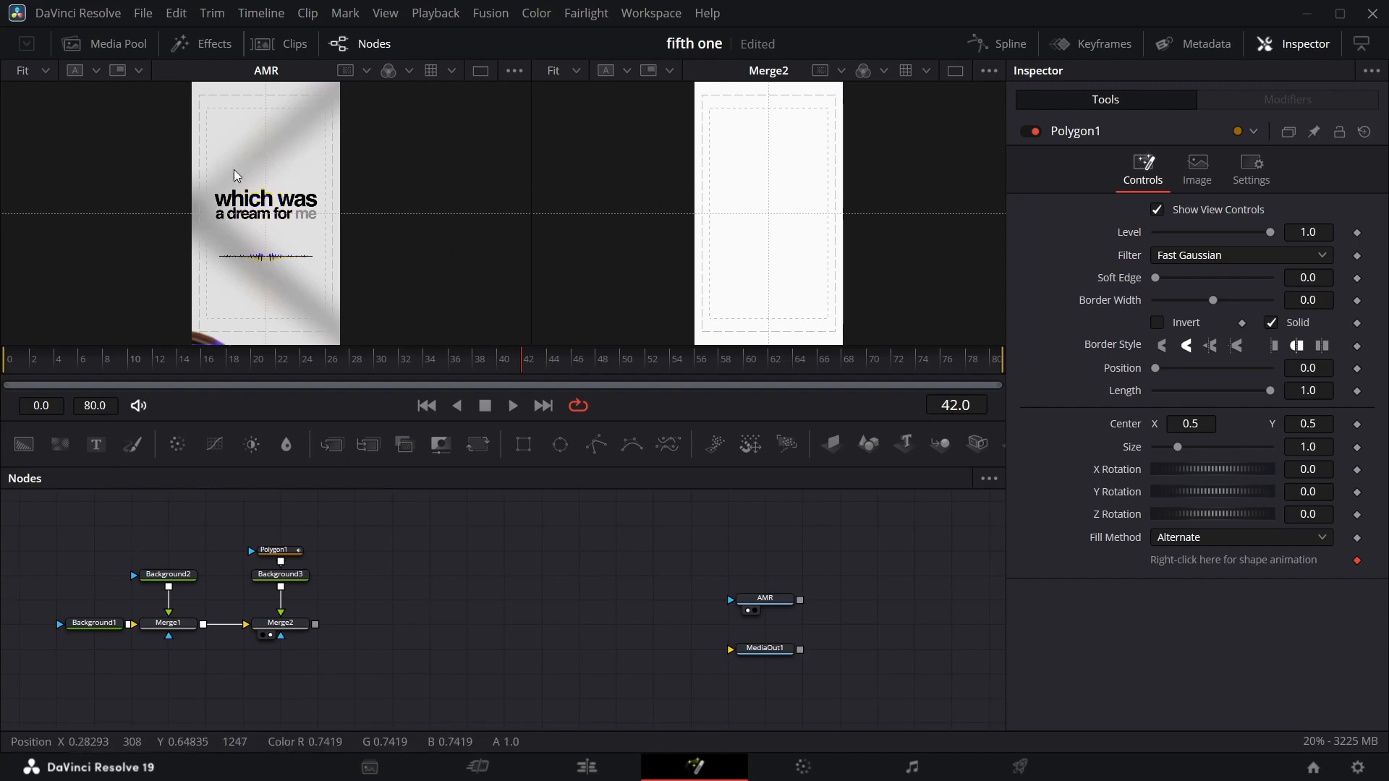
click(293, 558)
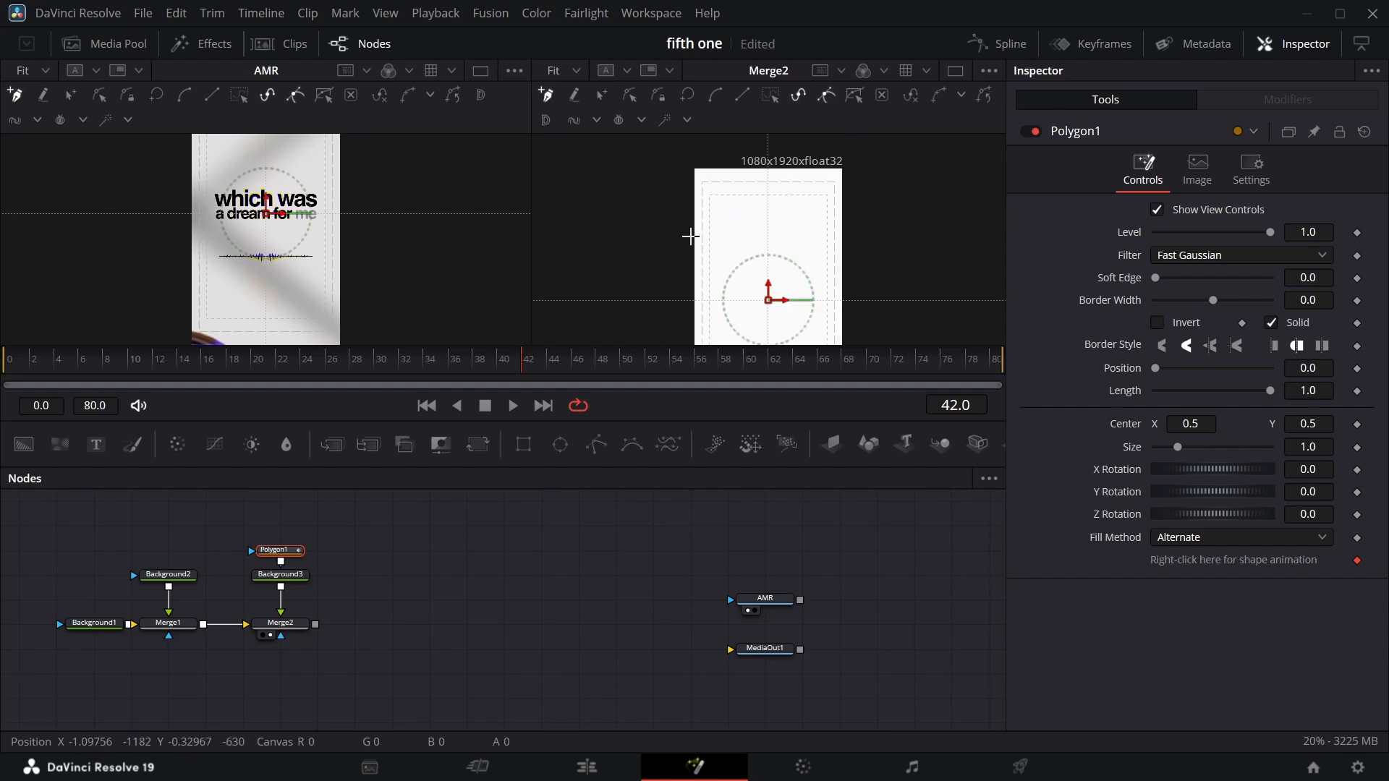
click(680, 319)
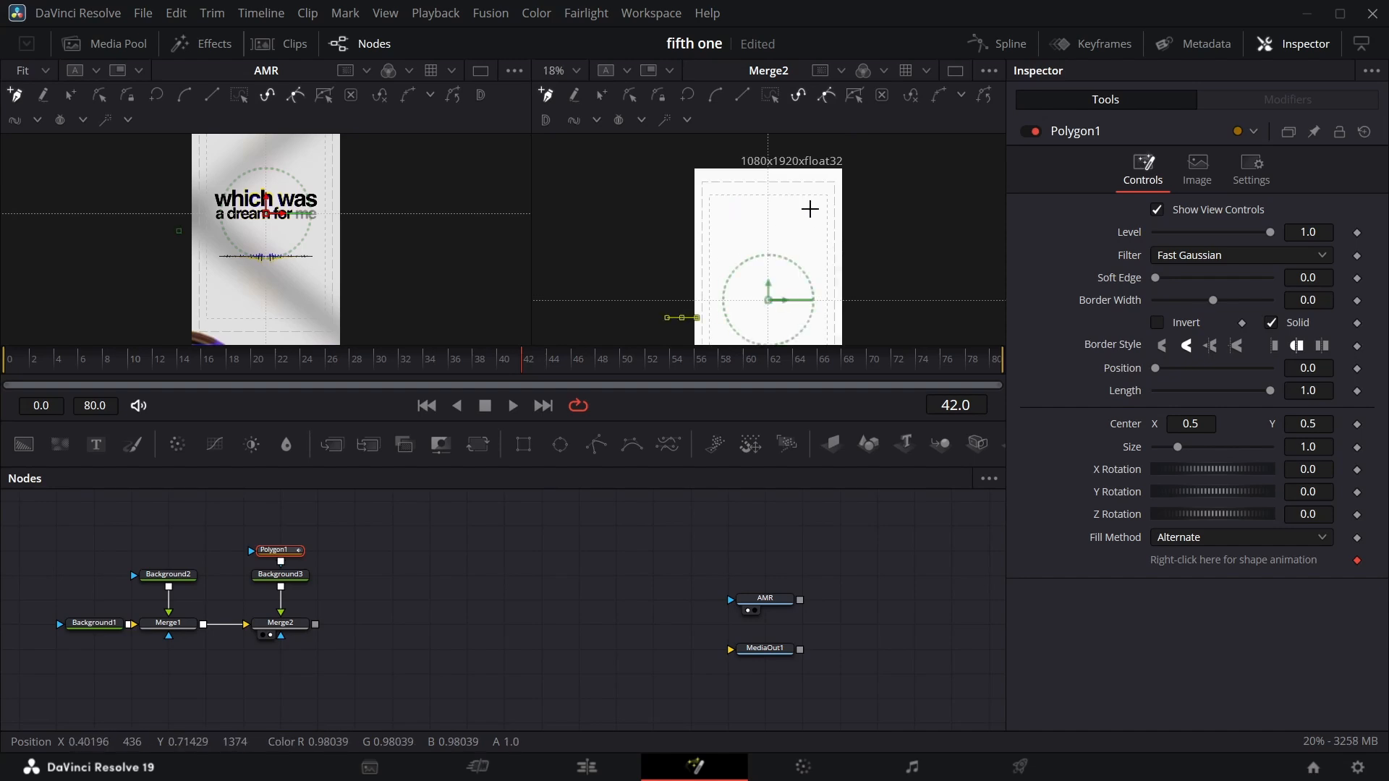
click(868, 157)
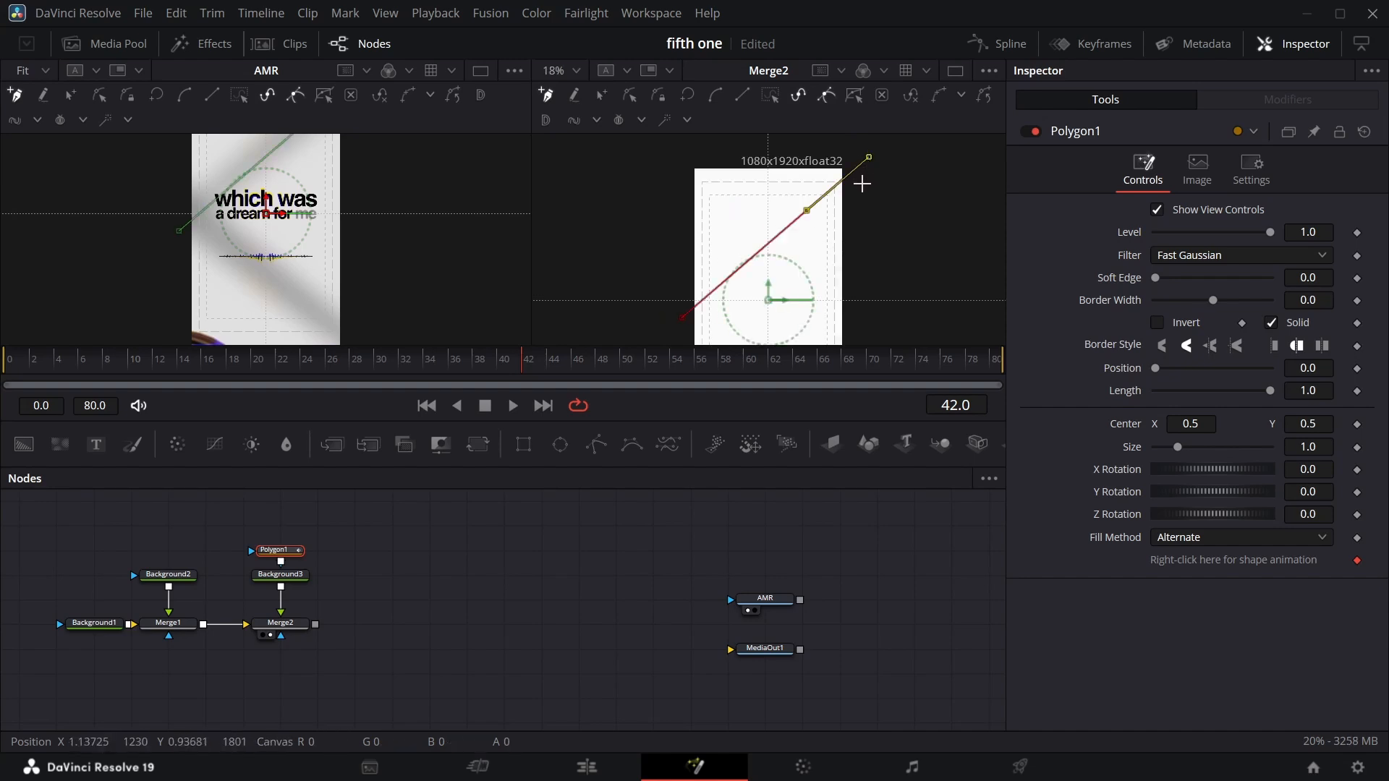
scroll(297, 175, up, 1)
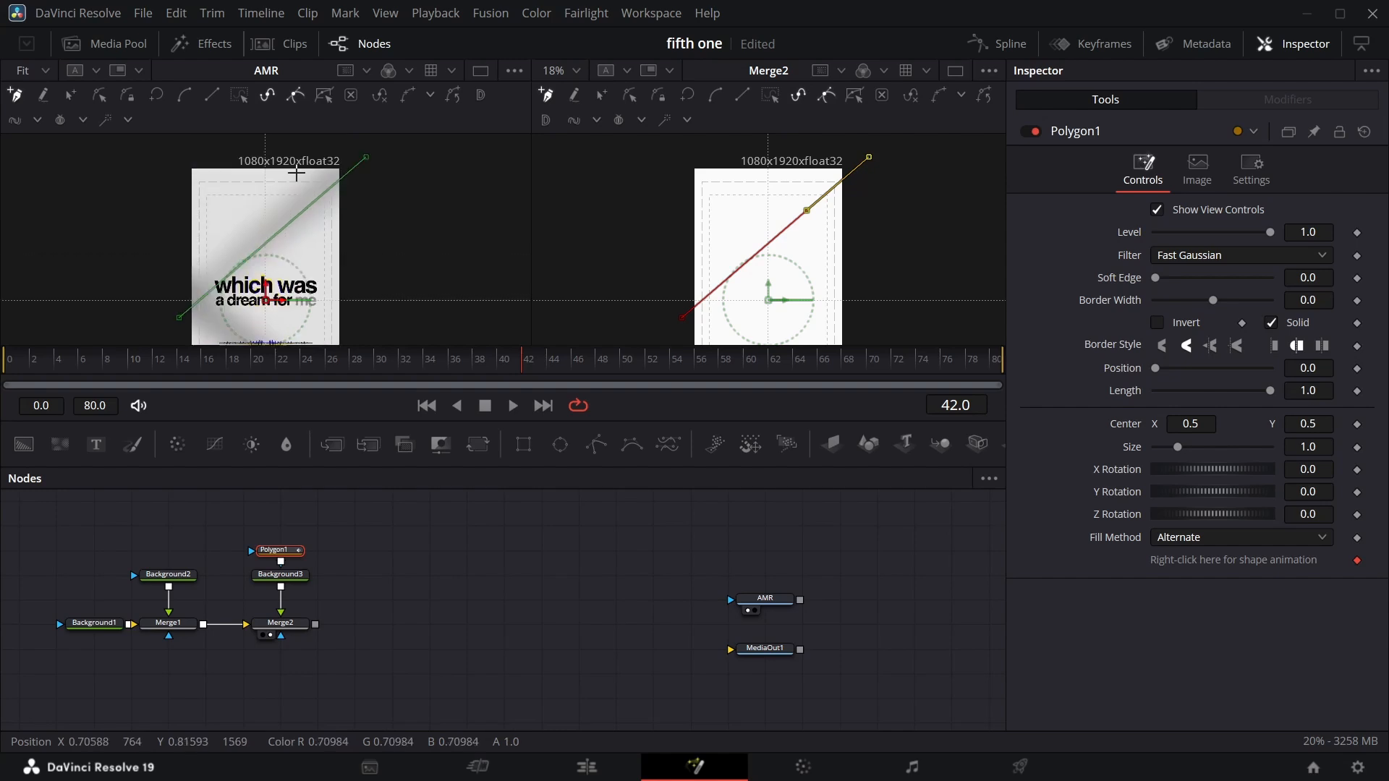
drag(368, 159, 365, 150)
scroll(832, 232, down, 1)
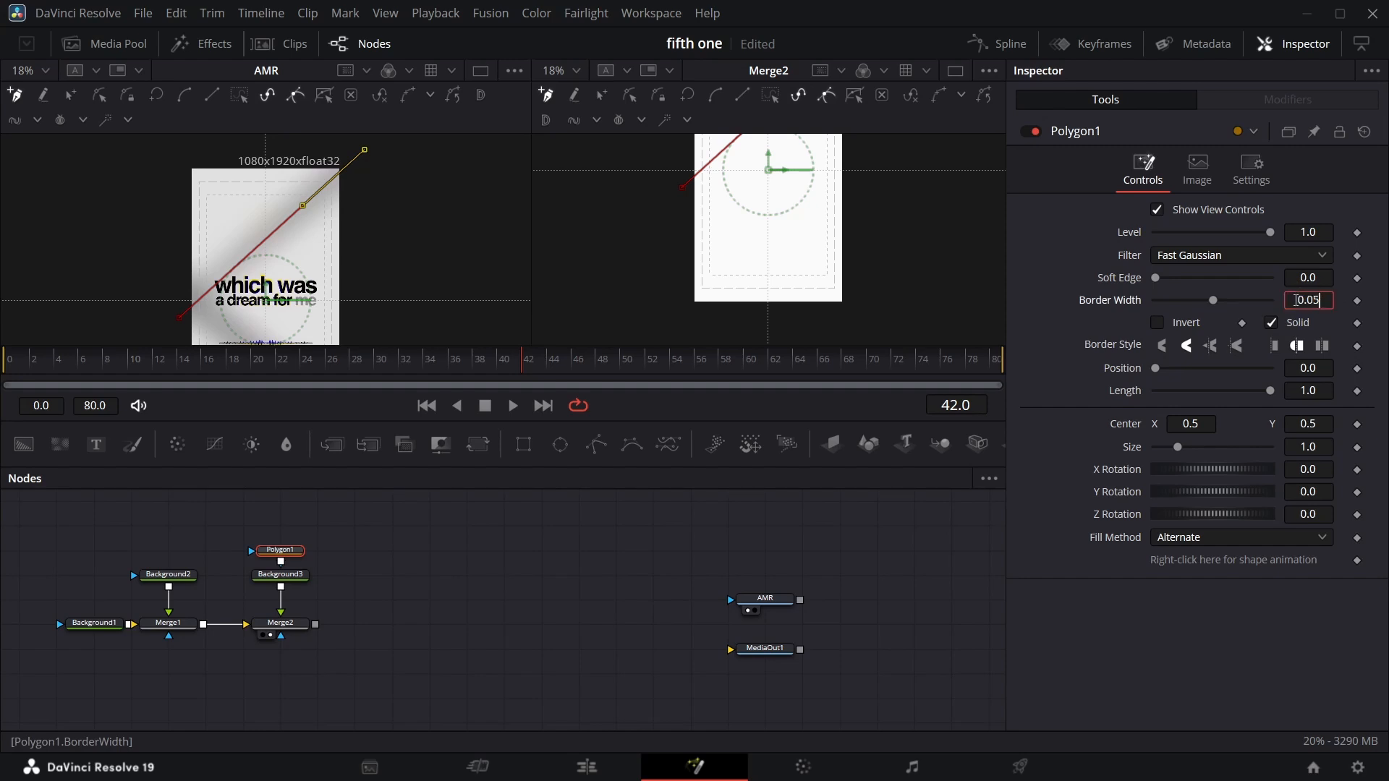
Set the polygon's border width to 0.05 and its soft edge to 0.2, and save the project.
click(1071, 361)
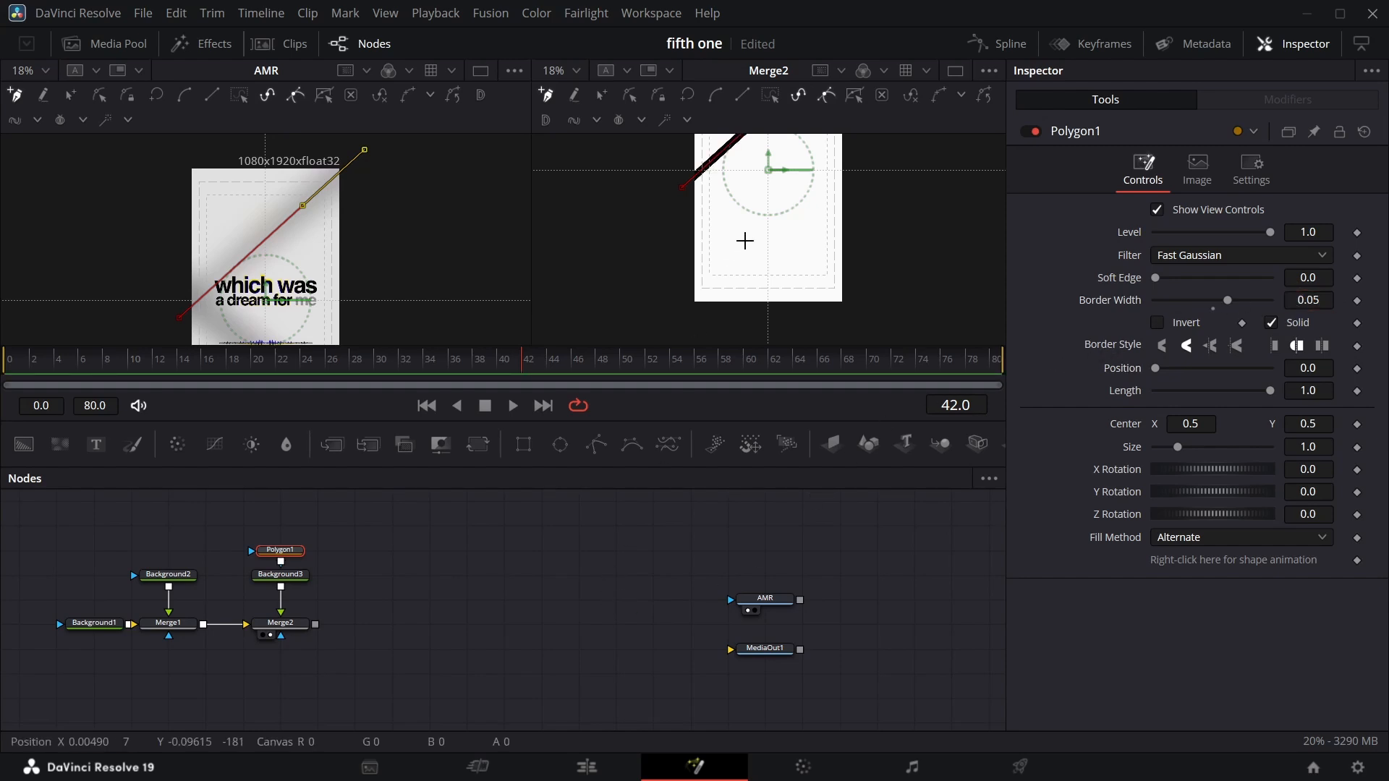
scroll(746, 241, up, 2)
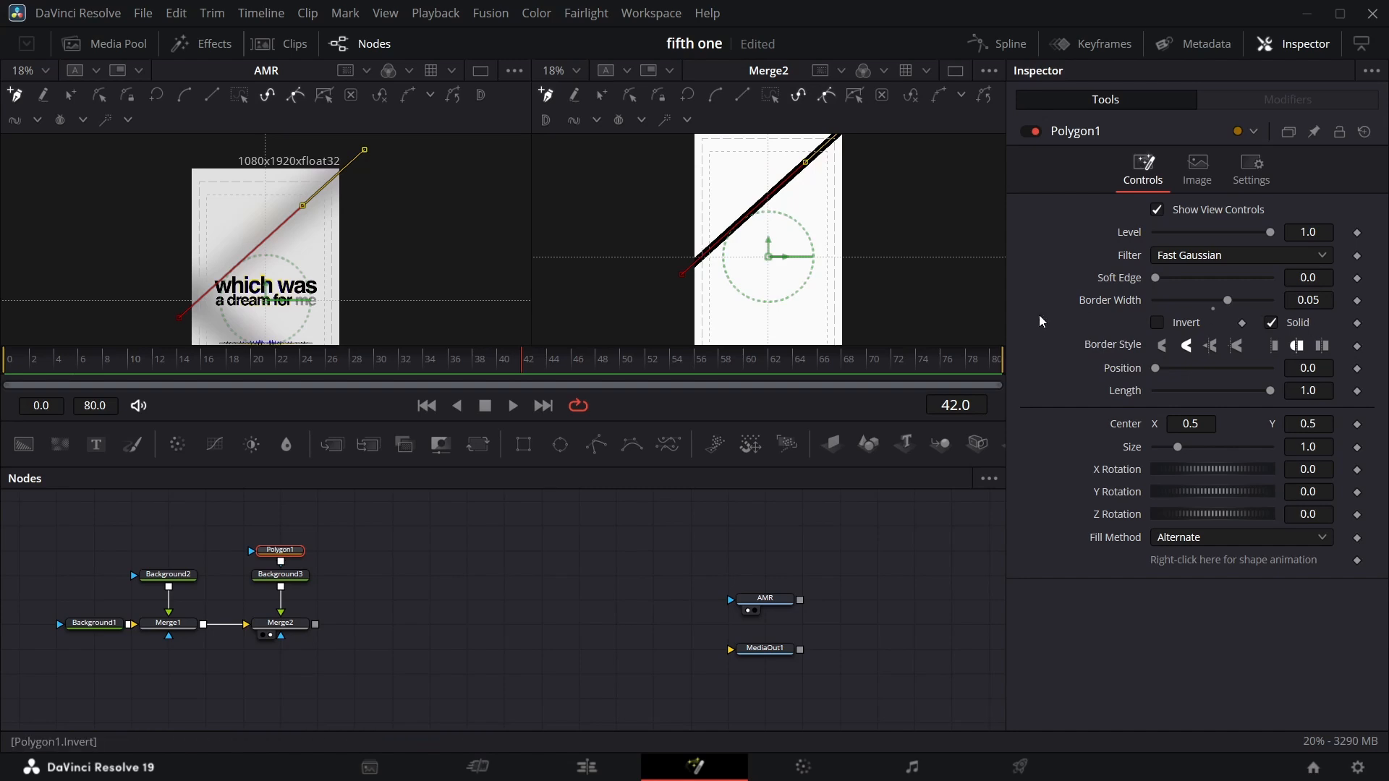
key(ctrl+s)
drag(1157, 279, 1273, 279)
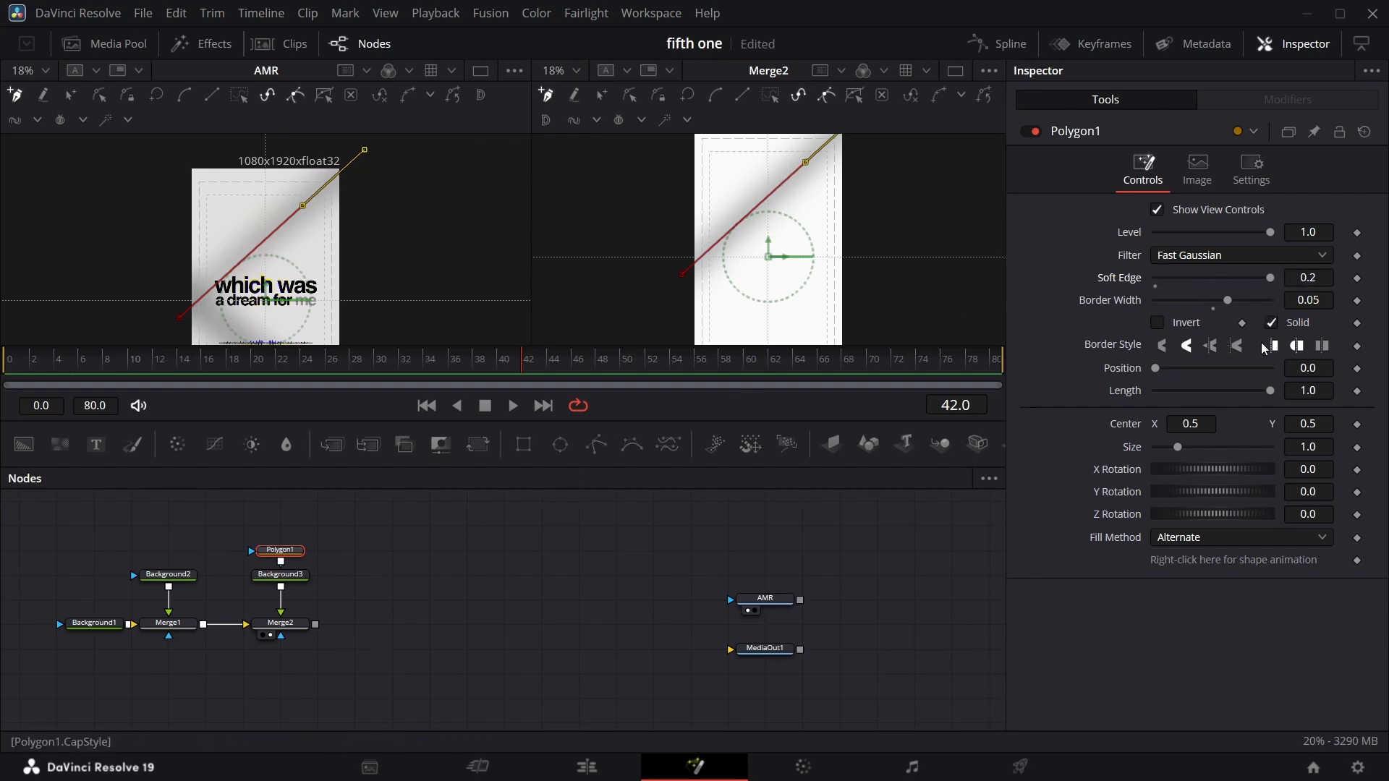
click(564, 570)
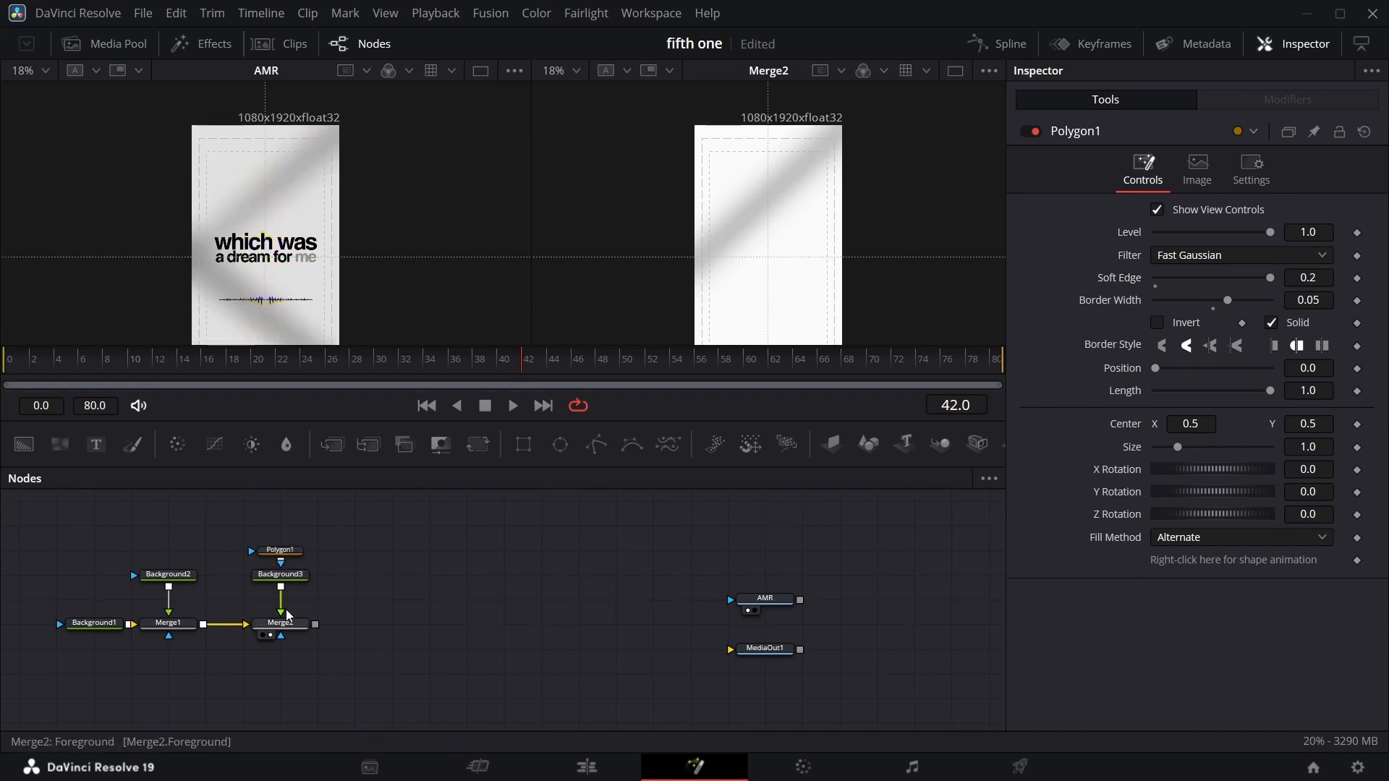
Merge the polygon-masked third background over the second merge again and flip this new merge vertically.
drag(281, 587, 319, 629)
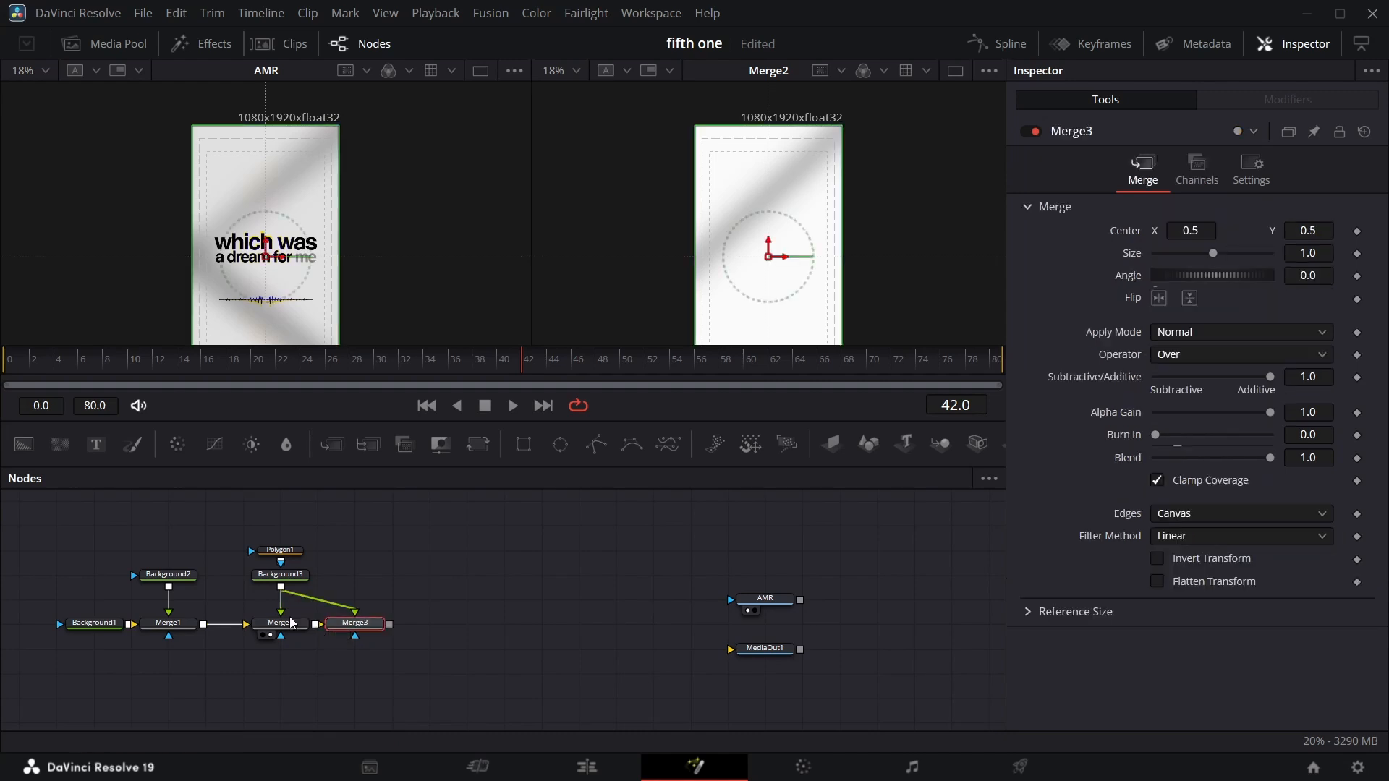
click(346, 635)
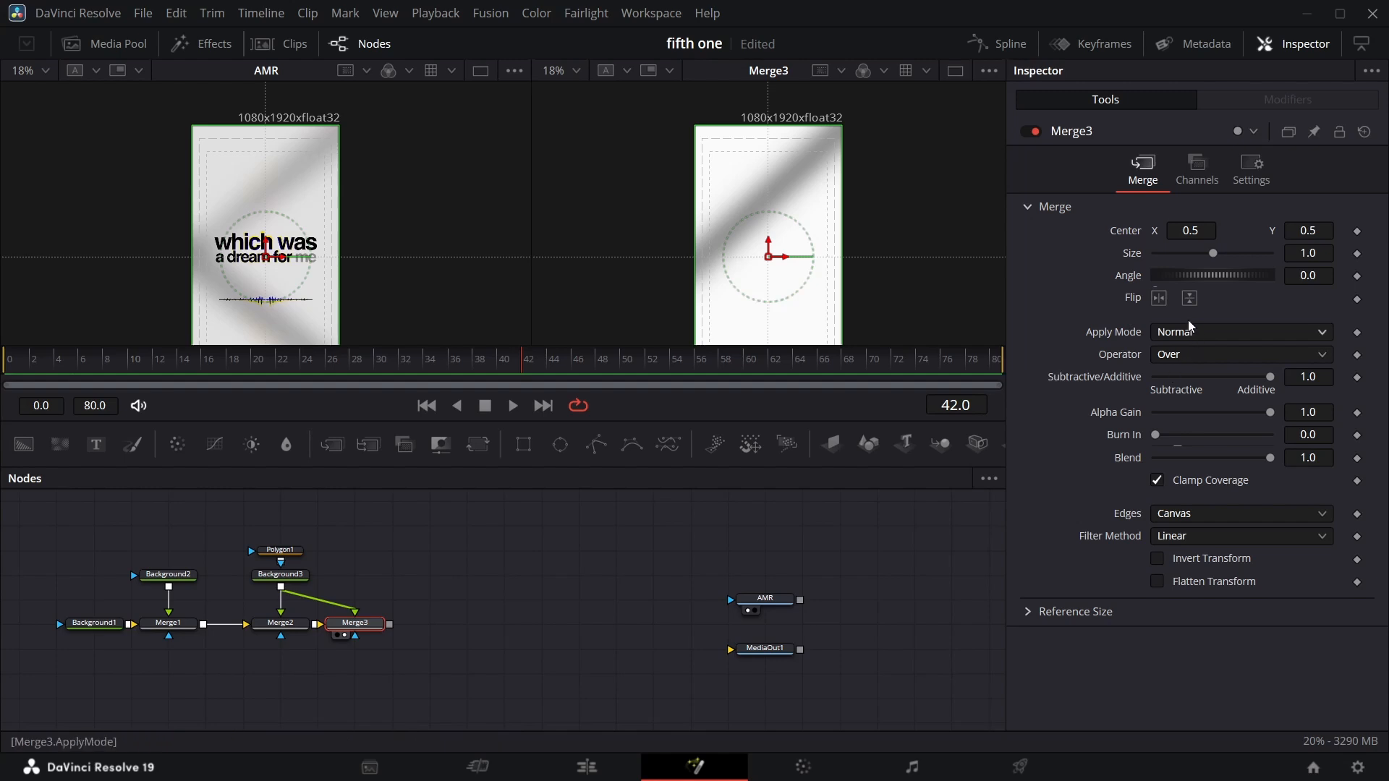
click(1189, 298)
scroll(732, 209, down, 3)
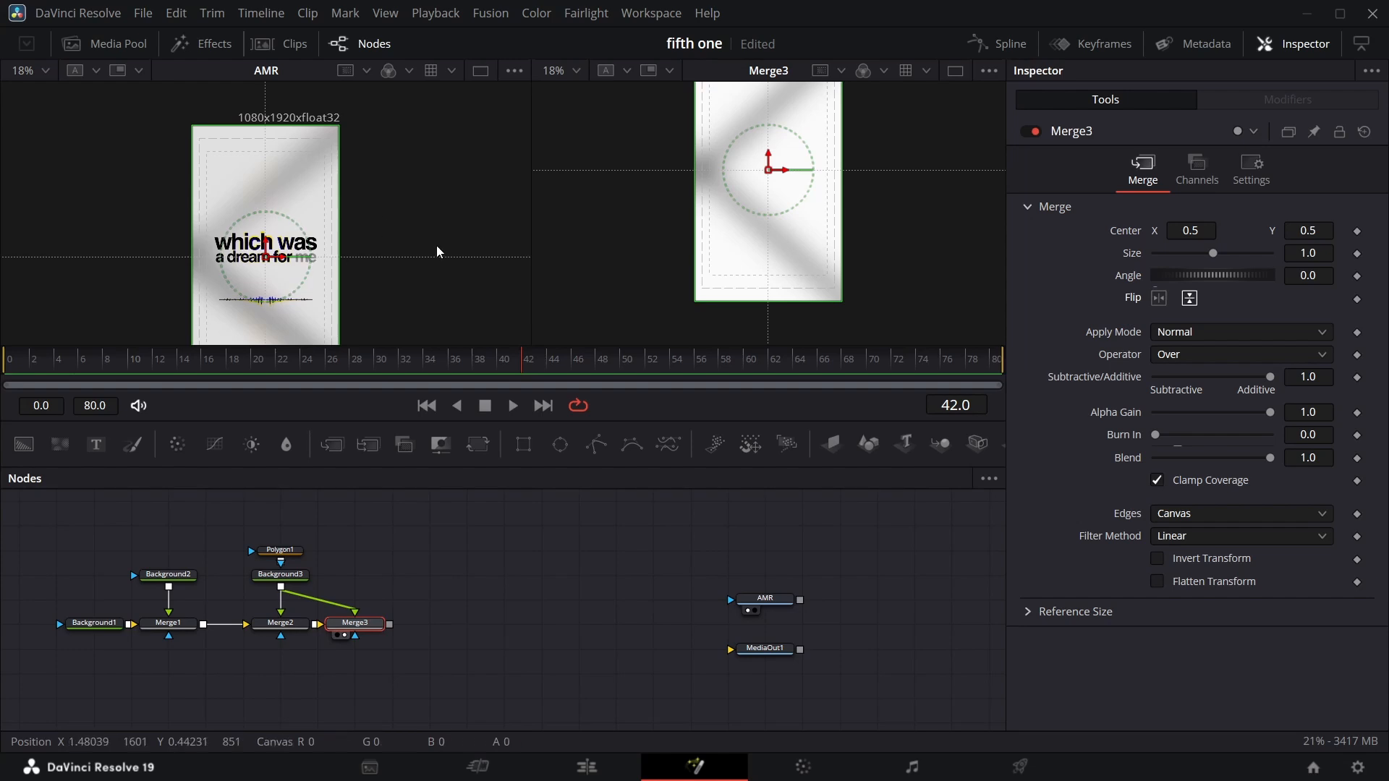
Add an Image Plane 3D, a Merge 3D and a Camera 3D in the chain after the third merge.
drag(620, 636, 2, 509)
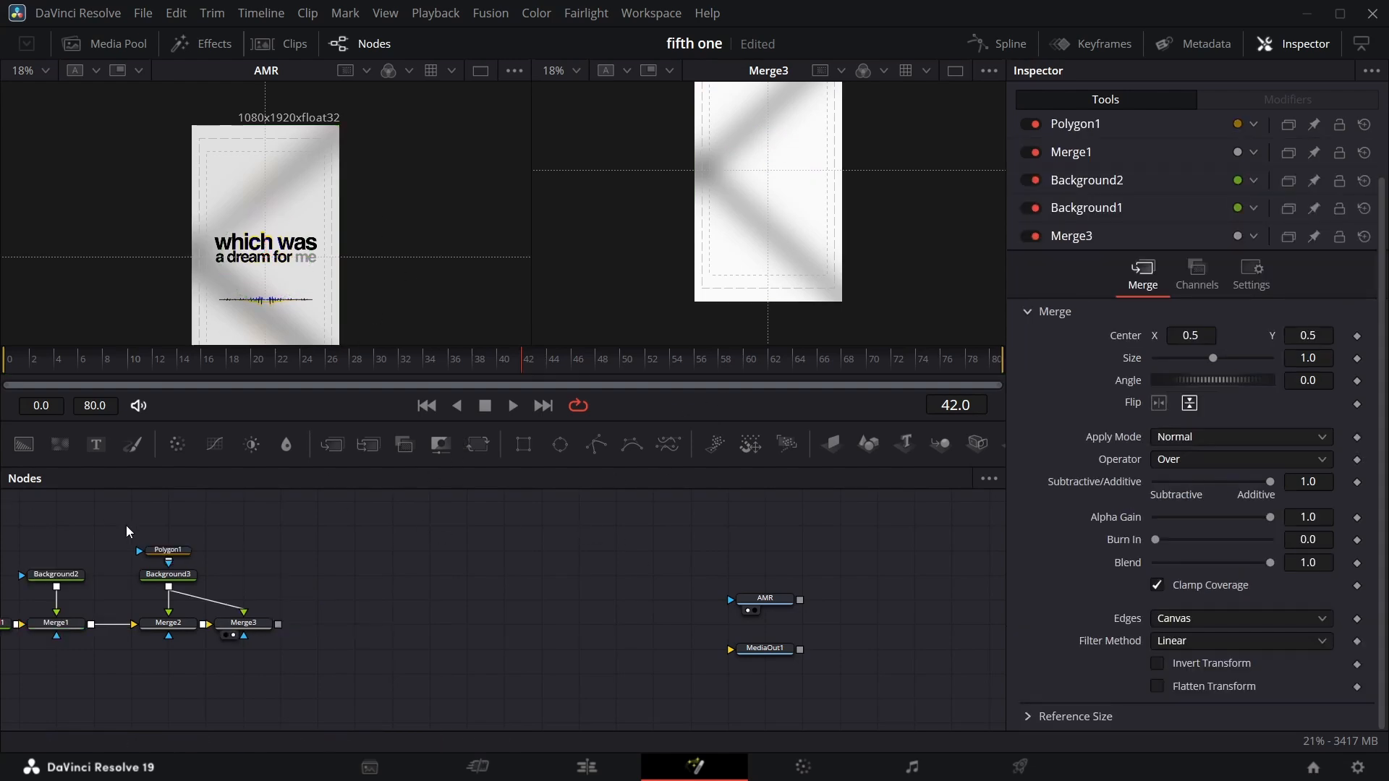
drag(840, 443, 375, 630)
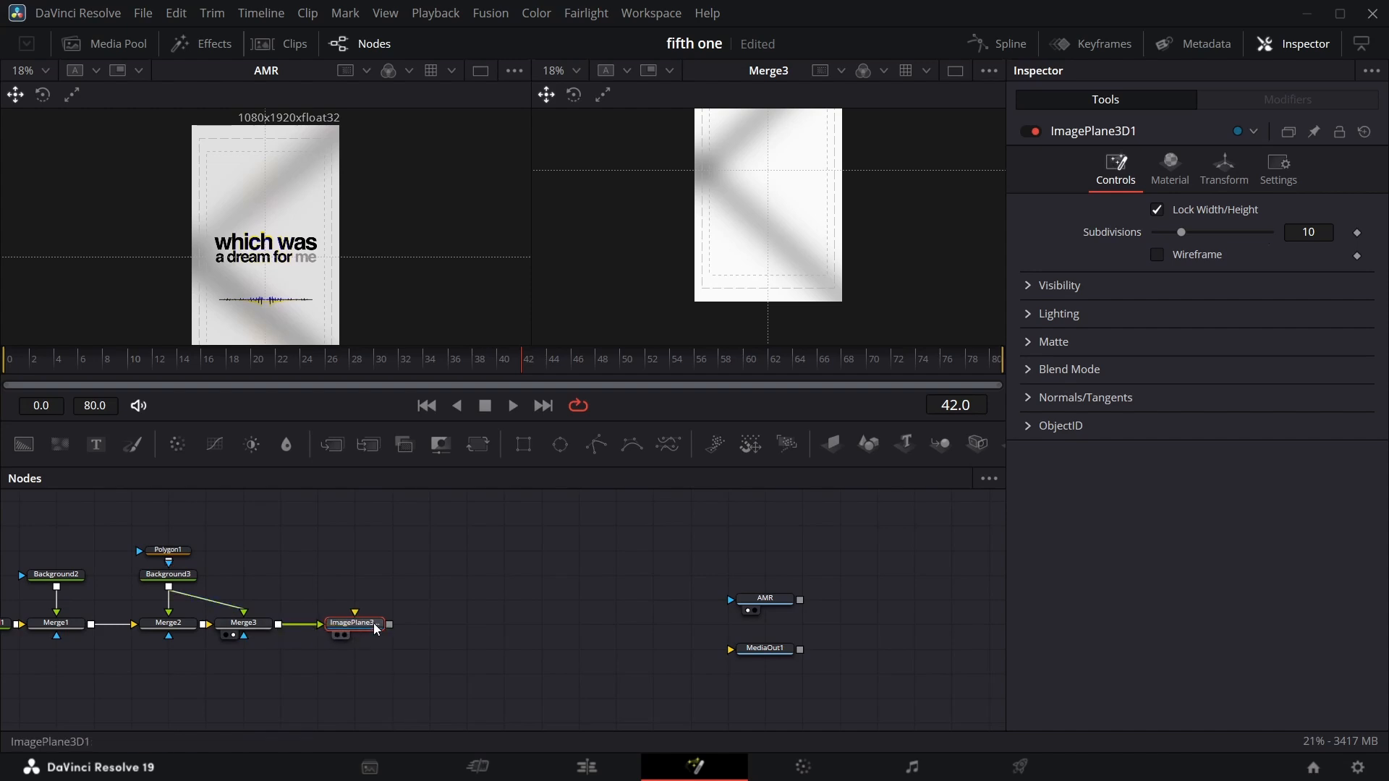
click(944, 446)
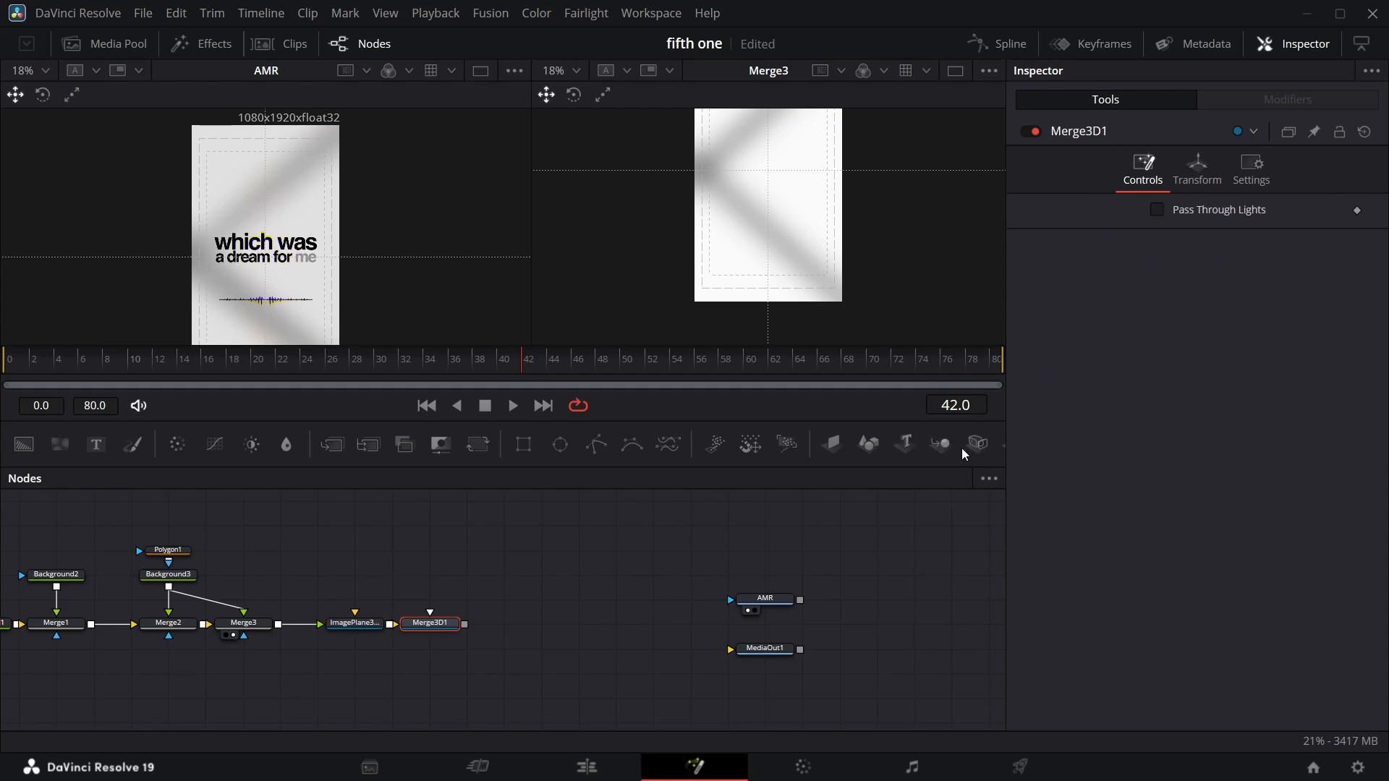
click(978, 444)
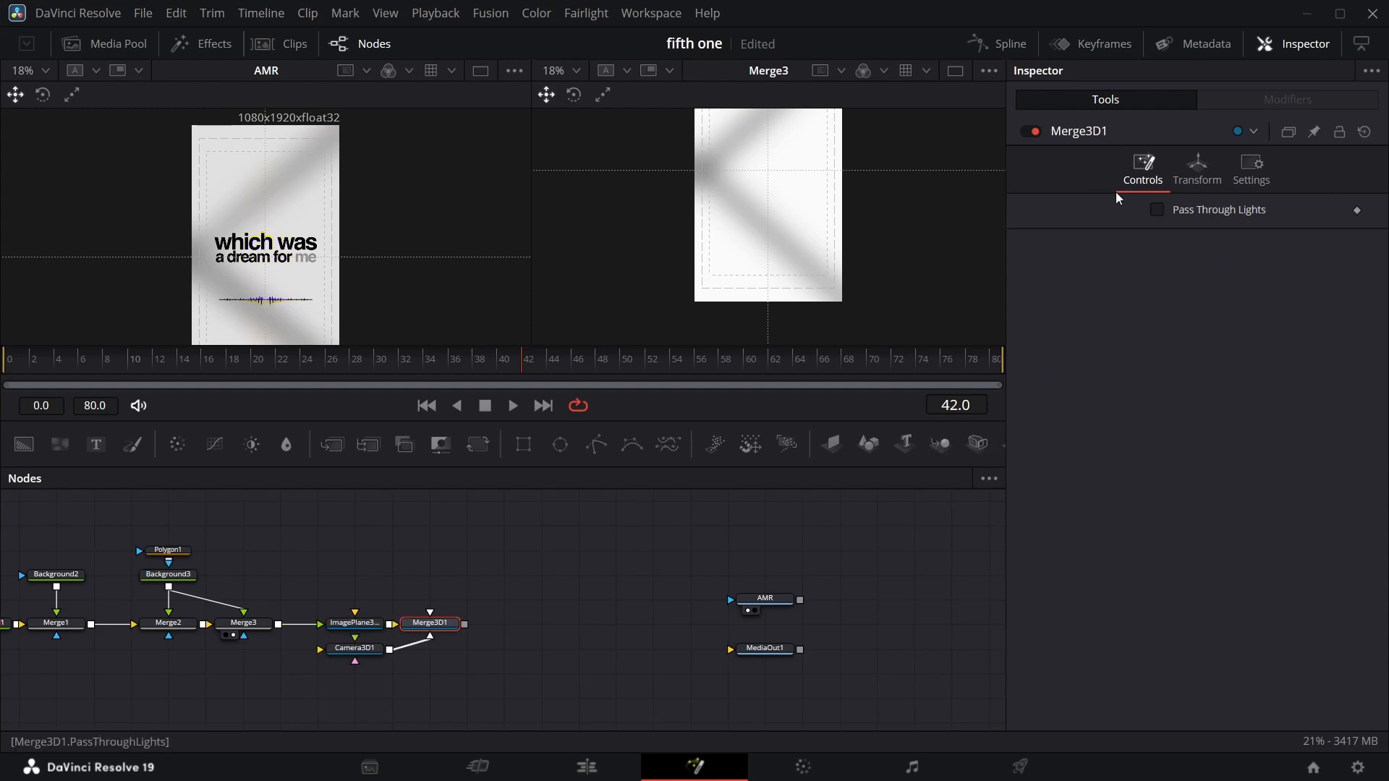
Add a Renderer 3D after the 3D merge, connect it to the media output, and view the output.
click(1318, 50)
click(1185, 450)
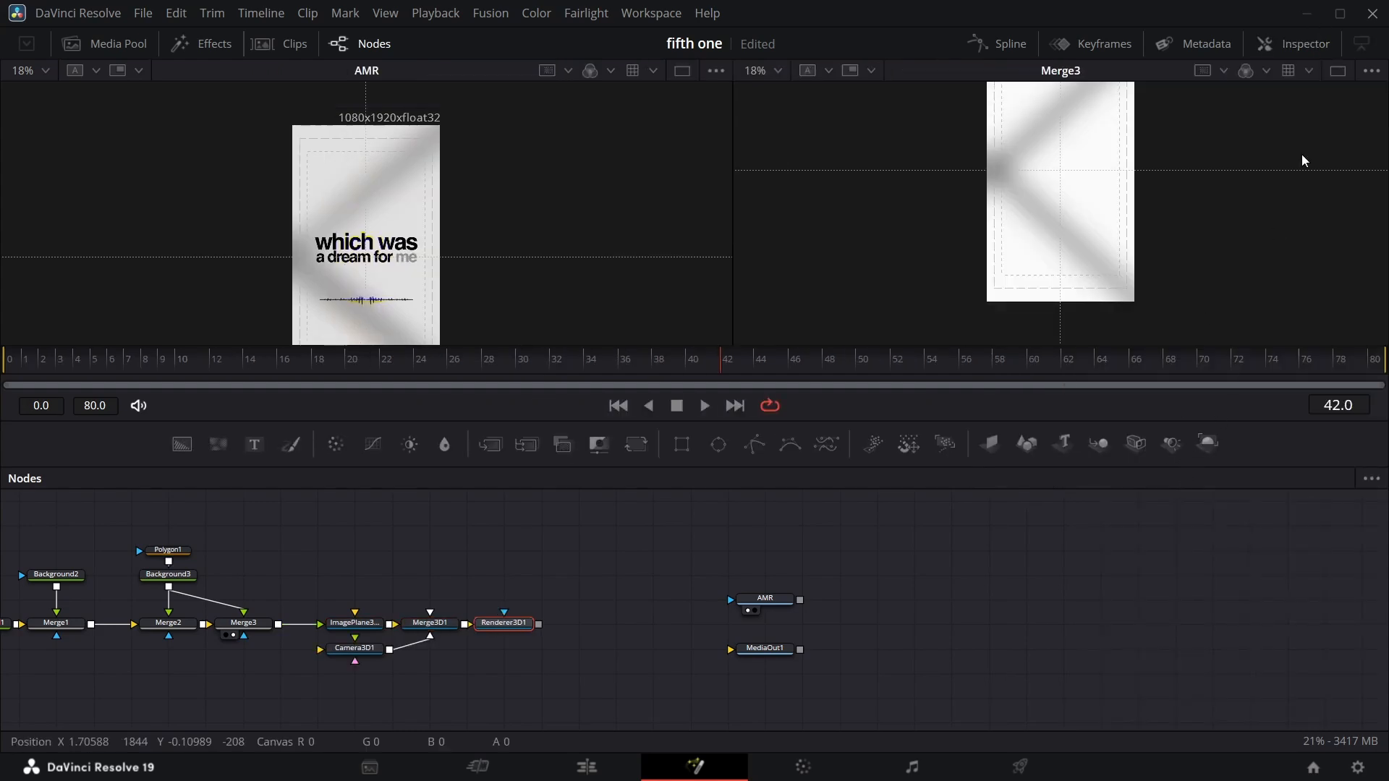
click(1299, 48)
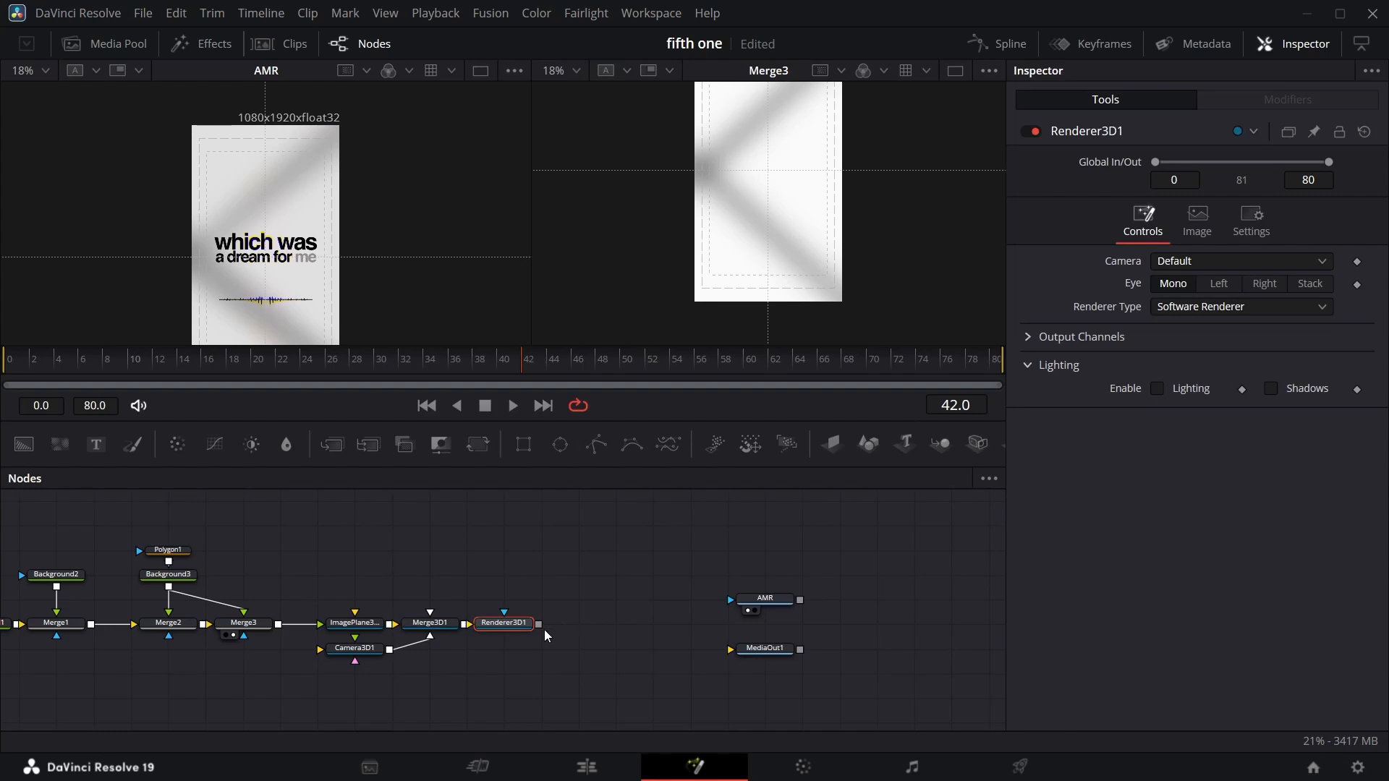
drag(542, 627, 757, 632)
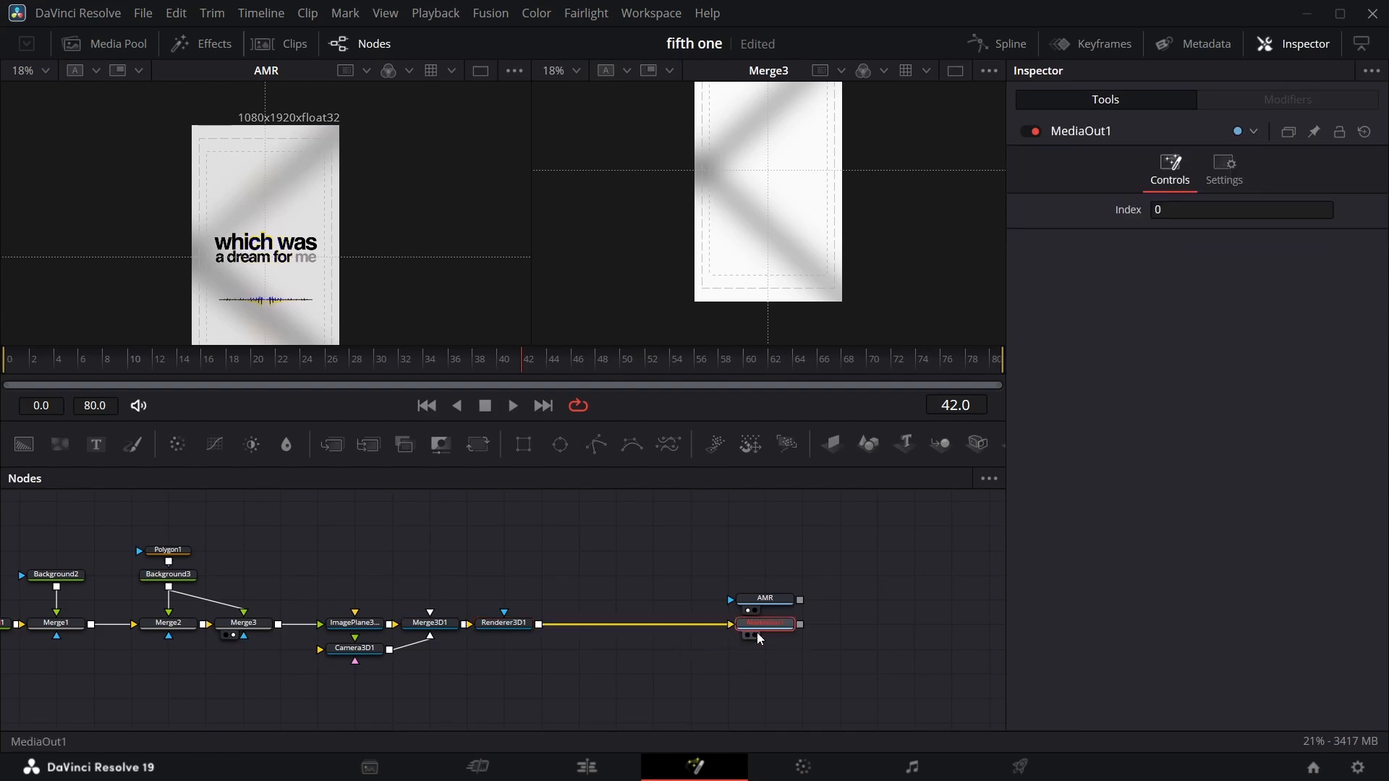
click(755, 635)
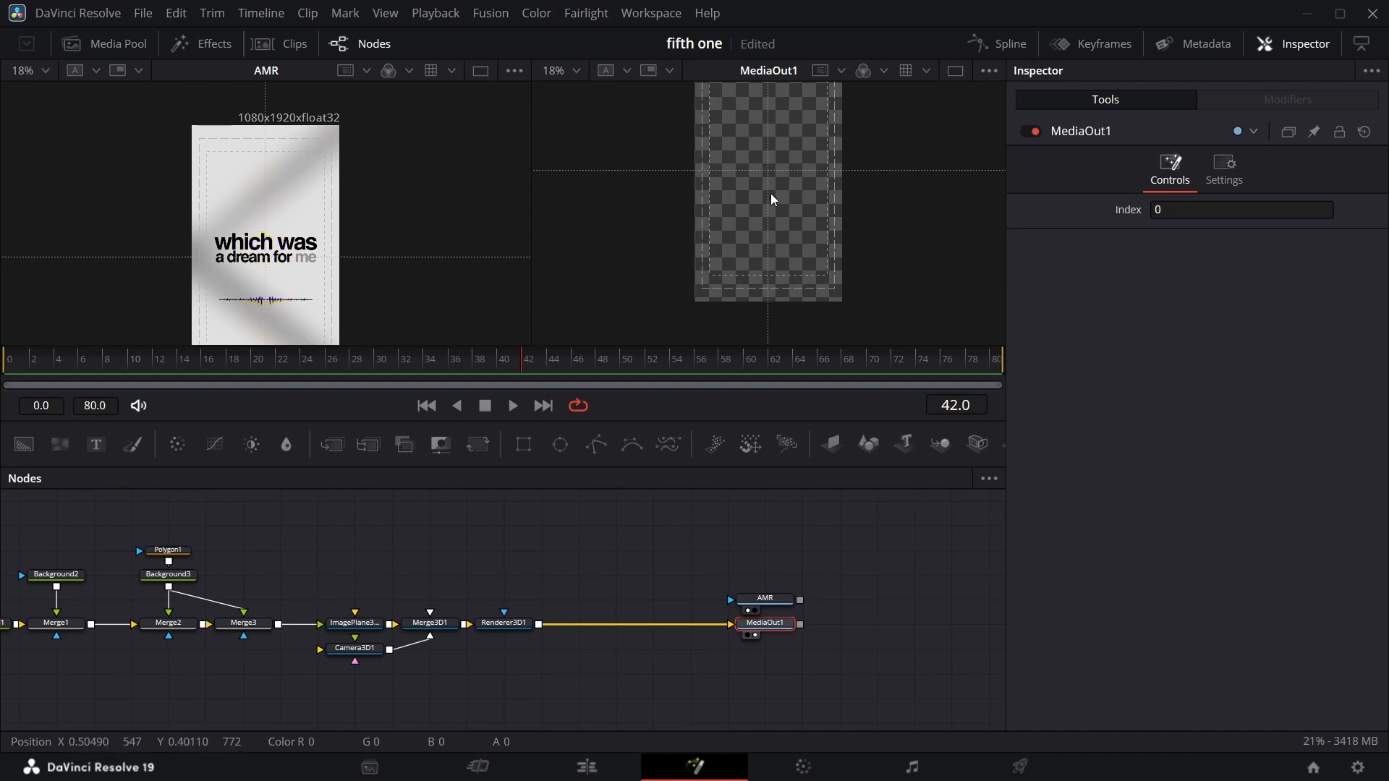
Move the camera node below the 3D merge and load the 3D merge into the left viewer.
drag(356, 653, 446, 692)
click(434, 674)
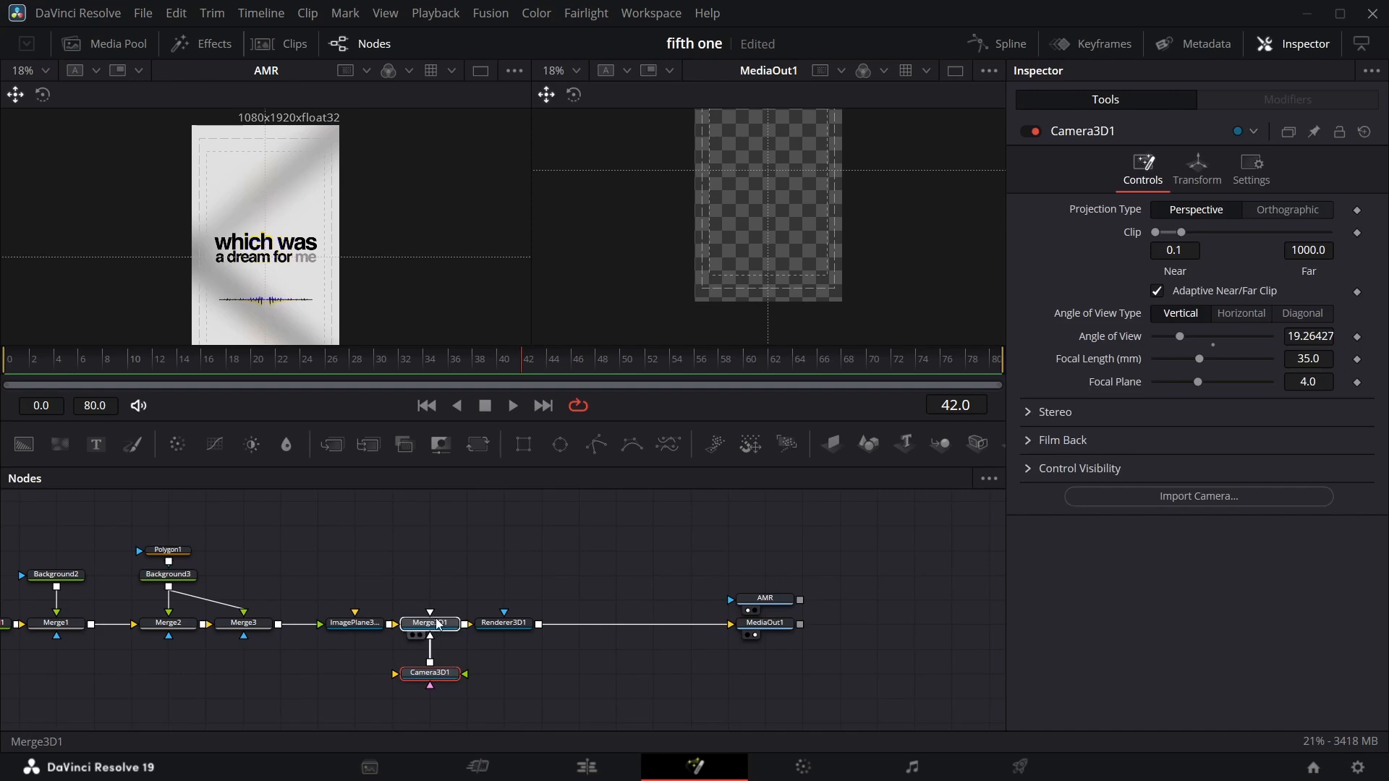
drag(435, 617, 353, 266)
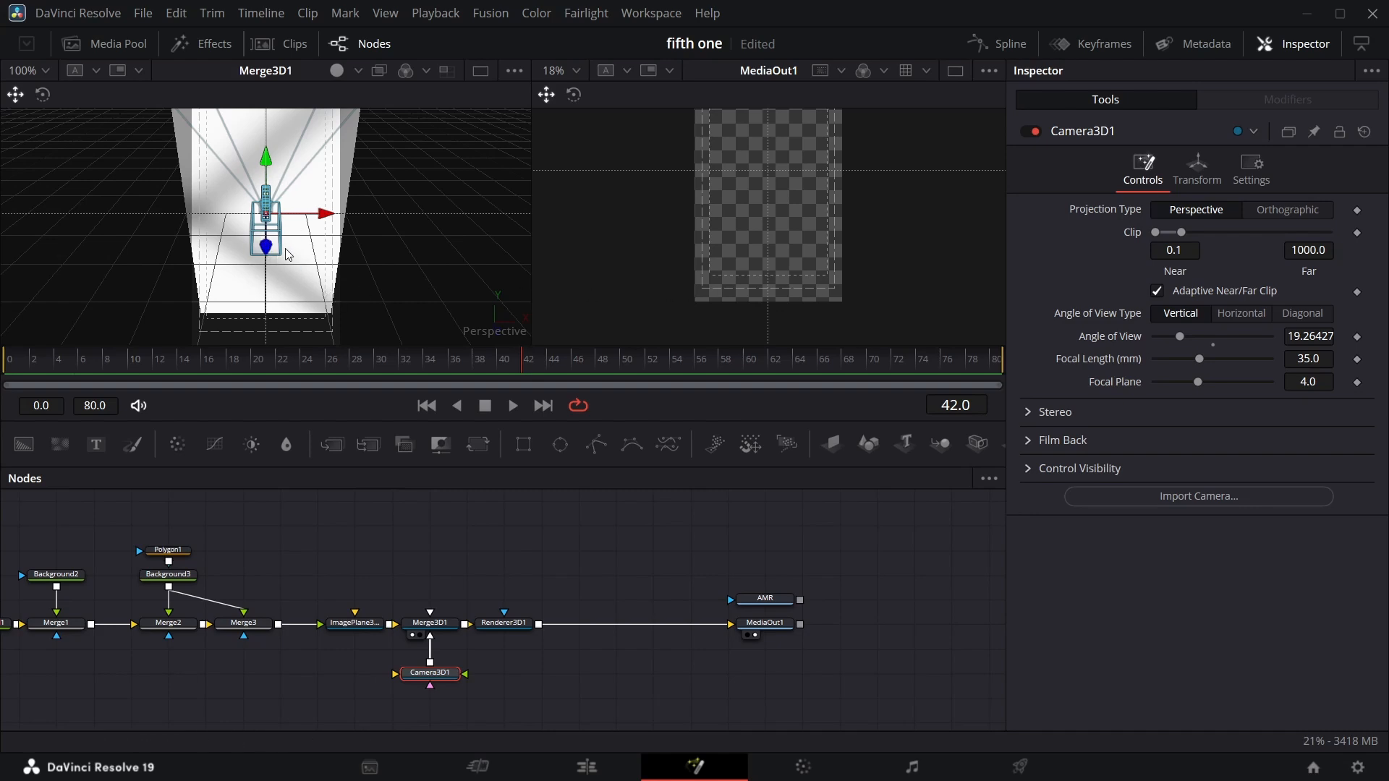
scroll(354, 224, up, 3)
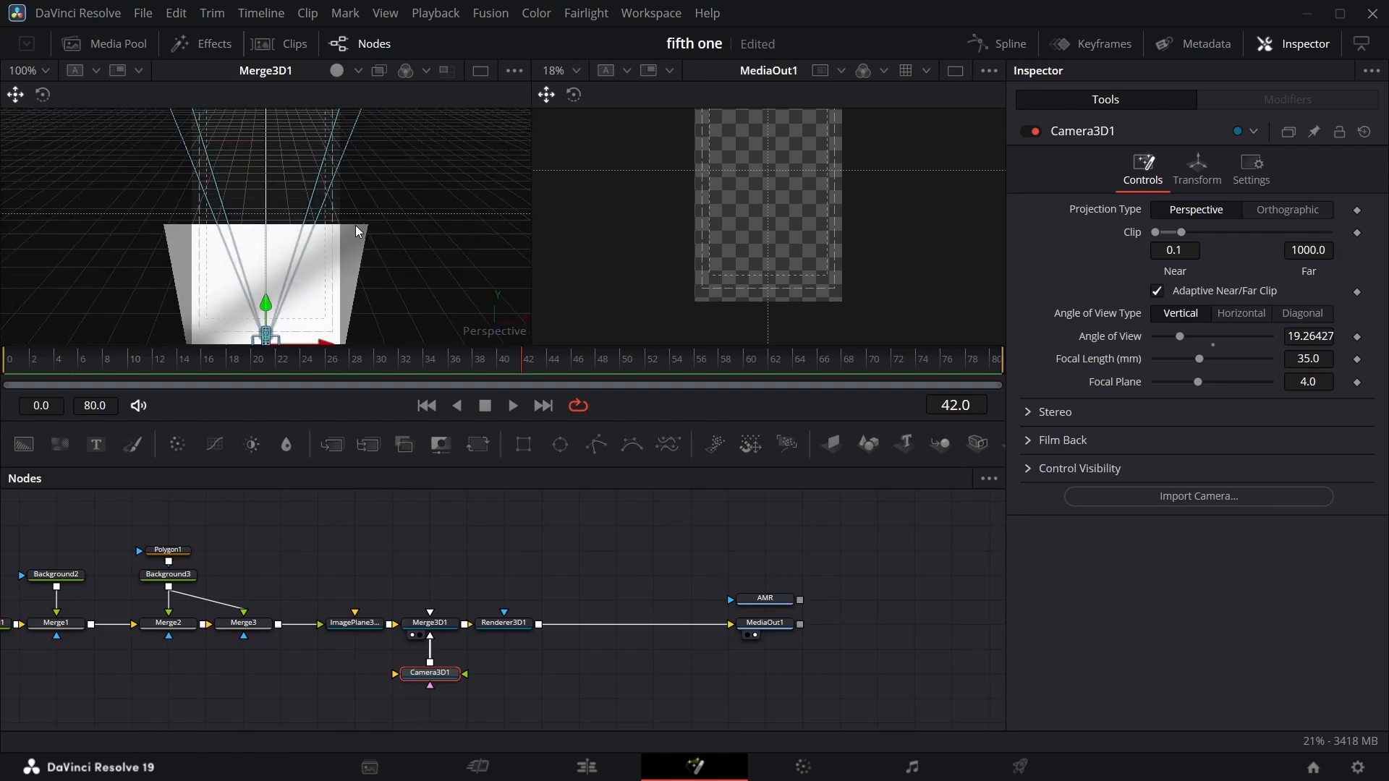
scroll(355, 224, down, 1)
scroll(355, 225, up, 3)
scroll(355, 225, down, 2)
scroll(354, 226, down, 2)
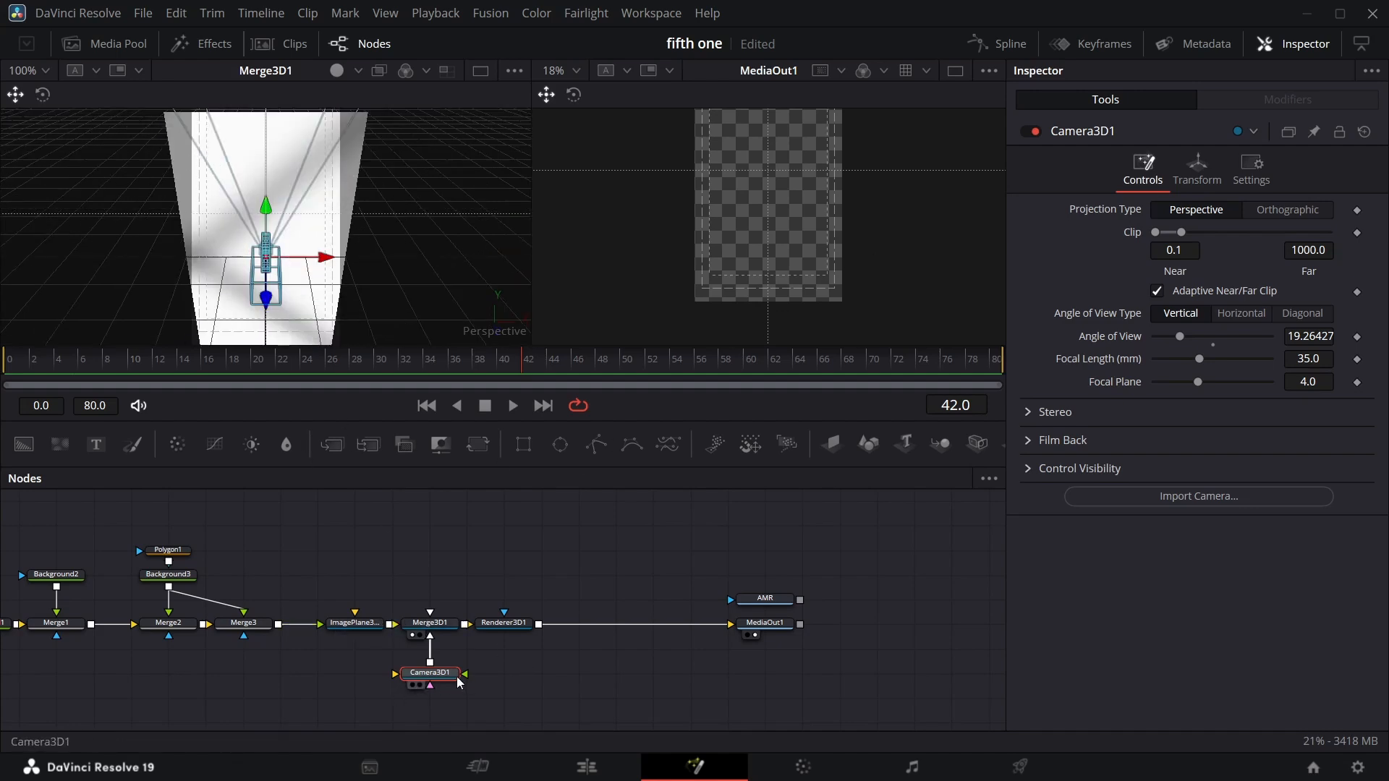
Set the camera's Z translation to 1.67.
click(1197, 170)
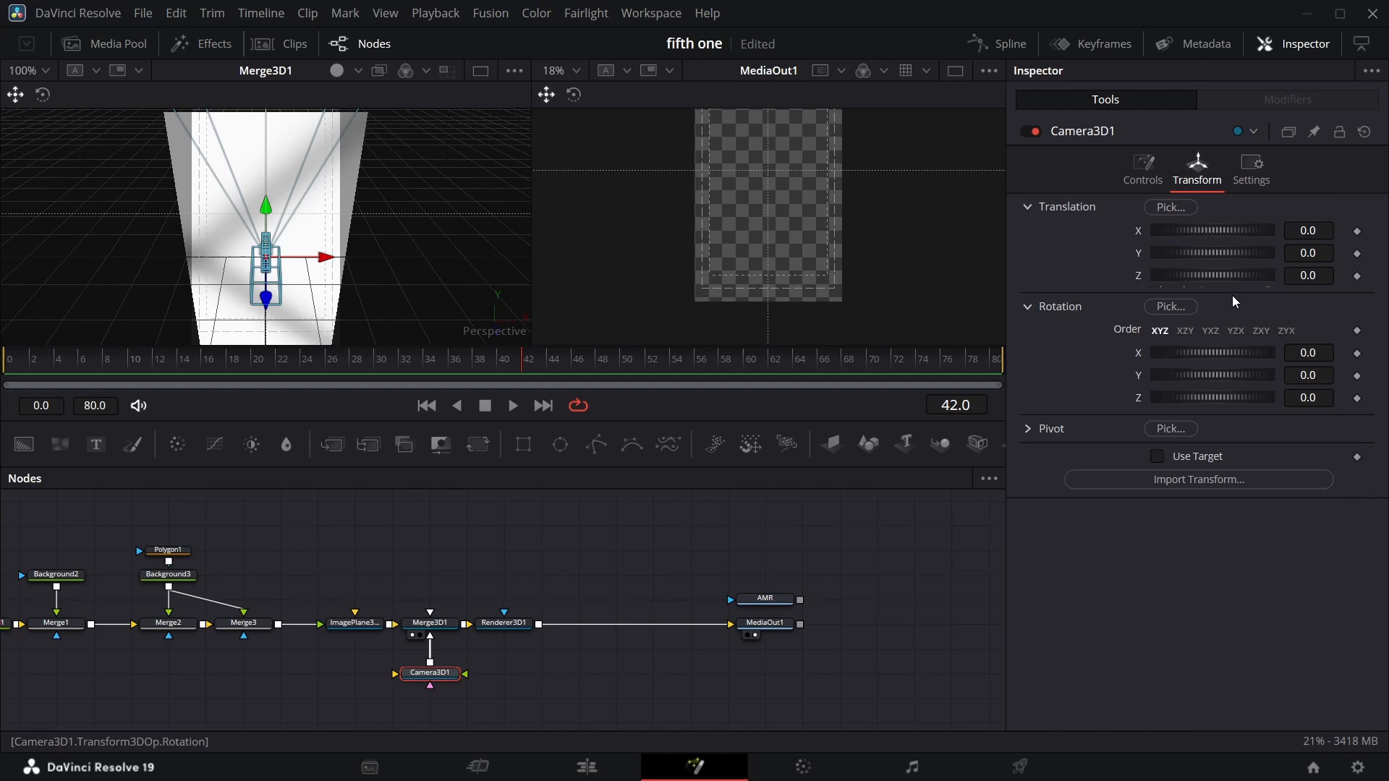
click(1326, 274)
key(Return)
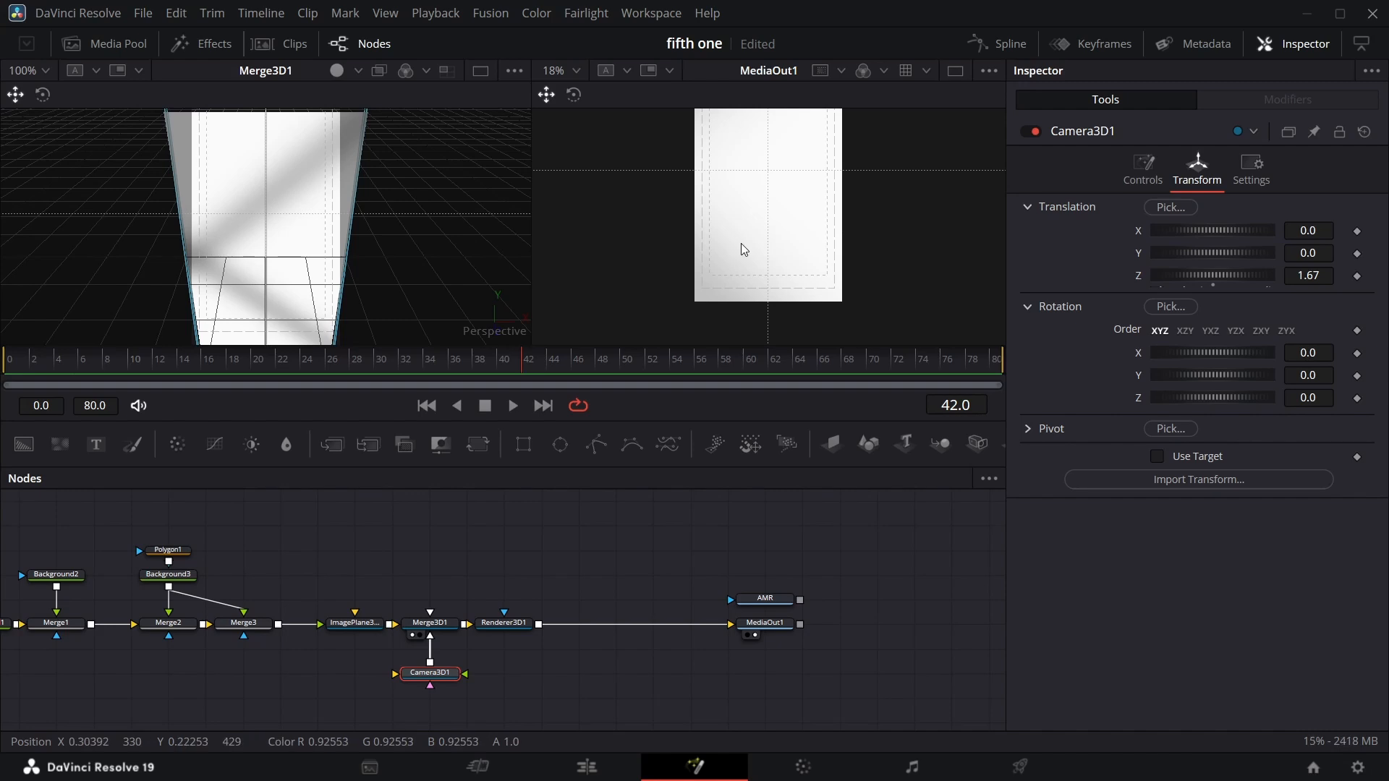
Set the image plane's Z translation to about -2.57 and save the project.
click(355, 633)
click(1186, 171)
click(1223, 178)
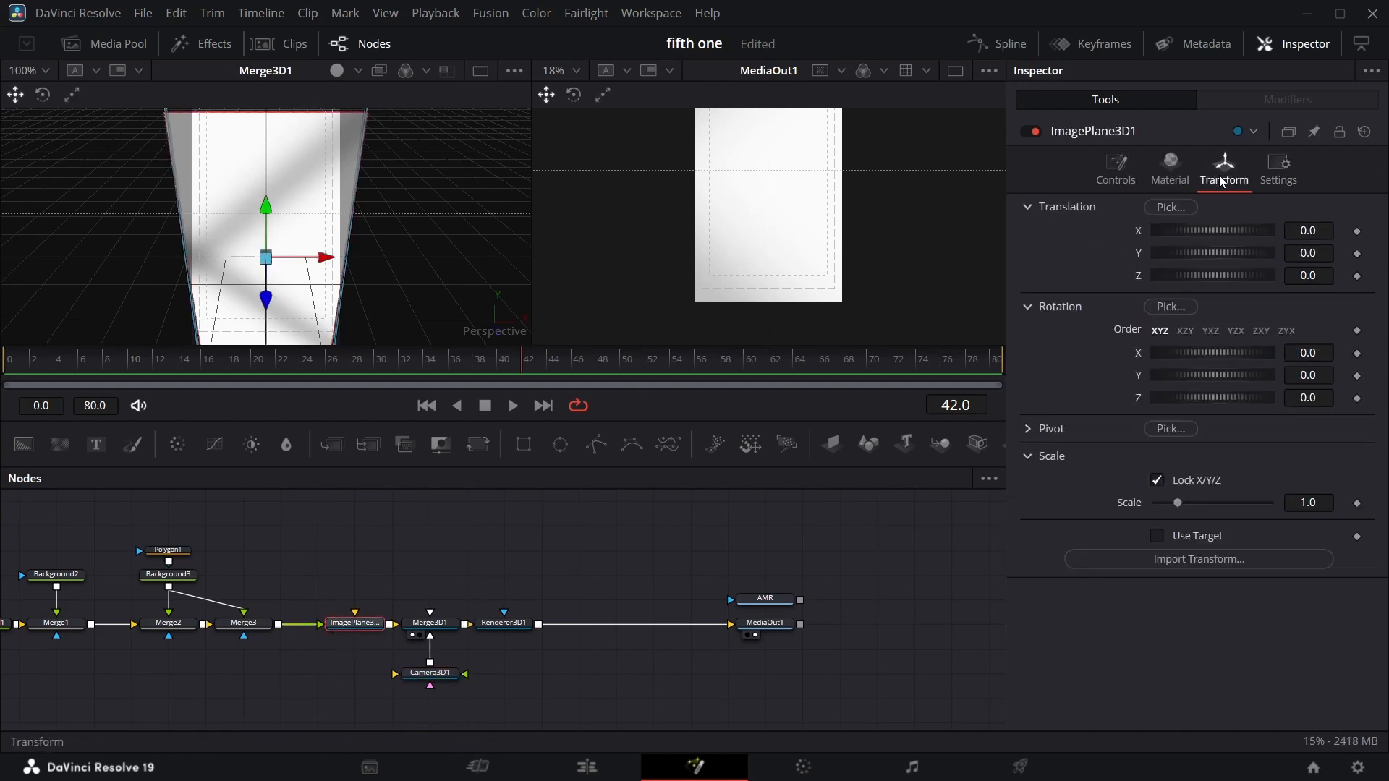
drag(1309, 276, 1247, 276)
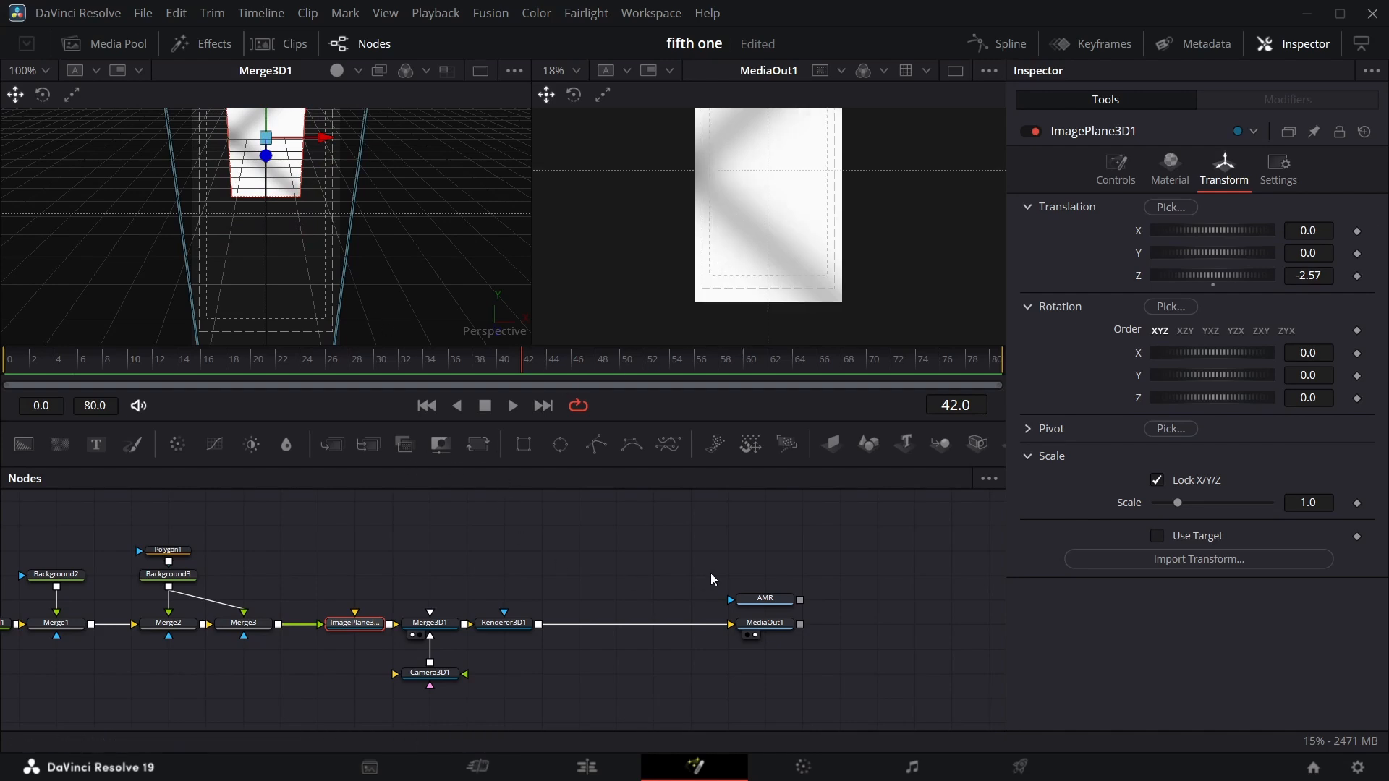
click(748, 612)
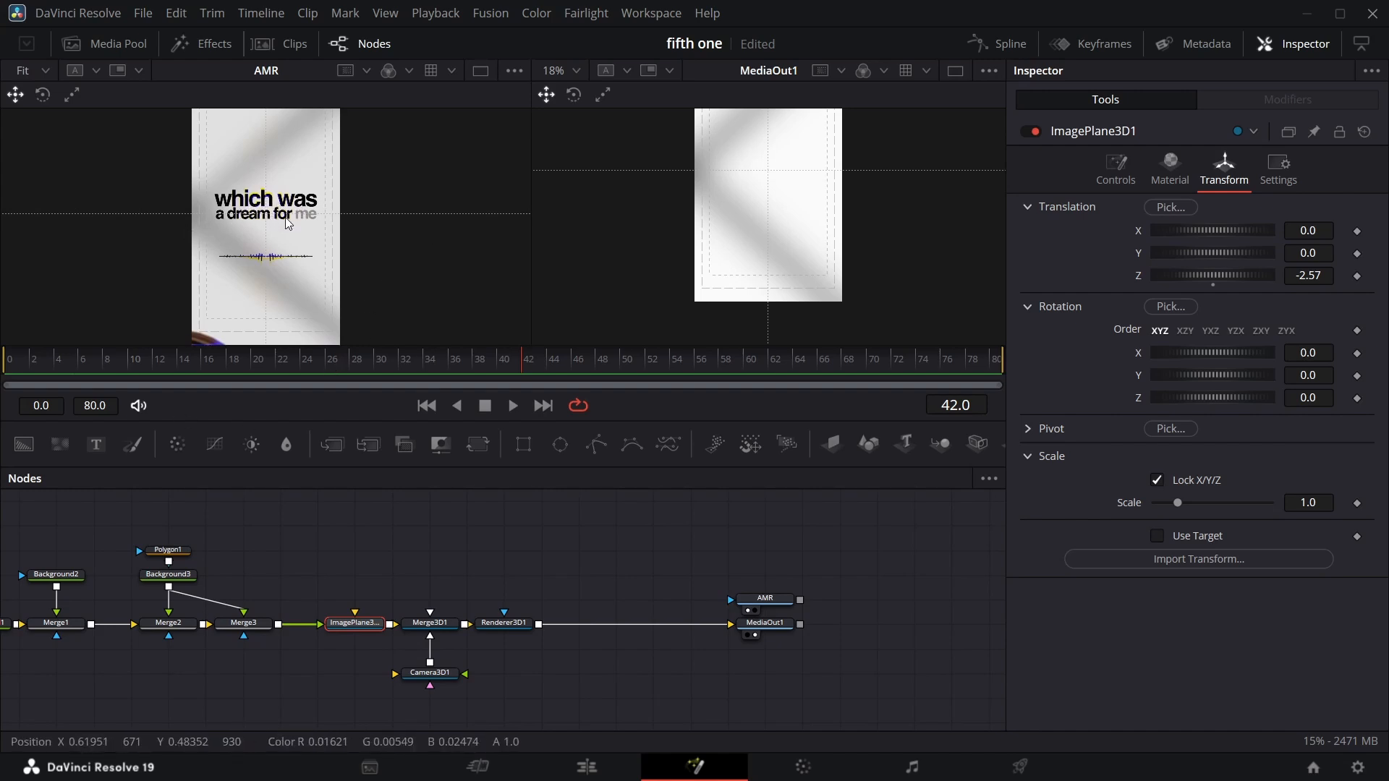
key(ctrl+s)
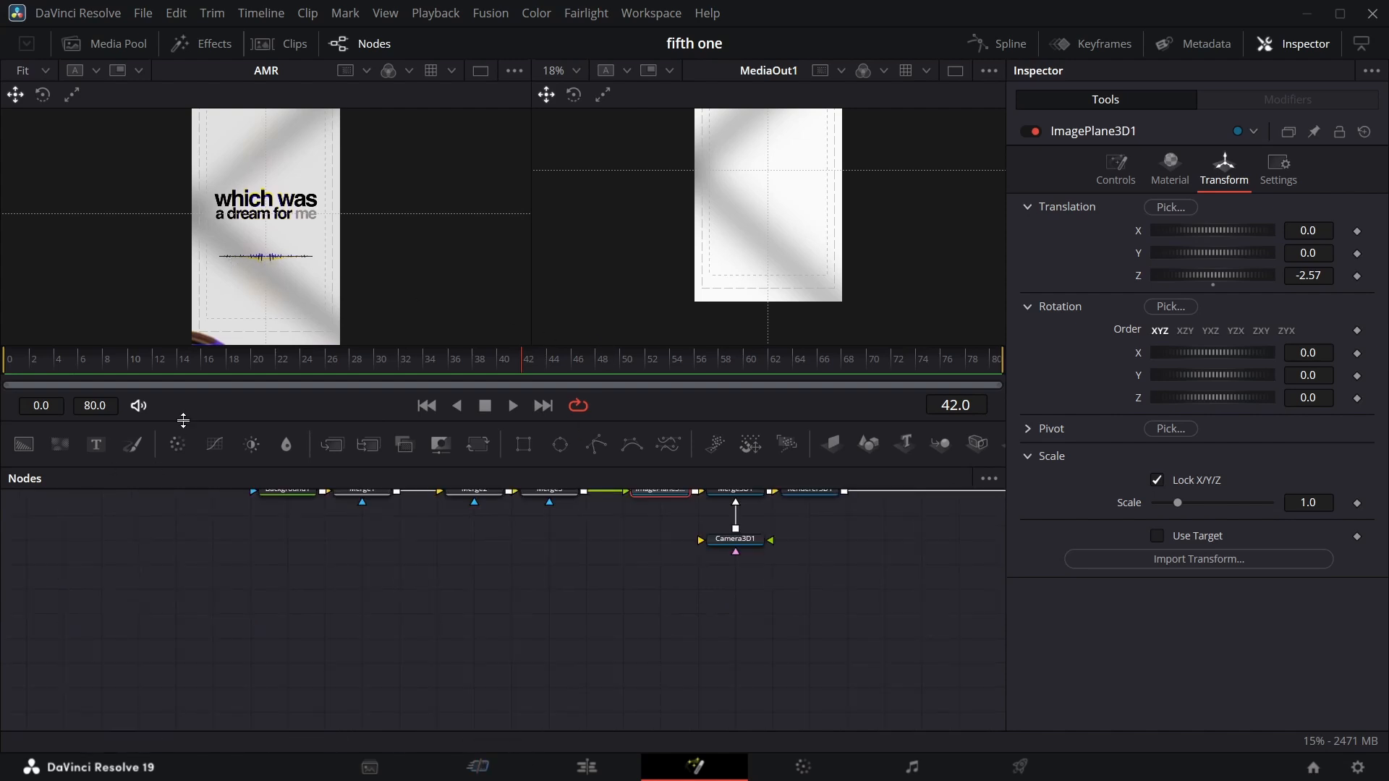
Add a fourth Background node and set its alpha to 0.
drag(24, 444, 233, 611)
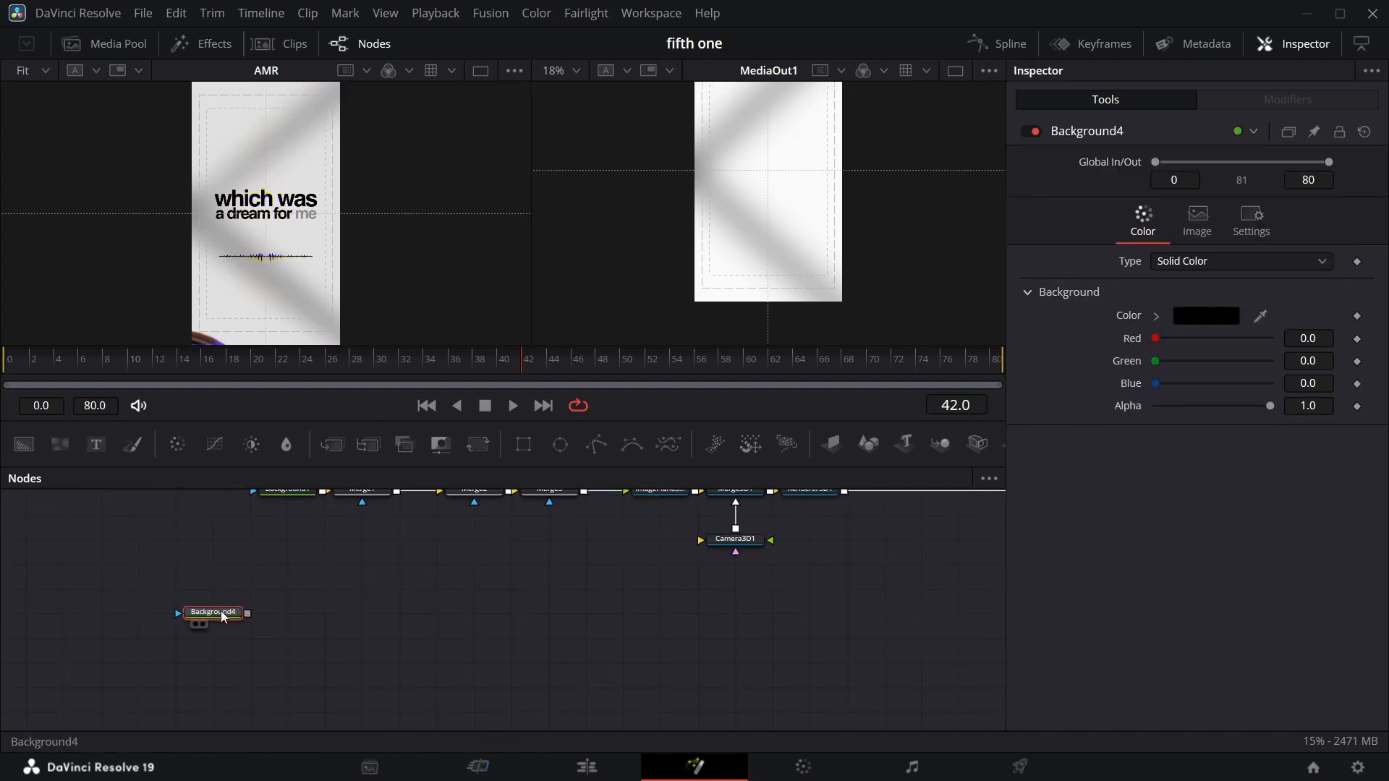
drag(1270, 406, 797, 472)
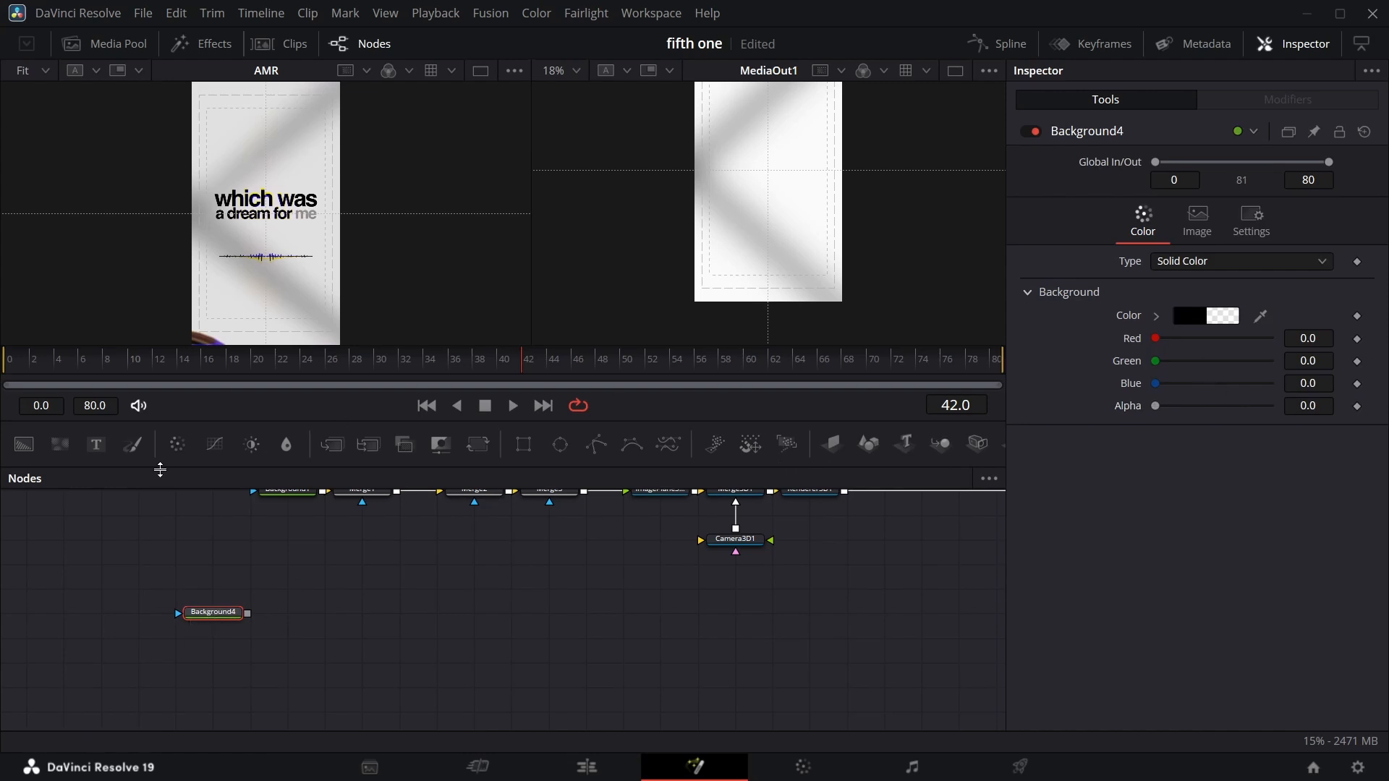
Add a Text node merged over the fourth background and view the new merge in the right viewer.
drag(96, 445, 247, 614)
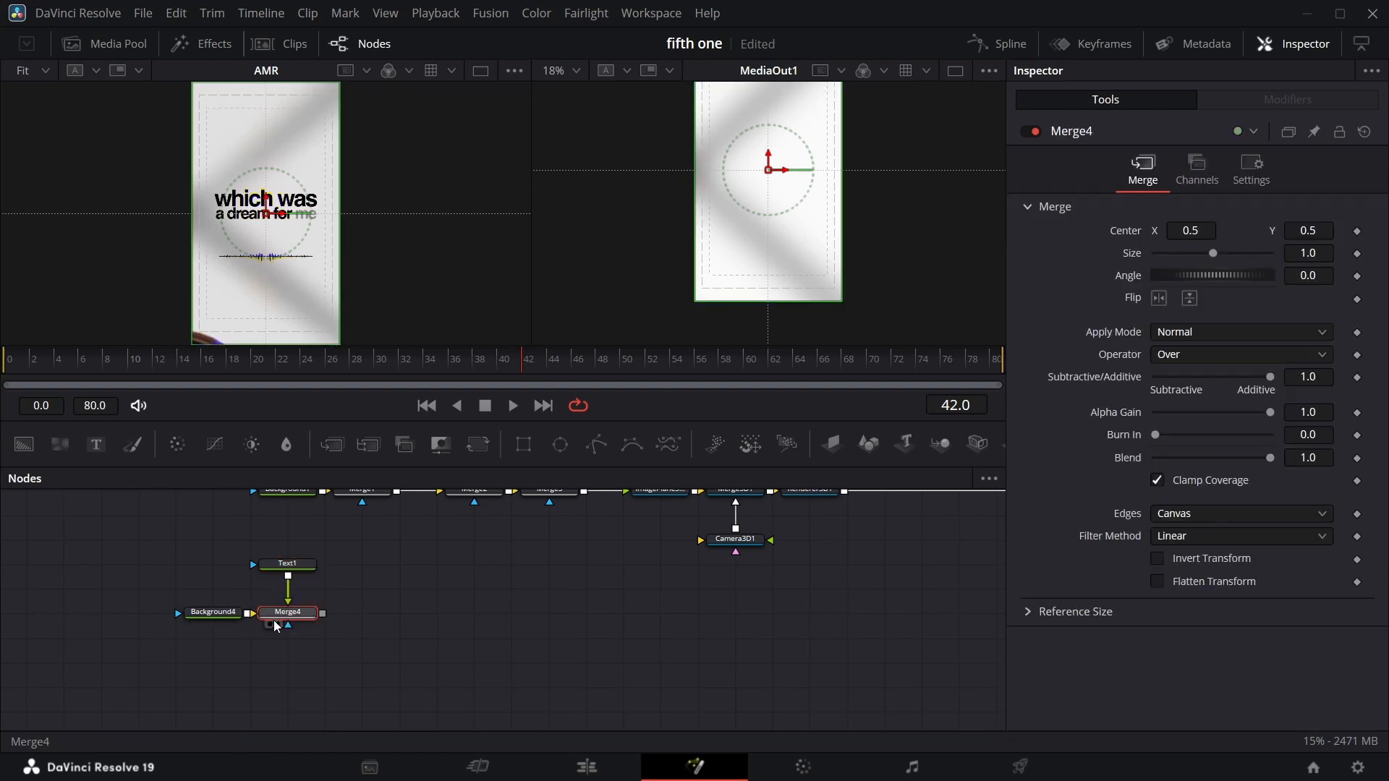
click(277, 625)
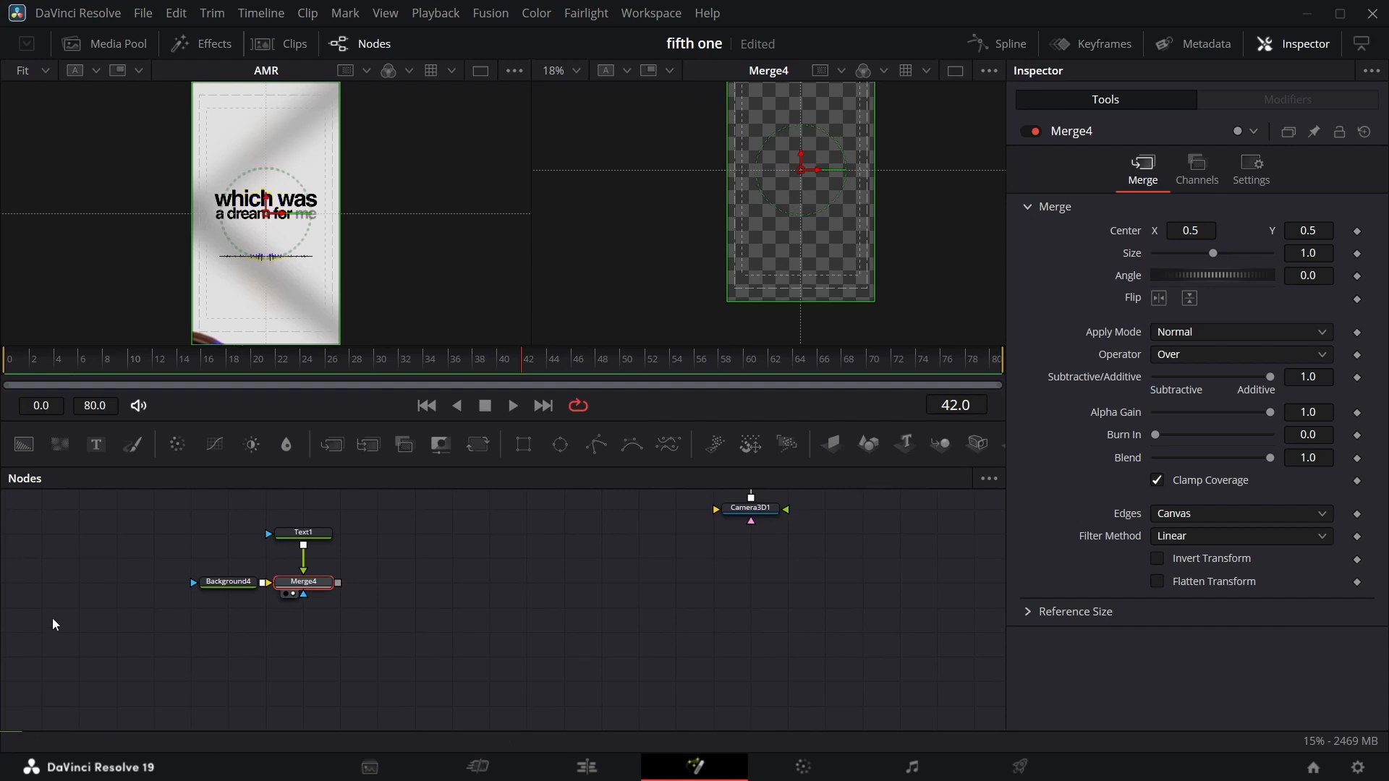
Enter "which was" as the Text node's text and set its font to Helvetica.
click(315, 535)
click(1064, 315)
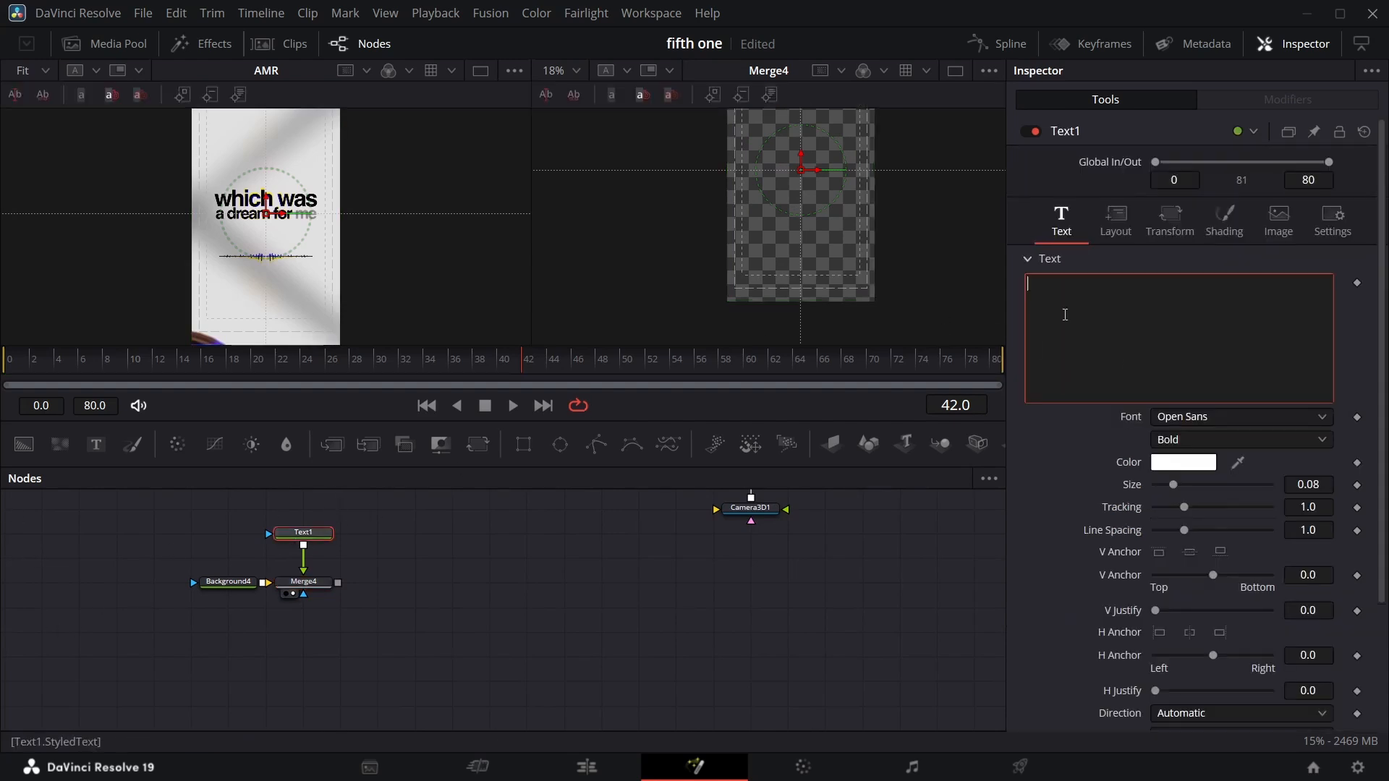
click(1240, 417)
scroll(1279, 156, up, 10)
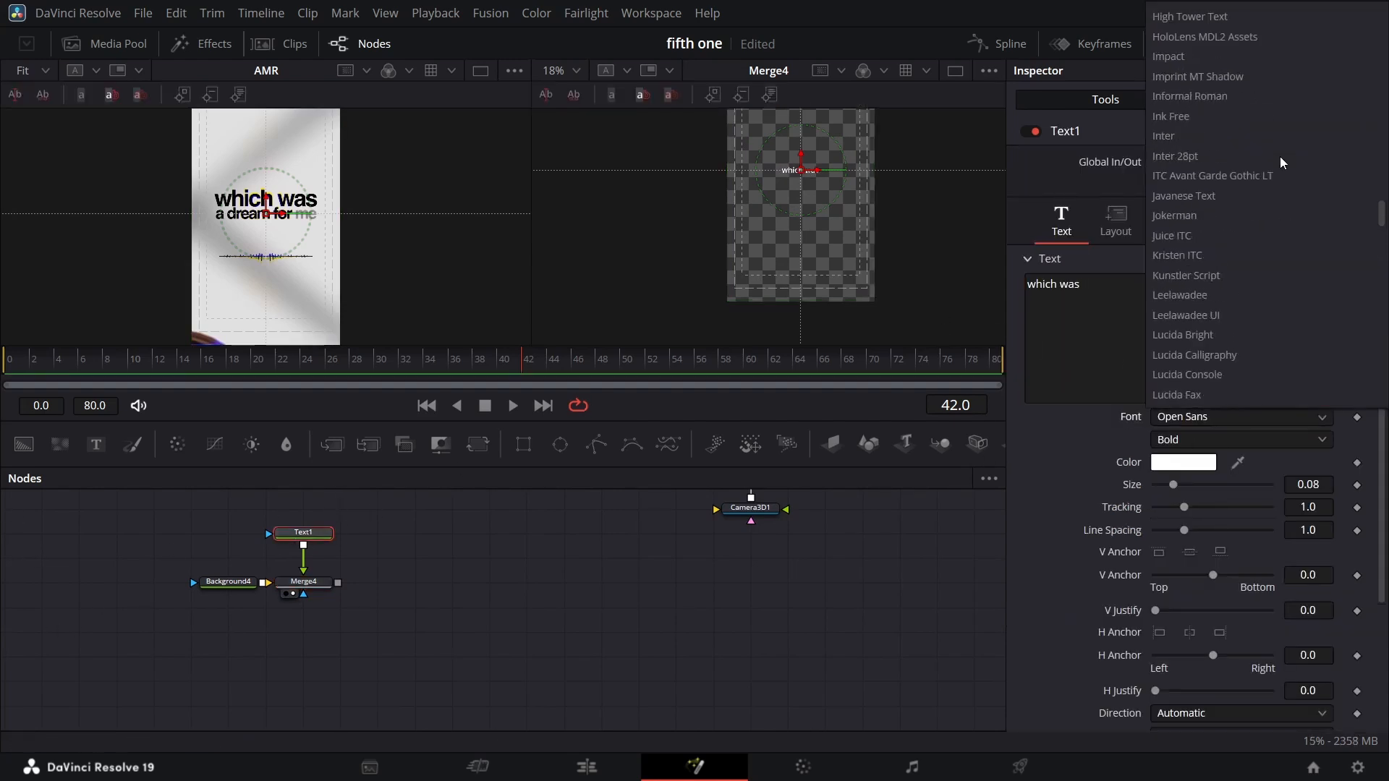
scroll(1267, 163, up, 3)
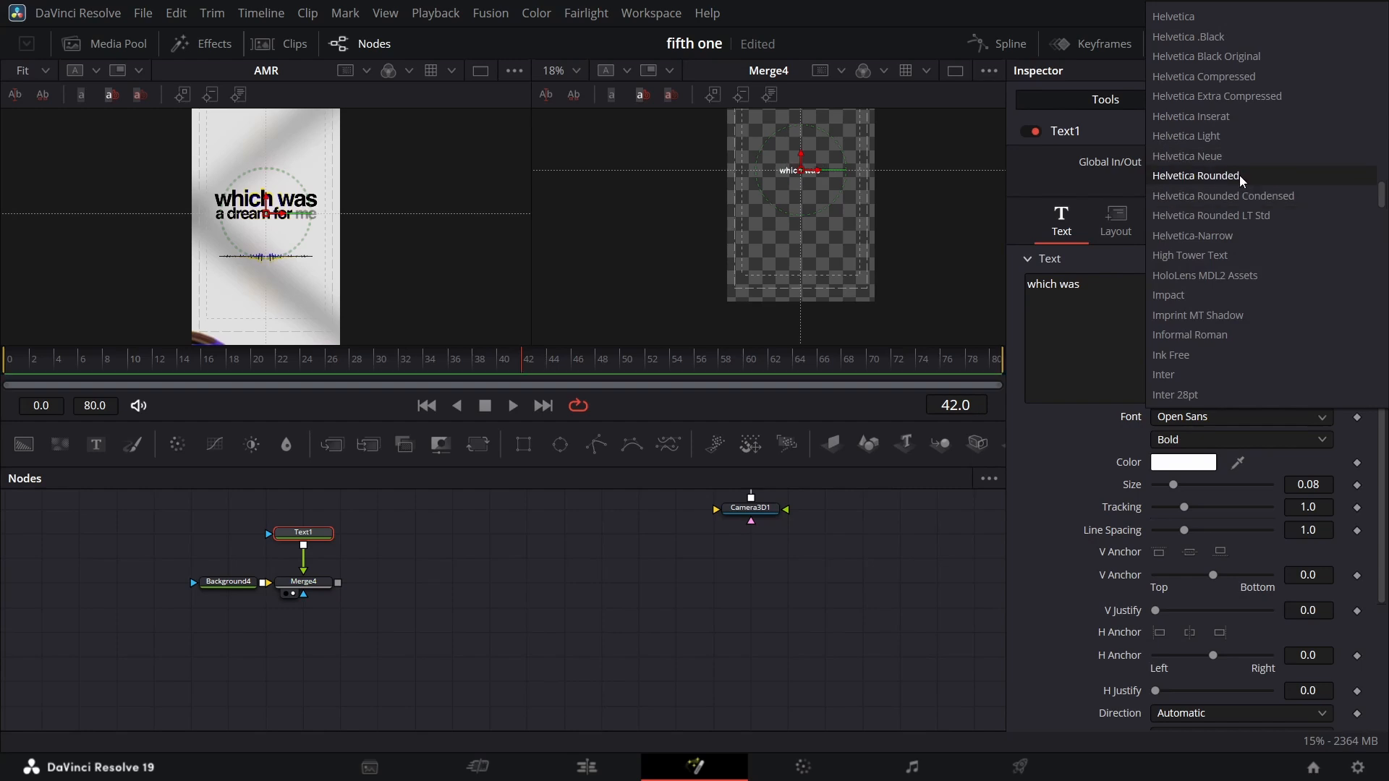
click(1235, 150)
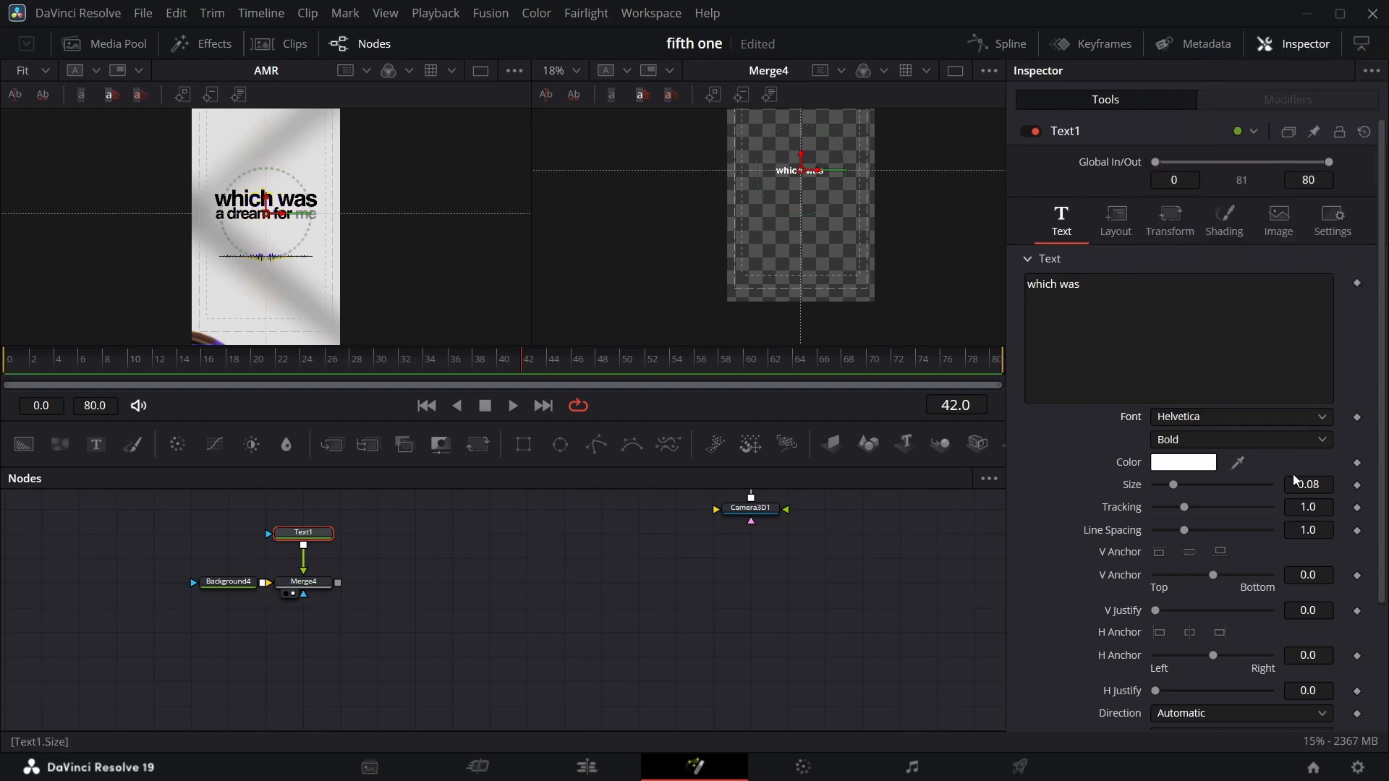
Set the text colour to black.
click(1183, 463)
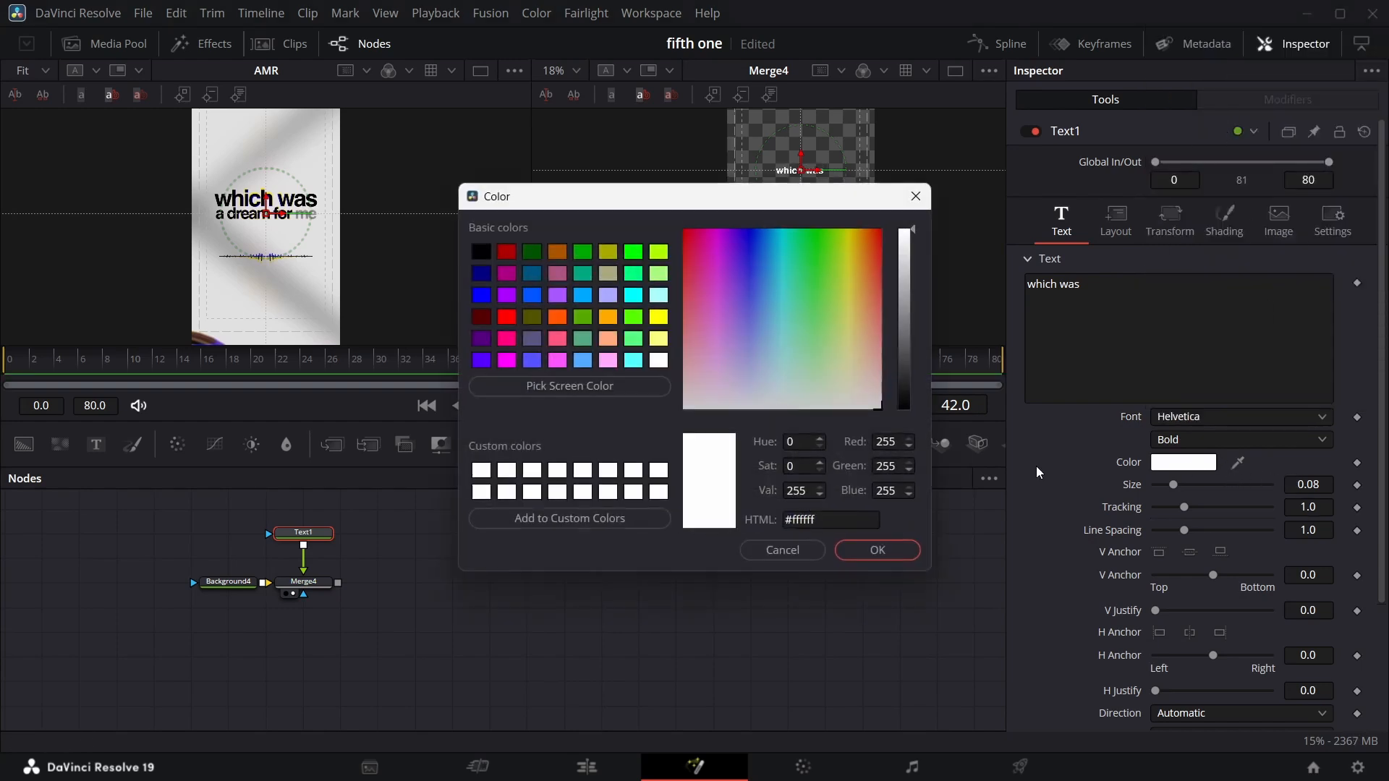
click(908, 407)
click(896, 552)
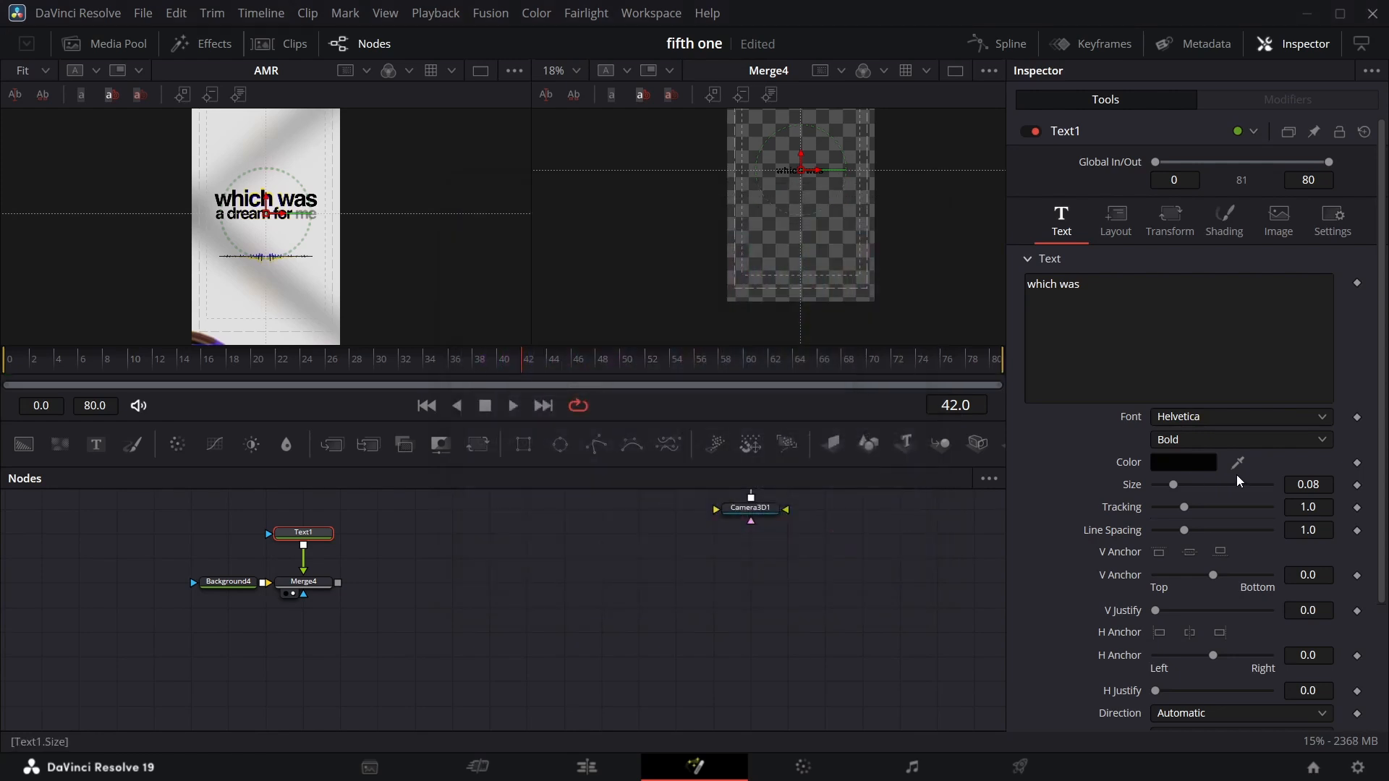
Set the text size to about 0.186.
mouse_move(1296, 487)
mouse_down()
mouse_move(1388, 486)
mouse_move(1324, 484)
mouse_up()
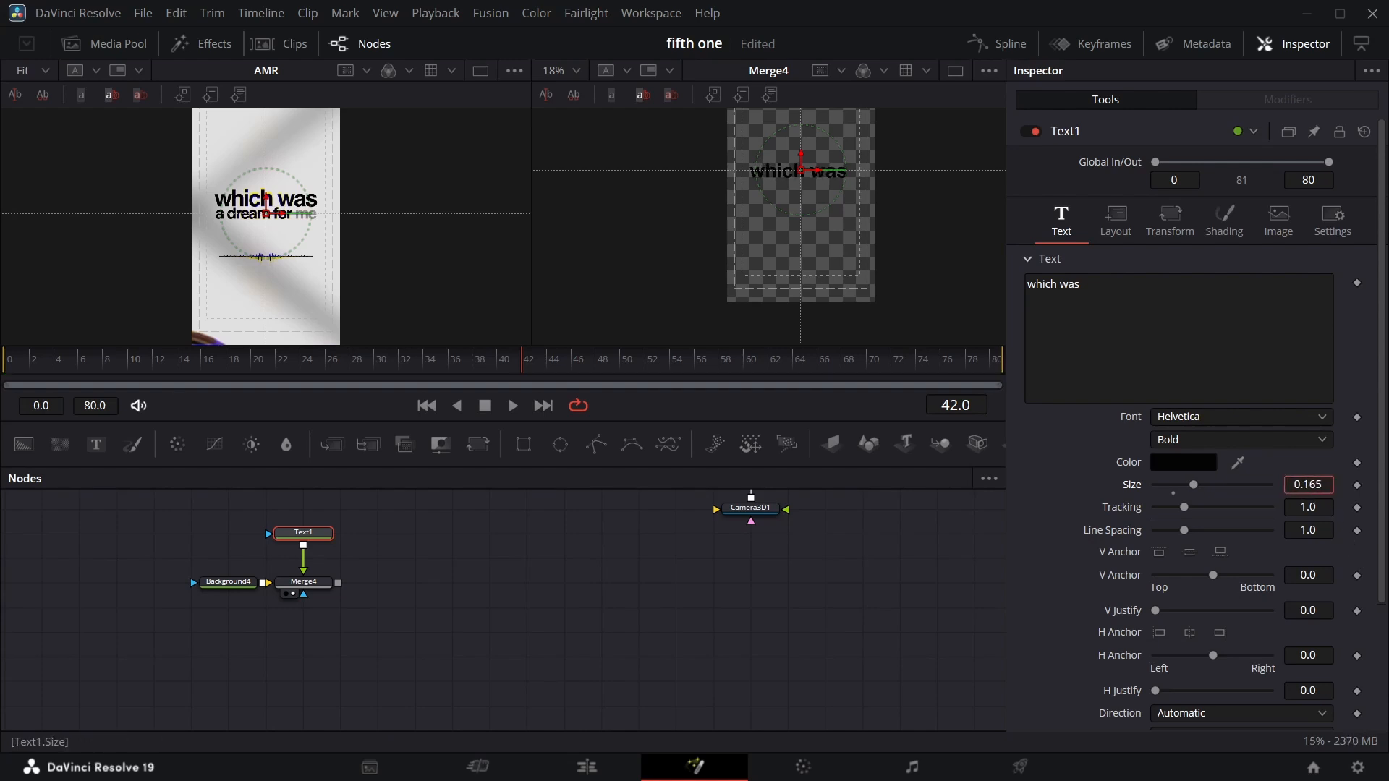
drag(1309, 485, 1324, 485)
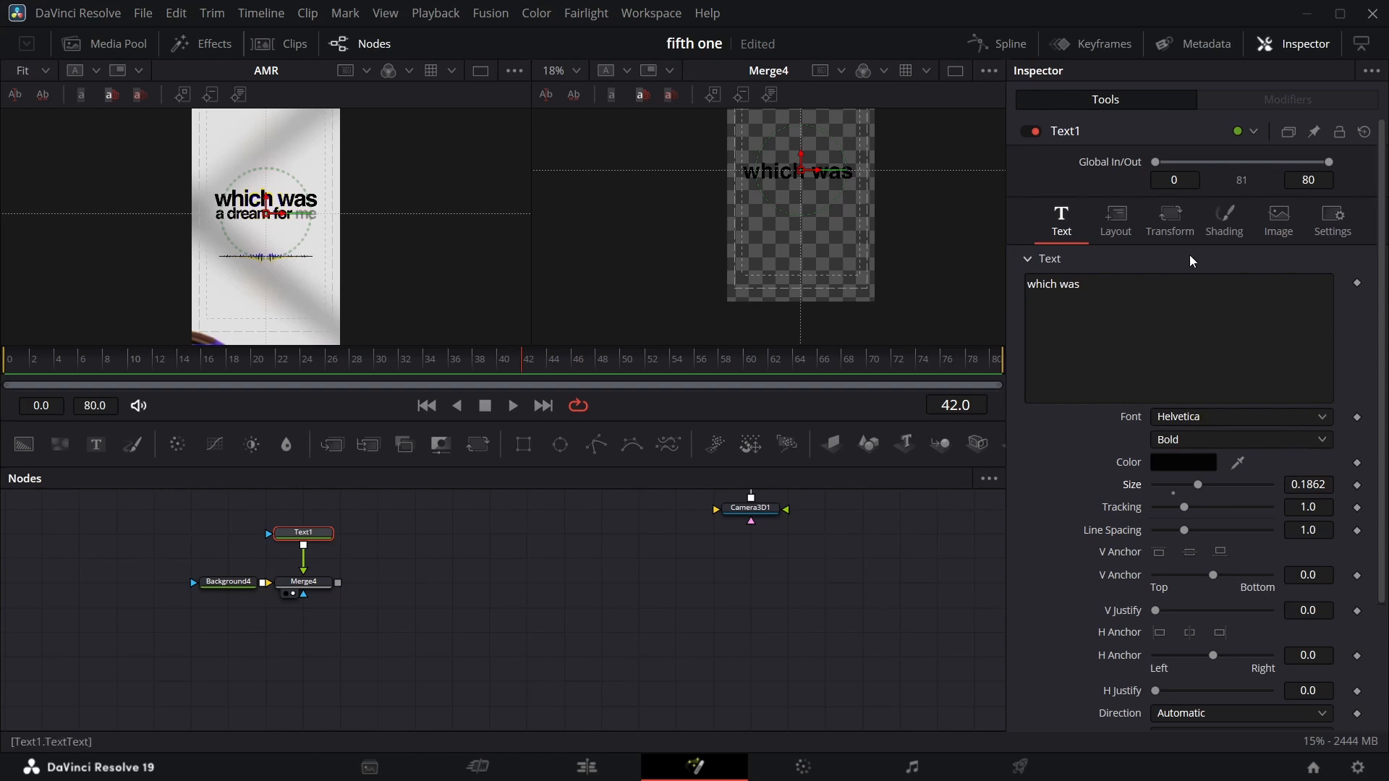
Set the text's layout center Y to about 0.567.
click(1130, 228)
drag(1316, 304, 1335, 303)
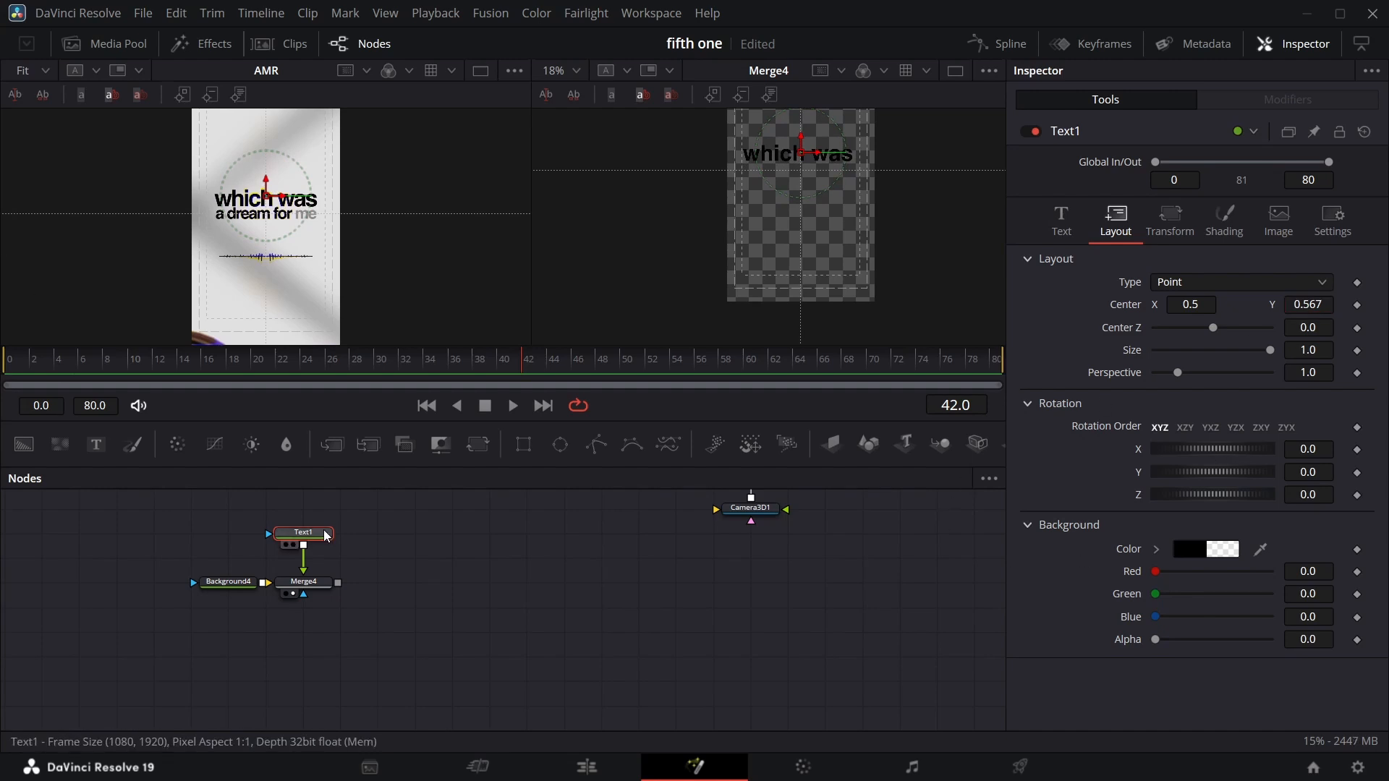
Paste a copy of the text node and change its text to "a dream for me".
click(376, 537)
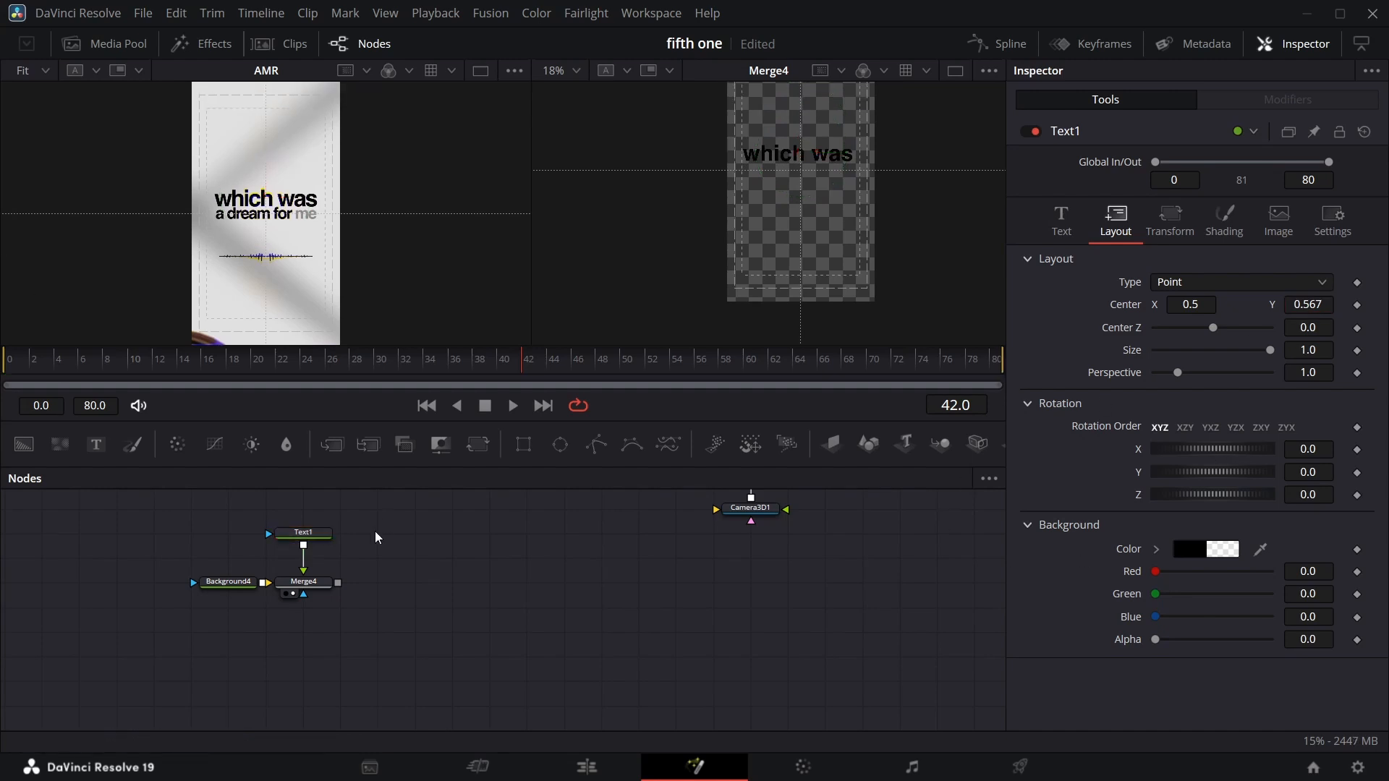
key(ctrl+v)
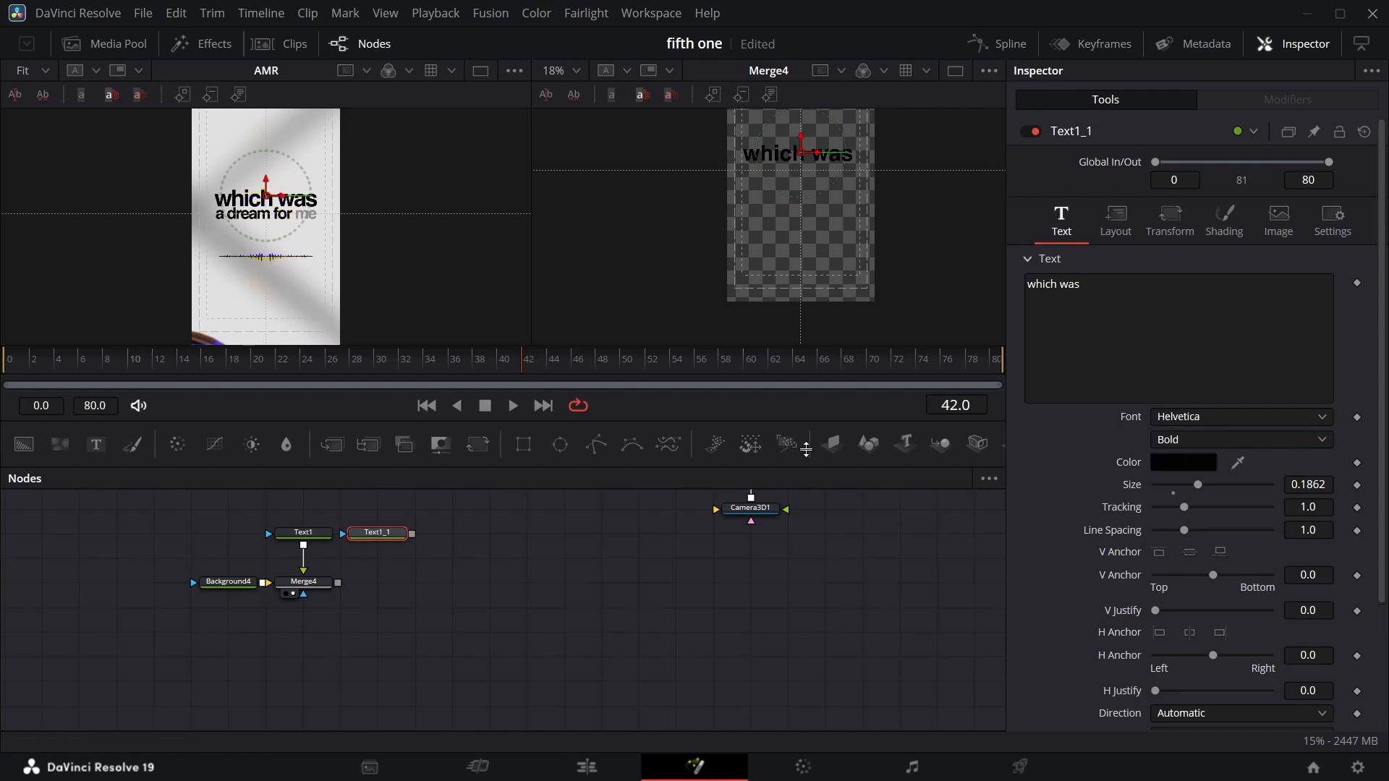
click(1101, 290)
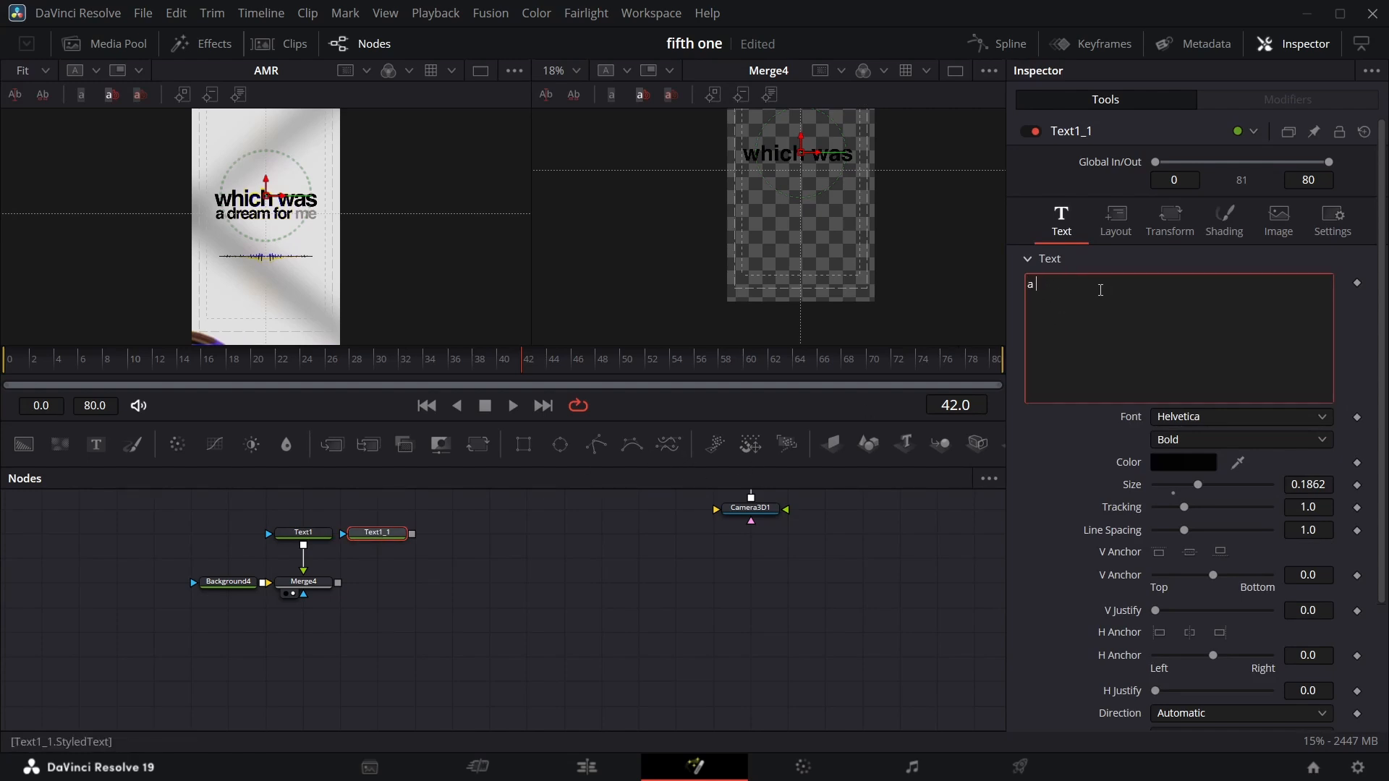
text(a dream for me)
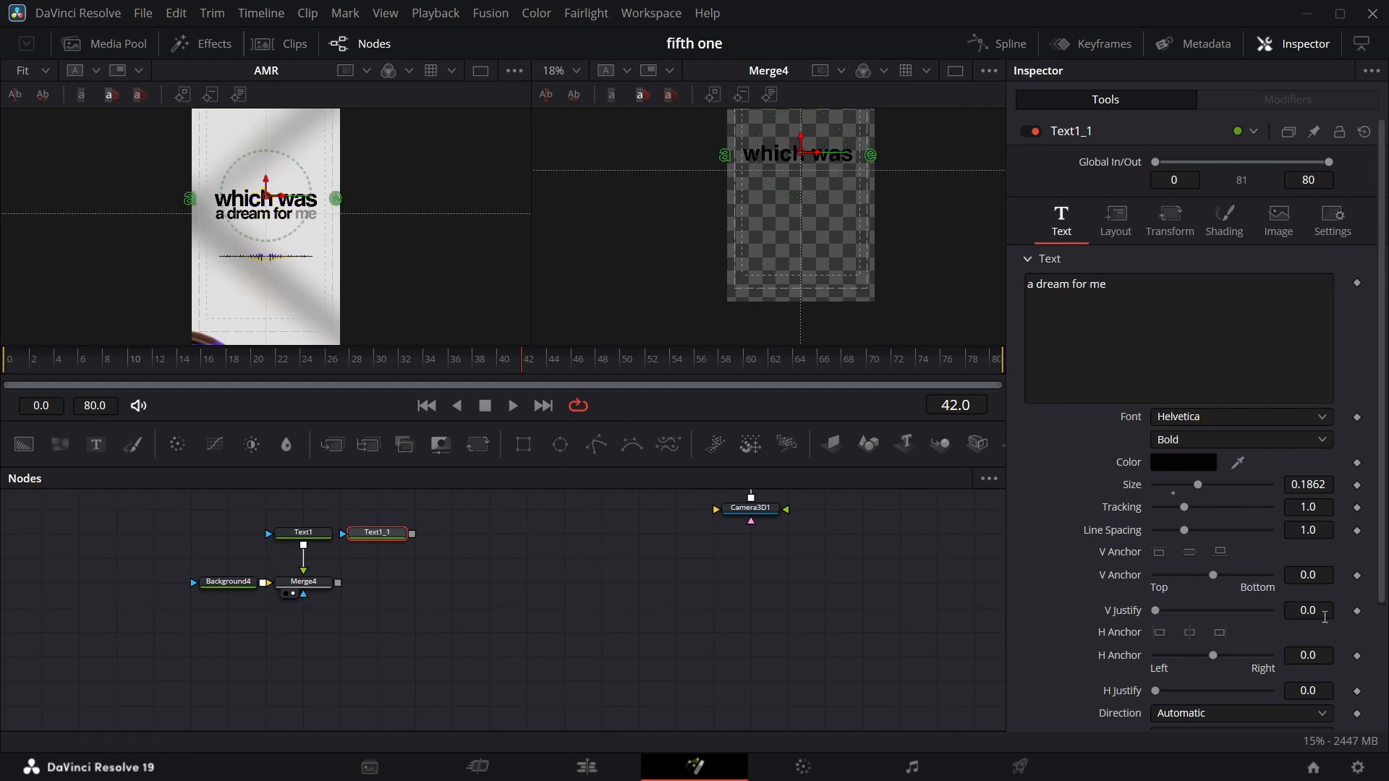
Merge the copied text over the first merge and view the new merge in the right viewer.
drag(1318, 485, 1276, 486)
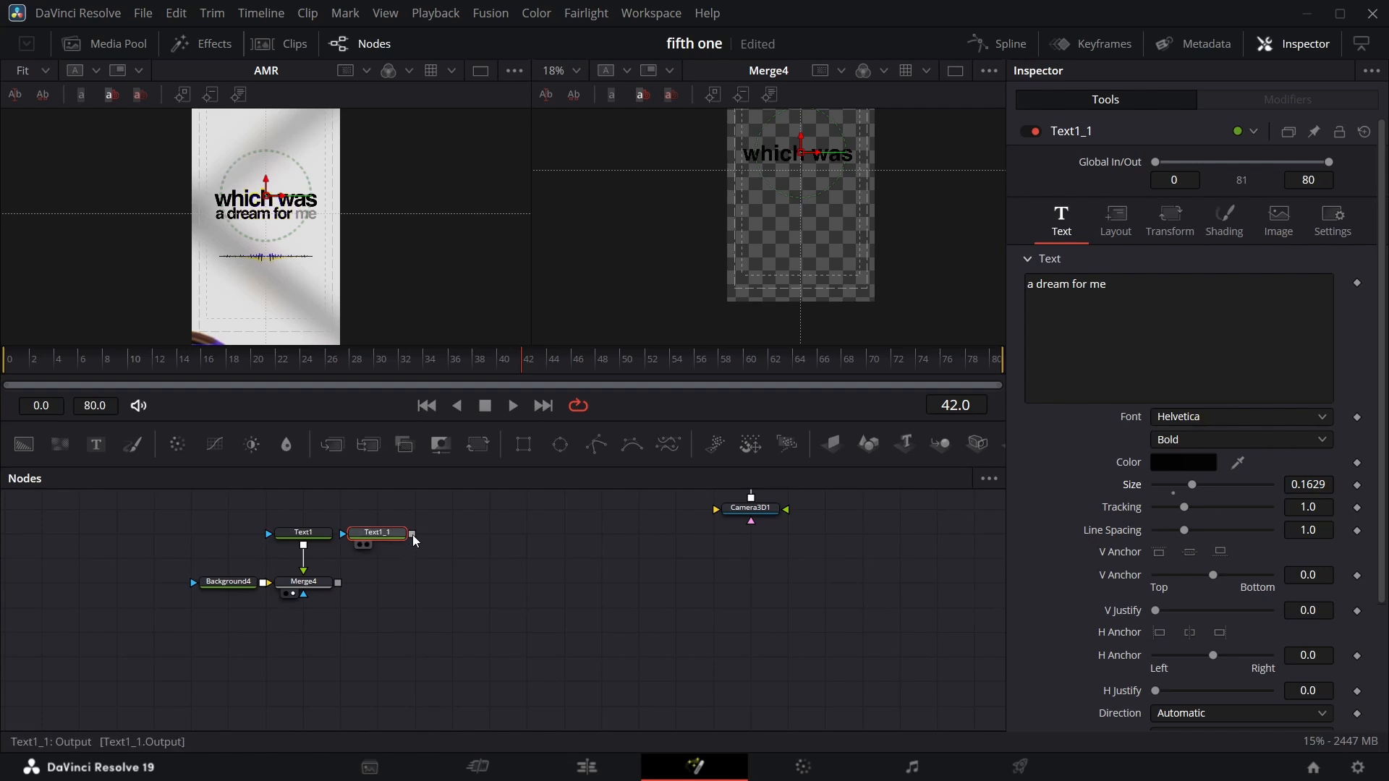
drag(412, 534, 340, 585)
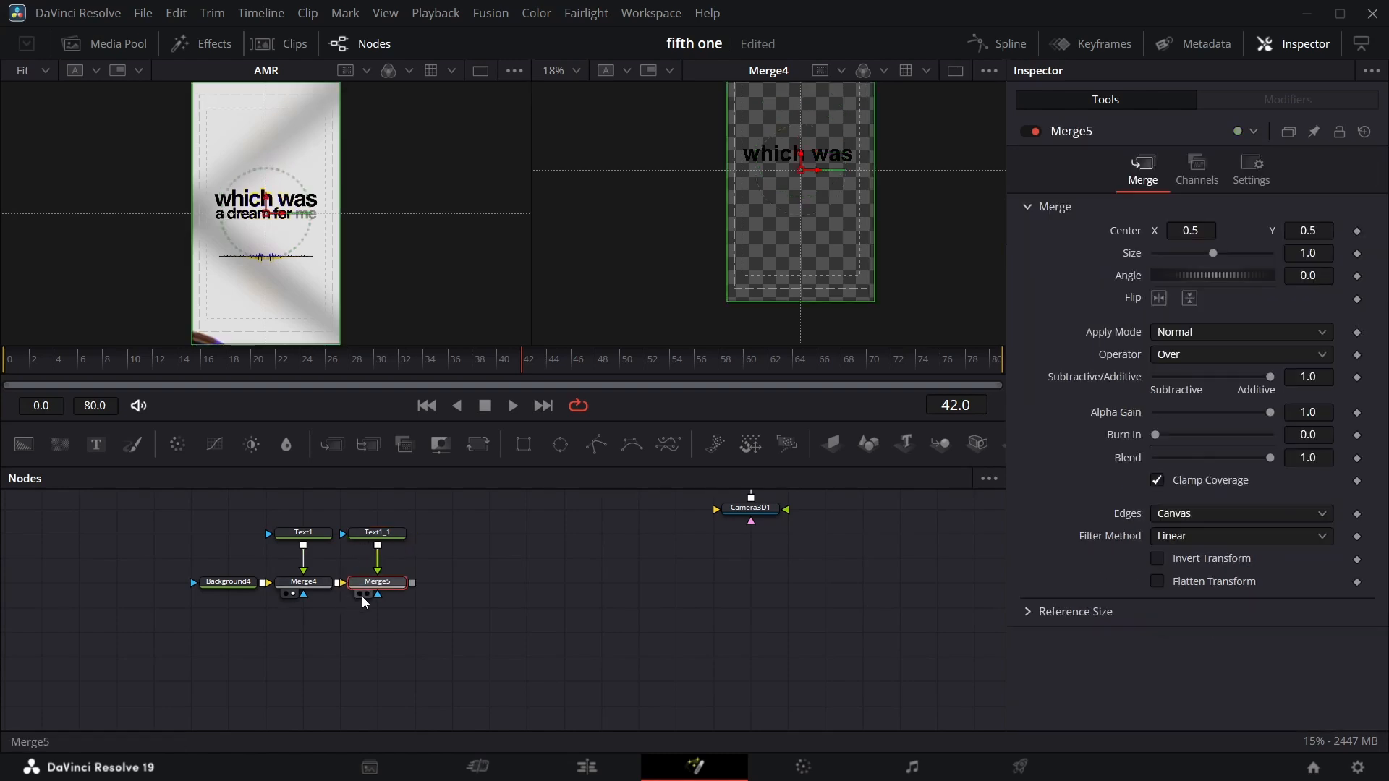
click(366, 594)
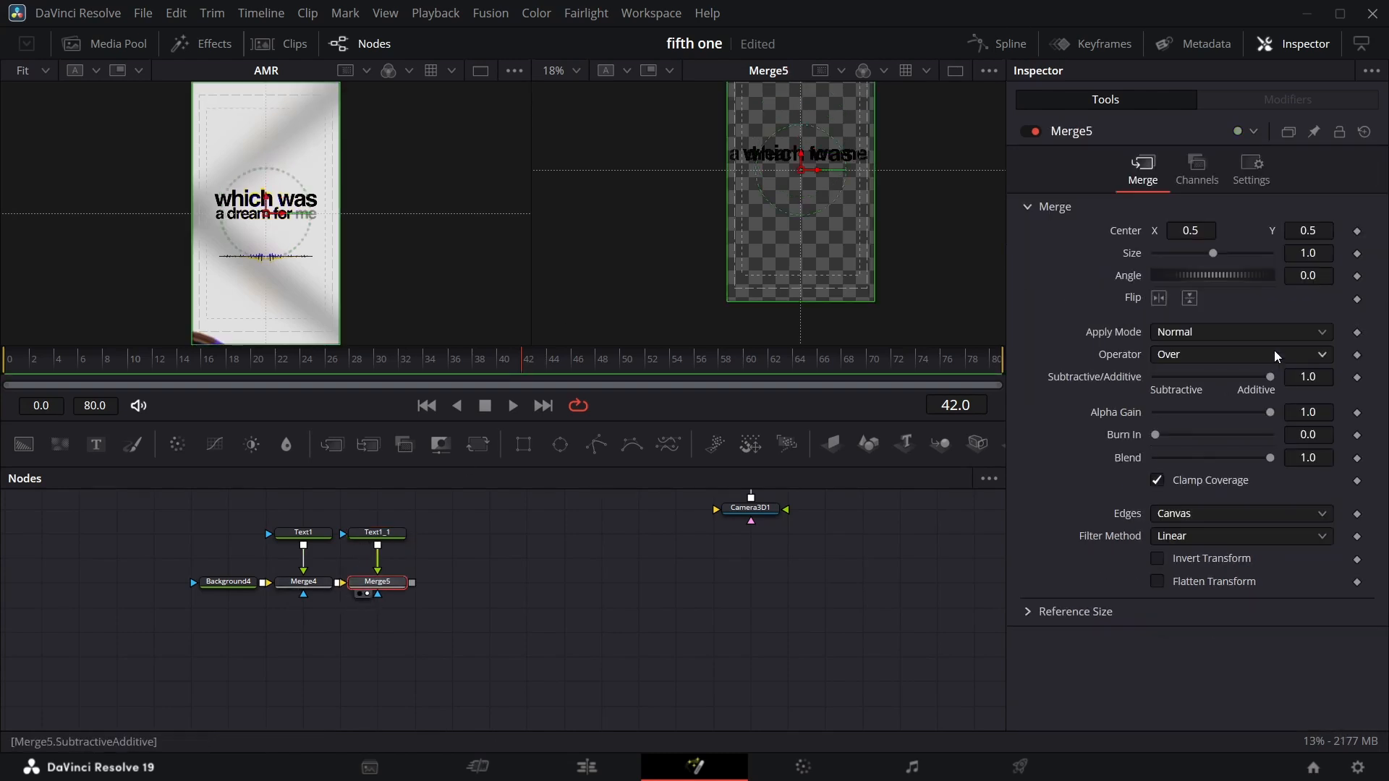
Resize the second text to about 0.131 and set its center Y to about 0.502.
click(386, 543)
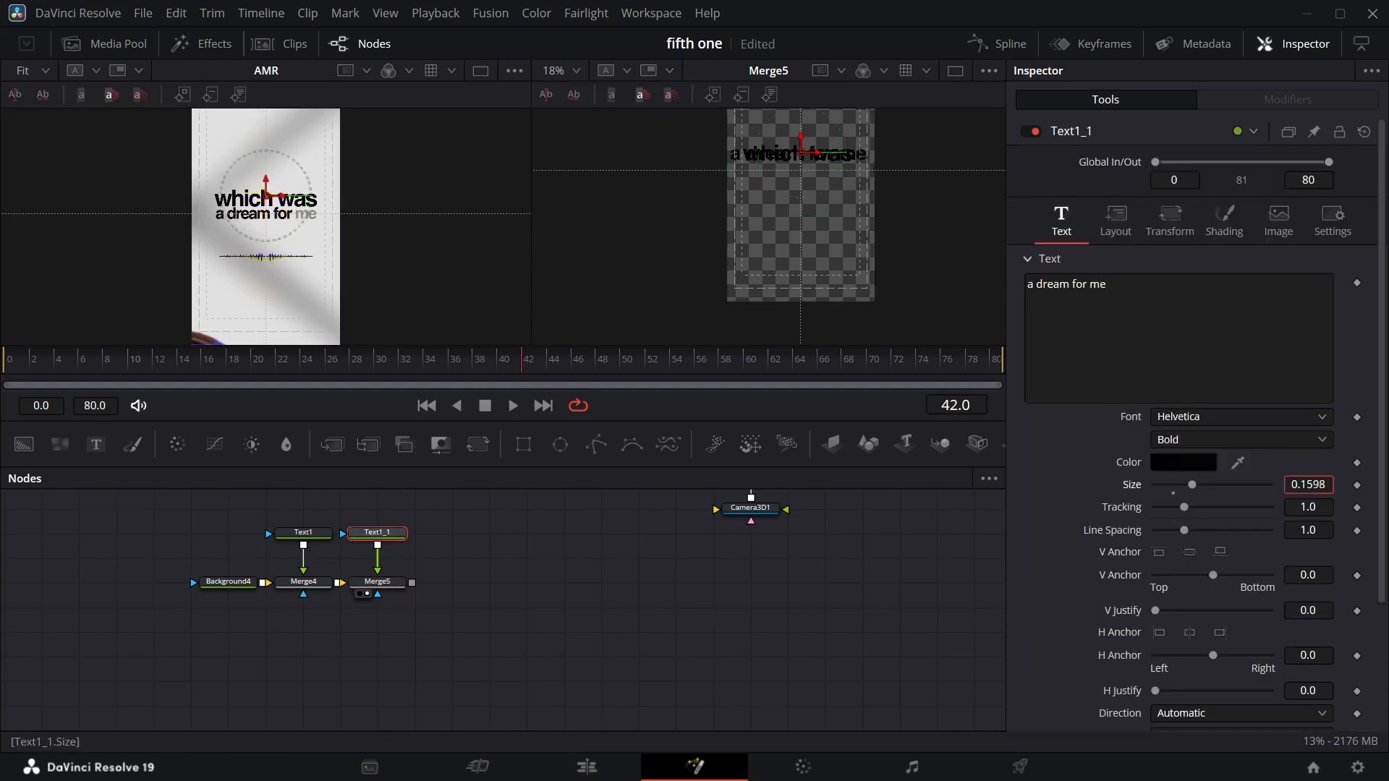
drag(1307, 485, 1299, 485)
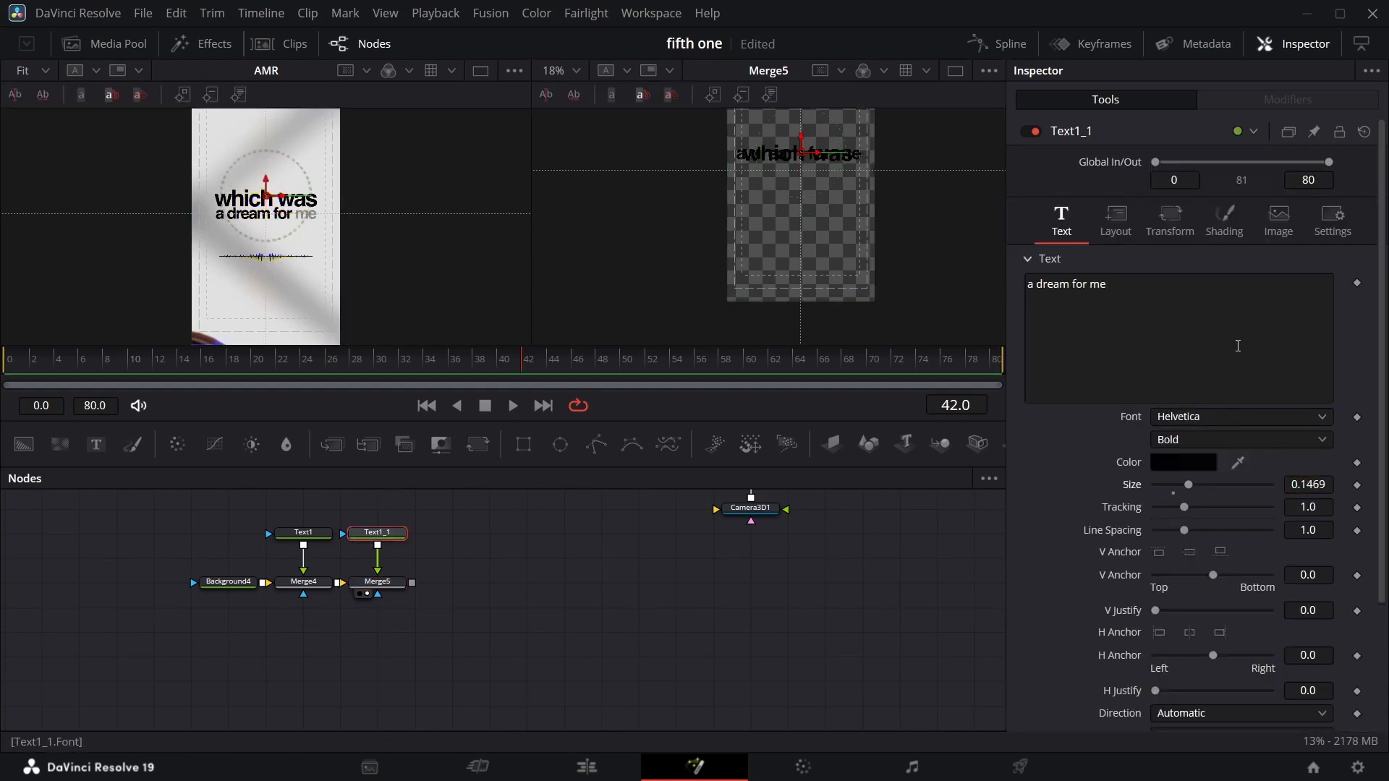
click(1122, 232)
drag(1311, 304, 1277, 305)
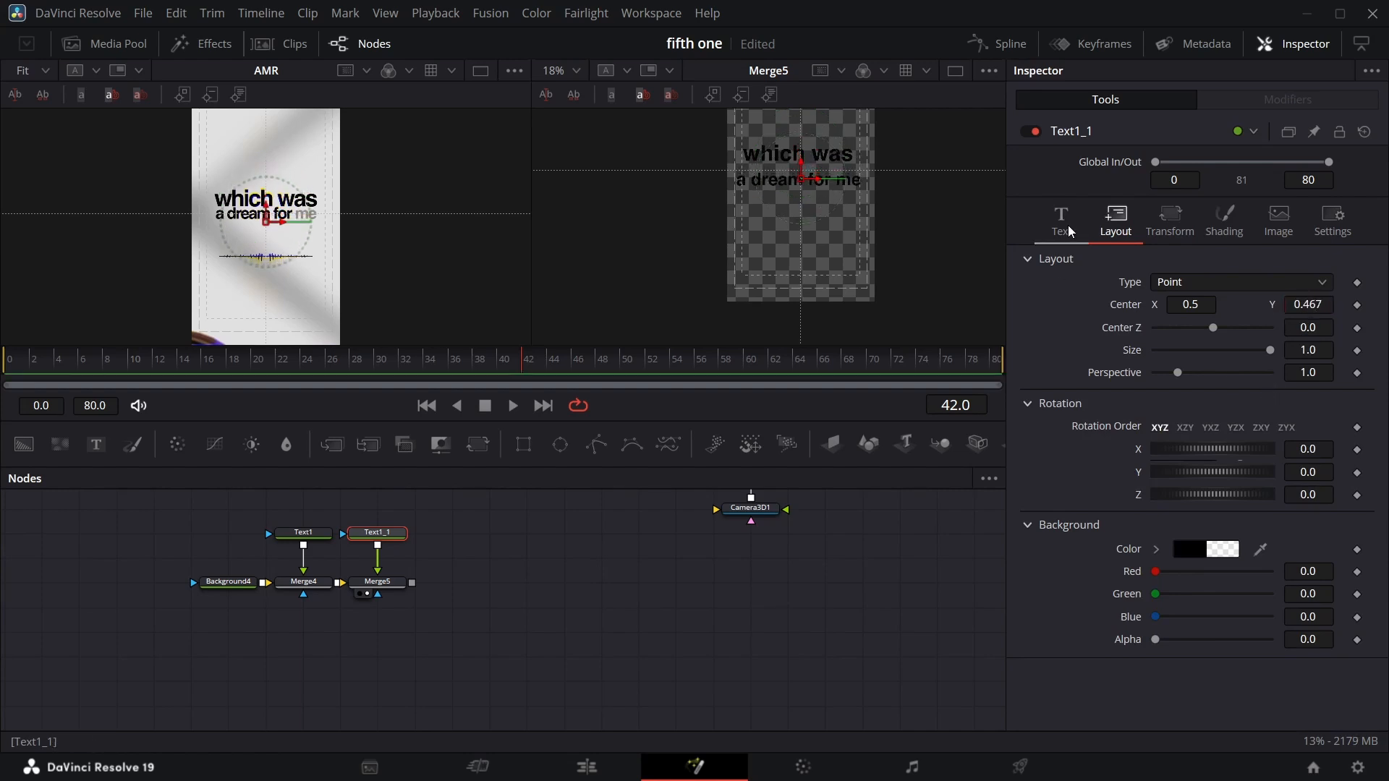
click(1070, 232)
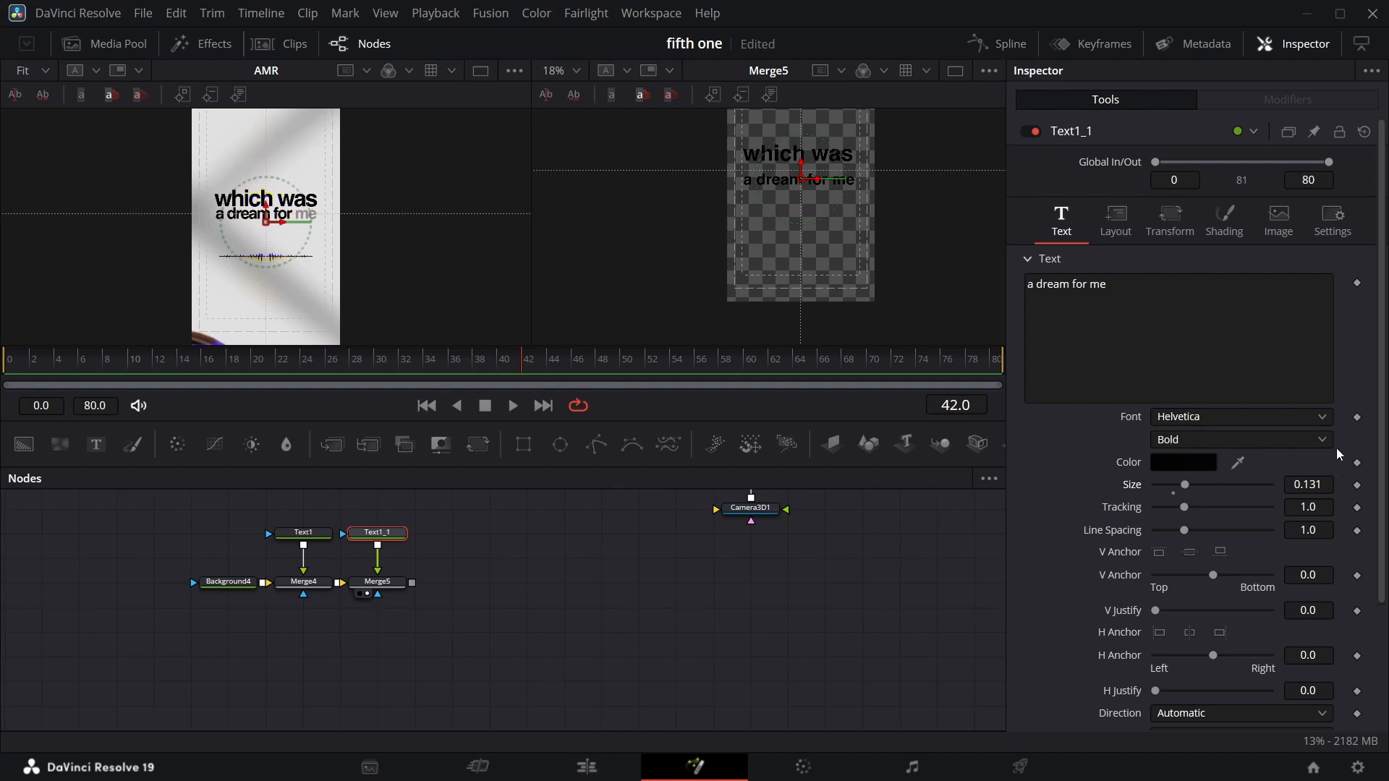
click(1119, 227)
drag(1306, 305, 1322, 305)
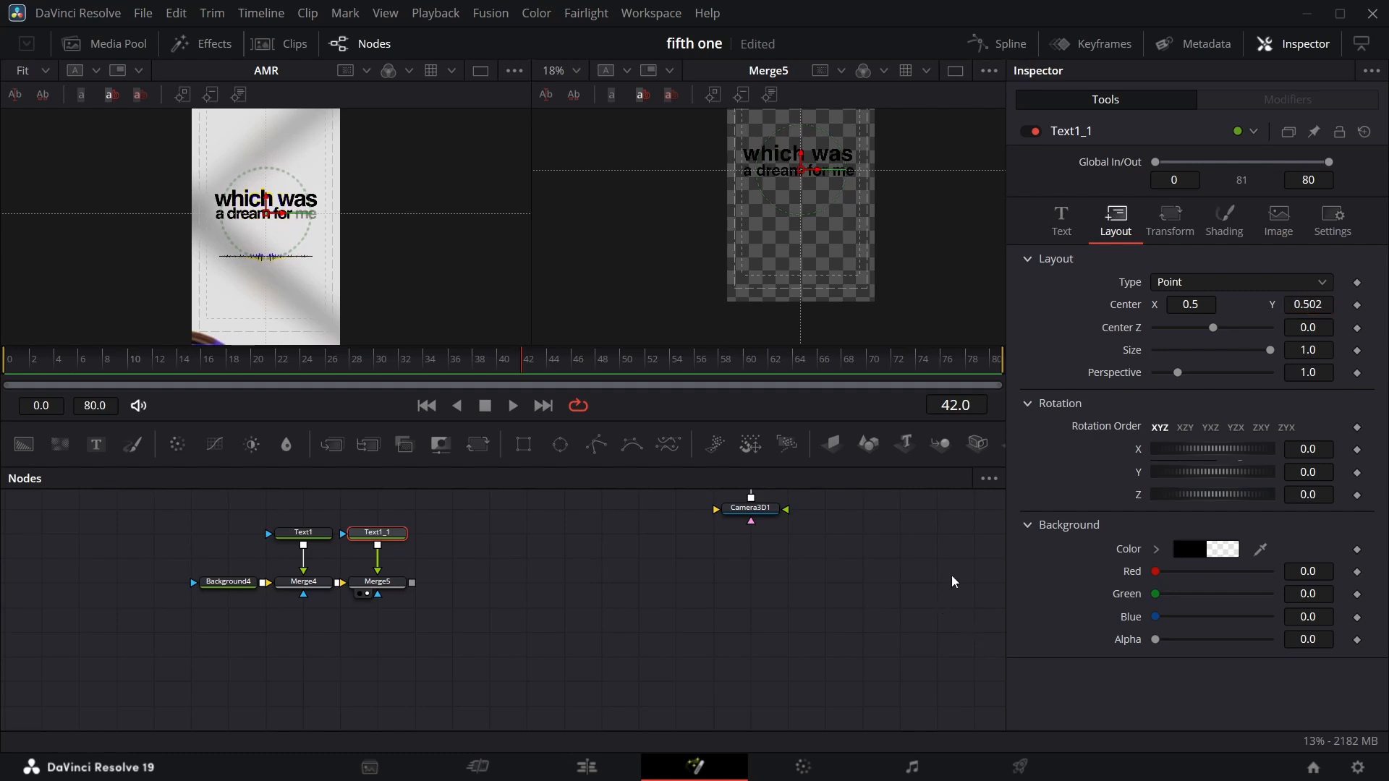
Set the first text's center Y to about 0.555 and reselect the second text node.
click(318, 534)
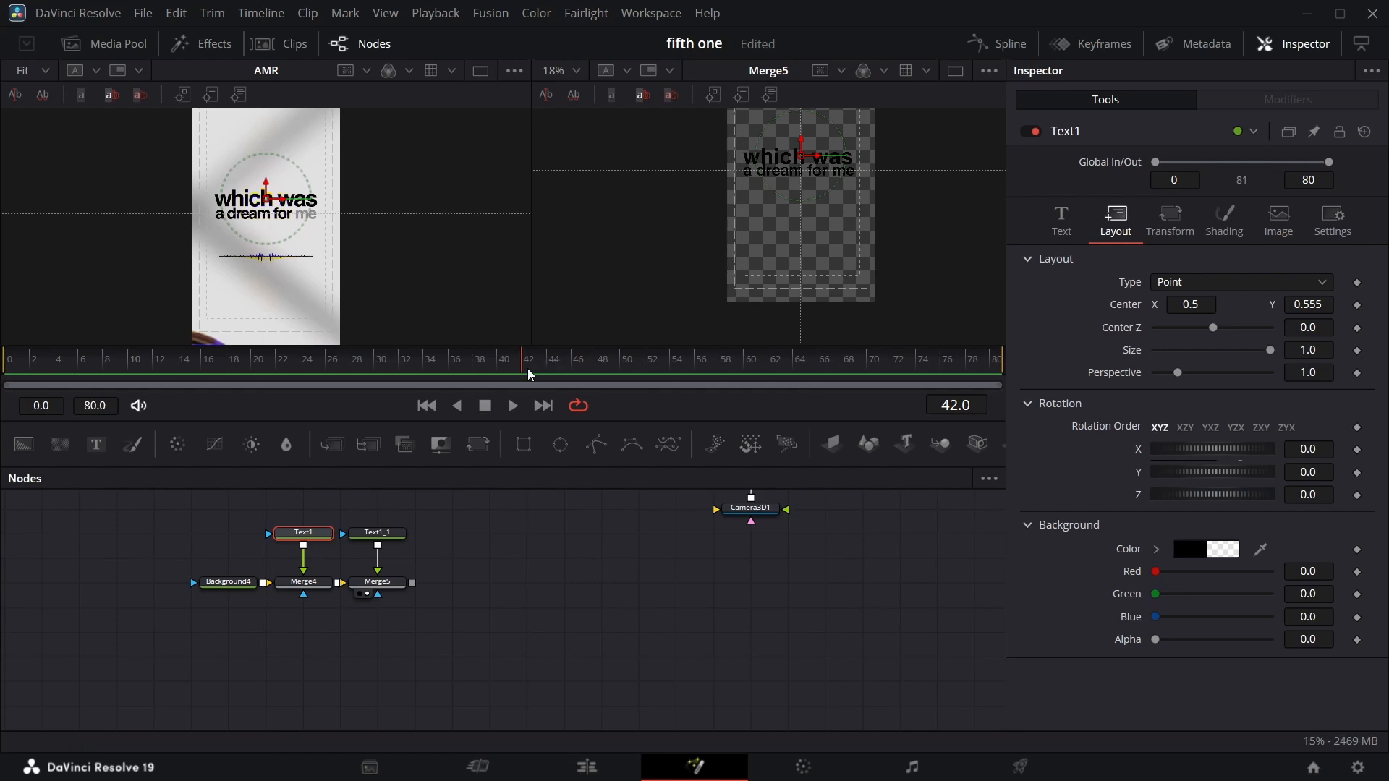
mouse_move(530, 374)
mouse_down()
mouse_move(338, 420)
mouse_move(529, 388)
mouse_up()
click(378, 538)
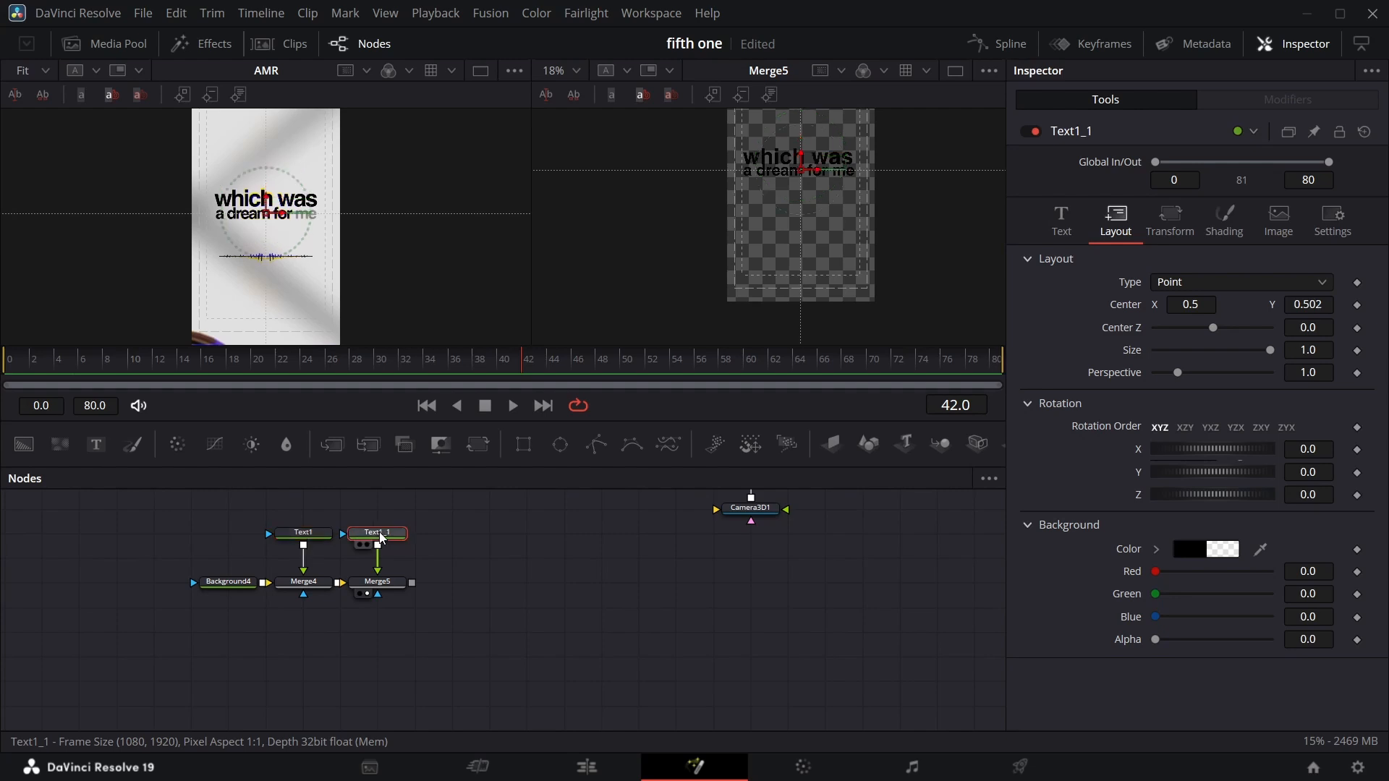
Add a Follower modifier to the second text's styled text and open it in the modifiers.
click(1067, 230)
right_click(1108, 334)
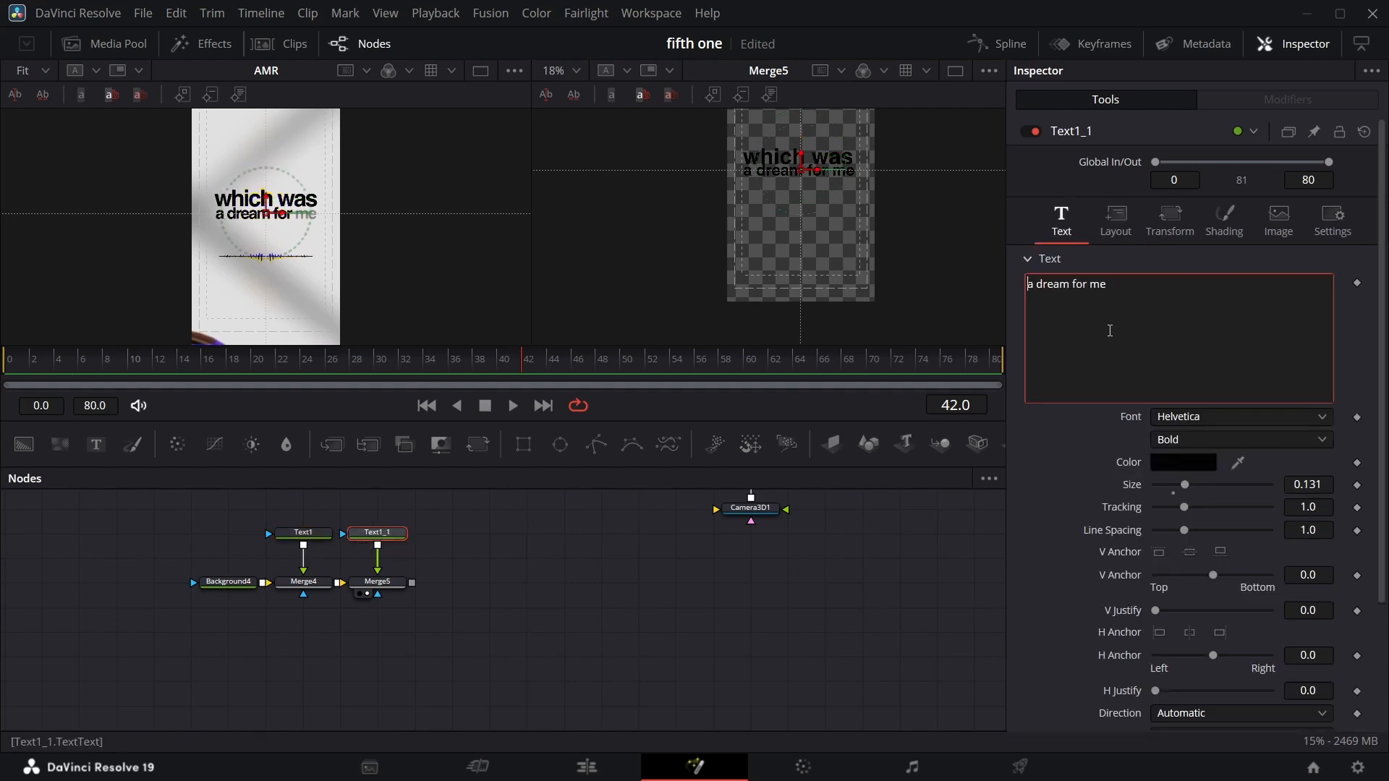
click(1171, 454)
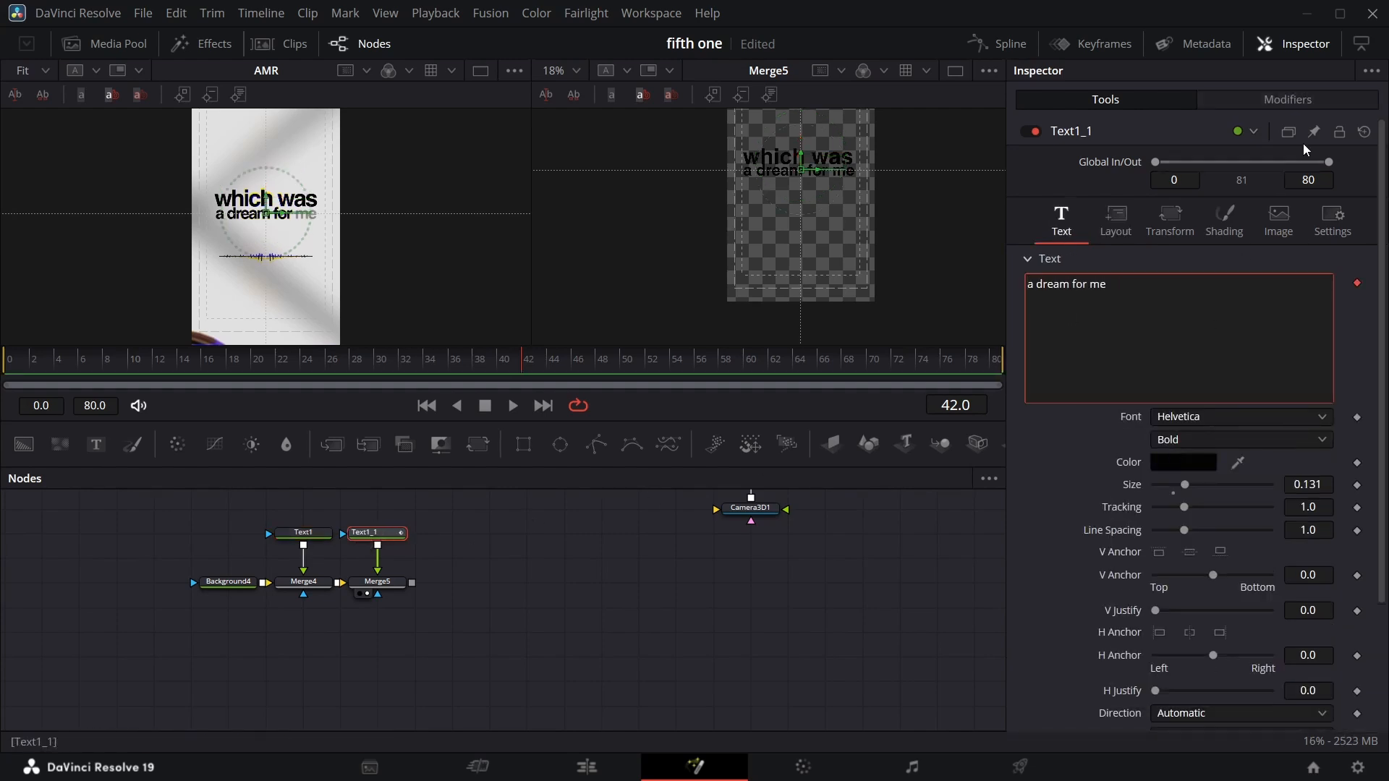
click(1289, 100)
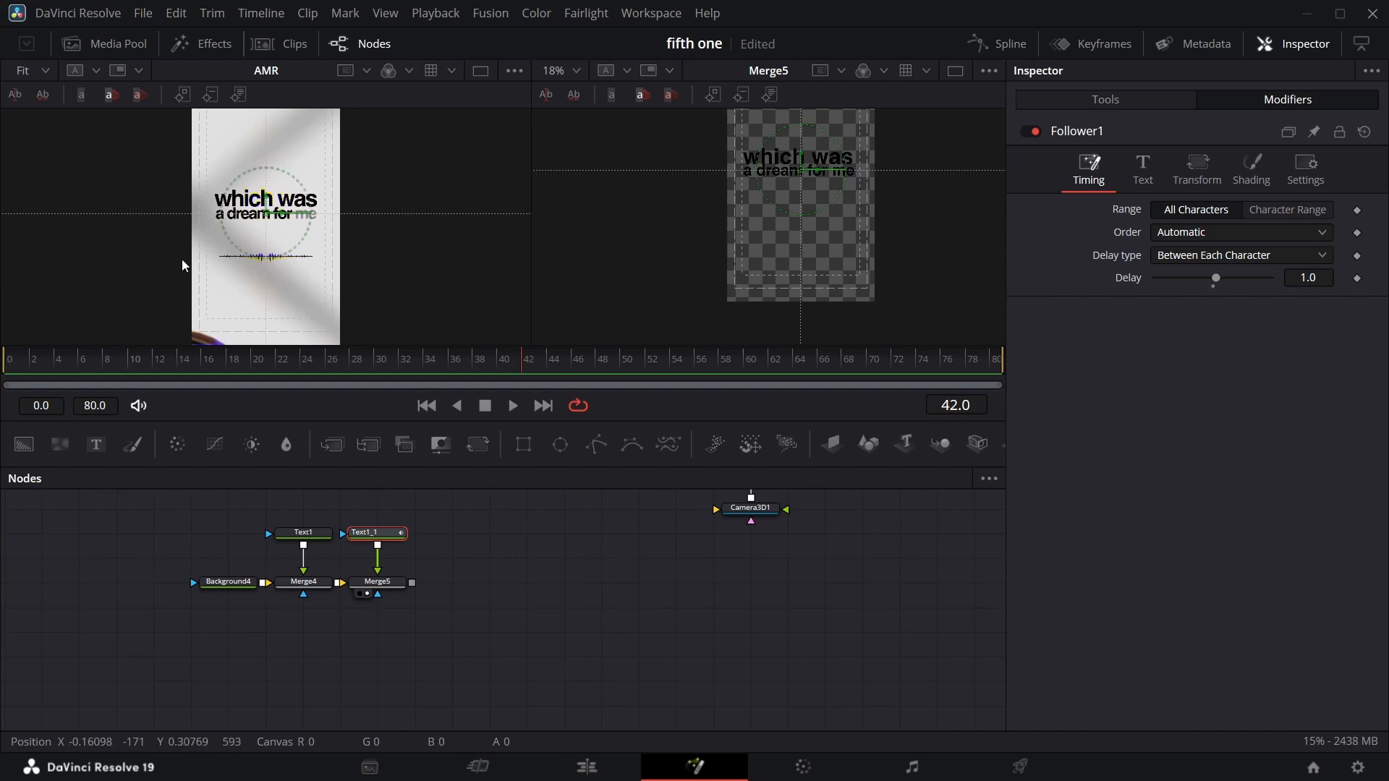
Add an opacity keyframe to the Follower's shading at frame 23.
drag(519, 378, 334, 411)
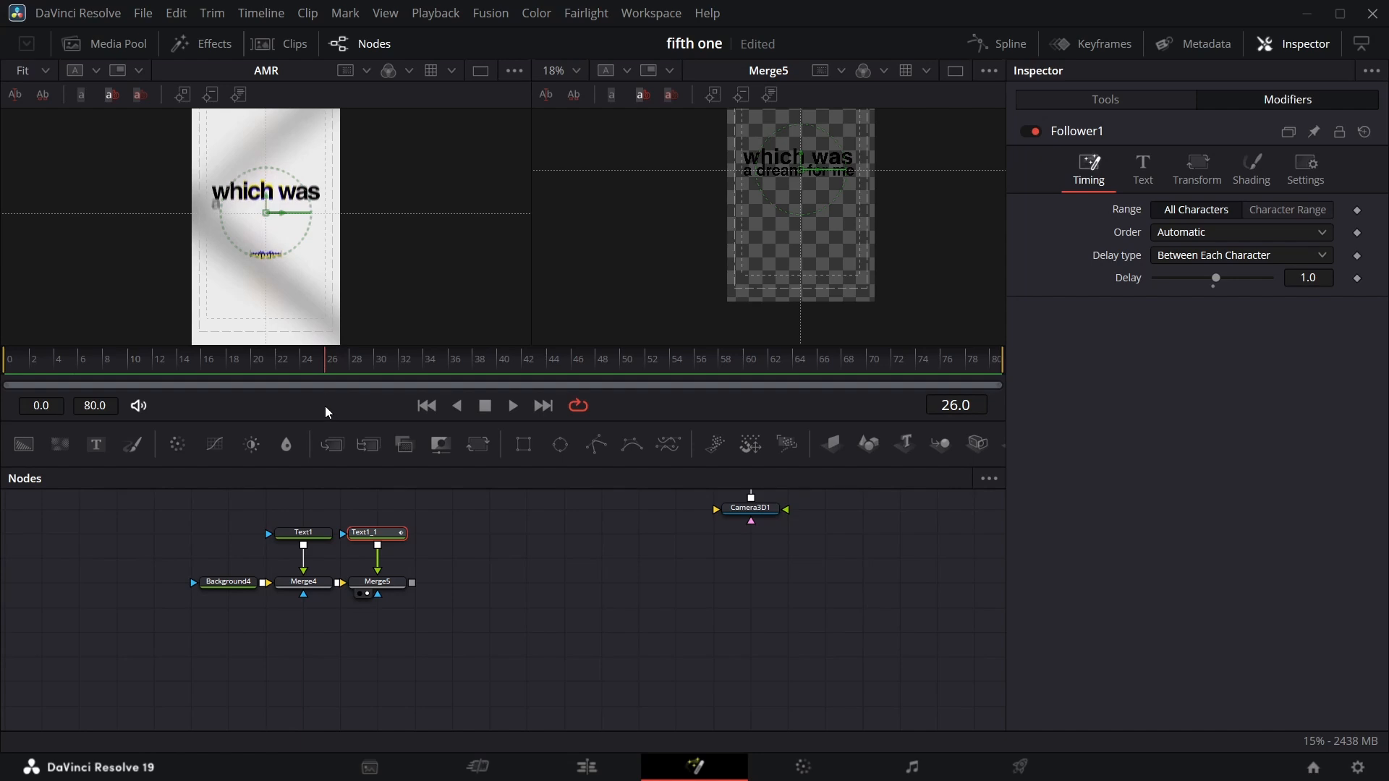
key(Left)
key(Left)
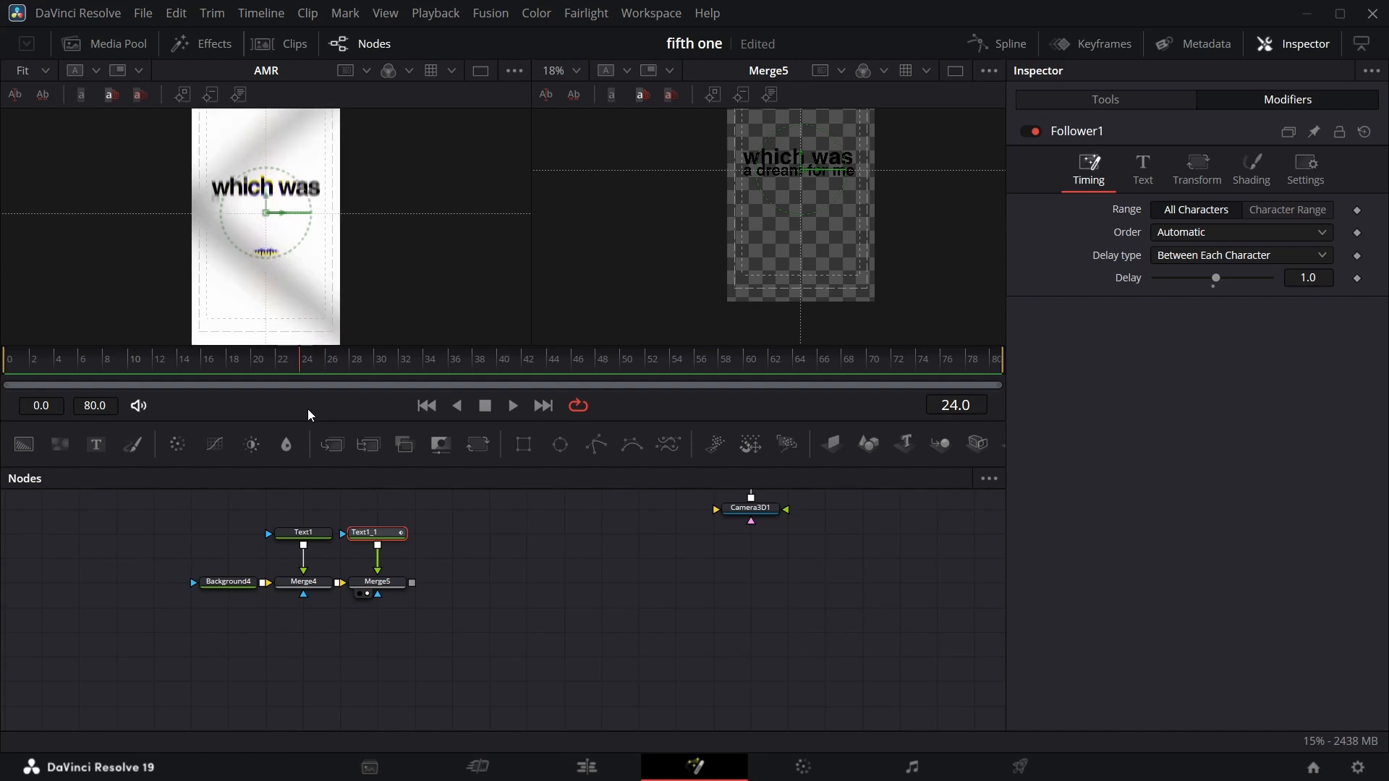
key(Left)
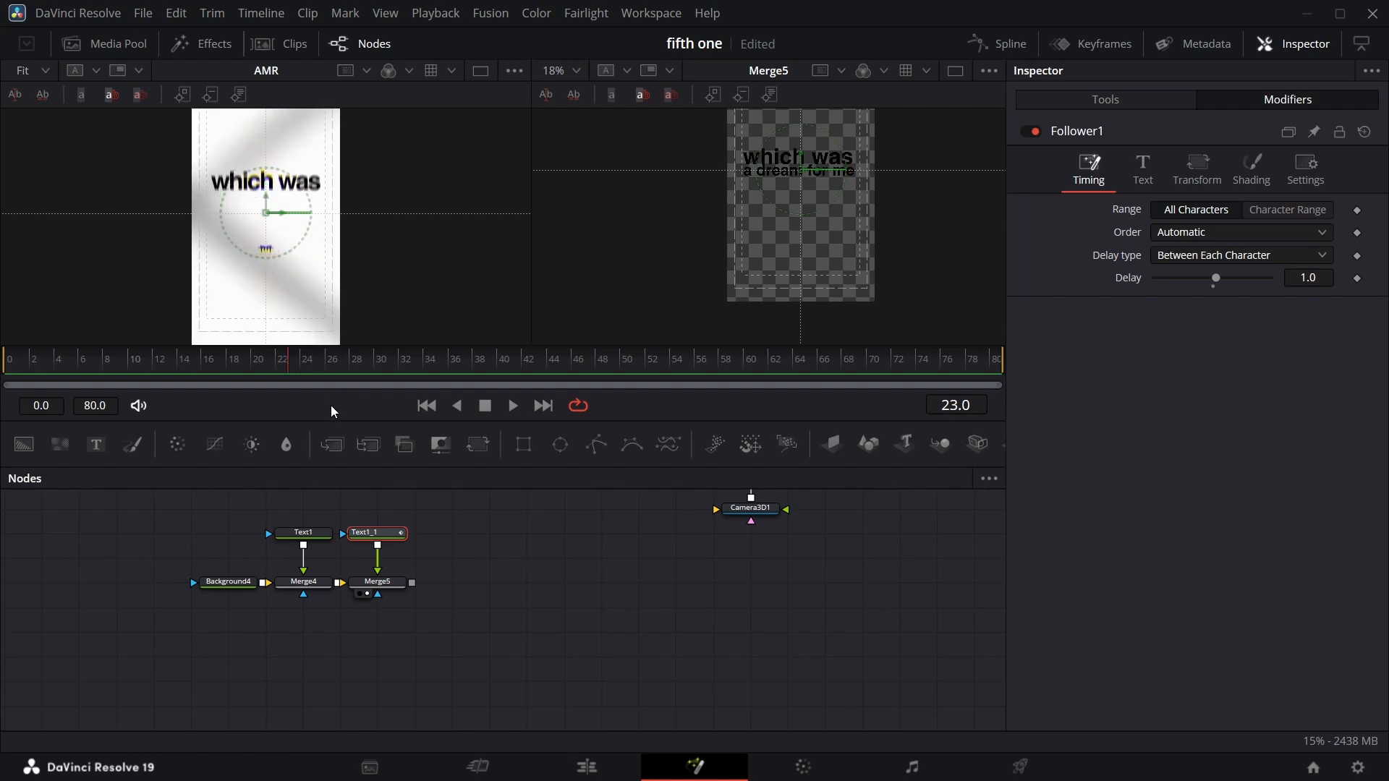
click(1252, 170)
click(1356, 354)
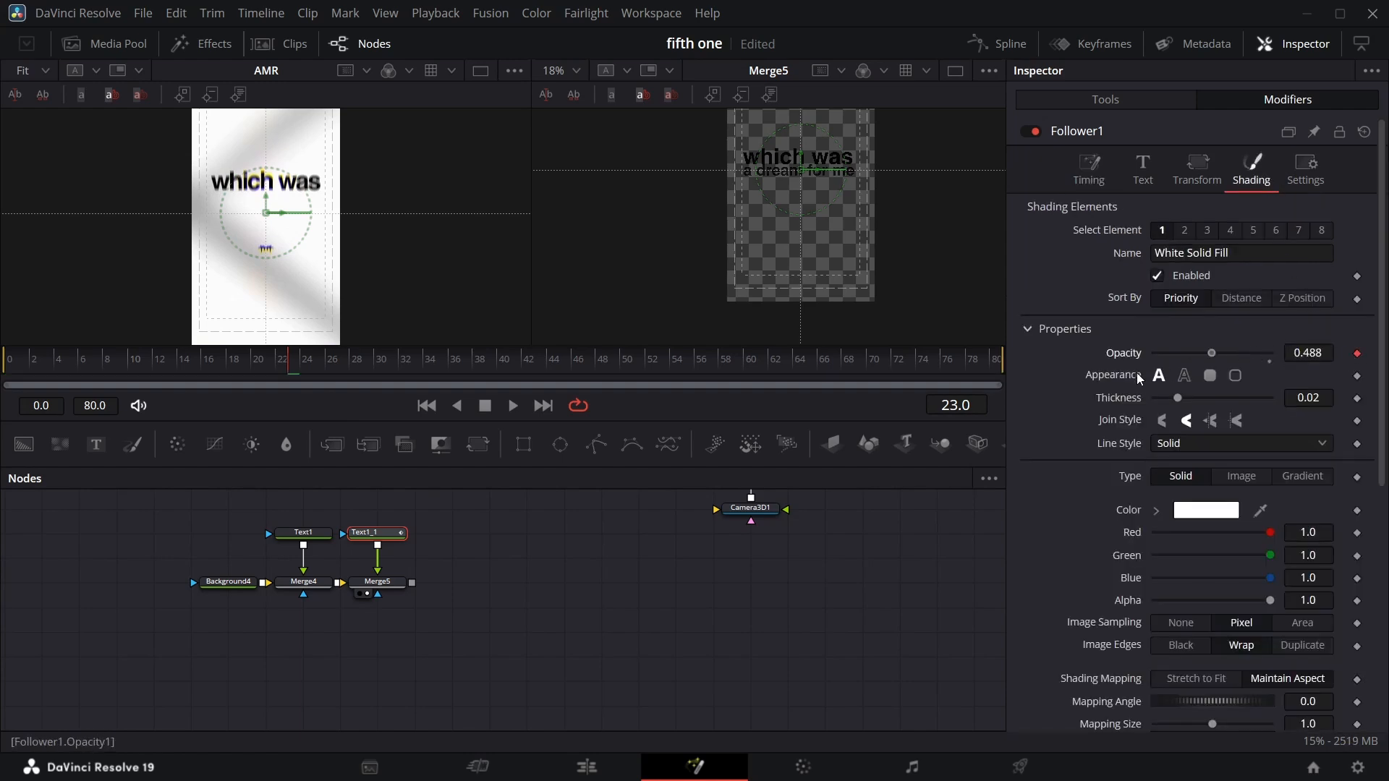
Set the Follower's shading opacity to 1.0 at frame 28.
key(Right)
key(Right)
key(Right)
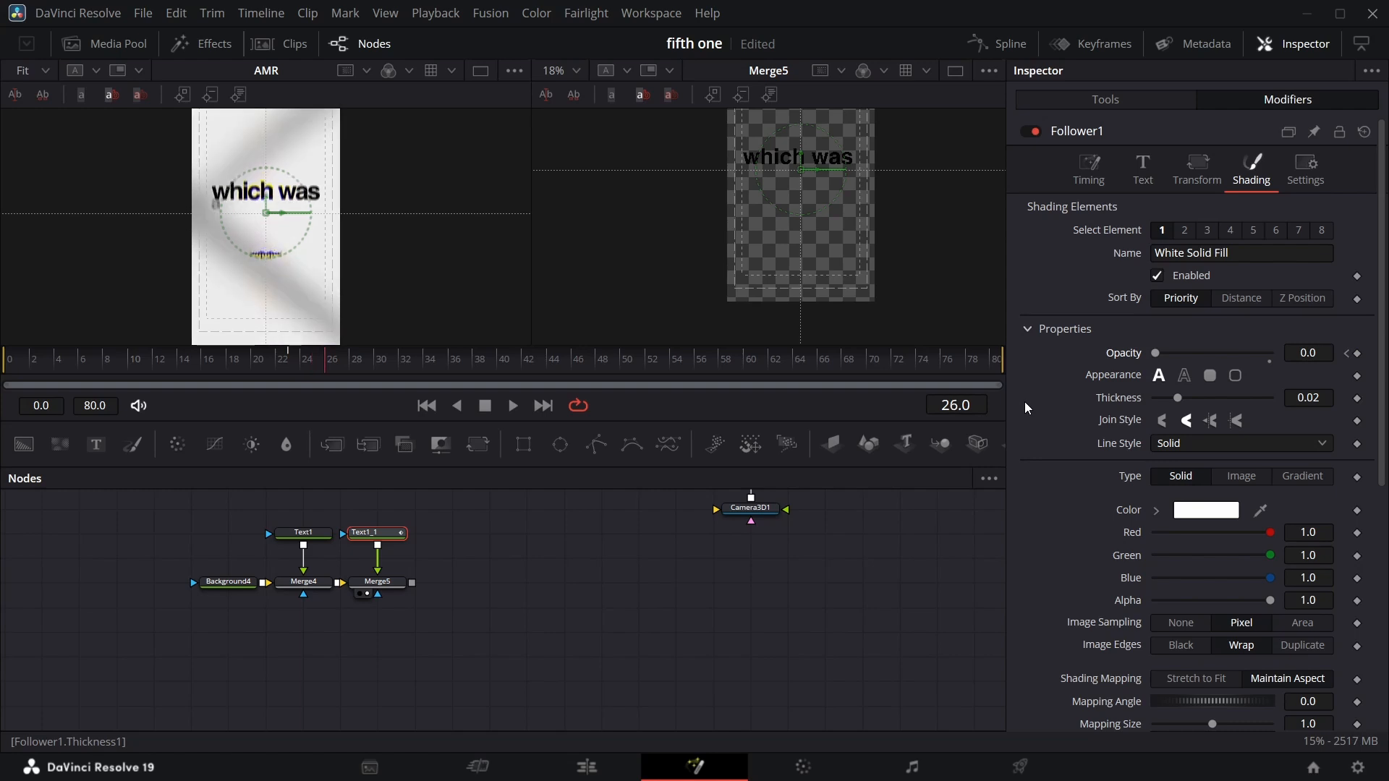
key(Right)
key(Right)
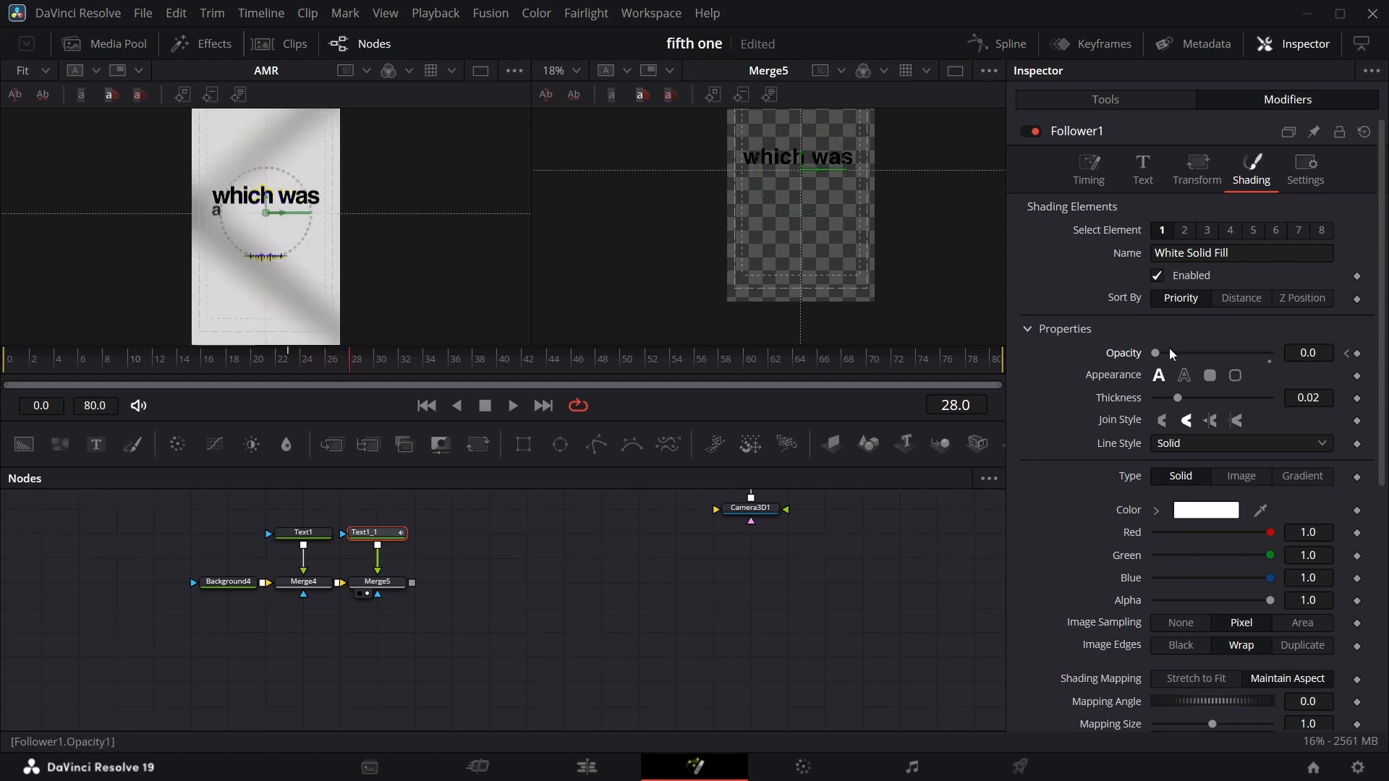
double_click(1152, 348)
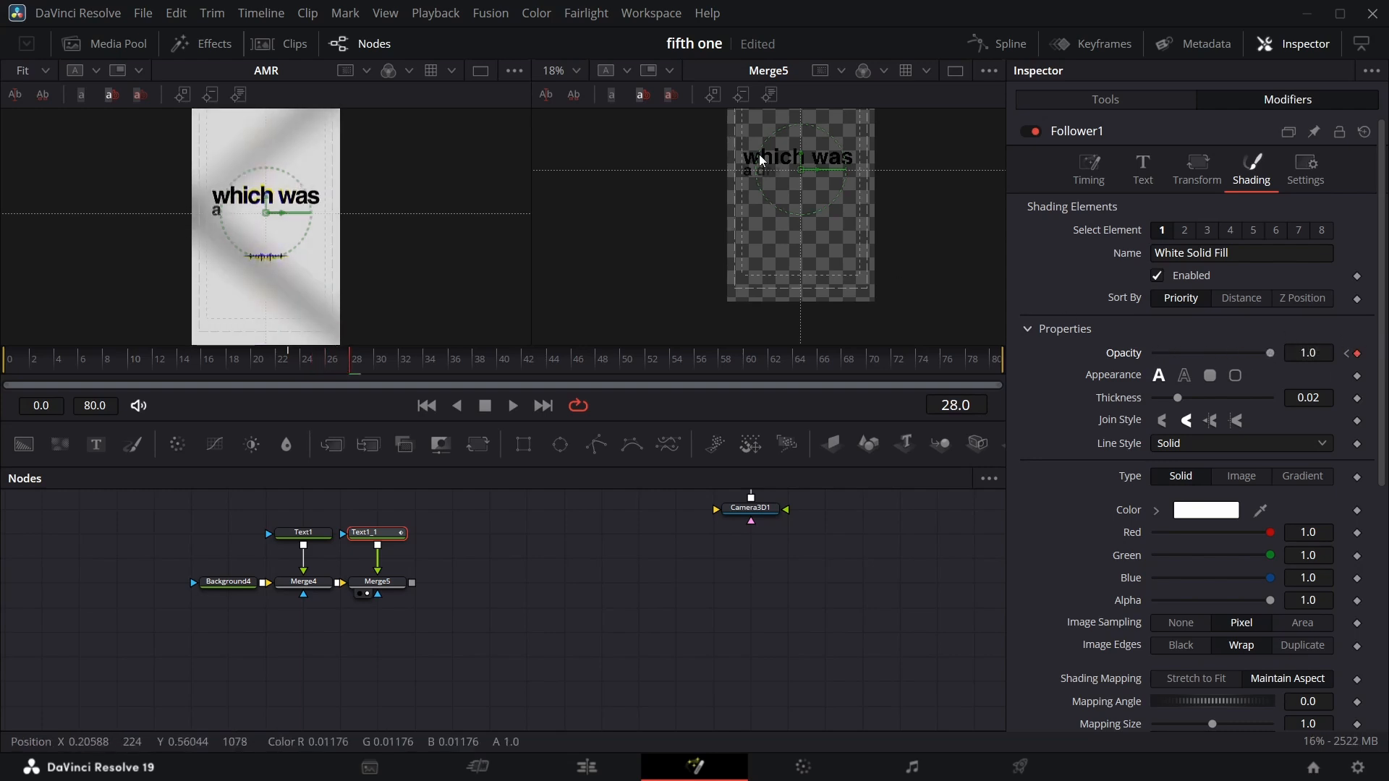
Play back the animation to preview the character fade-in.
click(513, 406)
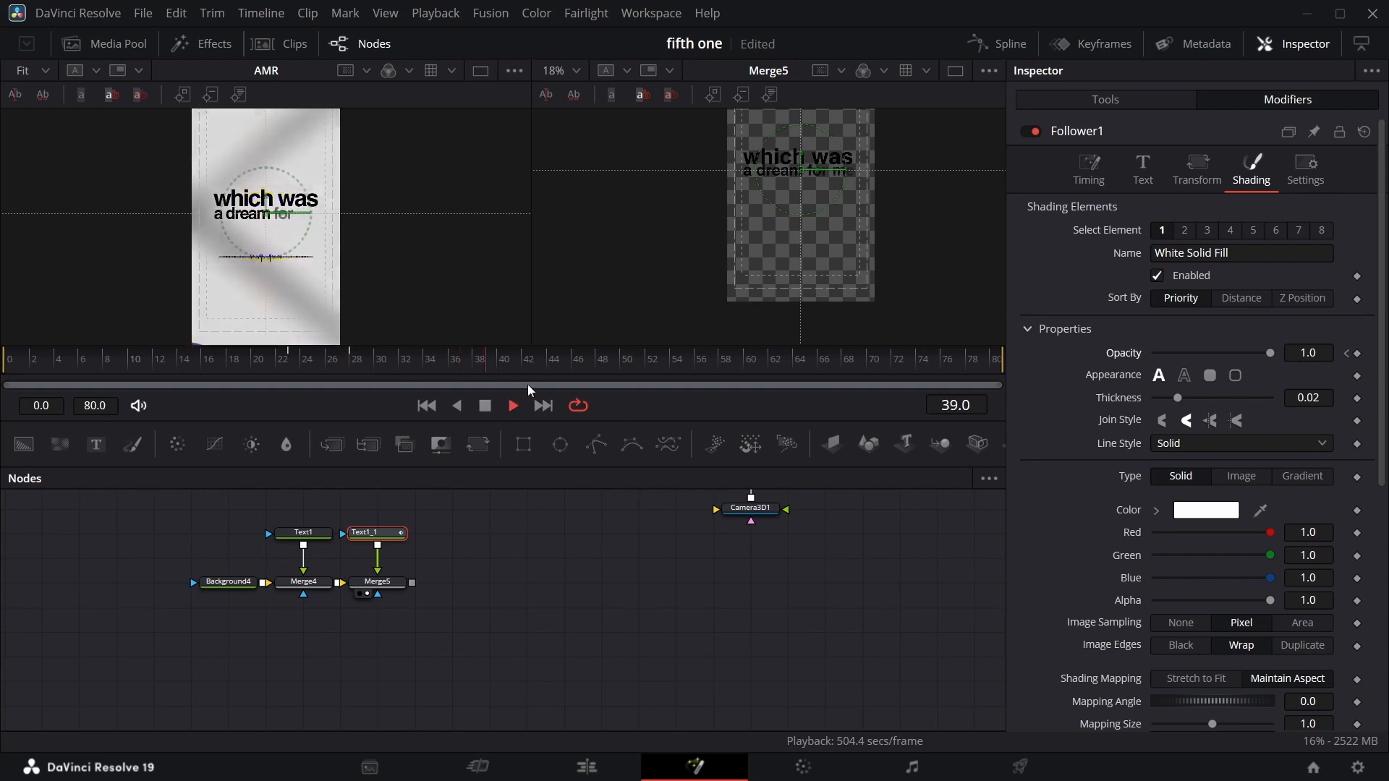
click(301, 359)
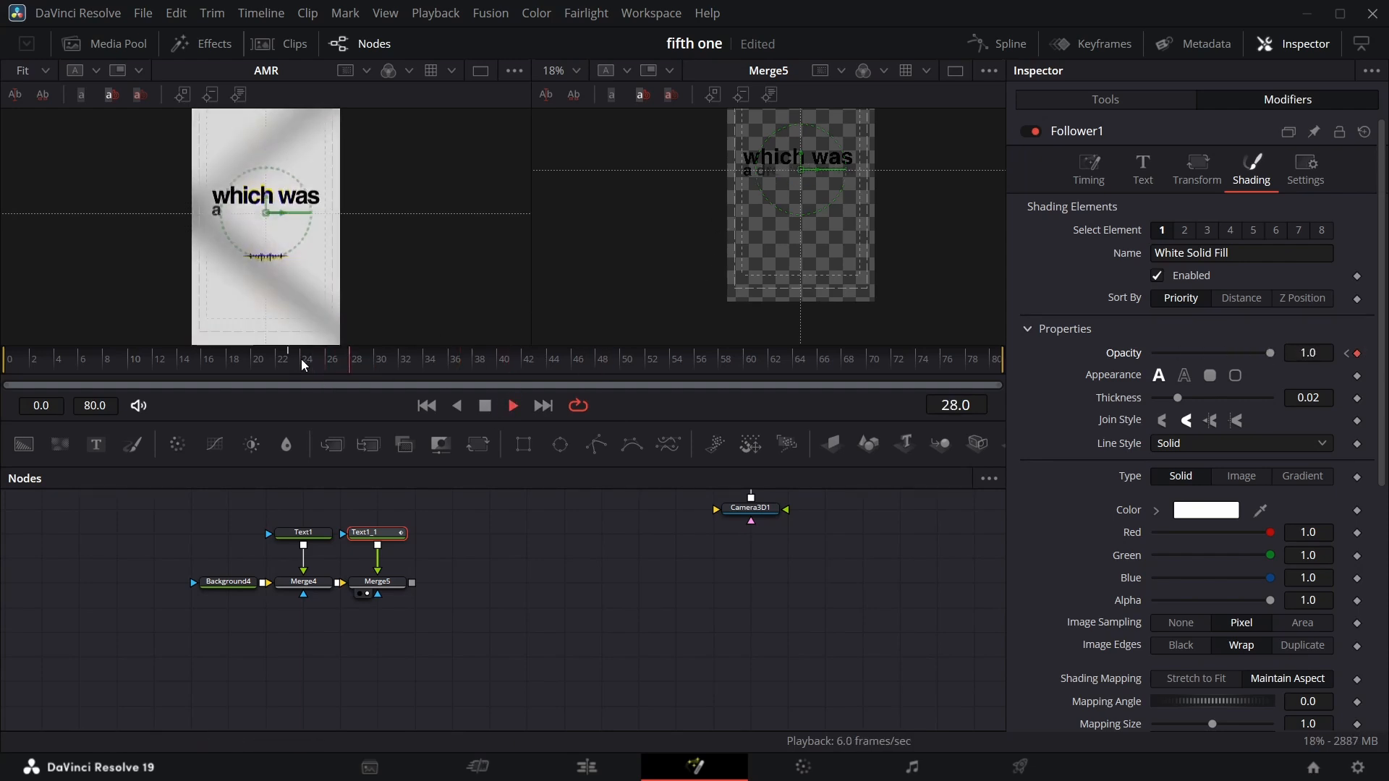
Add a Rectangle mask node connected to the second text's Merge5 node.
key(space)
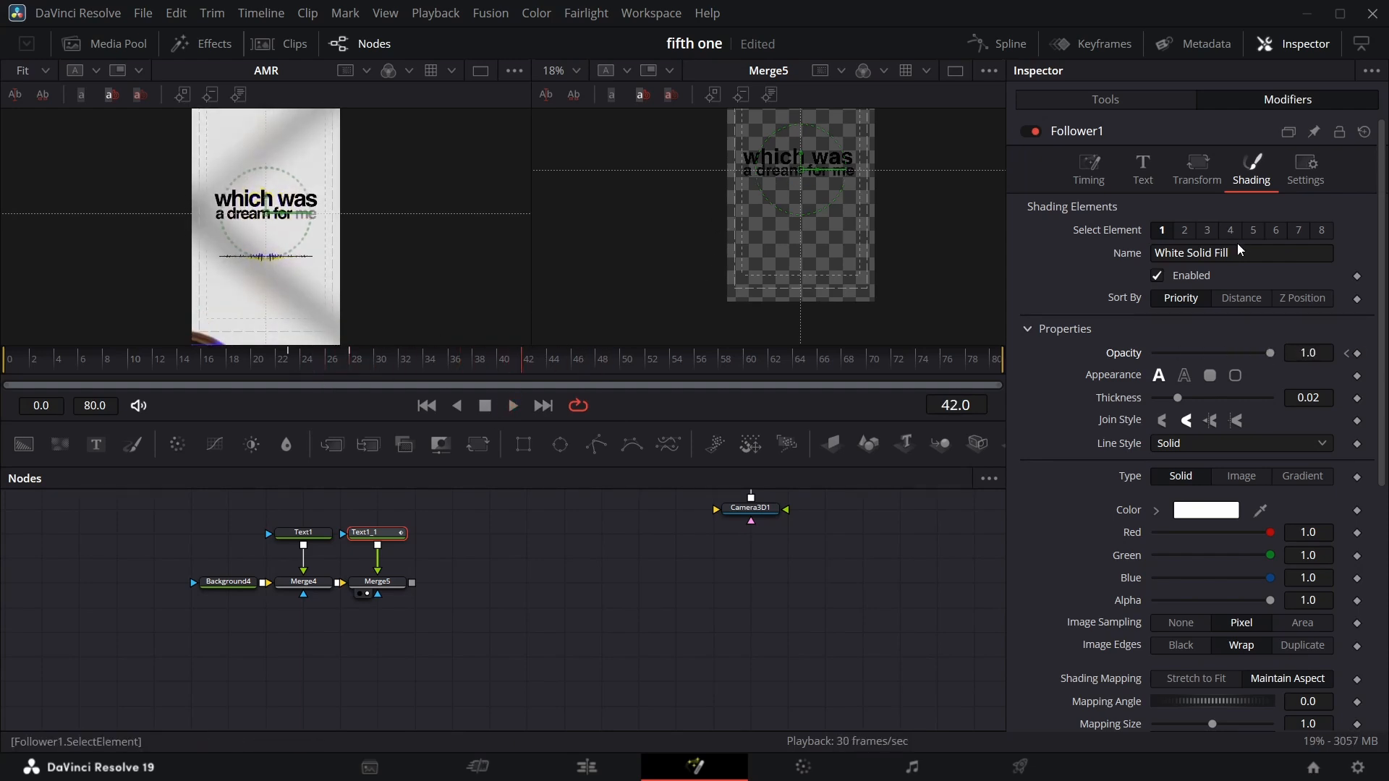
click(1132, 99)
click(1357, 284)
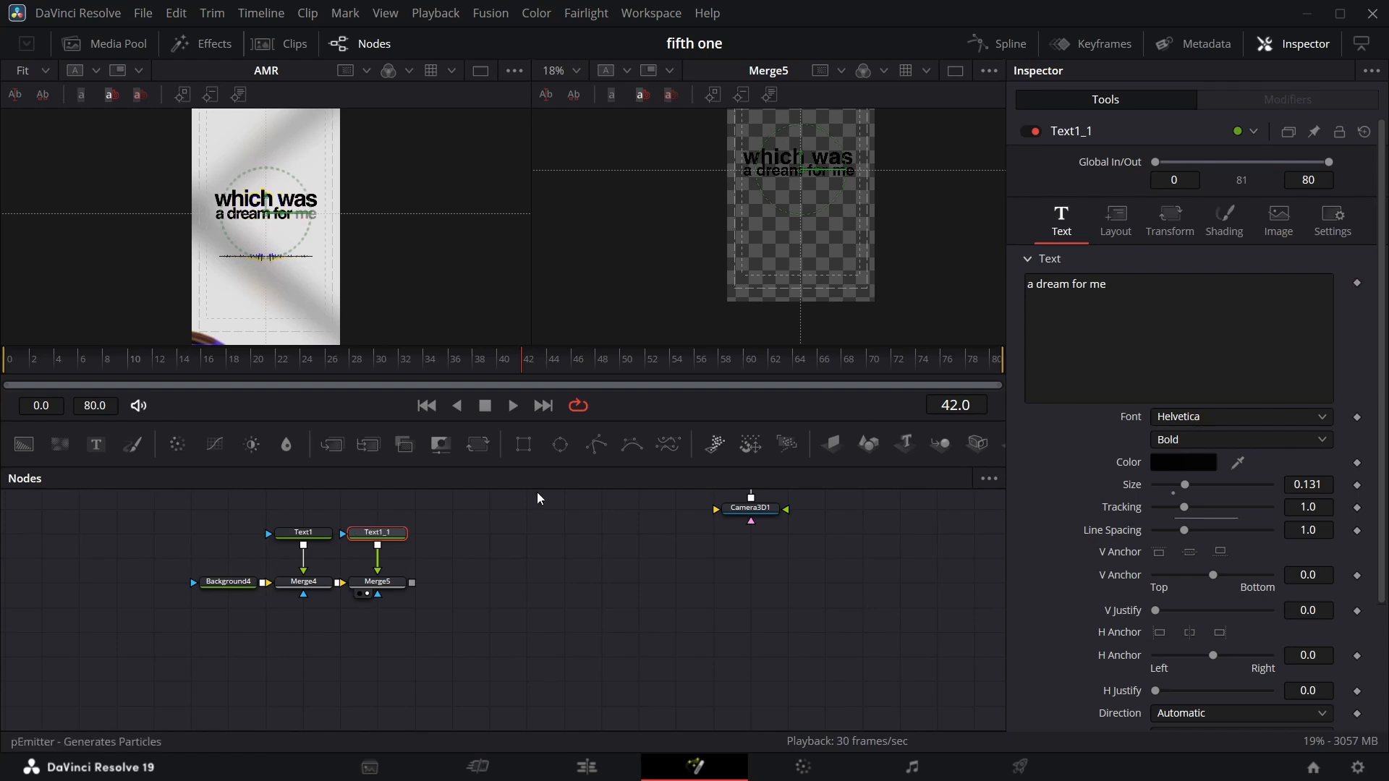
drag(523, 444, 378, 594)
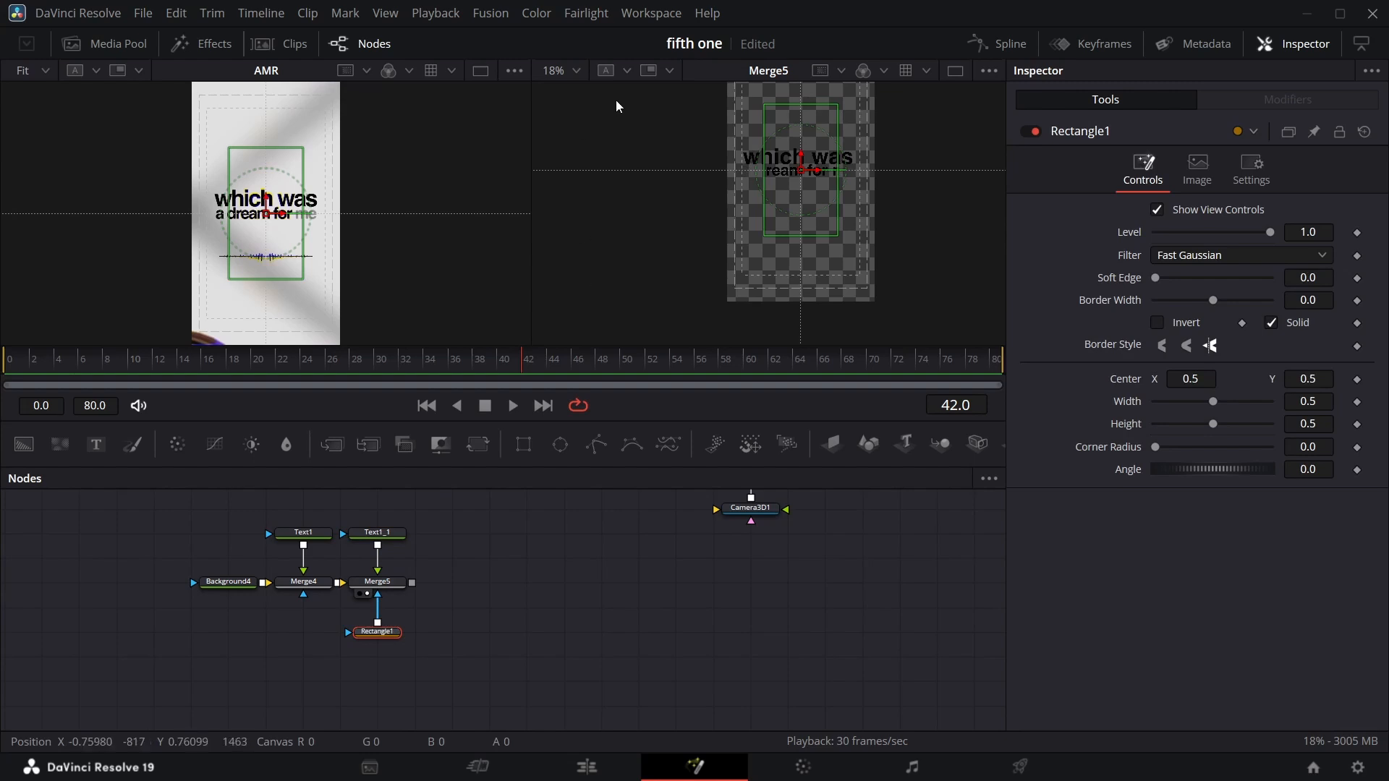
Resize and position the first rectangle mask over the word "a", about 0.10 wide at center X 0.137.
click(576, 75)
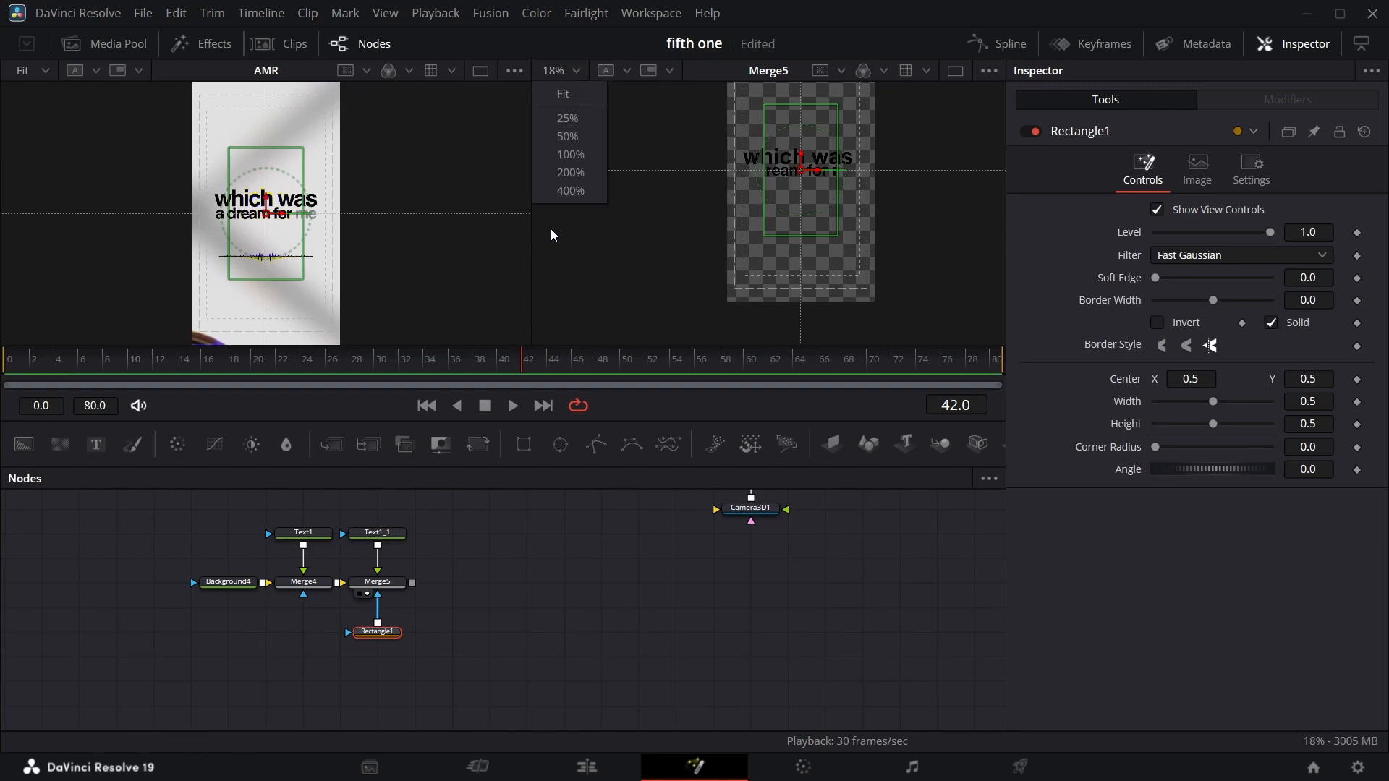
click(567, 136)
scroll(803, 206, up, 7)
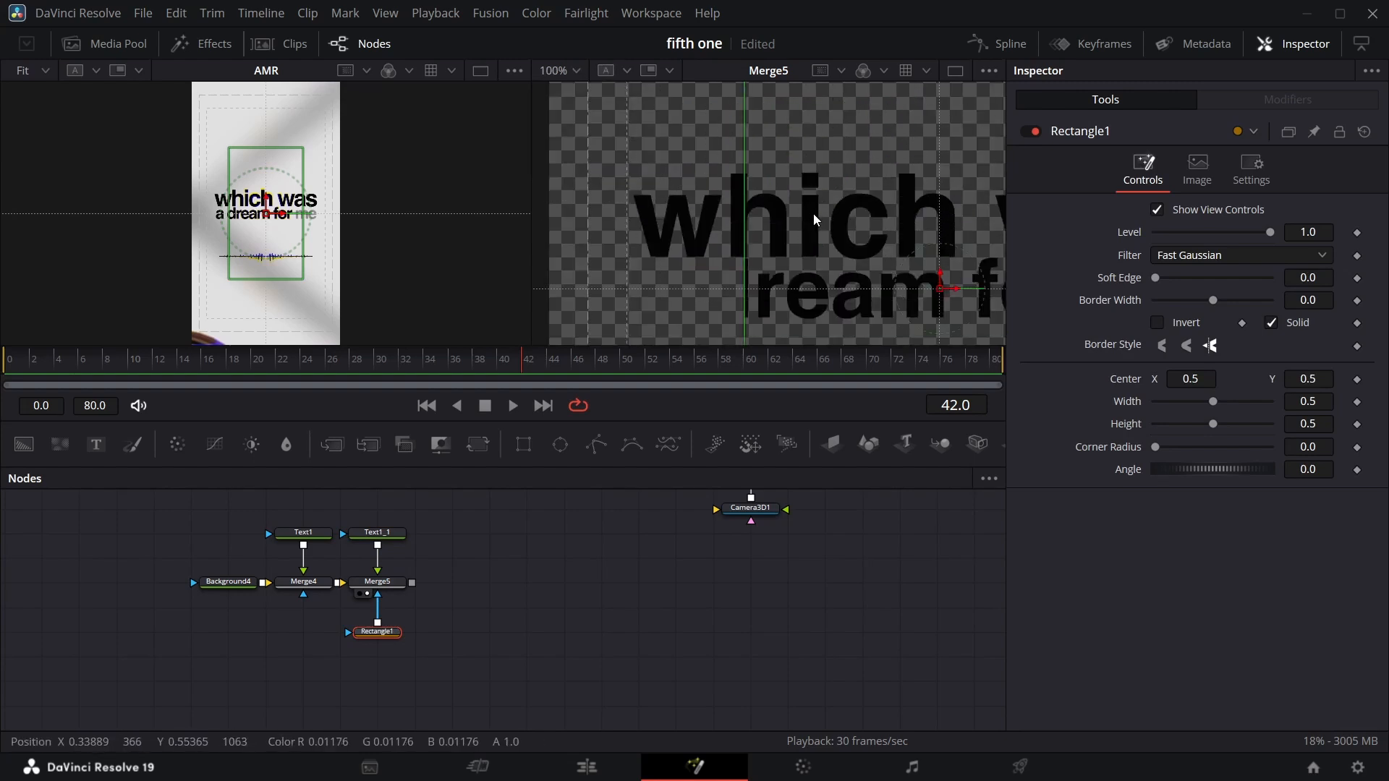
scroll(816, 218, down, 1)
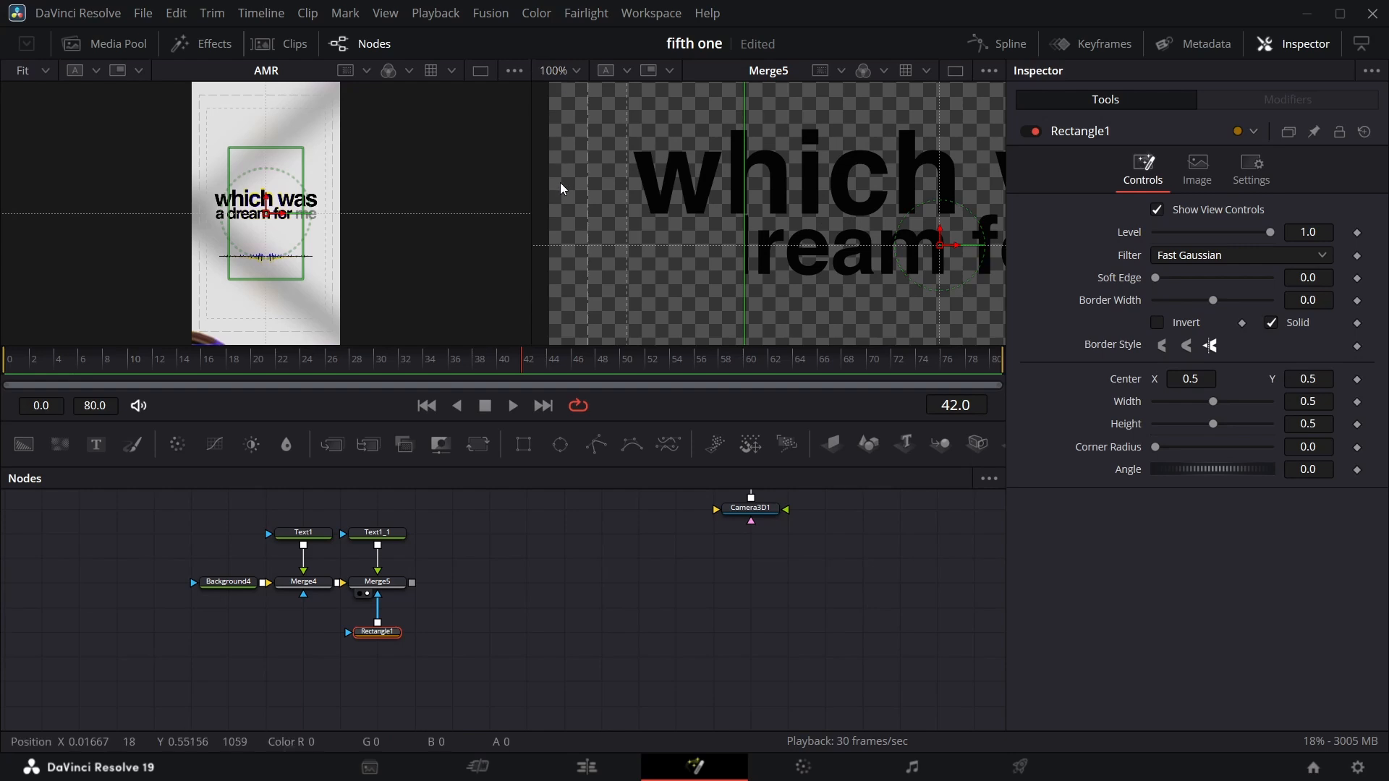
click(574, 67)
click(575, 133)
drag(856, 230, 750, 226)
drag(845, 243, 744, 243)
drag(1270, 232, 1073, 234)
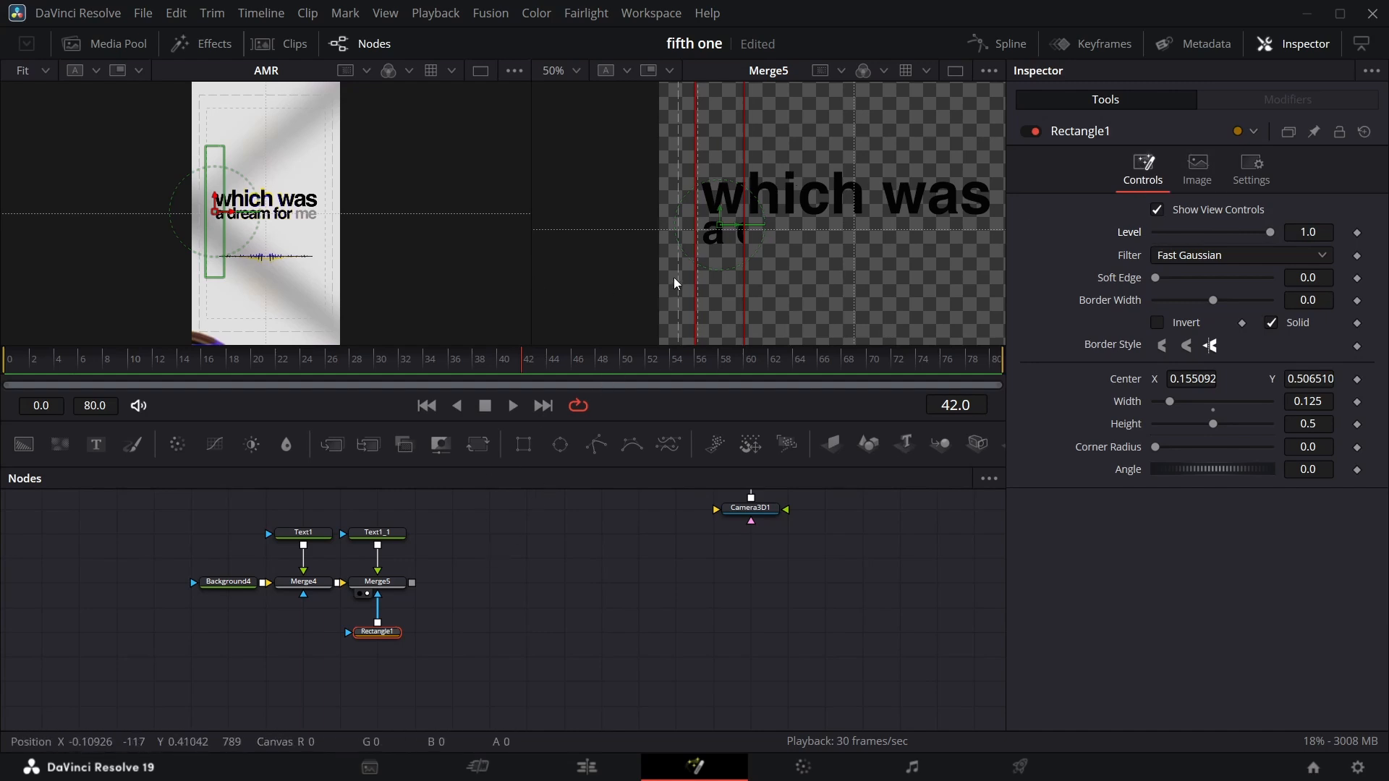
drag(747, 255, 712, 226)
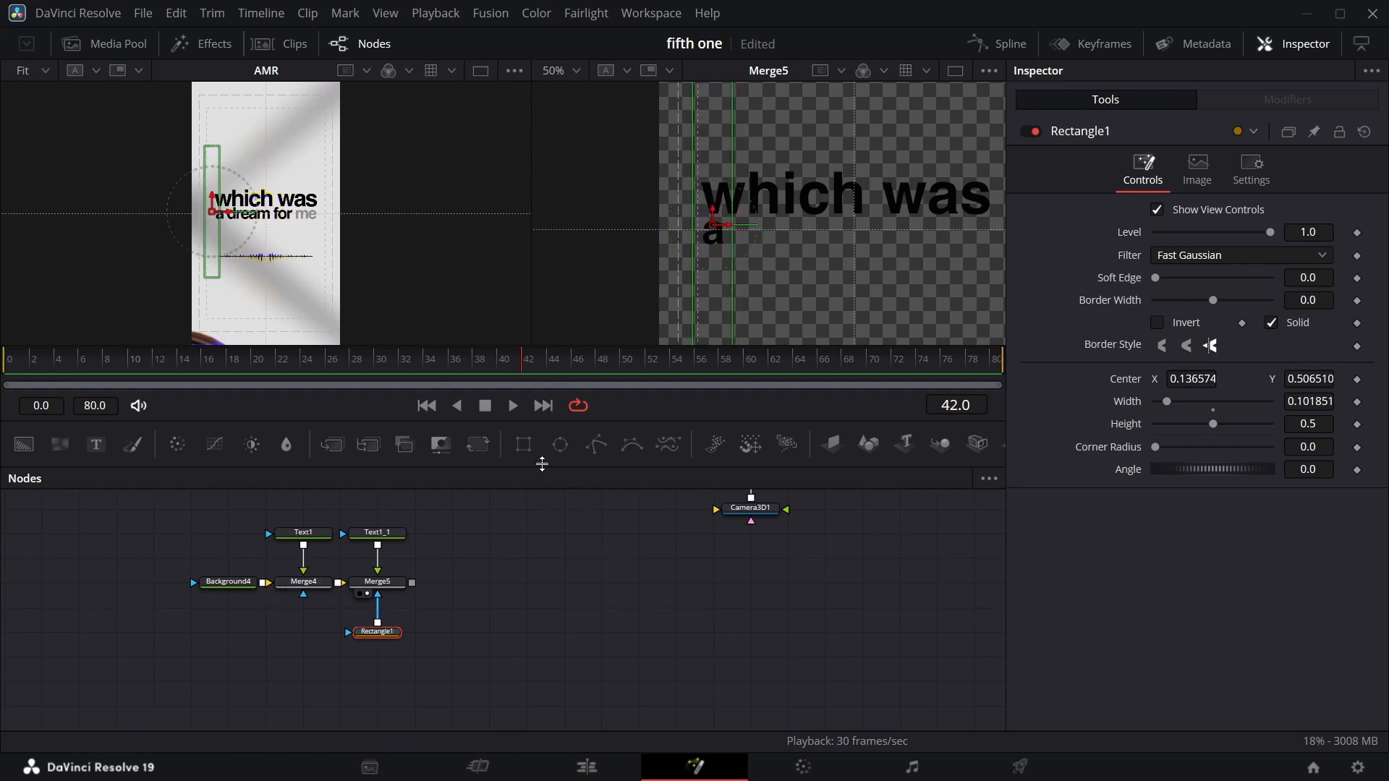
Add a second rectangle mask and fit it over the word "dream", about 0.35 wide at center X 0.345.
click(523, 444)
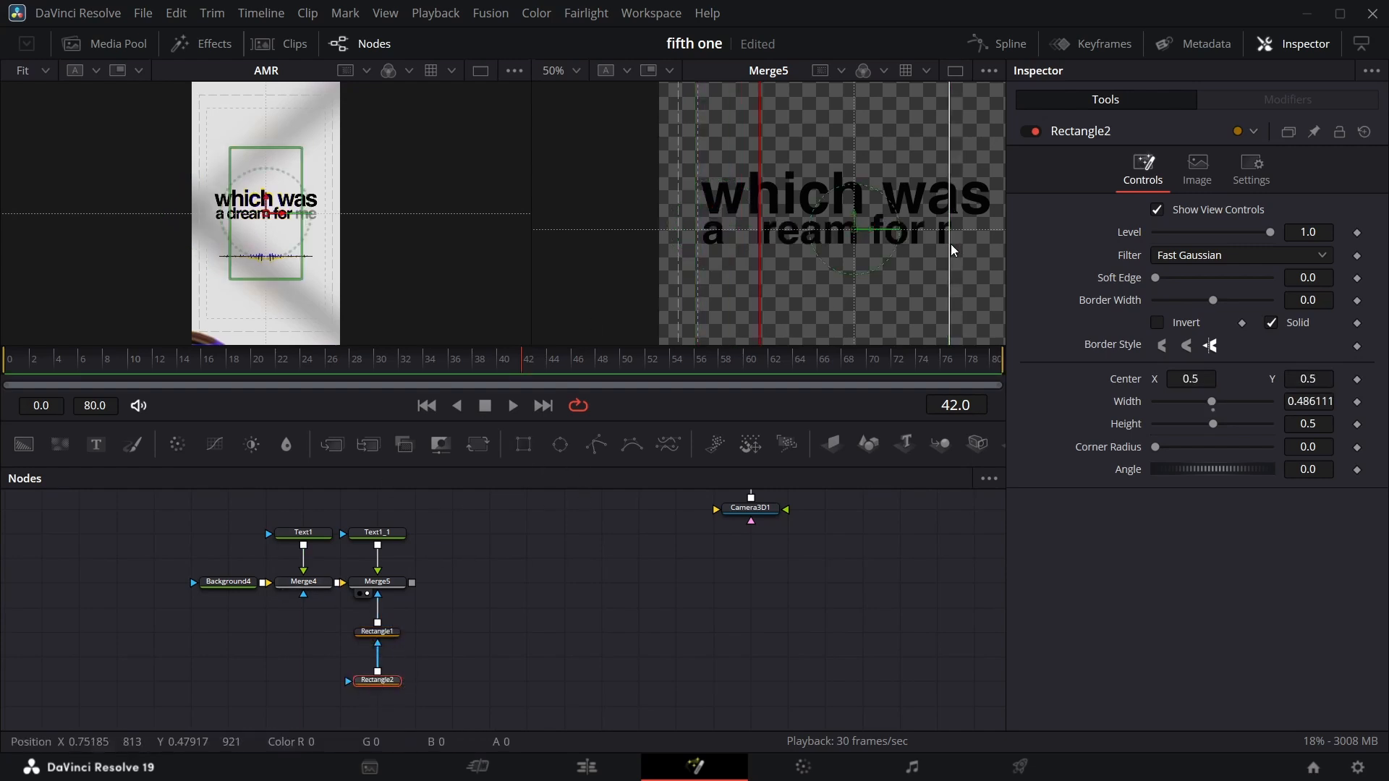
drag(950, 245, 904, 244)
mouse_move(854, 229)
mouse_down()
mouse_move(794, 230)
mouse_move(863, 249)
mouse_up()
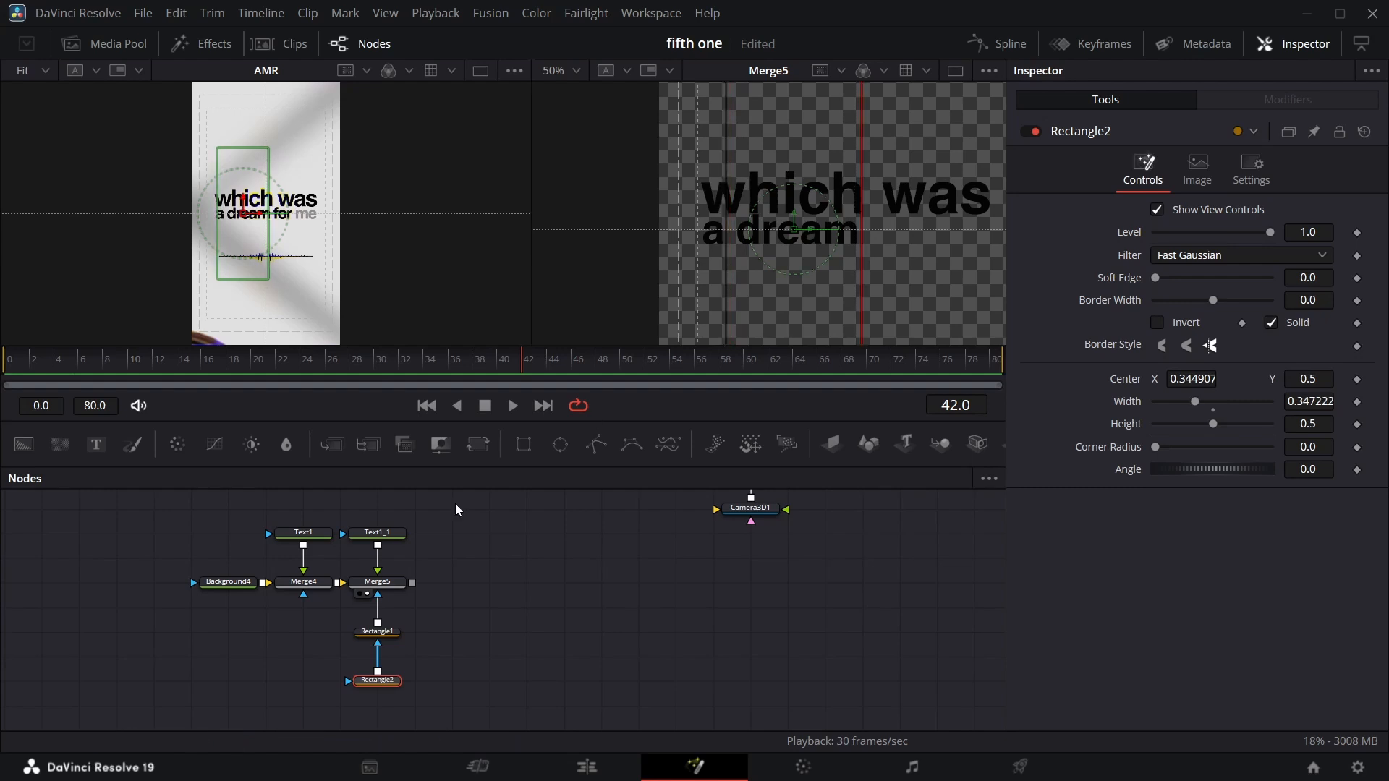
Add a third rectangle mask and fit it over the word "for", about 0.18 wide at center X 0.616.
click(523, 444)
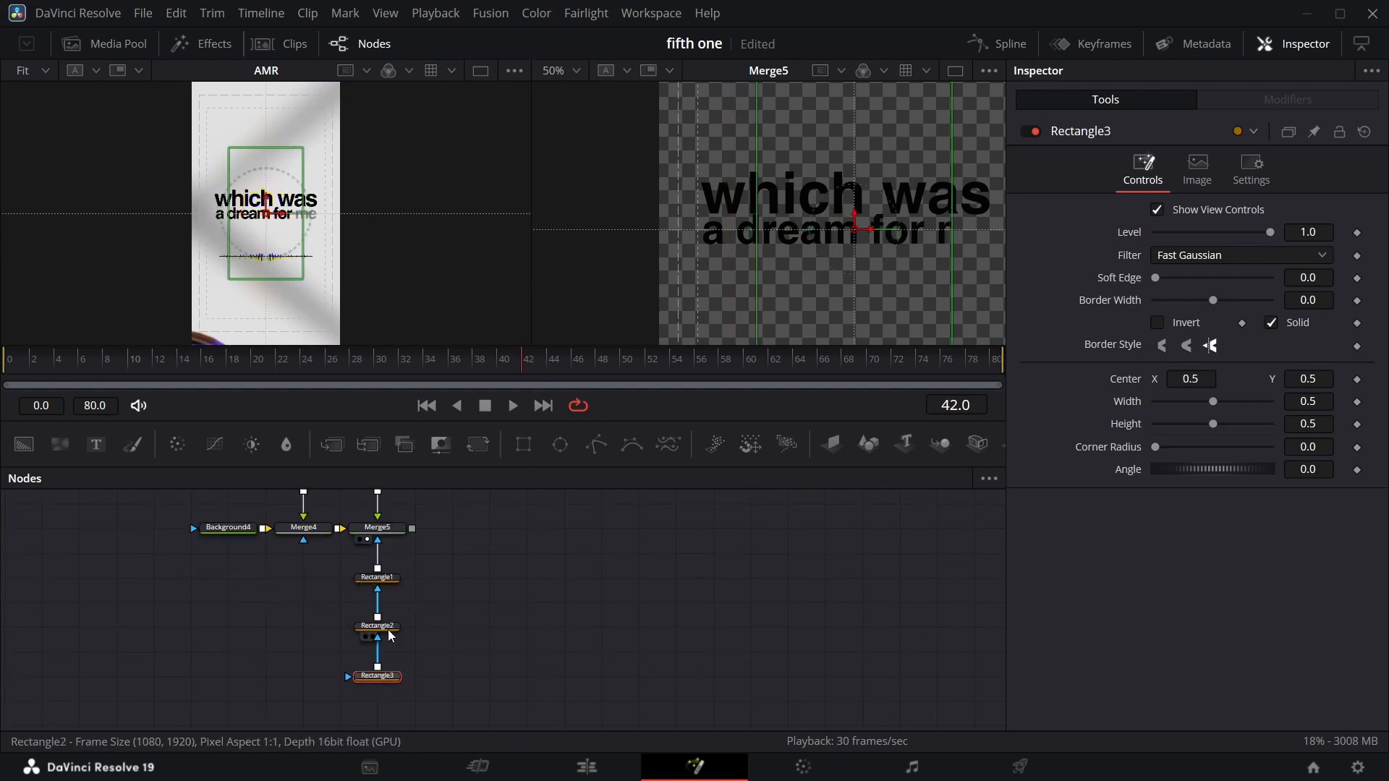
drag(755, 237, 929, 246)
drag(844, 246, 901, 227)
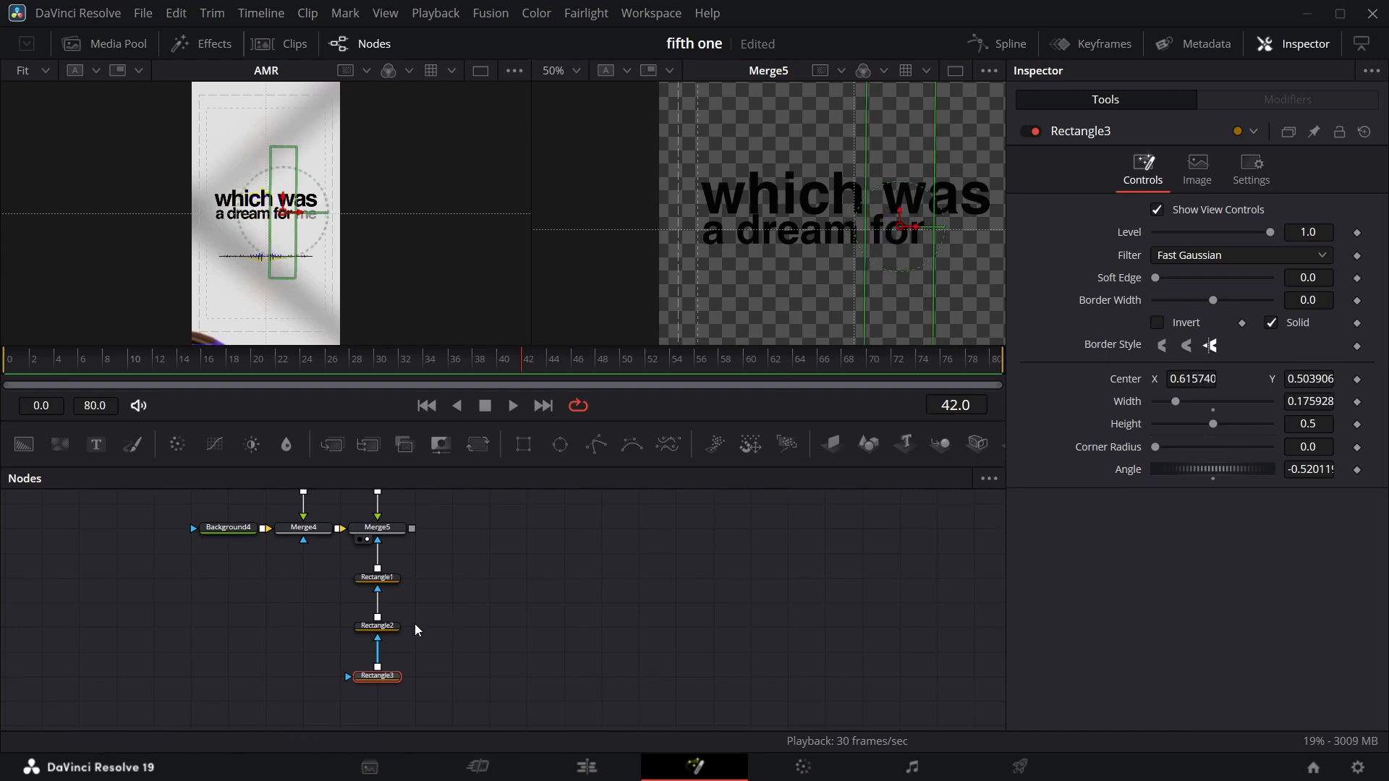
Add a fourth rectangle mask and fit it over the word "me", about 0.20 wide at center X 0.80.
drag(522, 445, 378, 653)
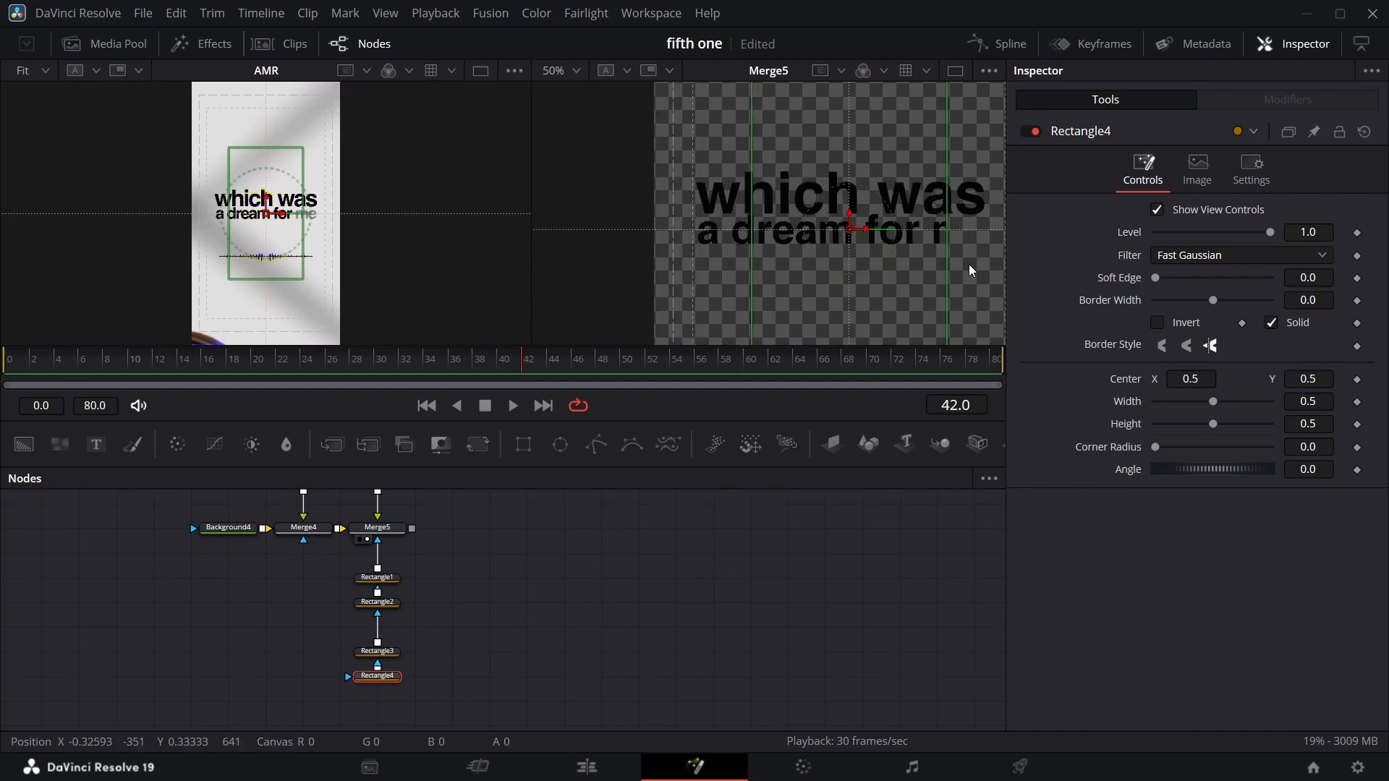
drag(969, 264, 899, 265)
drag(682, 252, 739, 255)
drag(778, 229, 895, 241)
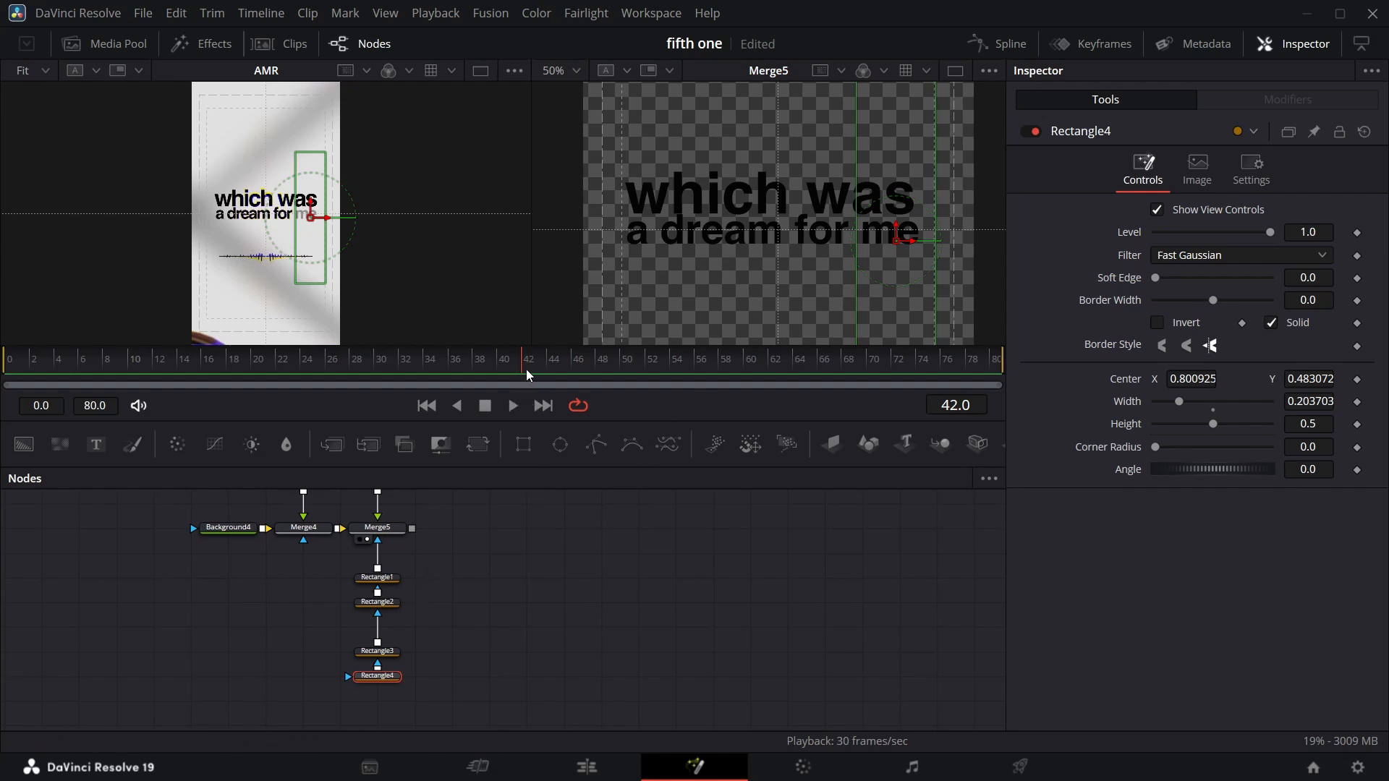
Animate Rectangle1's Level from 0 at frame 23 to 1.0 at frame 29.
drag(527, 369, 297, 370)
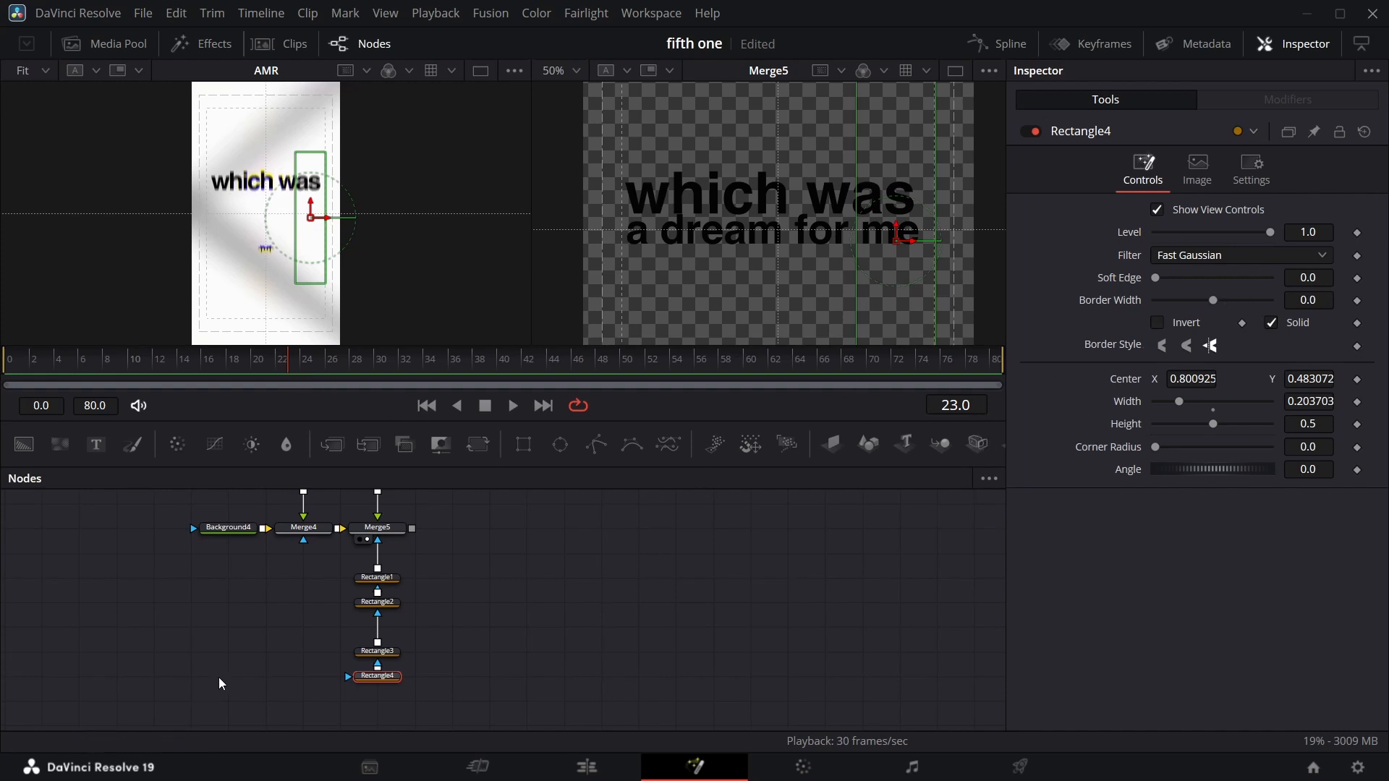
click(395, 584)
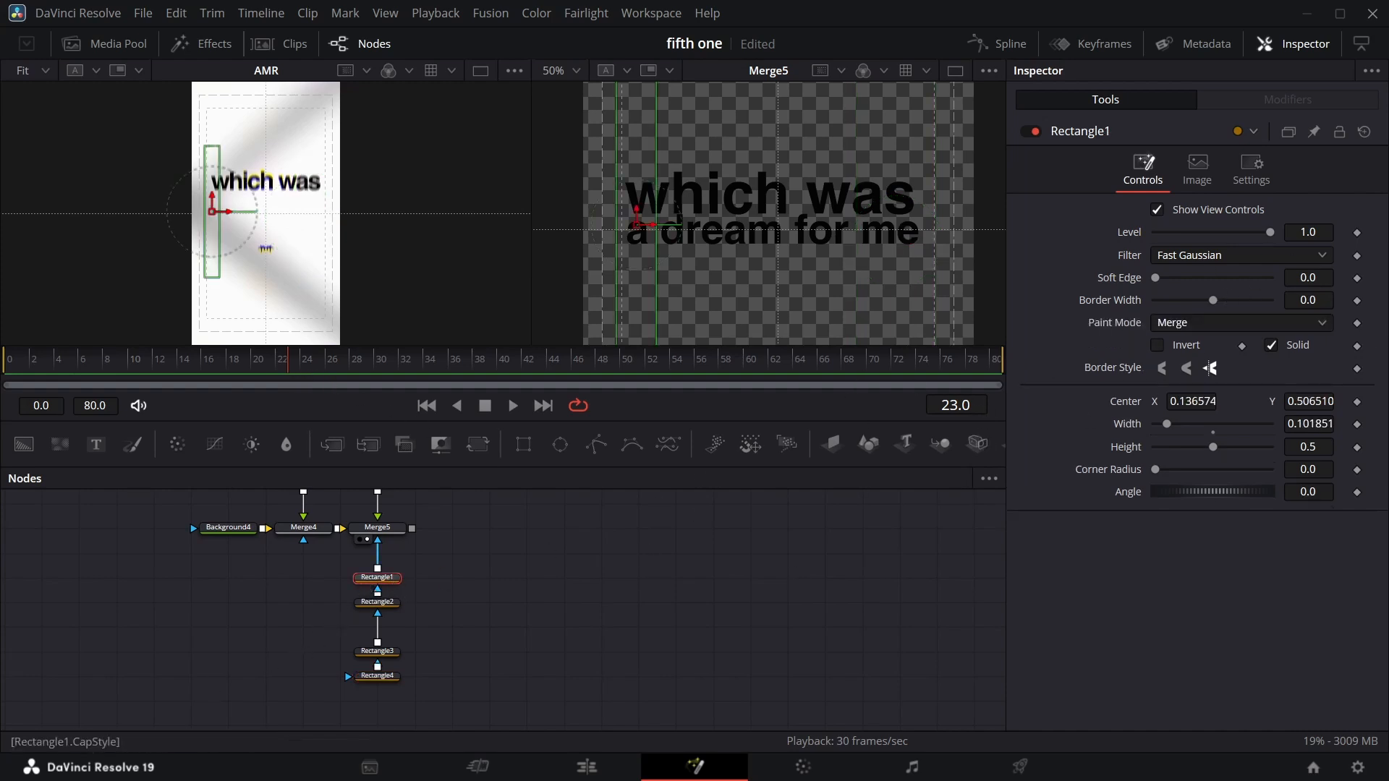
click(1358, 234)
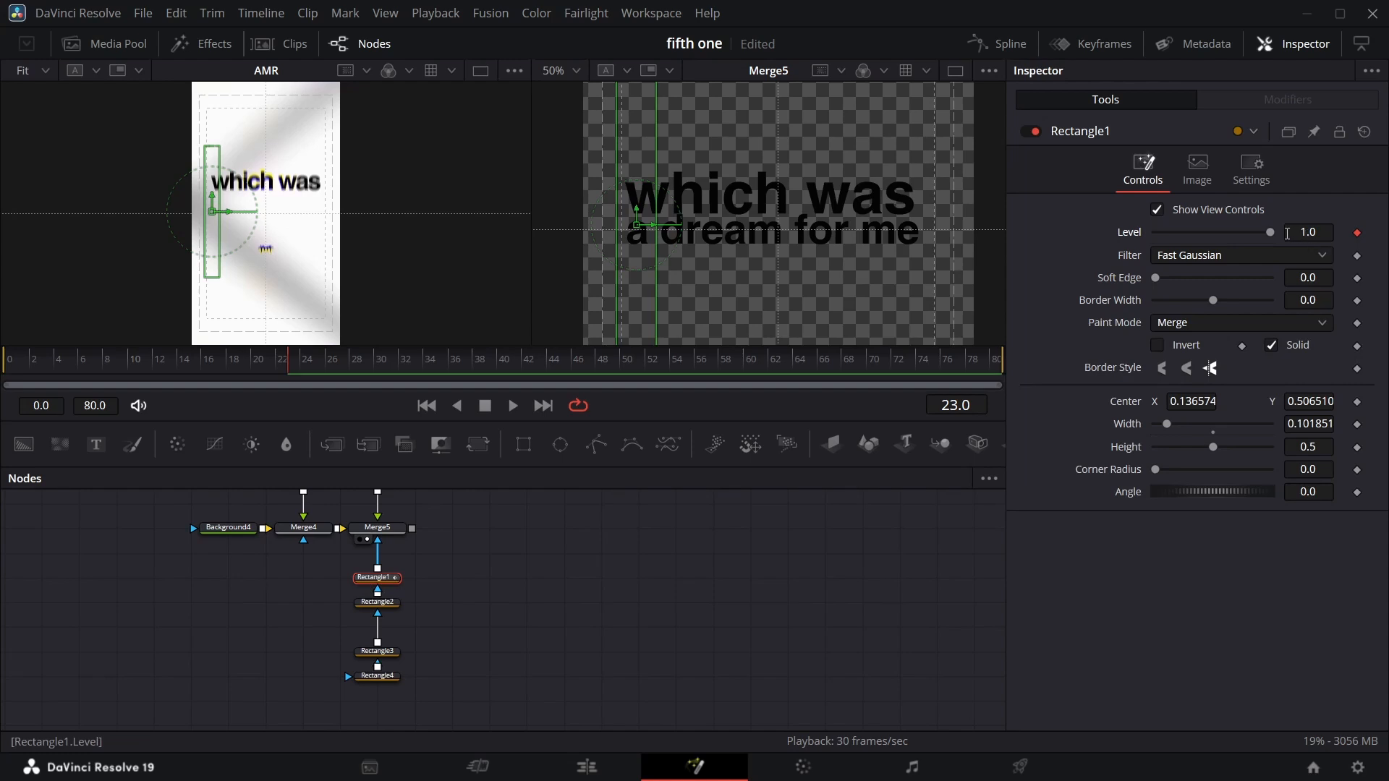
drag(1270, 232, 800, 285)
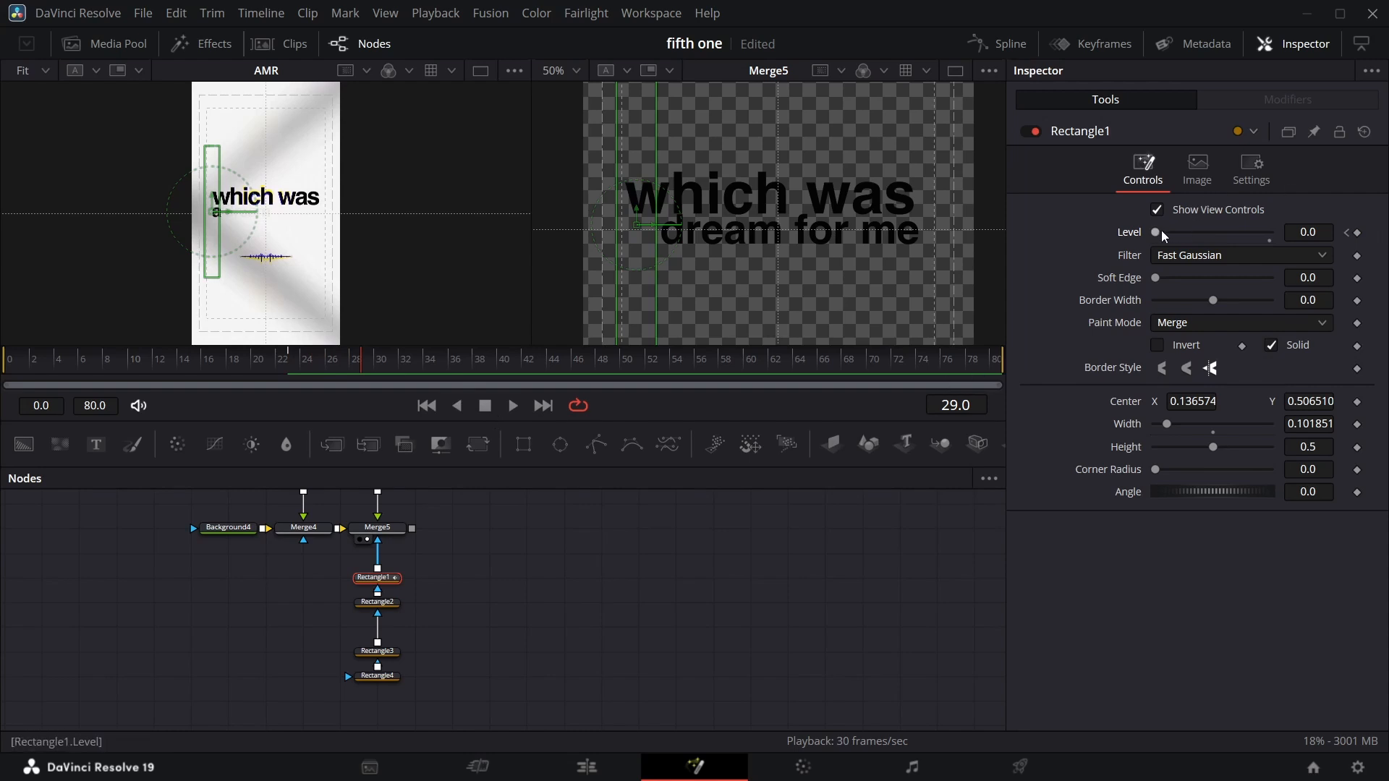
drag(1156, 233, 1273, 233)
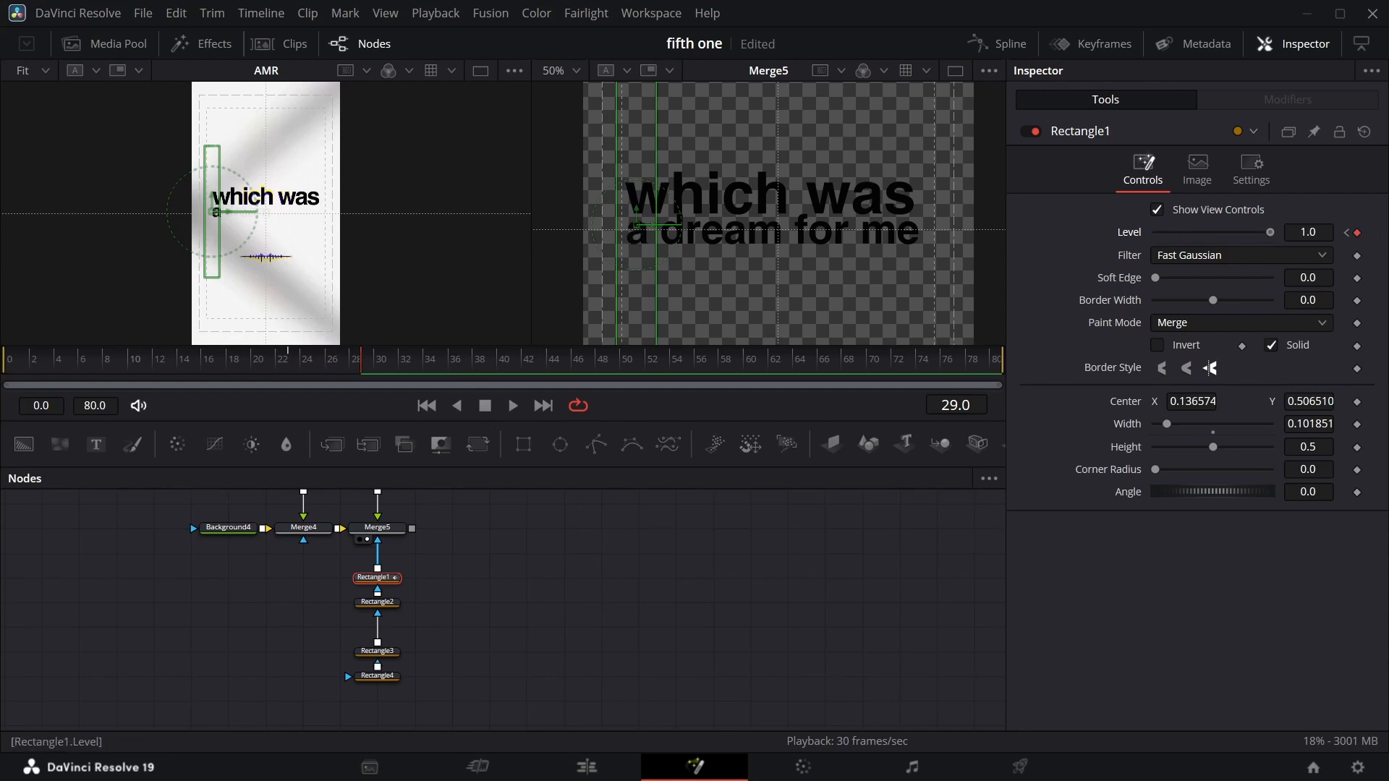
Animate Rectangle2's Level from 0 at frame 29 to 1.0 at frame 34.
click(377, 602)
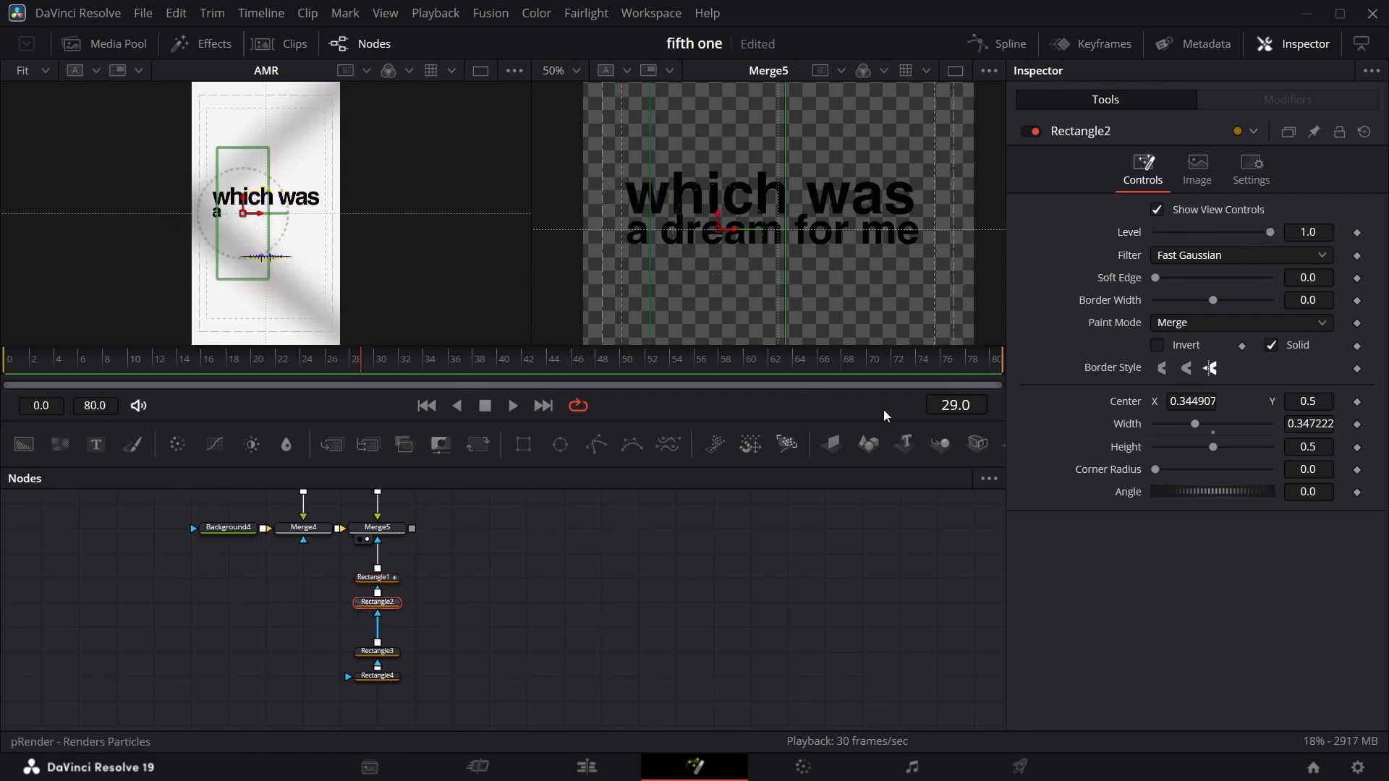
click(1357, 232)
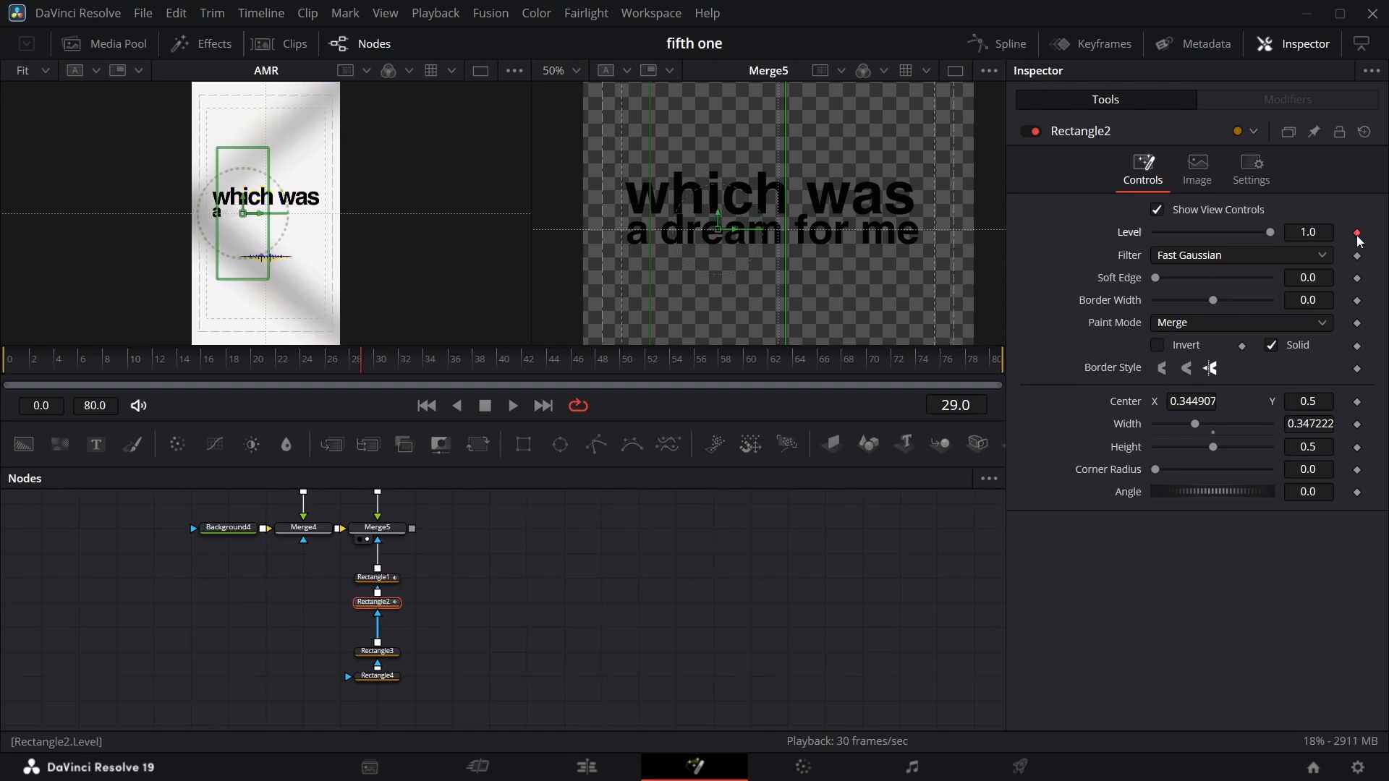
drag(1271, 234, 1018, 272)
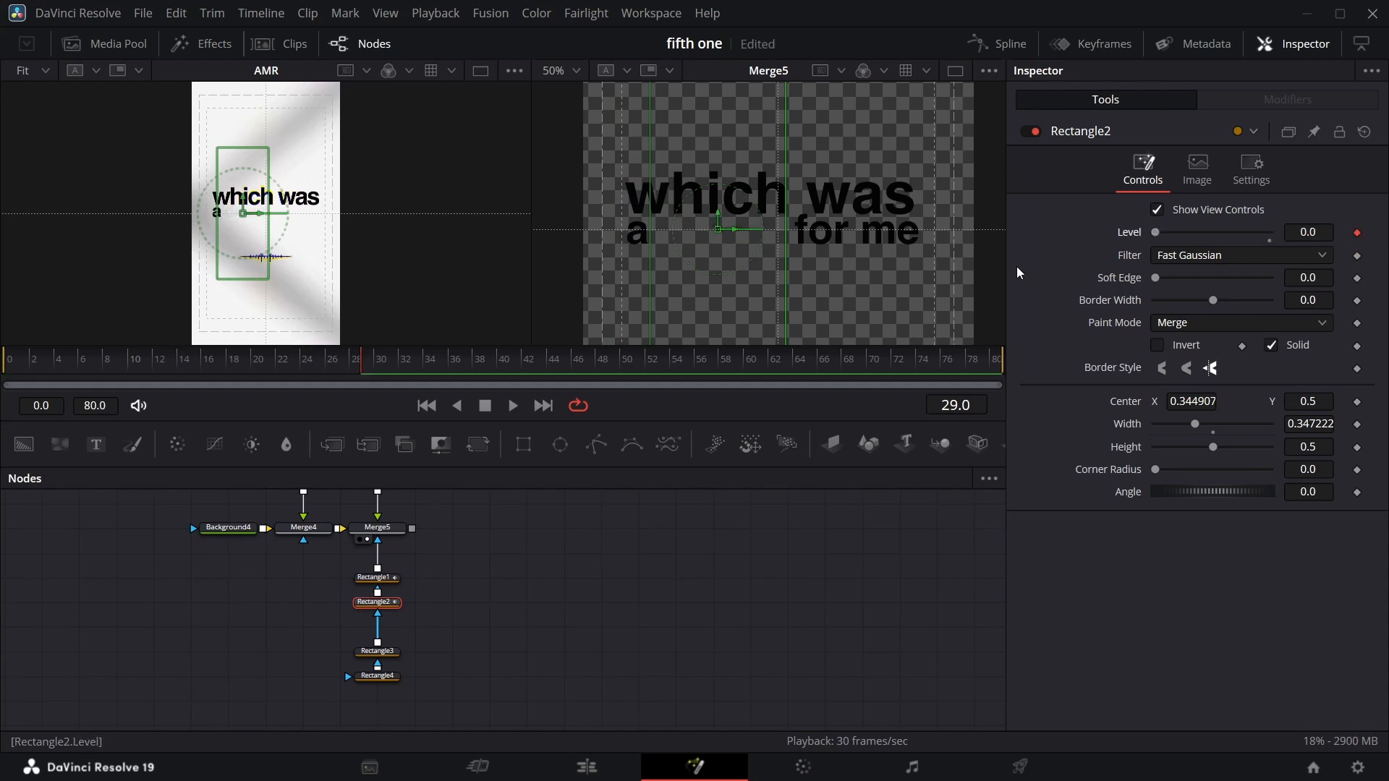
key(space)
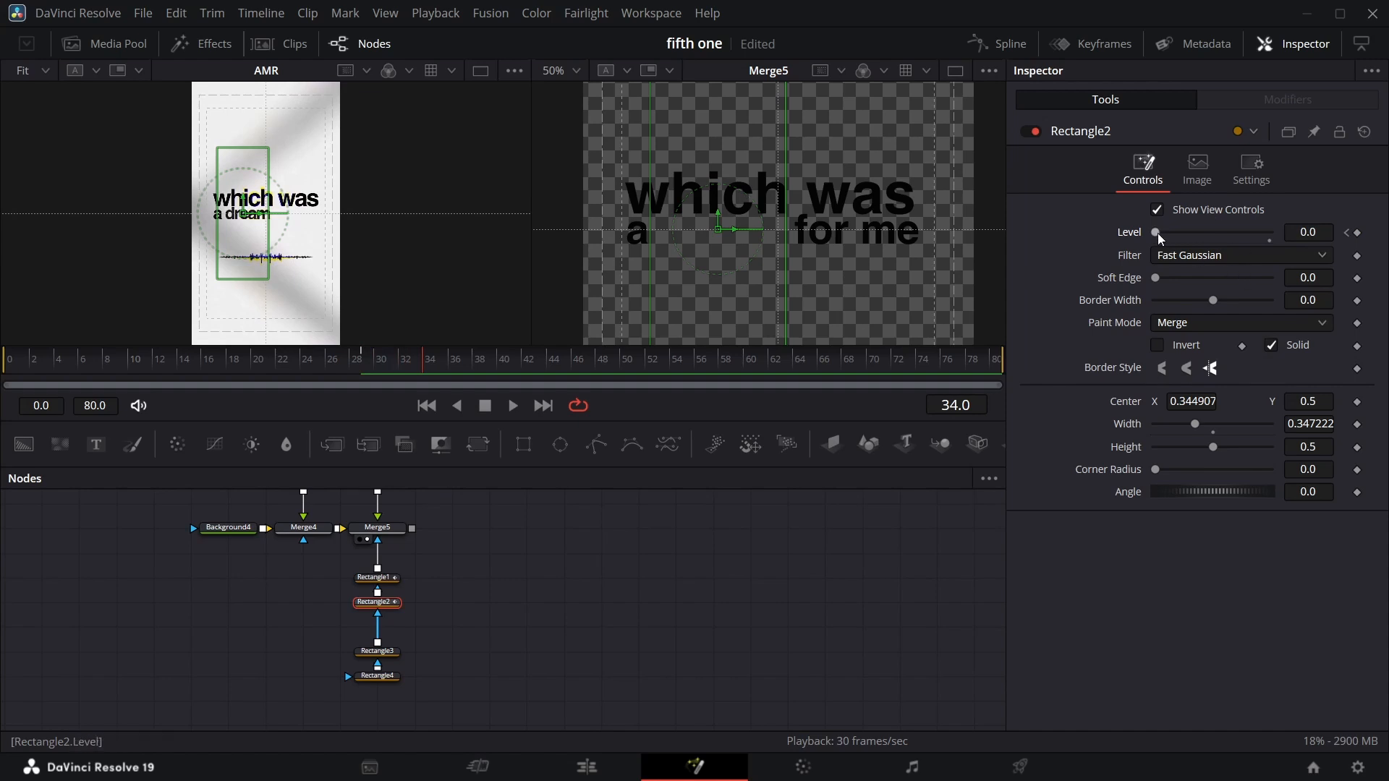
drag(1157, 233, 1379, 226)
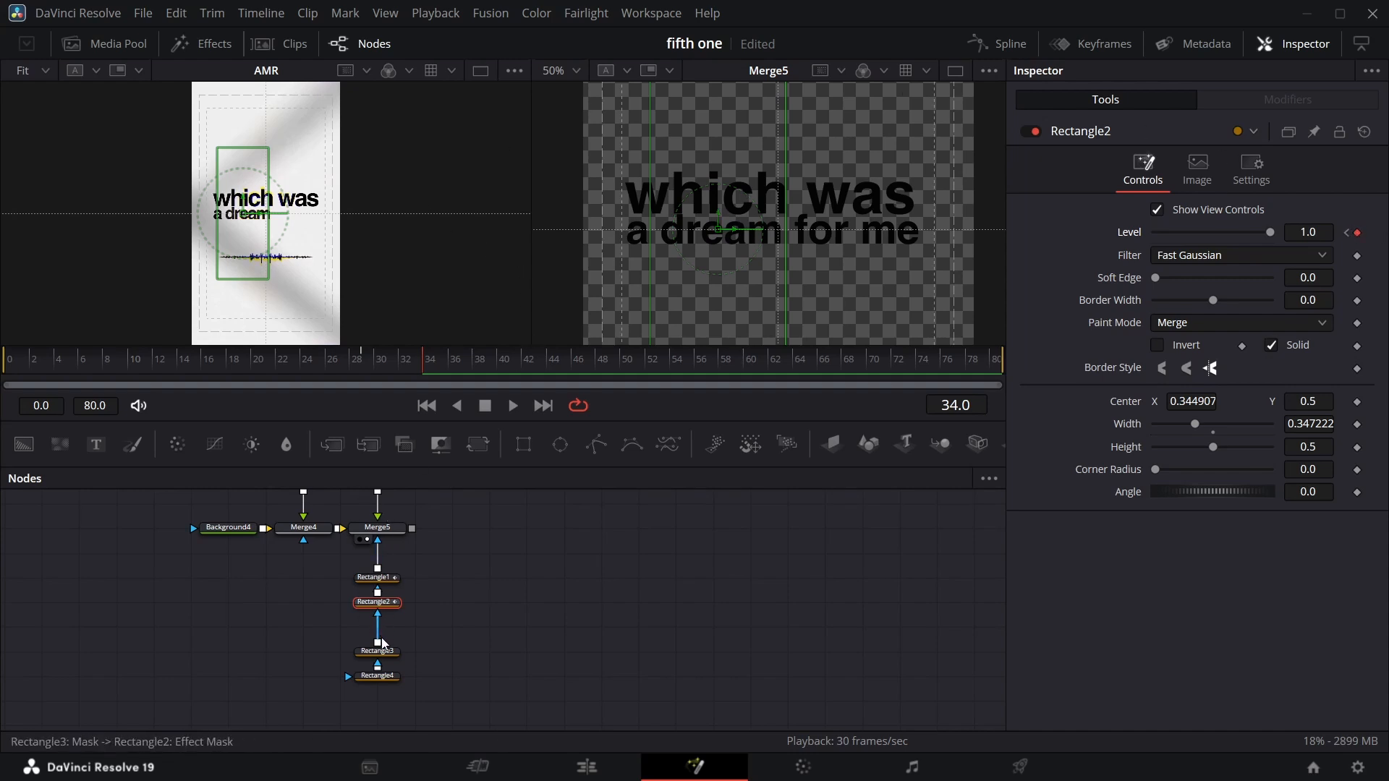
Animate Rectangle3's Level from 0 at frame 34 to 1.0 at frame 40.
click(387, 654)
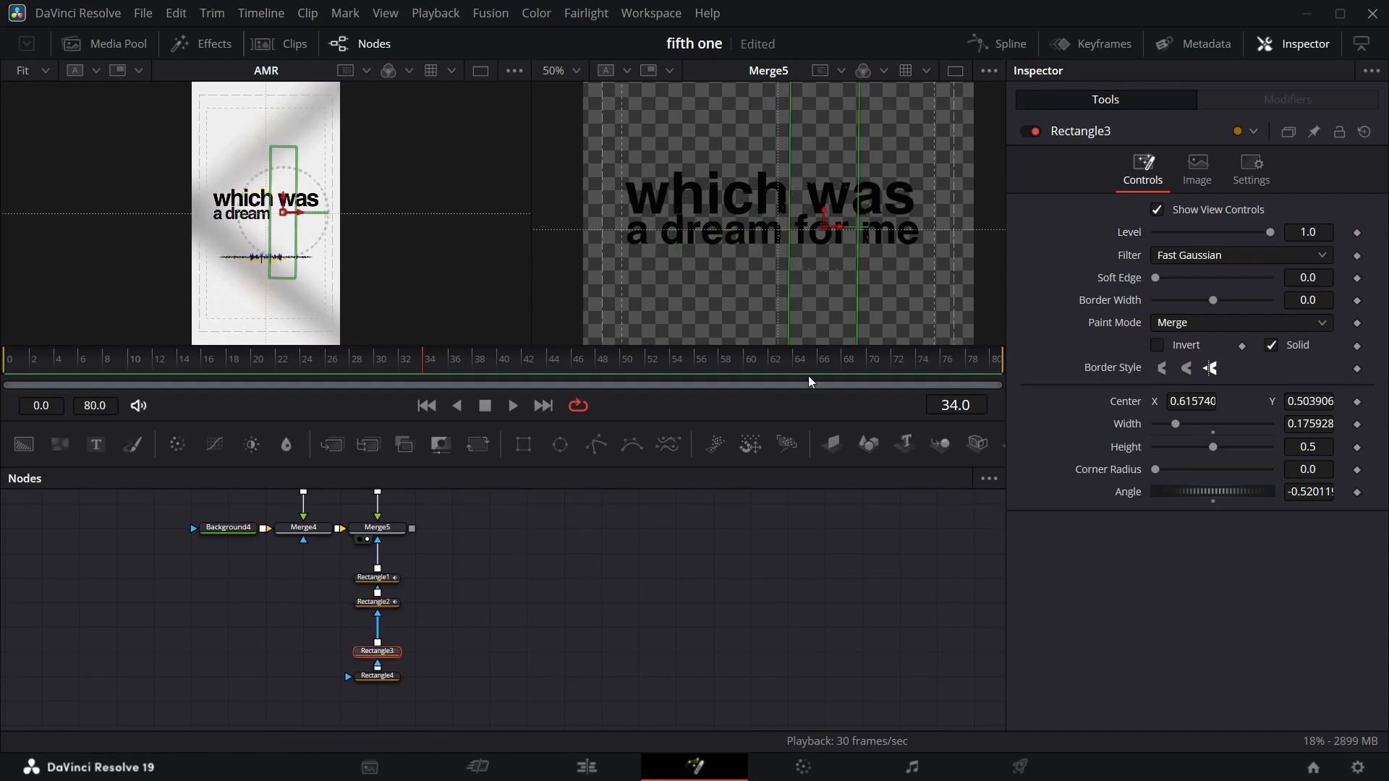
click(1357, 233)
key(Right)
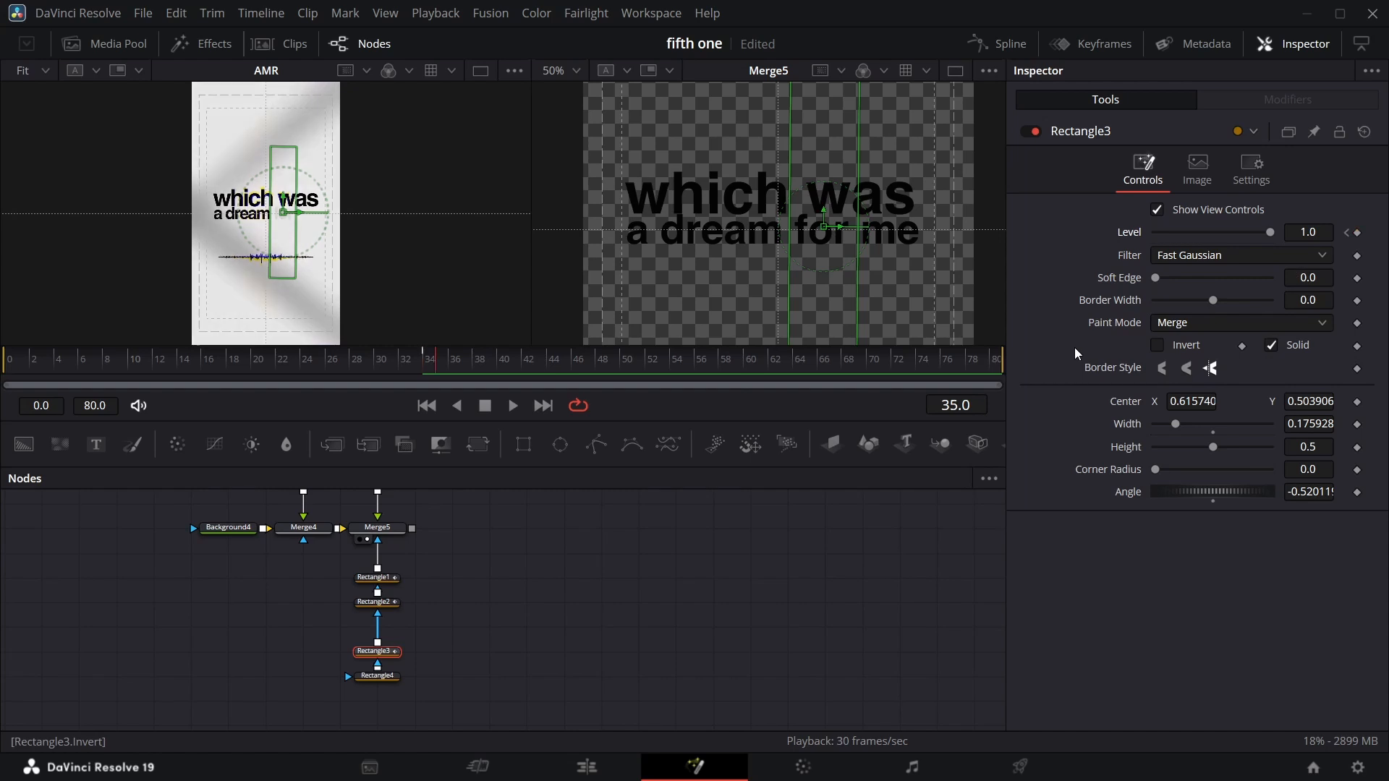
key(Right)
key(Right)
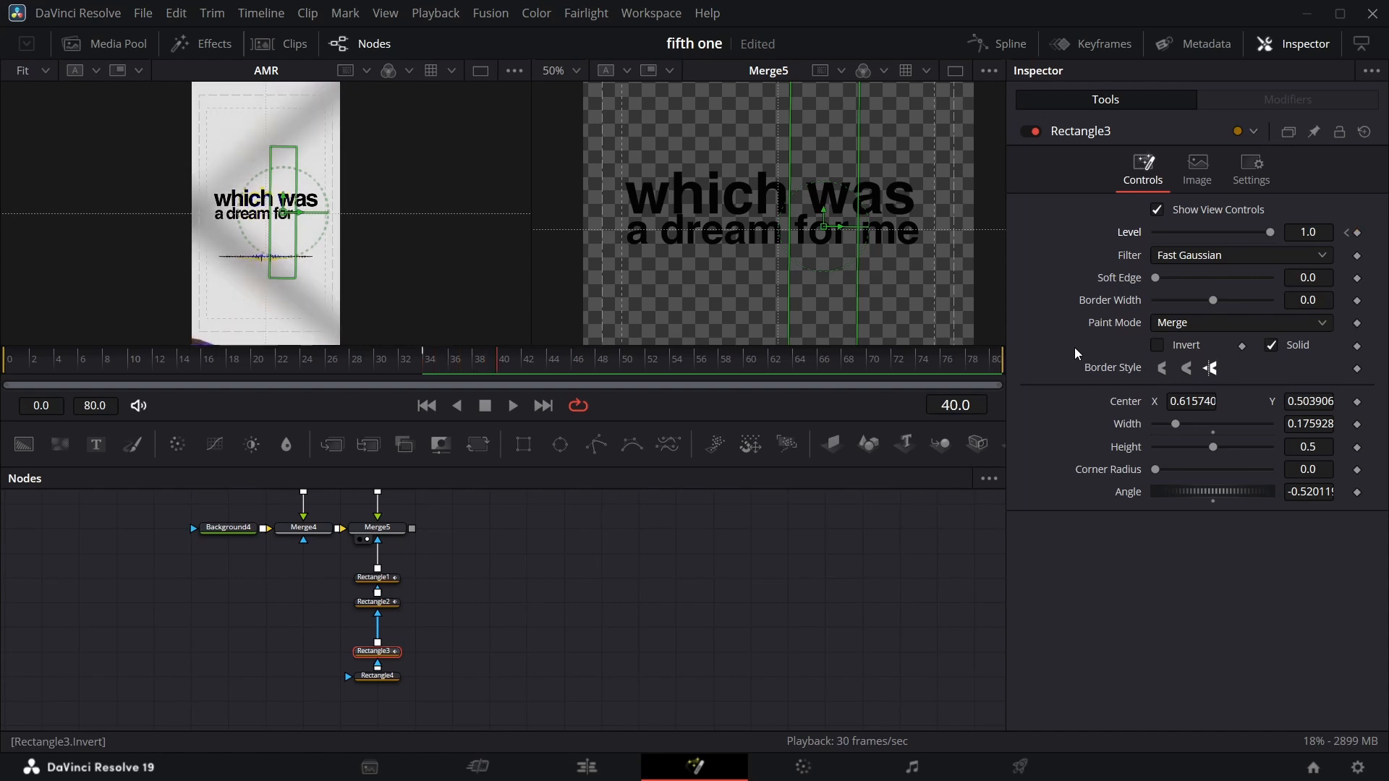
click(1357, 233)
click(1347, 233)
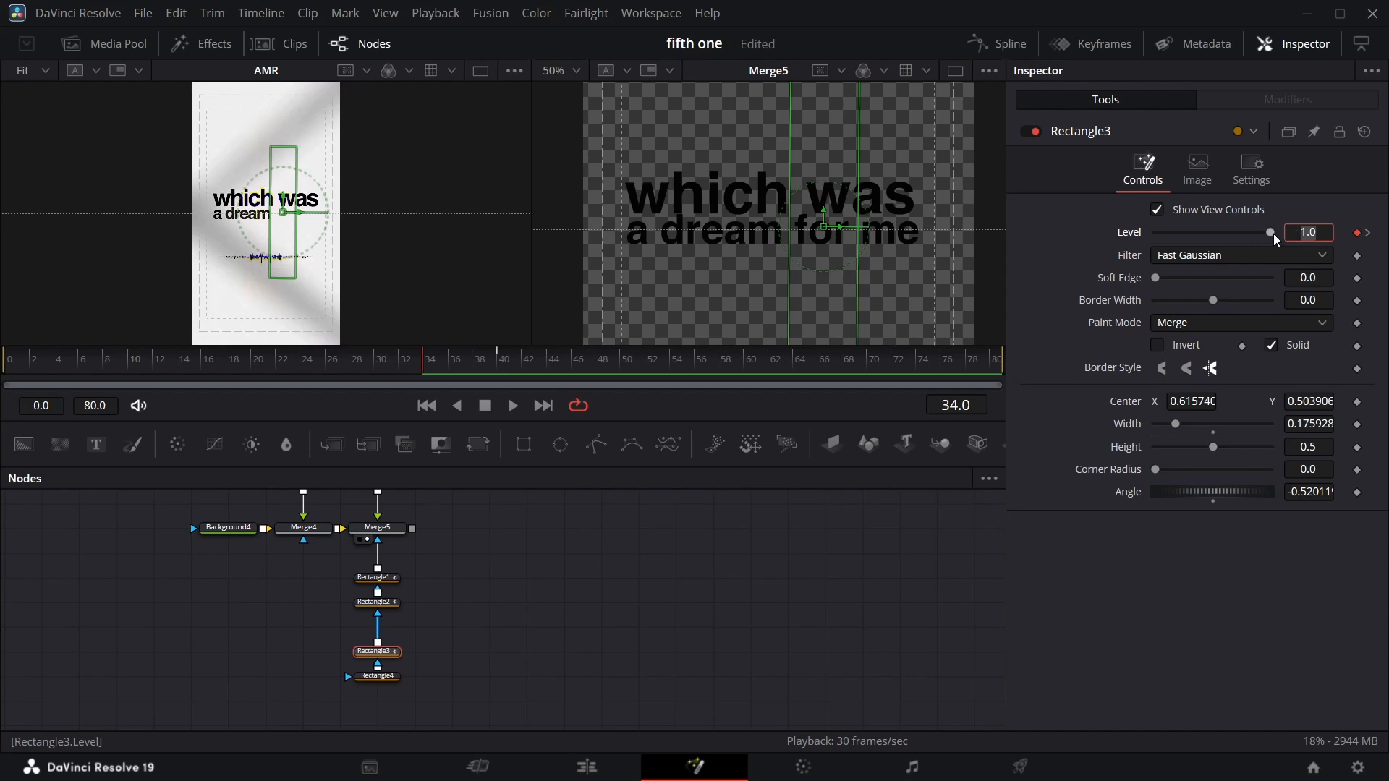
drag(1271, 233, 995, 288)
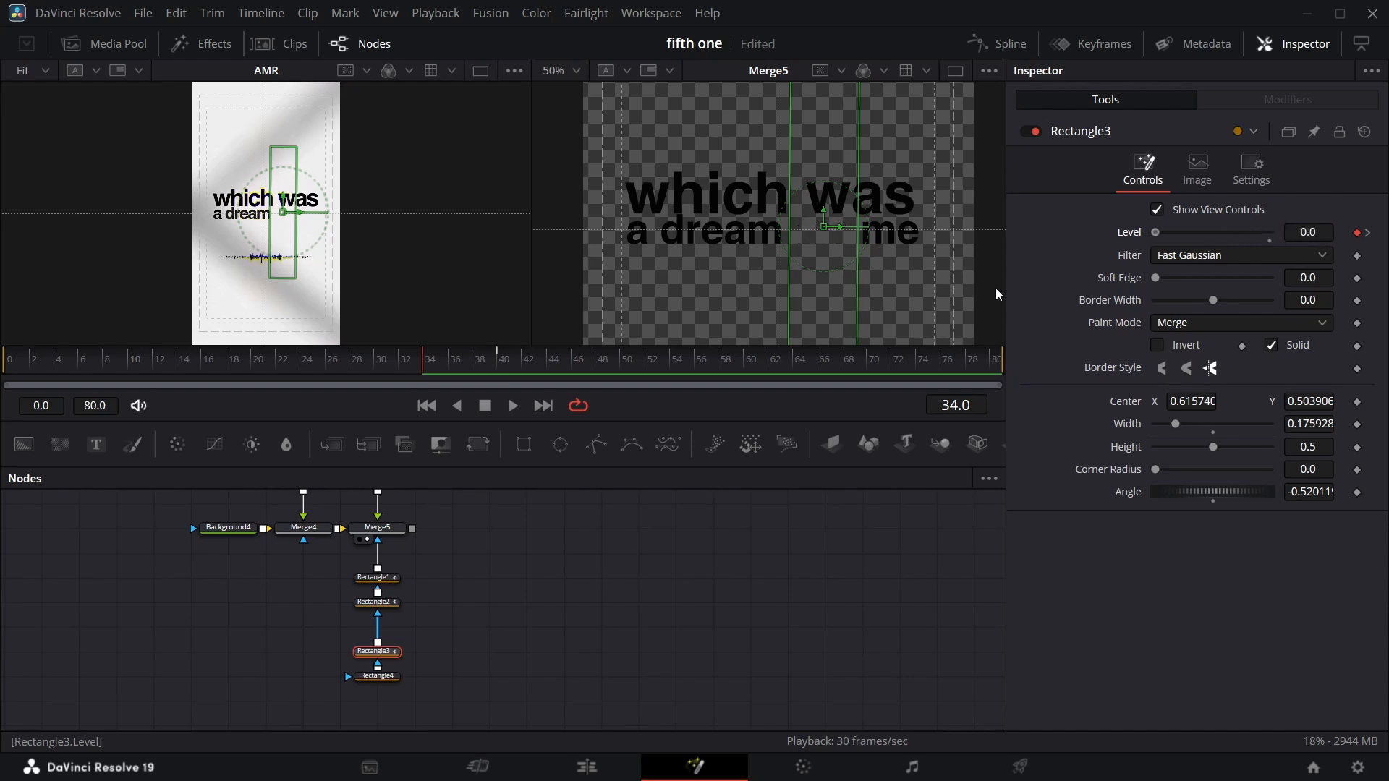
click(1369, 233)
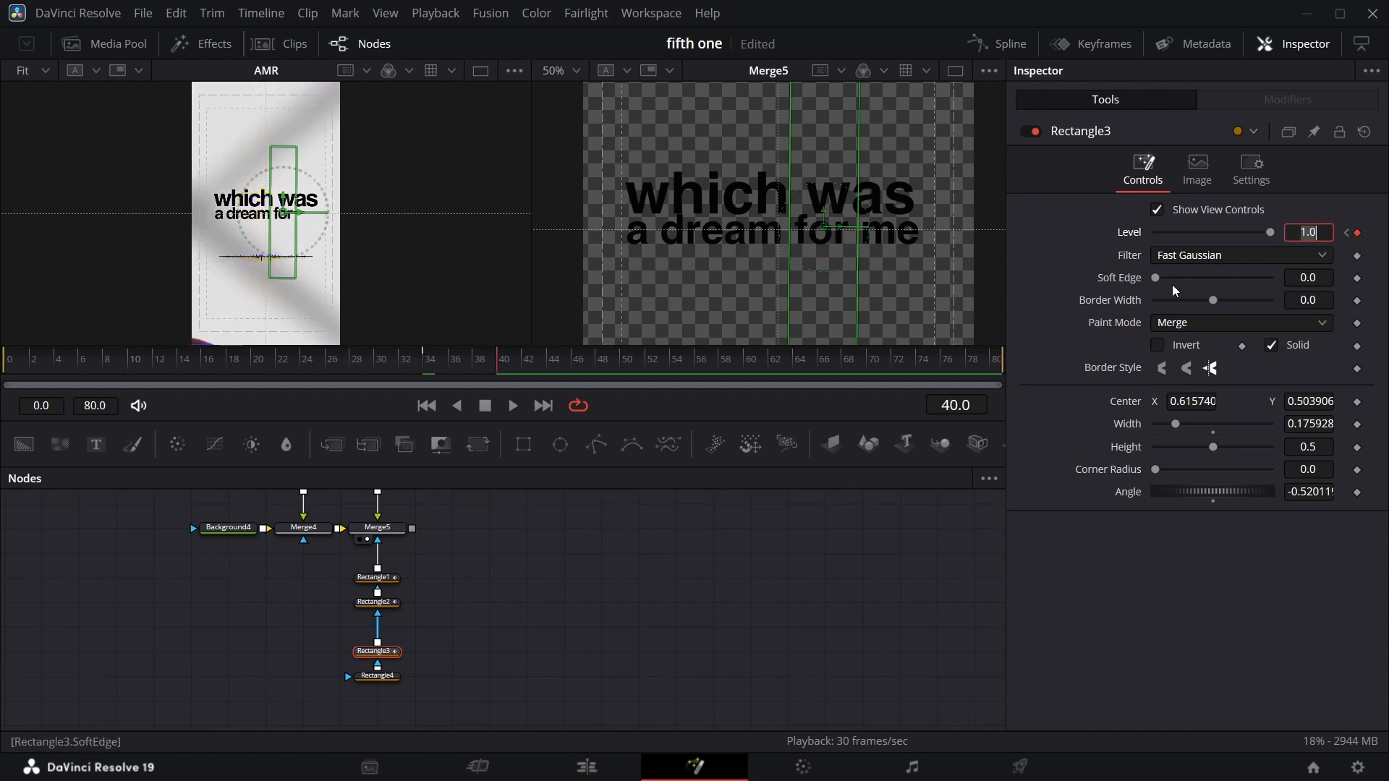
Animate Rectangle4's Level from 0 at frame 40 to 1.0 at frame 46.
click(379, 675)
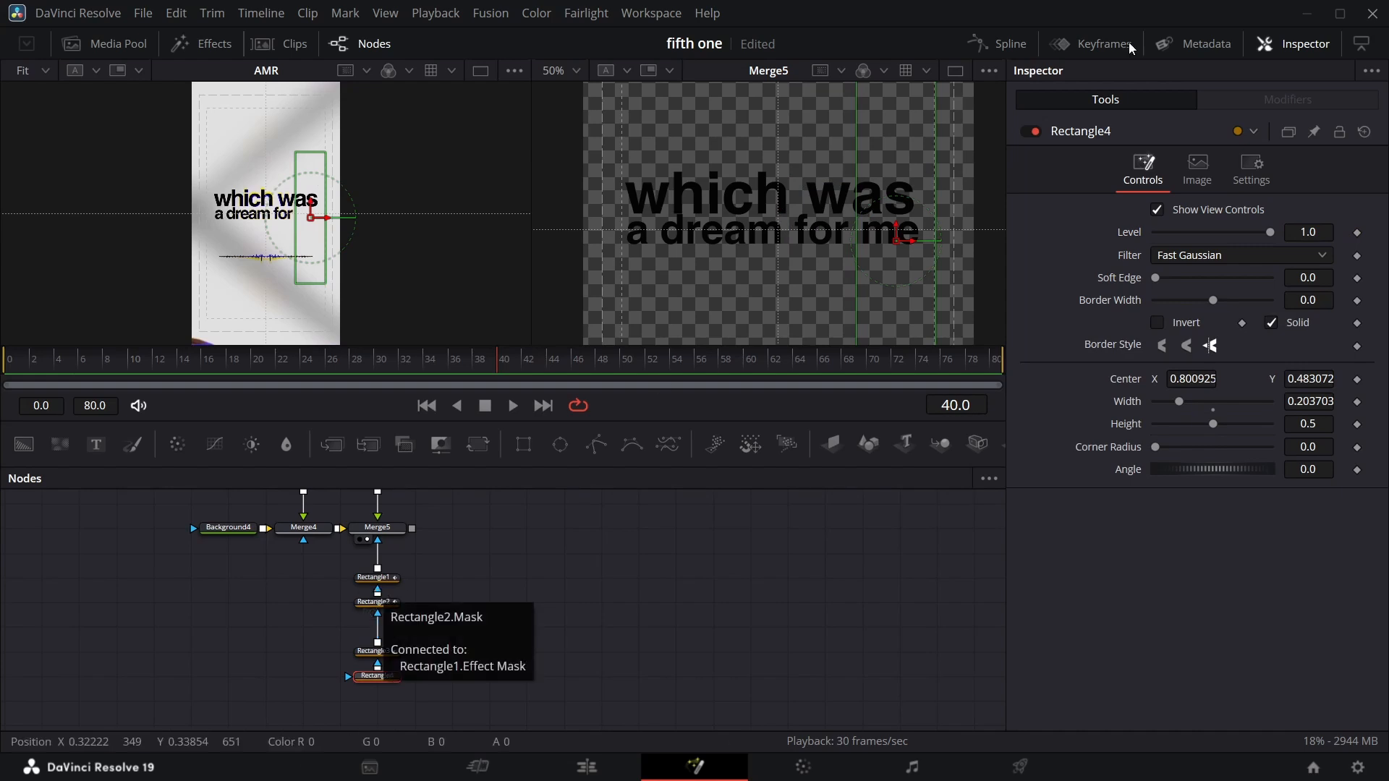
click(1357, 233)
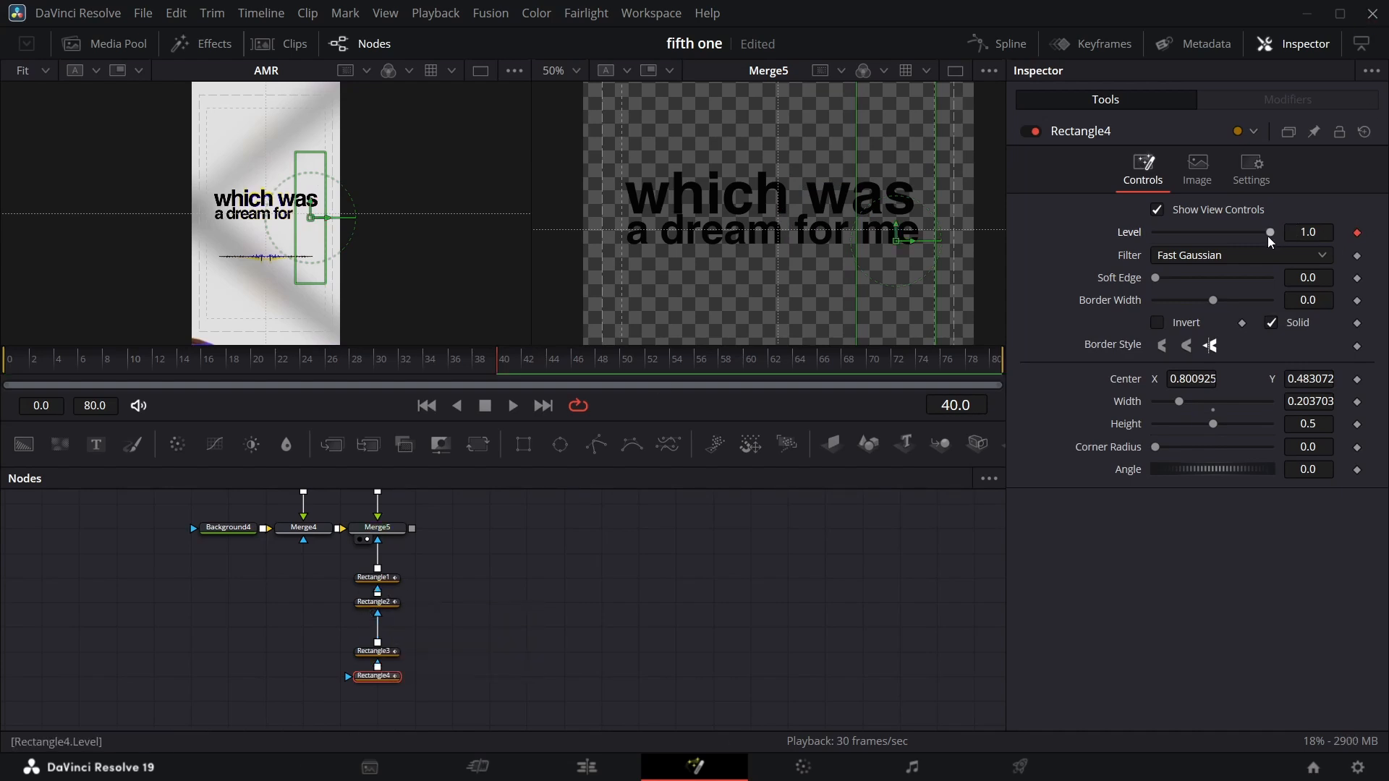
drag(1268, 233, 999, 278)
key(Right)
key(Right)
key(Right)
key(Right)
key(Right)
key(Right)
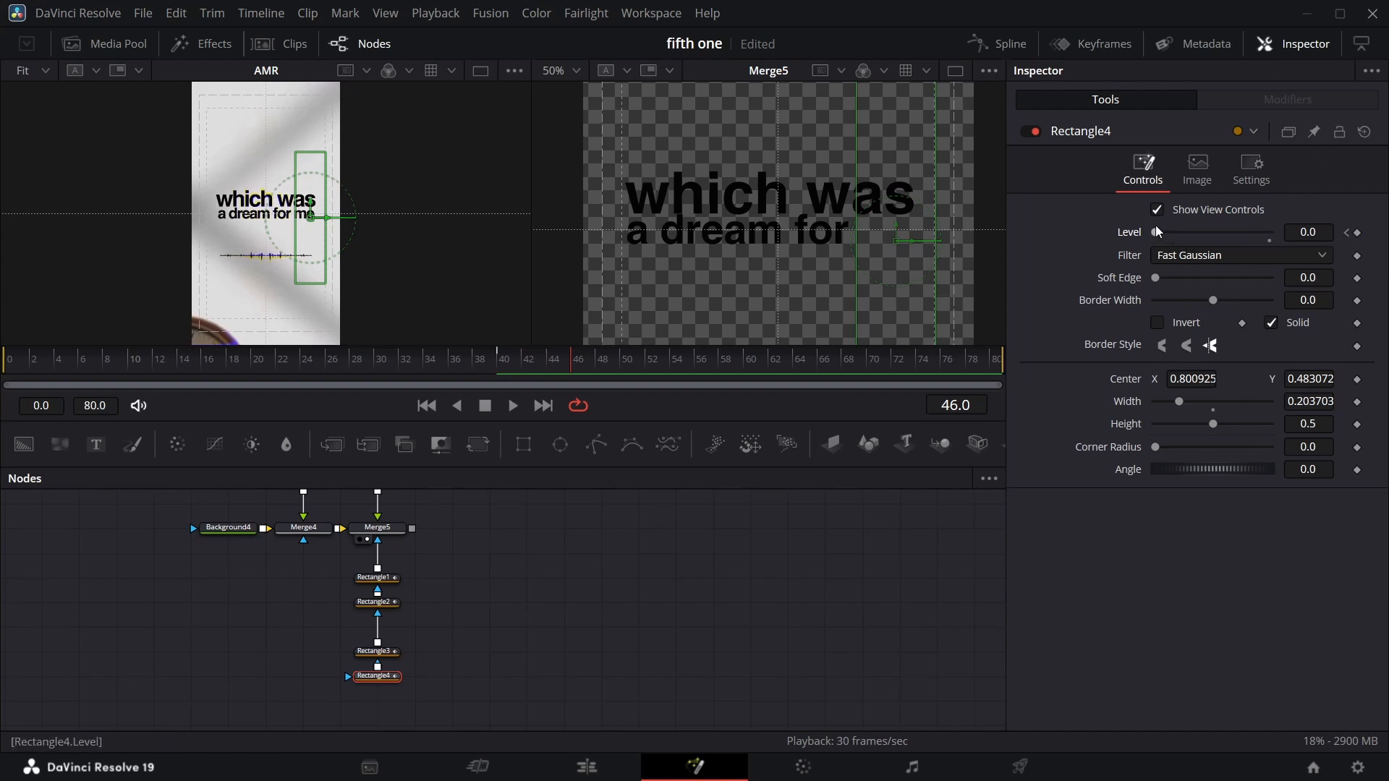
drag(1156, 231, 1273, 233)
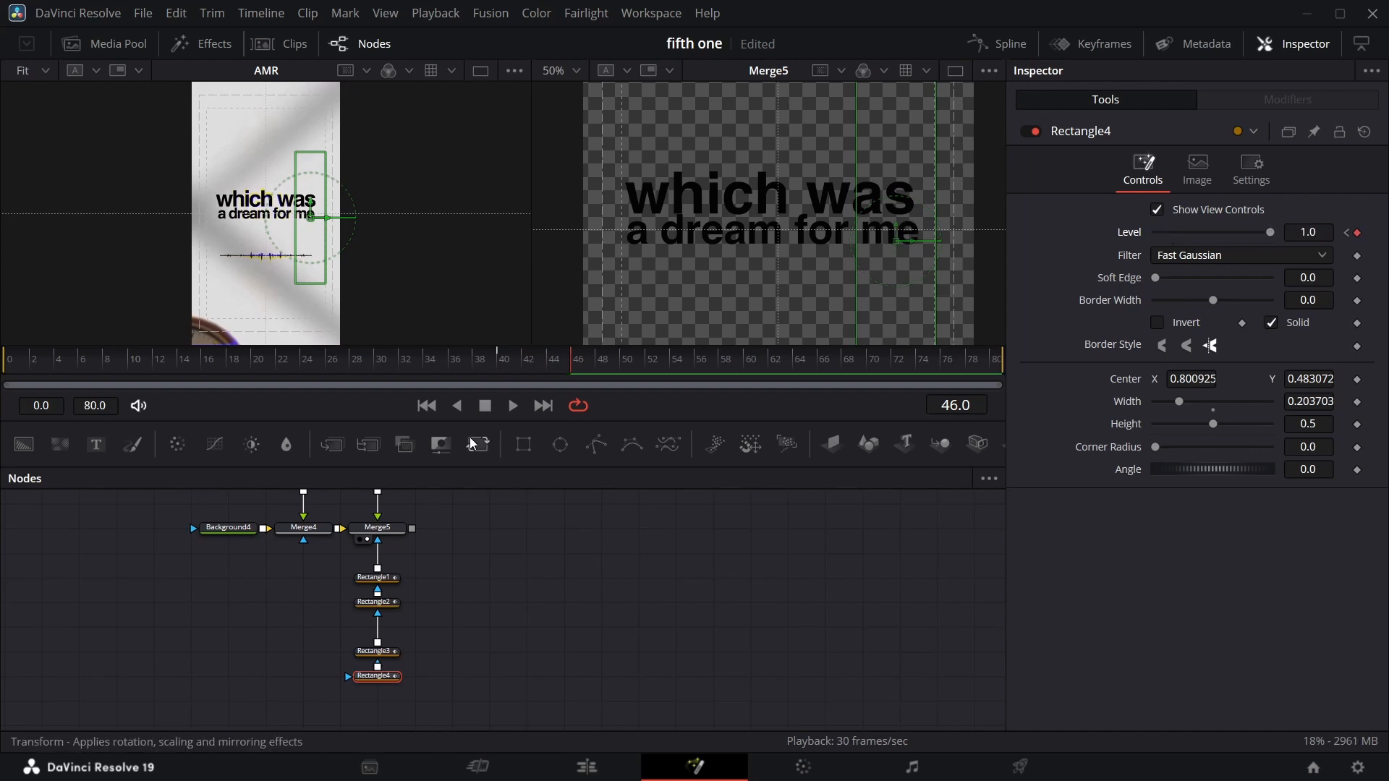
Play back from frame 23 to preview the word-by-word reveal of the second line.
click(286, 364)
key(space)
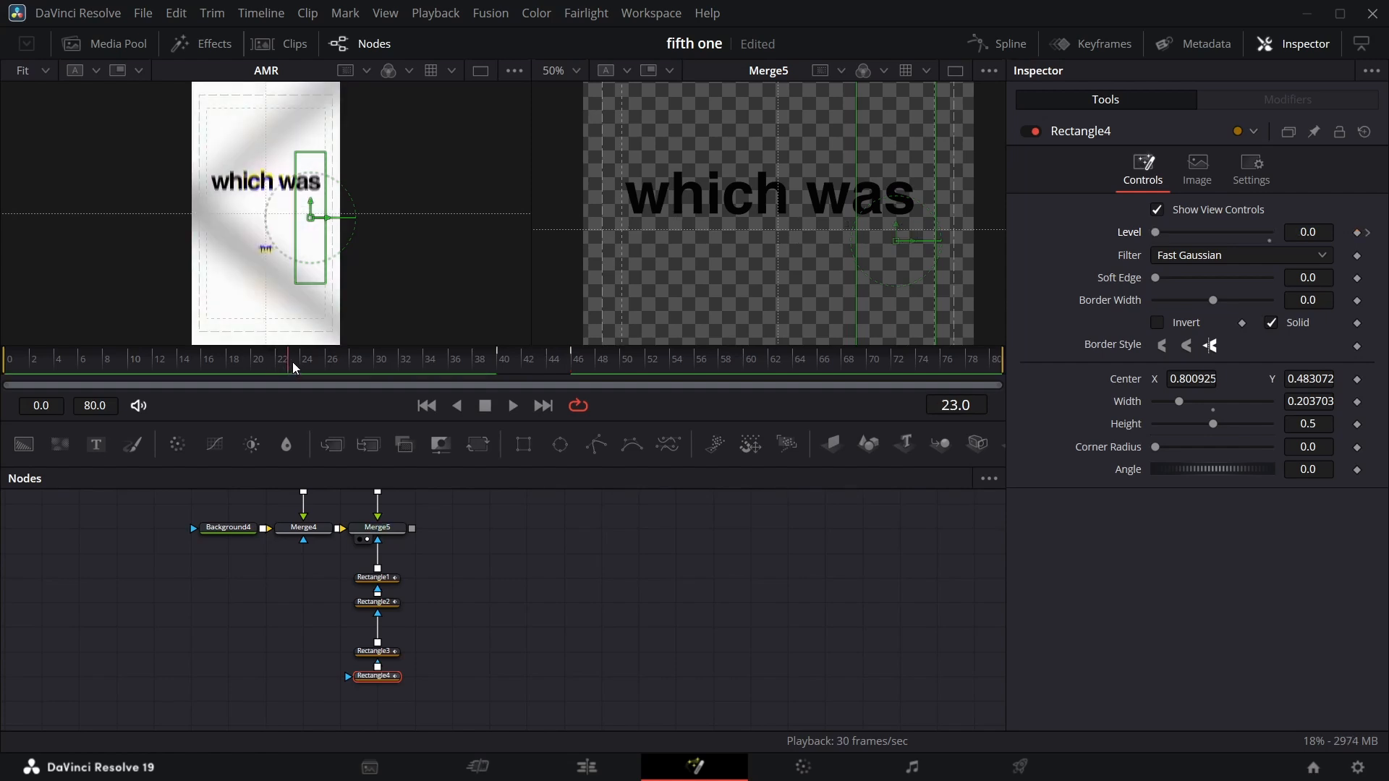
Group the four rectangle mask nodes under the second text line into a single group.
key(space)
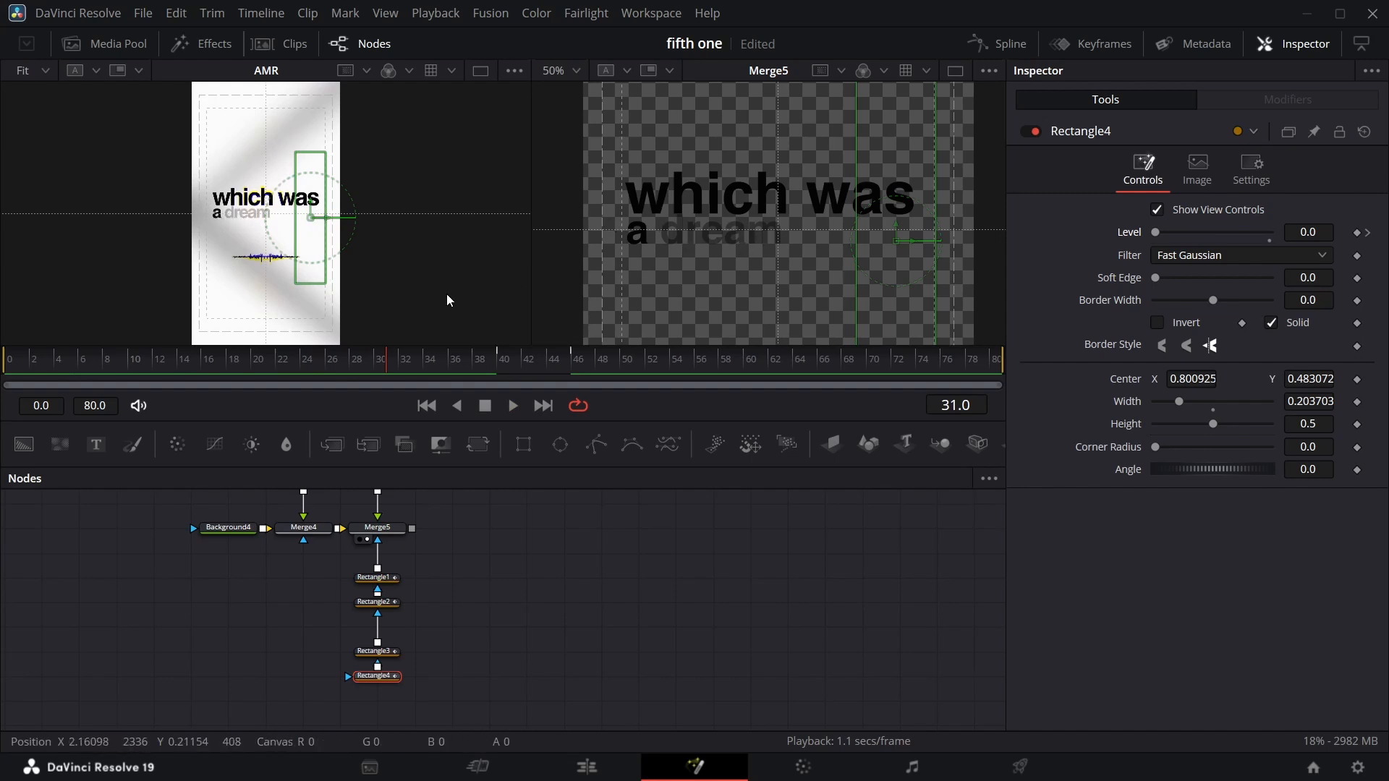
key(space)
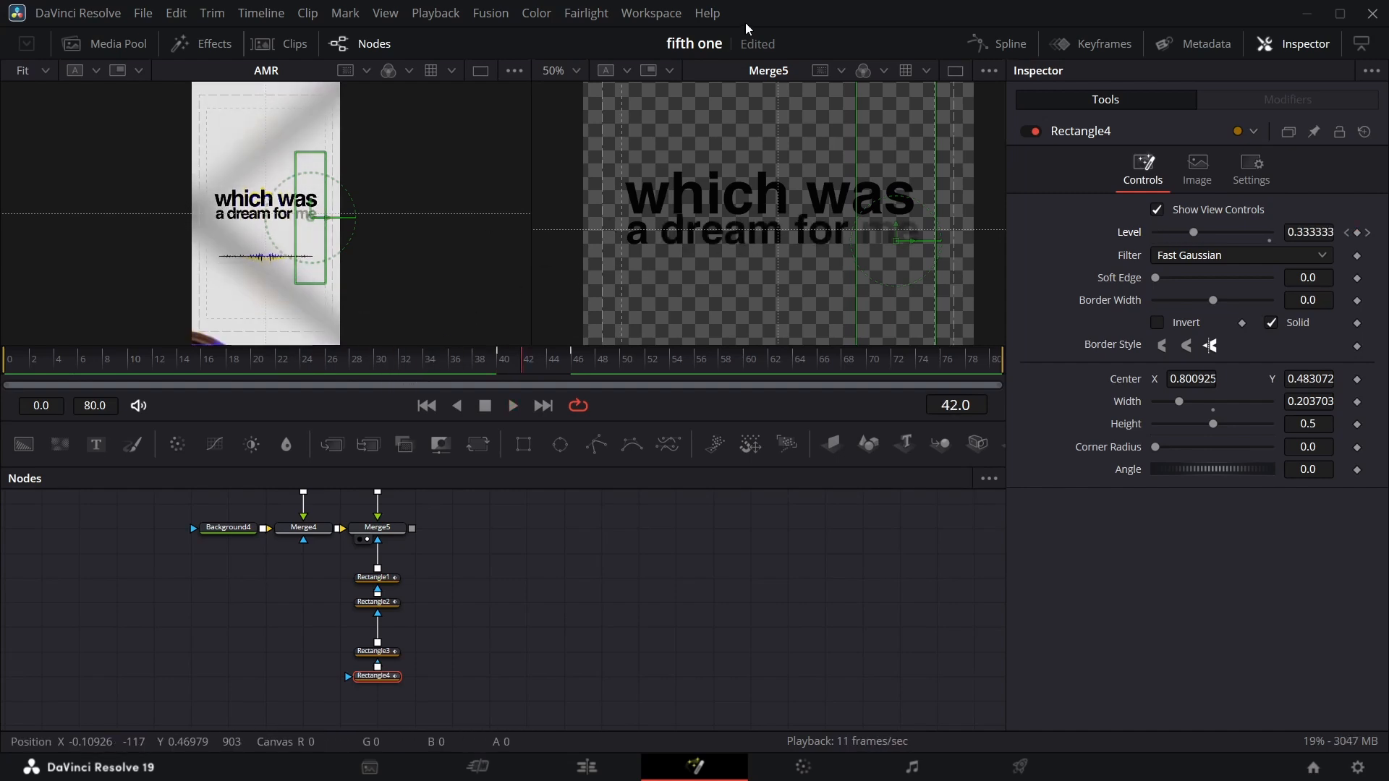
click(576, 71)
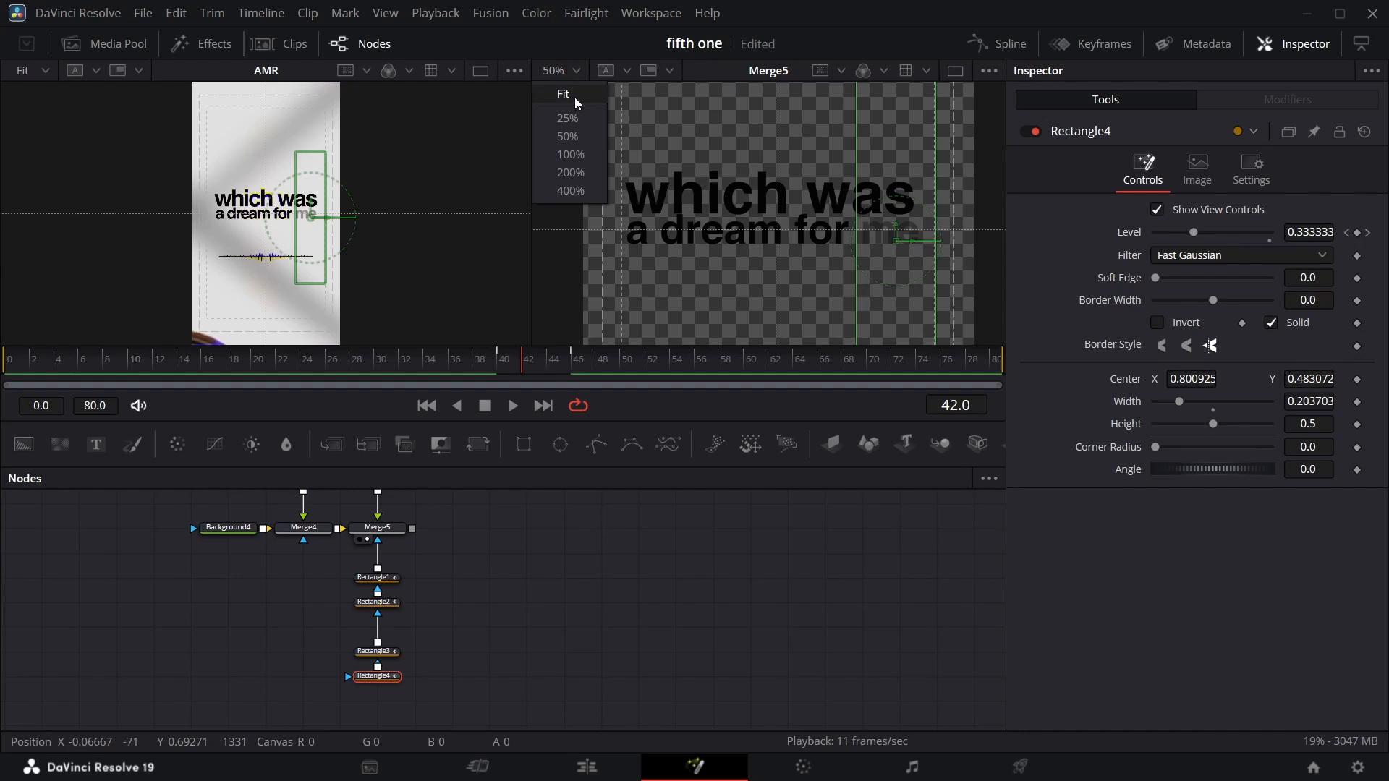
click(574, 97)
drag(313, 563, 463, 684)
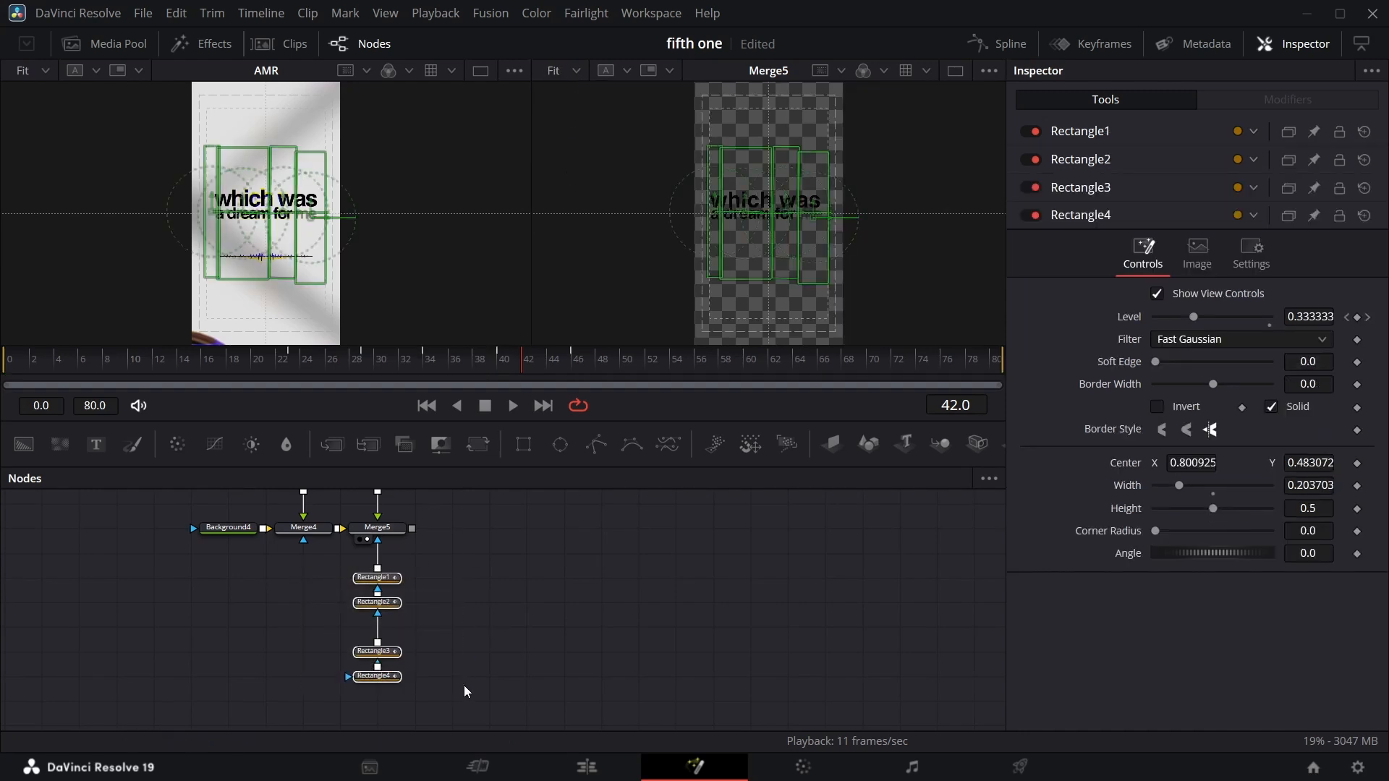
key(ctrl+g)
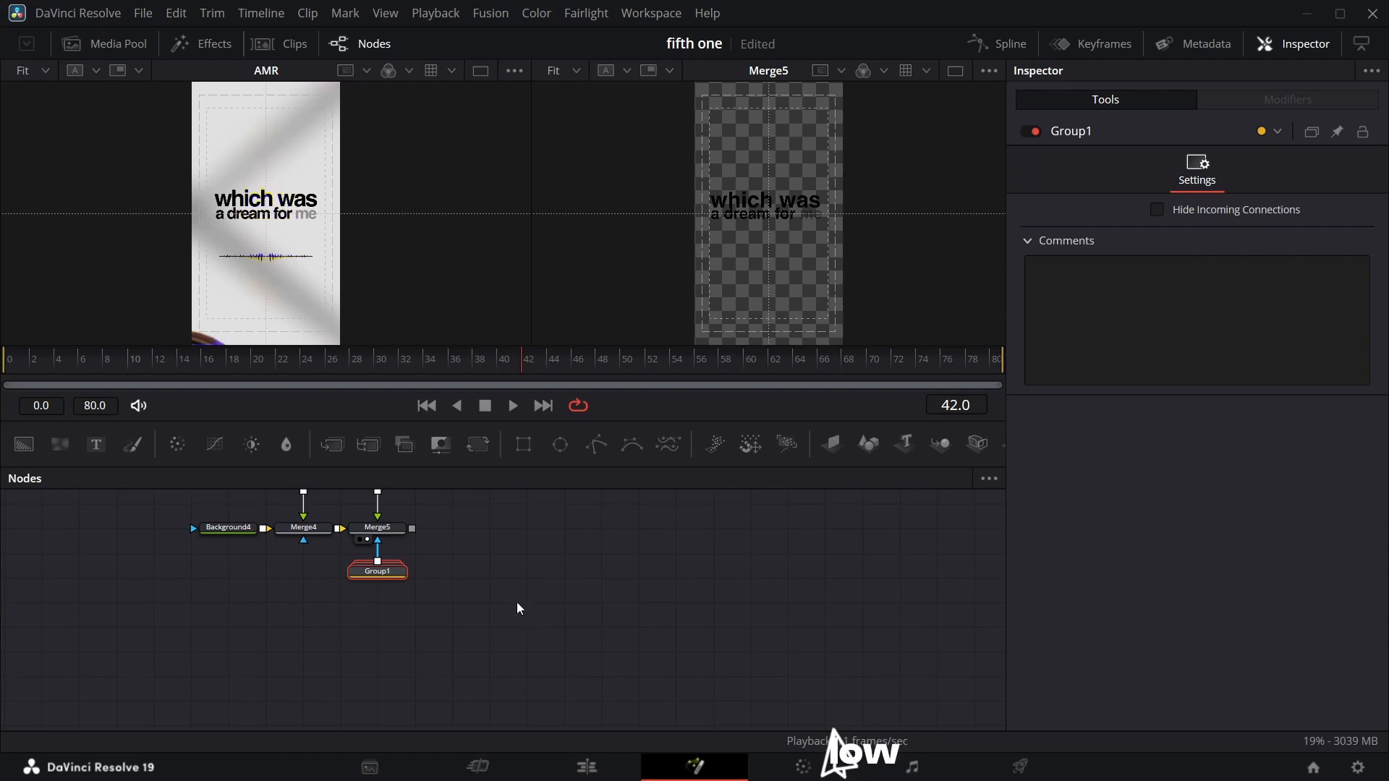
Add the green-screen waveform clip from the media pool to the node graph as a MediaIn node.
scroll(521, 555, up, 3)
scroll(491, 567, down, 2)
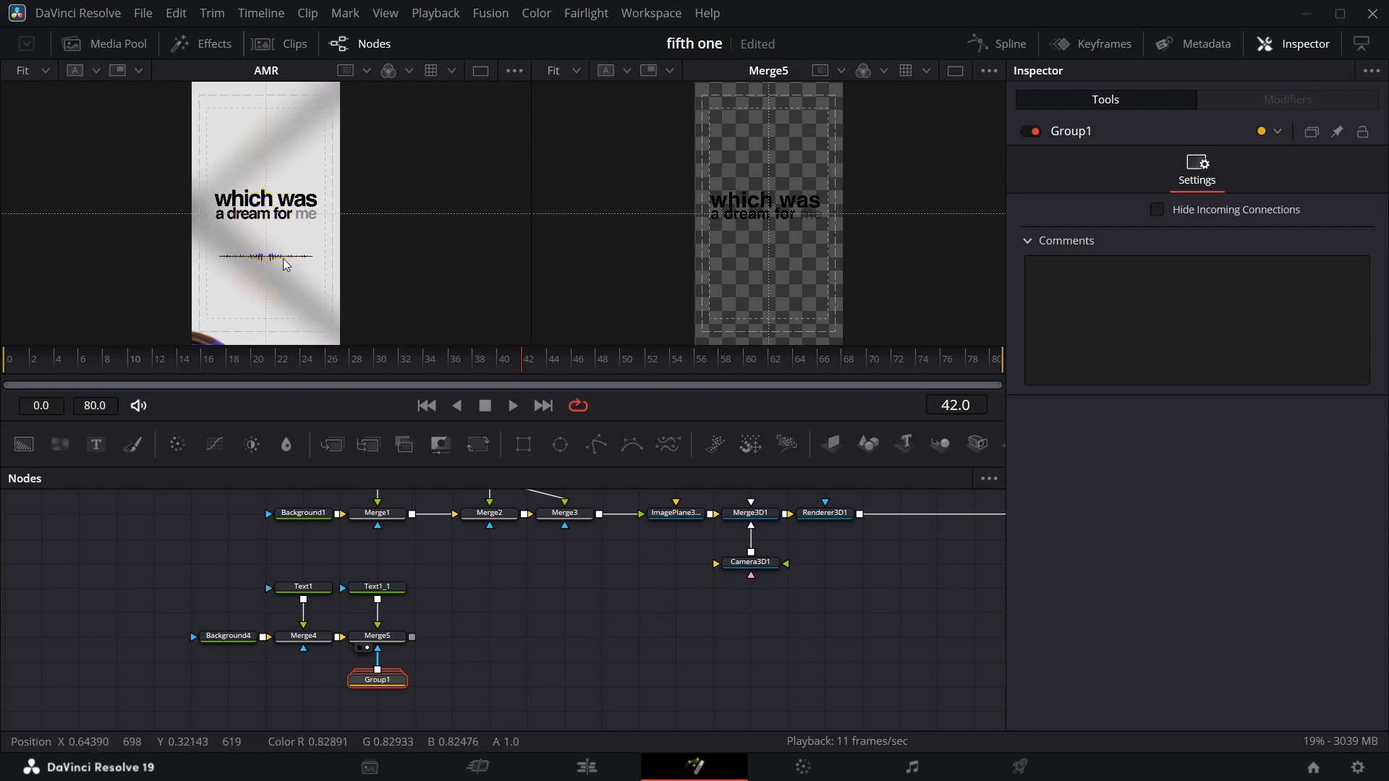
click(134, 46)
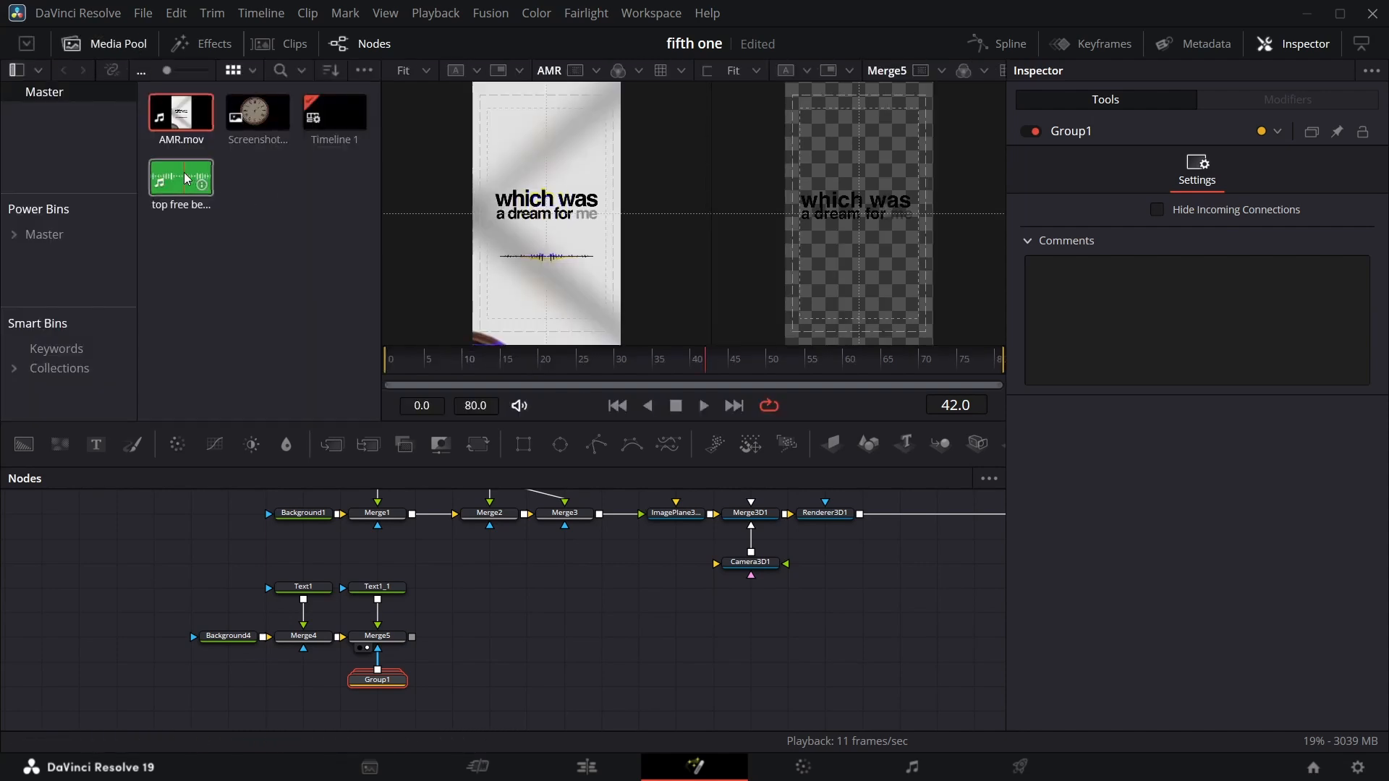
drag(181, 177, 474, 592)
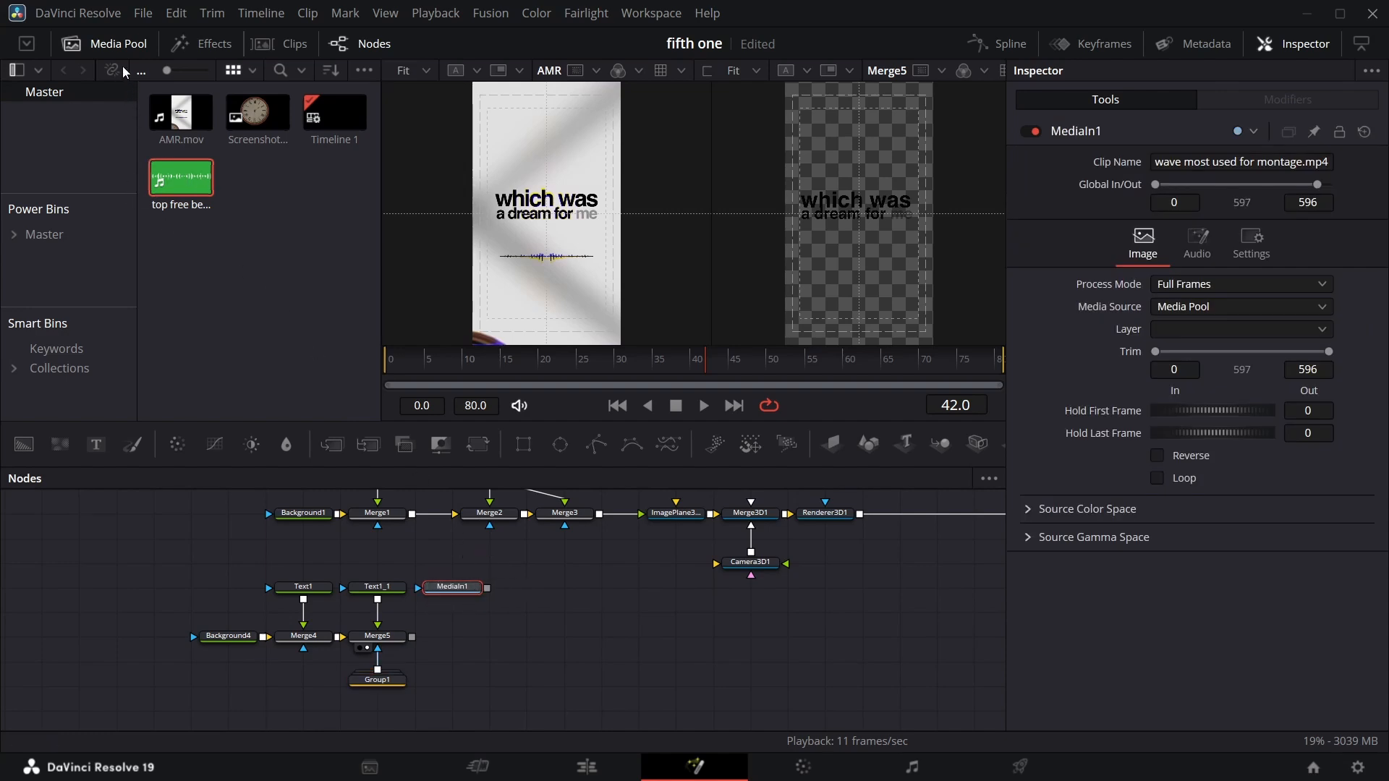
click(124, 45)
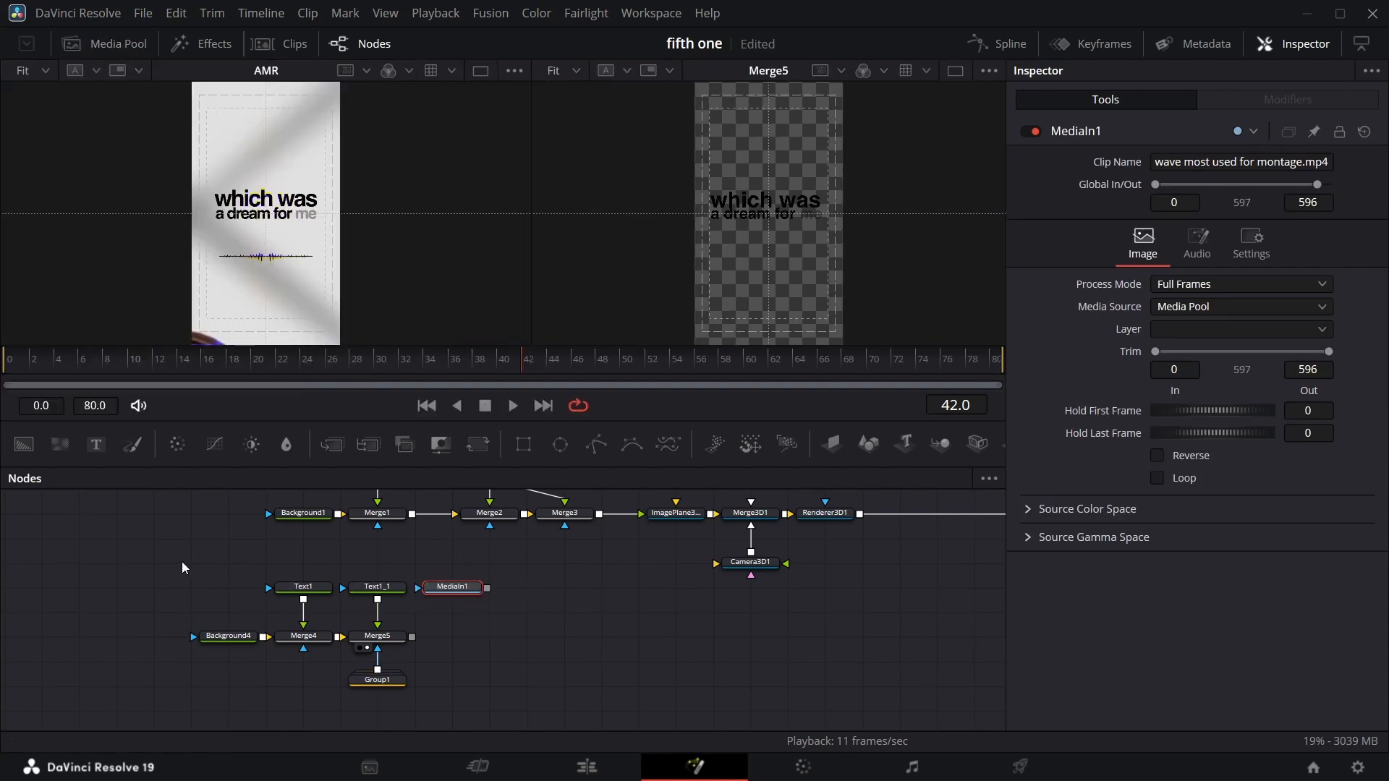
Shift the text node tree downward to make room for the waveform branch.
drag(182, 568, 406, 696)
drag(369, 651, 369, 700)
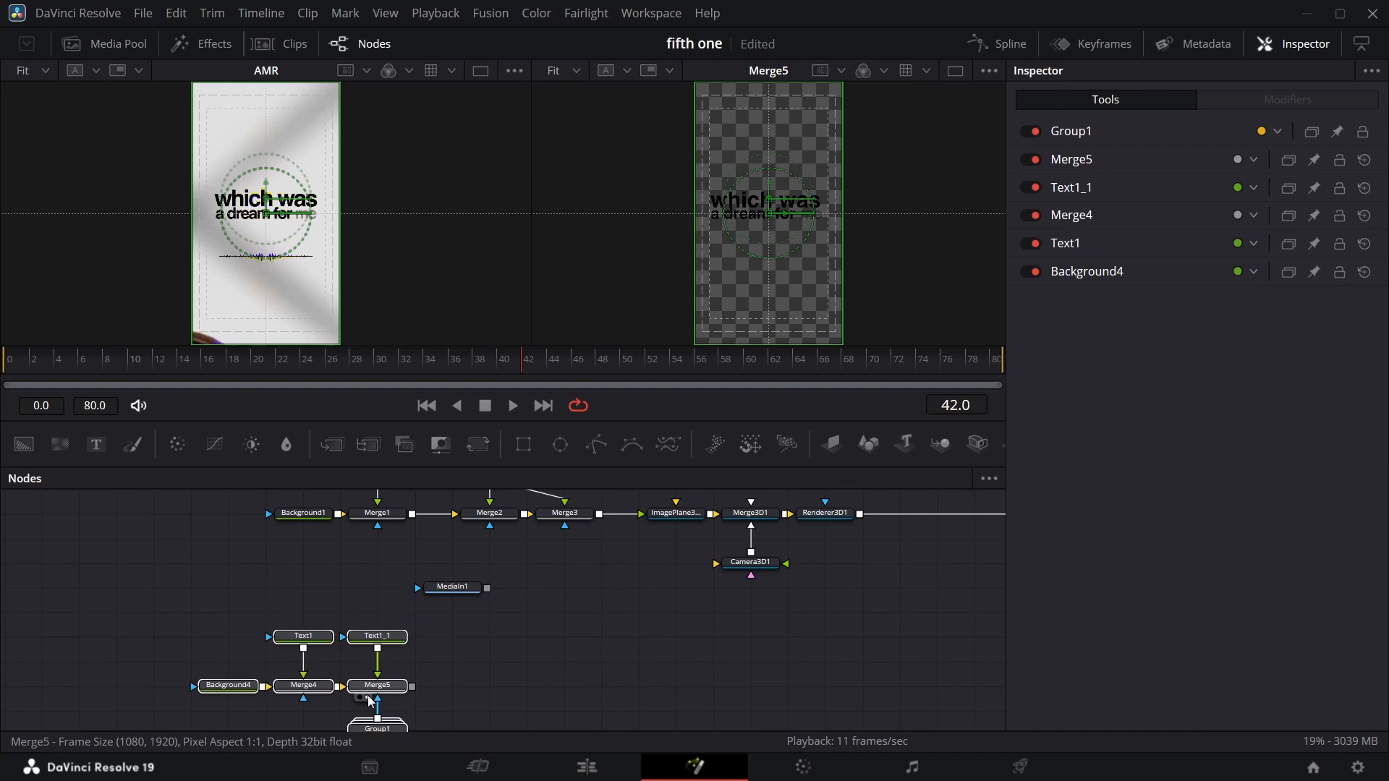
click(370, 694)
Merge the waveform clip over the text composite with a new Merge node and view its output.
drag(463, 587, 414, 688)
click(497, 573)
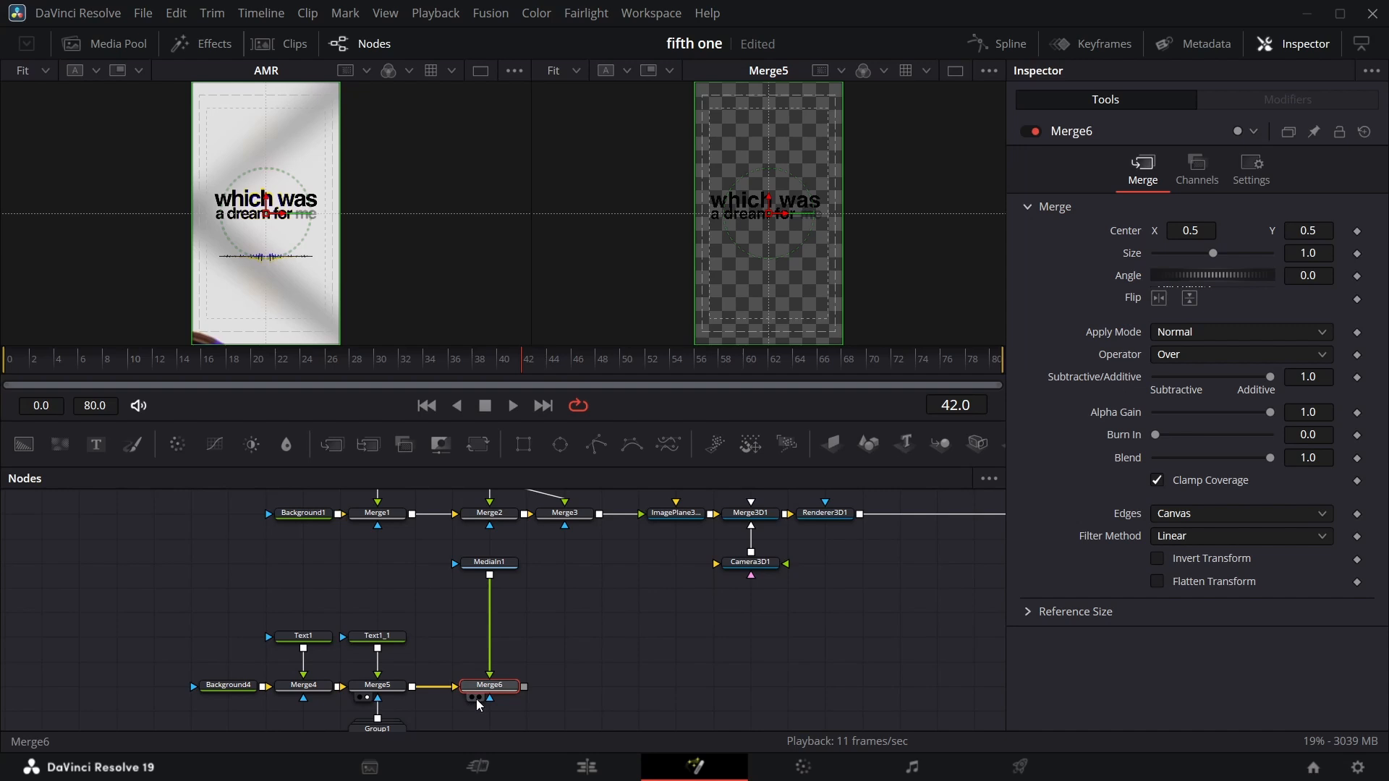
click(477, 698)
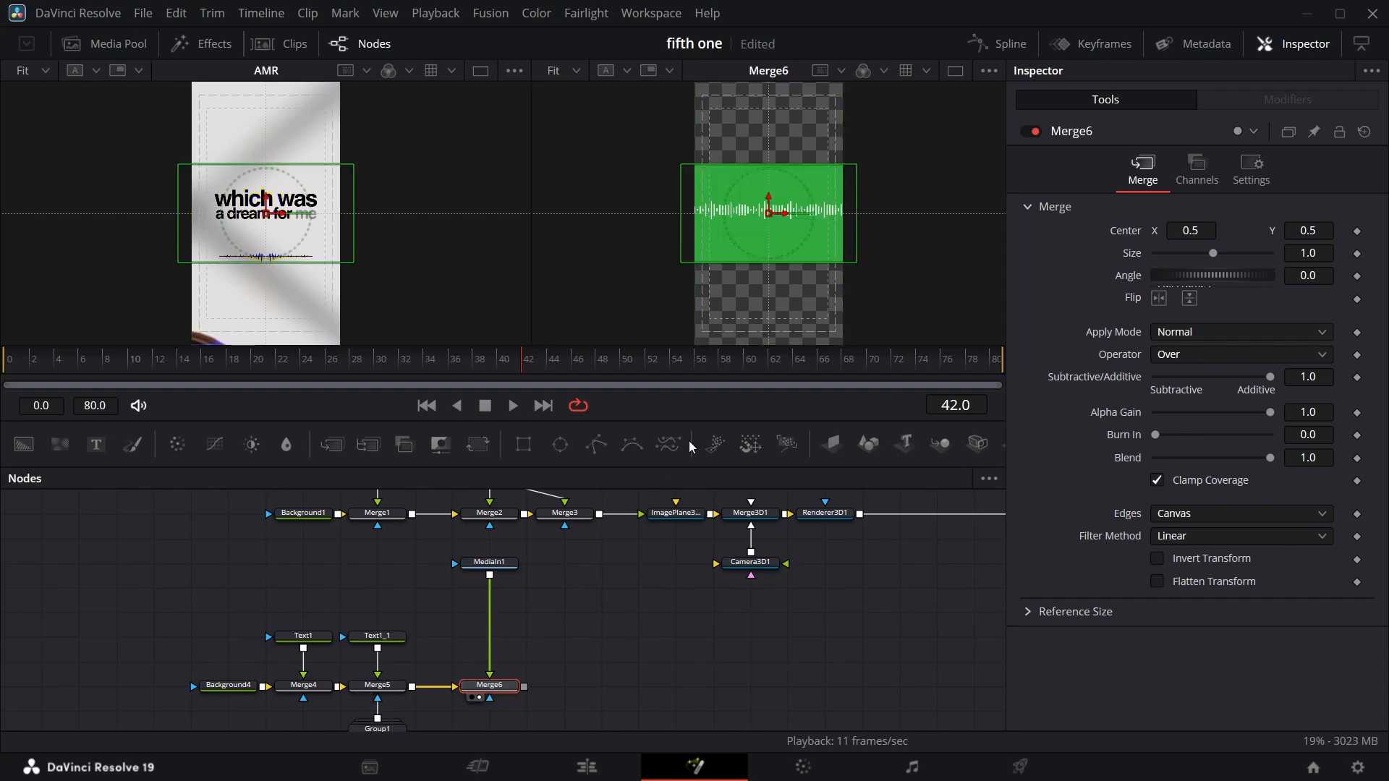
click(502, 569)
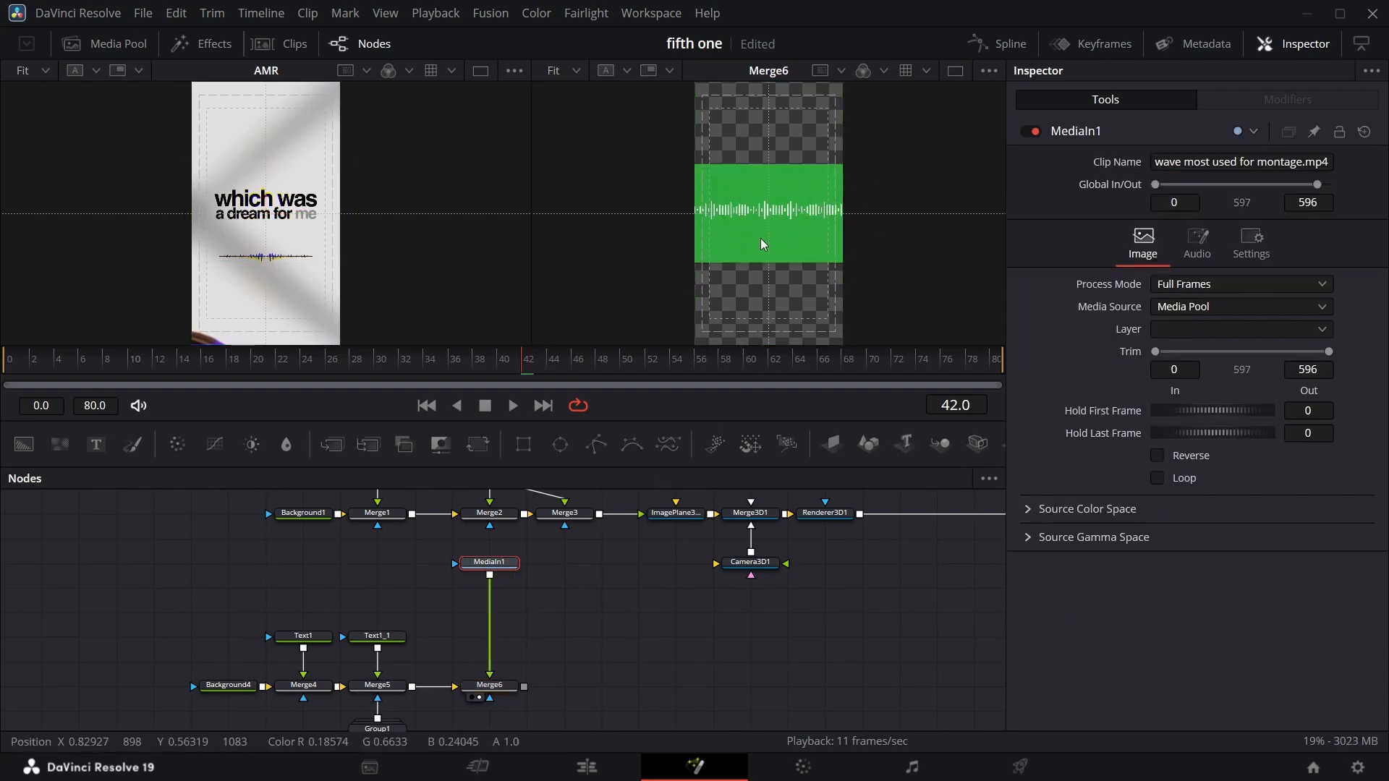
Insert a Delta Keyer after the waveform clip and pick the green background to key it out.
mouse_move(504, 568)
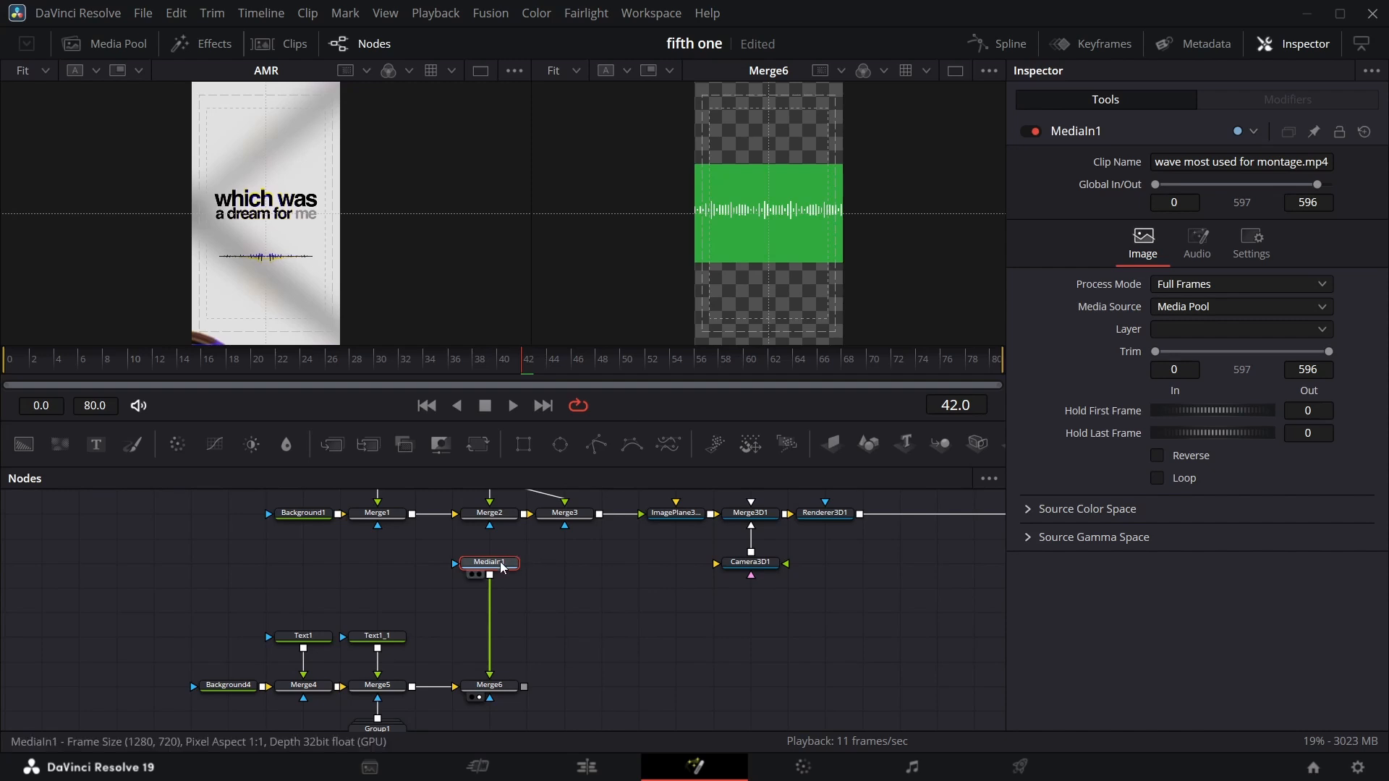
key(shift+space)
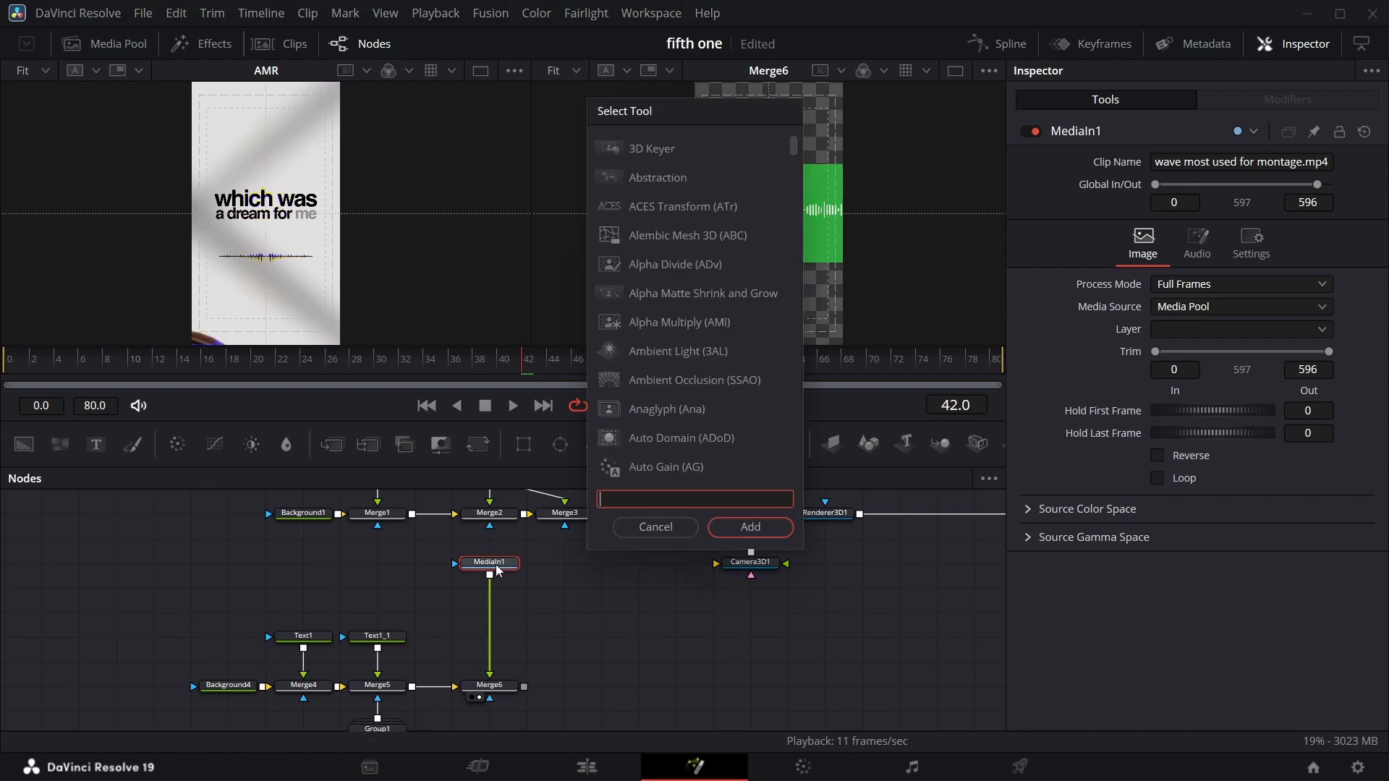
text(3dkey)
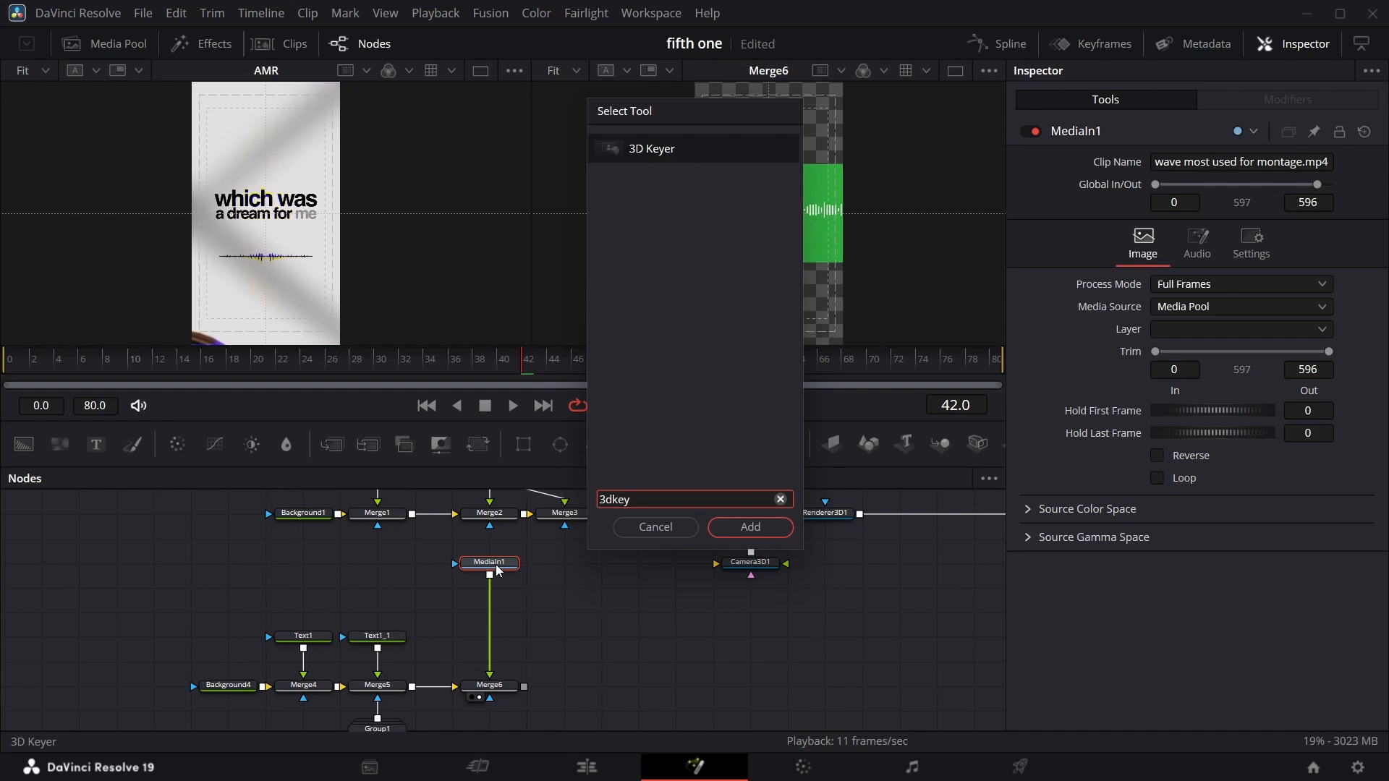
key(Return)
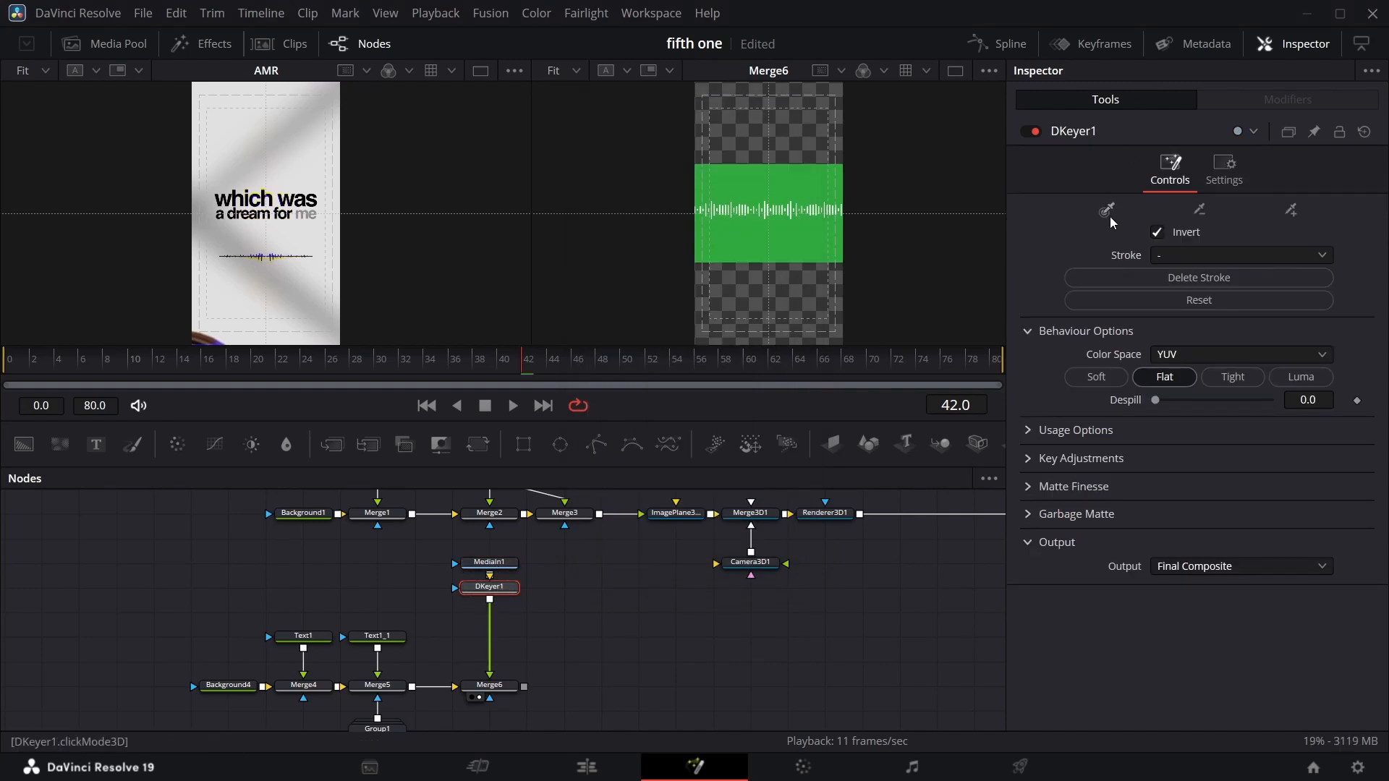
click(796, 206)
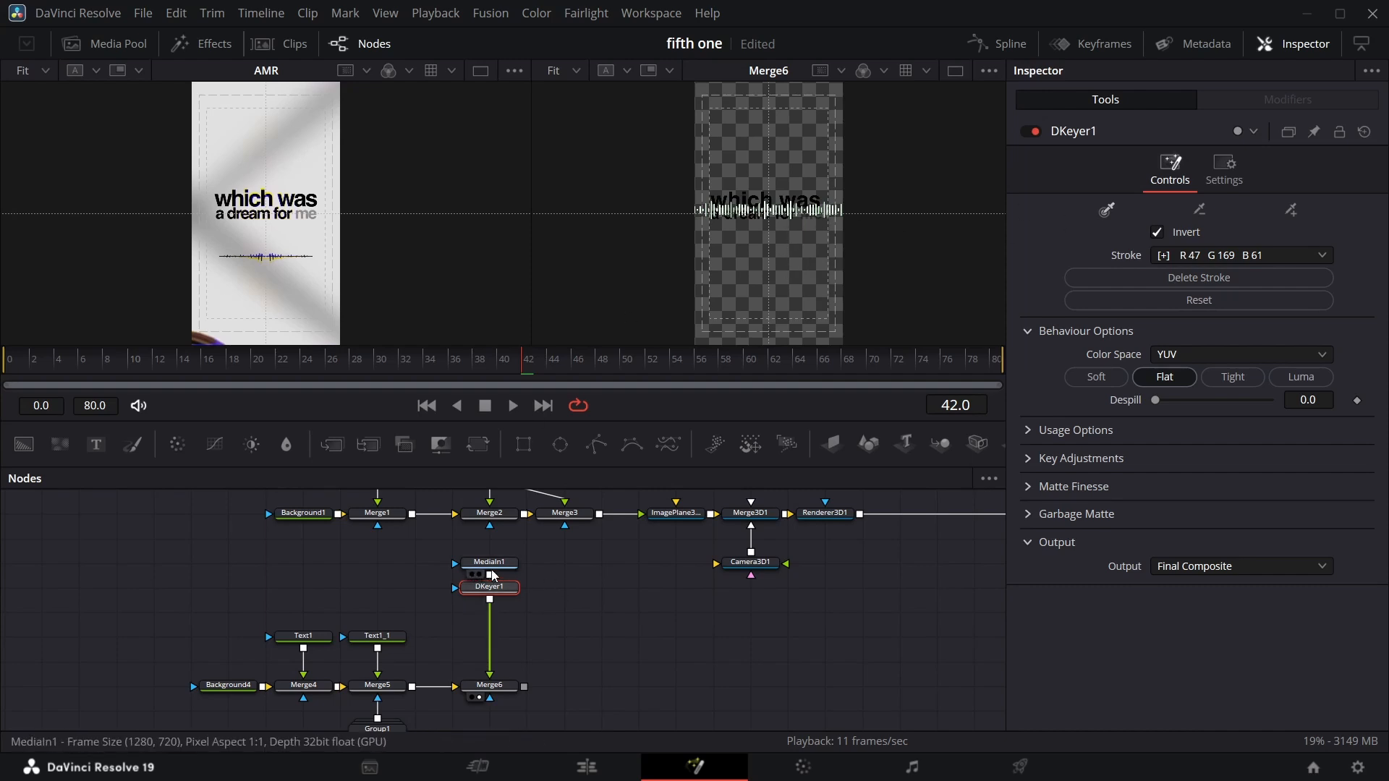
Add a Background node over the keyed waveform and set the new merge's operator to In to tint it.
drag(459, 553, 511, 575)
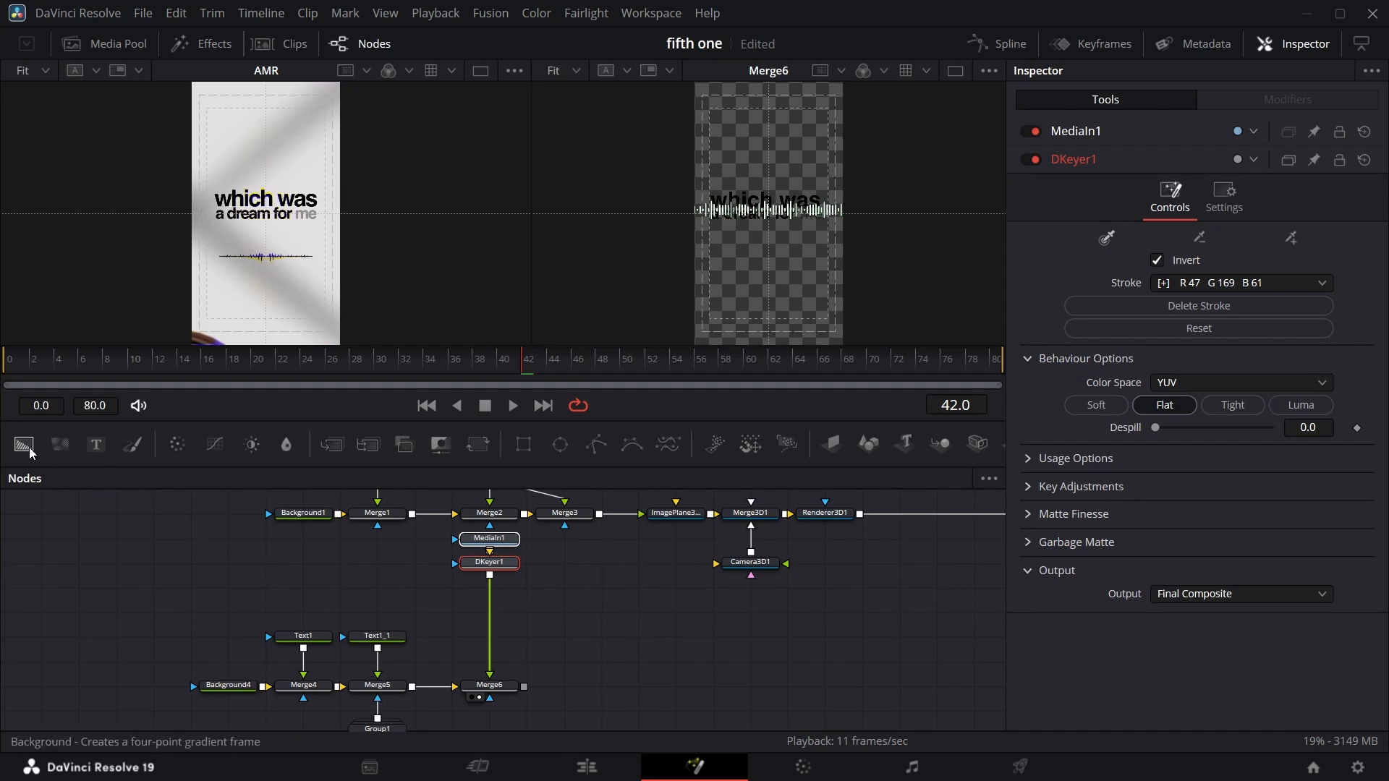
drag(327, 450, 355, 465)
drag(23, 444, 490, 576)
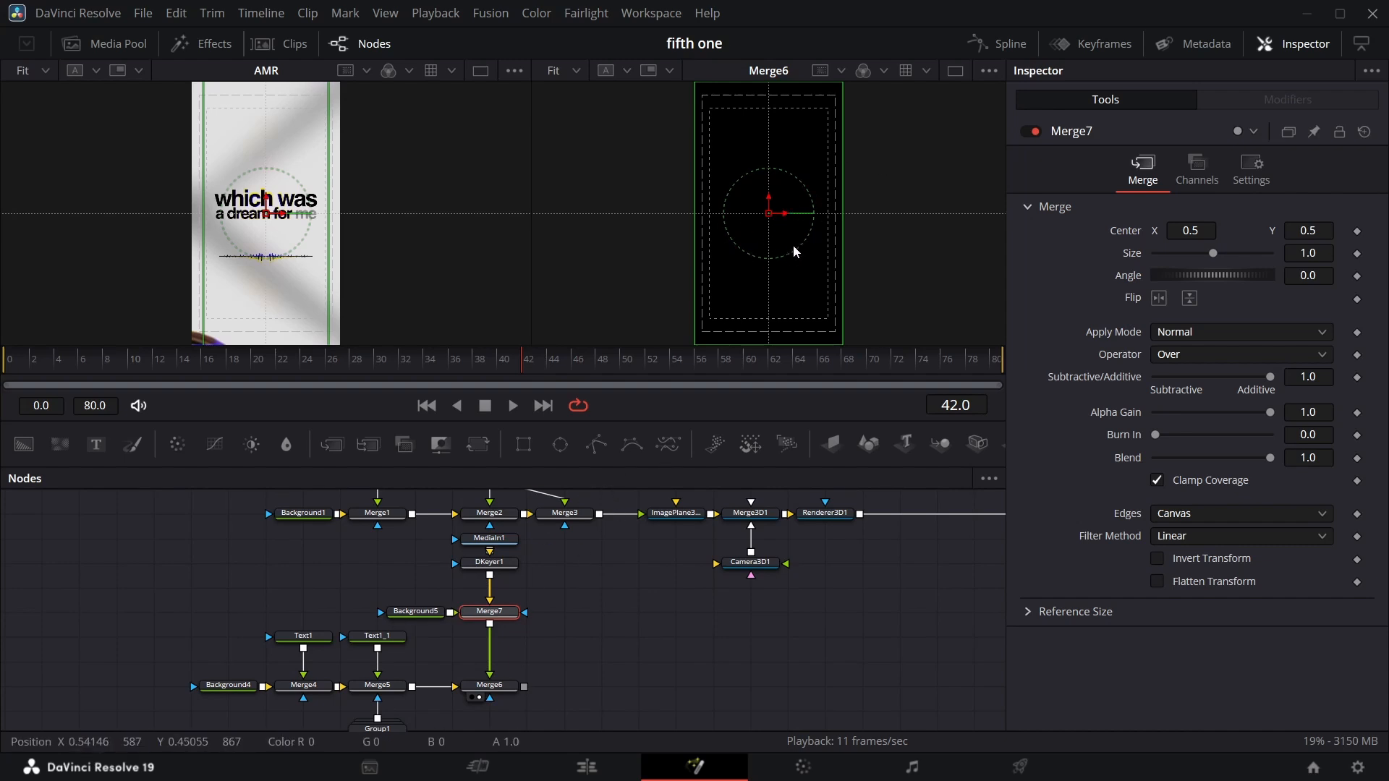
click(1189, 299)
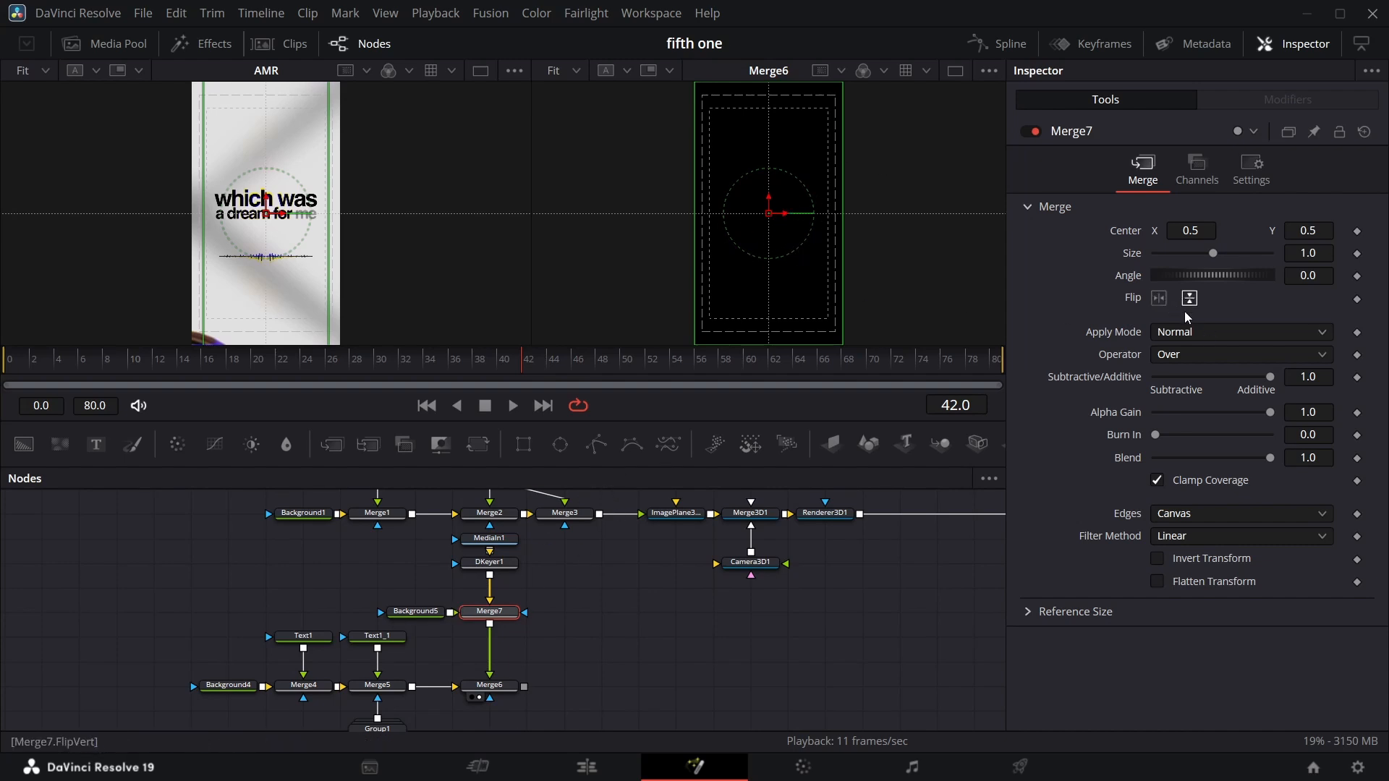
click(1297, 355)
click(1231, 399)
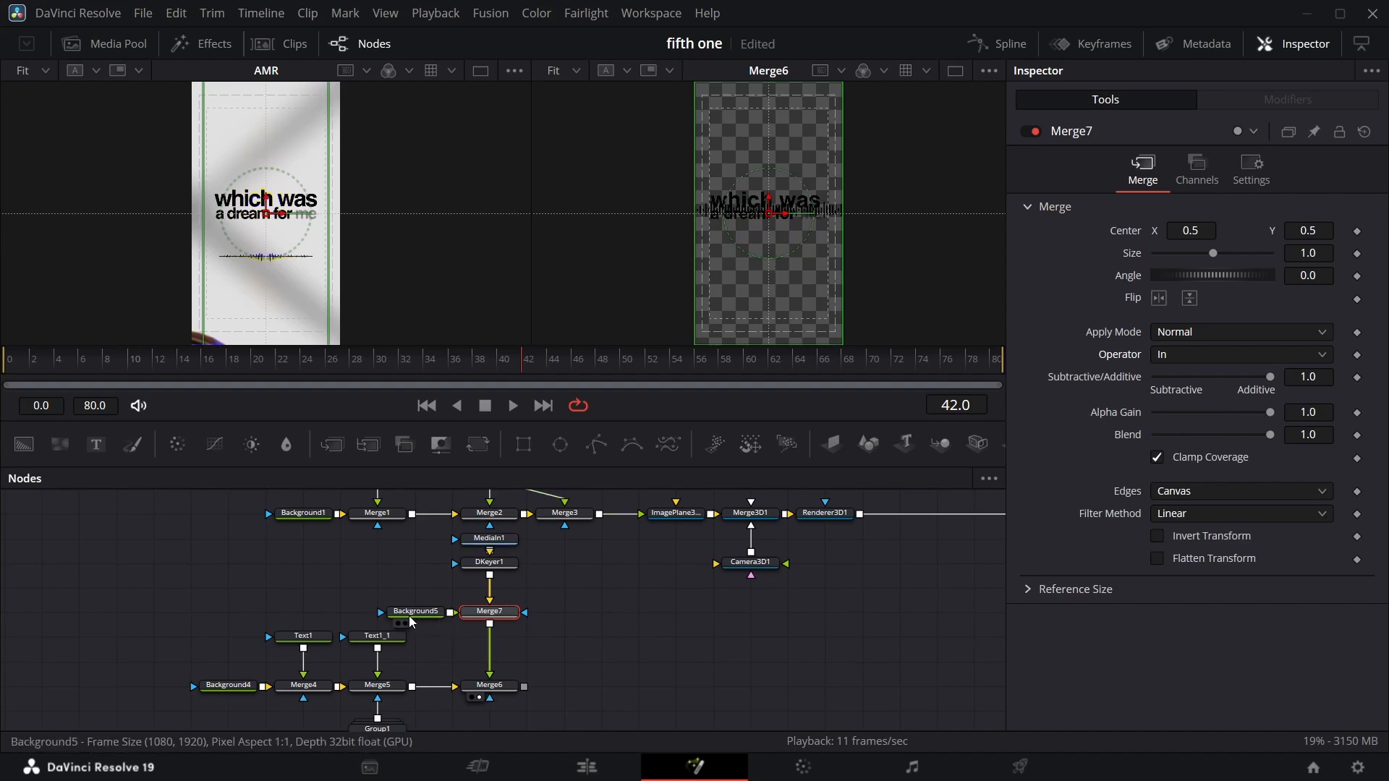
Rename the waveform MediaIn node to wave.
click(490, 539)
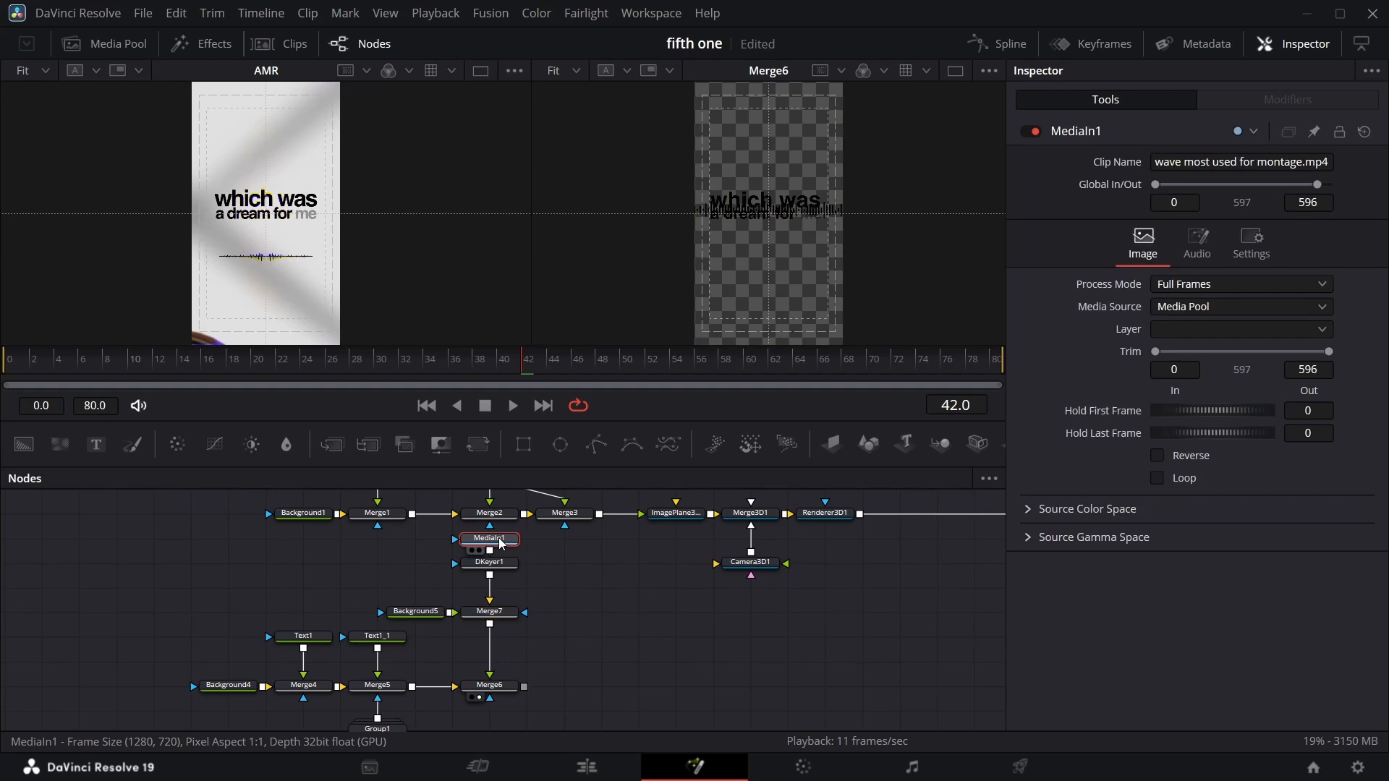
key(F2)
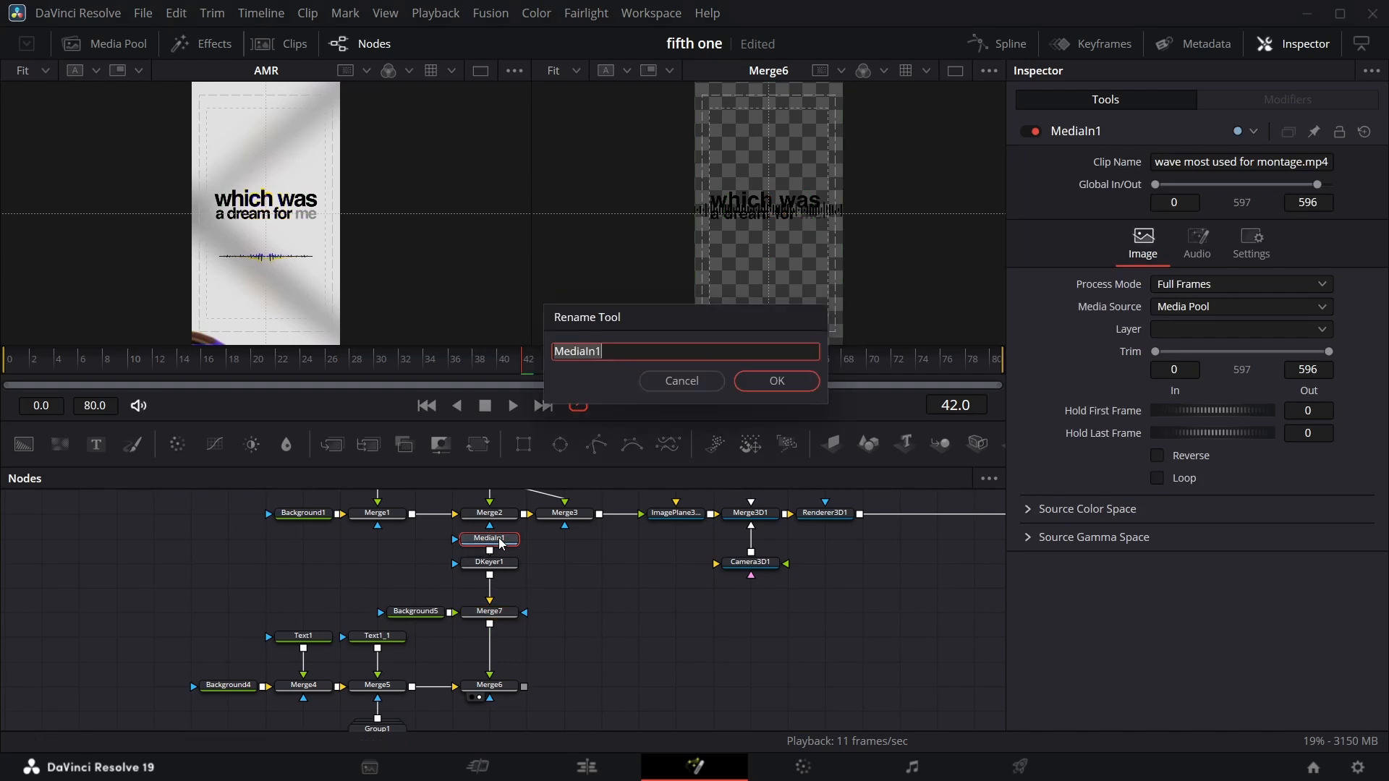
text(wave)
click(773, 381)
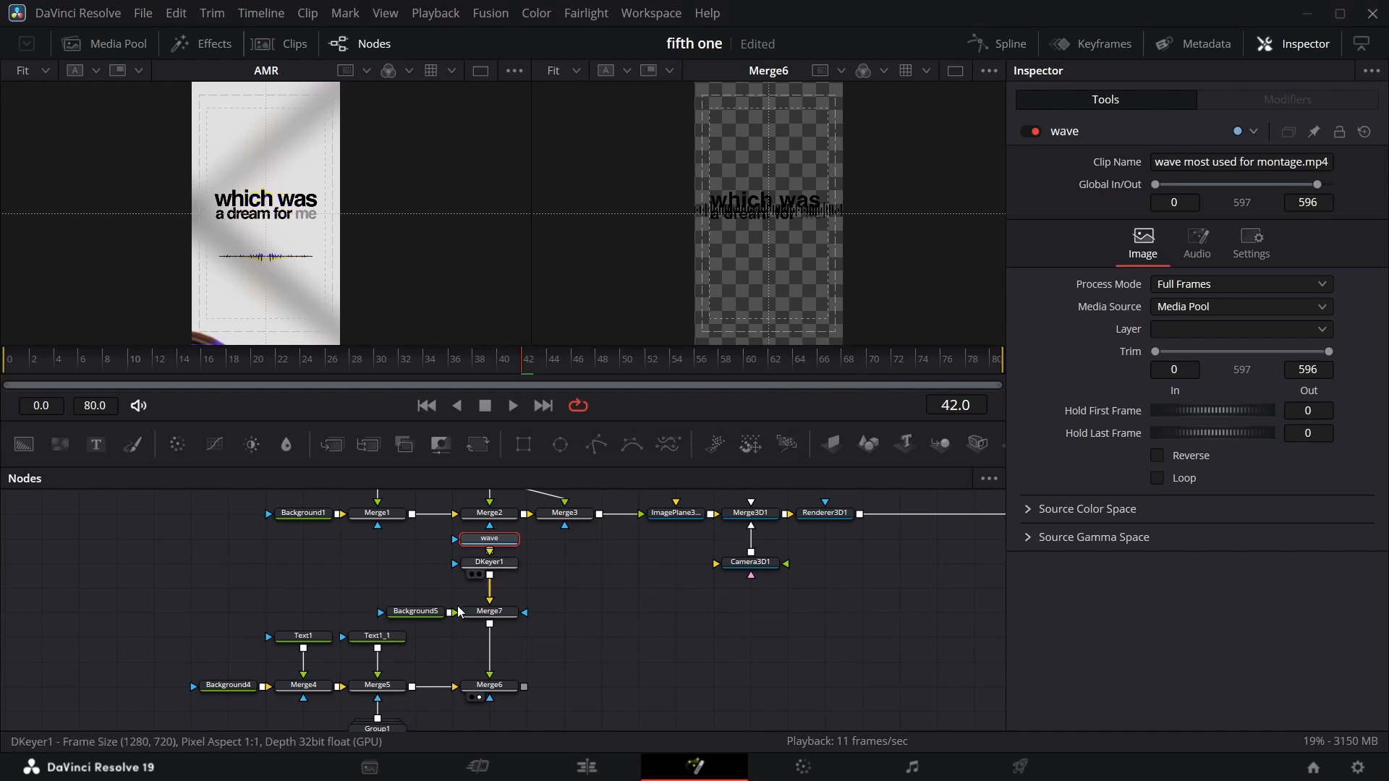
Insert a Transform after the tinted waveform, setting Center Y to 0.087 and Size to 0.708.
ctrl+click(482, 565)
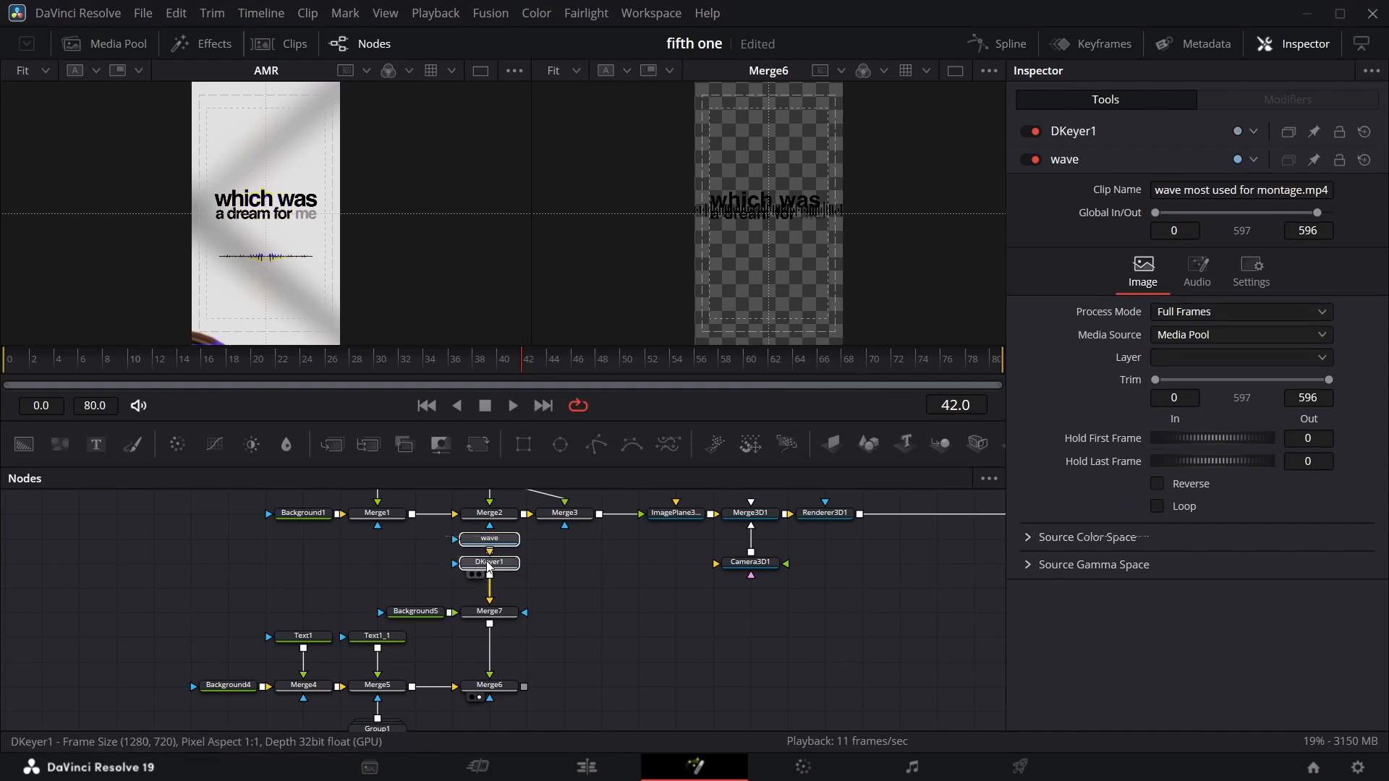
drag(487, 563, 487, 589)
drag(483, 449, 499, 659)
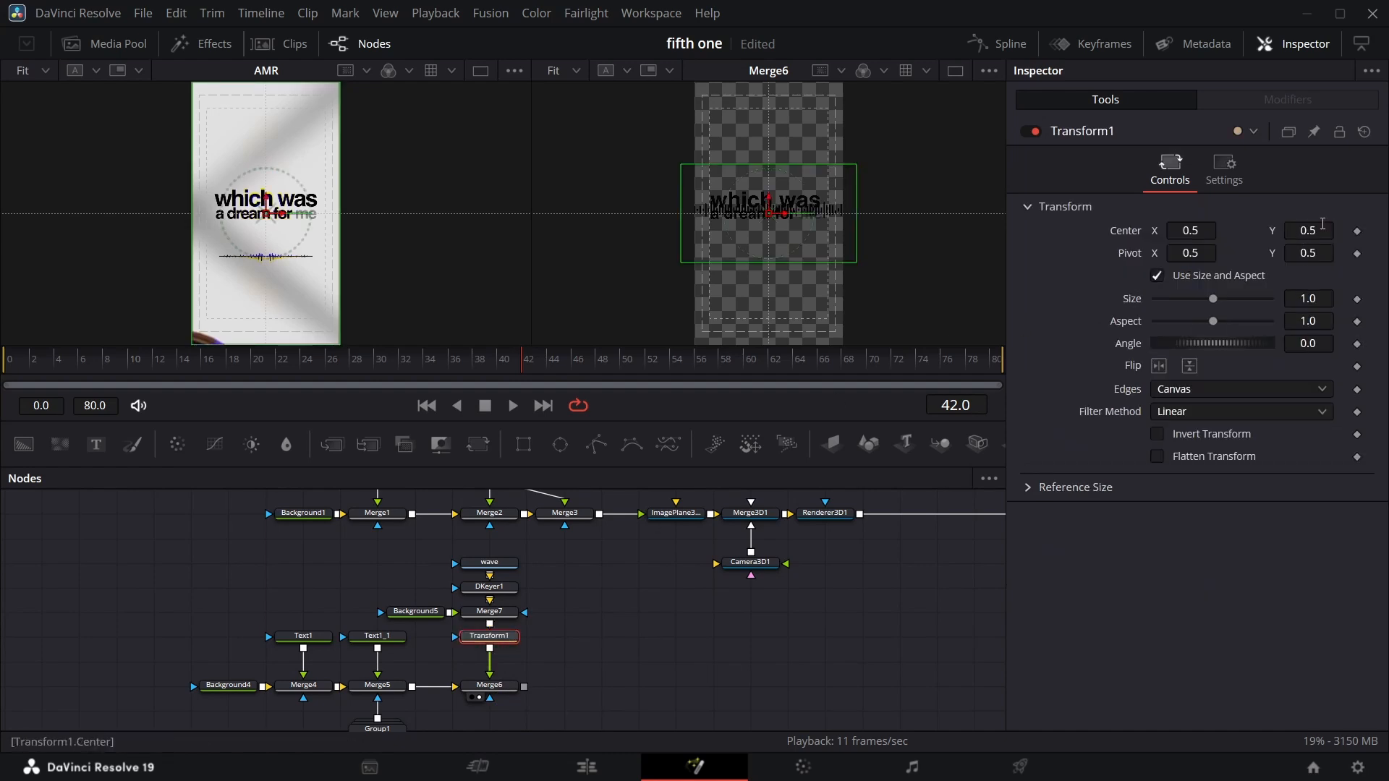
drag(1322, 225, 1223, 227)
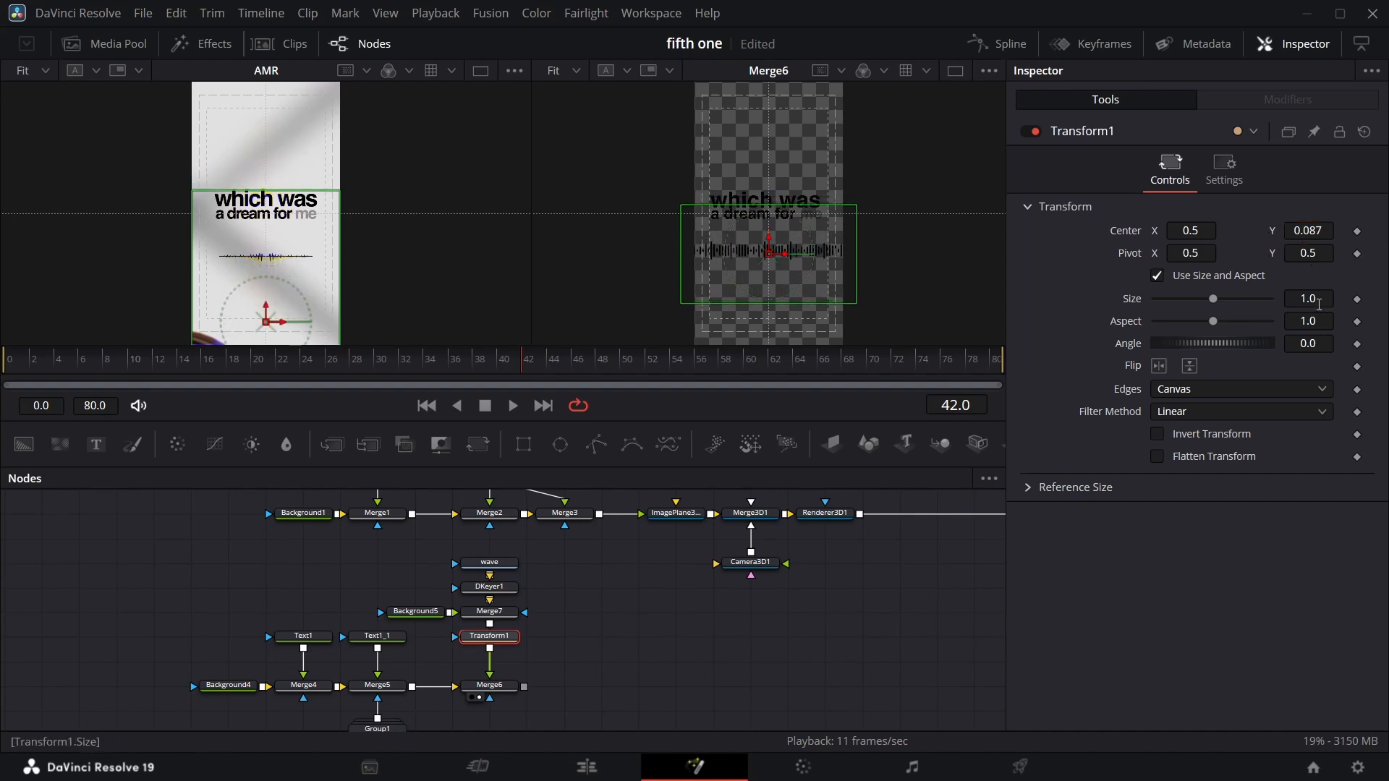
drag(1319, 304, 1249, 304)
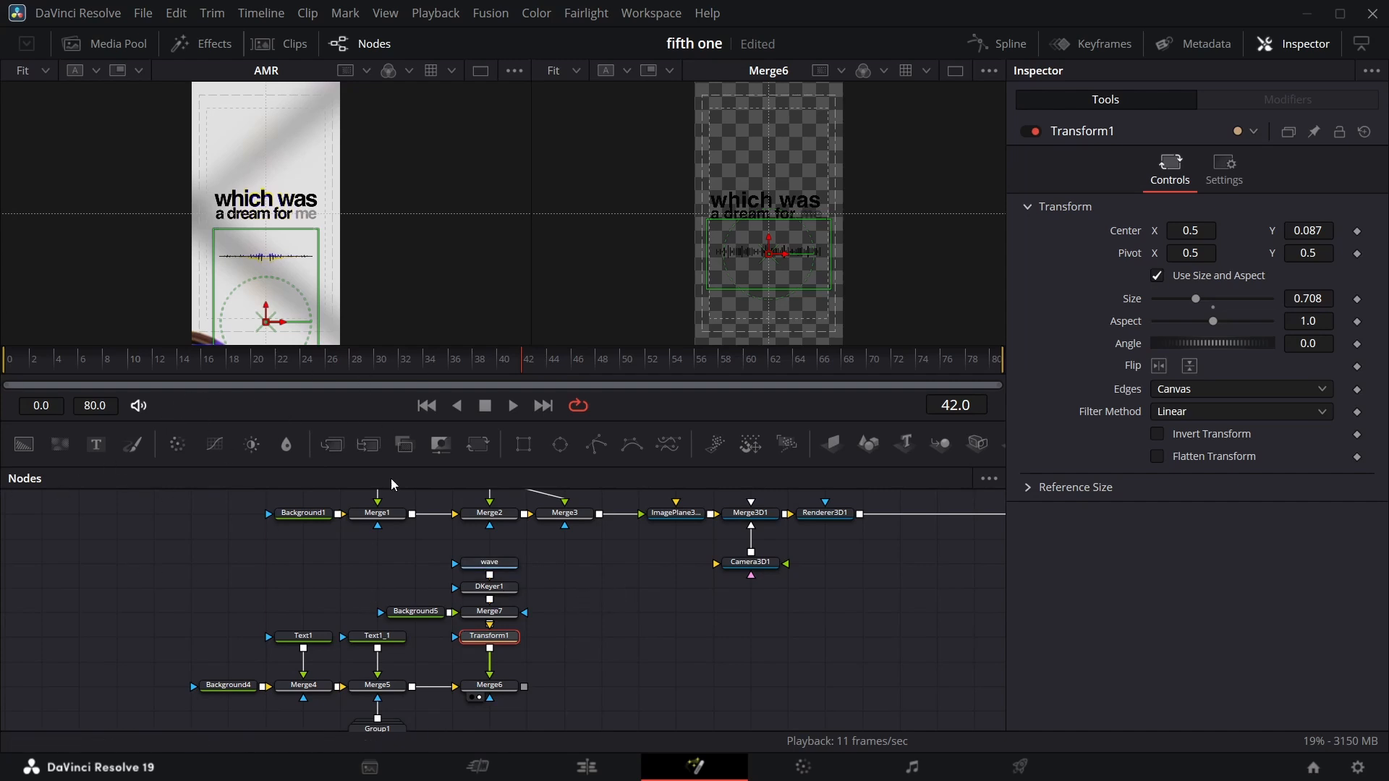
Add a Rectangle node as the mask of the waveform's merge node.
drag(519, 373, 262, 382)
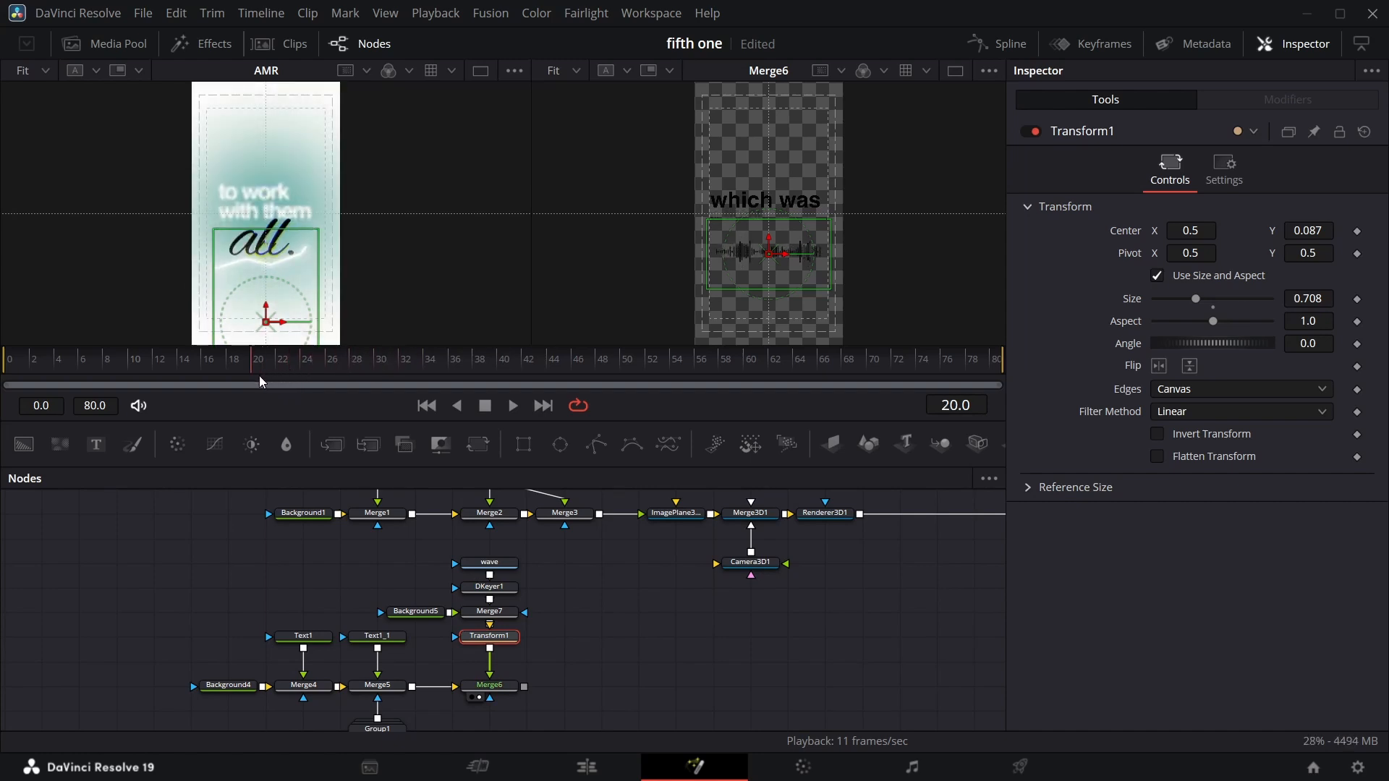
scroll(511, 618, down, 2)
drag(523, 444, 491, 682)
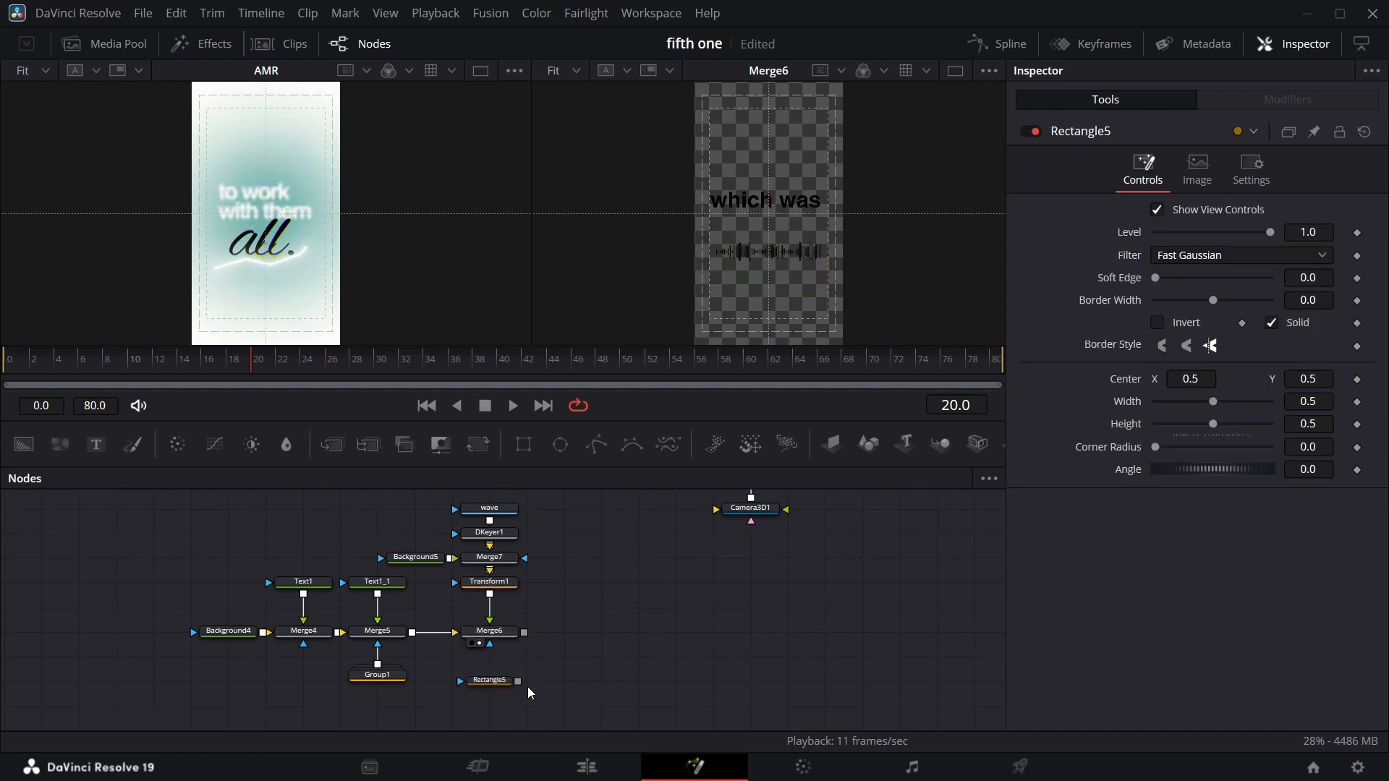
drag(518, 681, 483, 635)
click(506, 680)
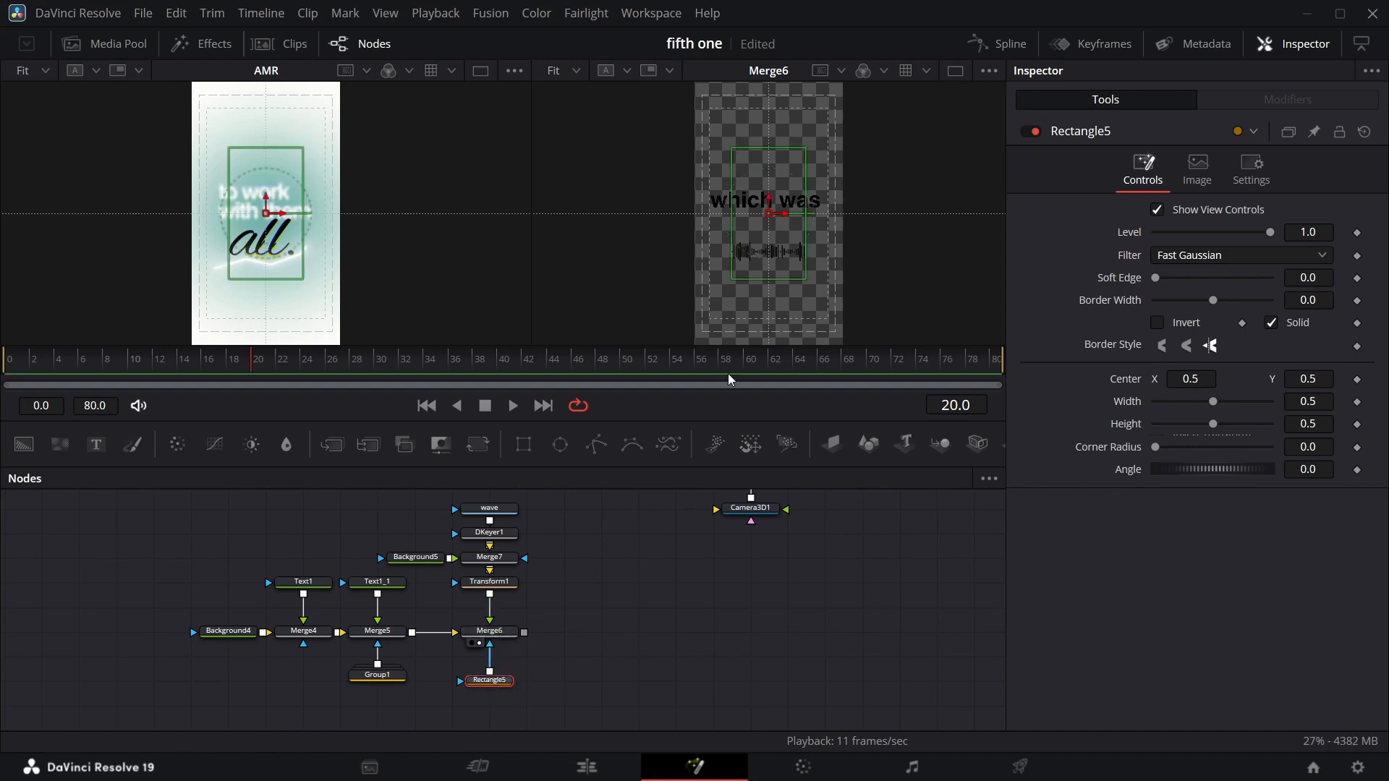
Keyframe the mask rectangle's Width to animate from 0 at frame 19 to 1.0 at frame 35.
drag(808, 261, 786, 261)
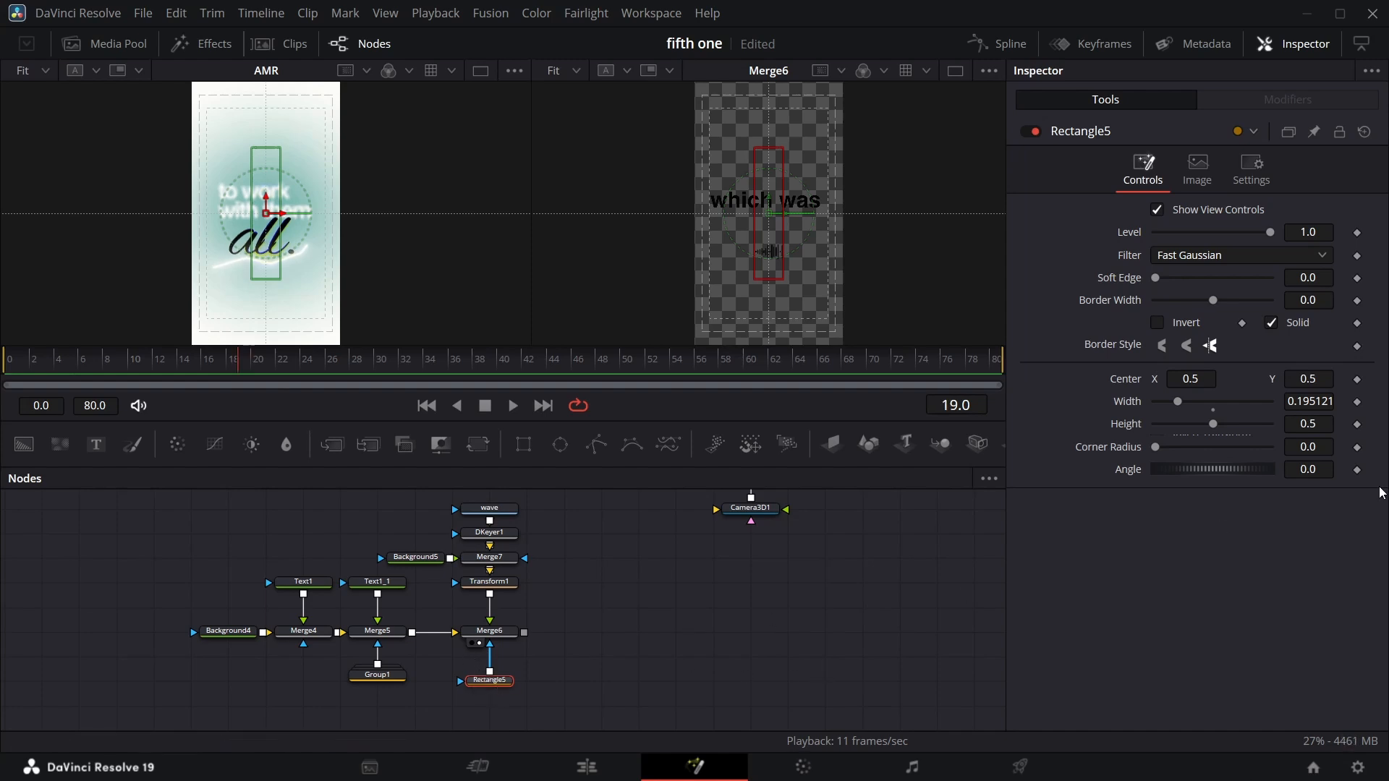
click(1357, 402)
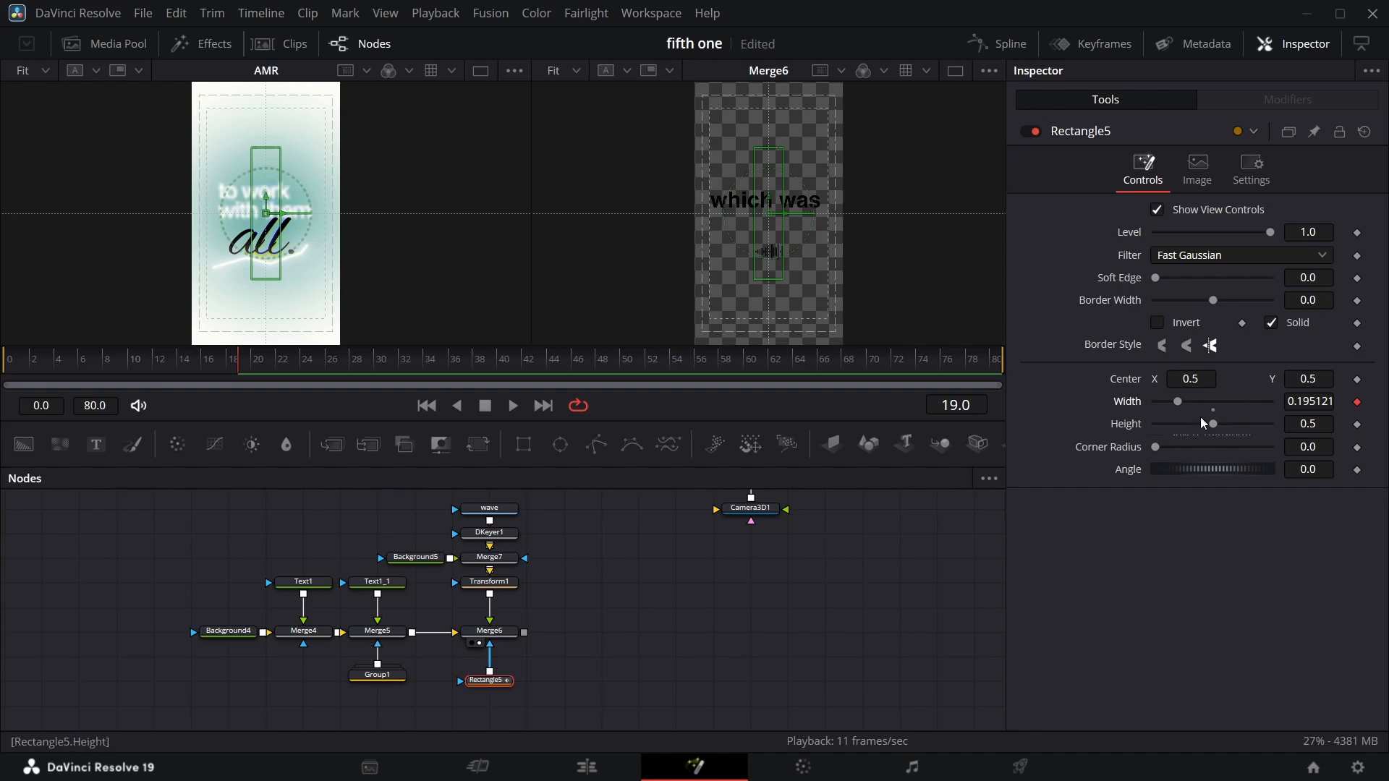
drag(1175, 406, 1053, 409)
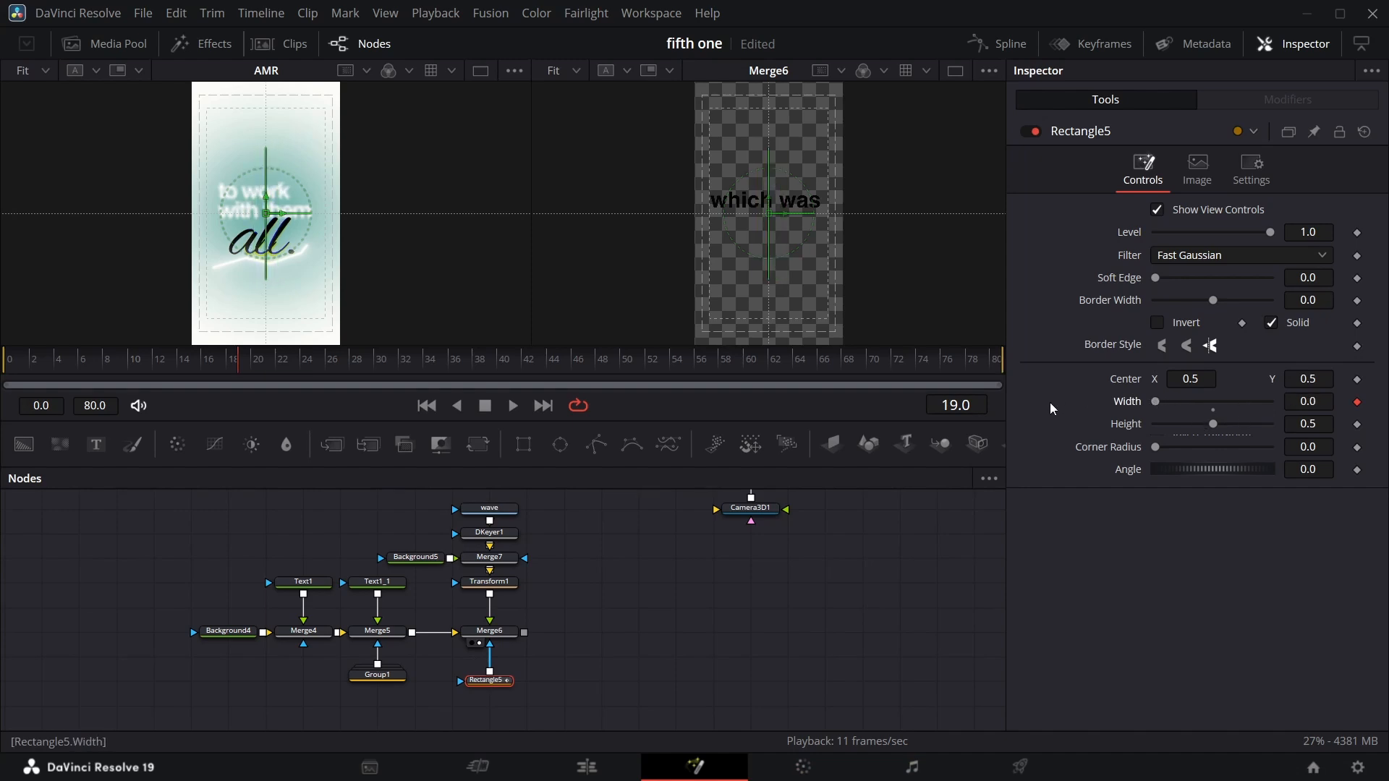
key(space)
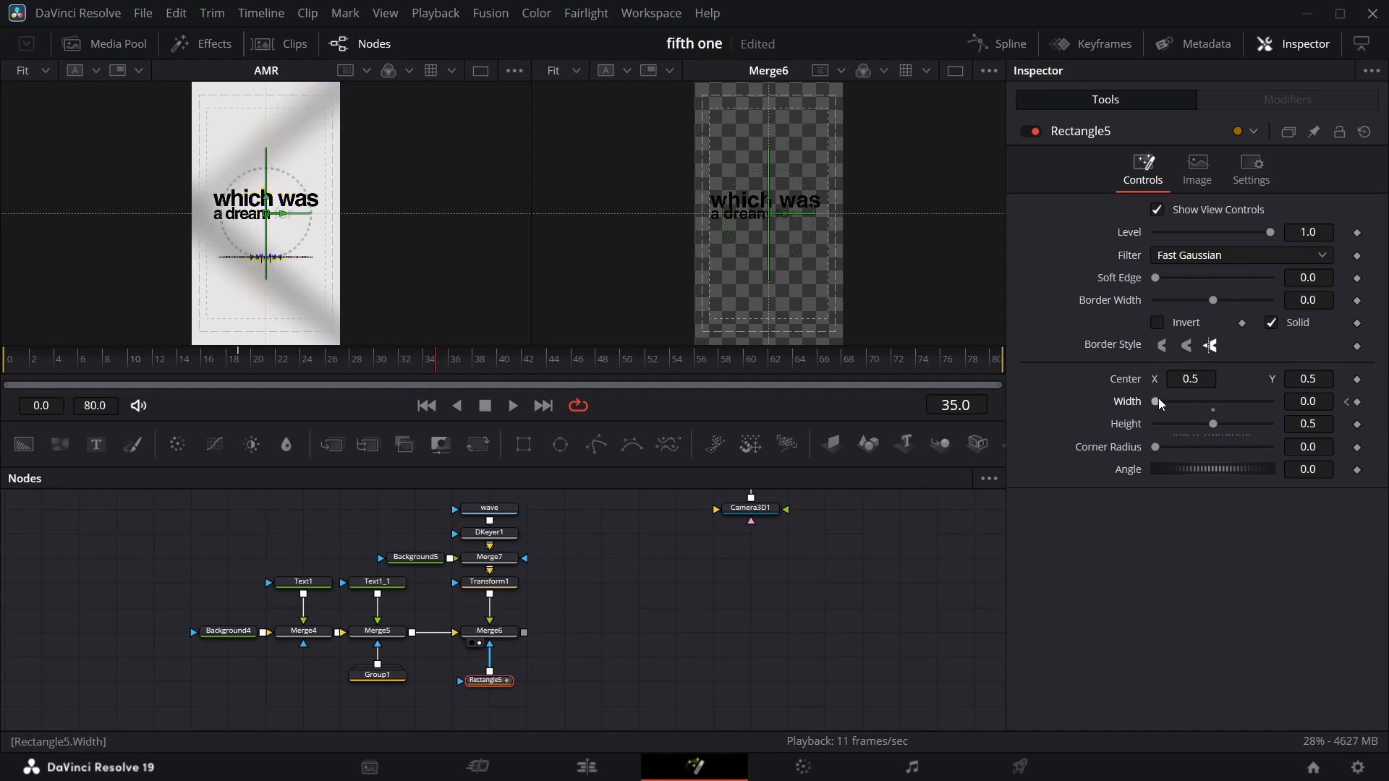
drag(1160, 403, 1273, 402)
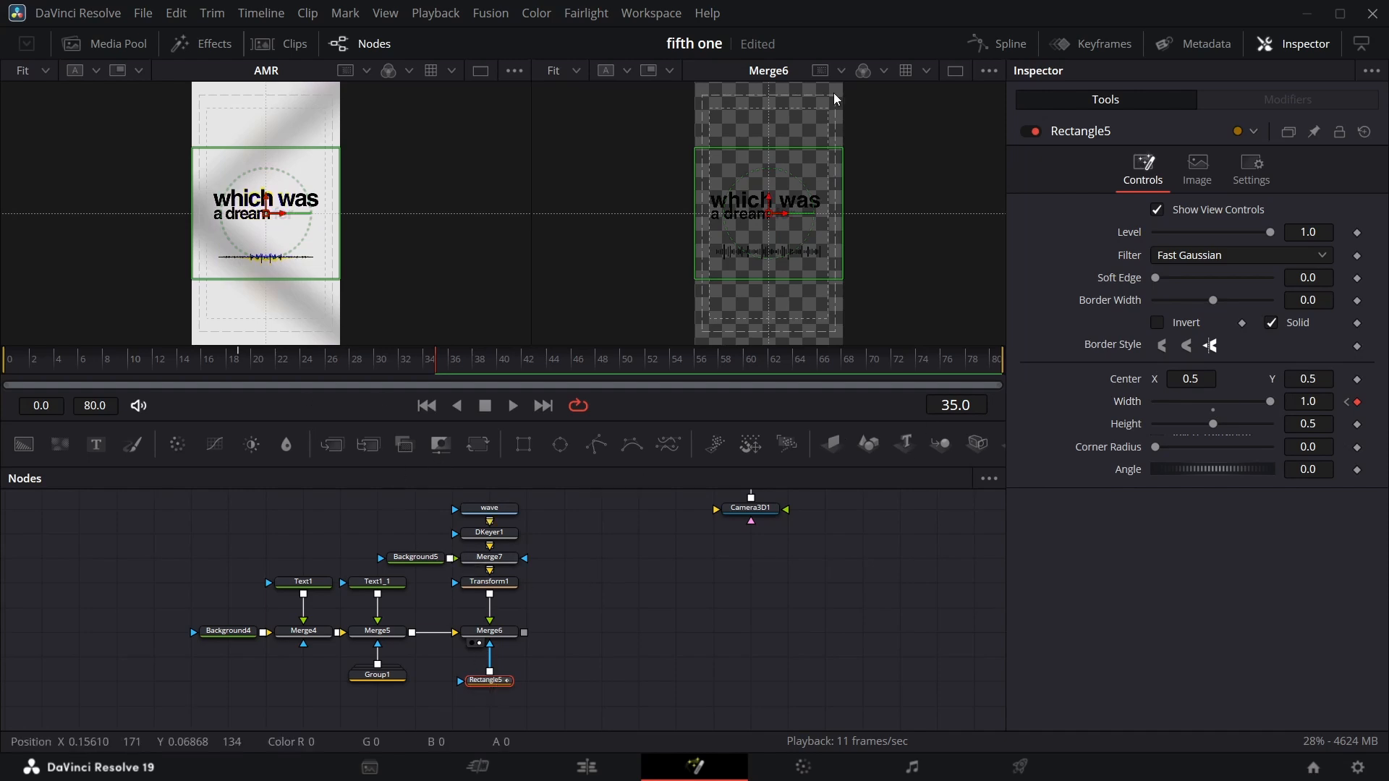
Smooth the Width animation curve in the Spline editor and lengthen its ease-in handle.
click(1004, 35)
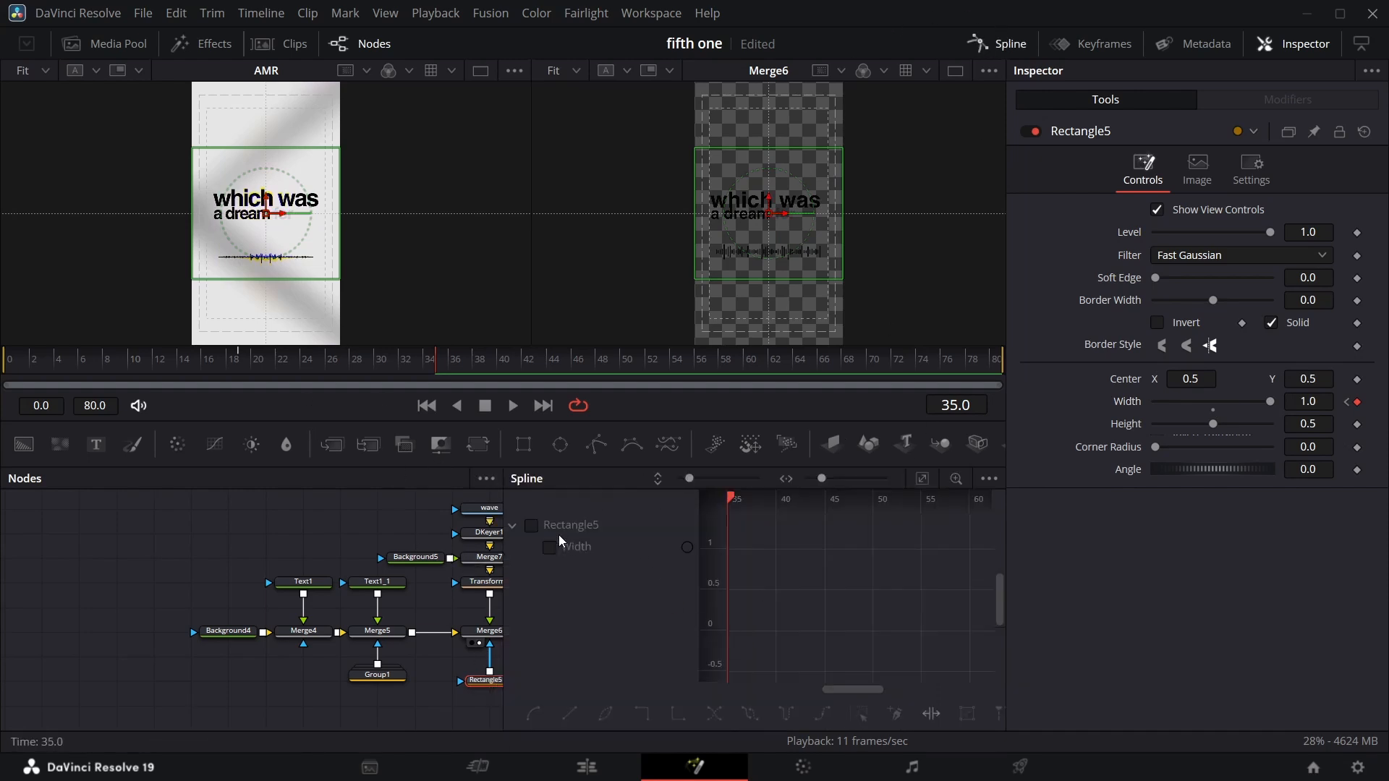
click(534, 527)
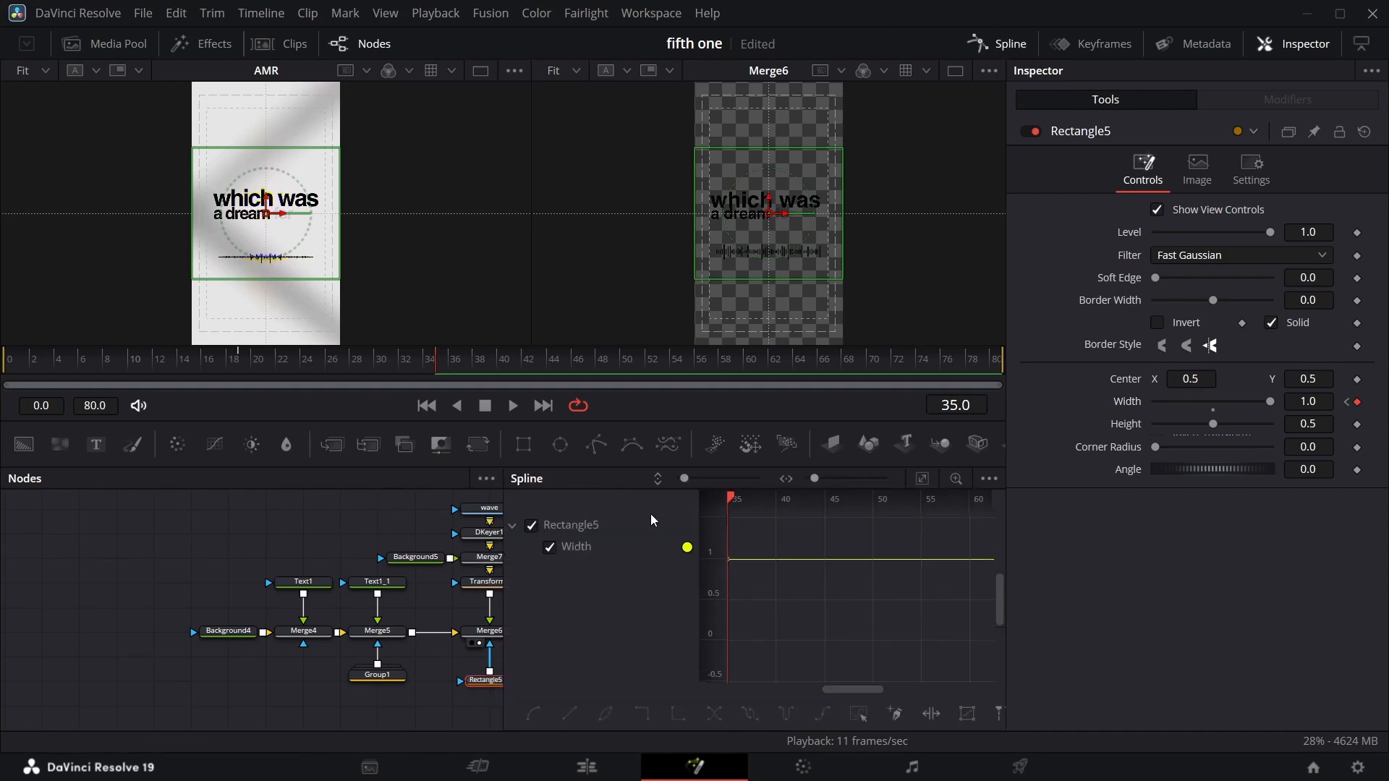
click(922, 478)
click(858, 706)
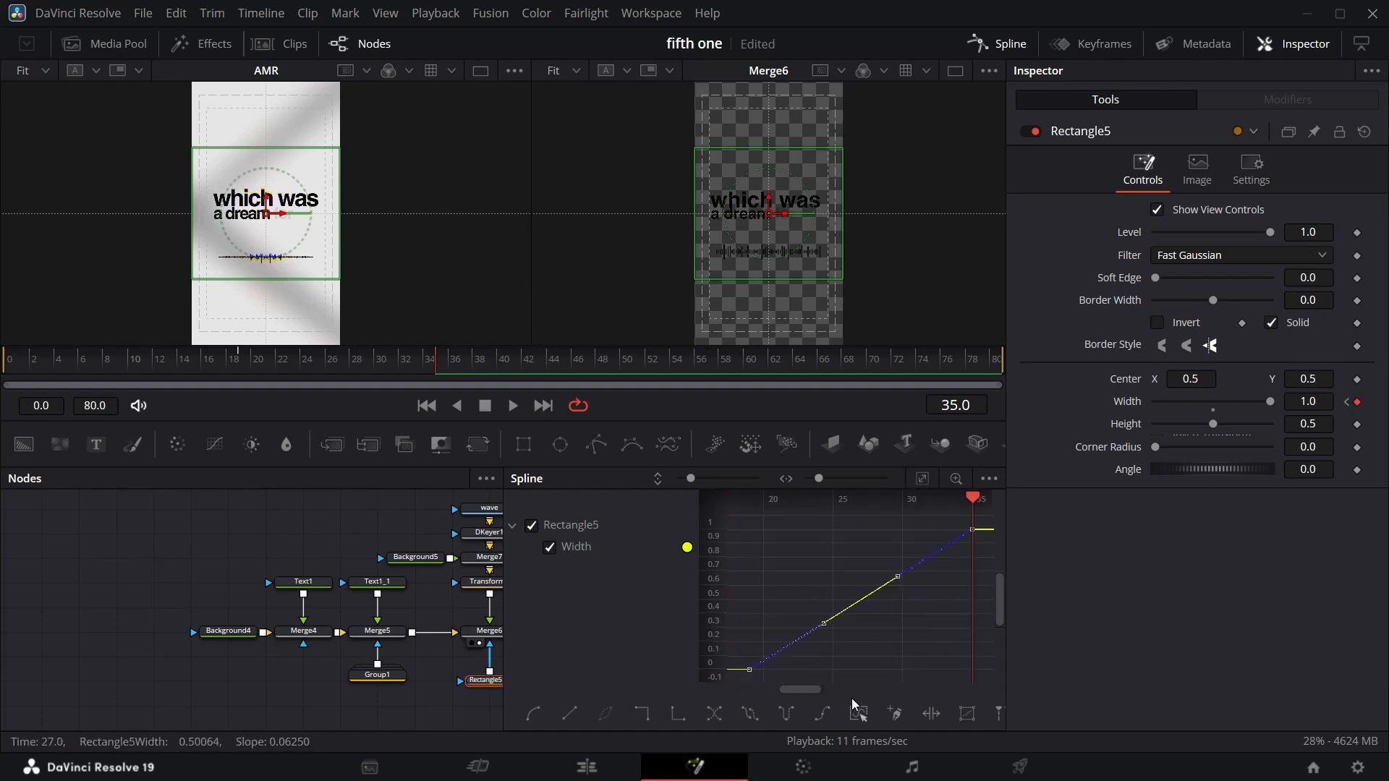
right_click(807, 584)
click(792, 568)
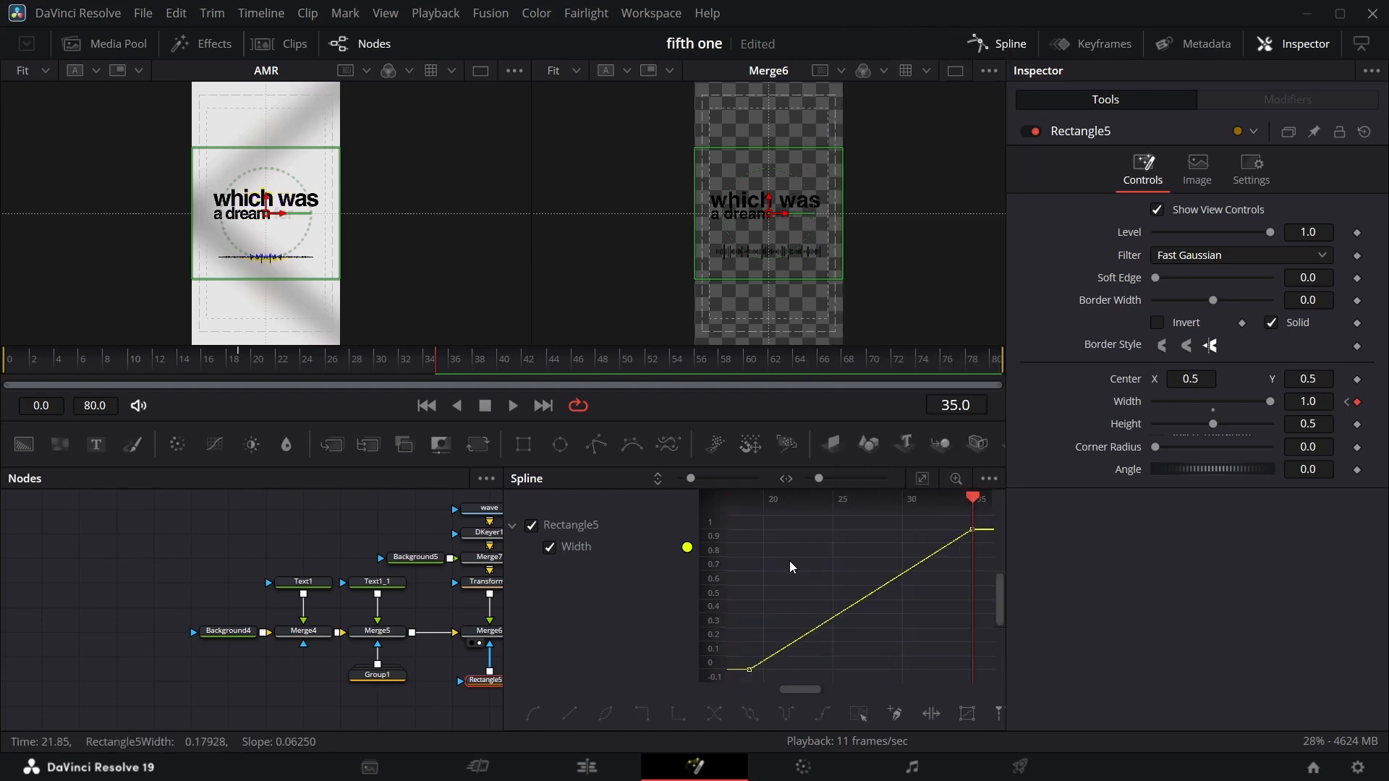
click(859, 713)
key(shift+s)
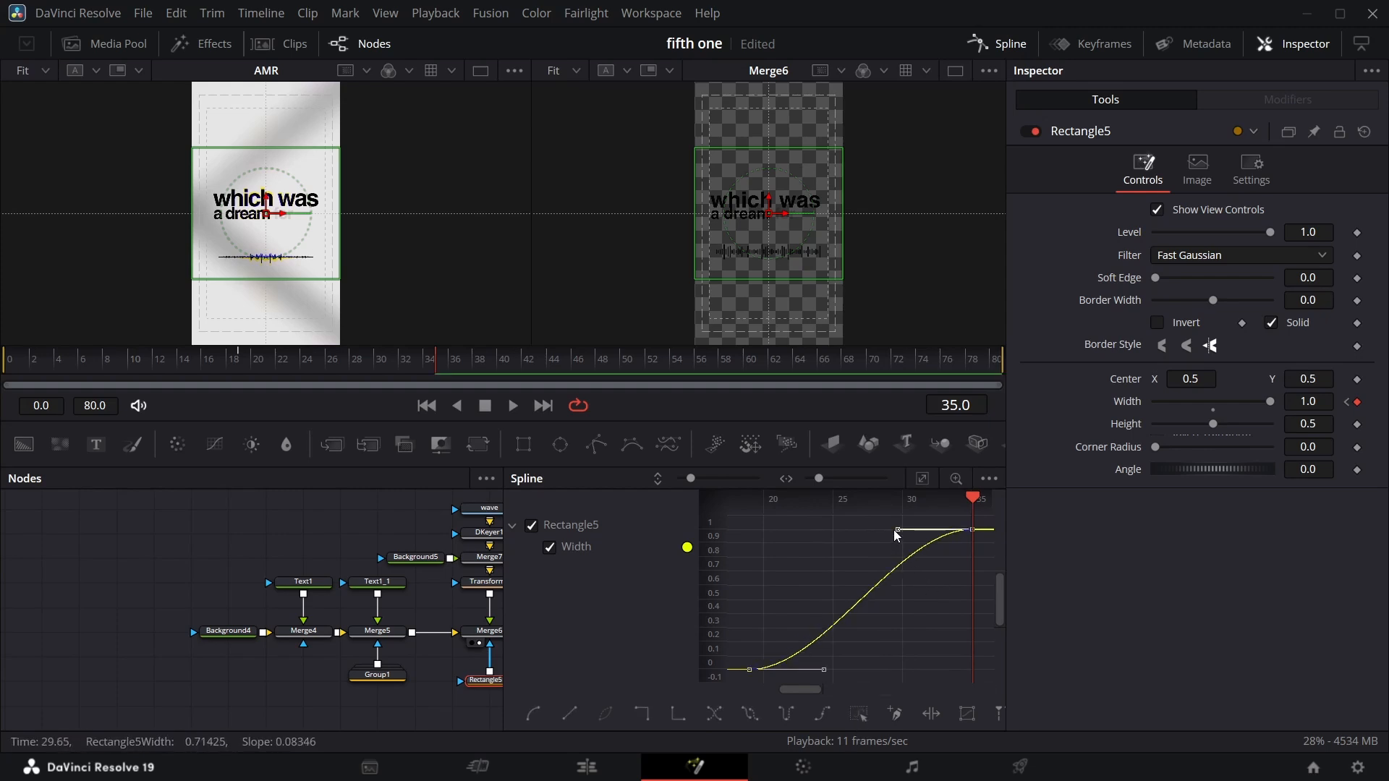
drag(898, 530, 800, 544)
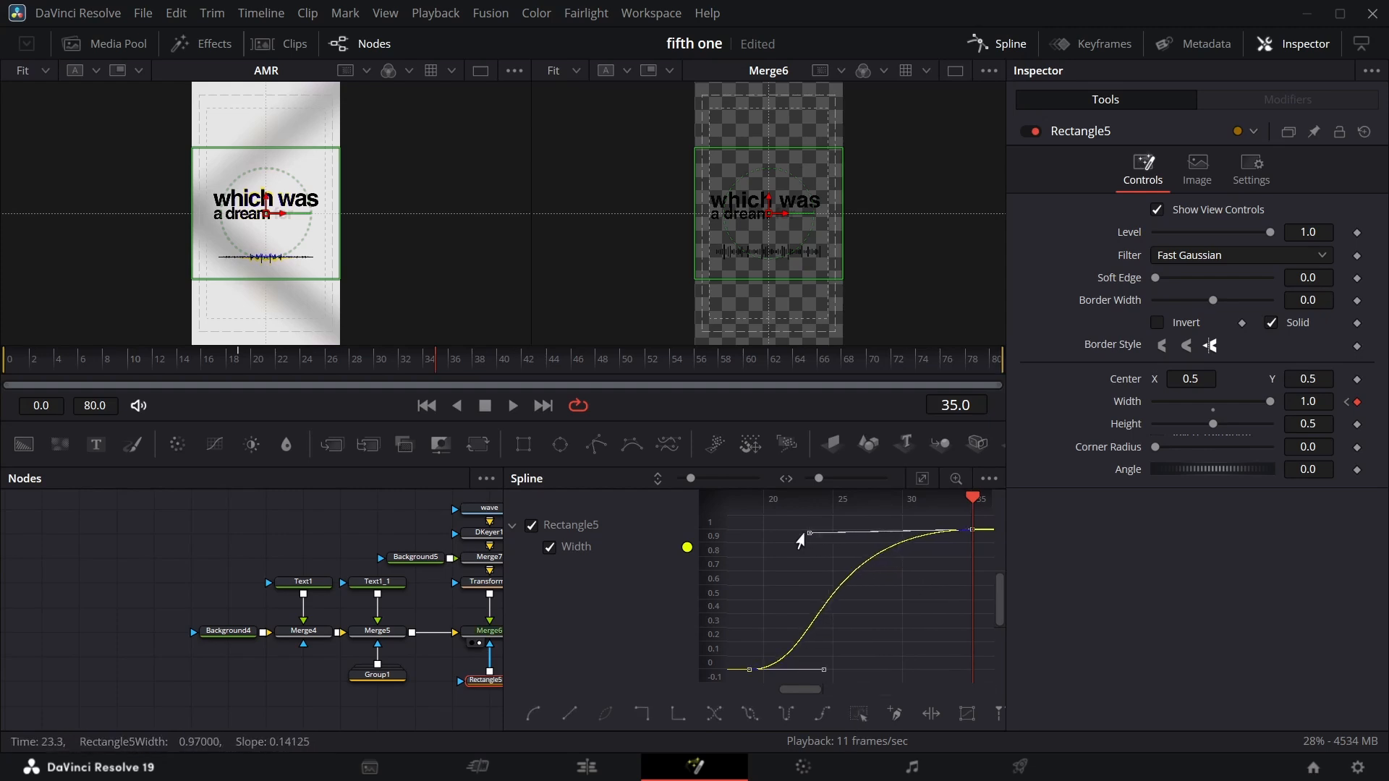
click(997, 45)
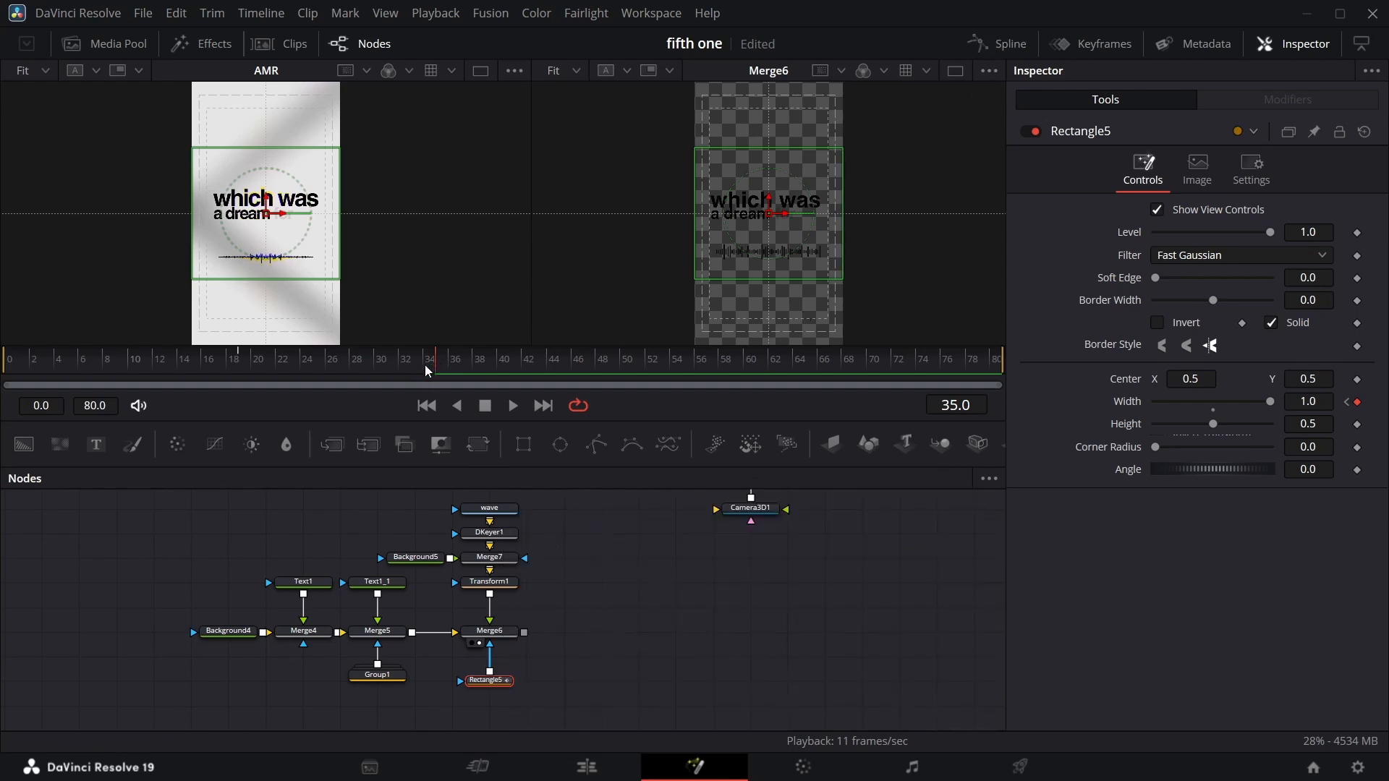
Add an Image Plane 3D after the waveform's merge node and connect it into Merge3D1.
drag(427, 370, 236, 393)
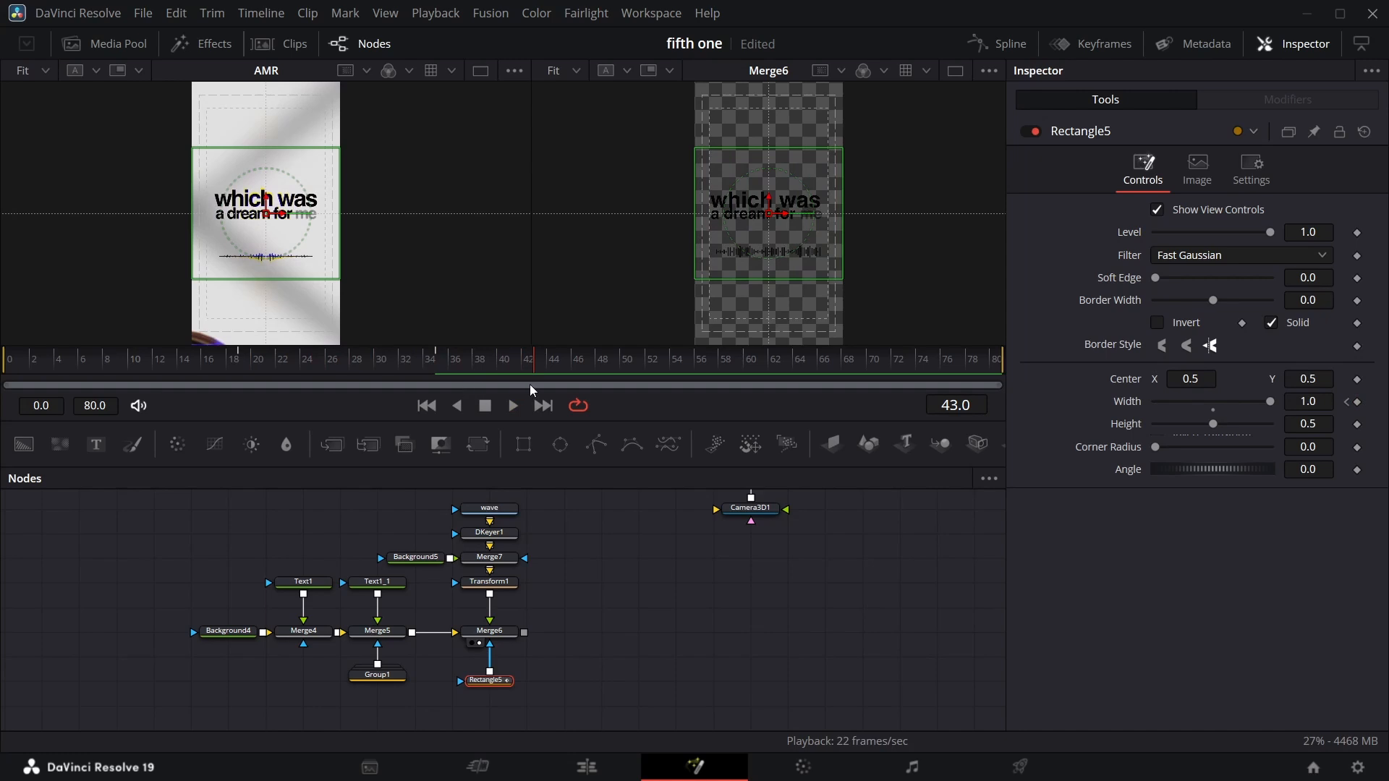
drag(831, 444, 615, 640)
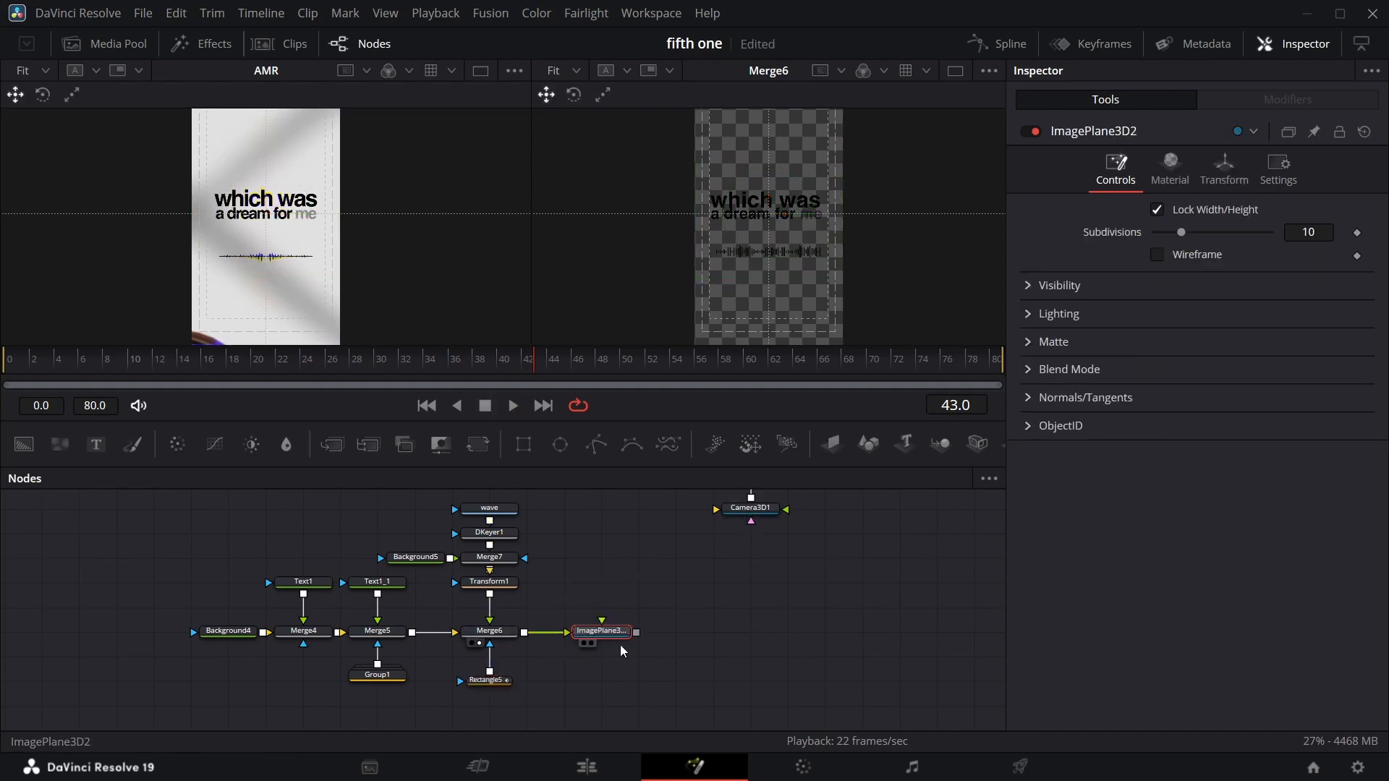
scroll(644, 623, up, 3)
drag(638, 685, 745, 519)
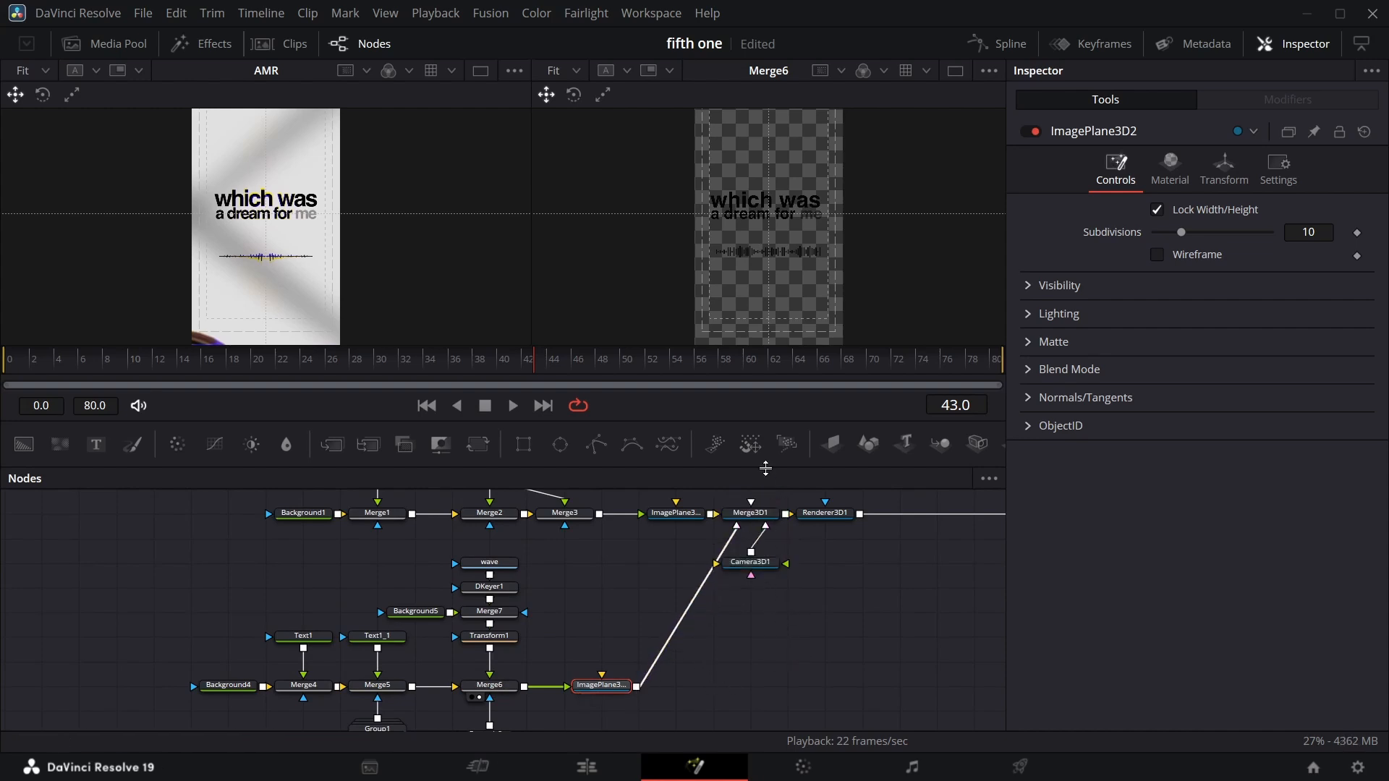
Move the Camera3D1 node above Merge3D1 and view the MediaOut1 output in the second viewer.
scroll(778, 593, up, 3)
scroll(756, 629, down, 2)
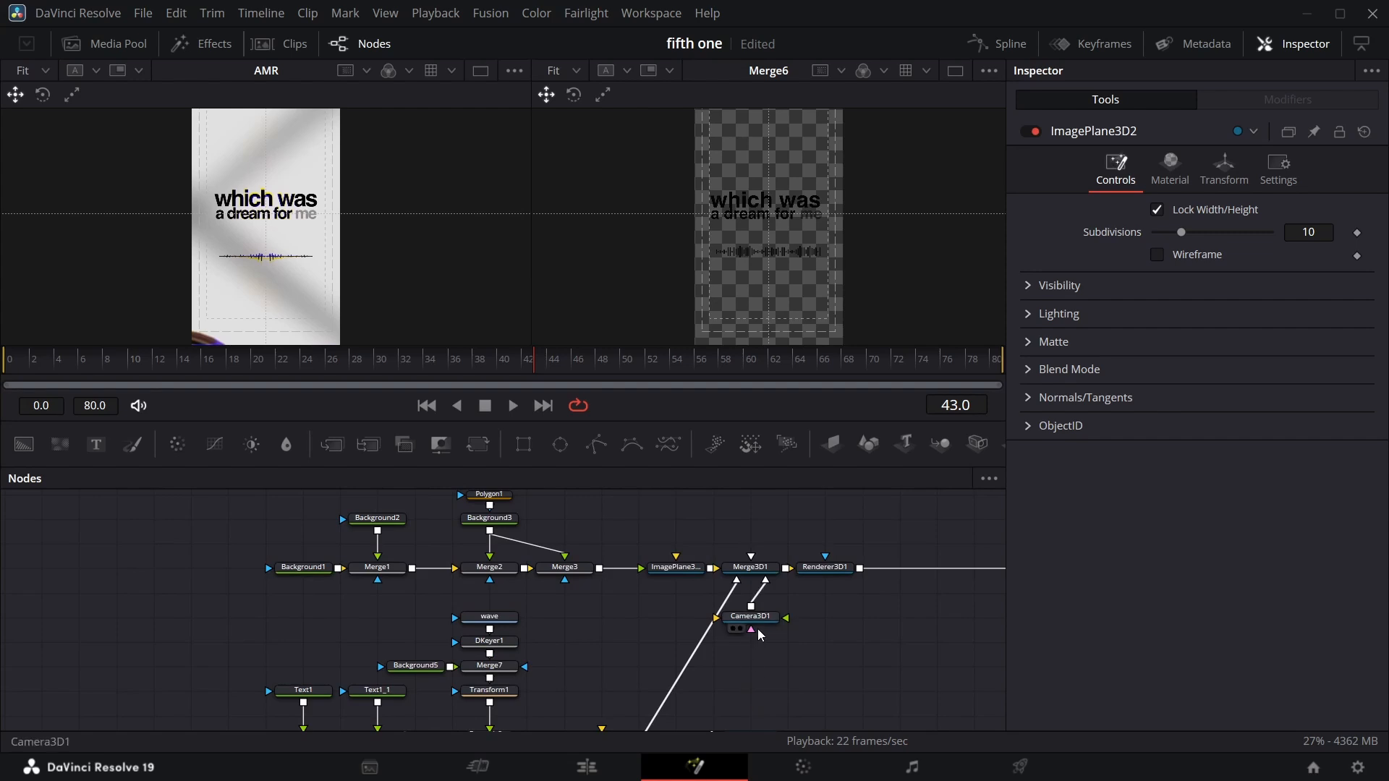
drag(756, 620, 774, 521)
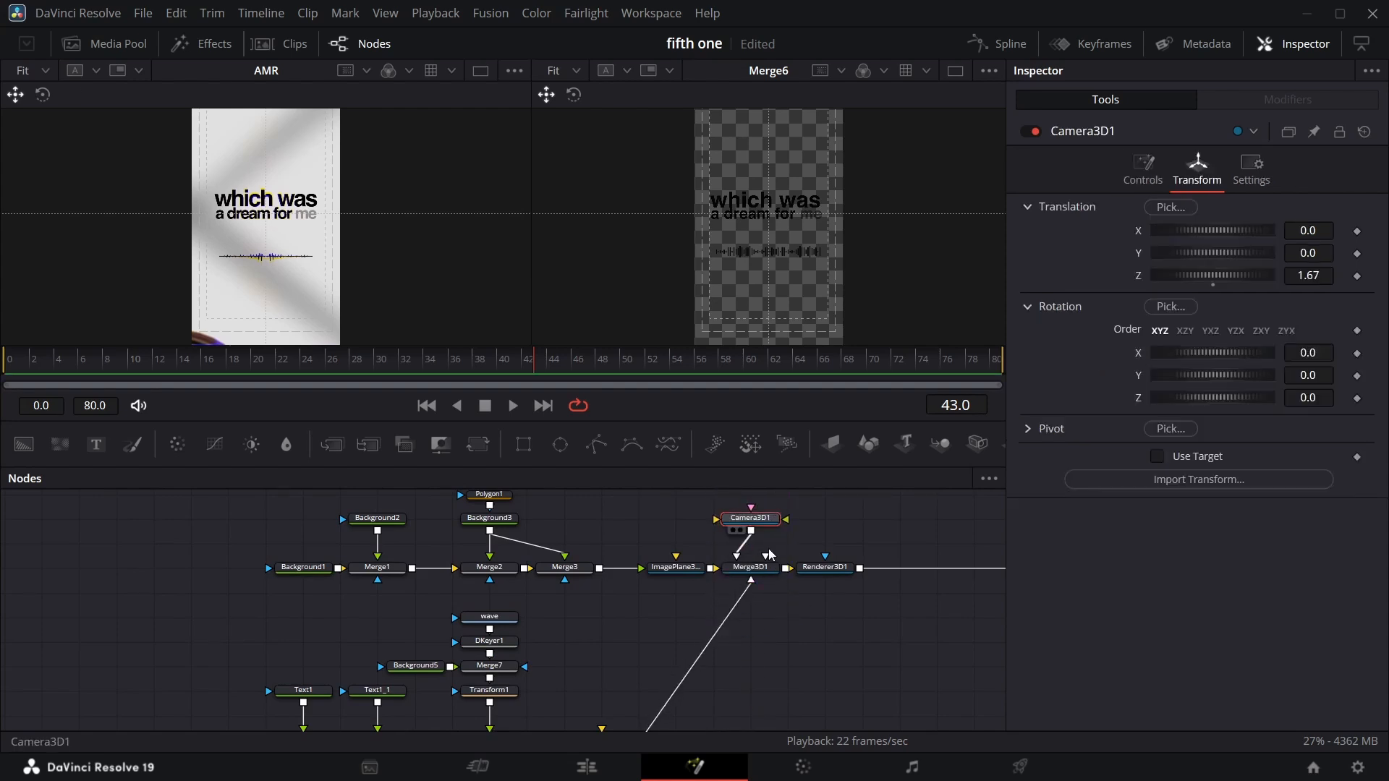
scroll(772, 579, up, 3)
scroll(807, 640, down, 3)
scroll(882, 624, right, 5)
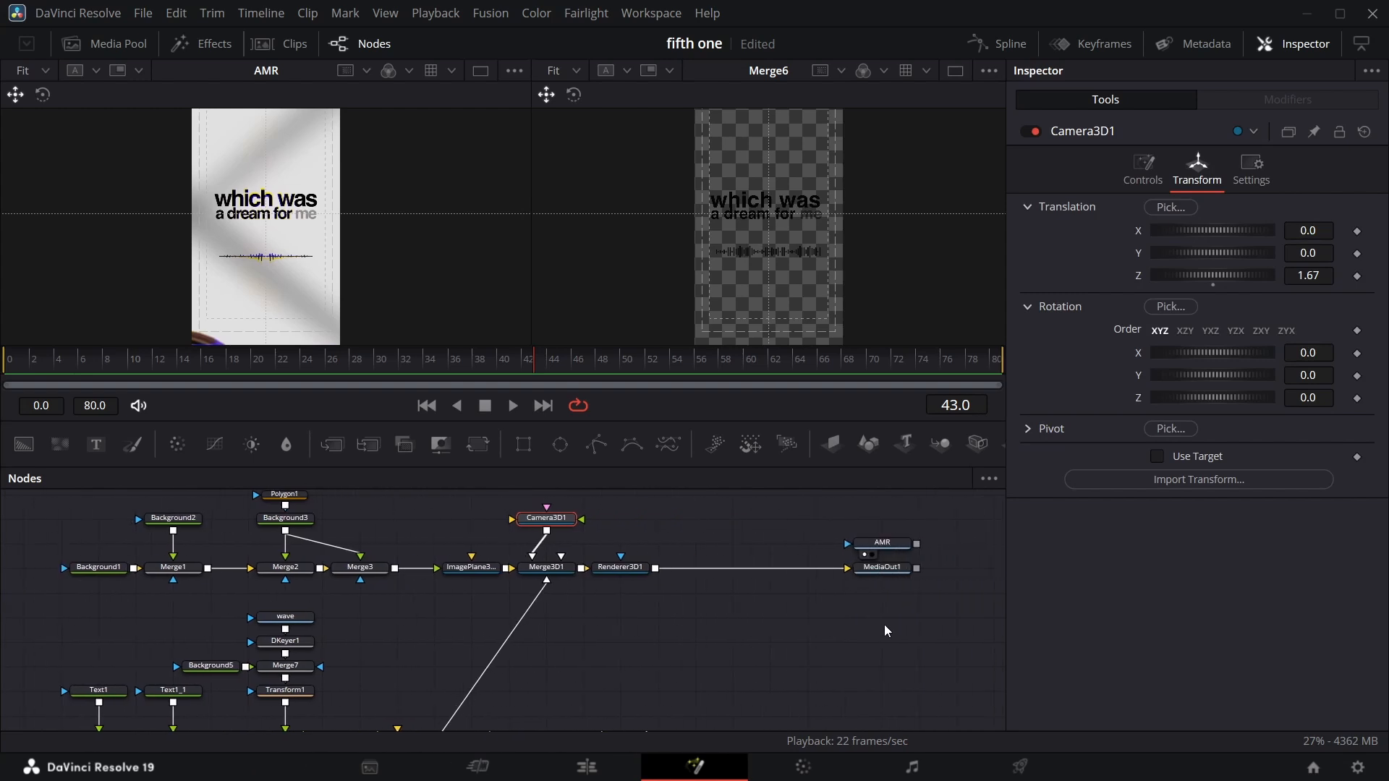
click(861, 579)
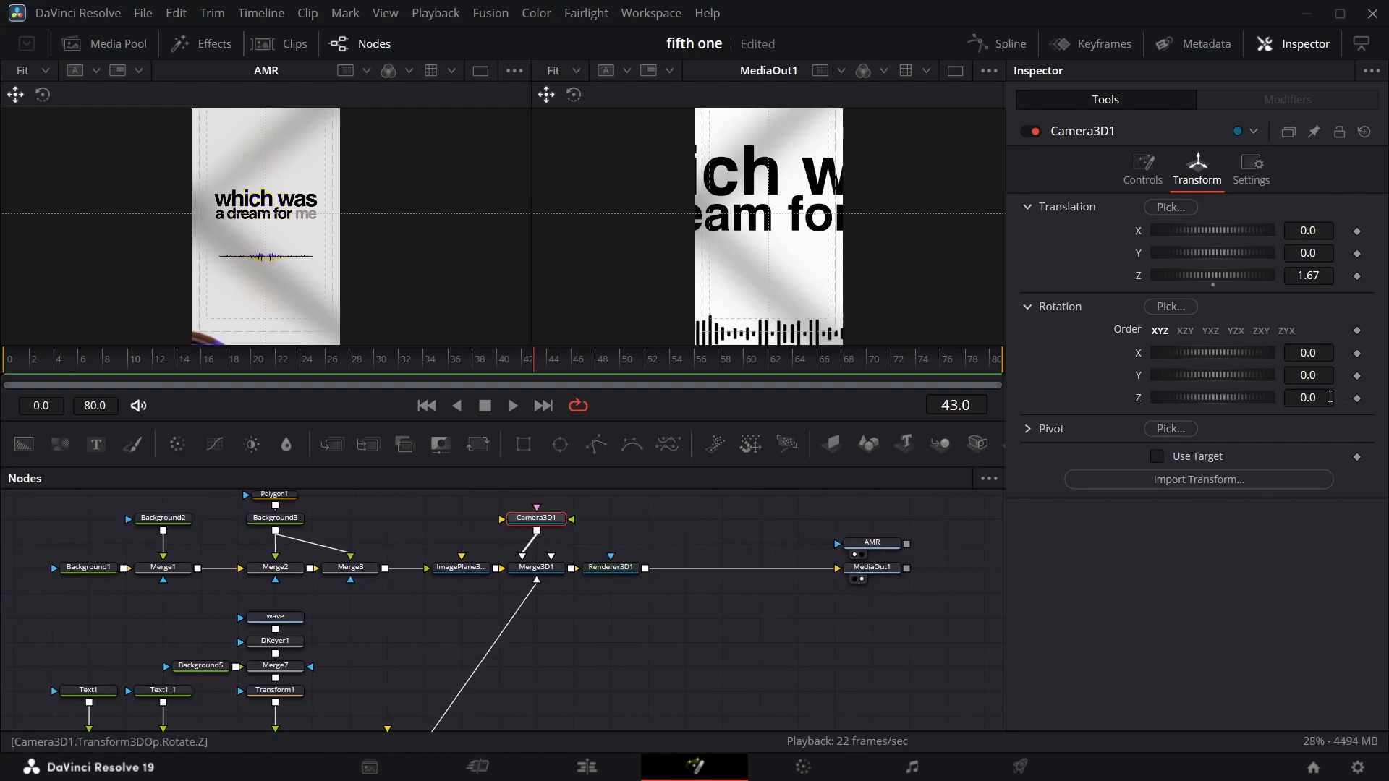
Try tilting the camera's Z rotation, then undo the change.
drag(1330, 397, 1299, 397)
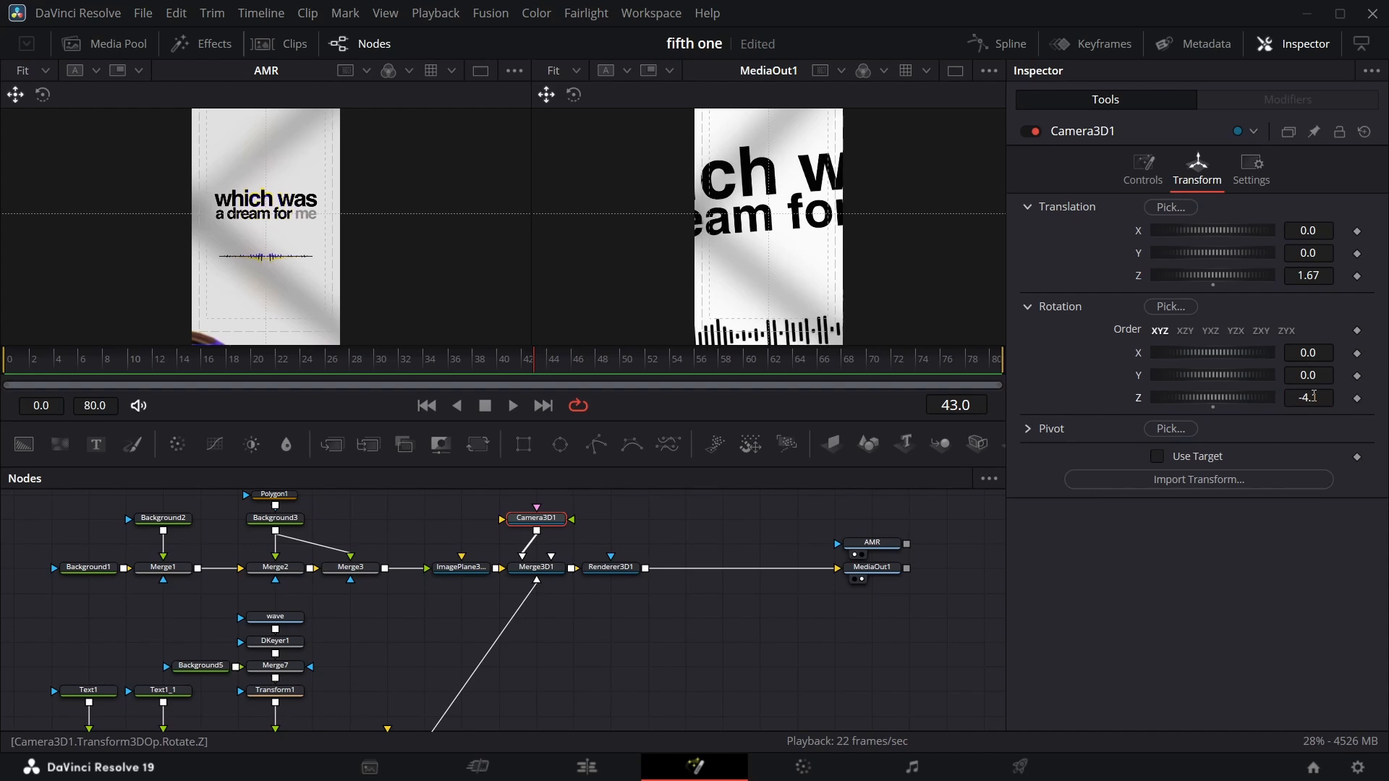
key(ctrl+z)
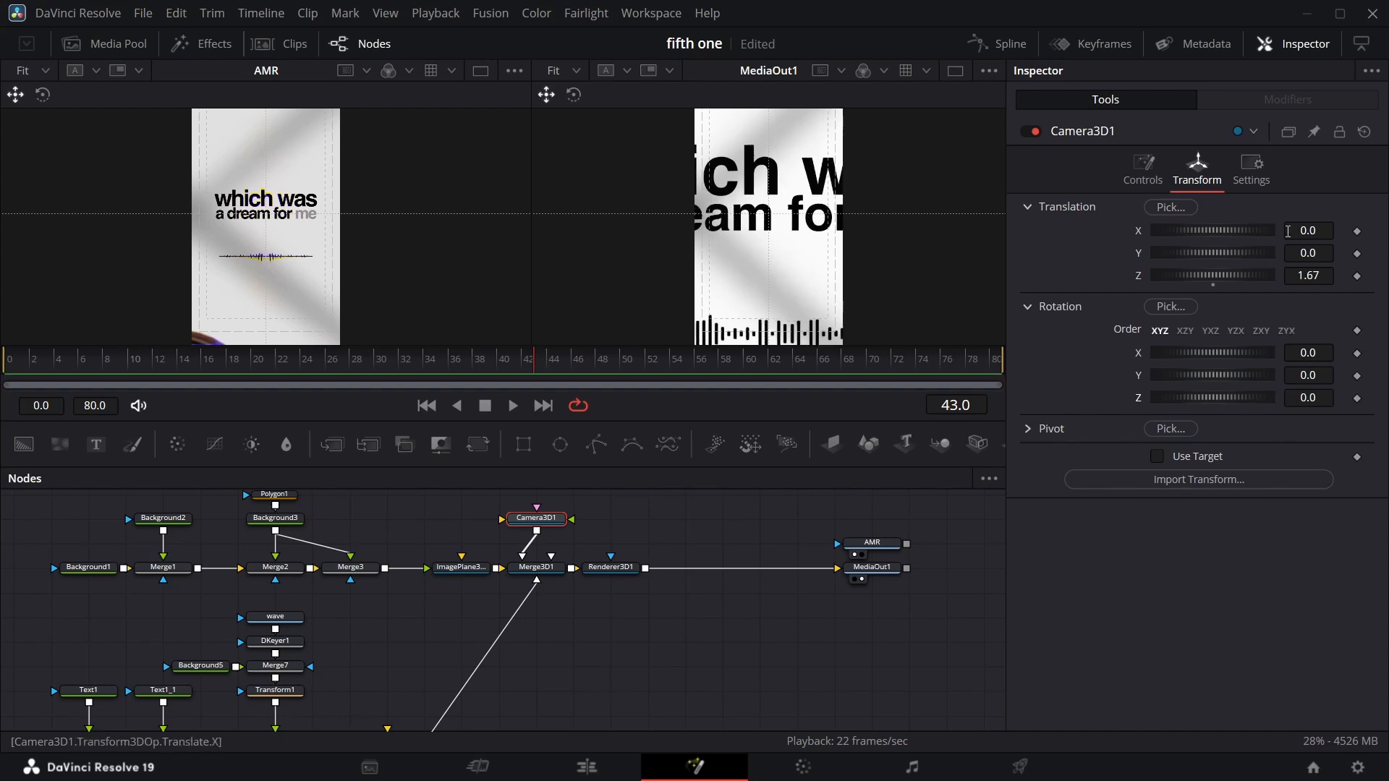
Set the waveform image plane's Transform Scale to 0.32.
scroll(467, 636, down, 2)
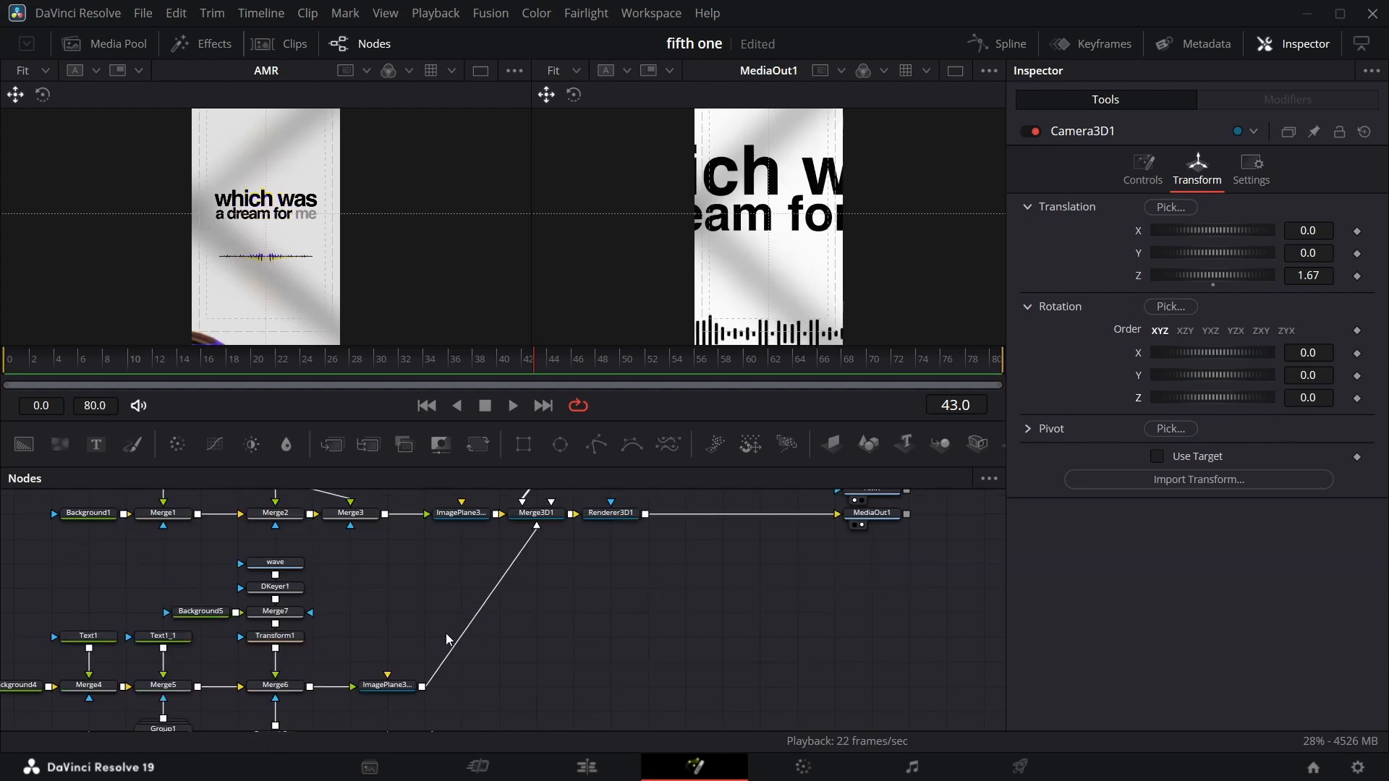
click(389, 686)
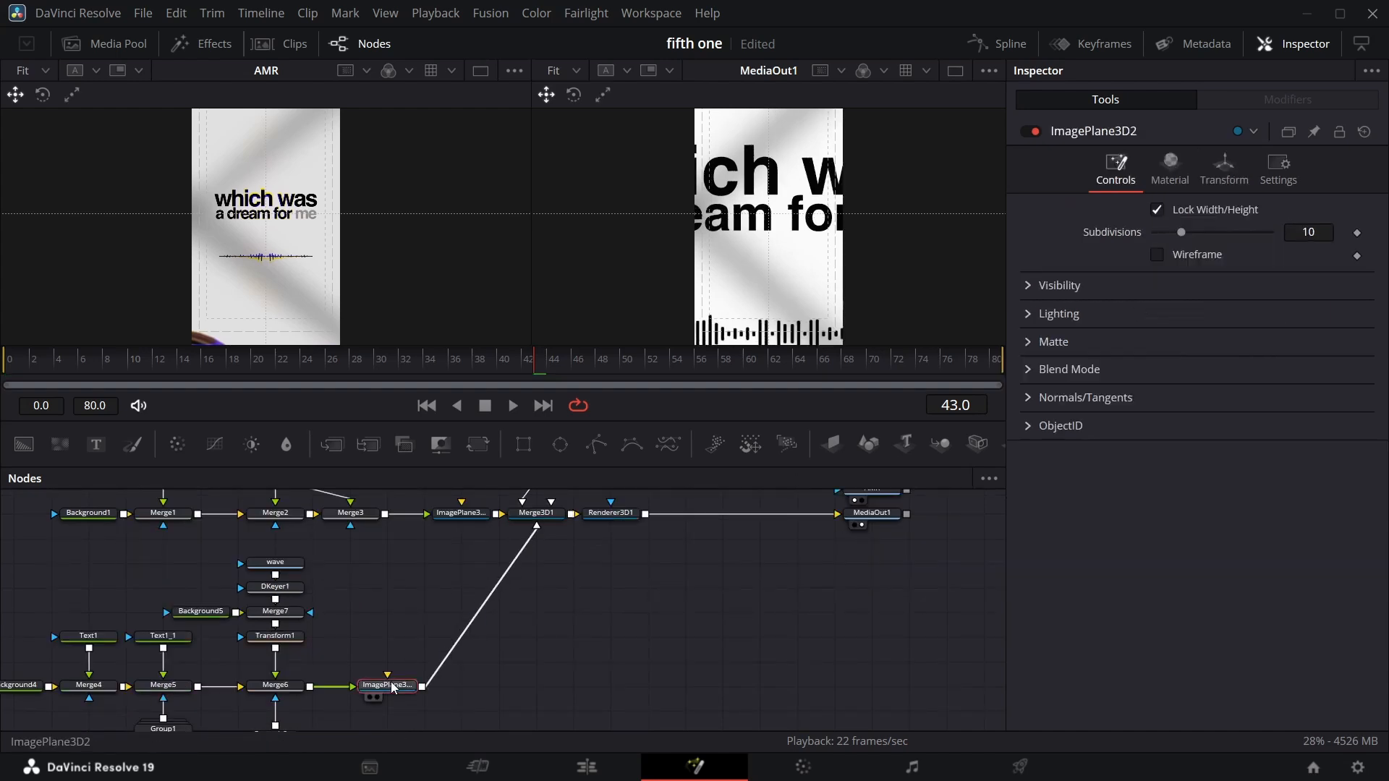
click(1224, 170)
mouse_move(1313, 502)
mouse_down()
mouse_move(820, 503)
mouse_move(1329, 498)
mouse_up()
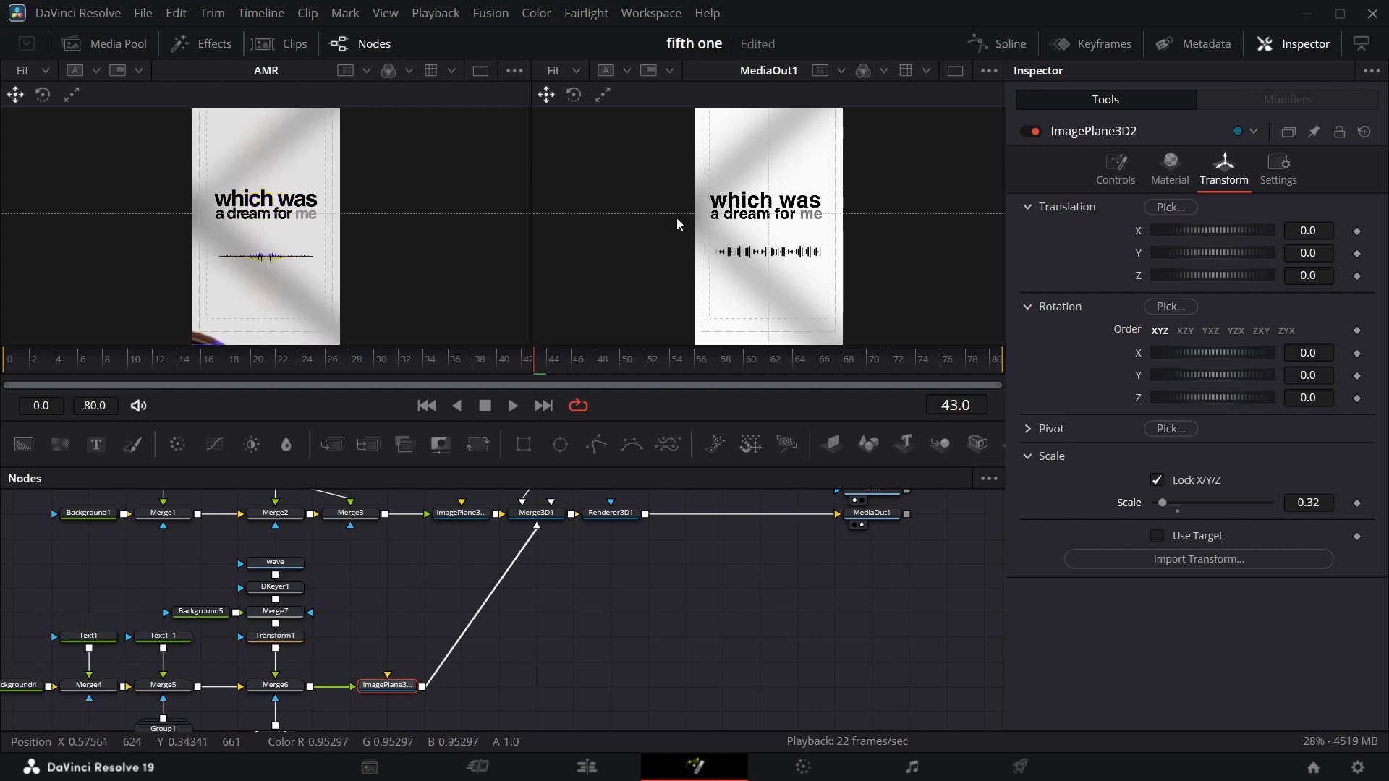
Set the mask rectangle's Soft Edge to 0.007.
scroll(282, 636, down, 2)
click(282, 685)
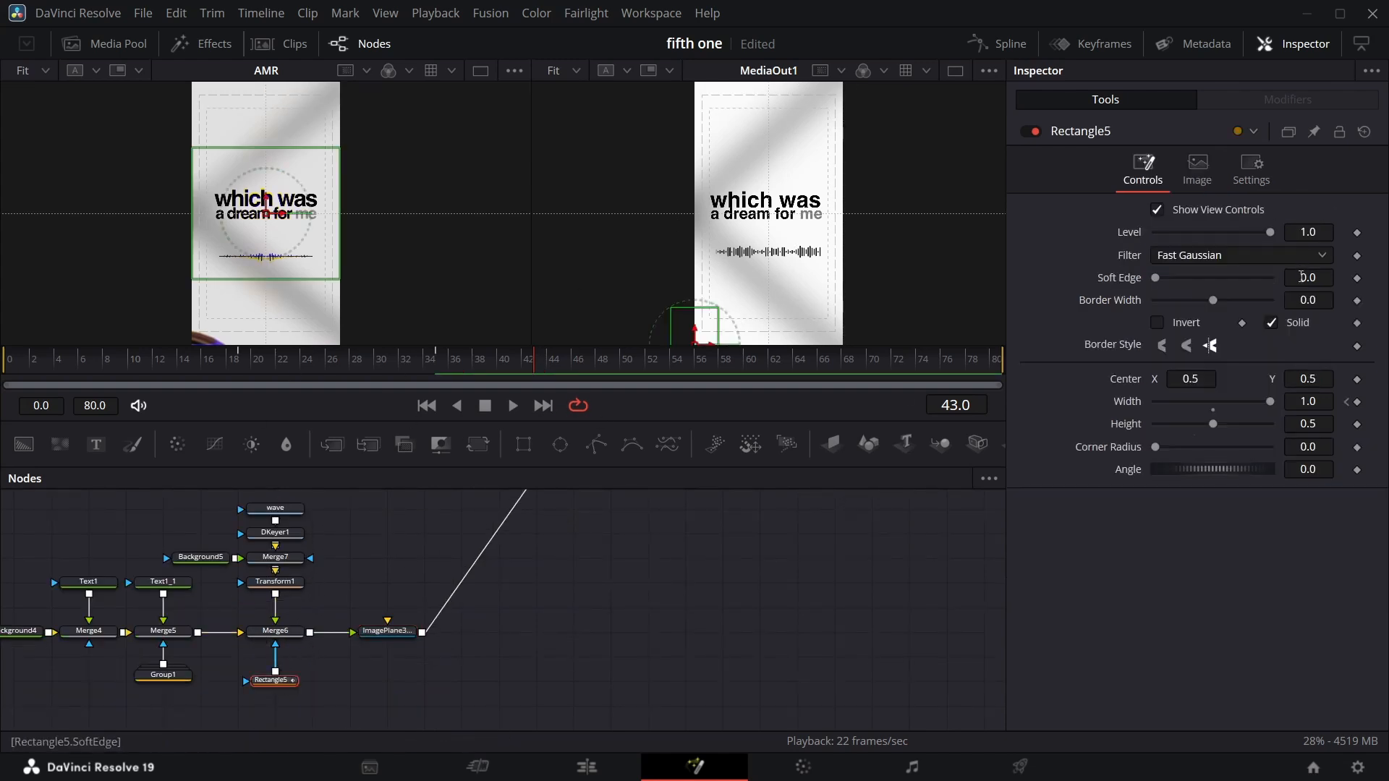
drag(1308, 278, 1320, 278)
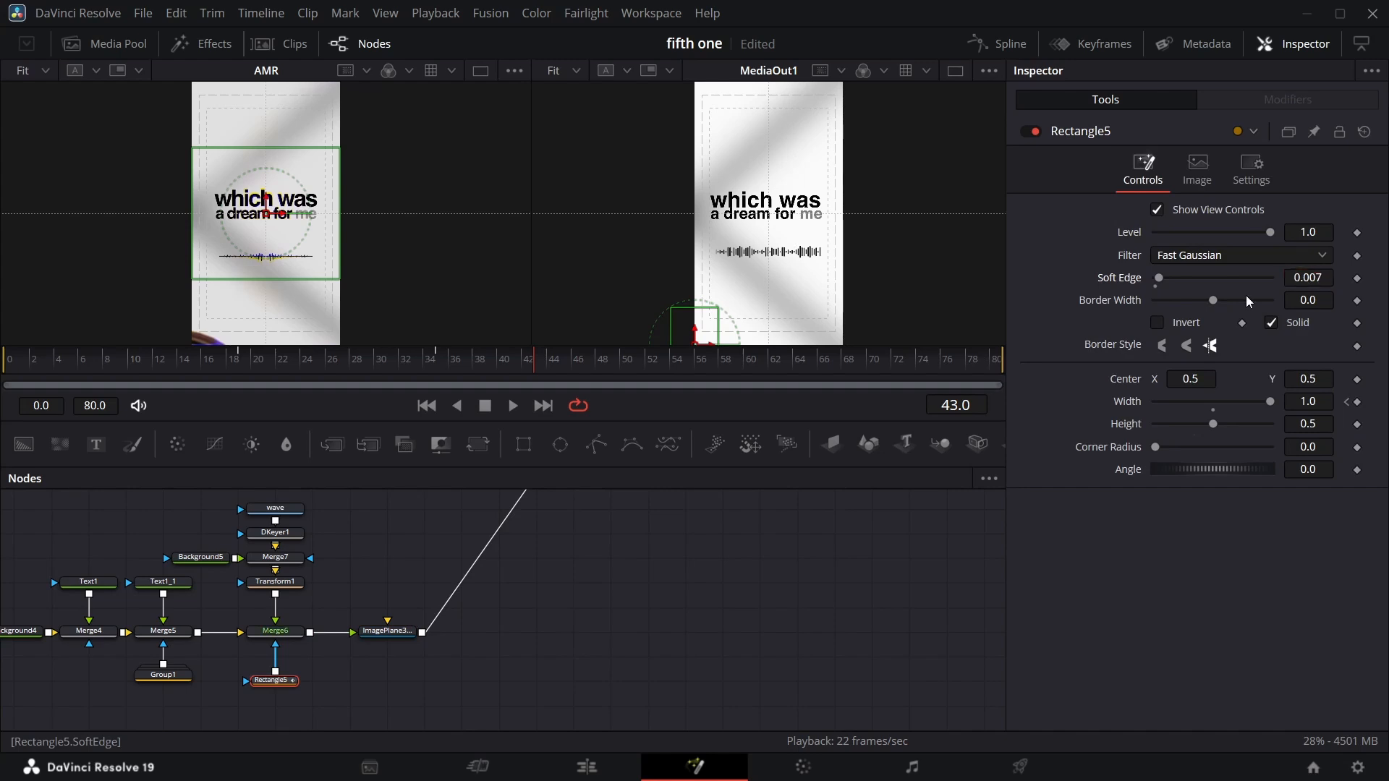
Move the camera node up and insert a Transform 3D node after it.
scroll(743, 217, up, 3)
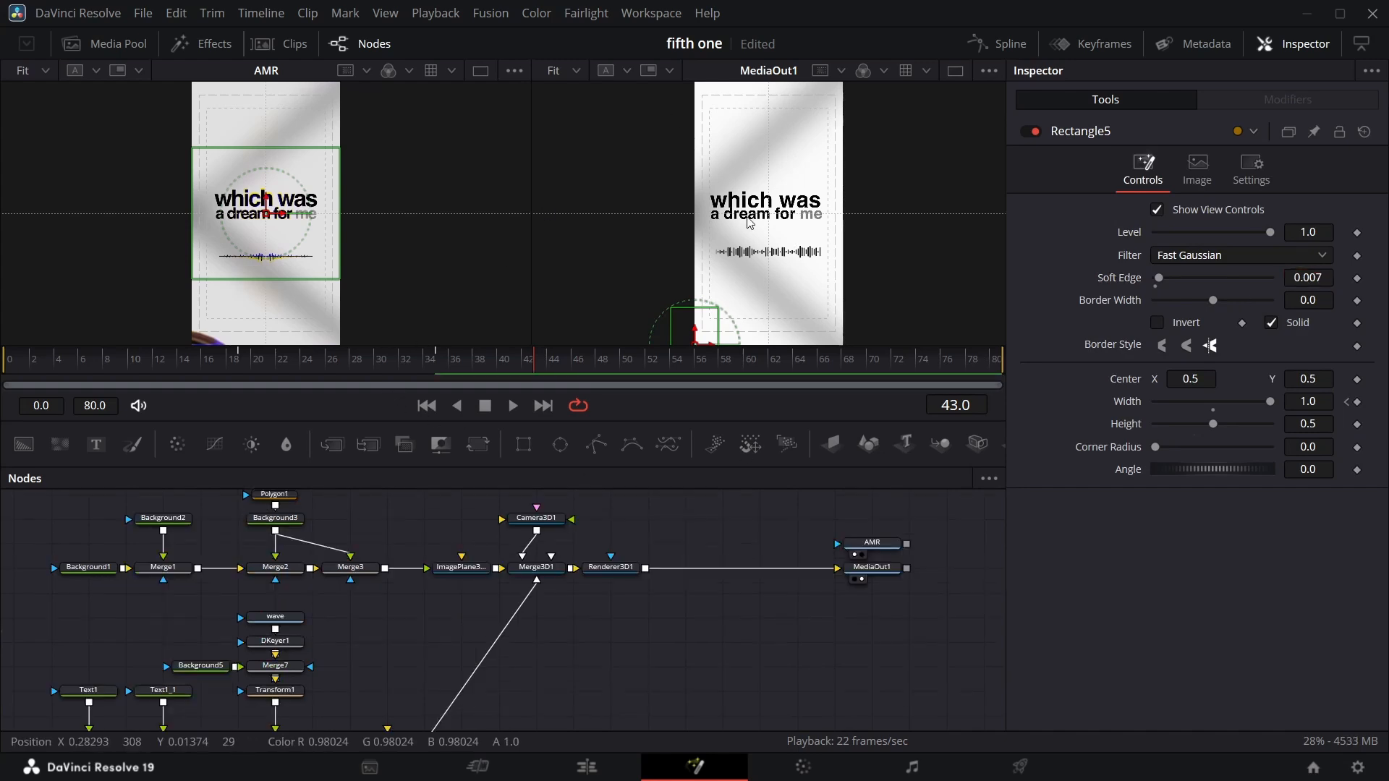
scroll(419, 181, down, 2)
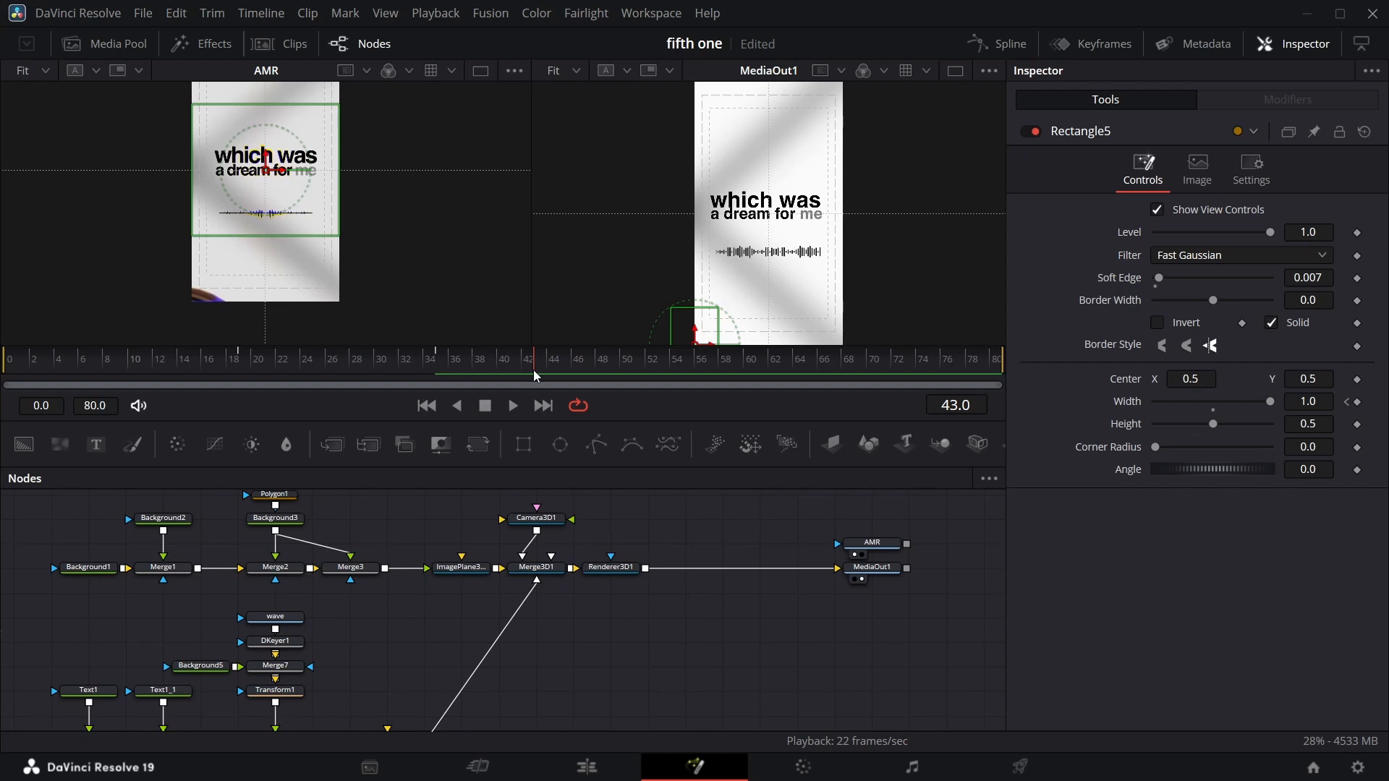
drag(533, 370, 495, 368)
scroll(563, 538, up, 3)
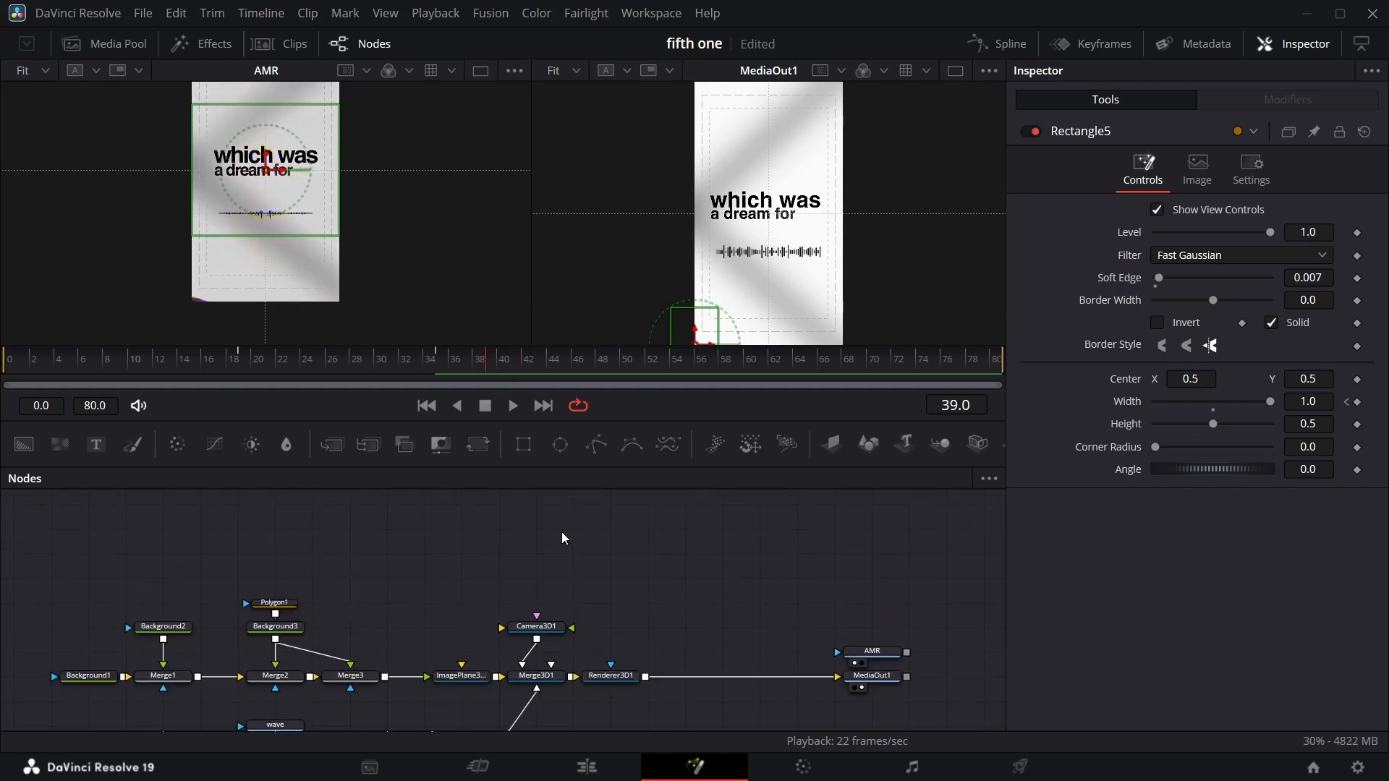
drag(534, 630, 562, 567)
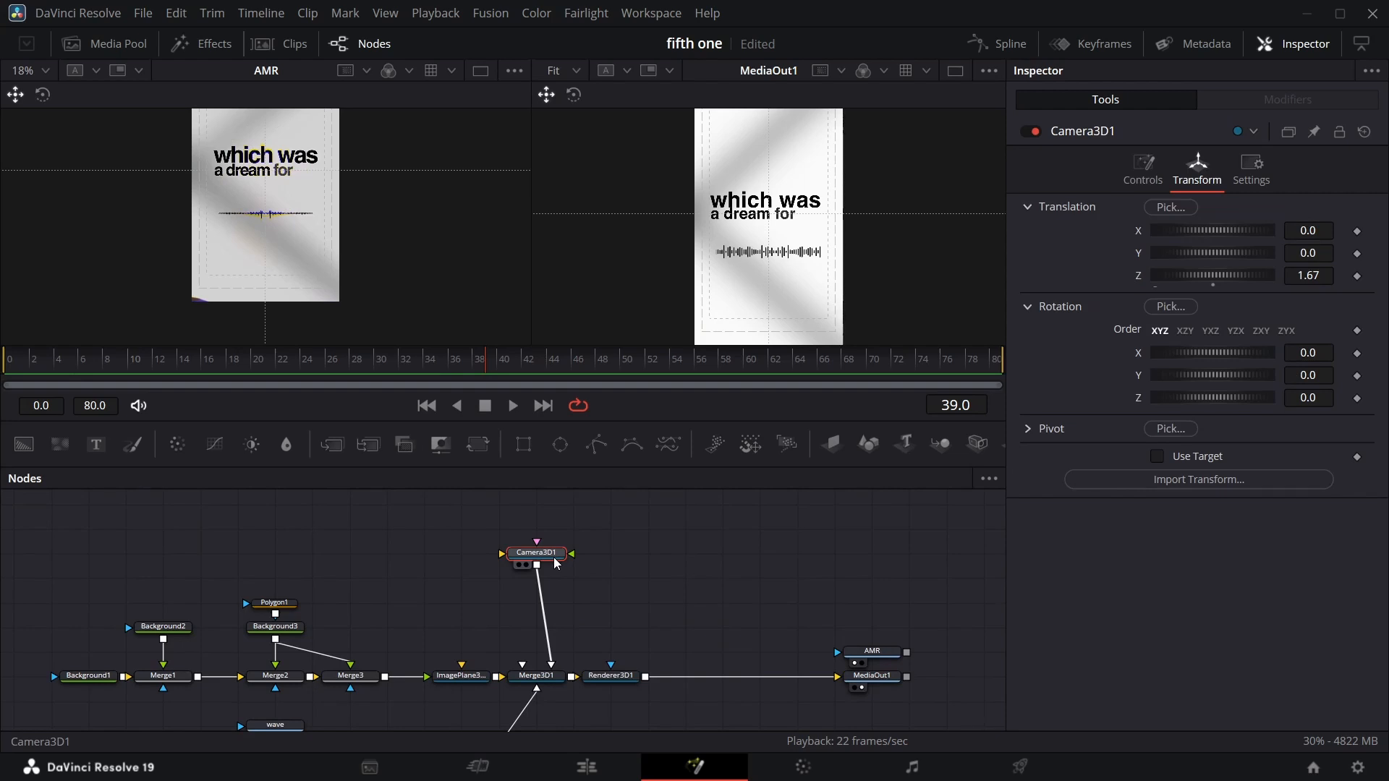
key(shift+space)
text(3dkey)
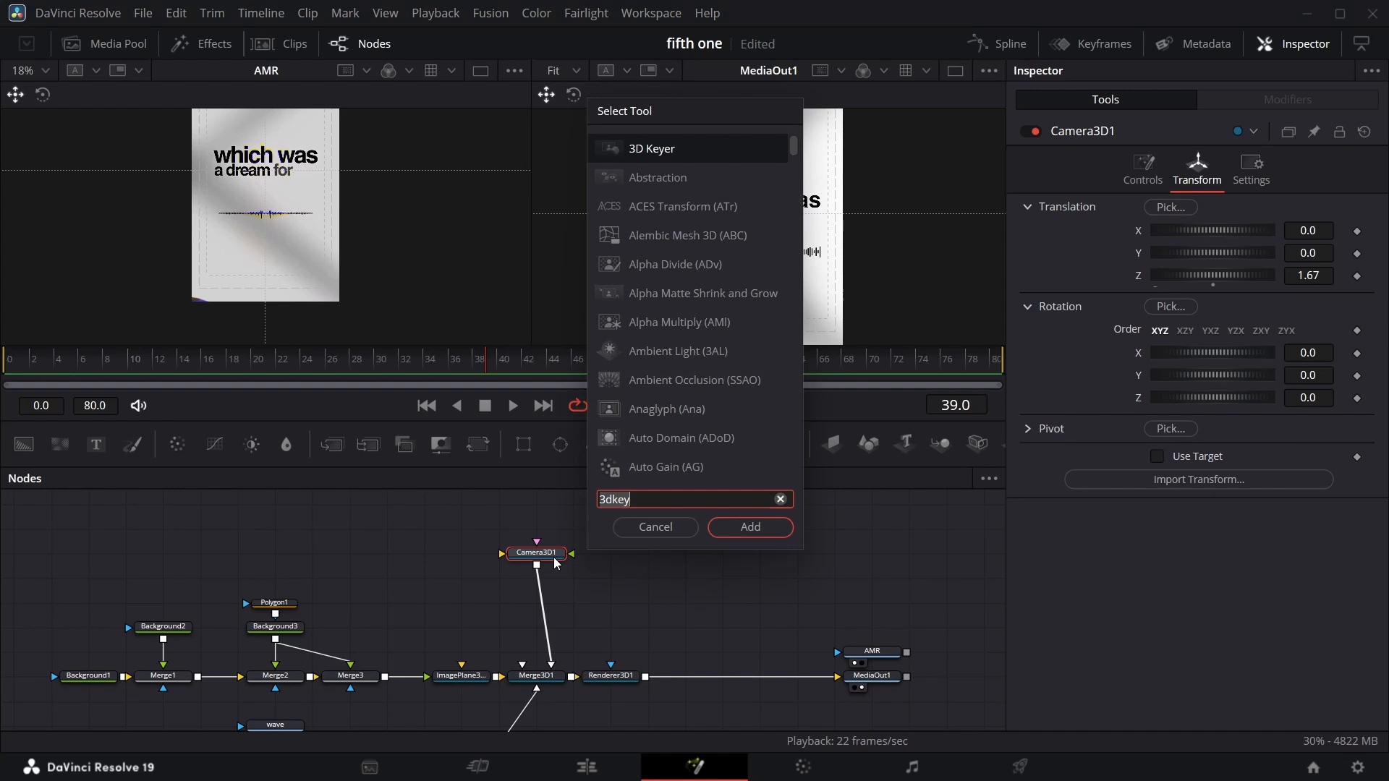
key(ctrl+a)
text(xf)
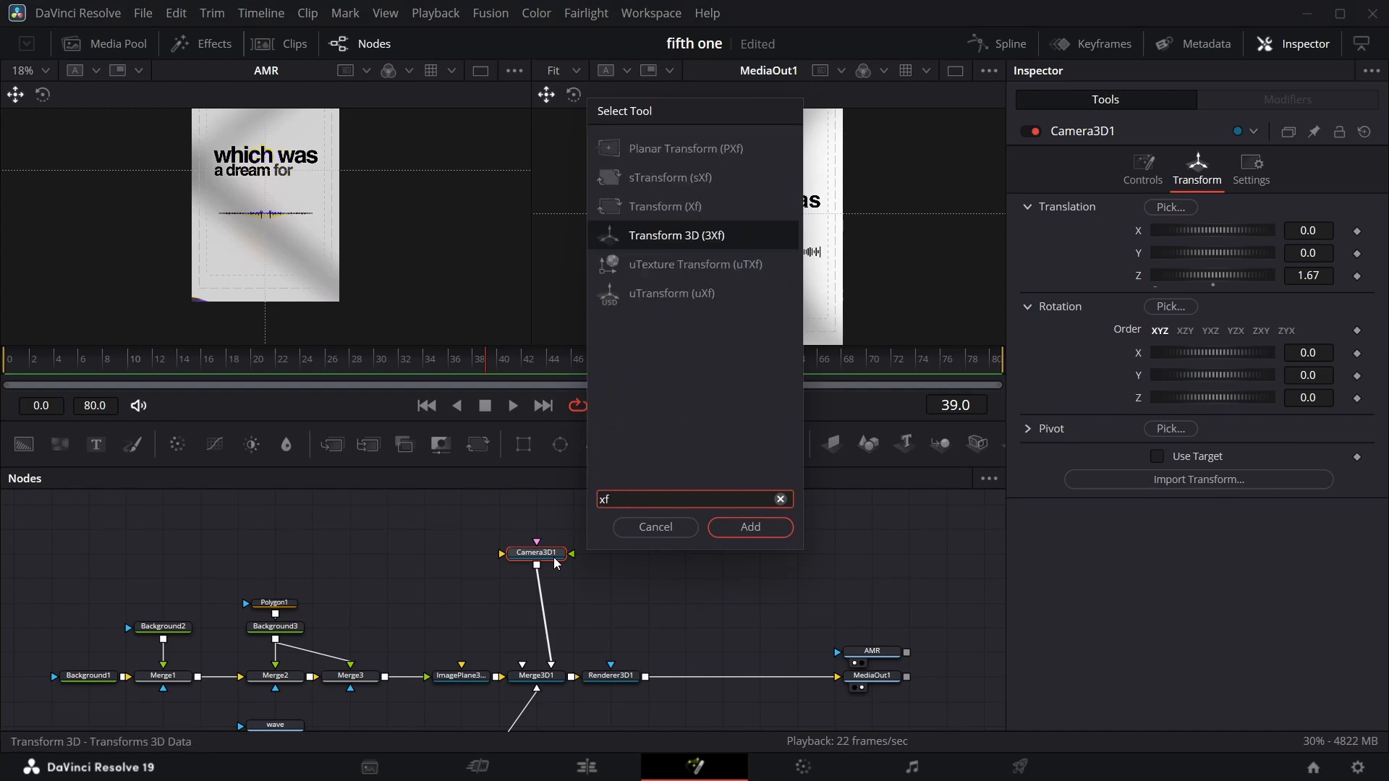
key(Return)
Insert a second Transform 3D node below the first one.
key(shift+space)
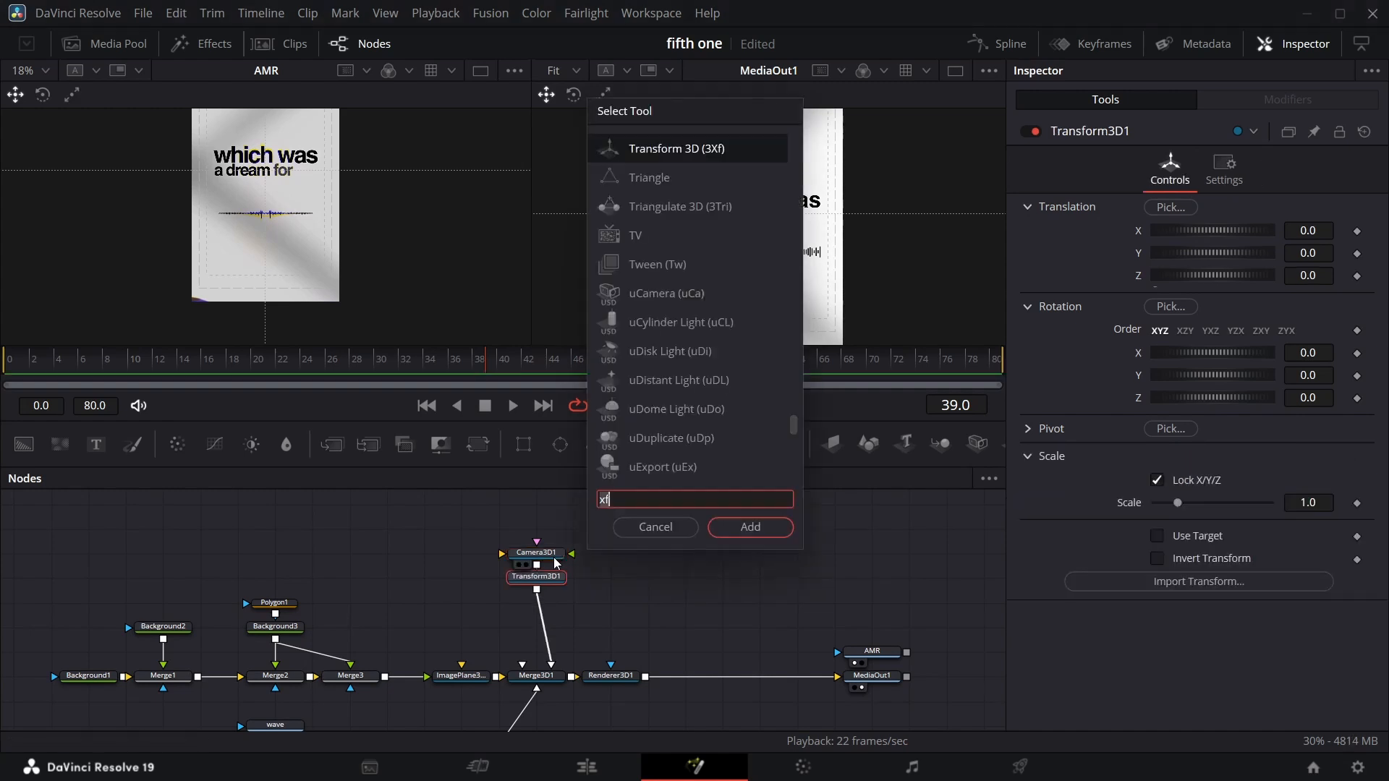
text(xf)
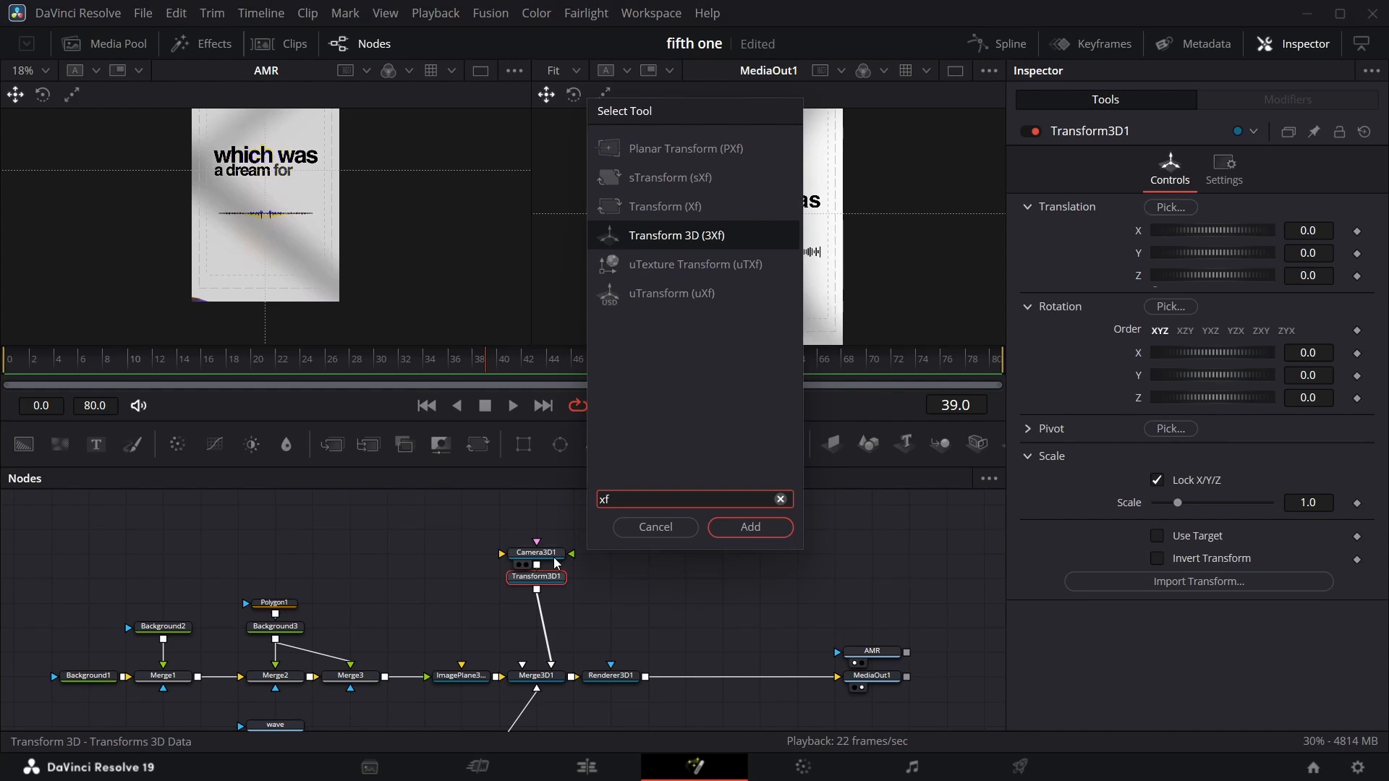
key(Return)
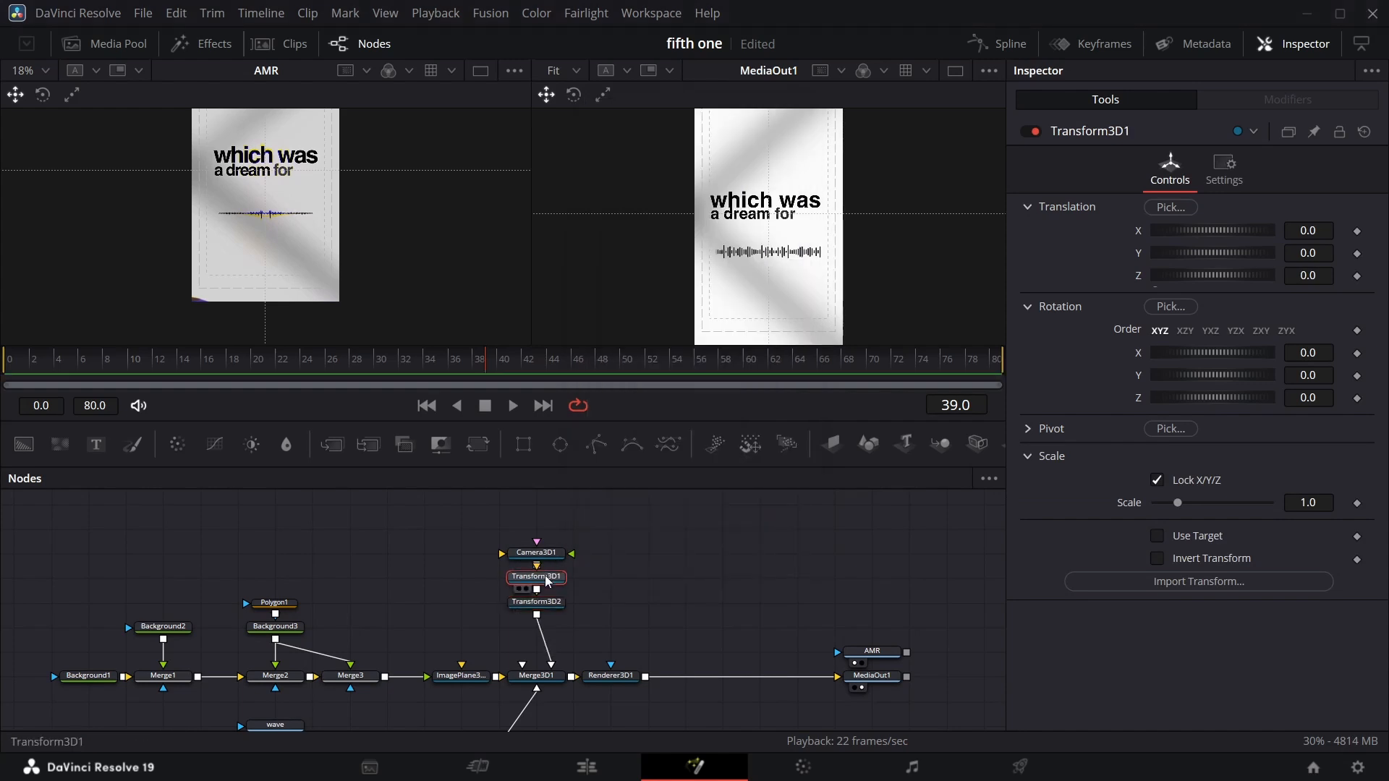
Rename the first Transform 3D node below the camera to scene1.
key(F2)
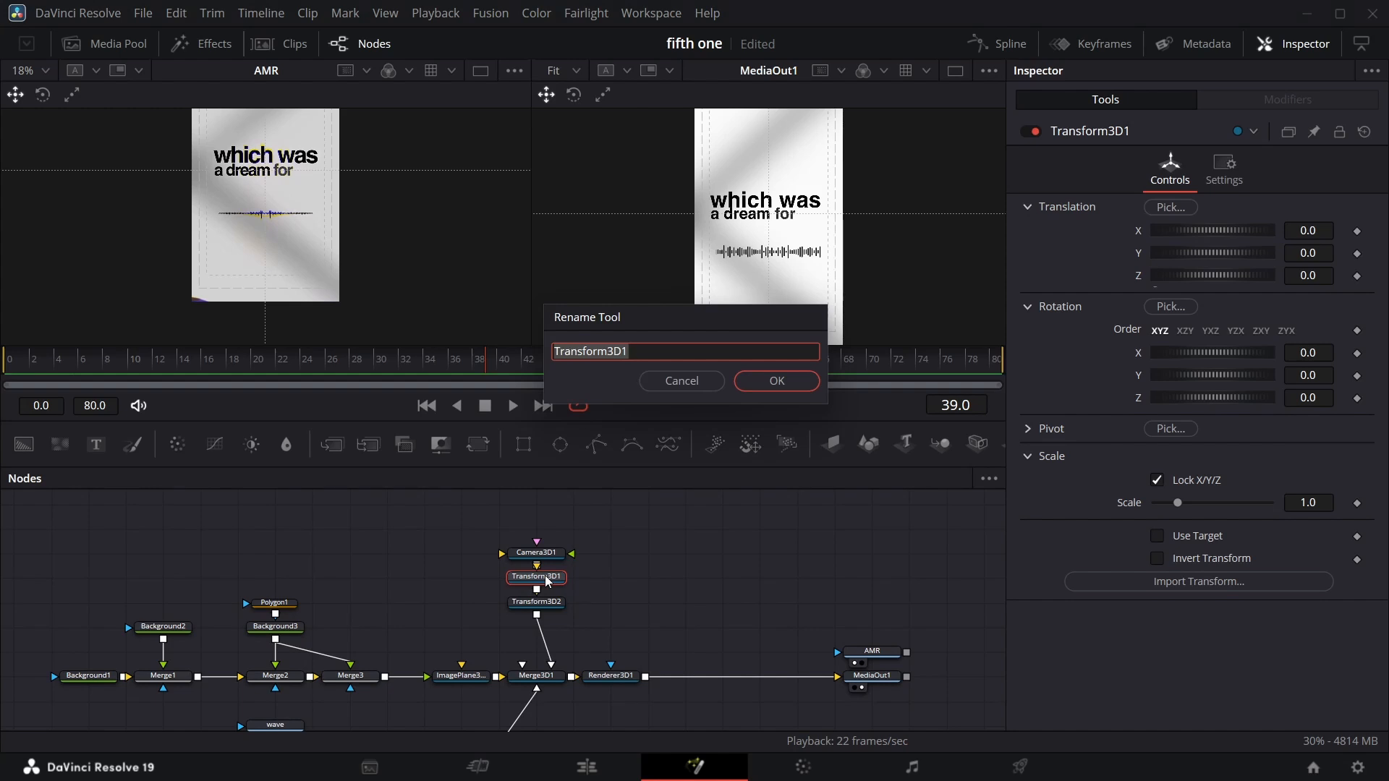
text(scene 1)
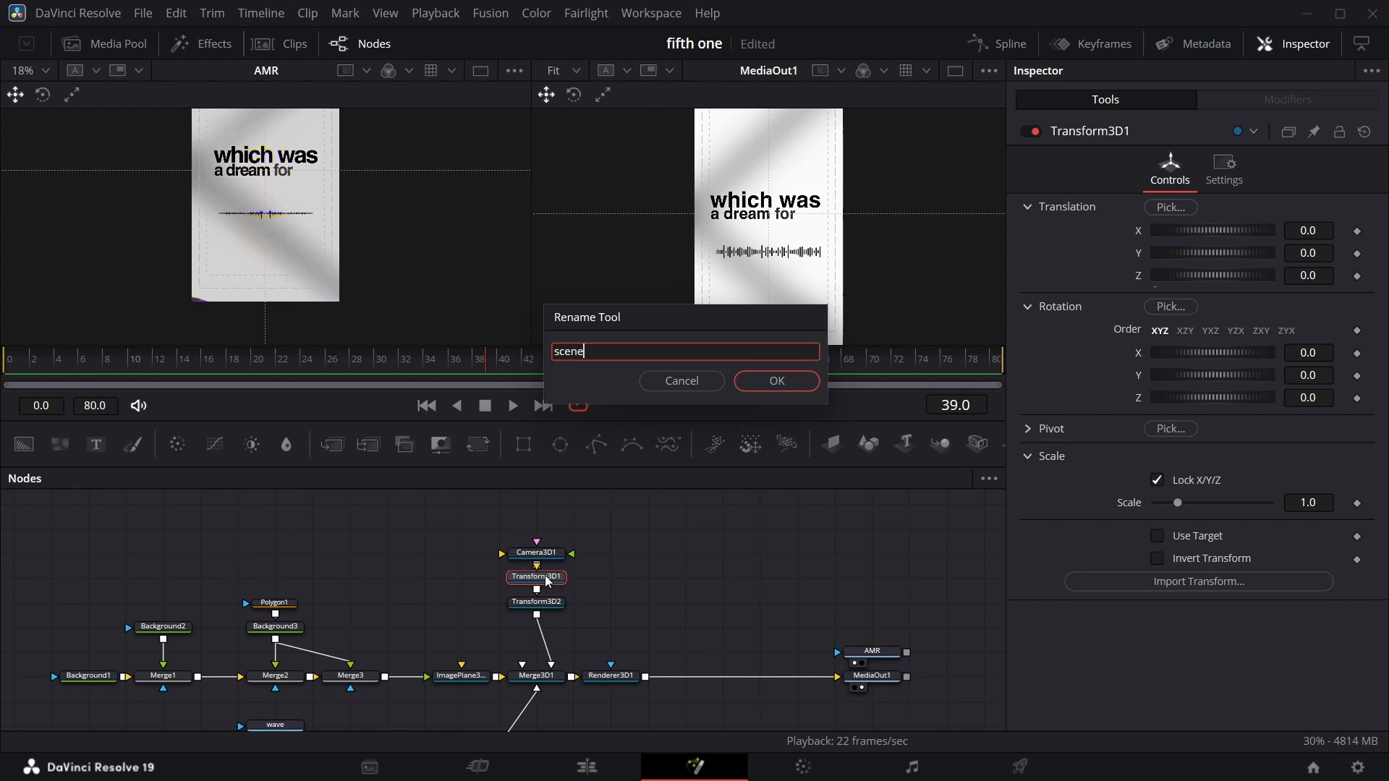
click(771, 381)
Rename the second Transform 3D node to scene.
click(554, 609)
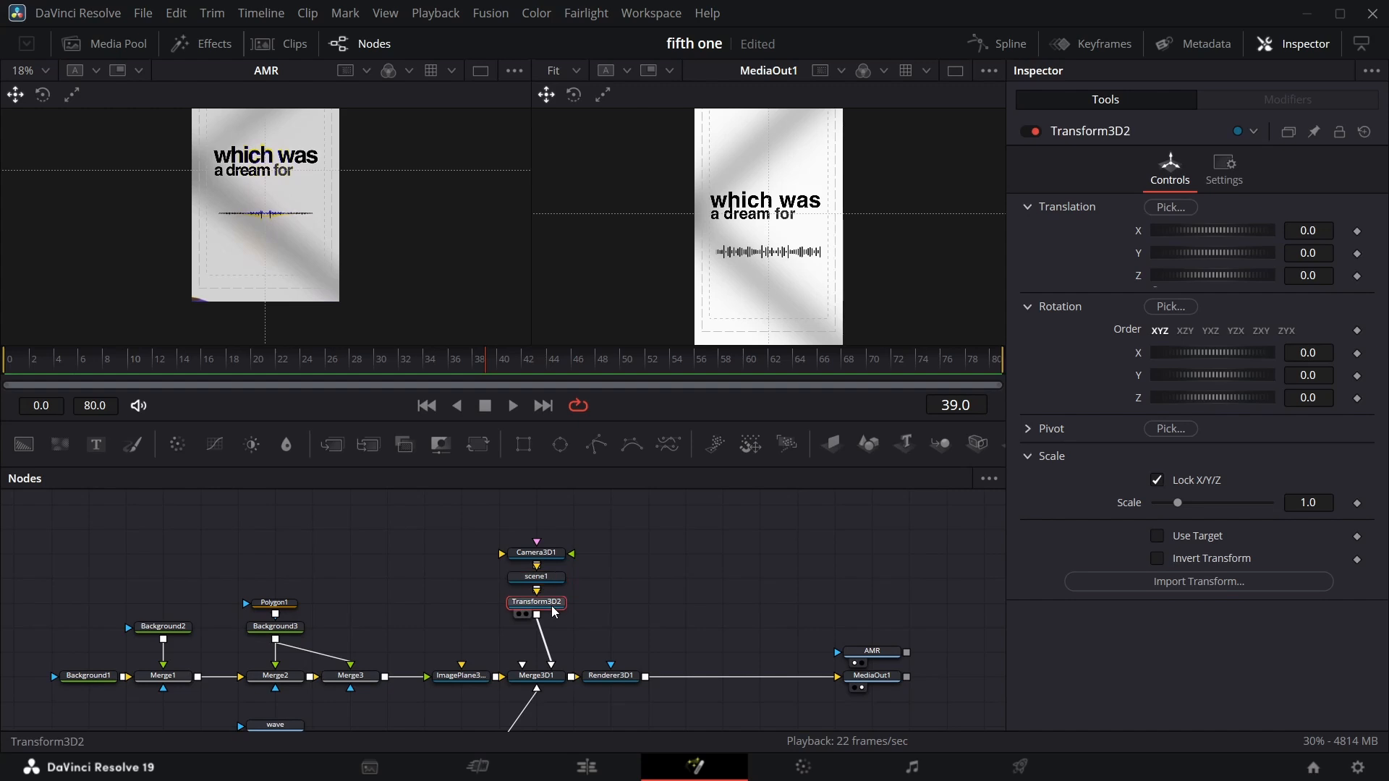
key(F2)
text(2scene)
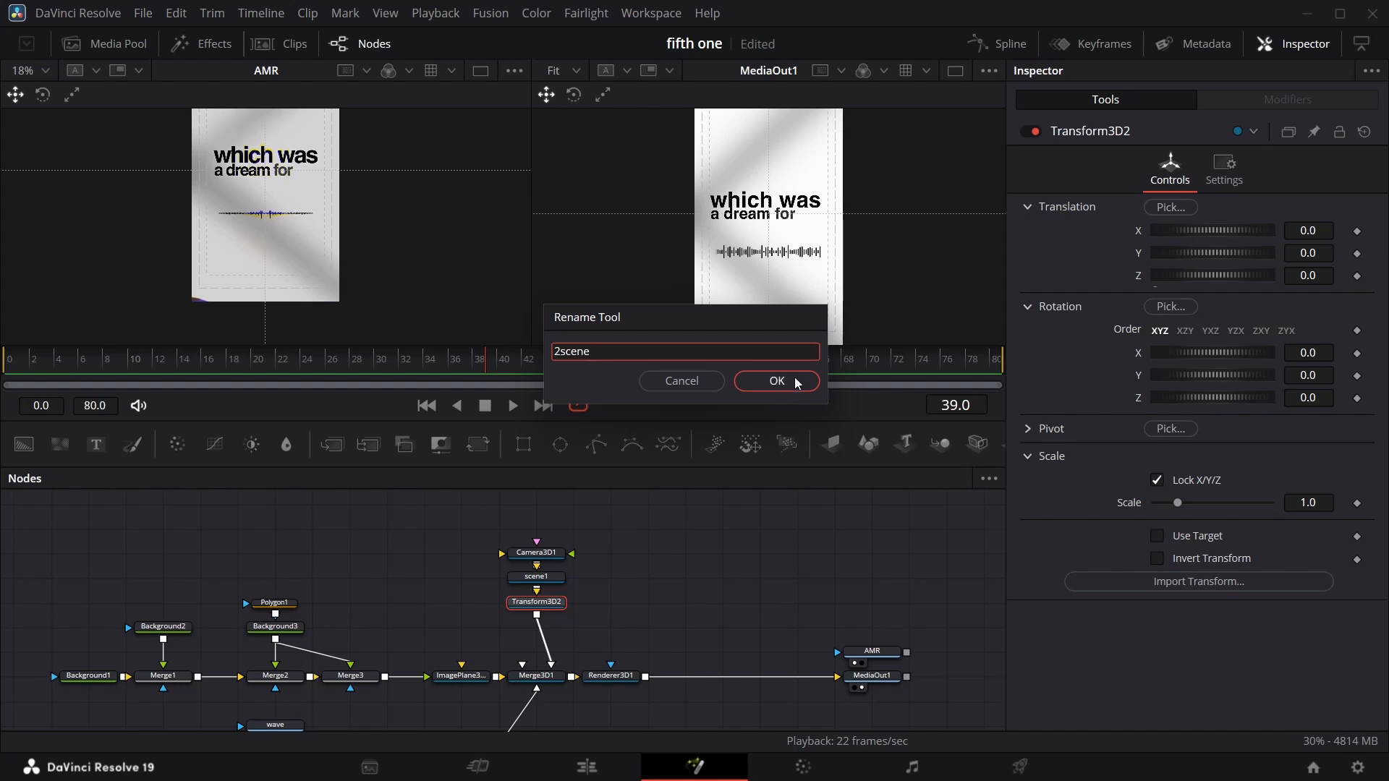
click(776, 381)
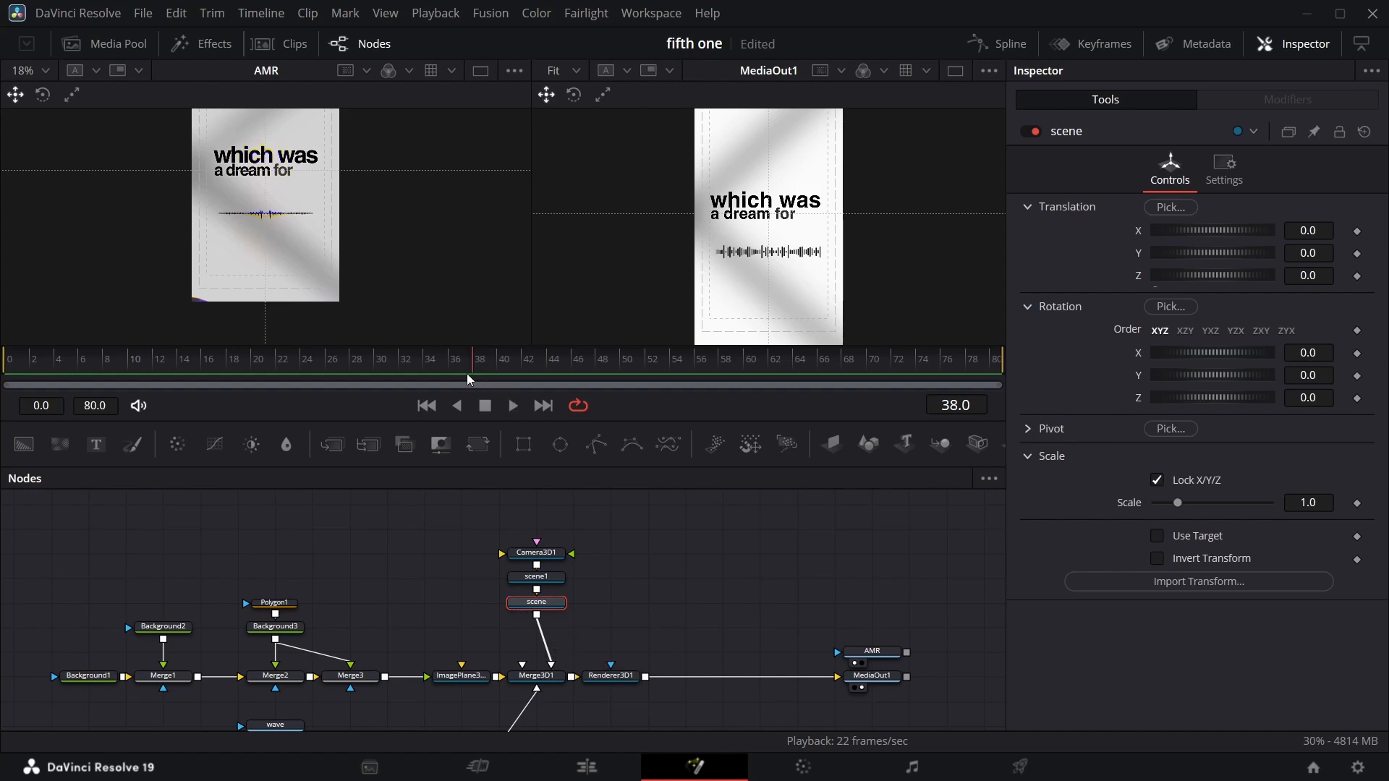
At frame 23, set a keyframe on the scene node's Translation Z.
drag(468, 379, 246, 389)
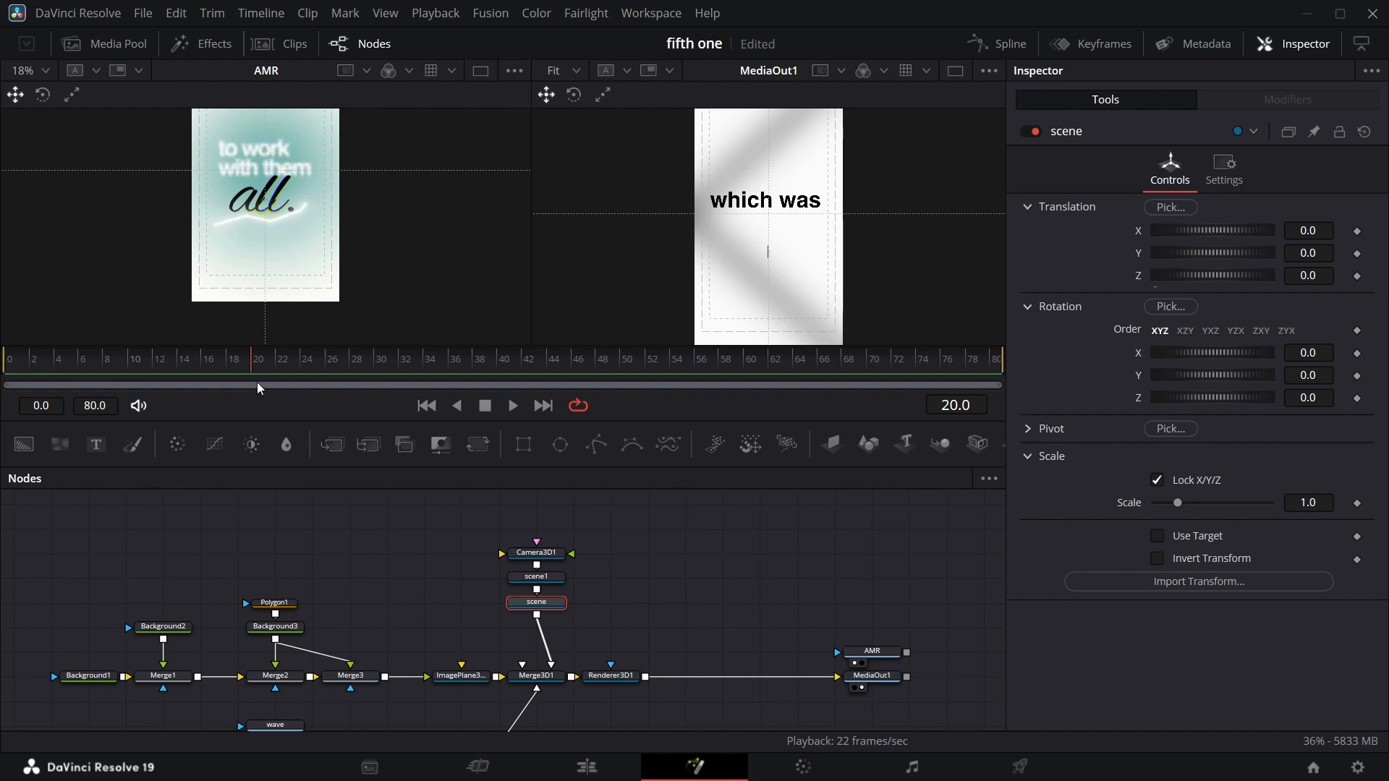
drag(264, 387, 267, 385)
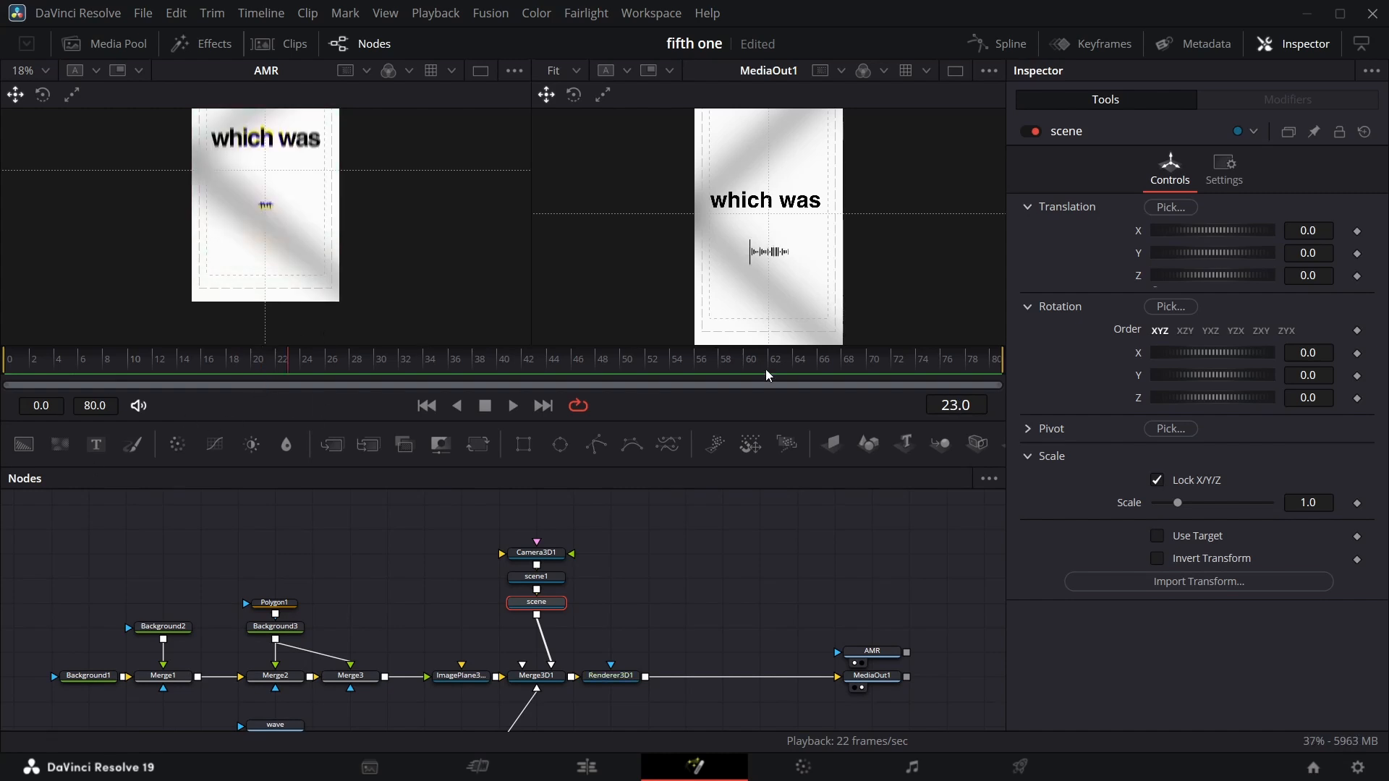
click(1357, 276)
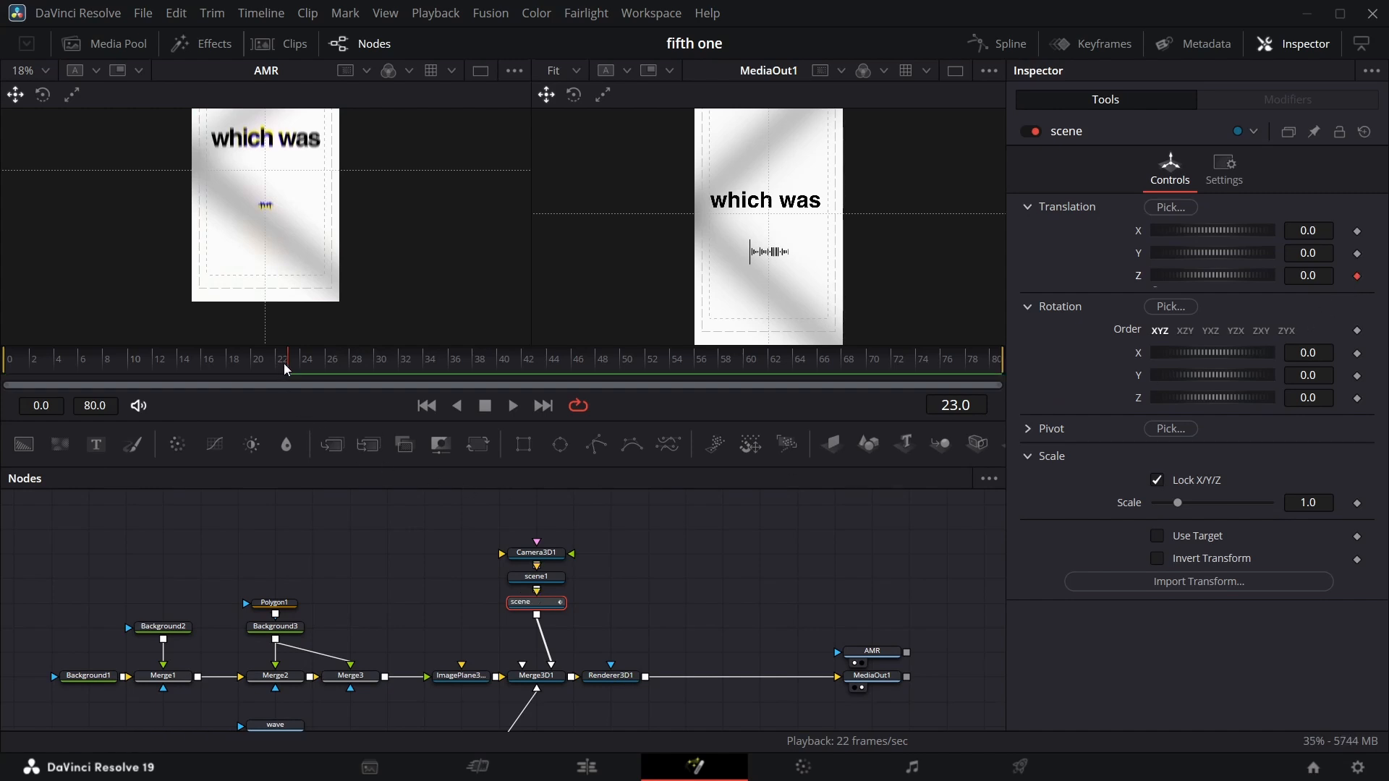
At frame 80, set the scene node's Translation Z to 2.24 to animate a zoom.
key(space)
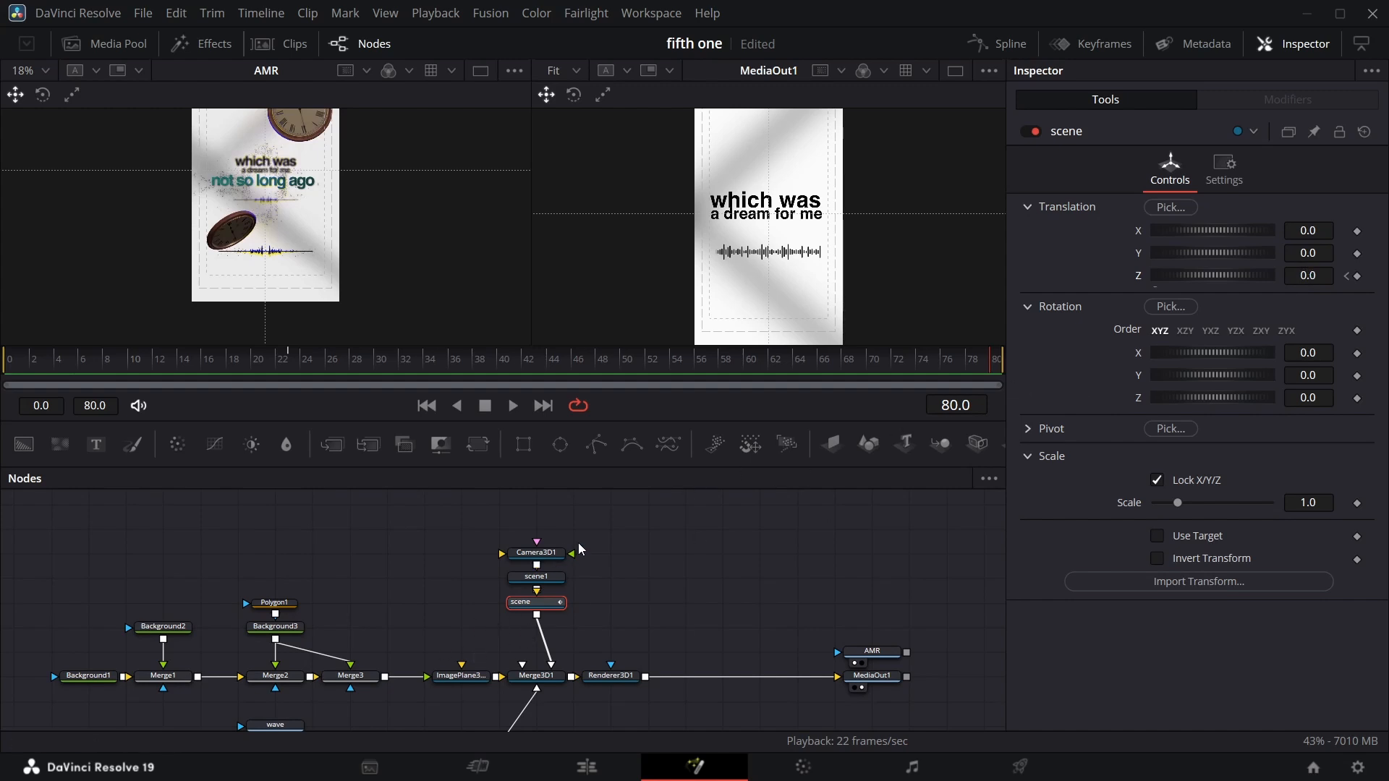
scroll(369, 646, down, 2)
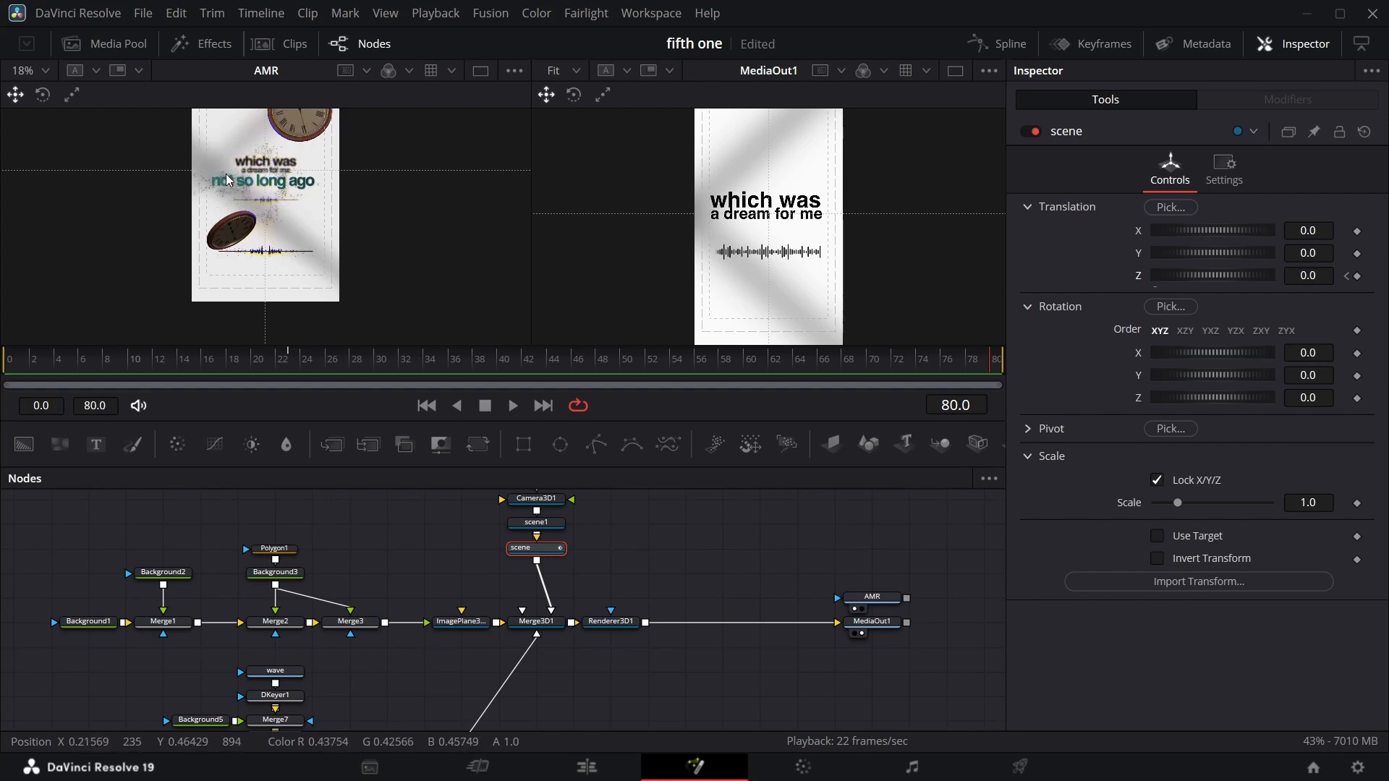
drag(1299, 276, 1374, 276)
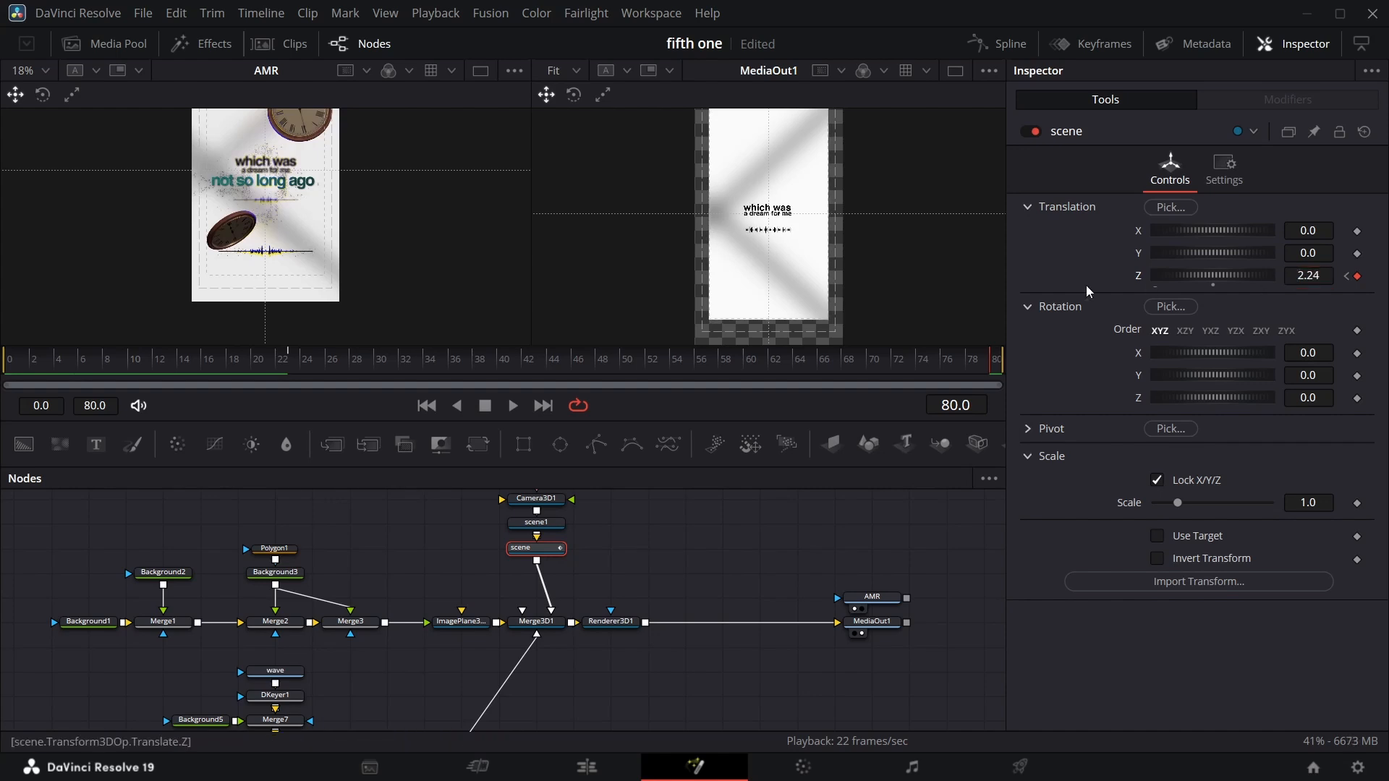
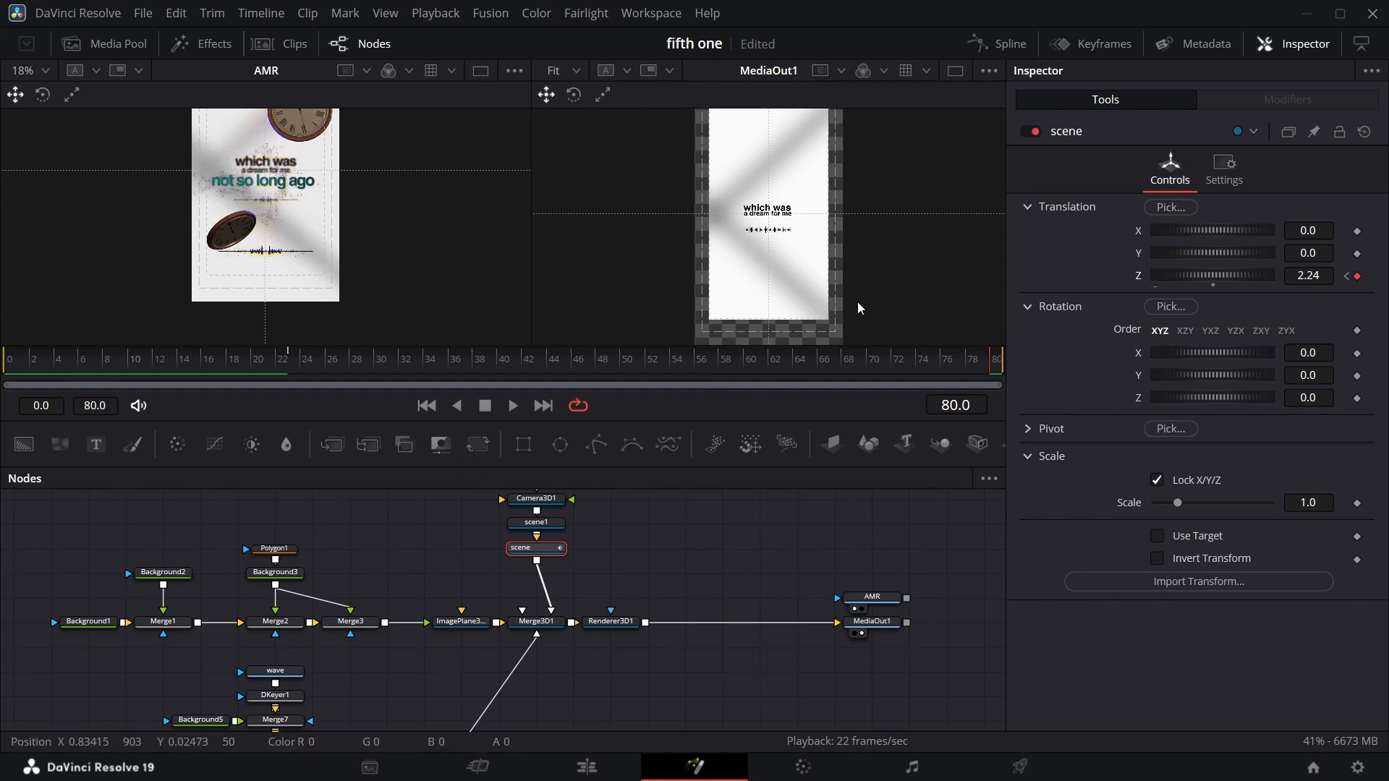
Set the first Image Plane 3D node's scale to 1.262.
click(452, 624)
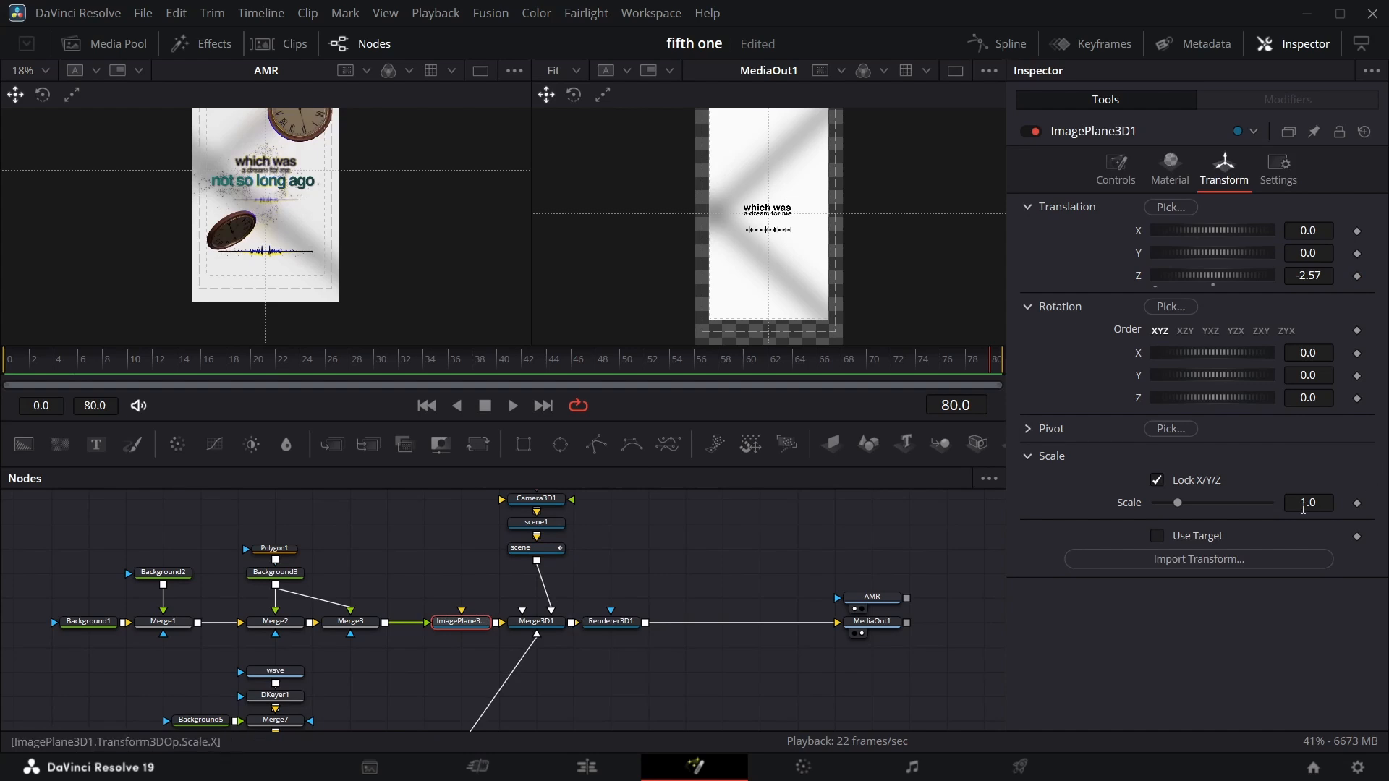
drag(1308, 503, 1380, 502)
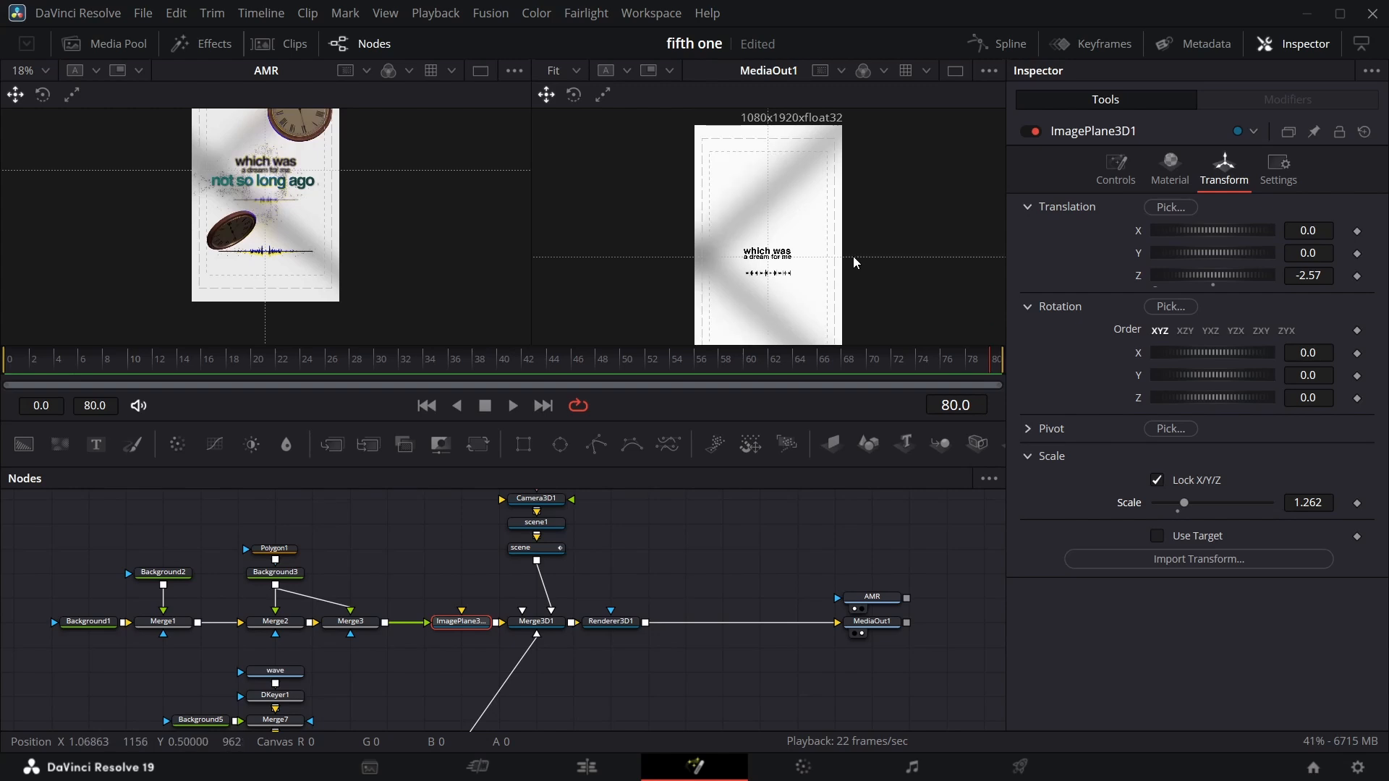
scroll(569, 568, down, 2)
scroll(448, 581, up, 2)
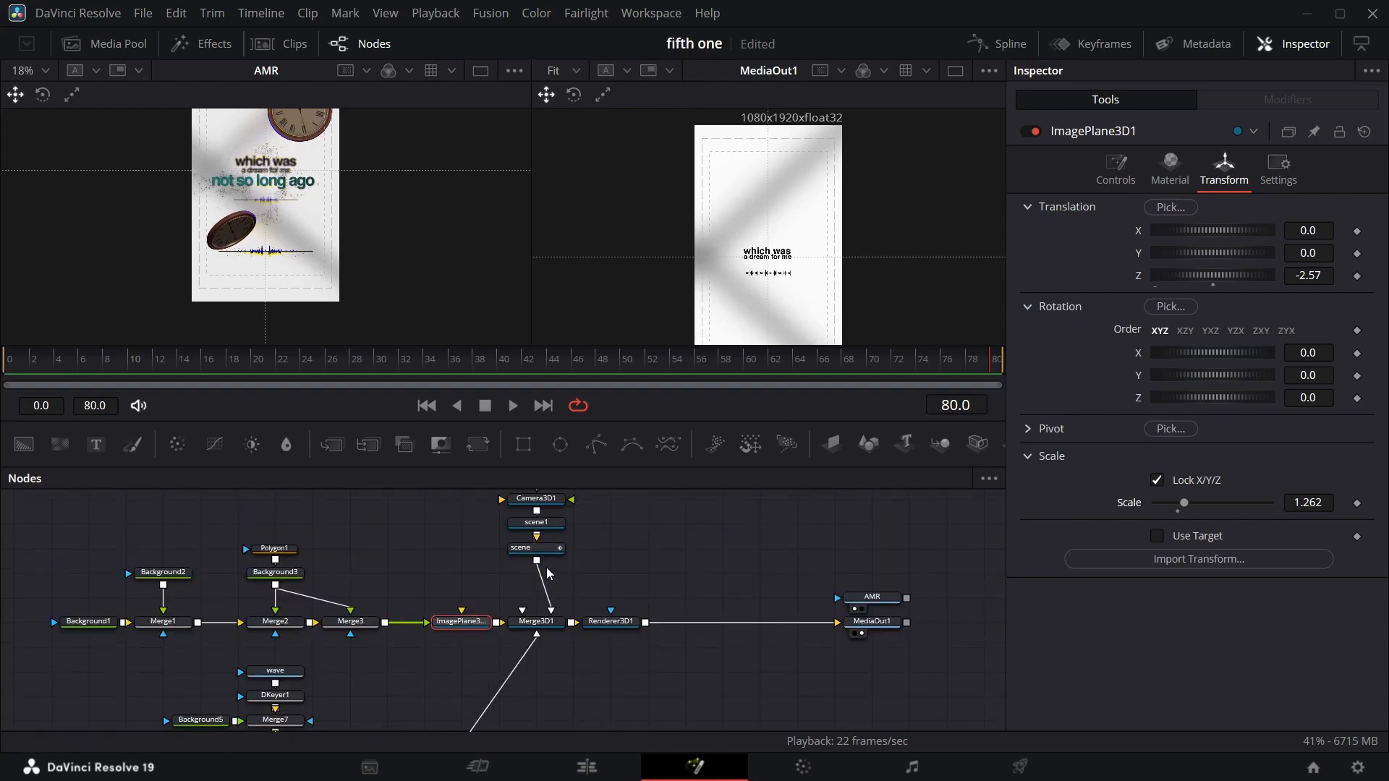
Smooth the scene node's Translation Z keyframes in the Spline editor and lengthen the ease handle into frame 80.
click(545, 553)
click(1001, 44)
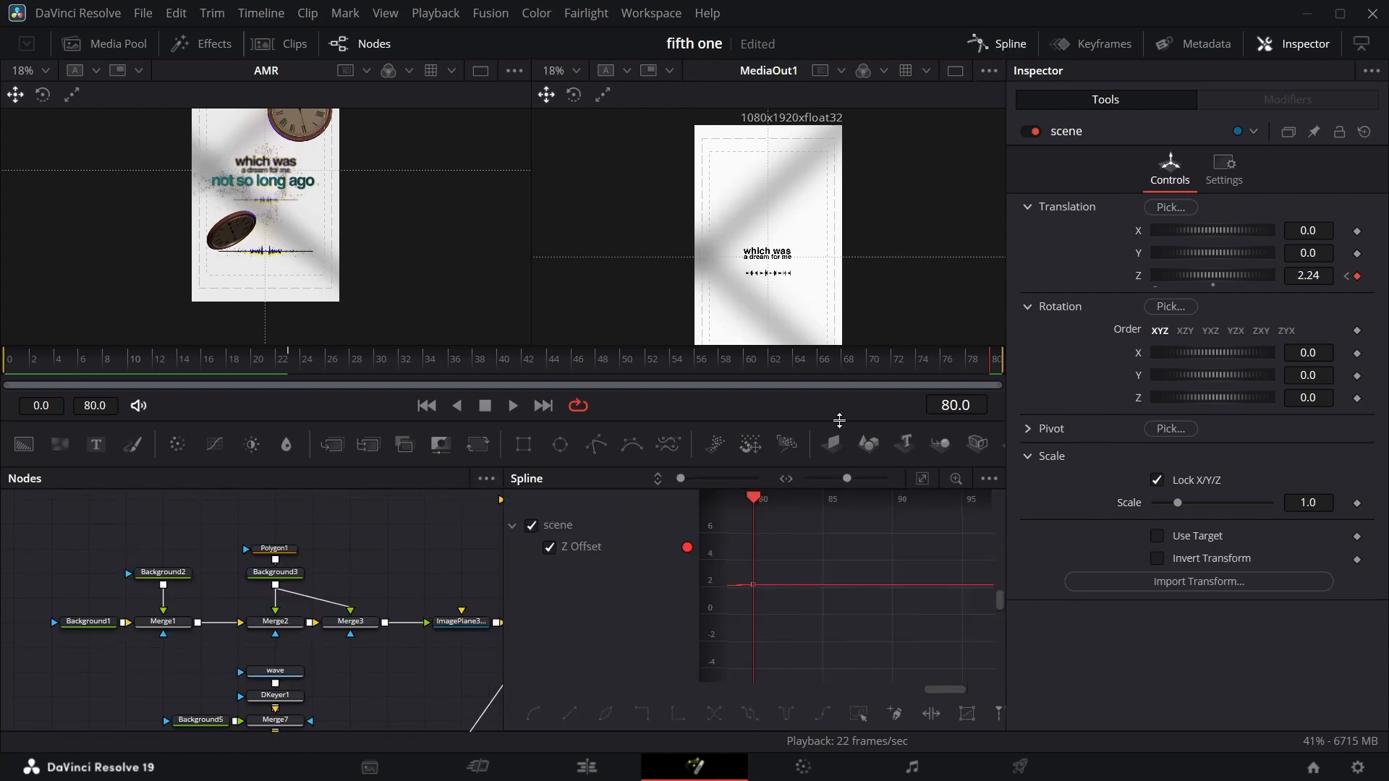
click(921, 478)
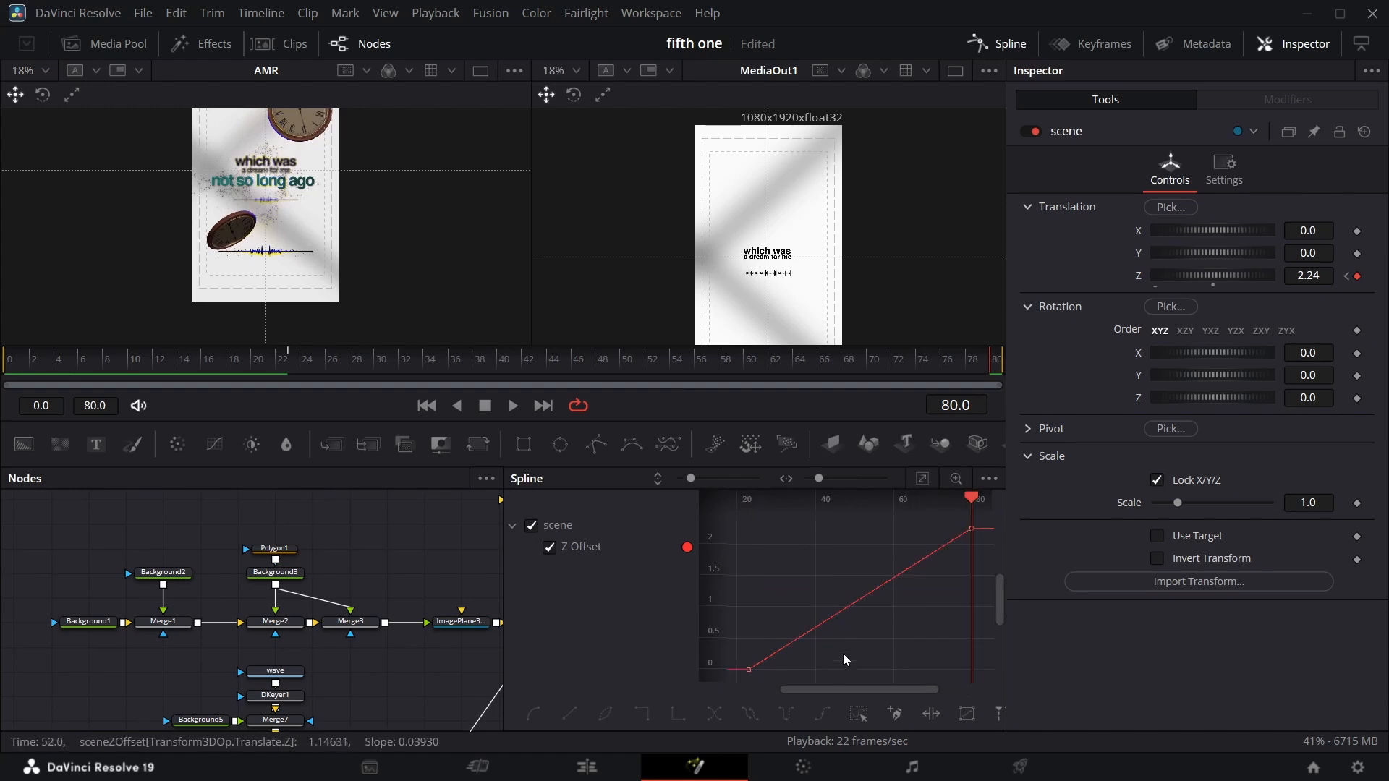
click(853, 716)
click(835, 712)
click(1008, 51)
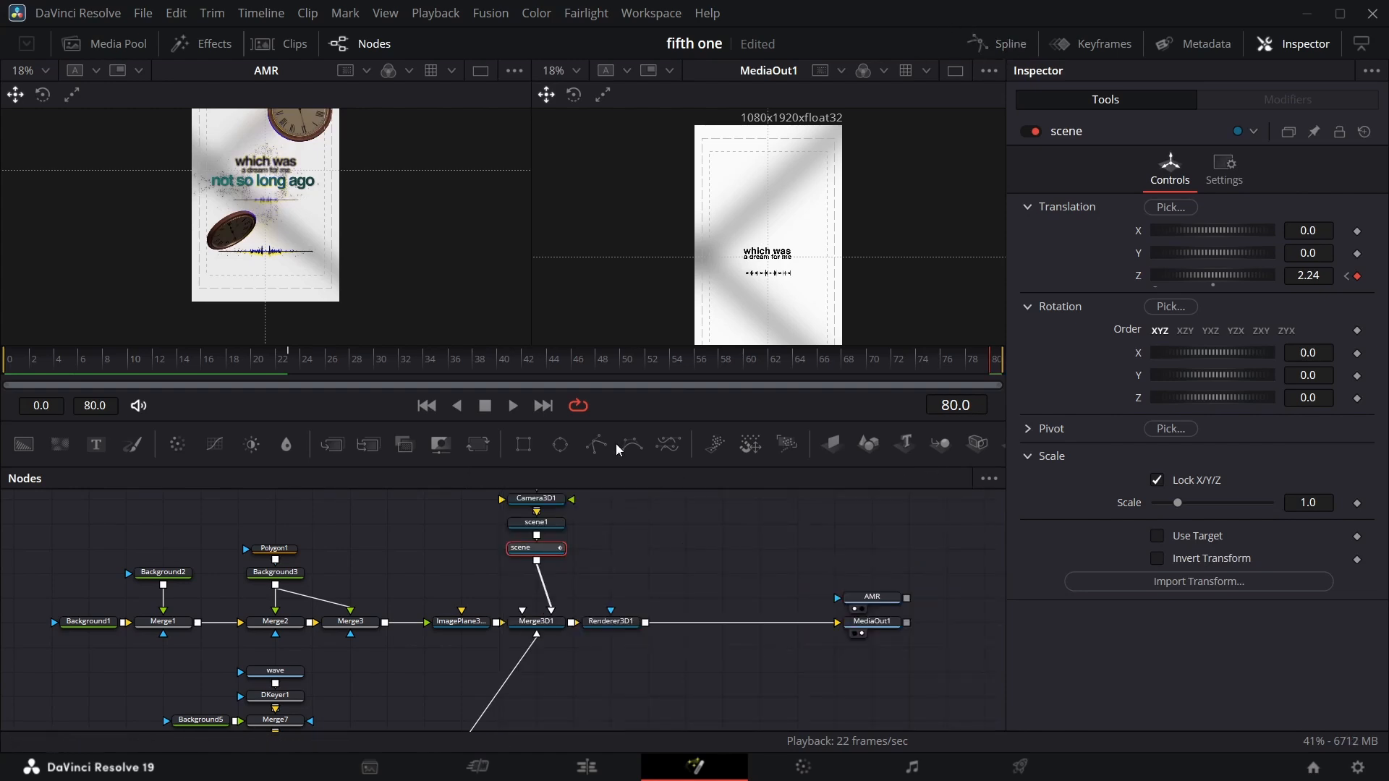
click(1031, 38)
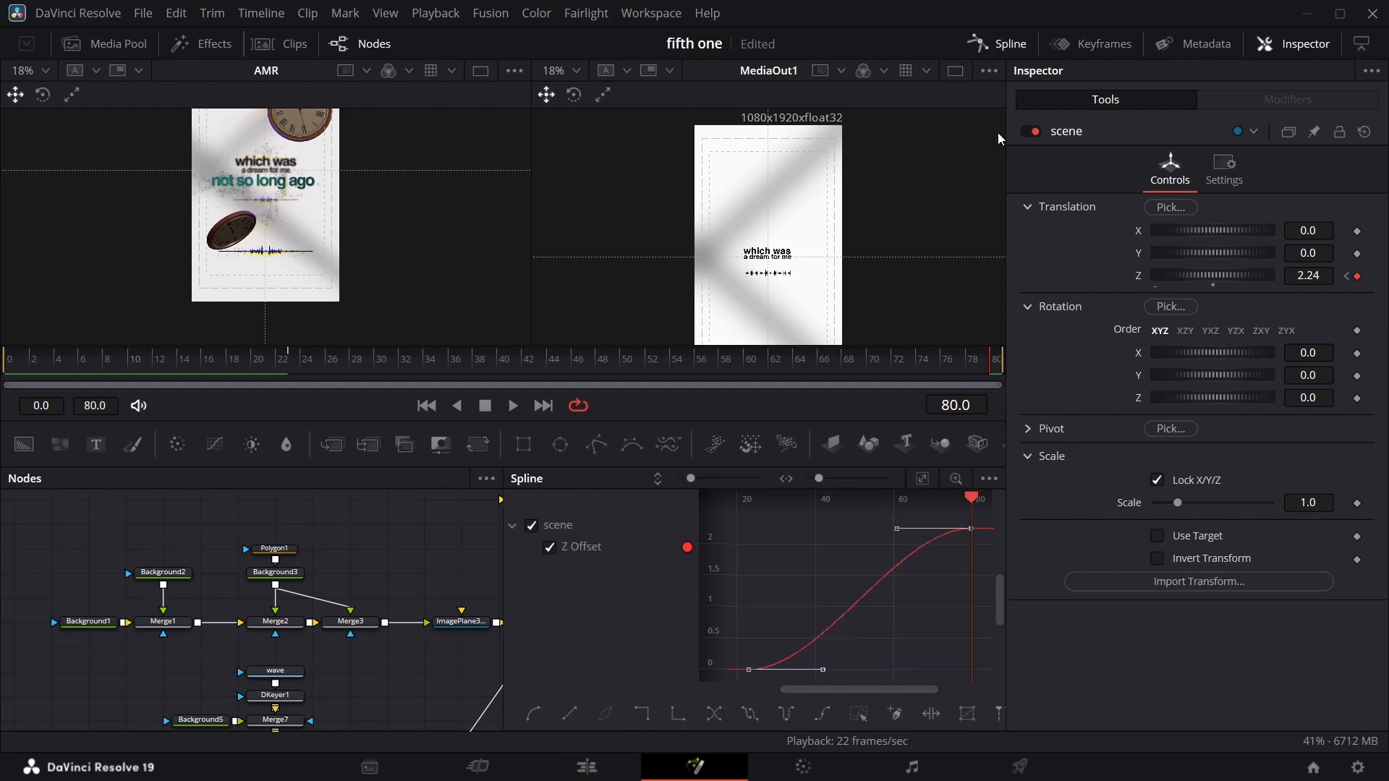
drag(889, 530, 843, 530)
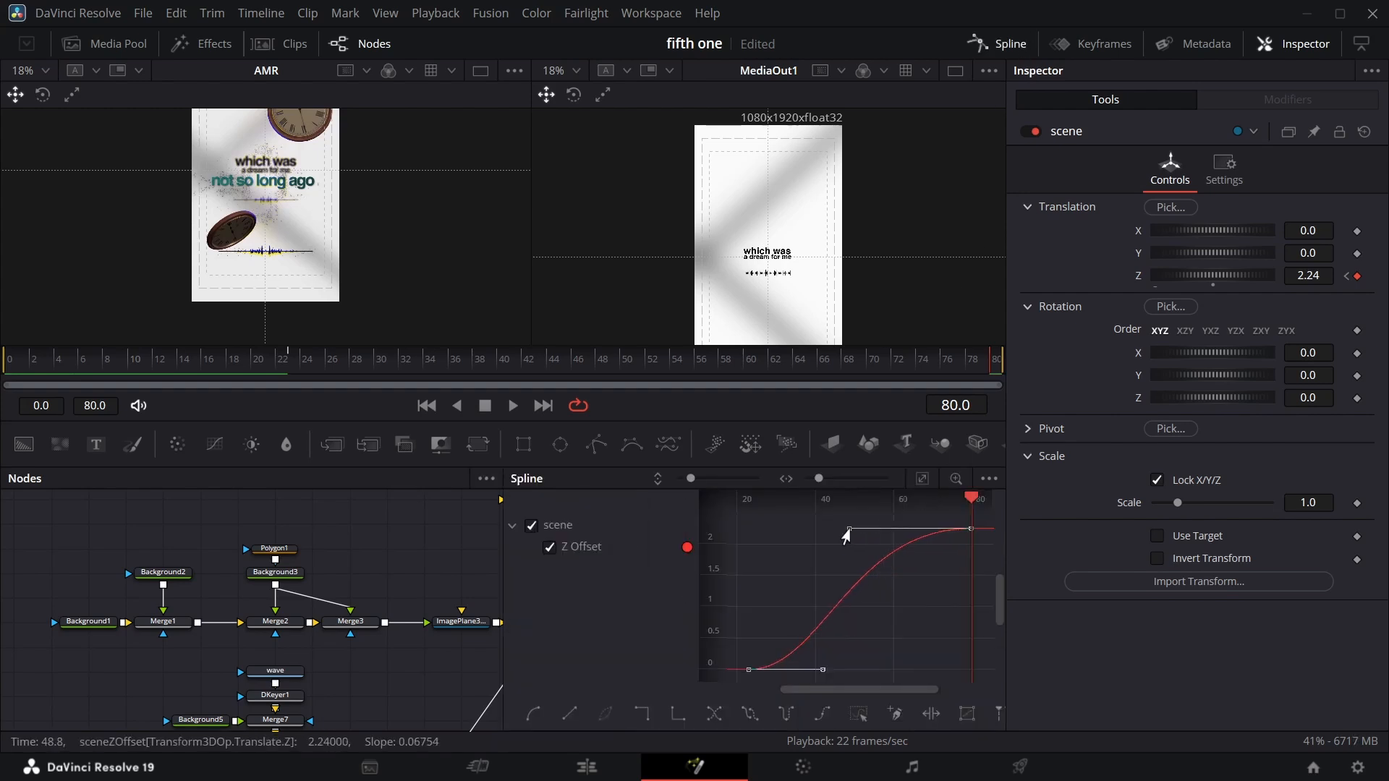
click(1002, 38)
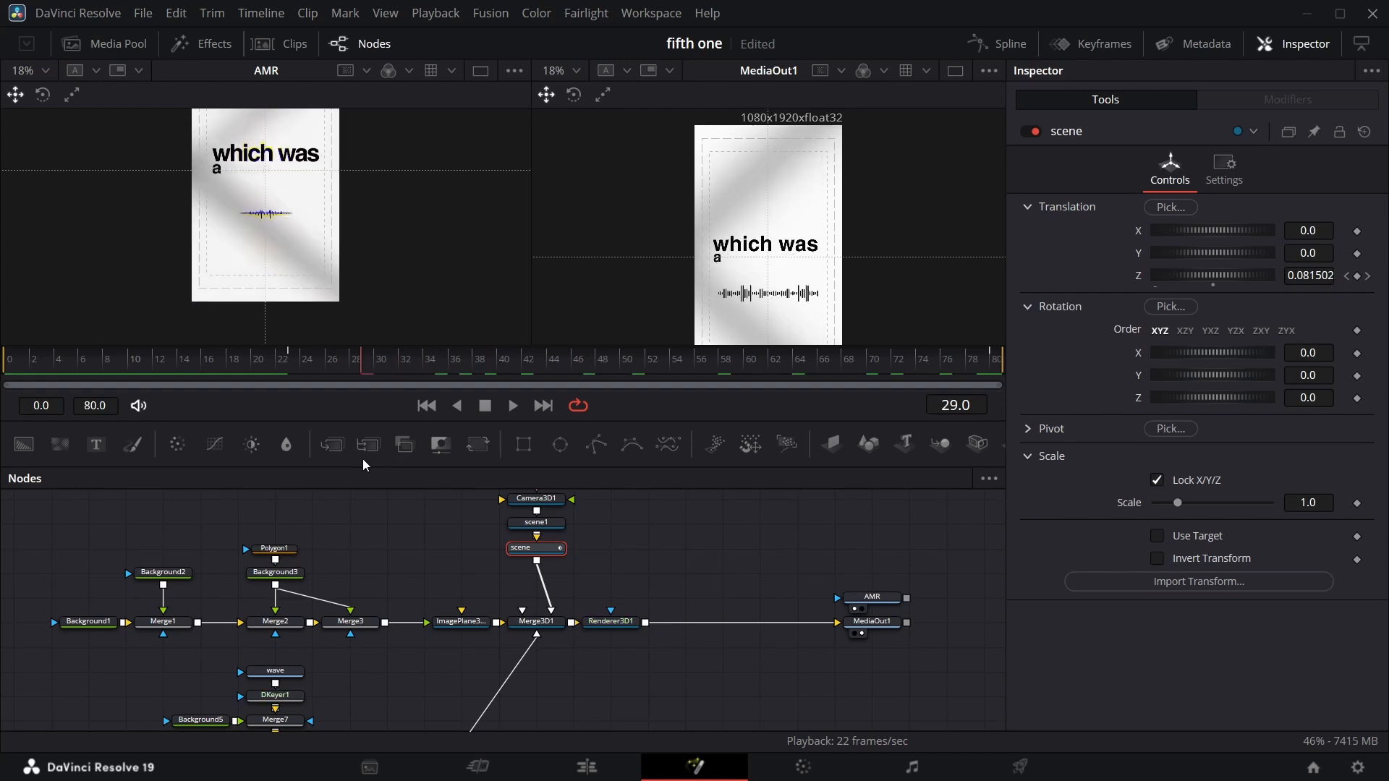
Scrub the timeline to frame 70 to preview the eased zoom in both viewers.
drag(545, 398, 875, 278)
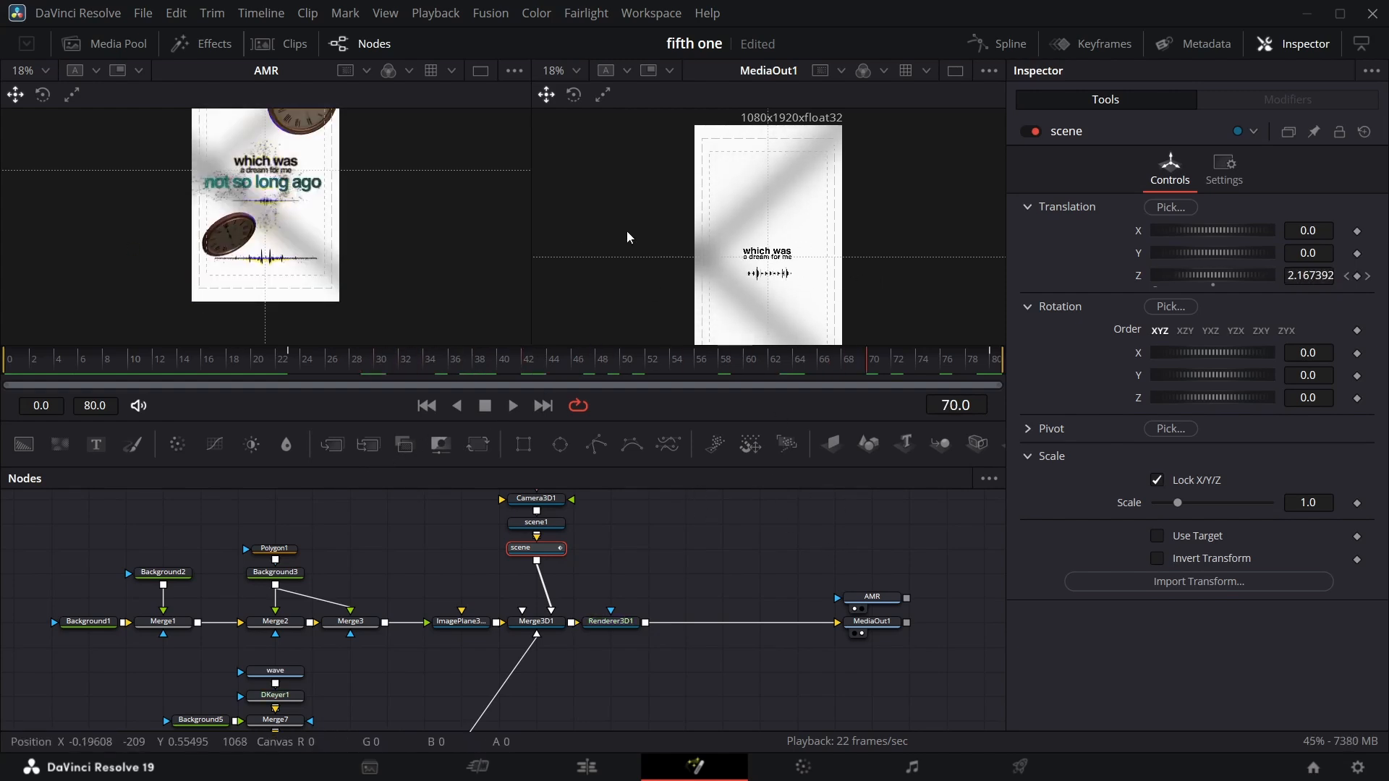
scroll(511, 296, down, 3)
scroll(340, 180, up, 2)
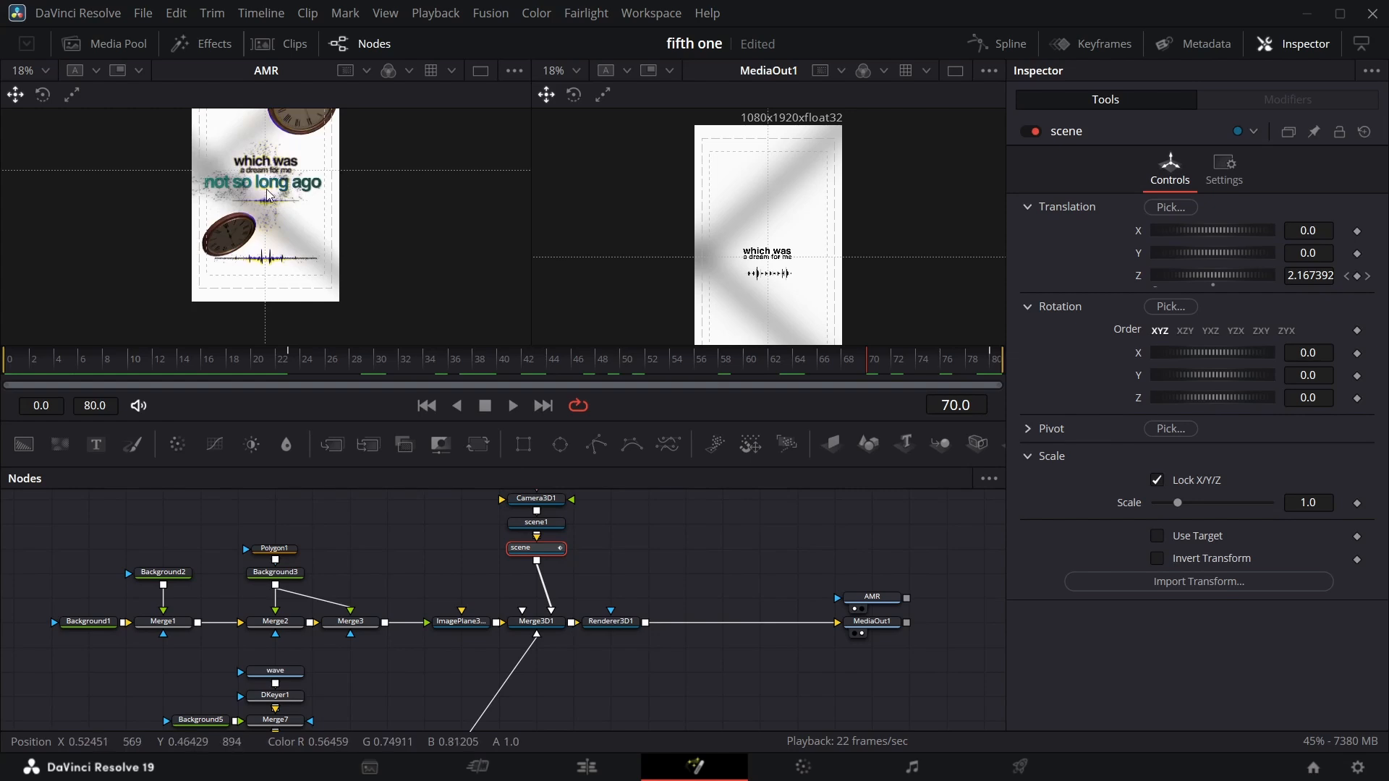
scroll(264, 241, up, 1)
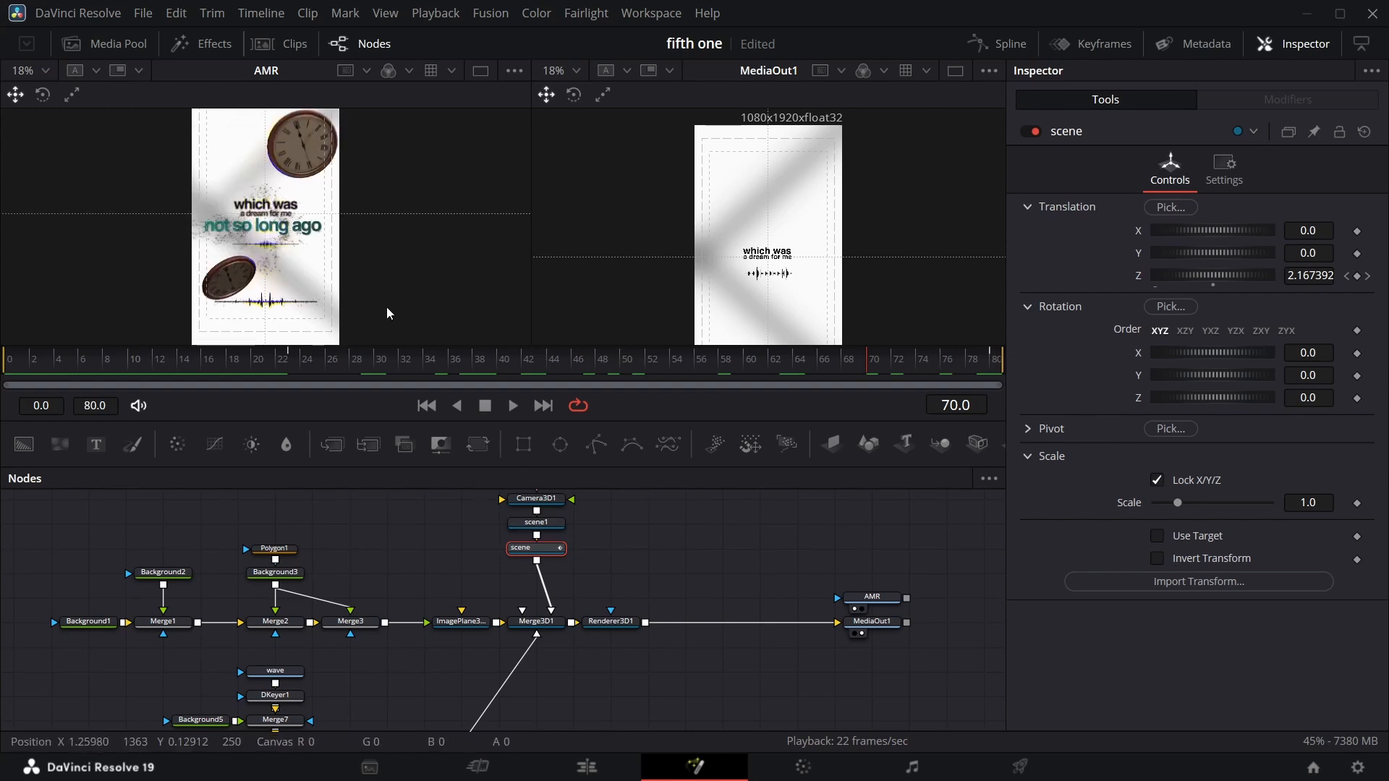
scroll(397, 310, down, 1)
scroll(403, 506, down, 5)
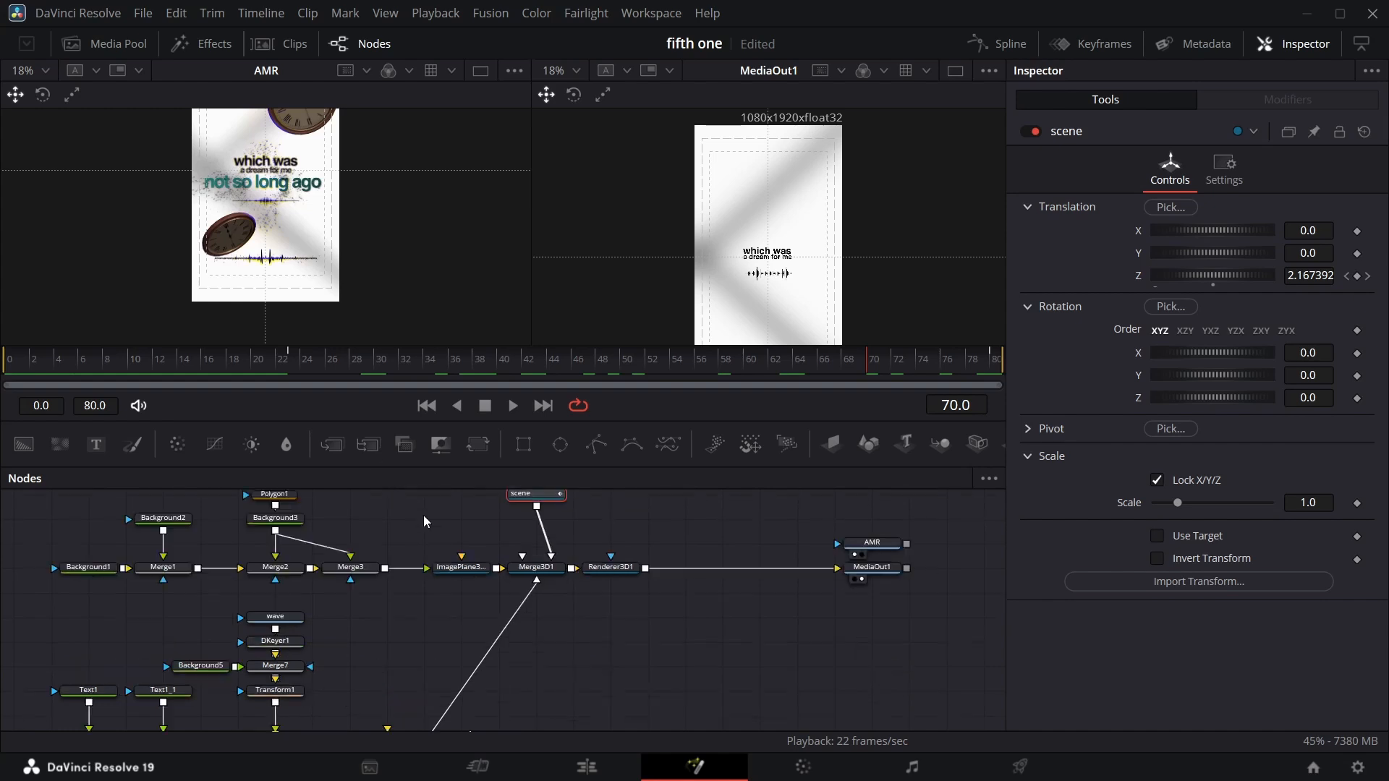
scroll(266, 670, left, 2)
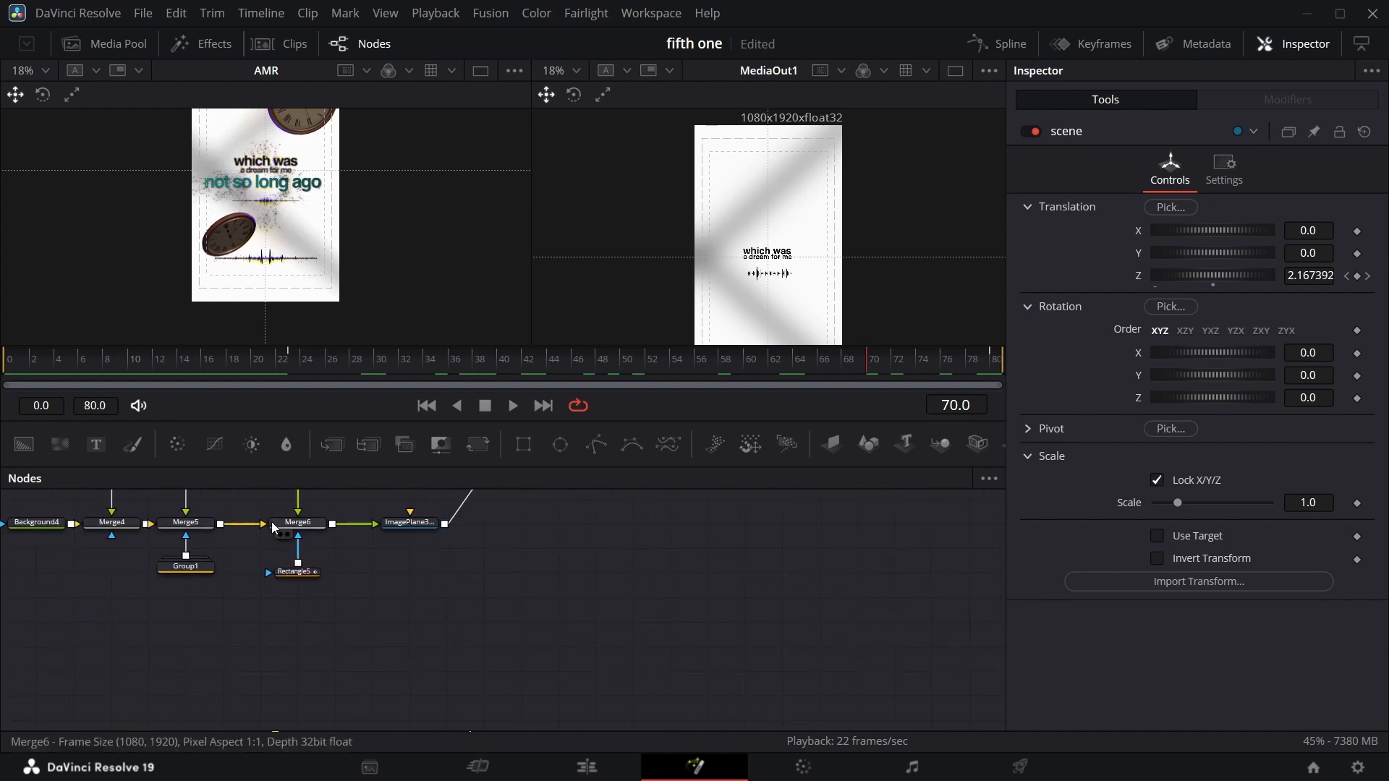
drag(118, 509, 137, 623)
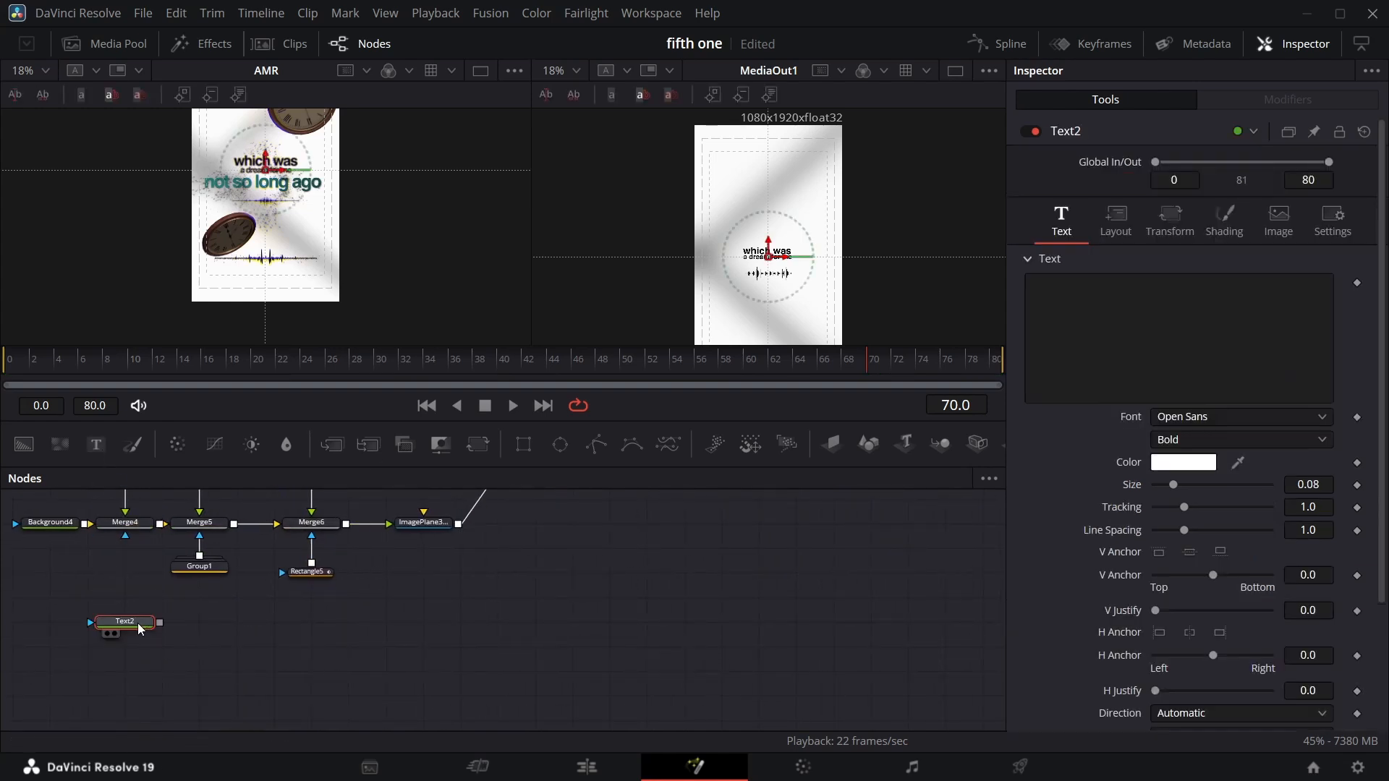
scroll(231, 591, up, 3)
scroll(174, 632, down, 3)
key(Delete)
scroll(60, 535, up, 2)
Duplicate the Text1_1 node and change the copy's text to "not so long ago".
click(130, 584)
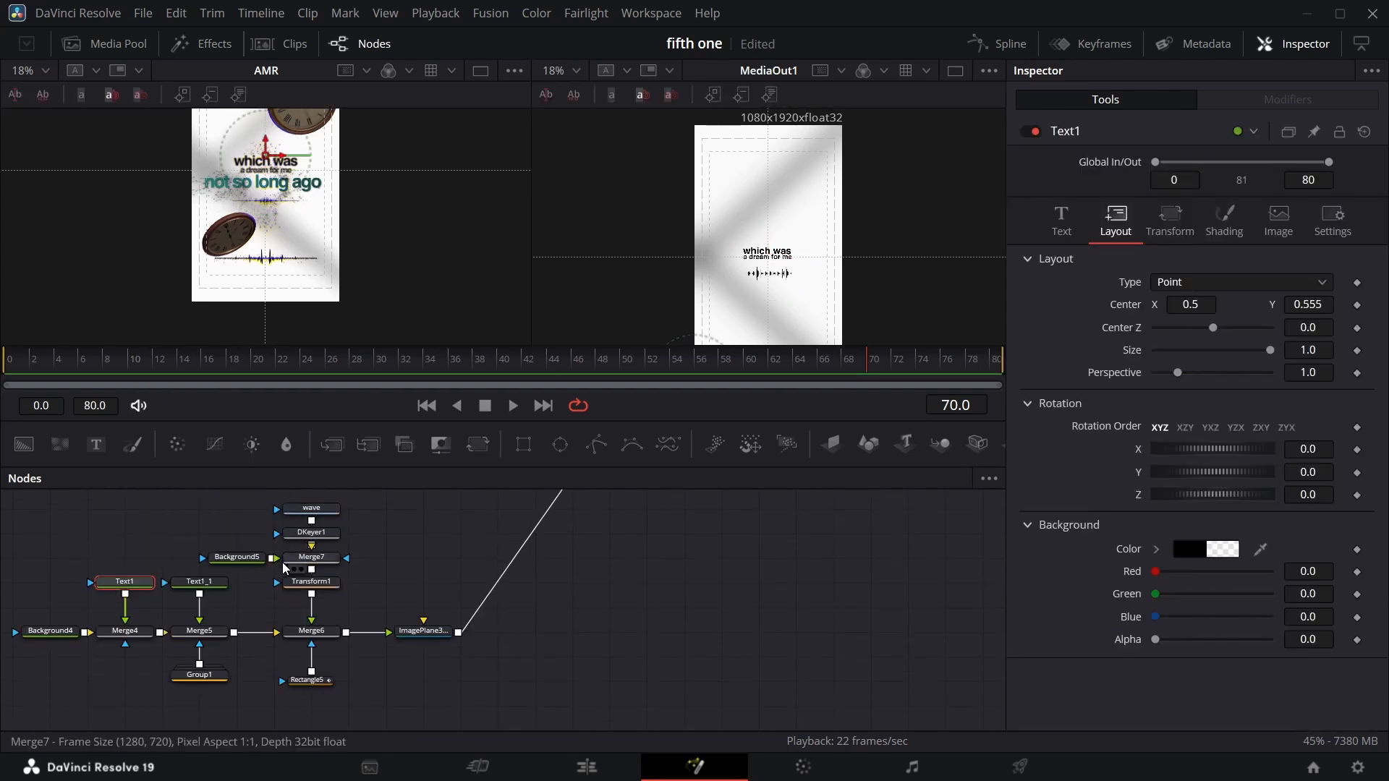
click(213, 586)
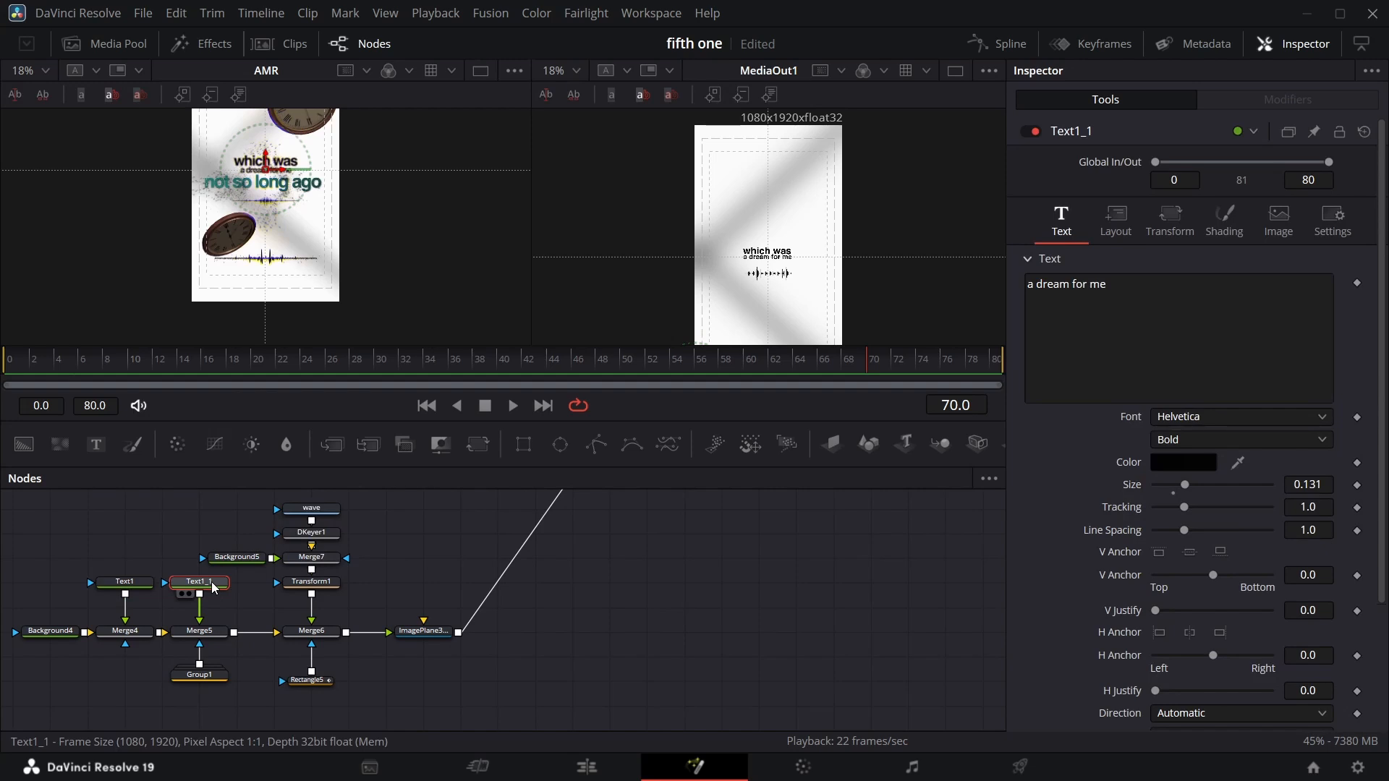
scroll(227, 604, down, 3)
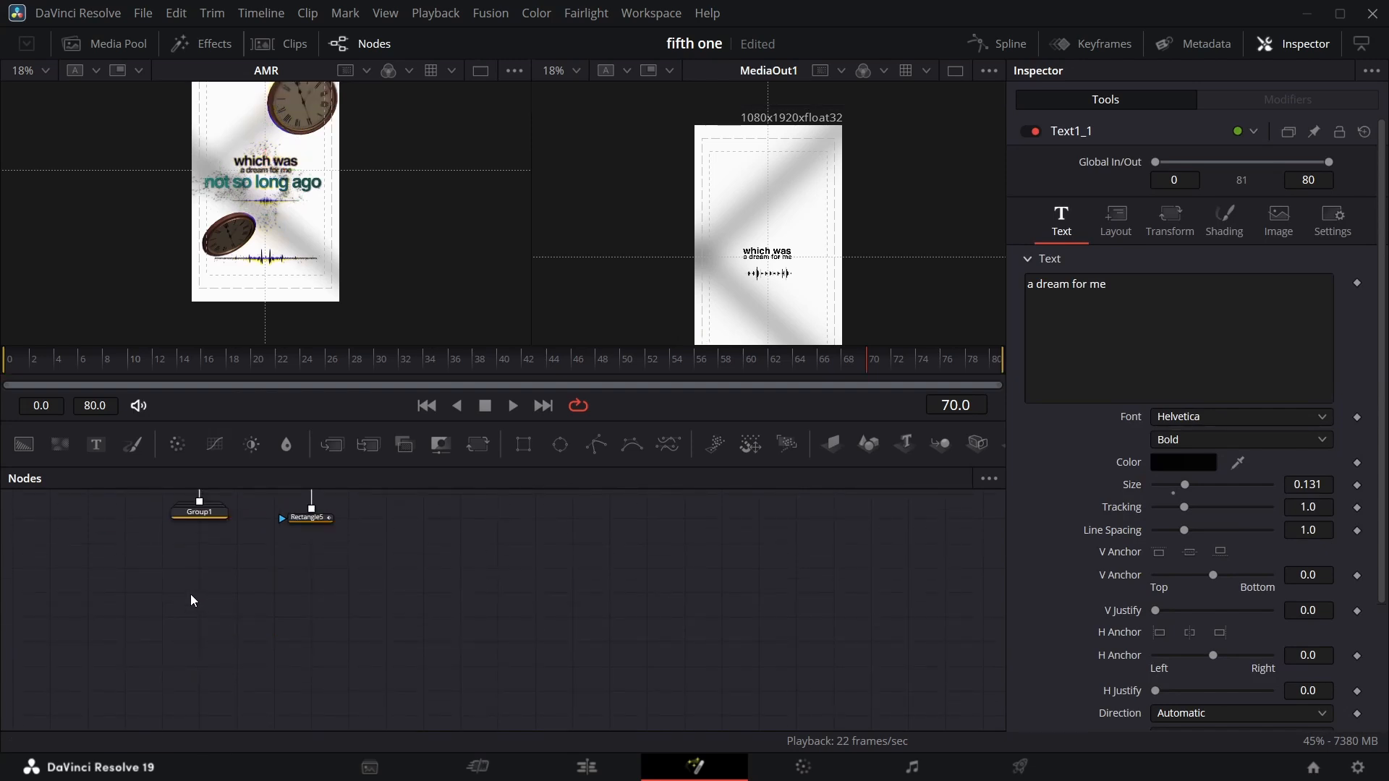
key(ctrl+v)
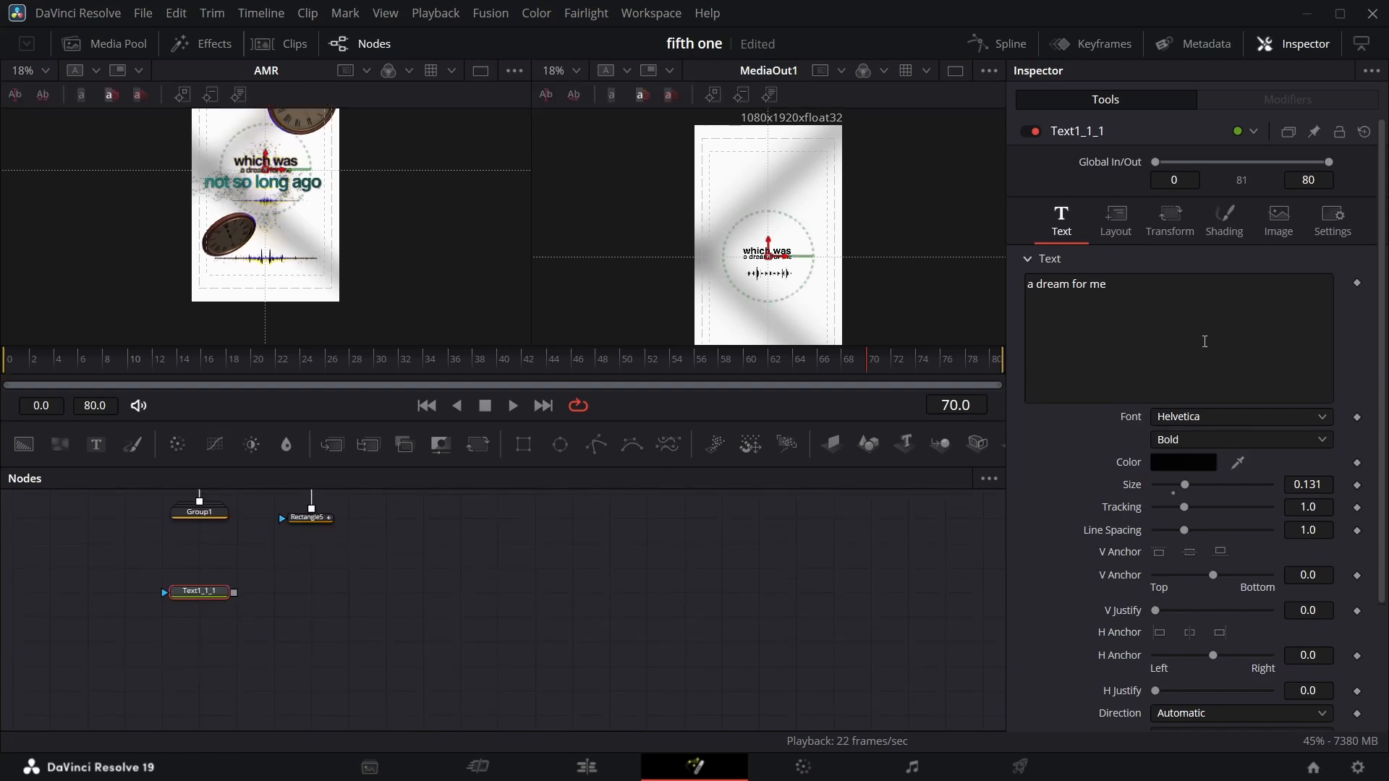
click(1120, 285)
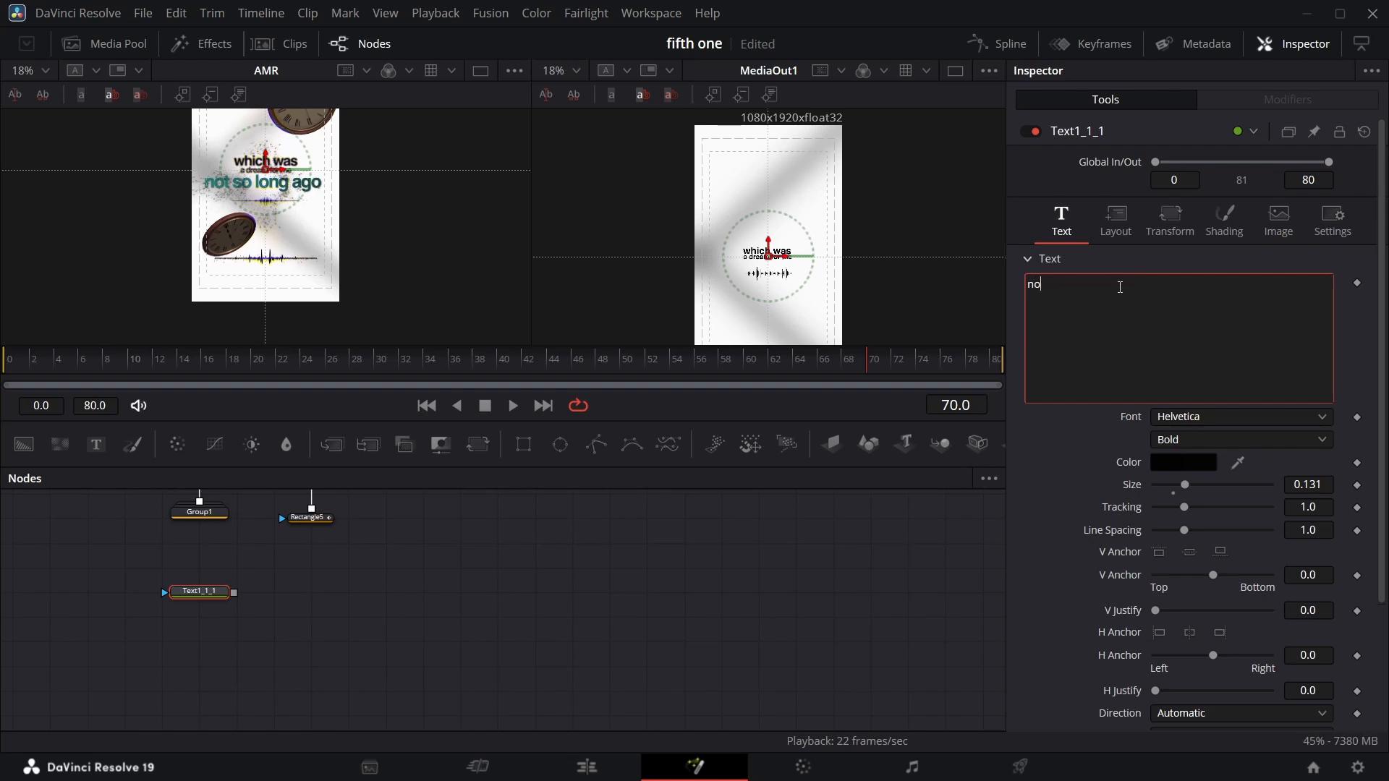
text(not so long ago)
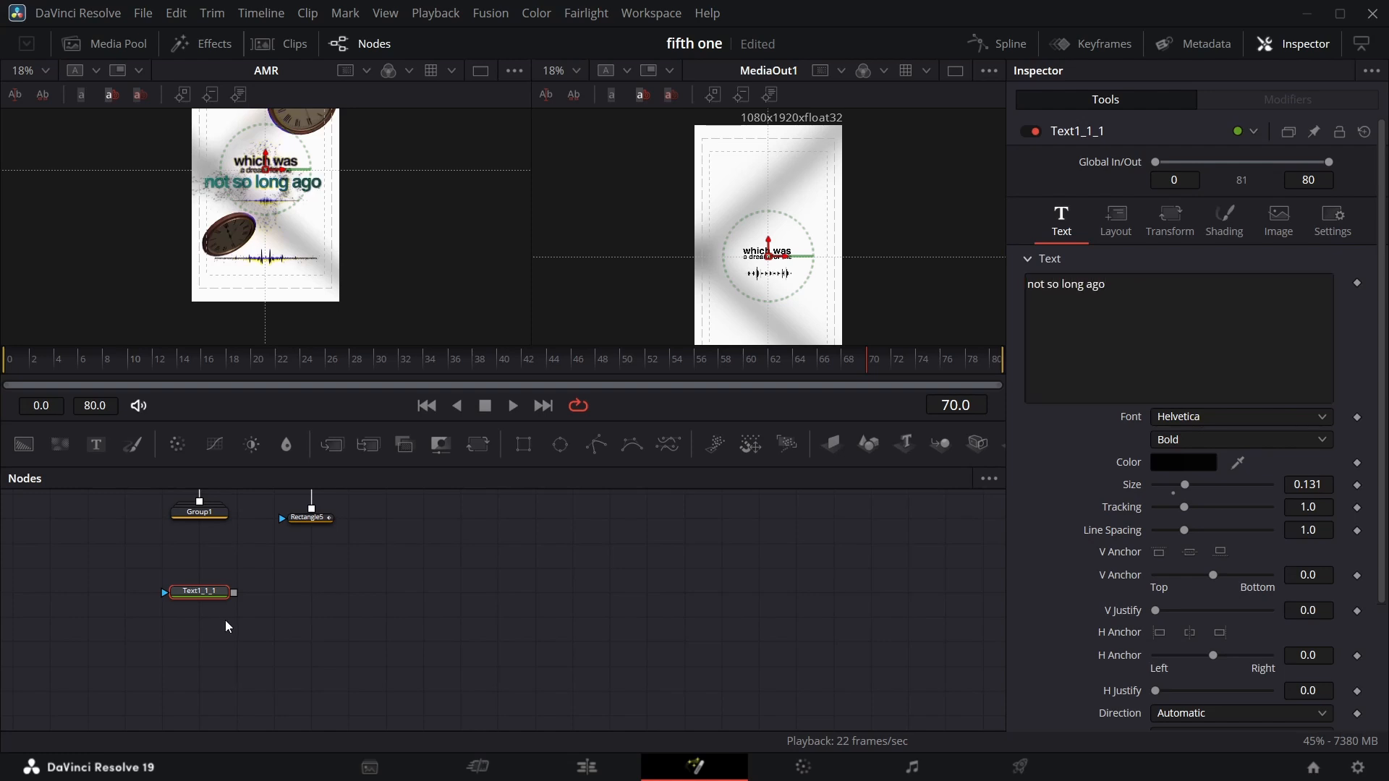
Add an Image Plane 3D node fed by the new text node and reposition both nodes.
drag(837, 447, 289, 604)
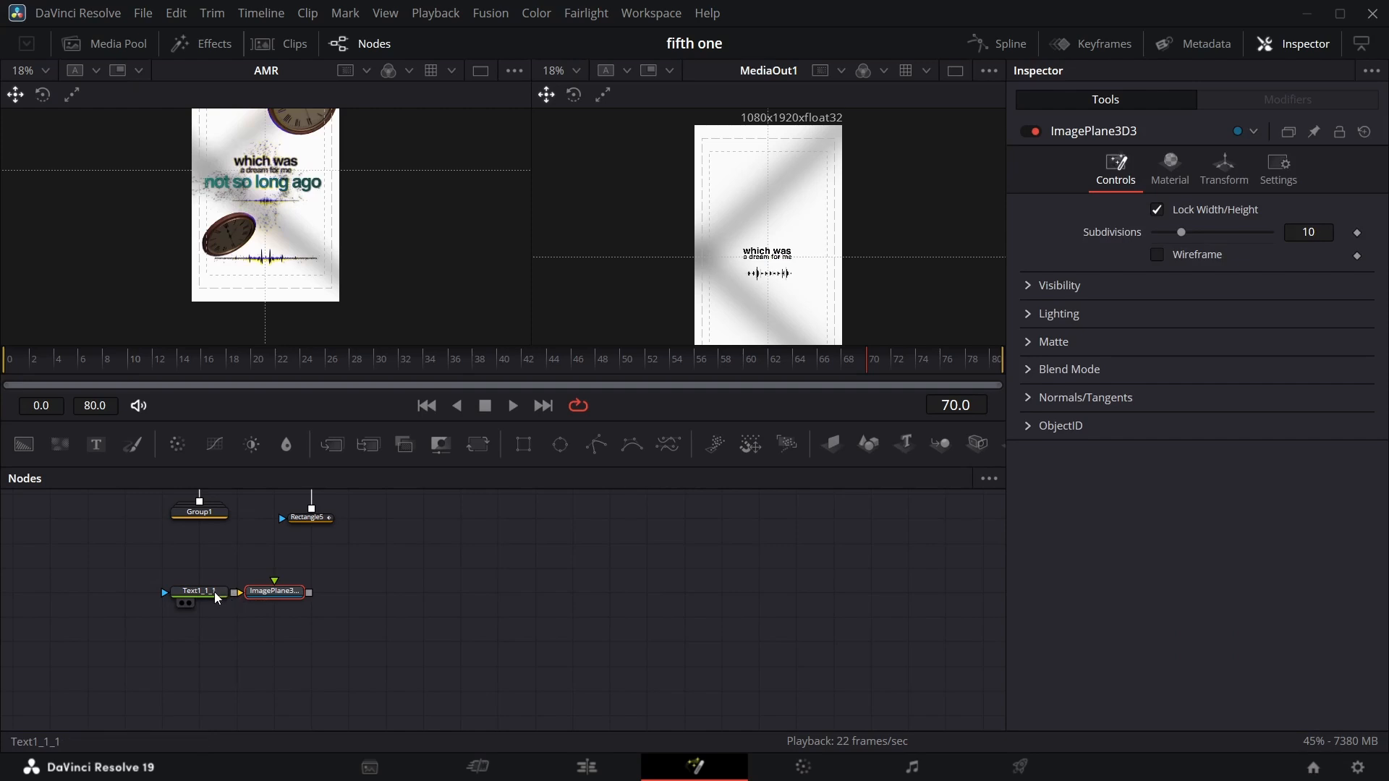
click(185, 593)
drag(185, 594, 147, 595)
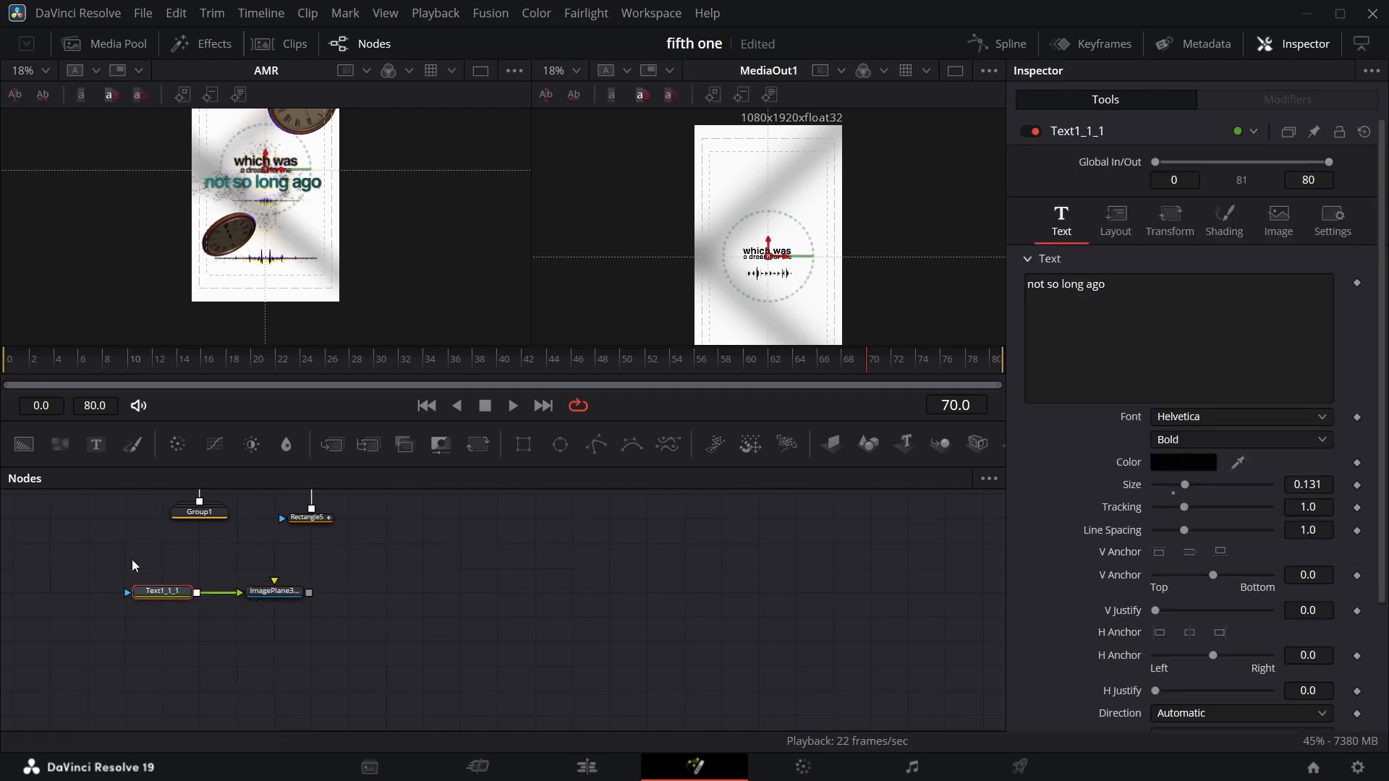
drag(132, 558, 544, 554)
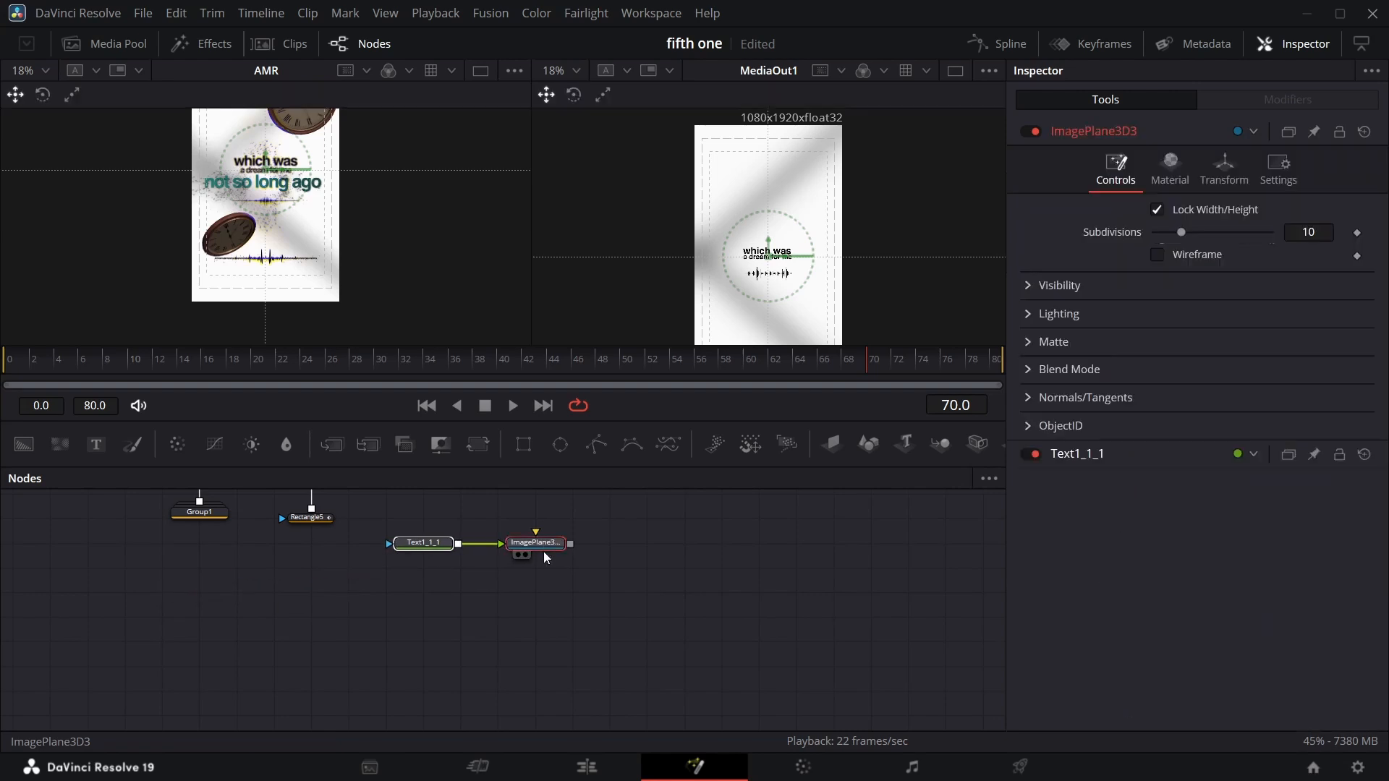
Connect the new Image Plane 3D node into Merge3D1.
scroll(544, 554, up, 5)
scroll(546, 619, down, 2)
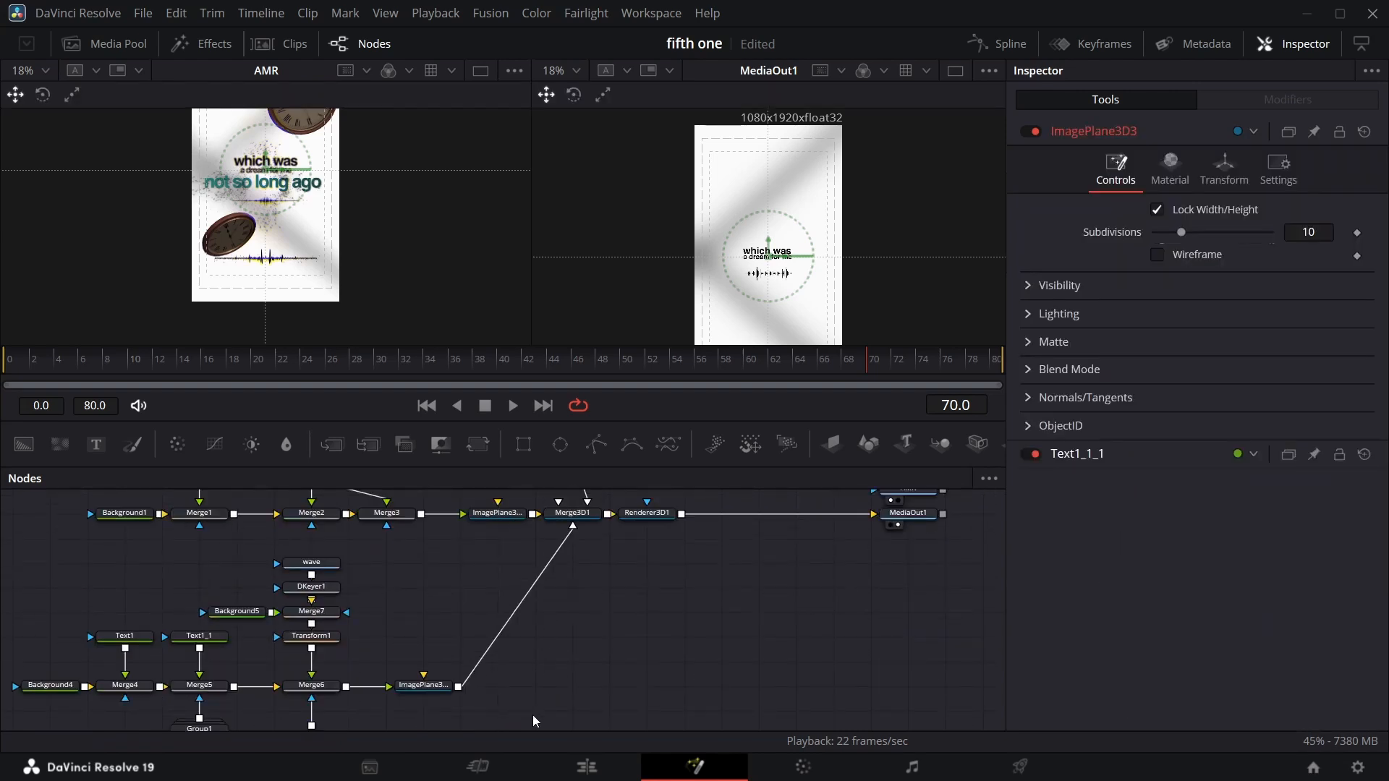
scroll(536, 695, down, 2)
drag(527, 707, 581, 591)
scroll(647, 637, down, 3)
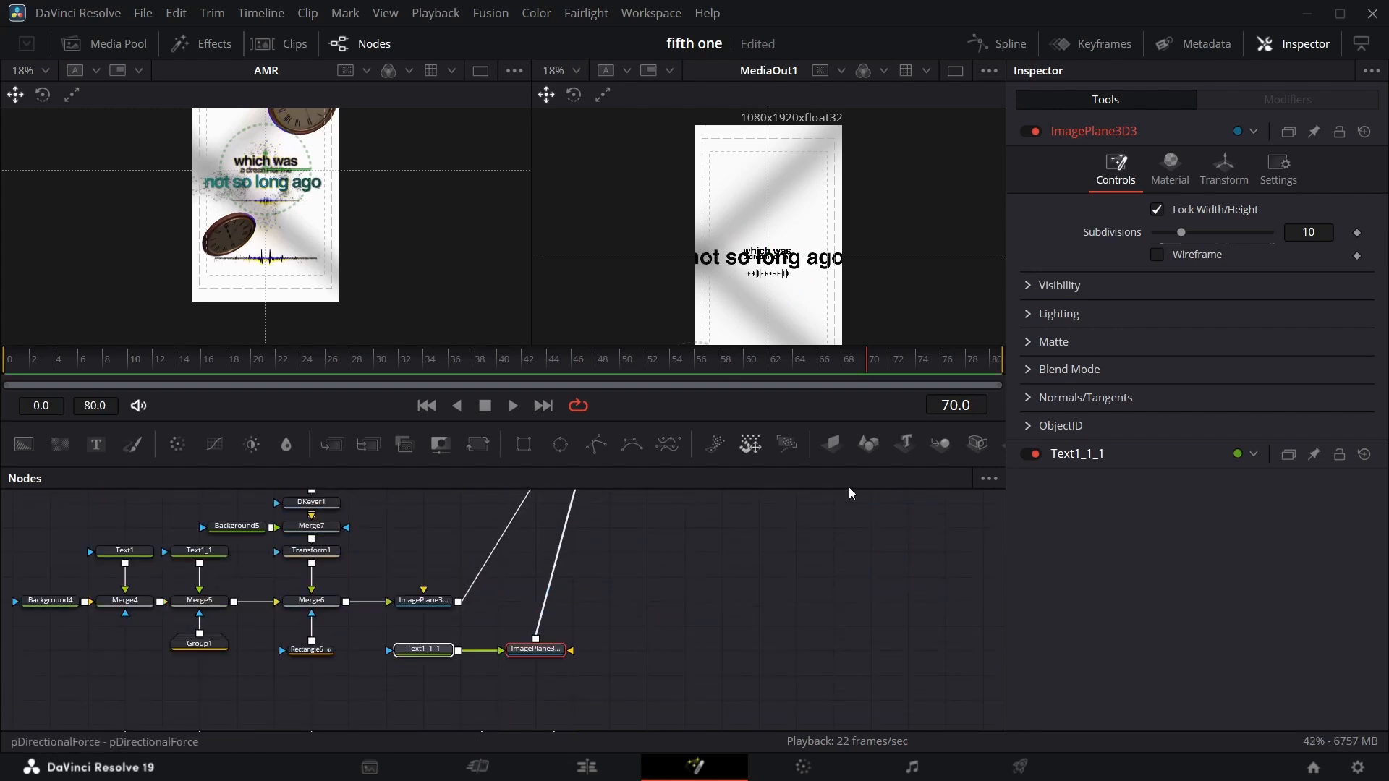
Pick the new text's colour from the teal "not so long ago" text in the reference viewer.
click(423, 648)
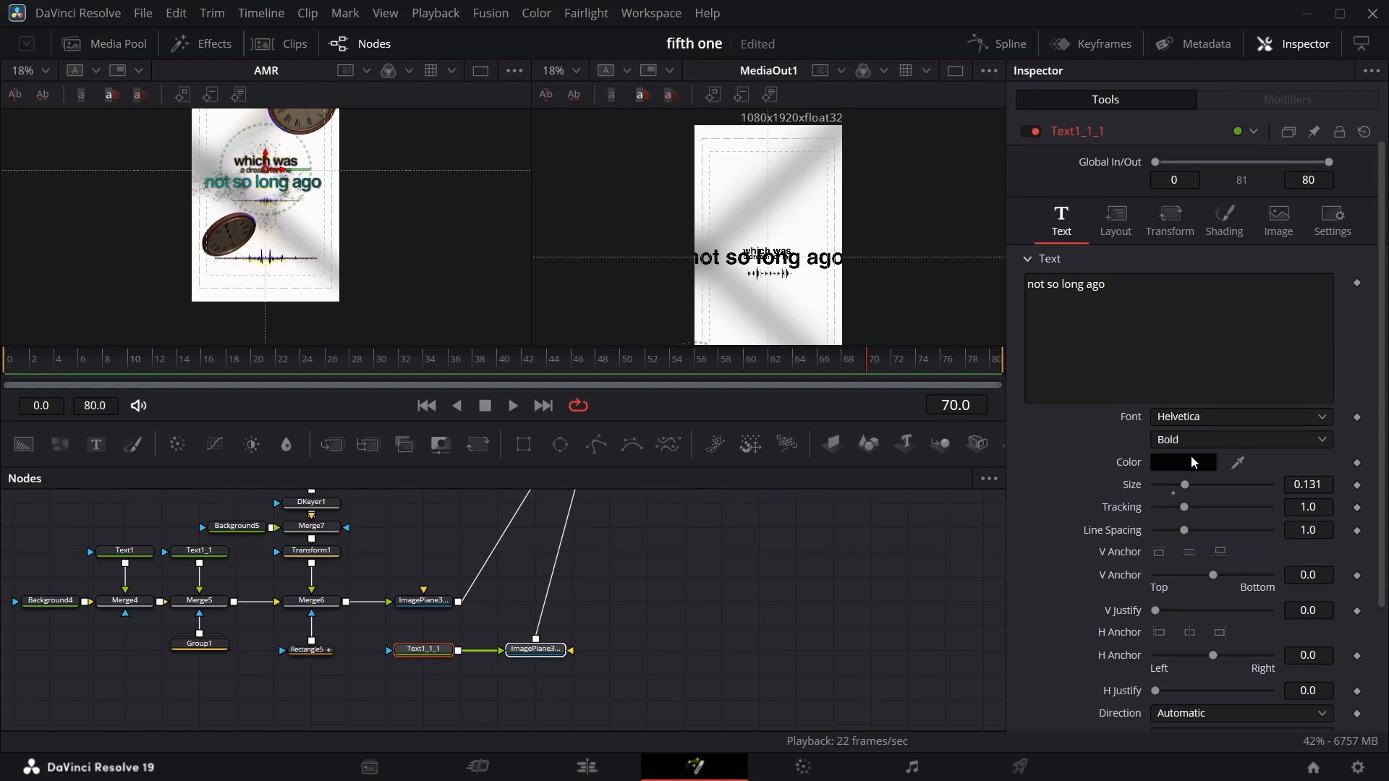
drag(1234, 471, 315, 184)
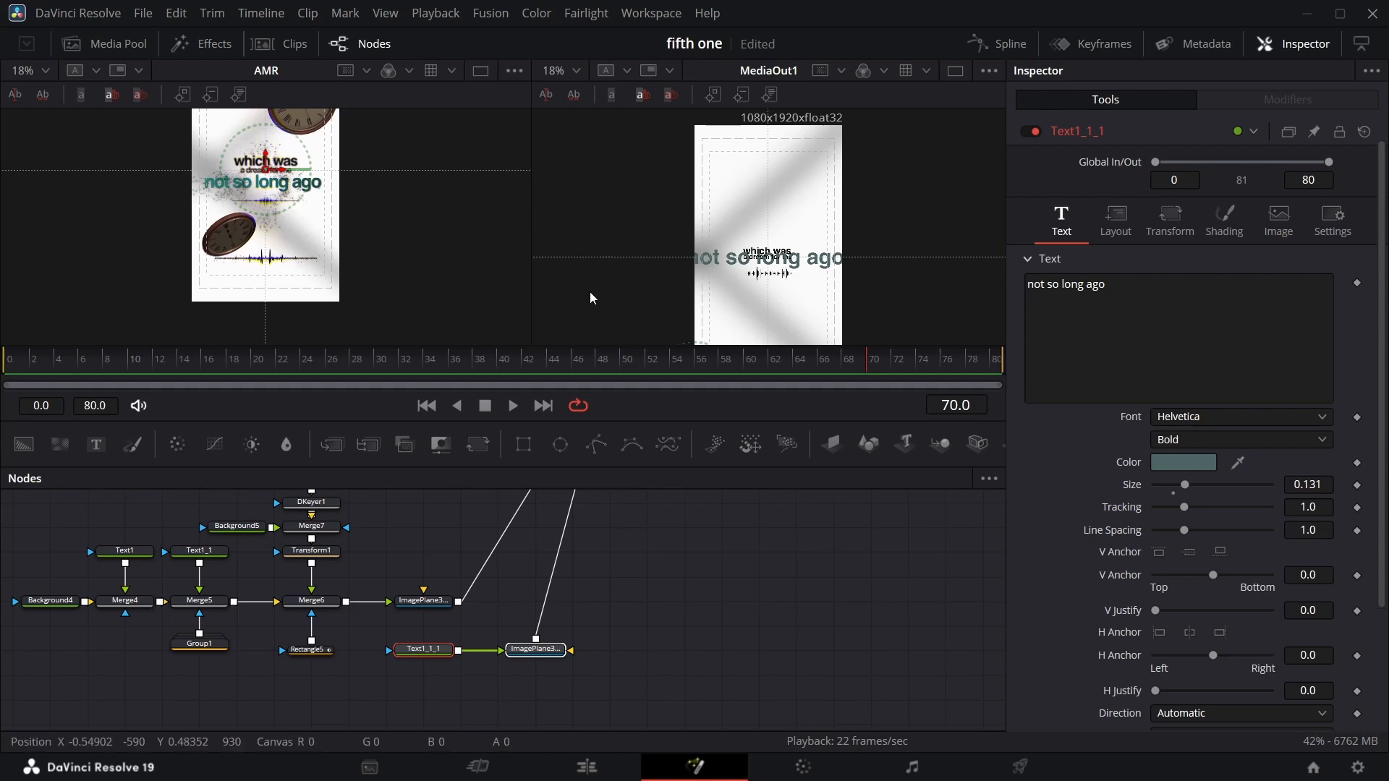
scroll(463, 611, up, 4)
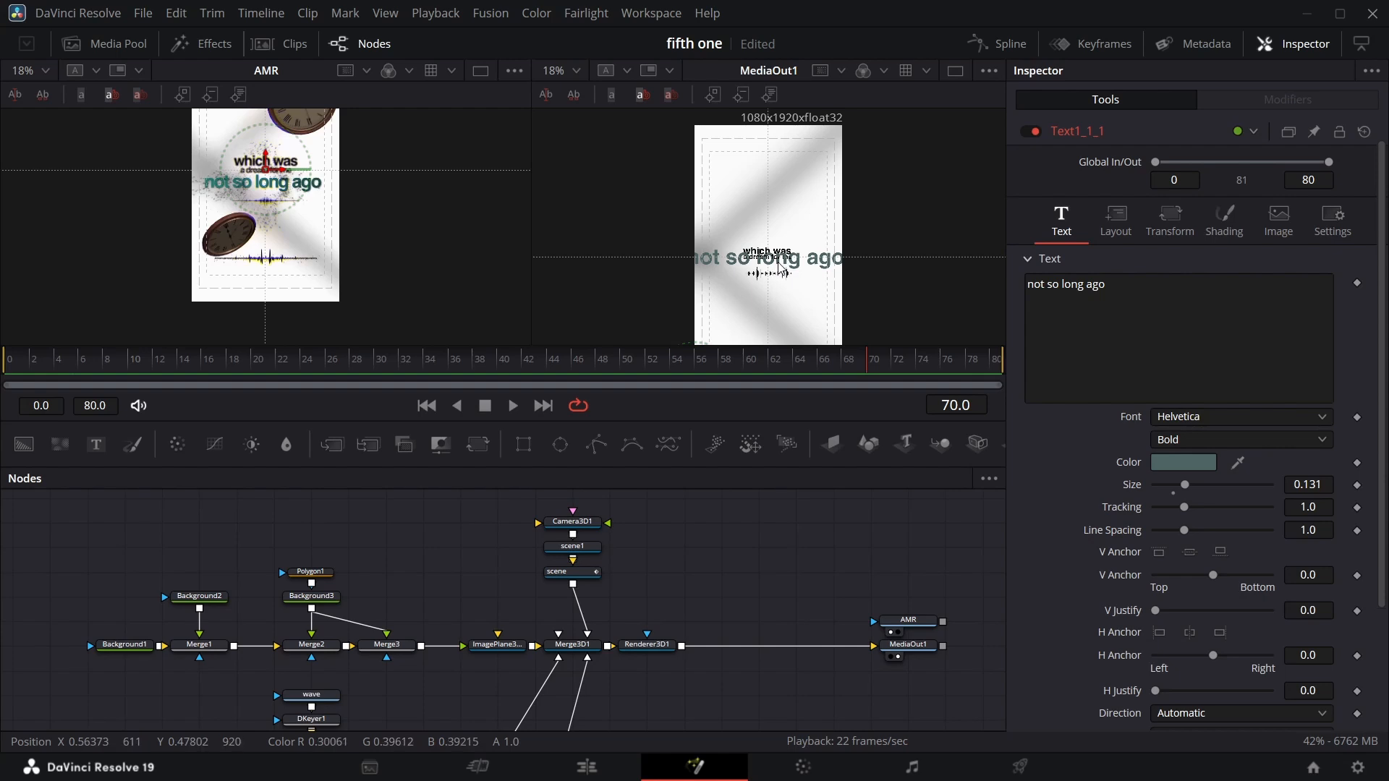
scroll(498, 563, down, 5)
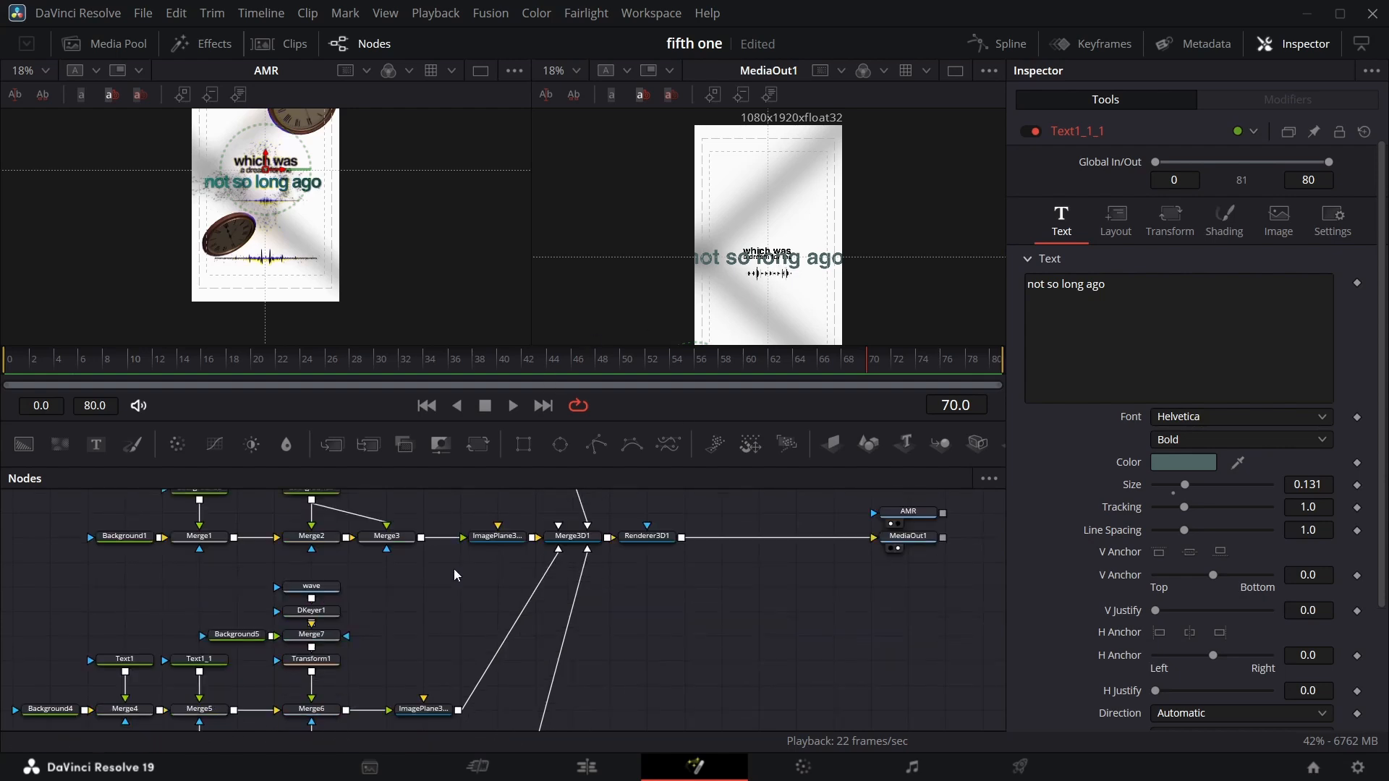
On Transform1, turn off Use Size and Aspect, set X Size to 1.115 and Center Y to -0.1.
click(330, 658)
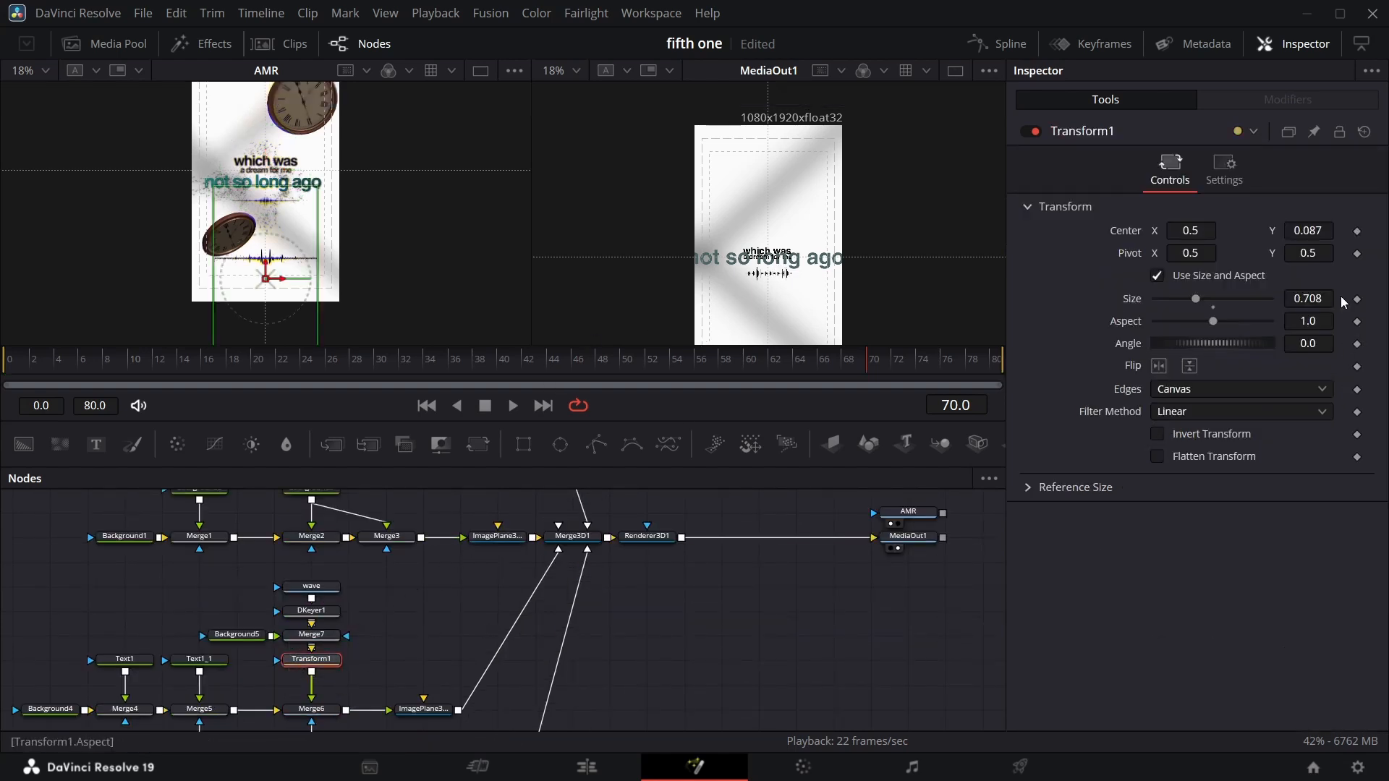
click(1157, 276)
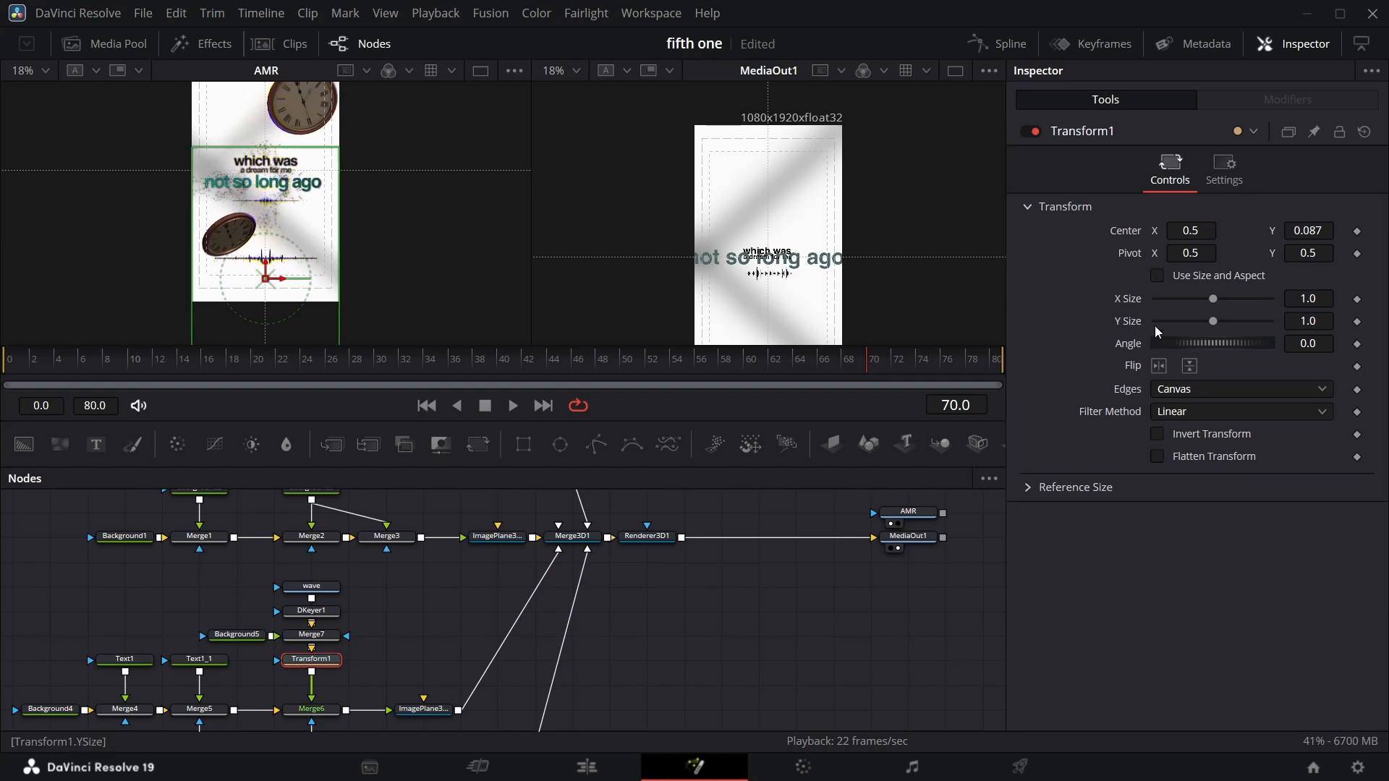
drag(1303, 299, 1386, 300)
drag(1308, 230, 1171, 230)
scroll(369, 601, down, 2)
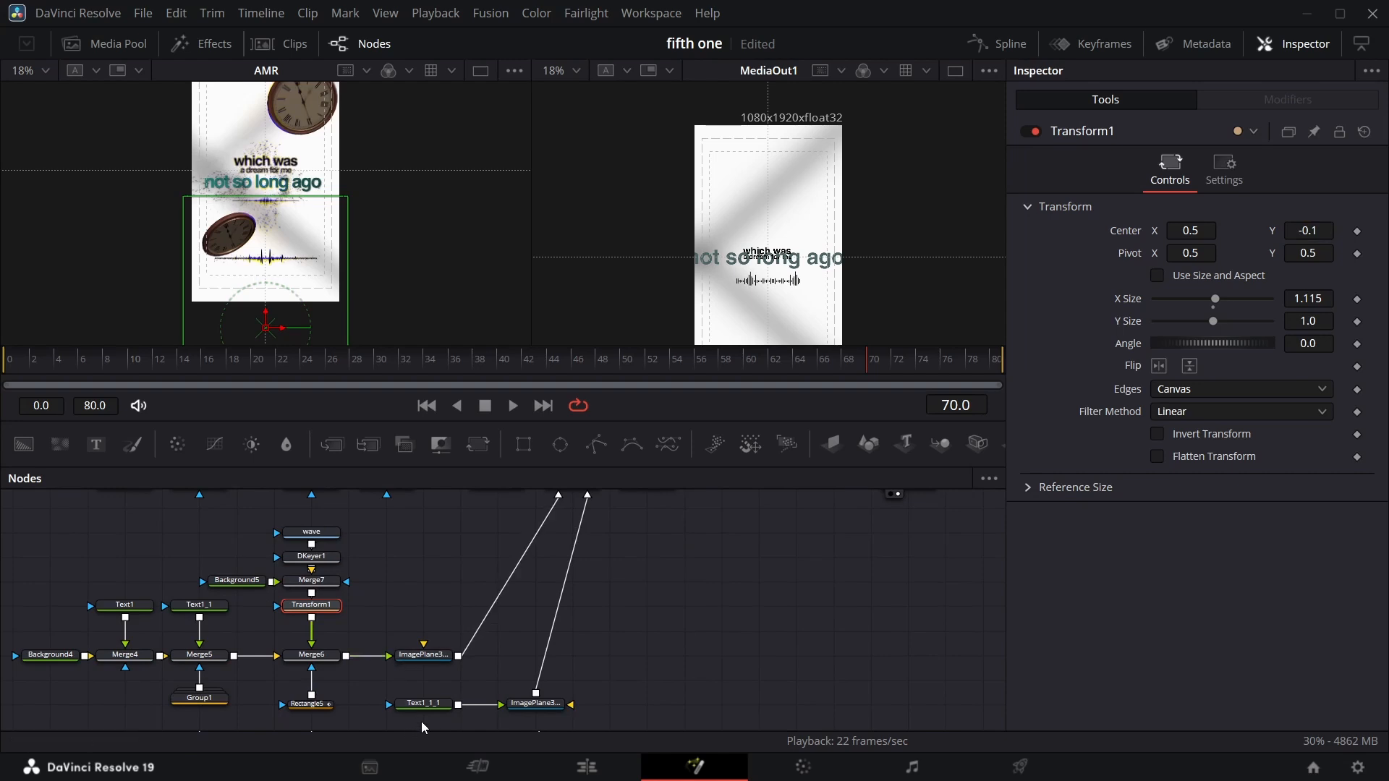
Set the new text node's layout Center Y to 0.478.
click(423, 703)
click(1115, 217)
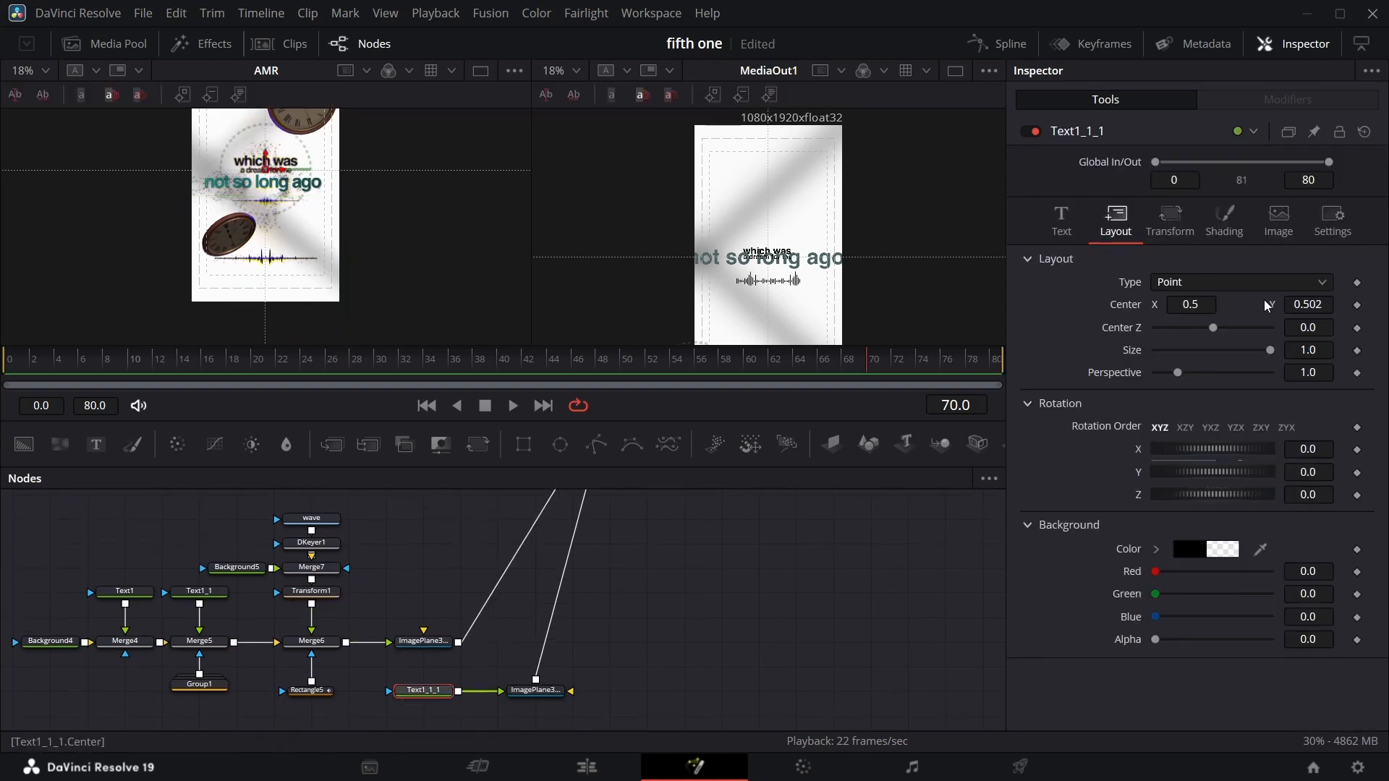
drag(1318, 302, 1301, 303)
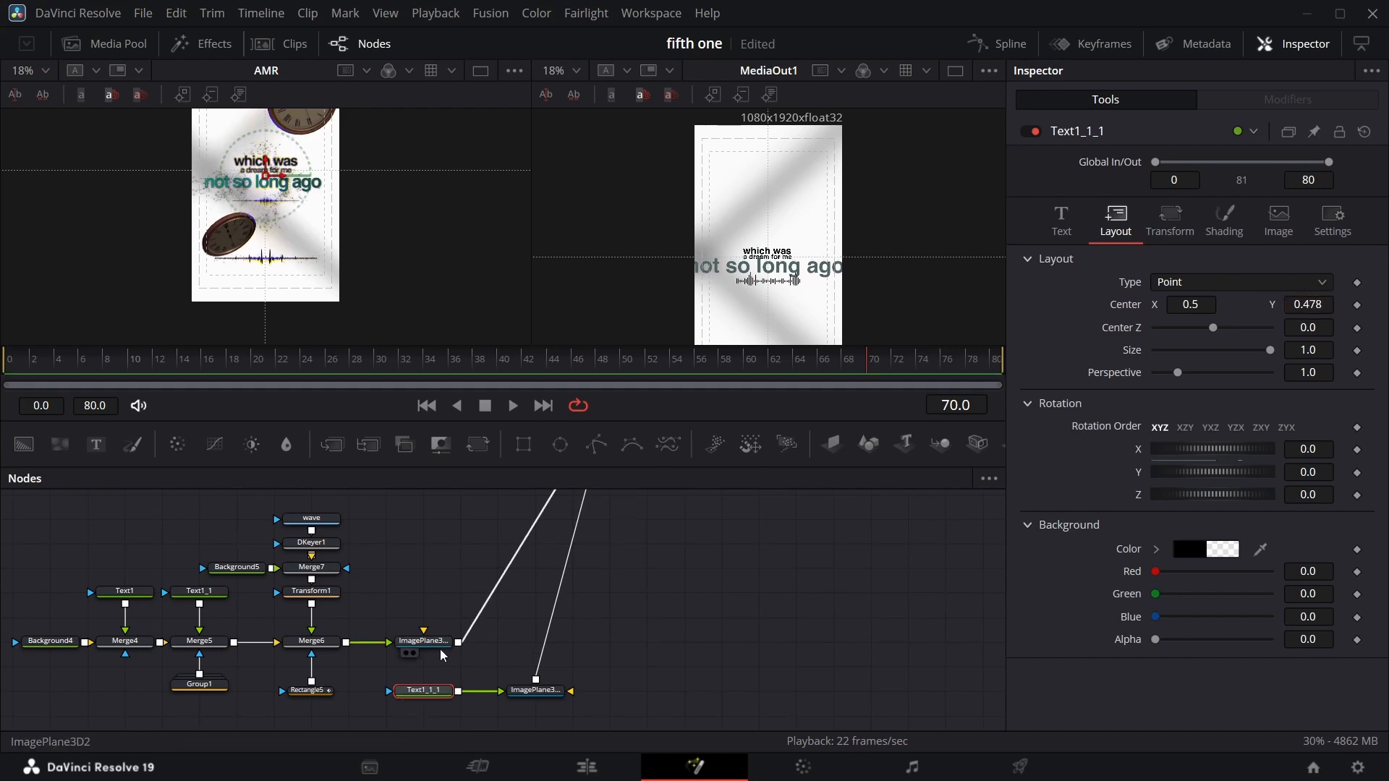
Set Transform1's Center Y to -0.175.
click(311, 591)
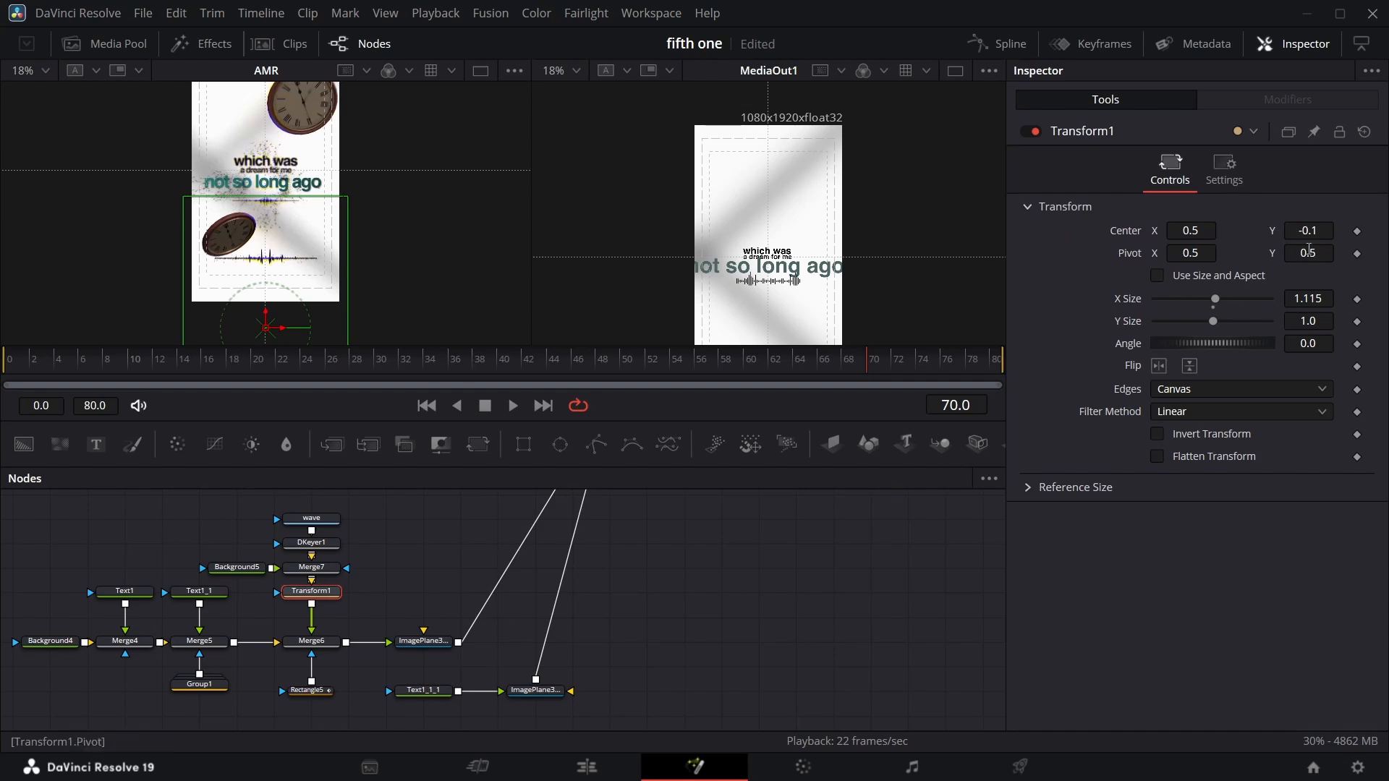
drag(1308, 231, 1254, 232)
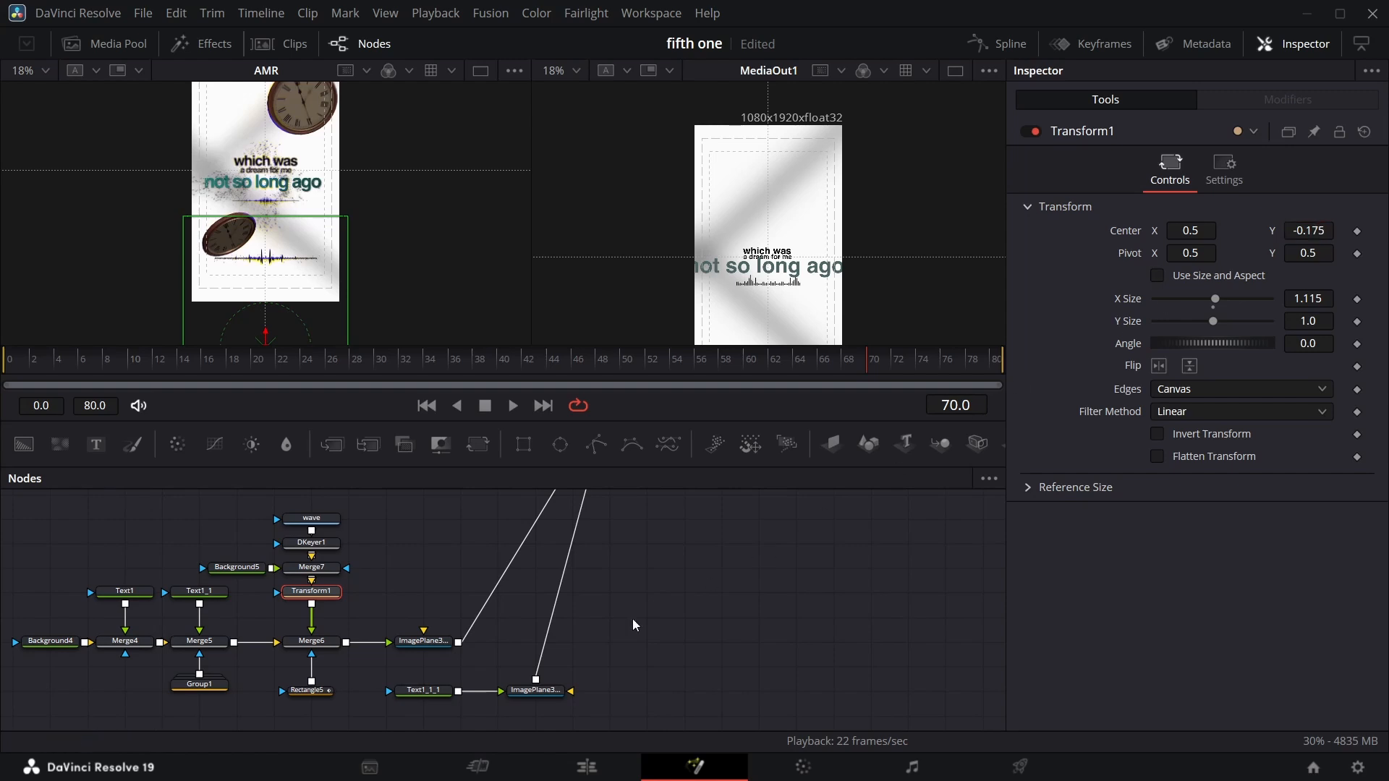
Select the Rectangle5 mask and set its Center Y to 0.259.
click(324, 641)
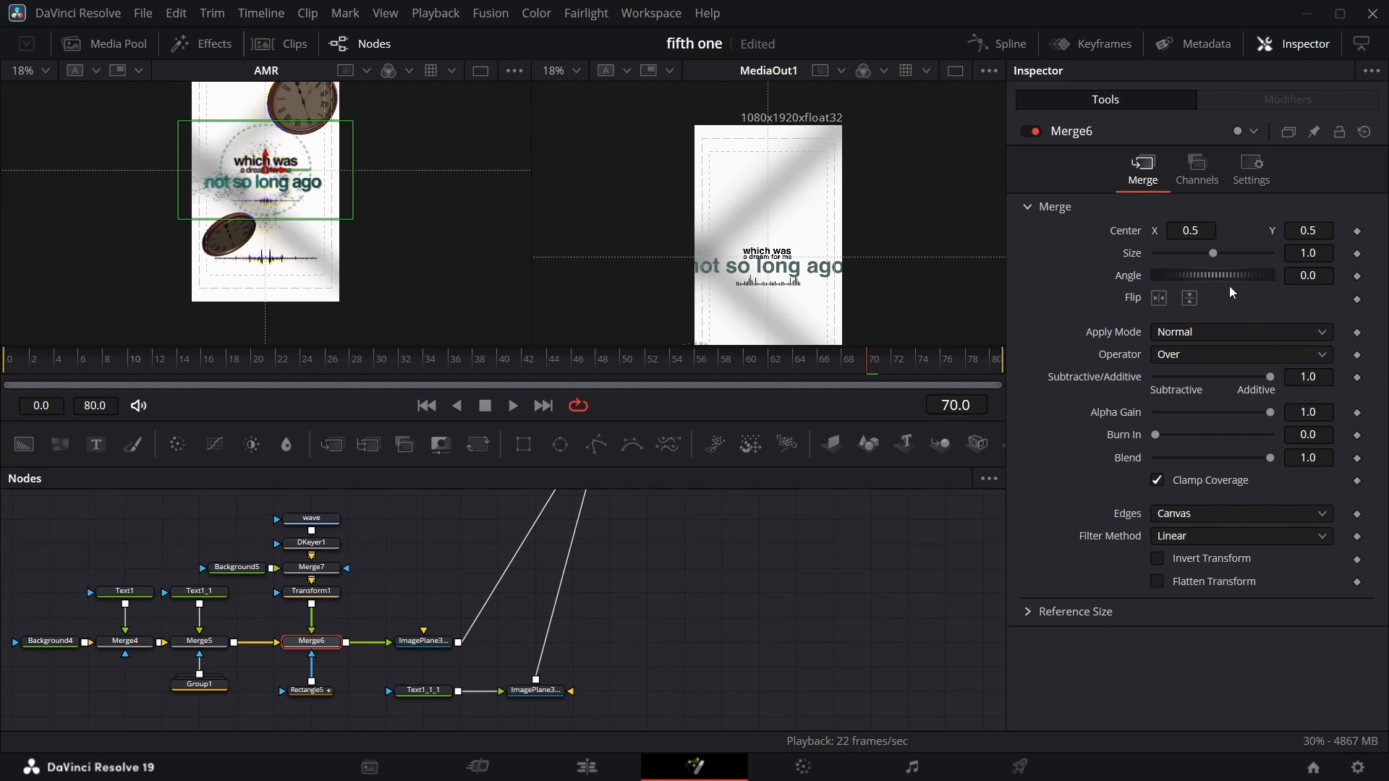
click(307, 690)
drag(1319, 379, 1234, 379)
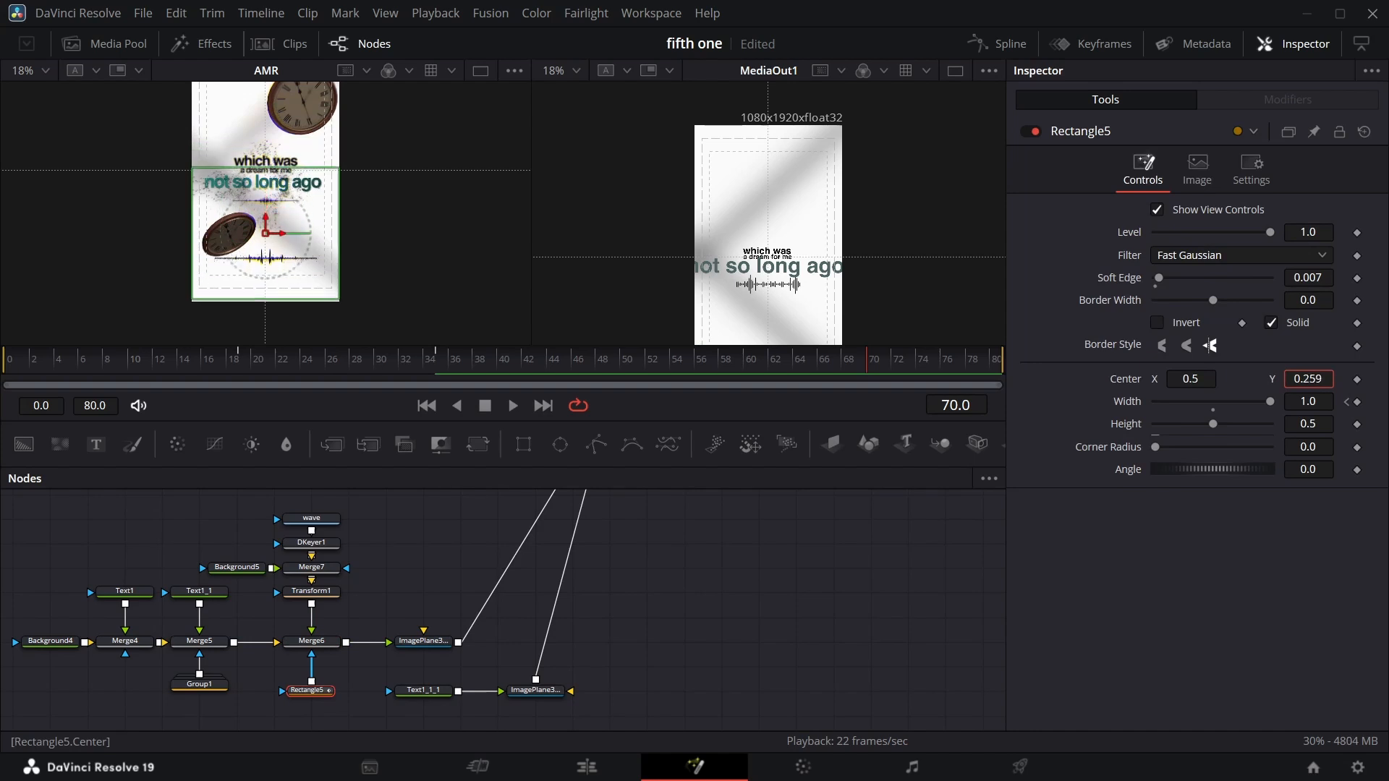
Set Transform1's Center Y to -0.259 and scrub the timeline to check the rectangle's wipe.
click(311, 591)
drag(1320, 231, 1291, 232)
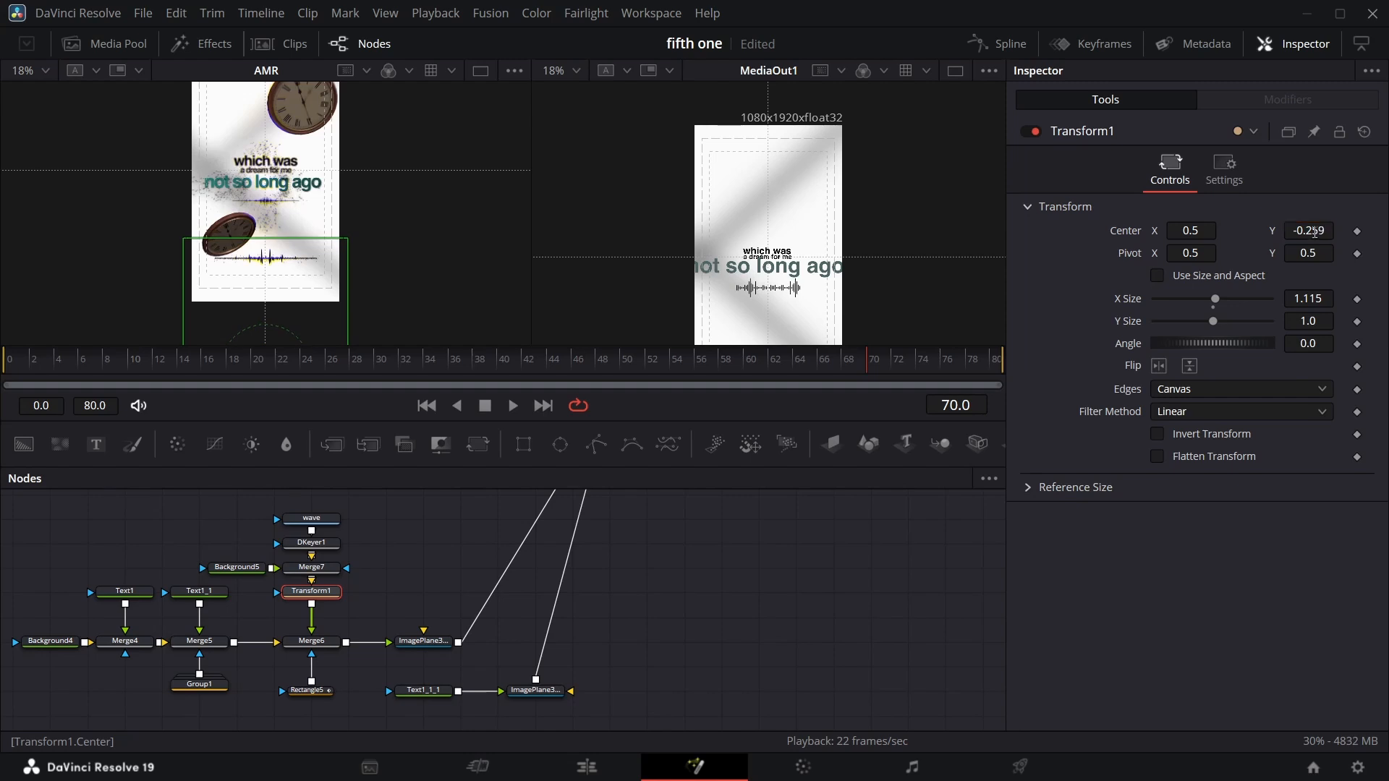
click(311, 691)
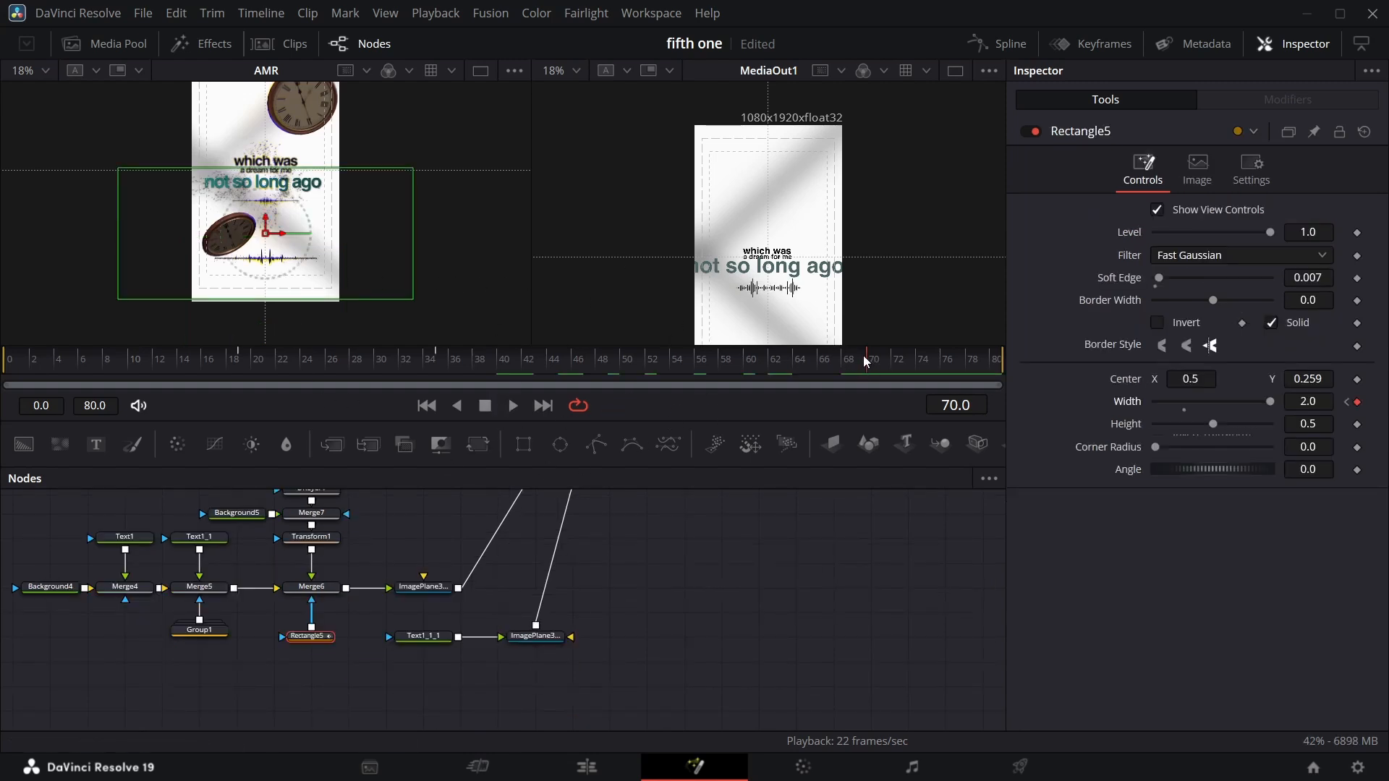
drag(867, 362, 727, 395)
Add a Follower modifier to the "not so long ago" text node's text.
click(434, 636)
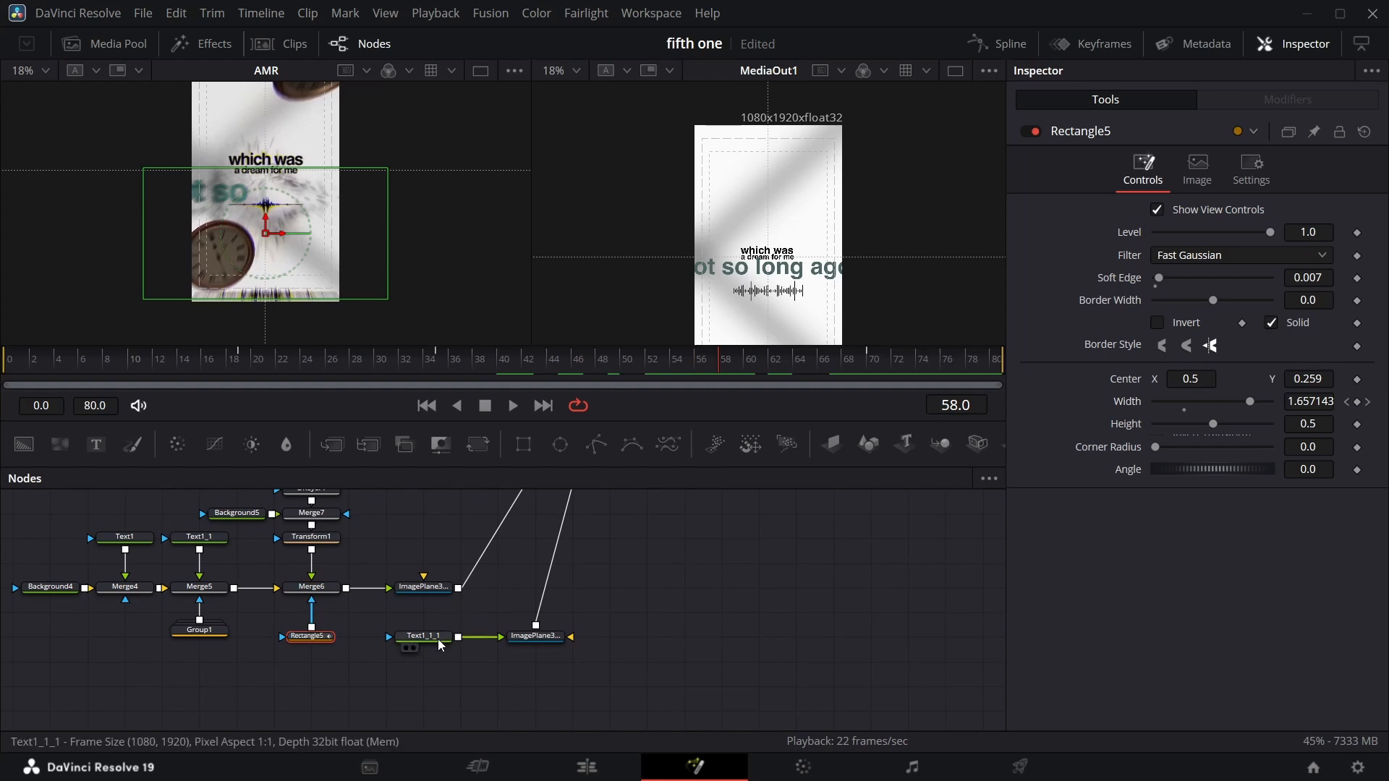
click(1061, 217)
right_click(1148, 320)
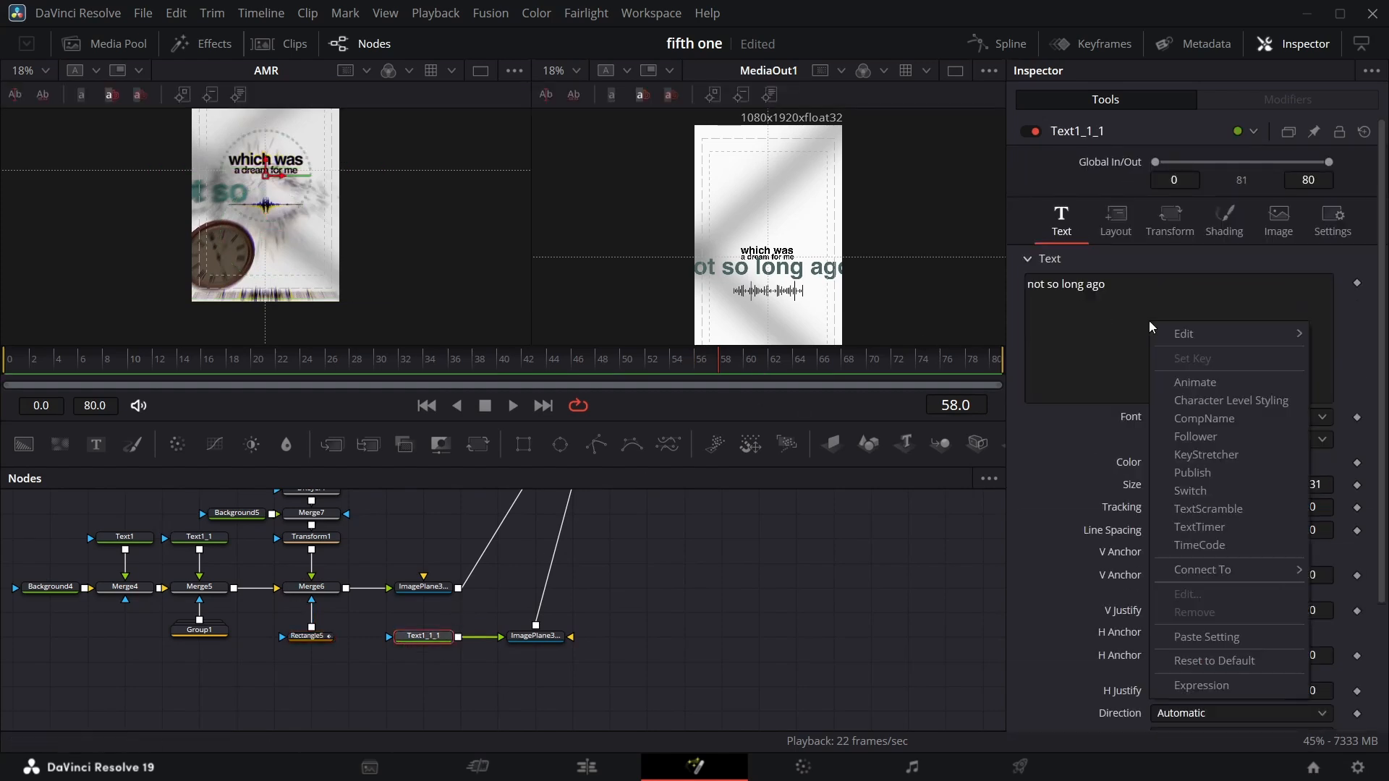
click(1214, 438)
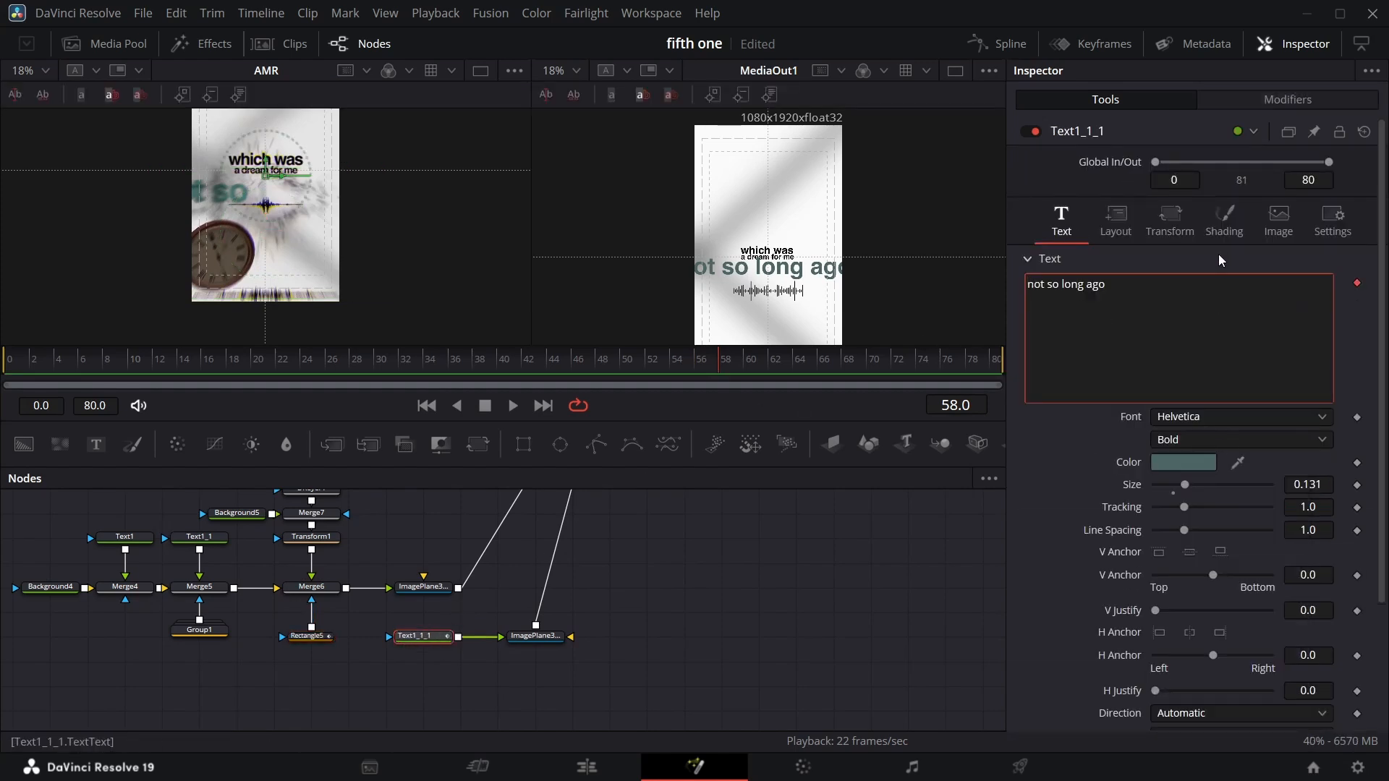
In the Follower modifier's timing, set the delay between each character to 0.5.
click(1288, 100)
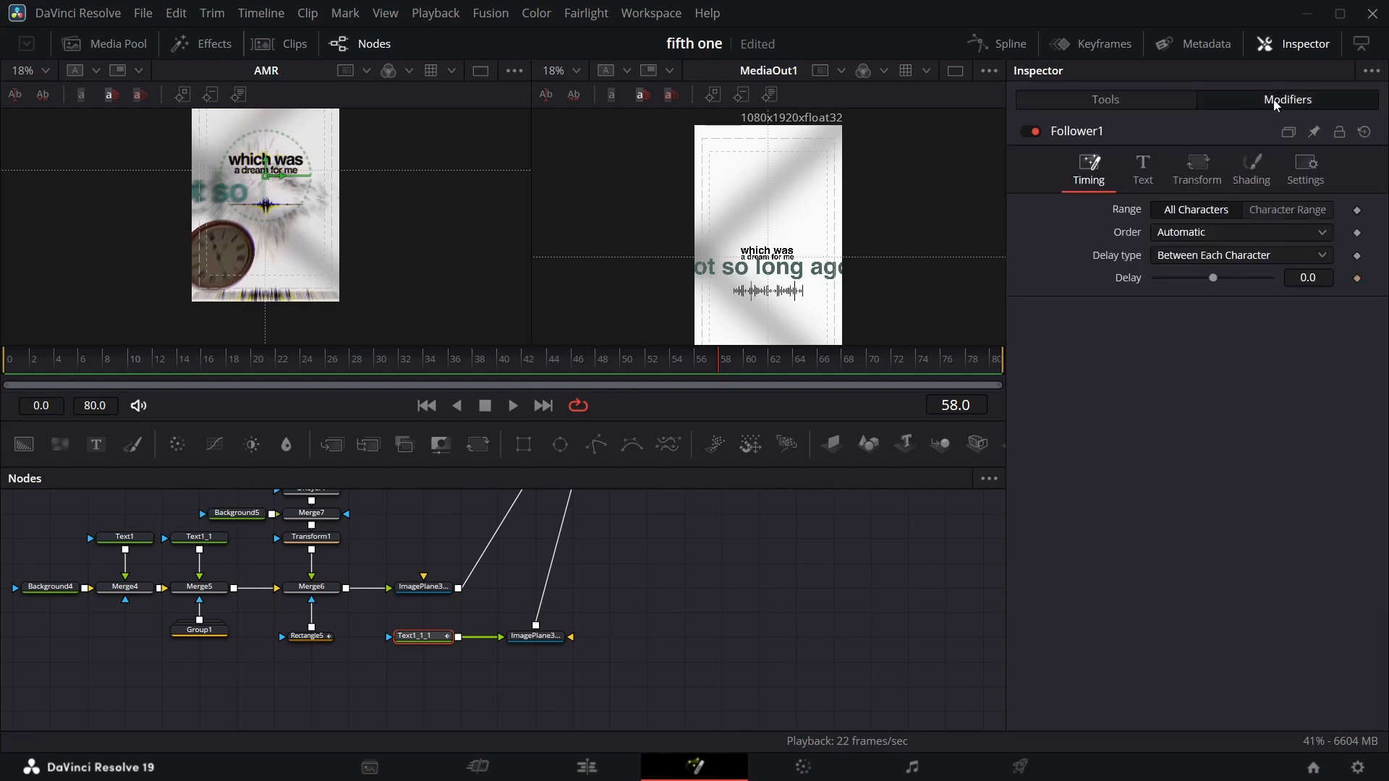
drag(1313, 277, 1282, 324)
click(1326, 278)
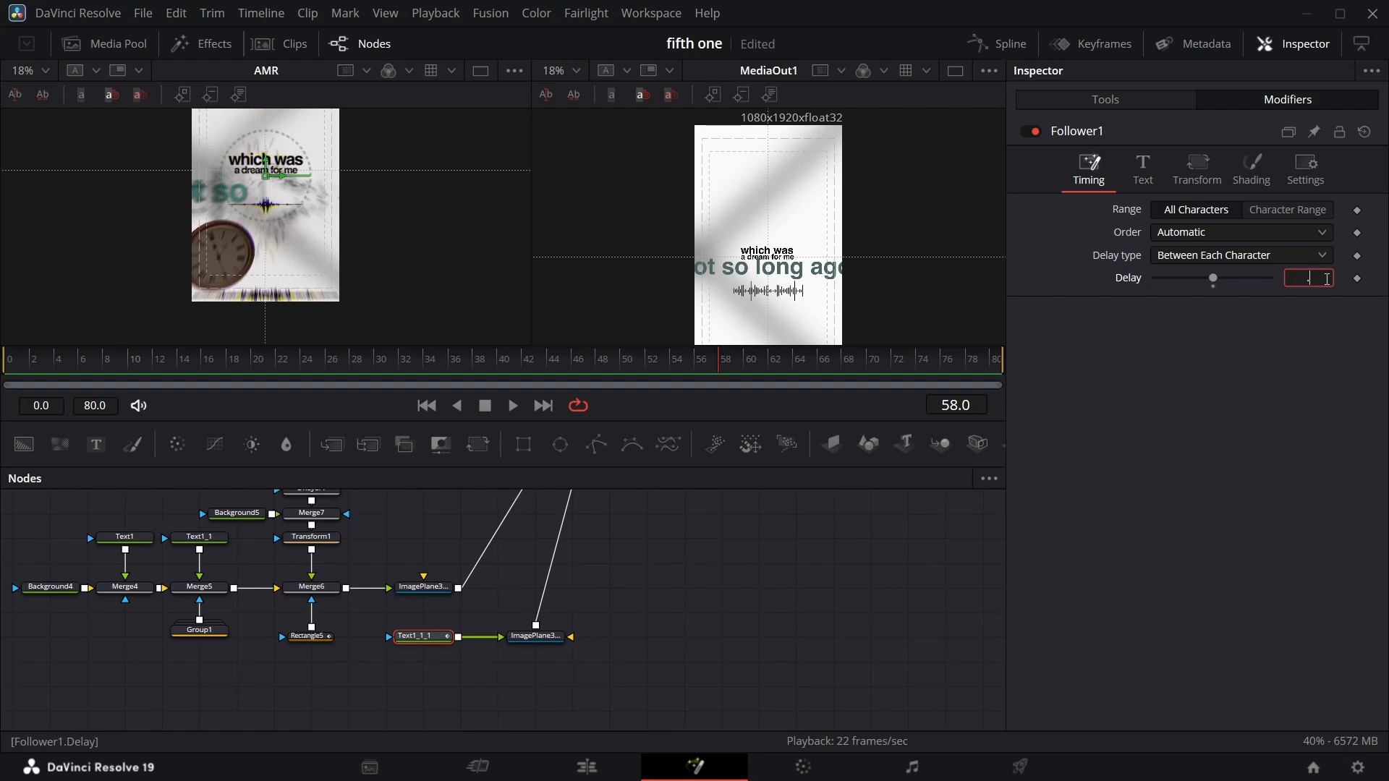
text(.5)
key(Return)
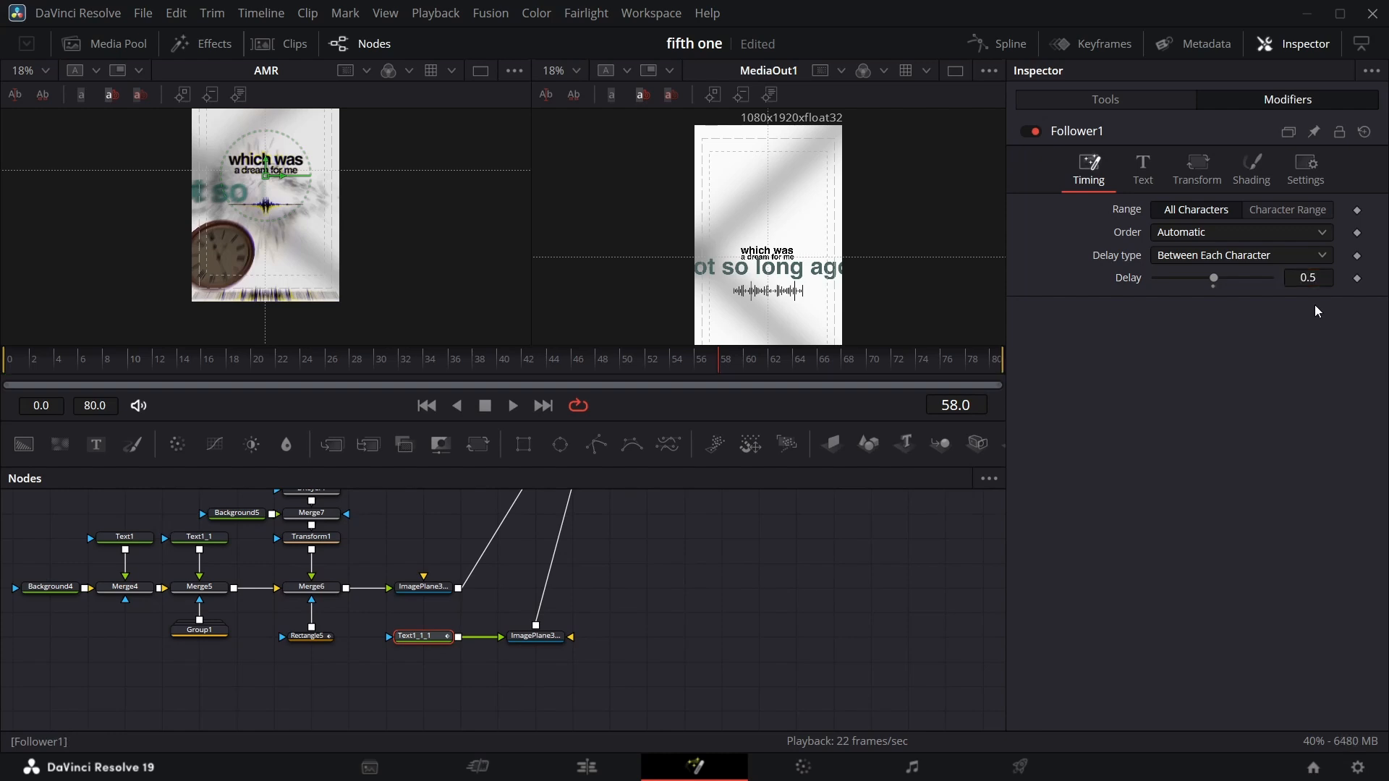
Animate the Follower's shading opacity from 0 at frame 52 to 1.0 at frame 55.
click(1250, 177)
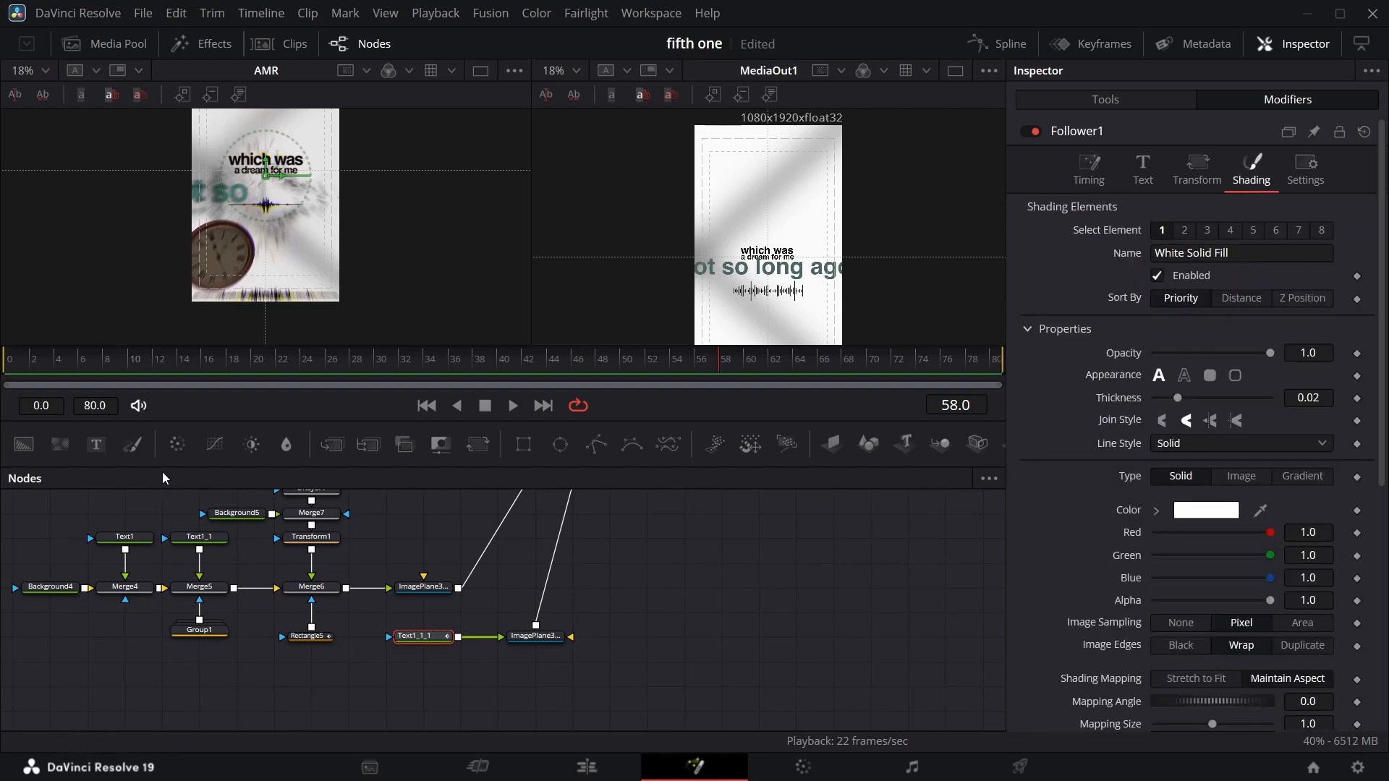
drag(711, 363, 651, 370)
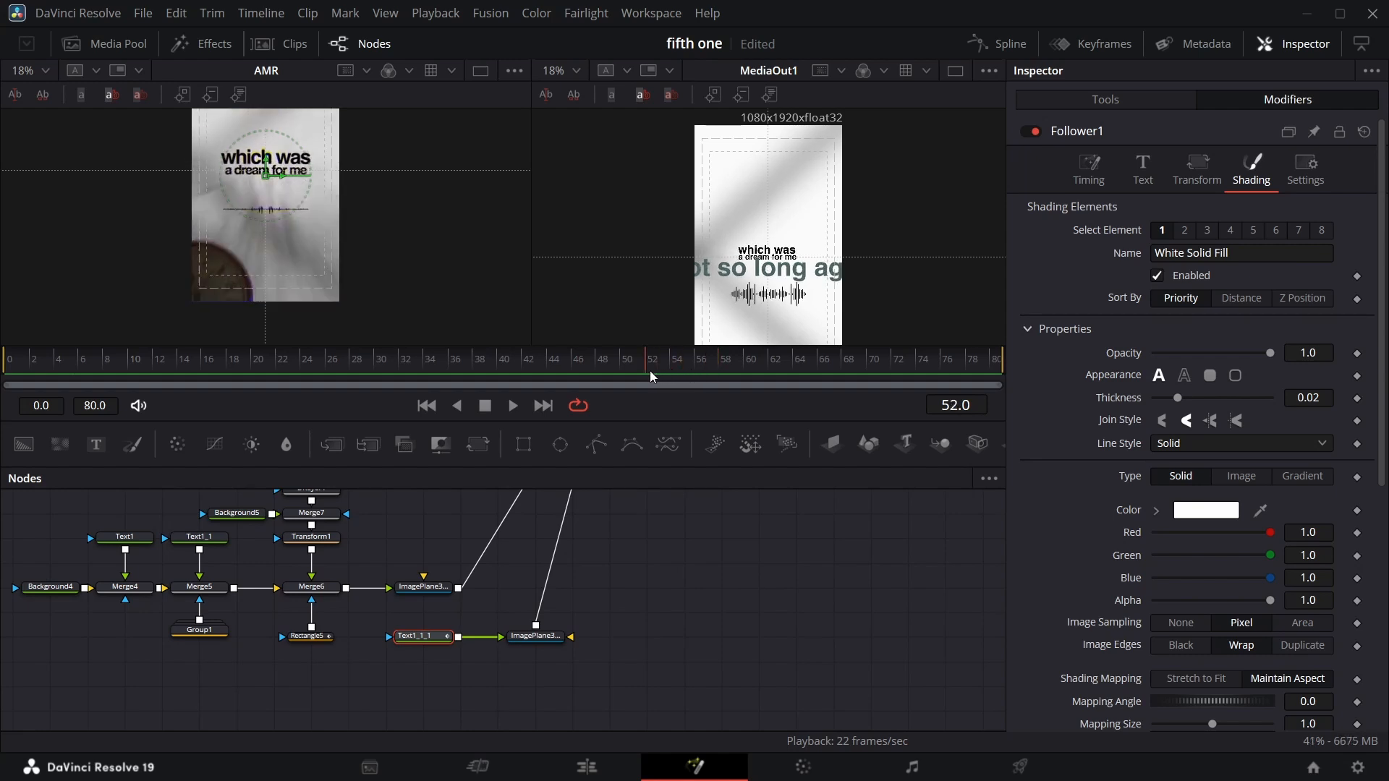
click(1357, 354)
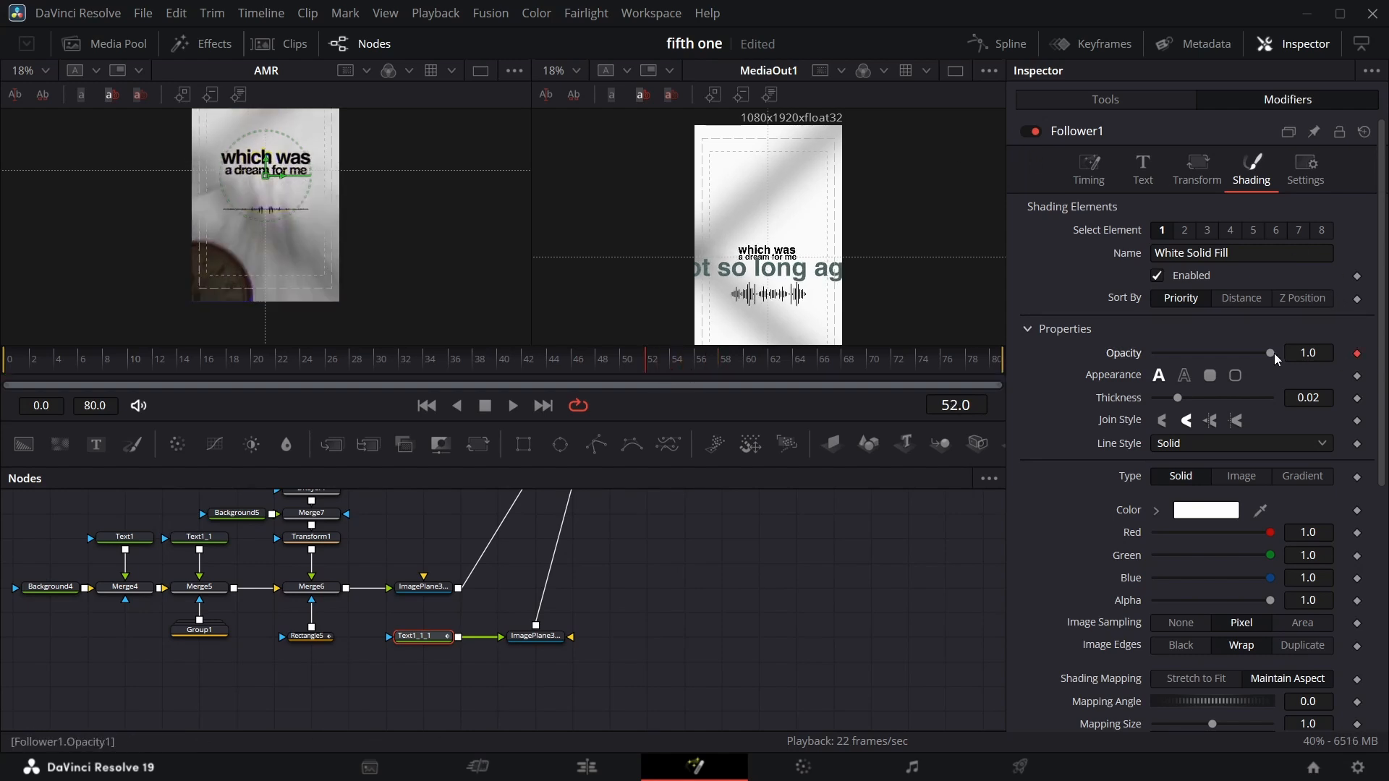
drag(1249, 353, 1040, 363)
key(space)
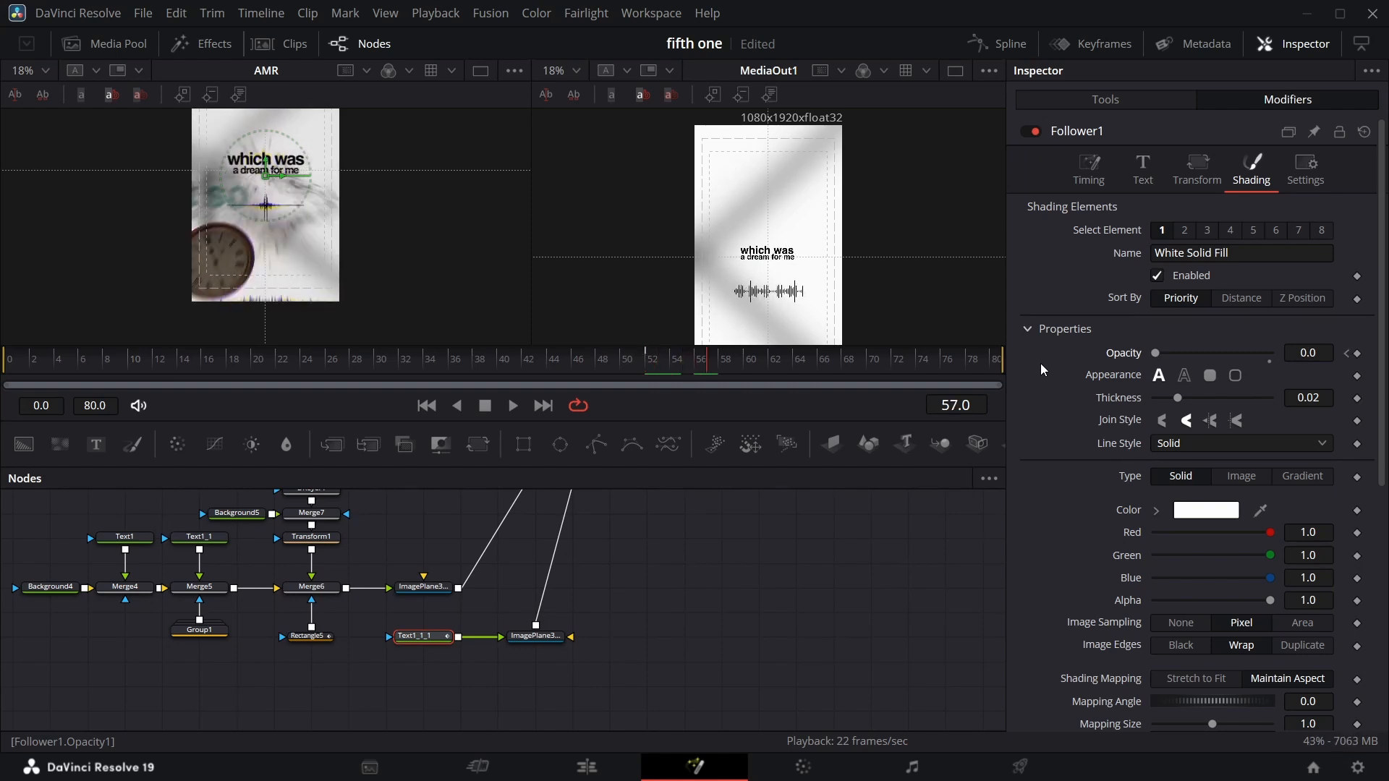
key(Left)
key(Left)
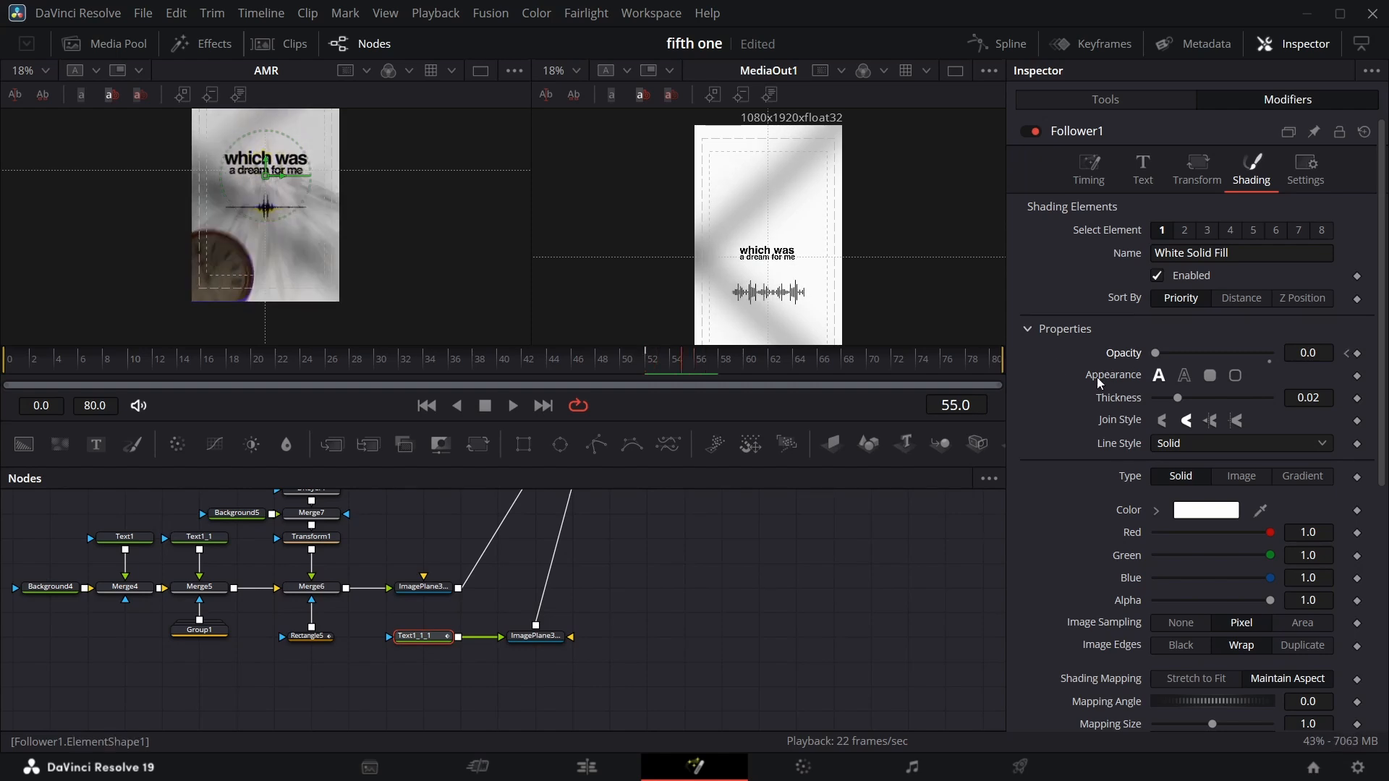
drag(1156, 354, 1270, 354)
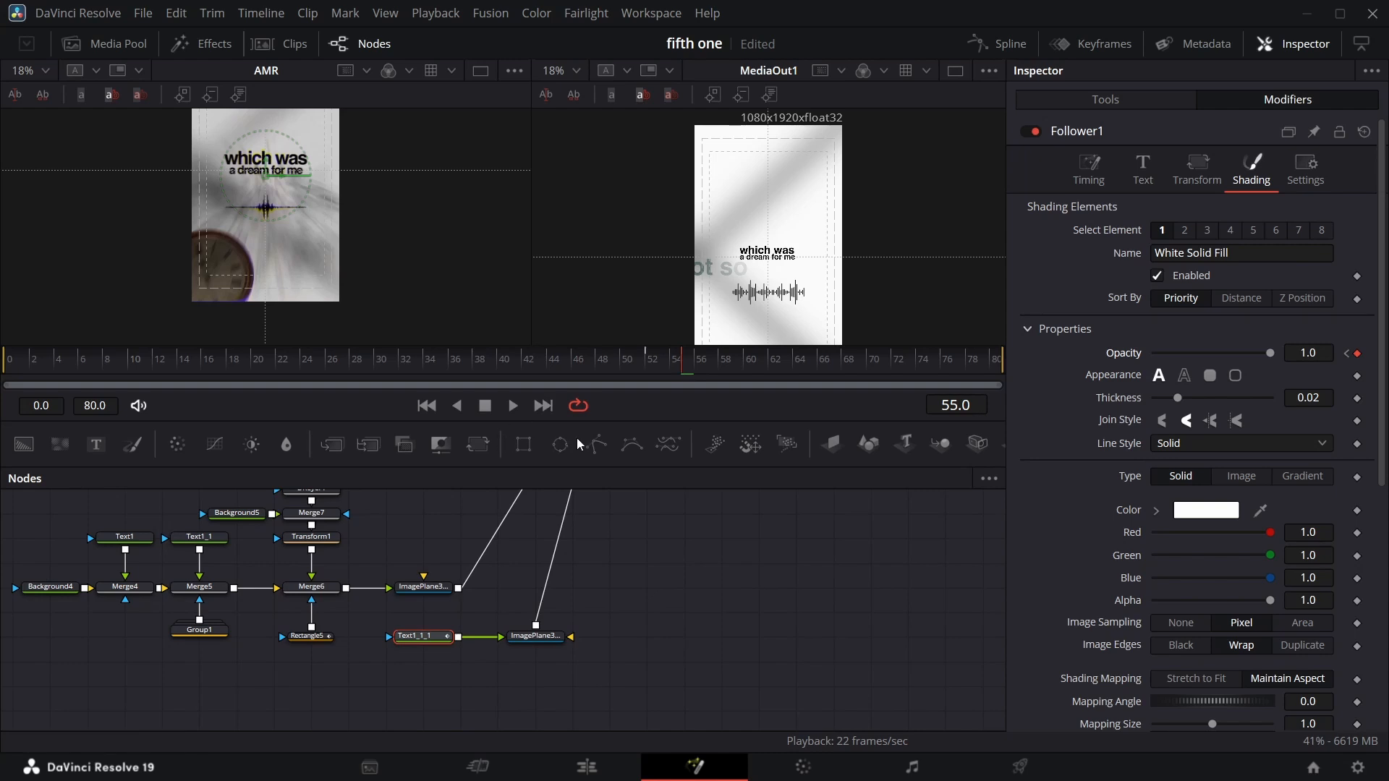
click(748, 361)
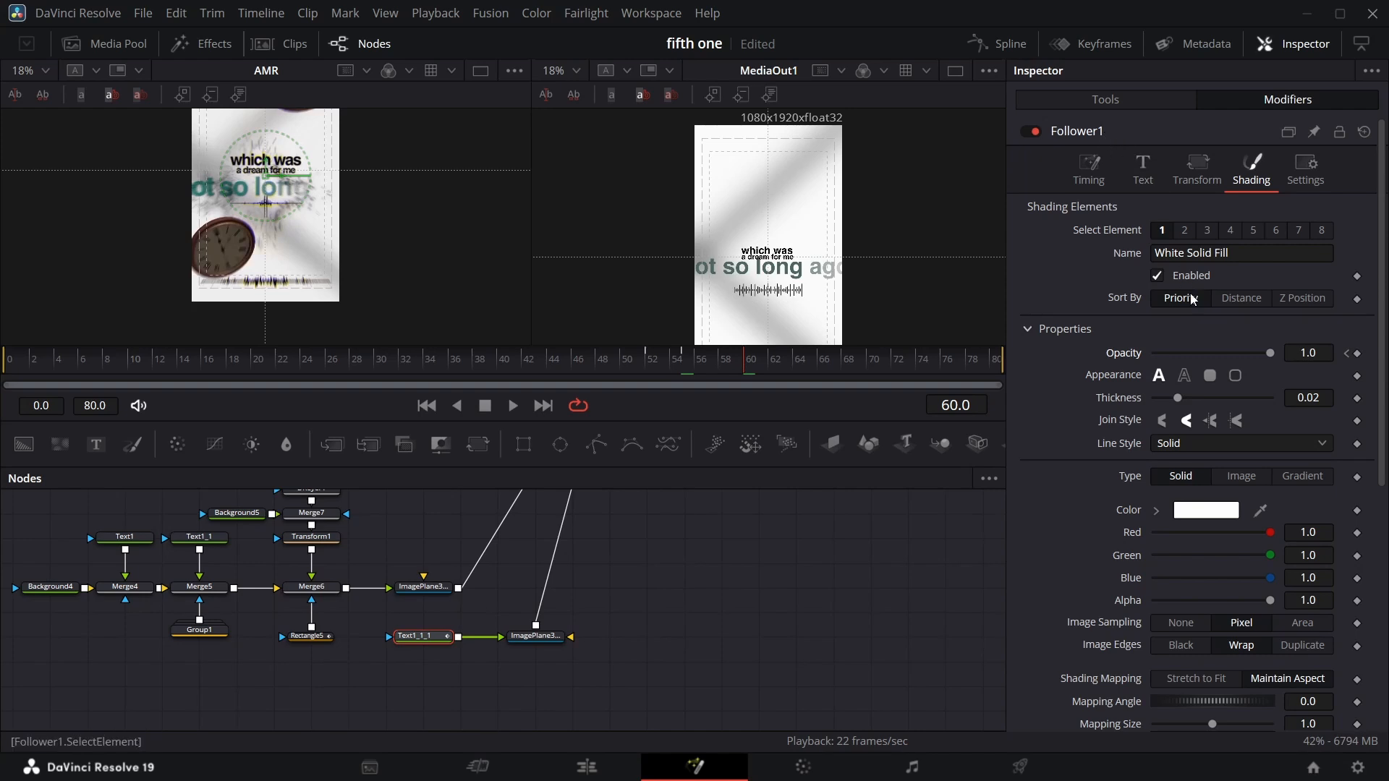
Set the Follower's character delay to 0.78.
click(1106, 181)
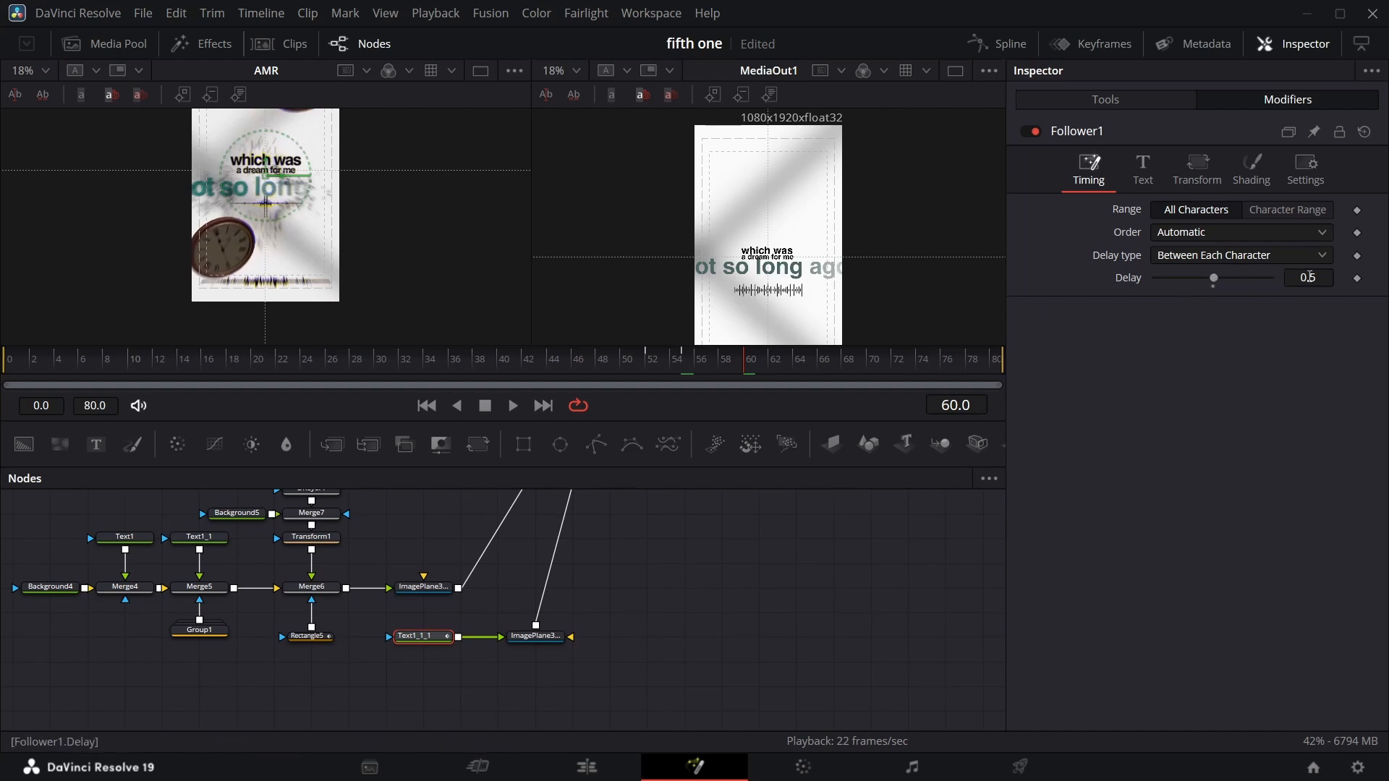
click(1309, 276)
text(0.47)
drag(1305, 278, 1320, 277)
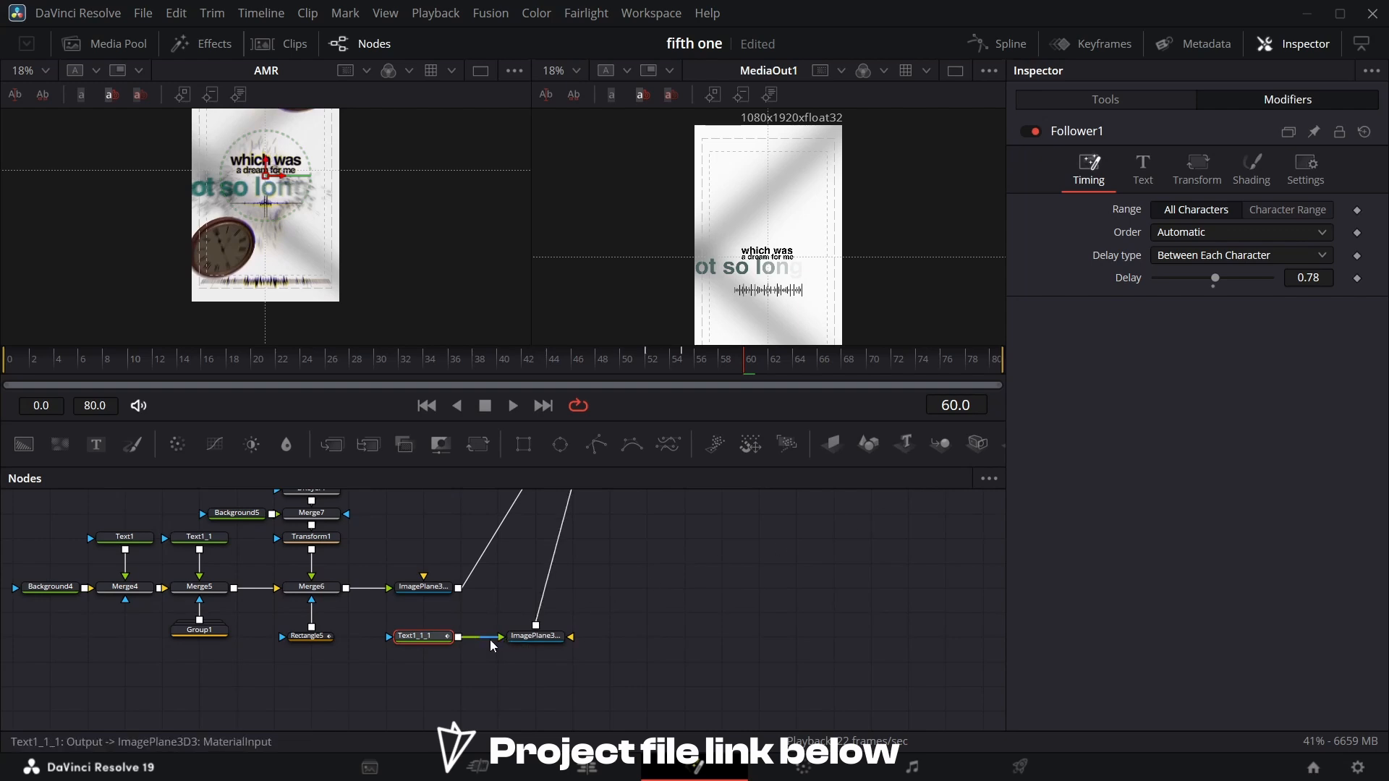
Recolour the text by picking the teal of the "not so long ago" text in the reference viewer.
click(1109, 108)
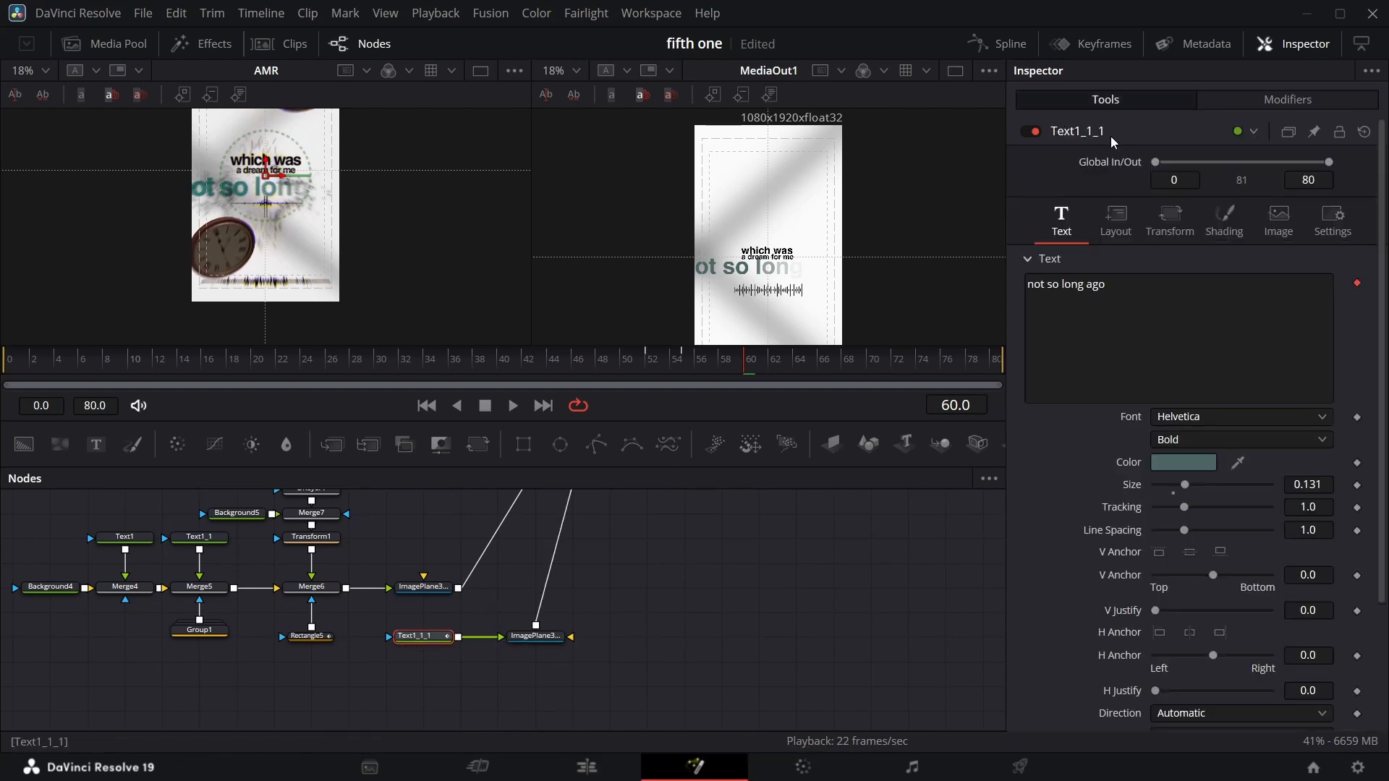
click(1208, 463)
click(904, 254)
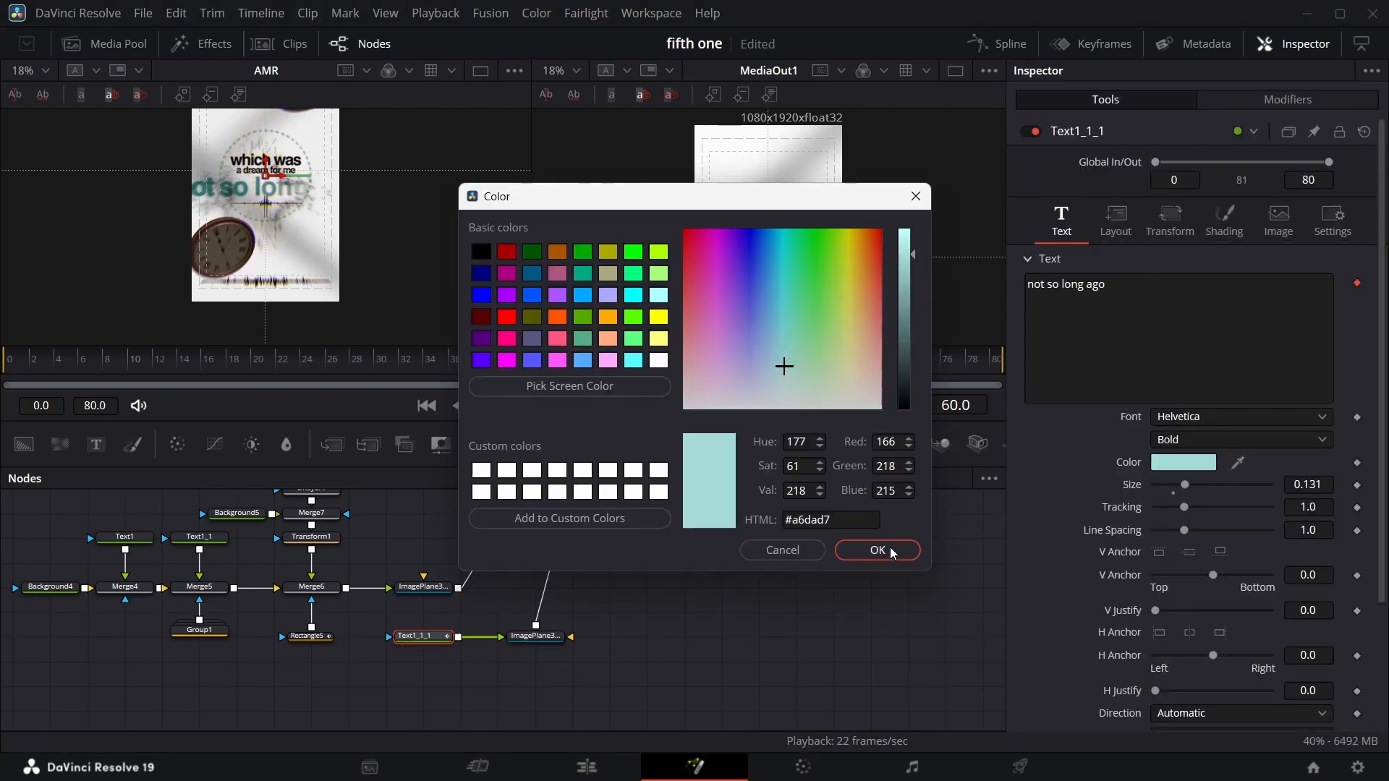
click(892, 554)
click(1183, 462)
click(904, 357)
click(890, 551)
drag(1238, 462, 265, 188)
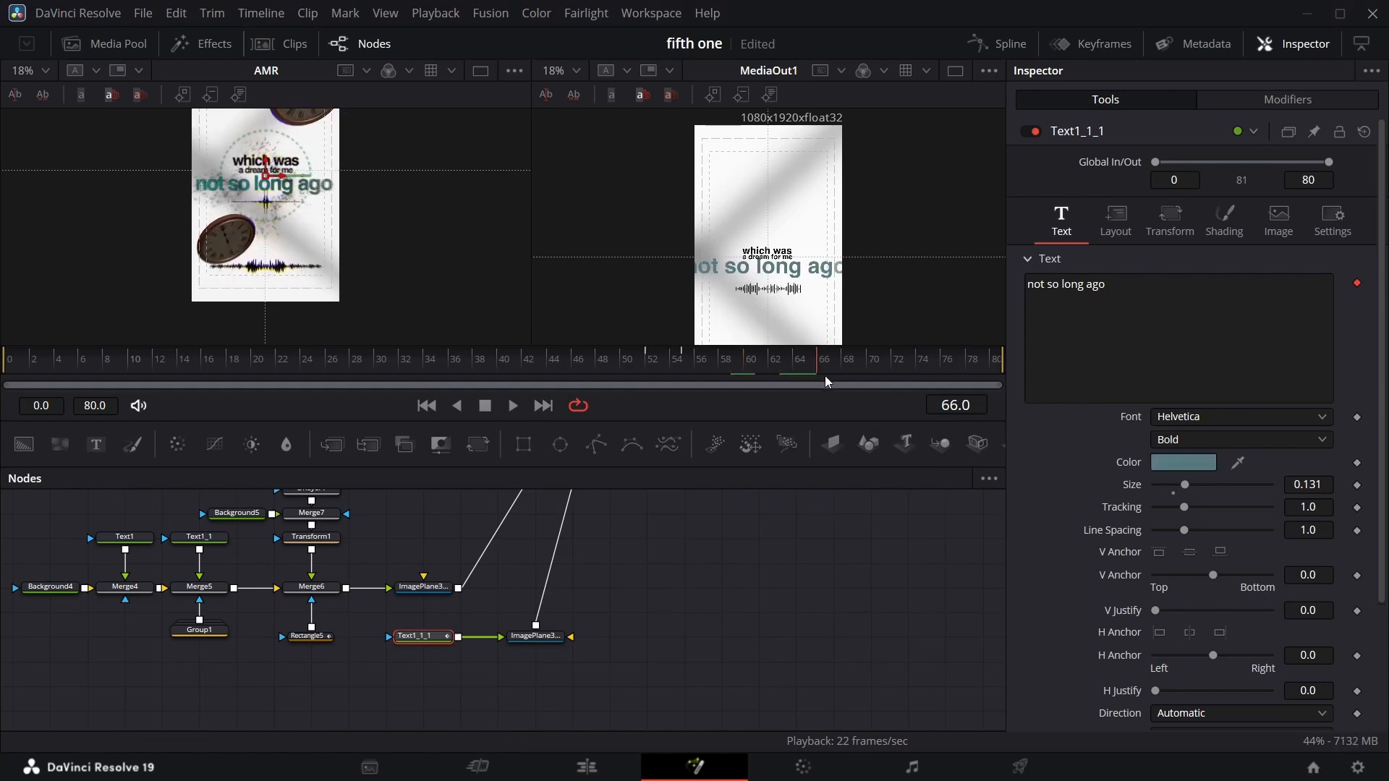
drag(1237, 463, 311, 182)
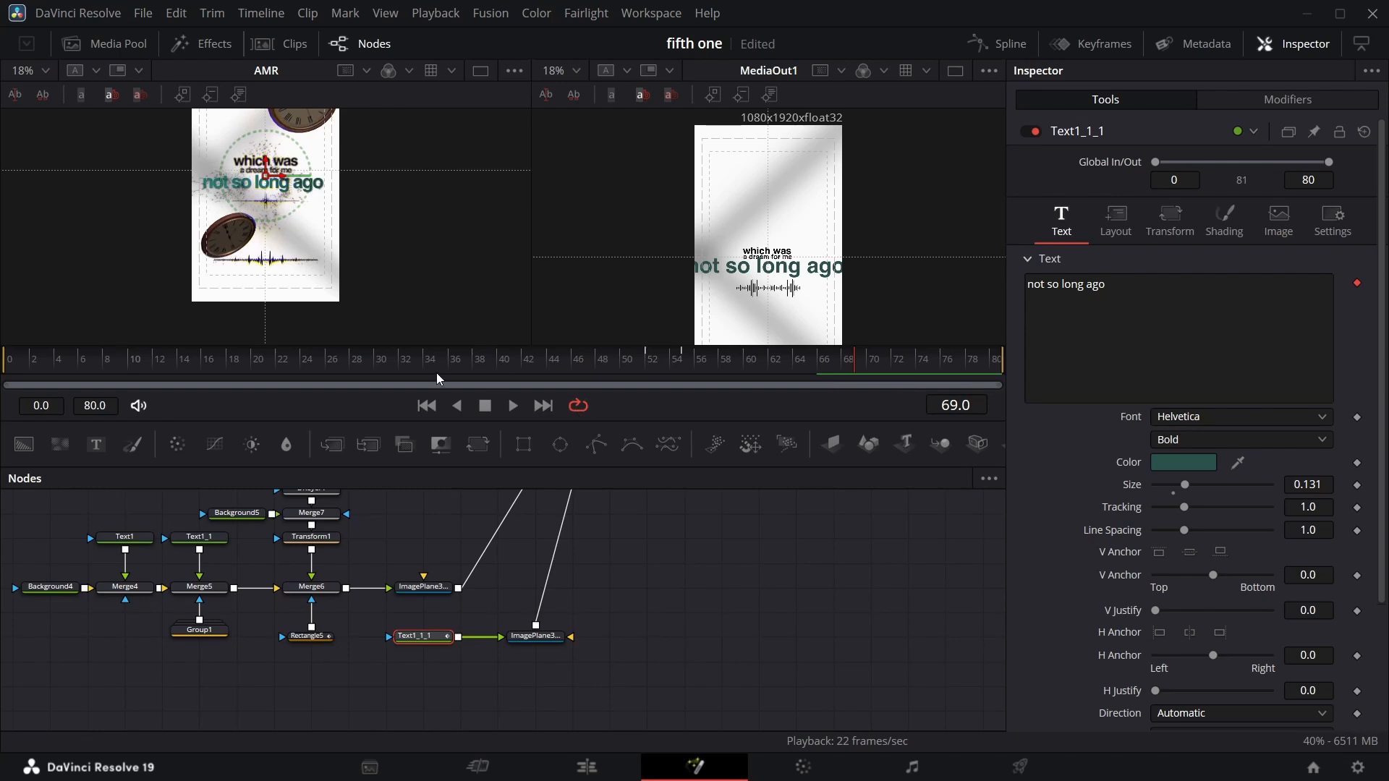
Add a Transform 3D node after the text's Image Plane 3D node.
click(550, 640)
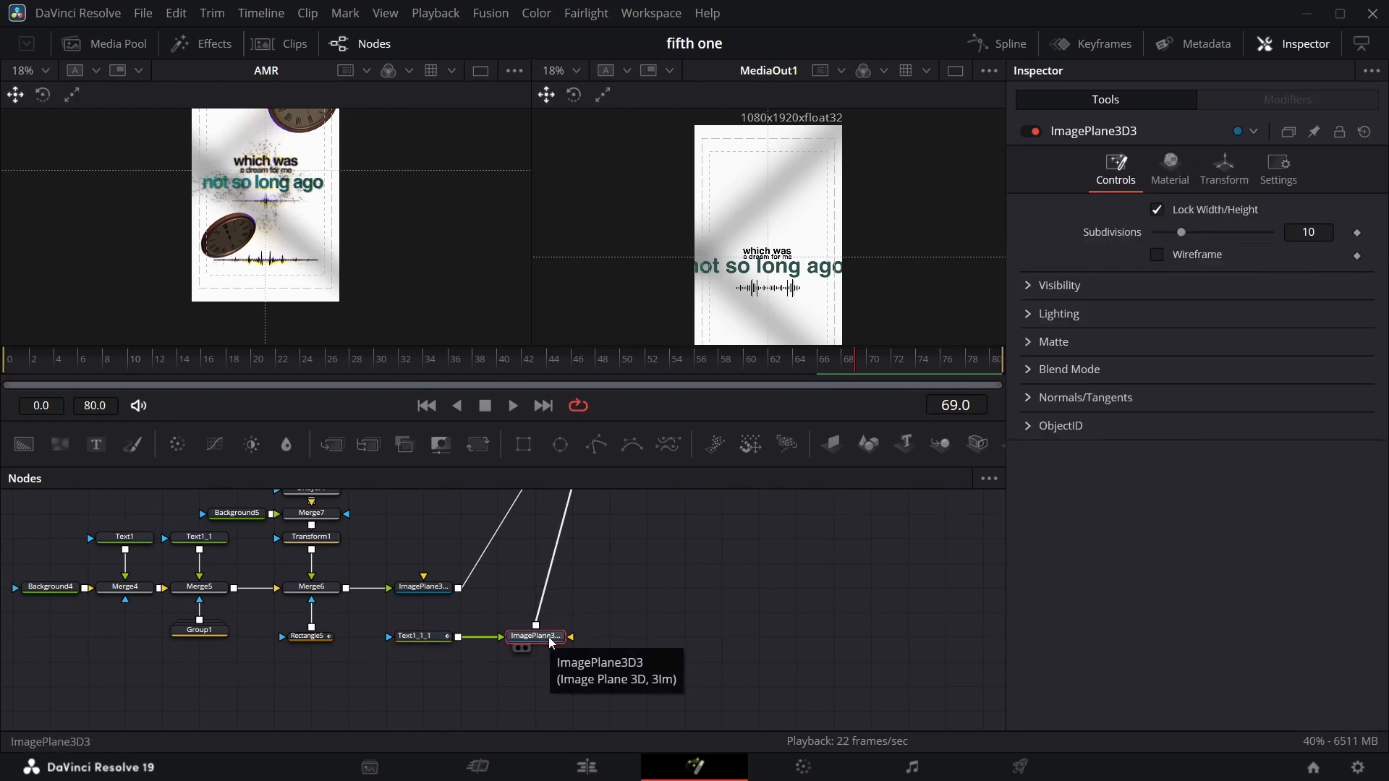
key(shift+space)
text(xf)
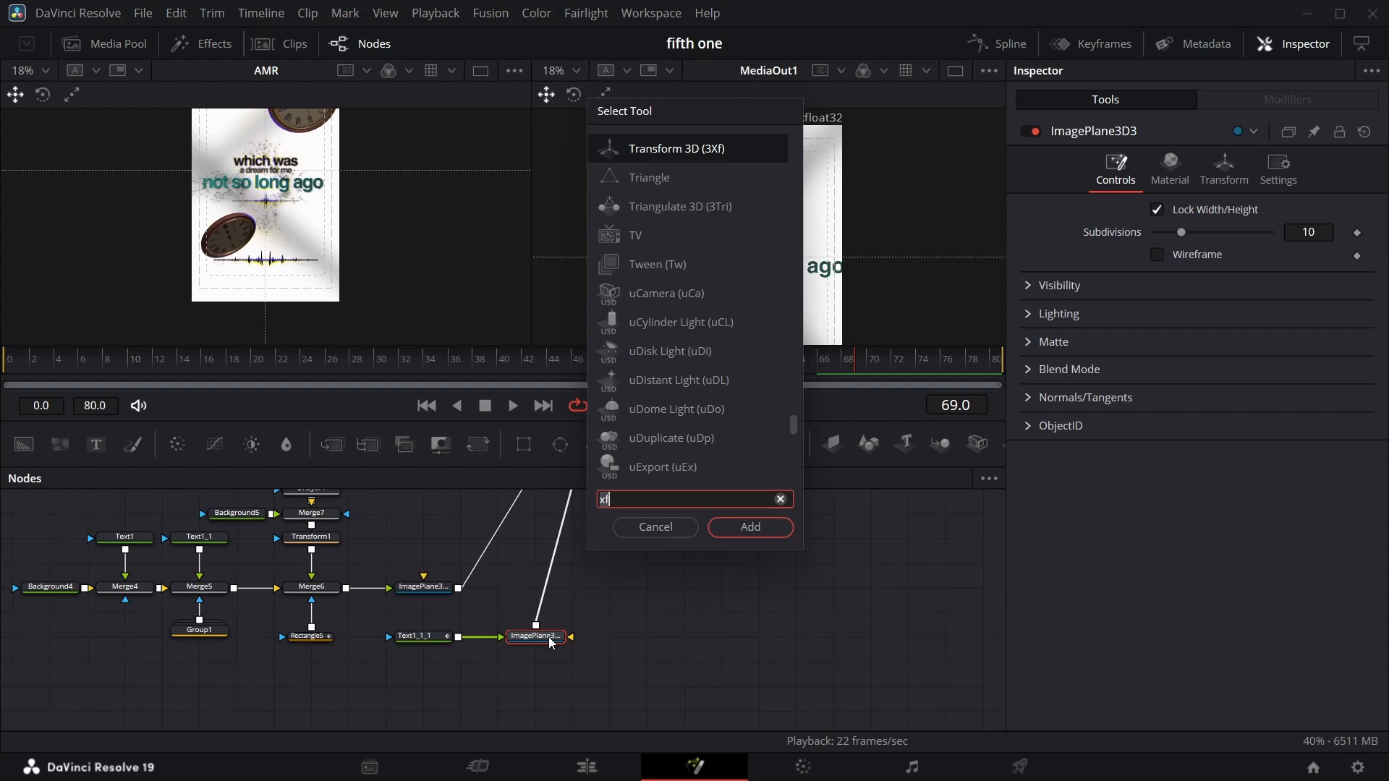
key(Return)
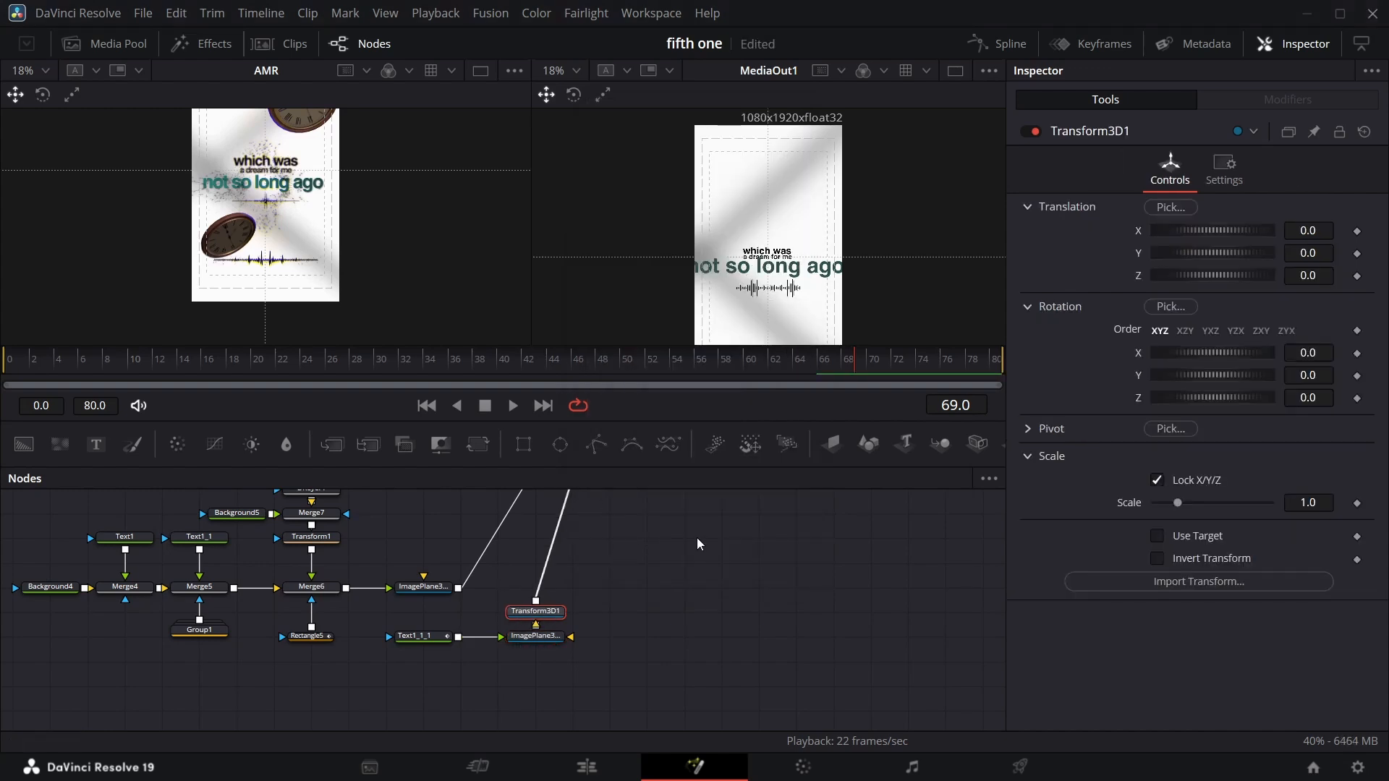
Set a keyframe on Transform3D1's Translation Z at frame 56.
drag(854, 363, 659, 367)
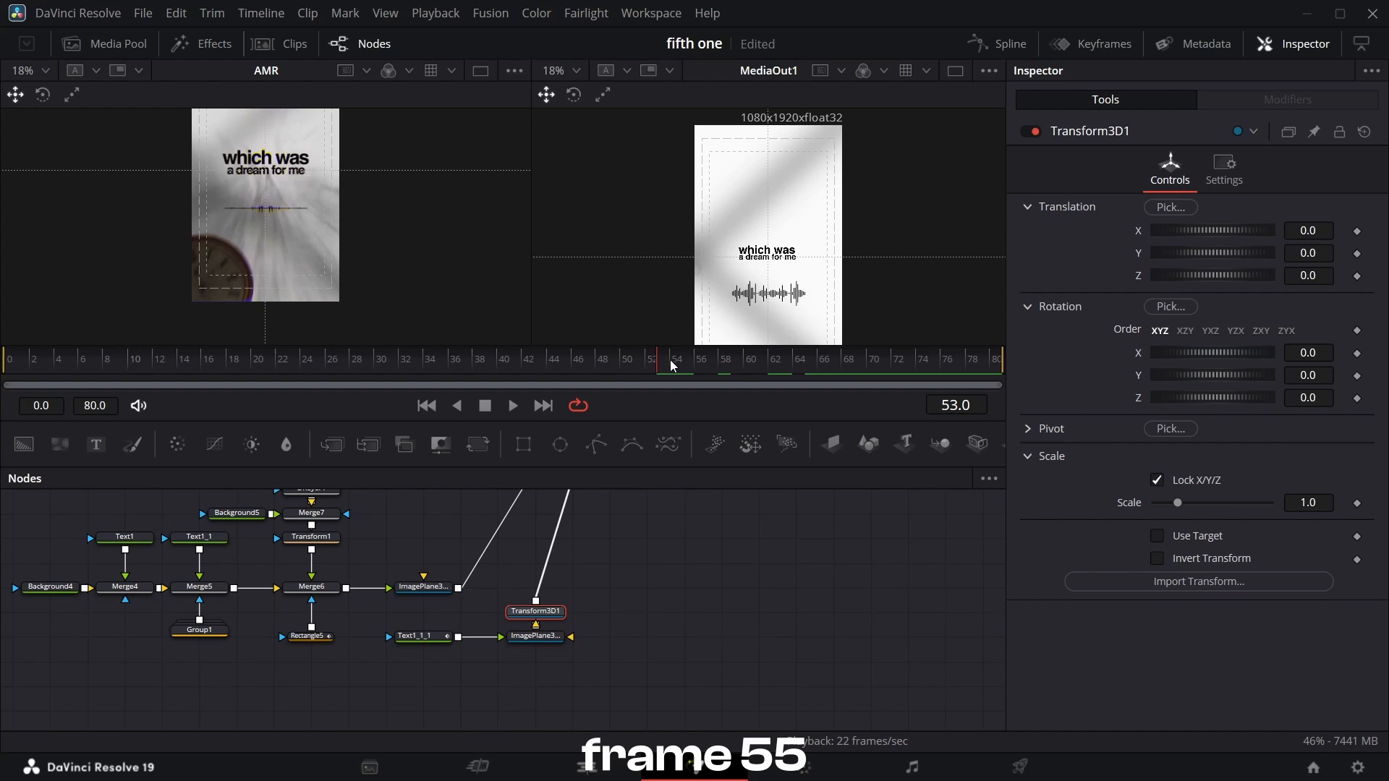
drag(661, 368, 689, 362)
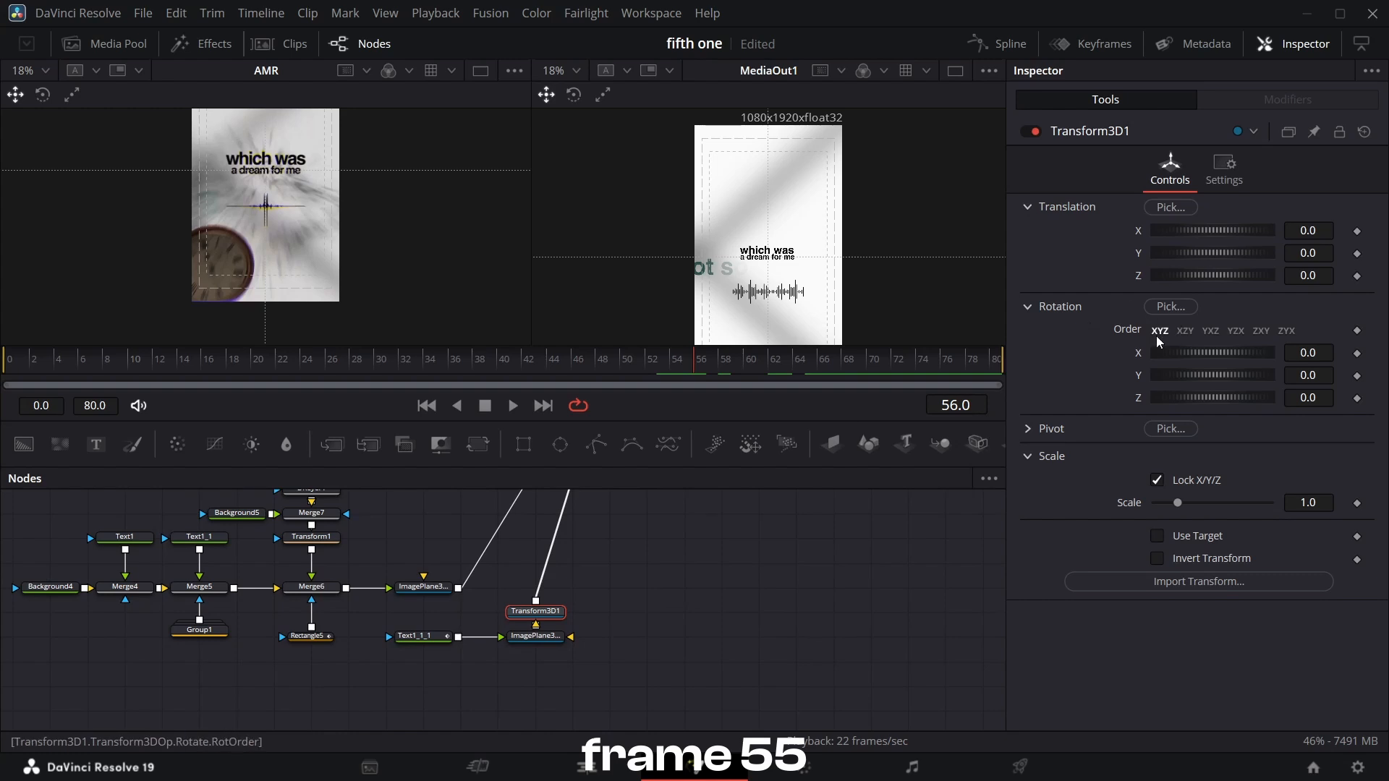
click(1357, 275)
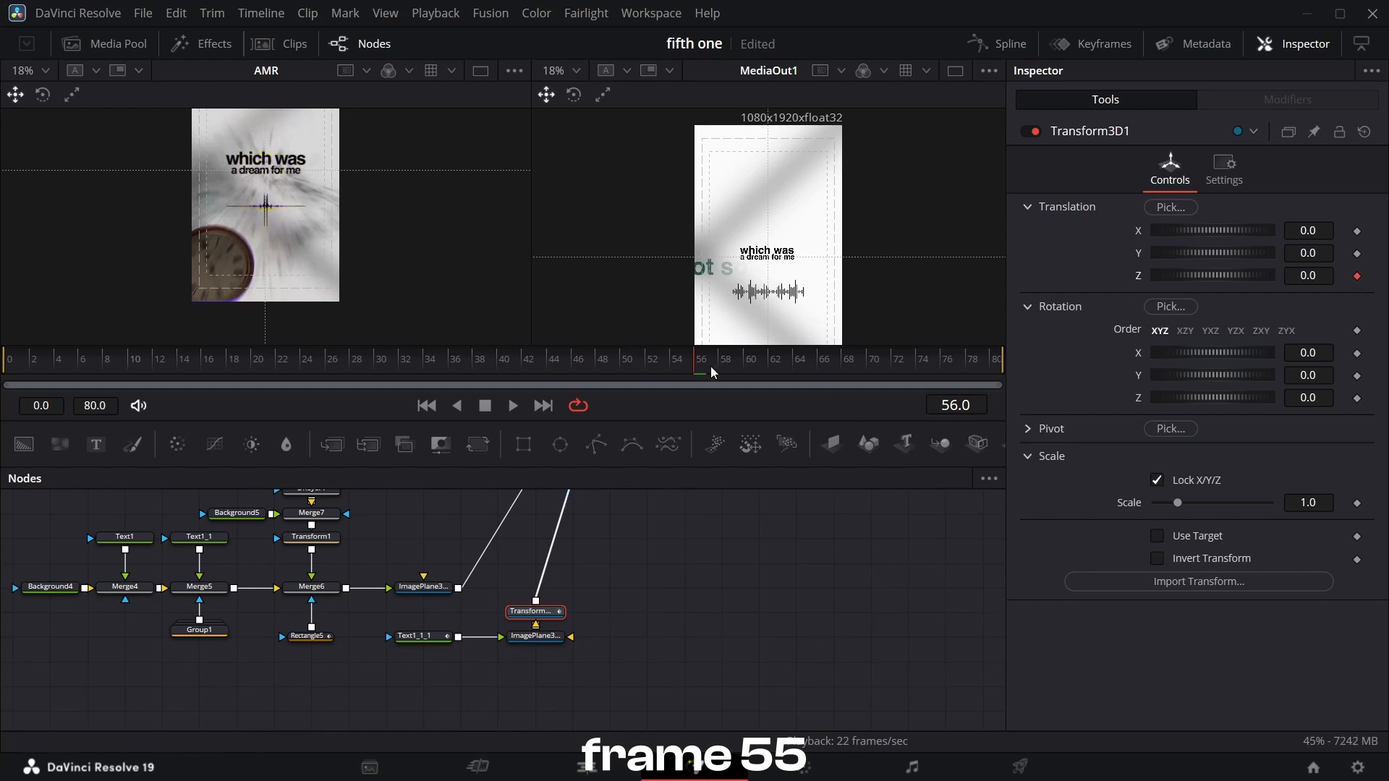
At frame 80, keyframe Transform3D1's Translation Z at -1.41 and set Translation Y to -0.033.
drag(698, 366, 996, 366)
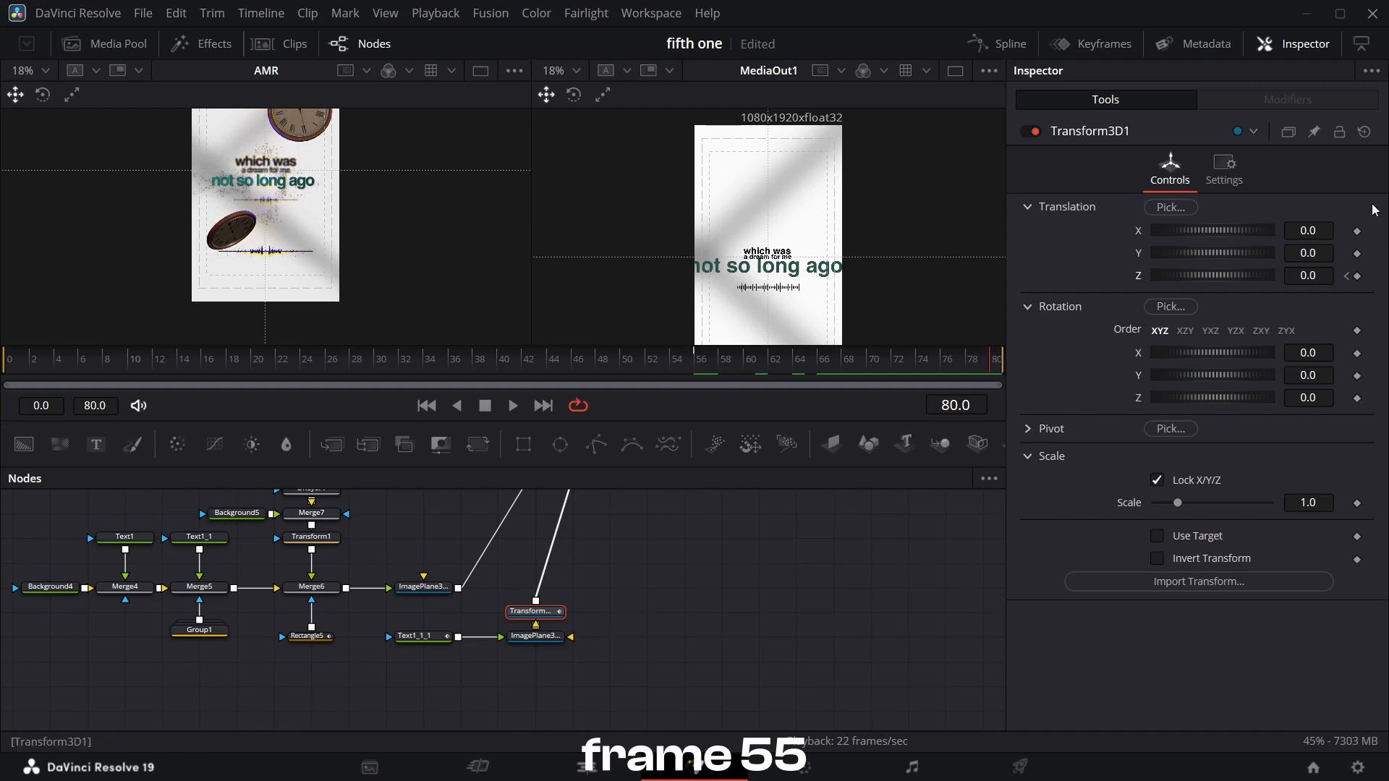
click(1357, 277)
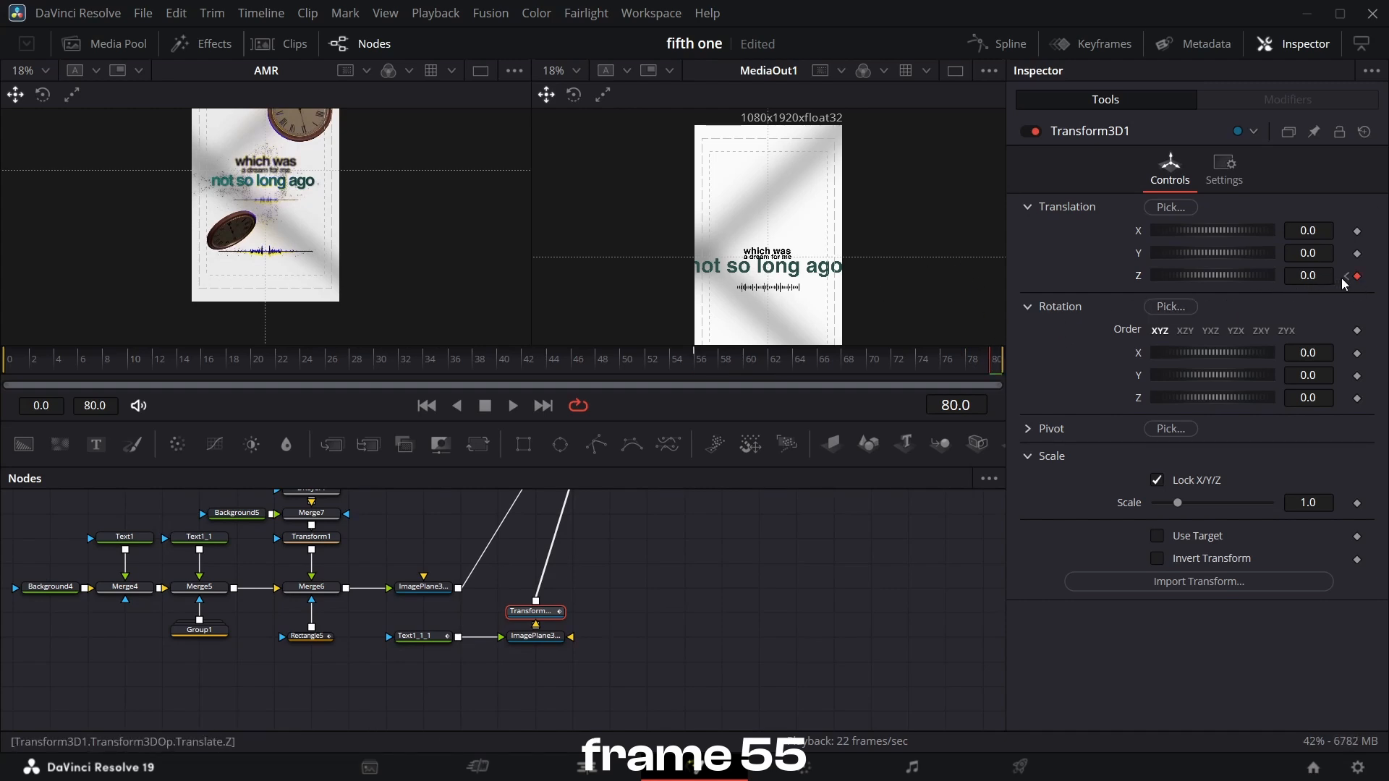
drag(1317, 277, 1221, 277)
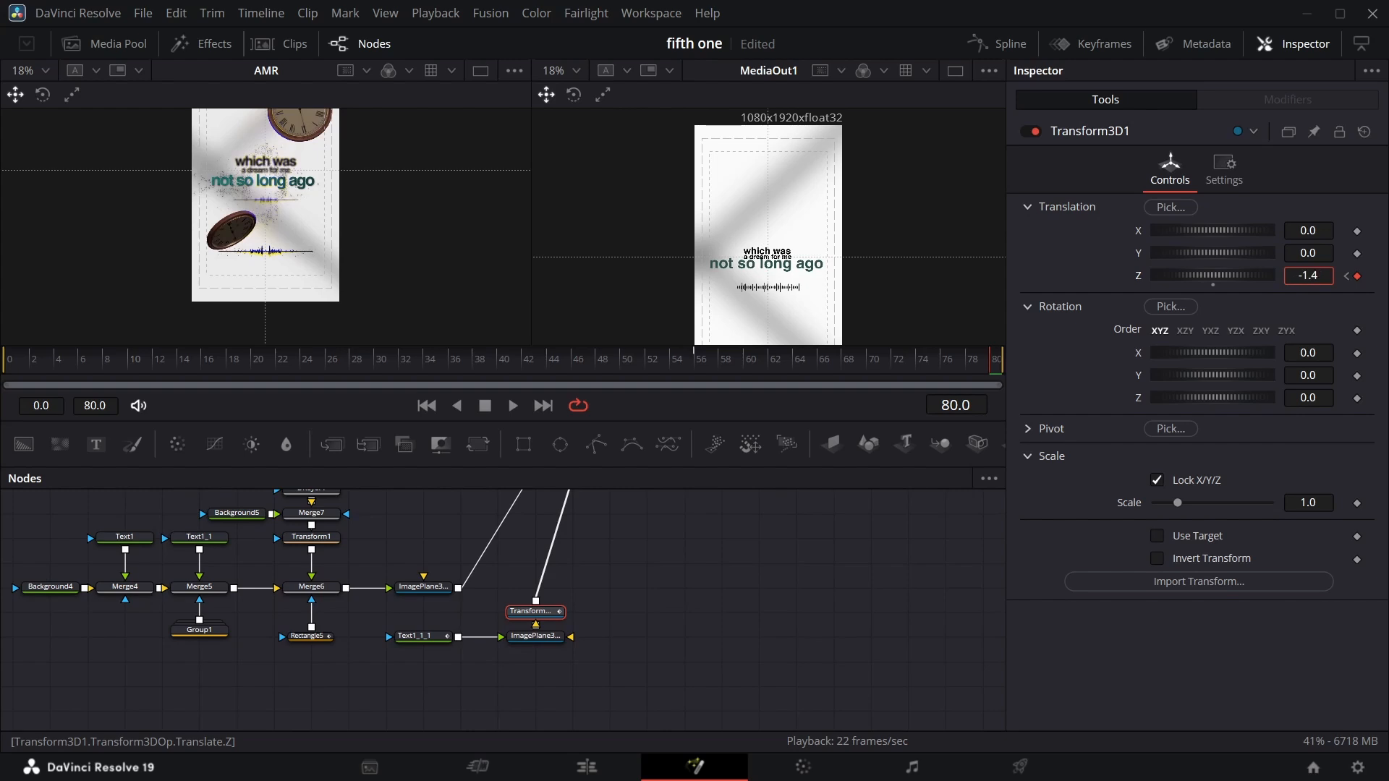
drag(1316, 249, 1310, 250)
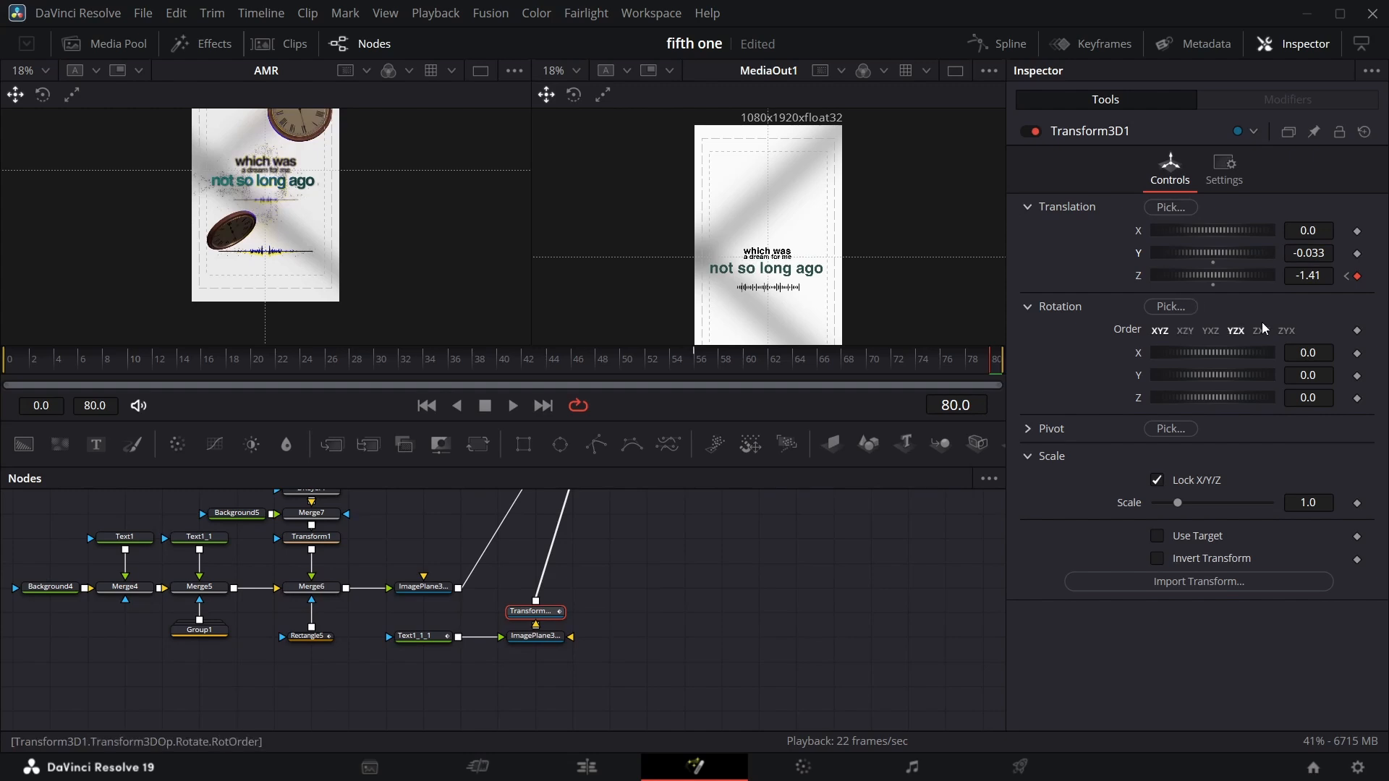
At frame 56, set Transform3D1's Translation Z to 1.92 so the text starts further forward.
click(1347, 275)
click(1308, 276)
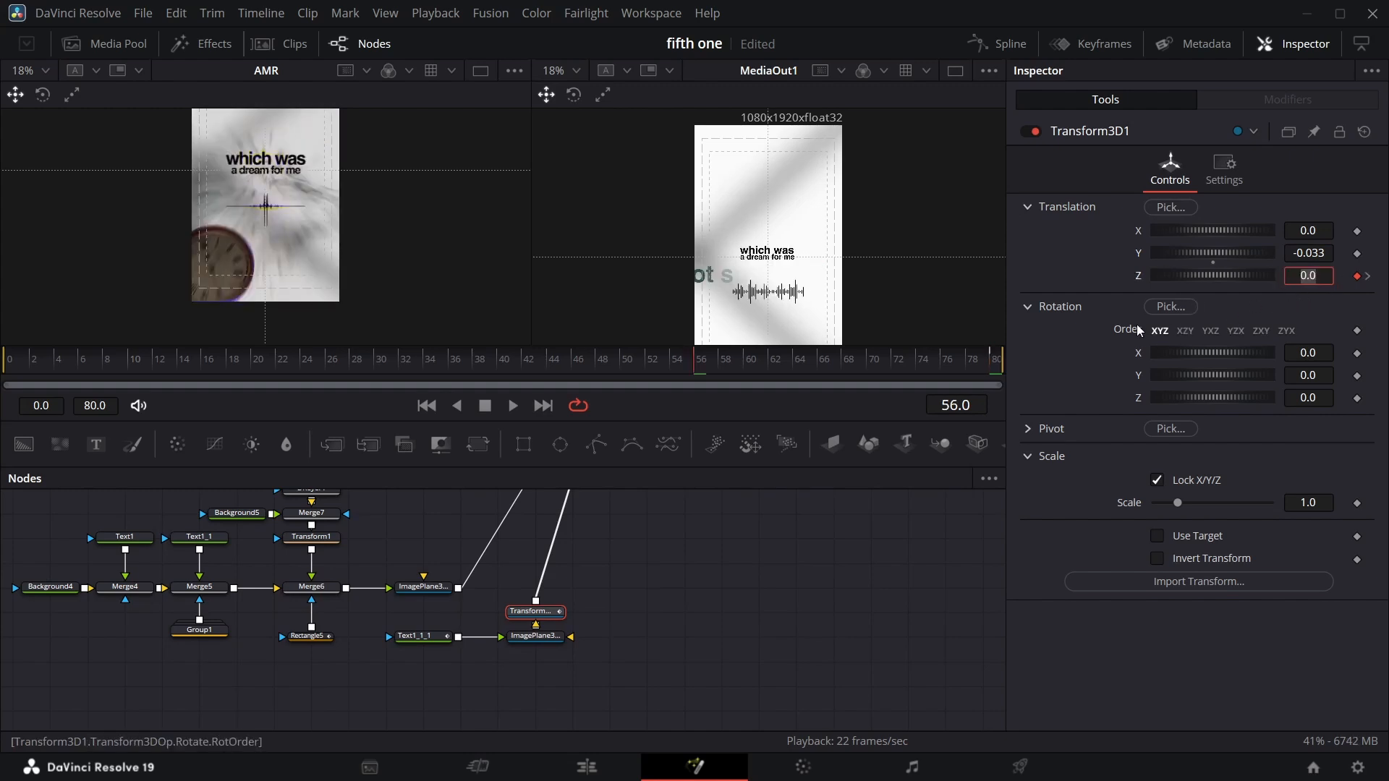
click(1078, 282)
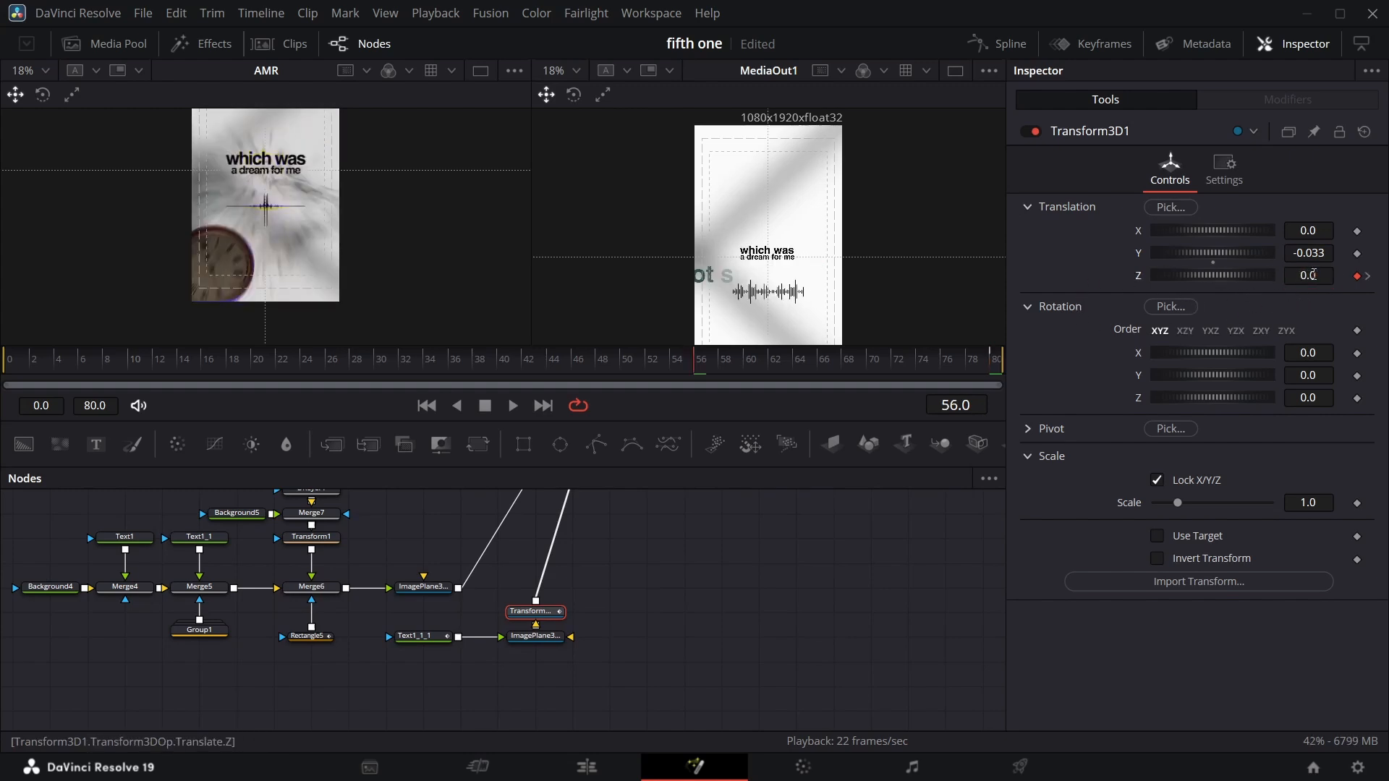
mouse_move(1315, 276)
mouse_down()
mouse_move(1291, 275)
mouse_move(1386, 275)
mouse_move(1318, 257)
mouse_up()
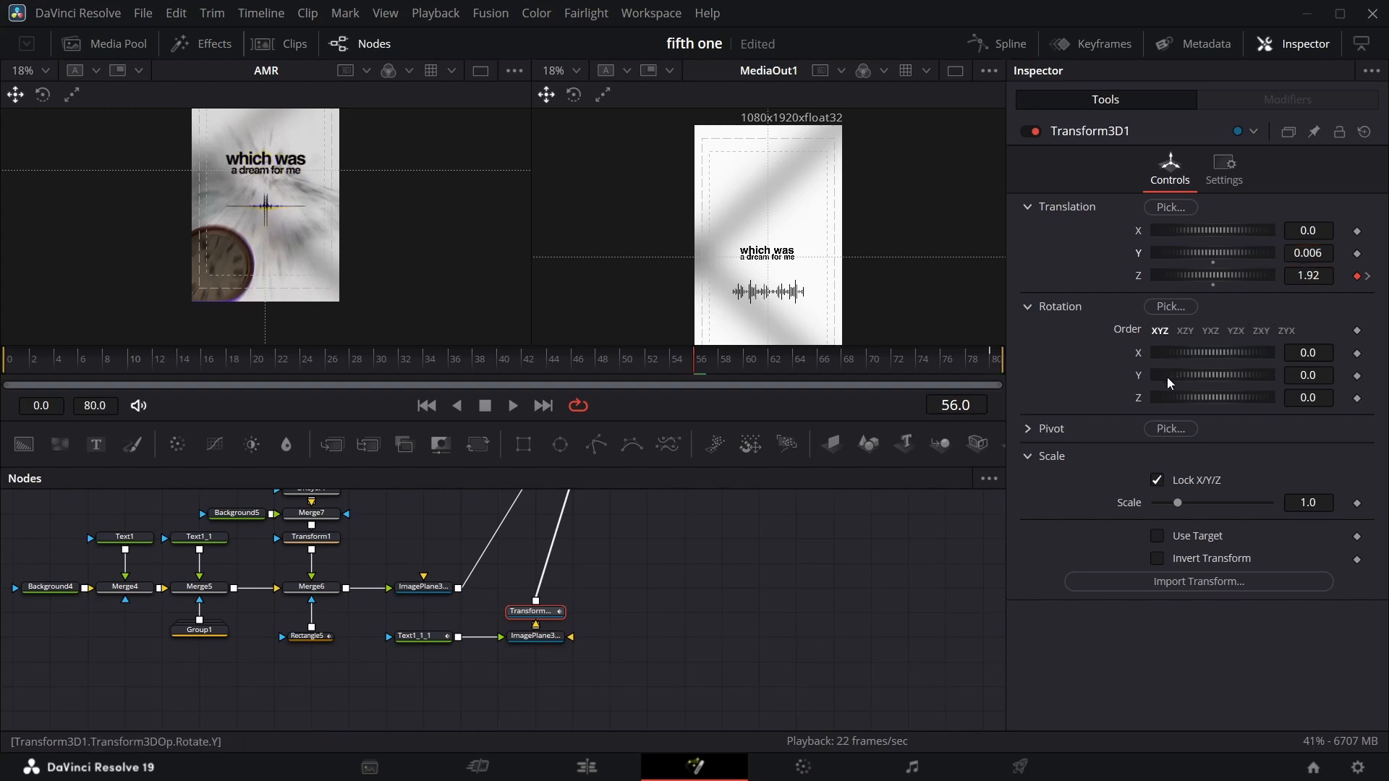
Play back and scrub through the text's push-in animation to review its motion.
key(space)
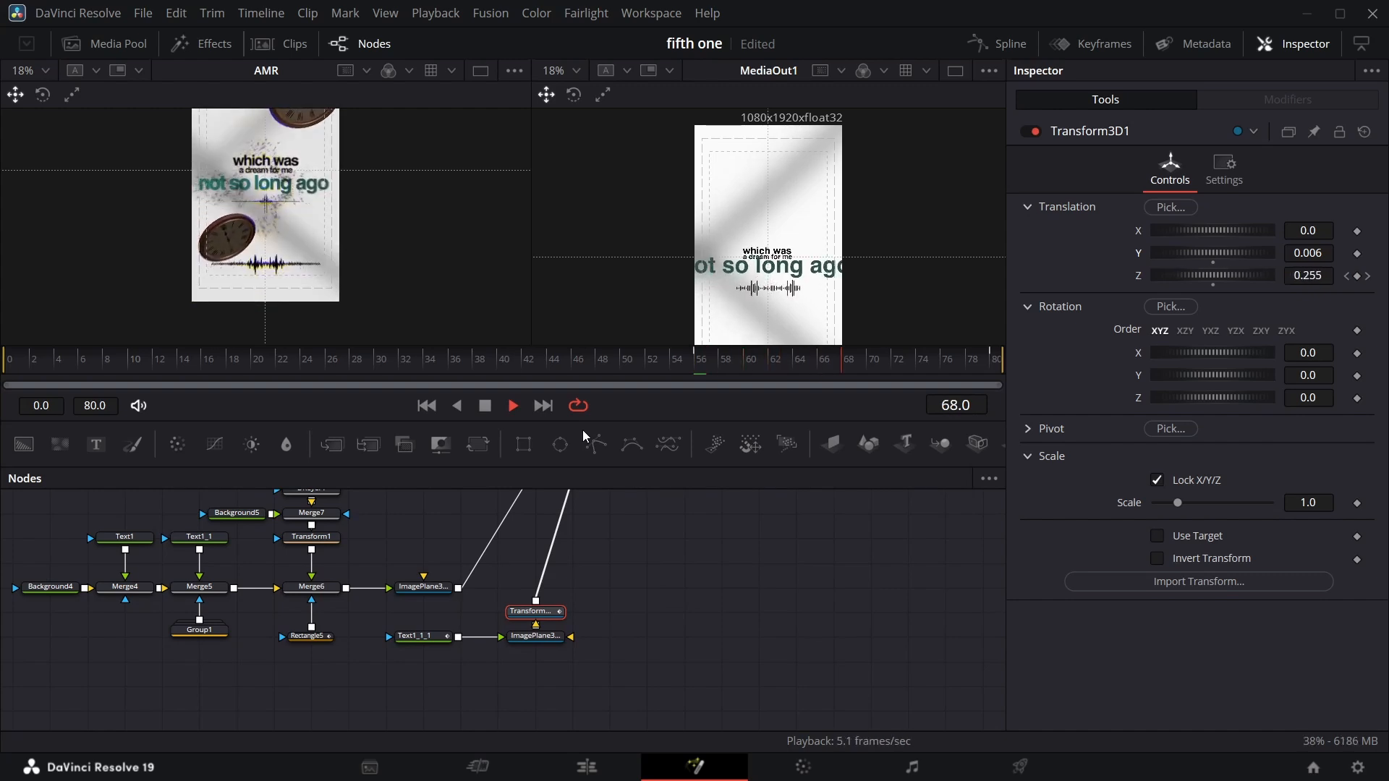
key(space)
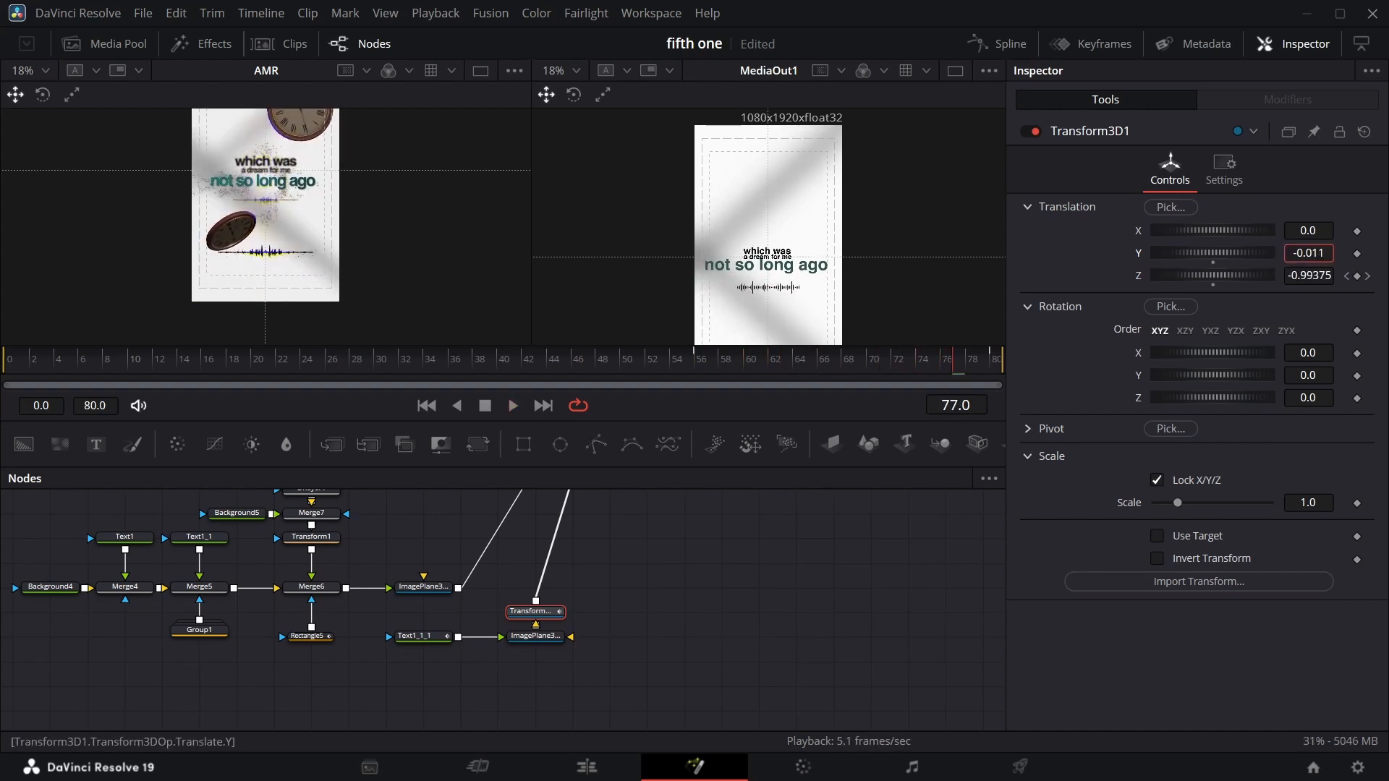
drag(953, 364, 677, 384)
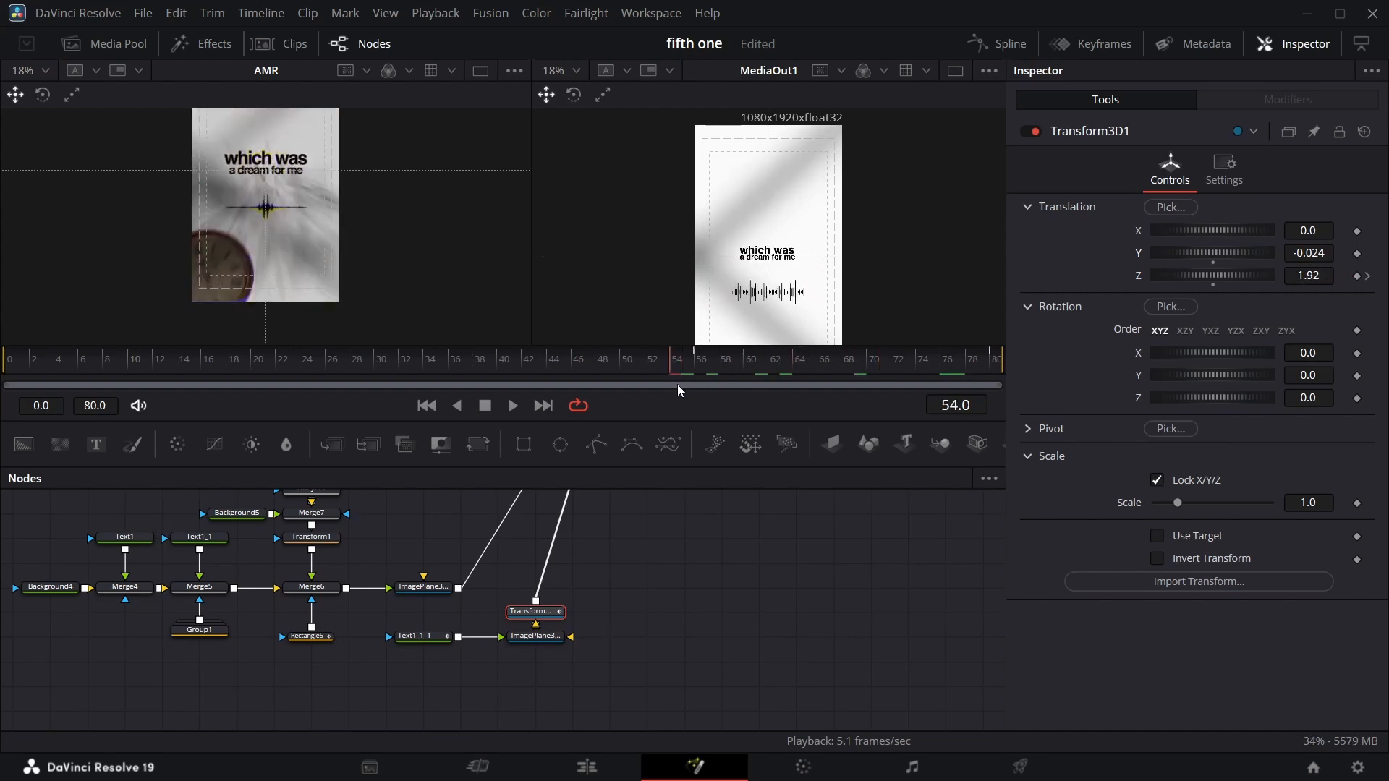
key(space)
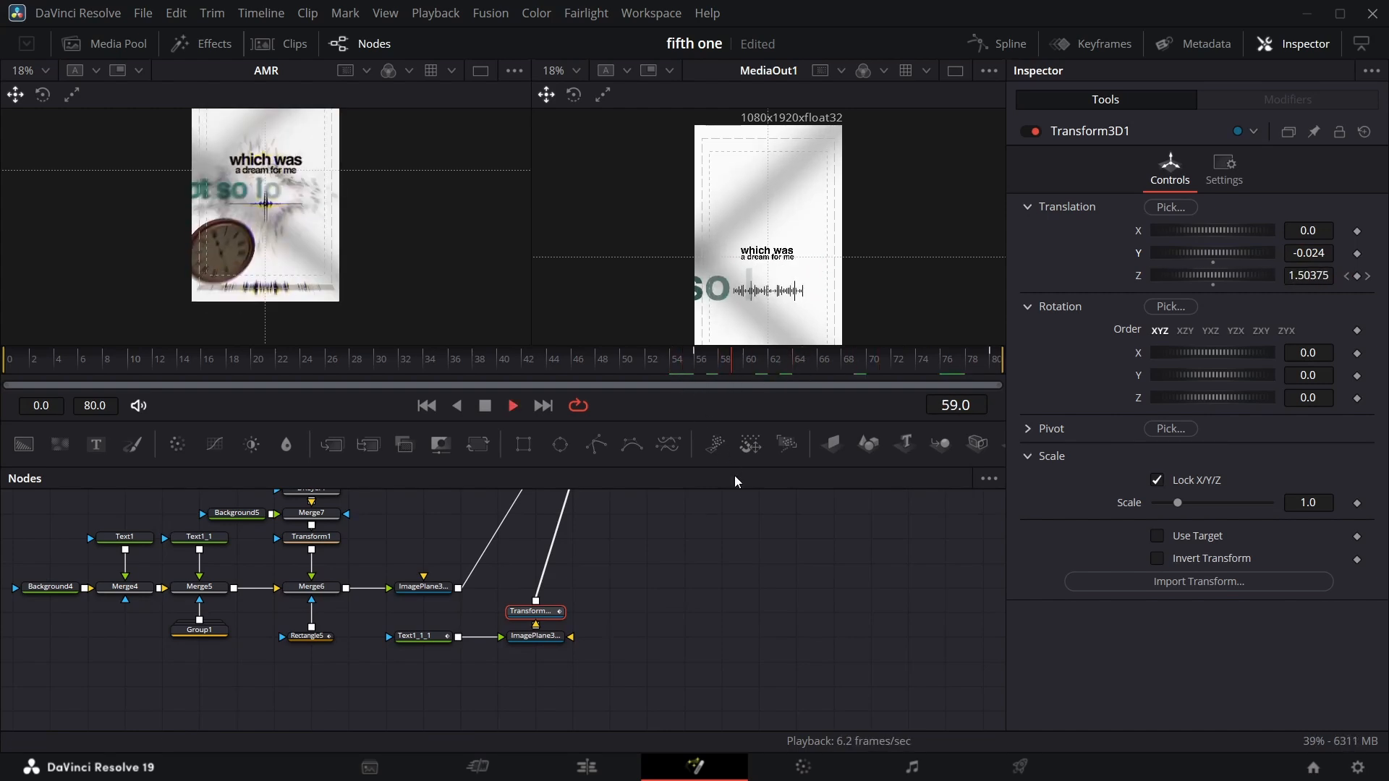
key(space)
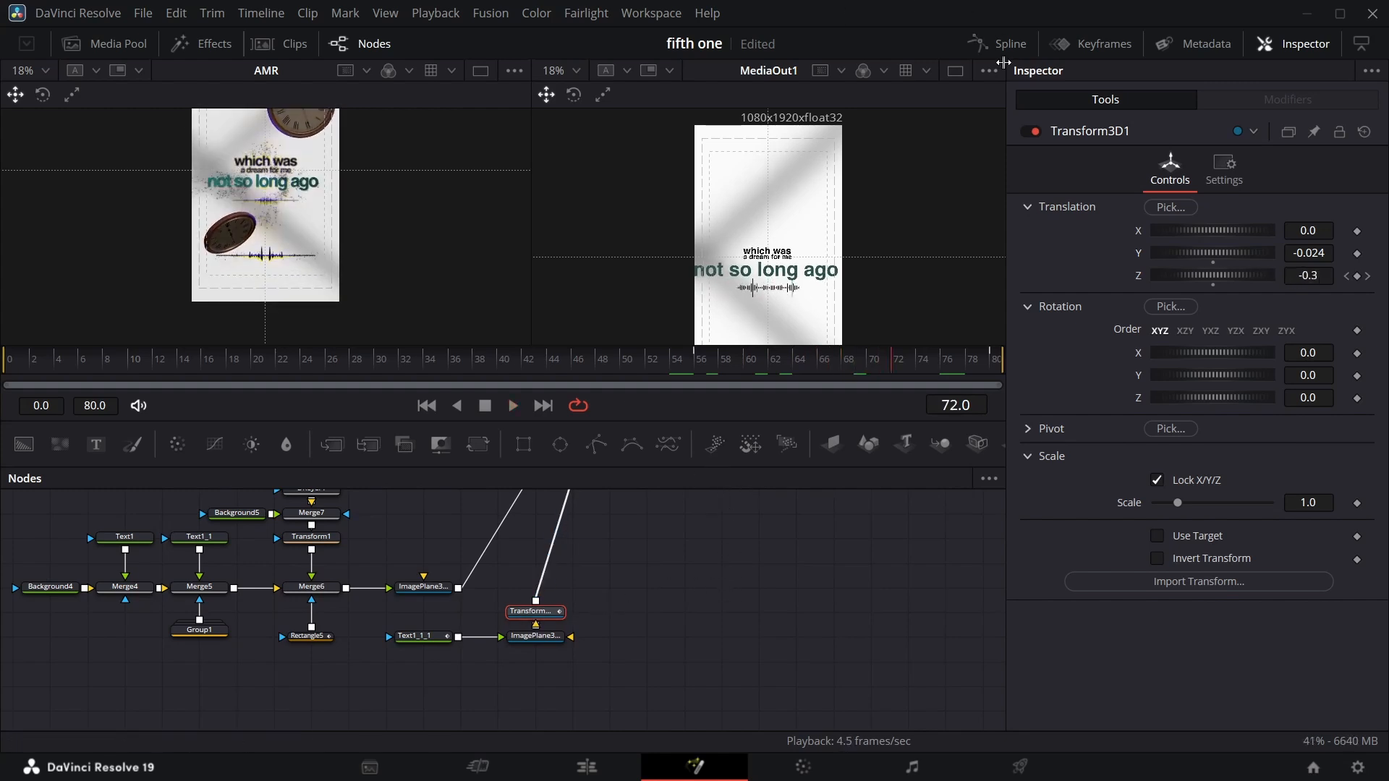
In the Spline editor, ease Transform3D1's Z Offset curve and lengthen the end keyframe's handle for a slower settle.
click(997, 43)
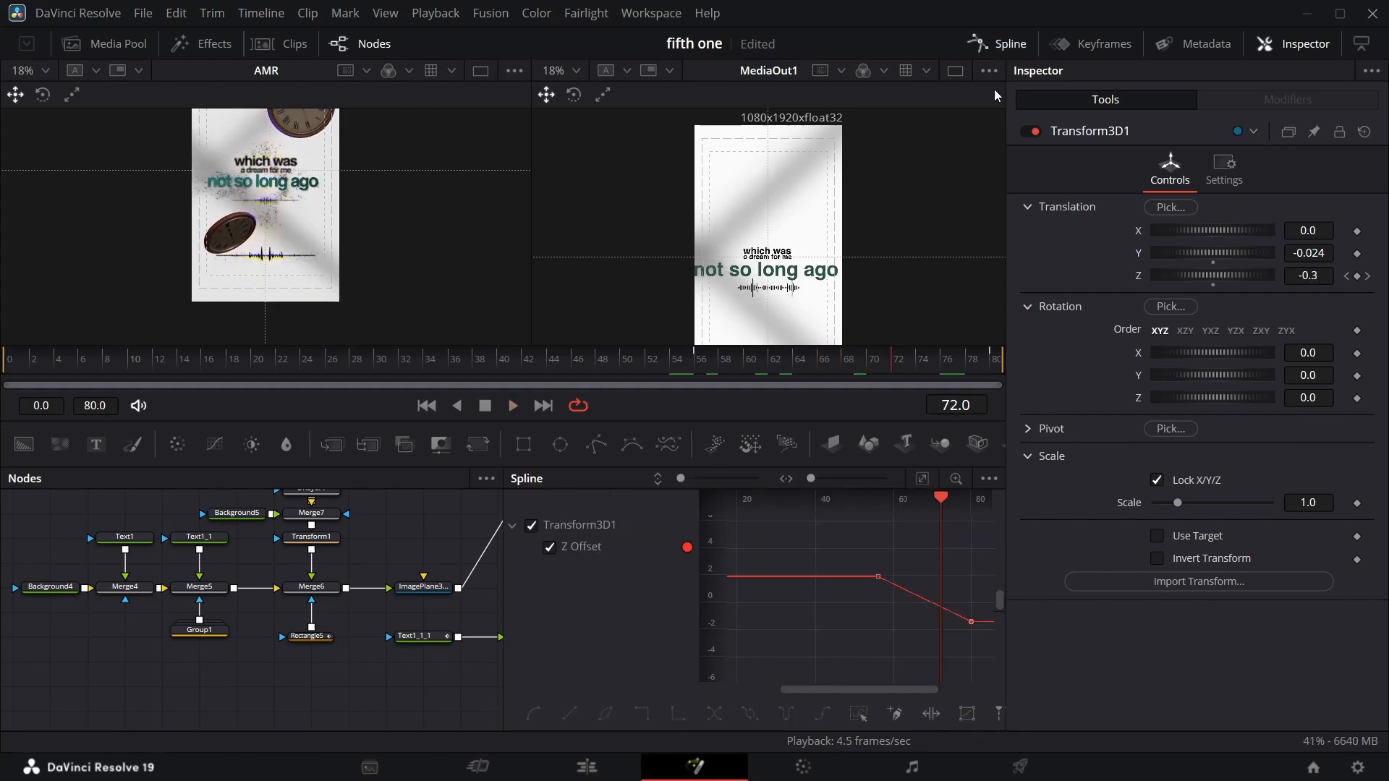
click(923, 479)
click(859, 715)
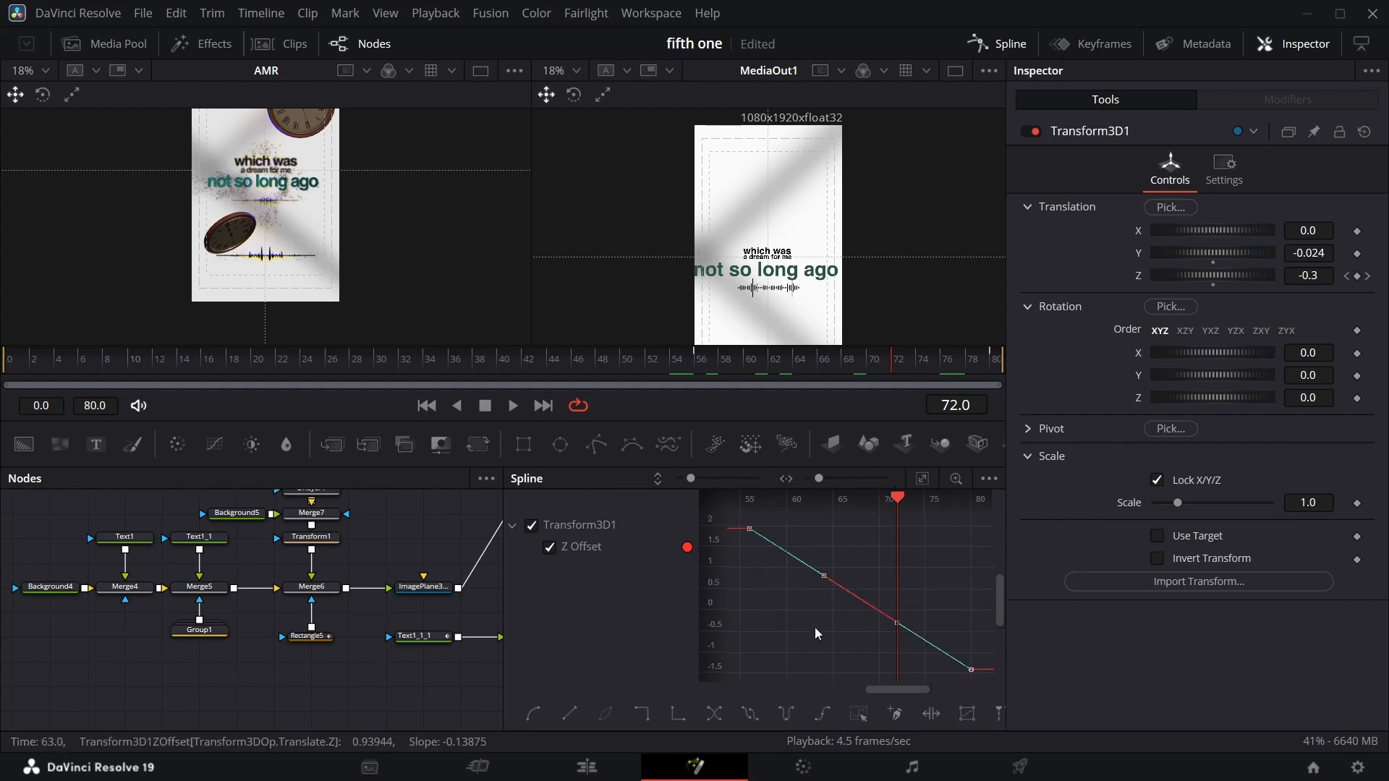
key(f)
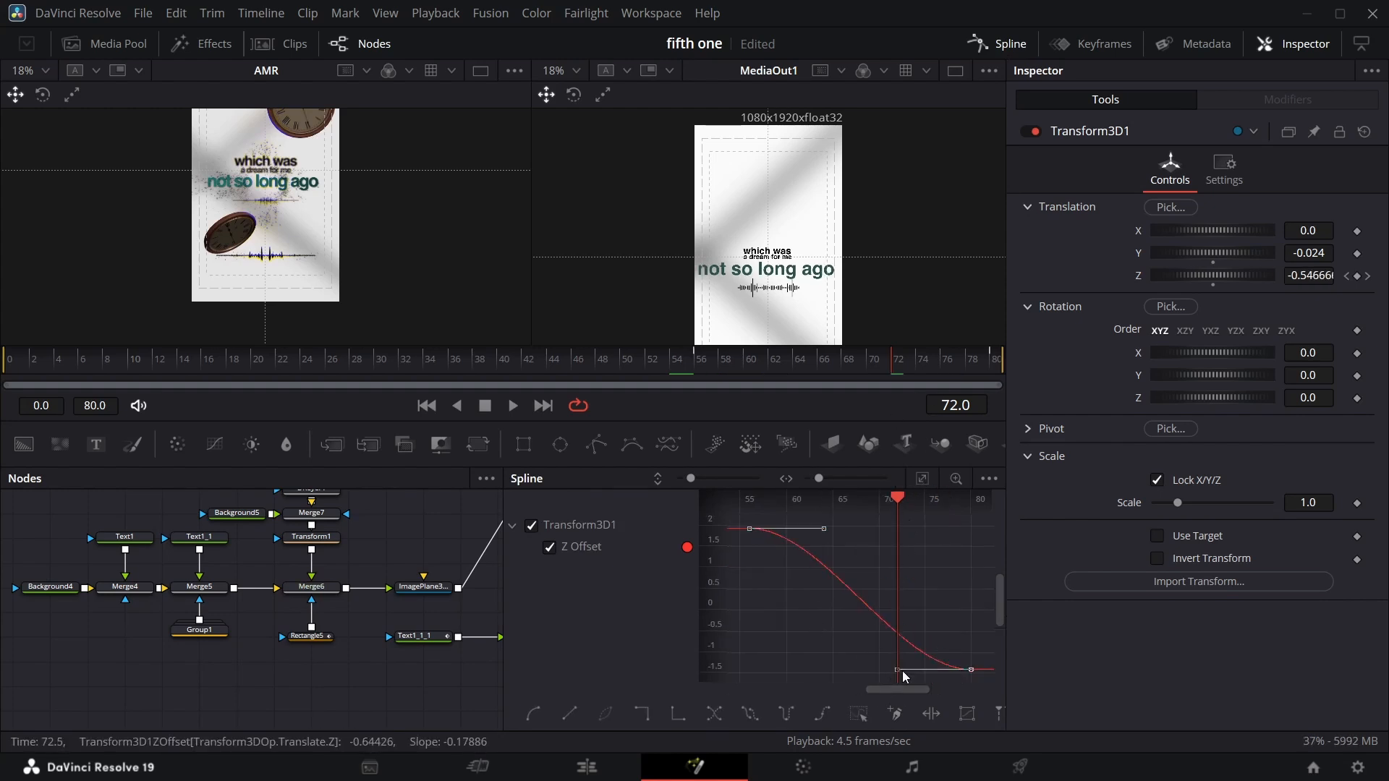
drag(894, 670, 880, 669)
click(894, 668)
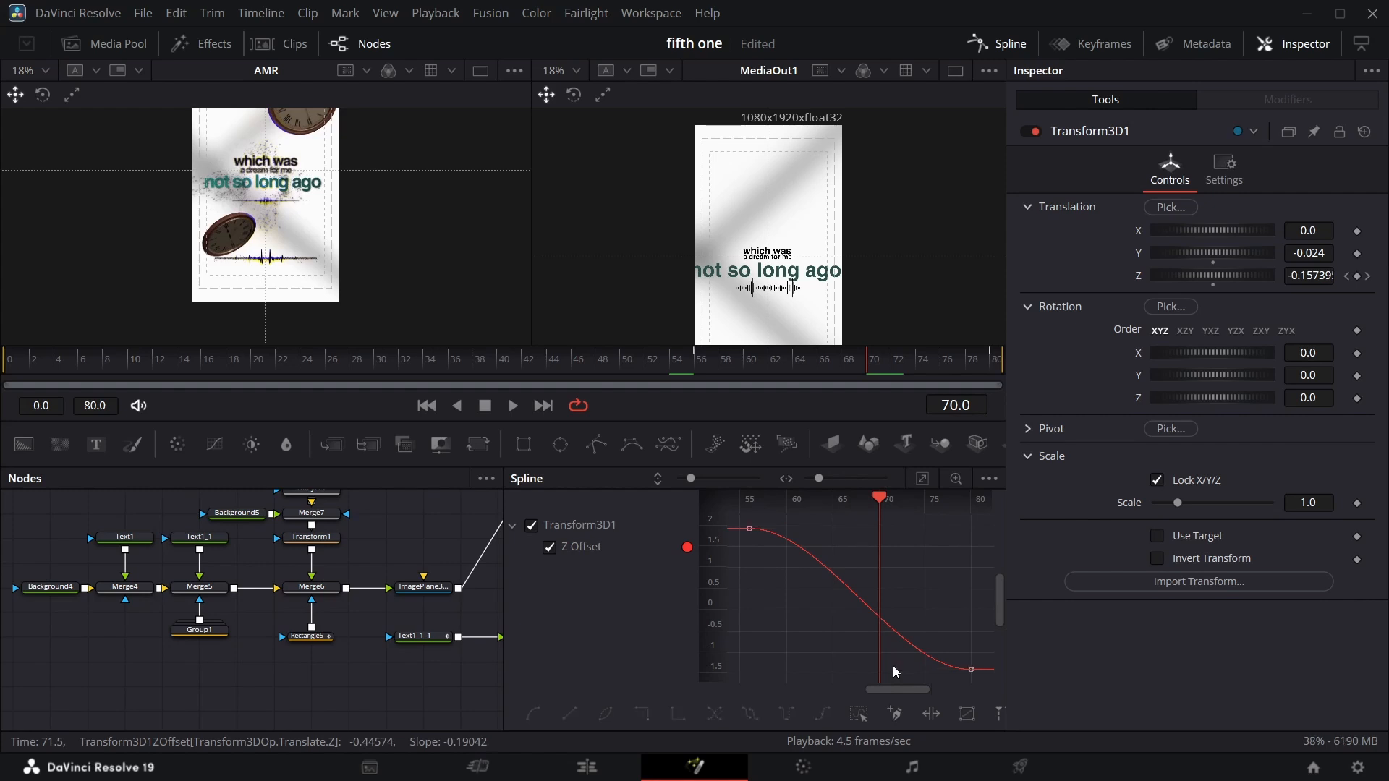
drag(946, 699, 799, 673)
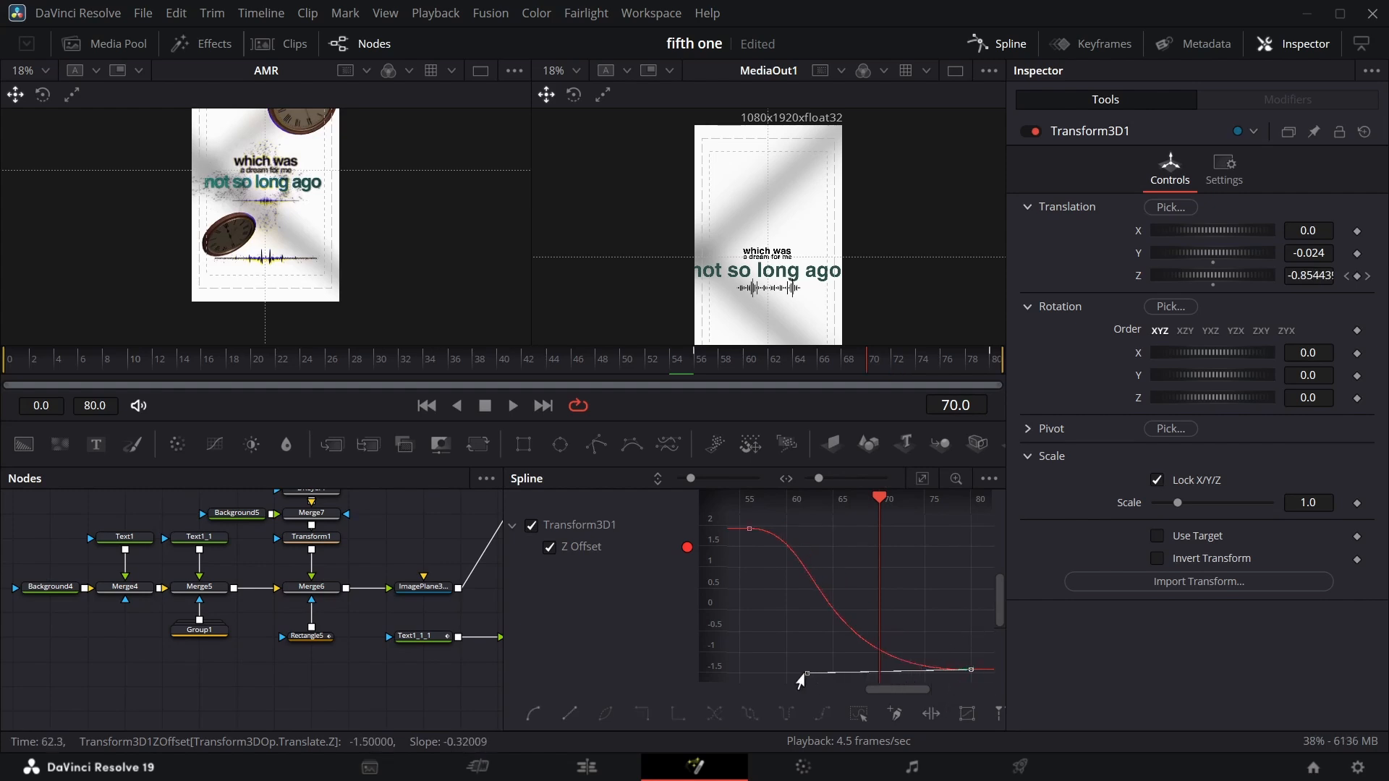
click(984, 45)
Copy the waveform node branch and paste a duplicate of it below the 3D text setup.
mouse_move(870, 378)
mouse_down()
mouse_move(651, 372)
mouse_move(878, 377)
mouse_up()
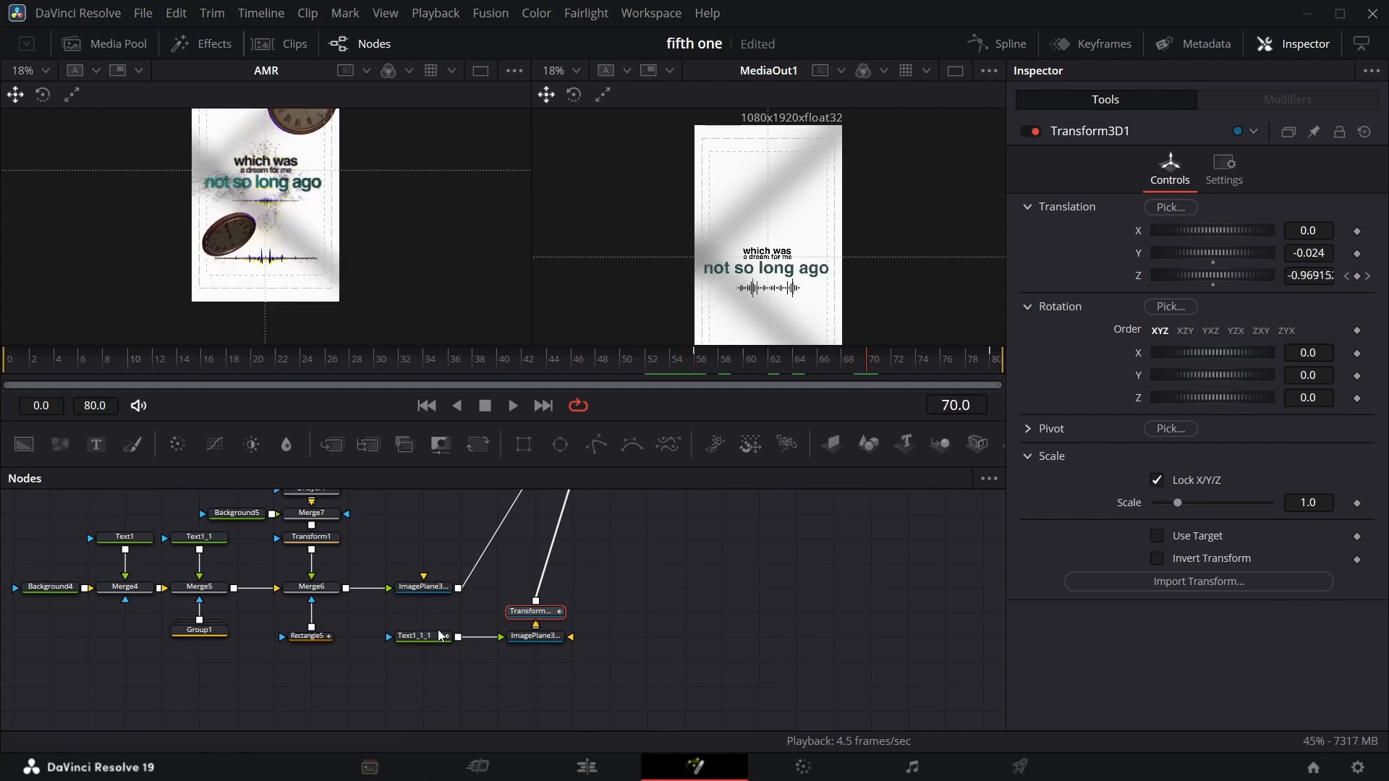
scroll(318, 651, up, 3)
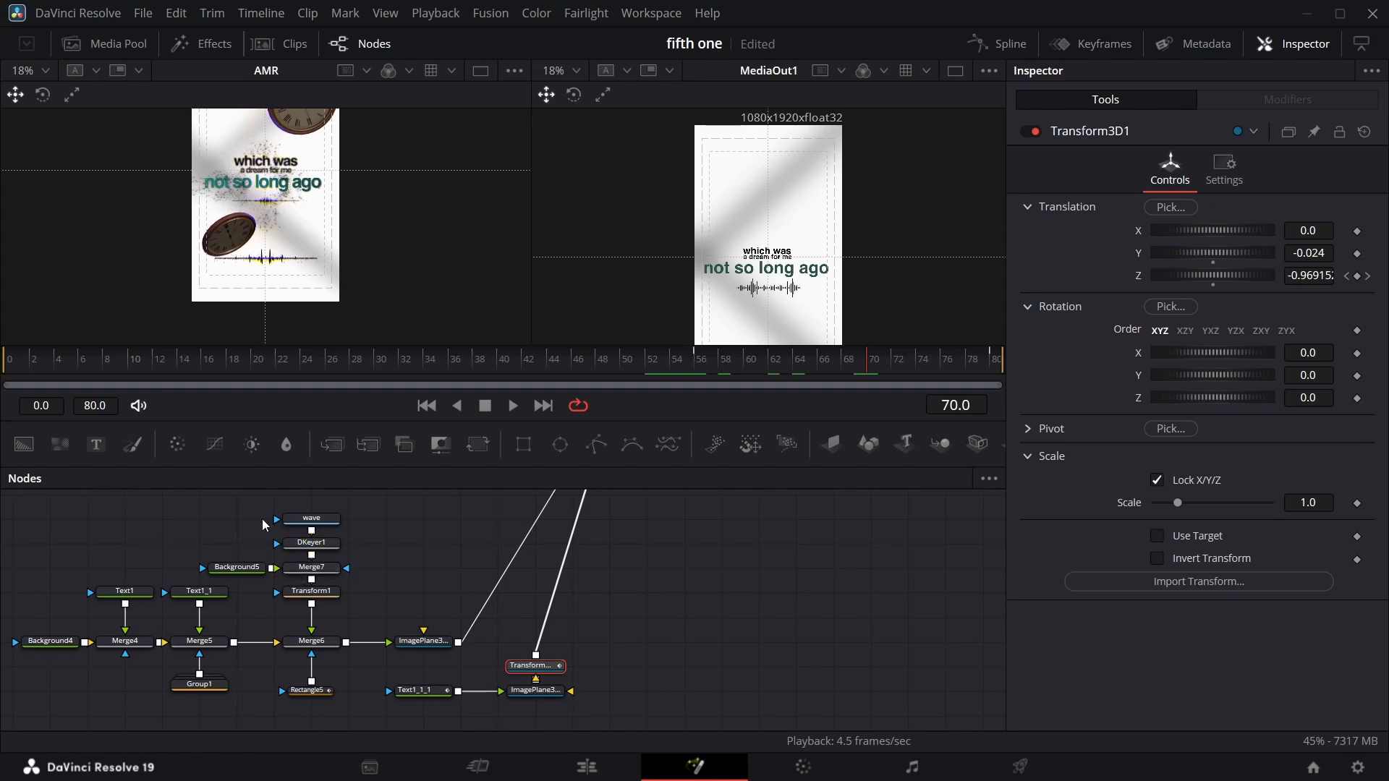
drag(214, 500, 363, 571)
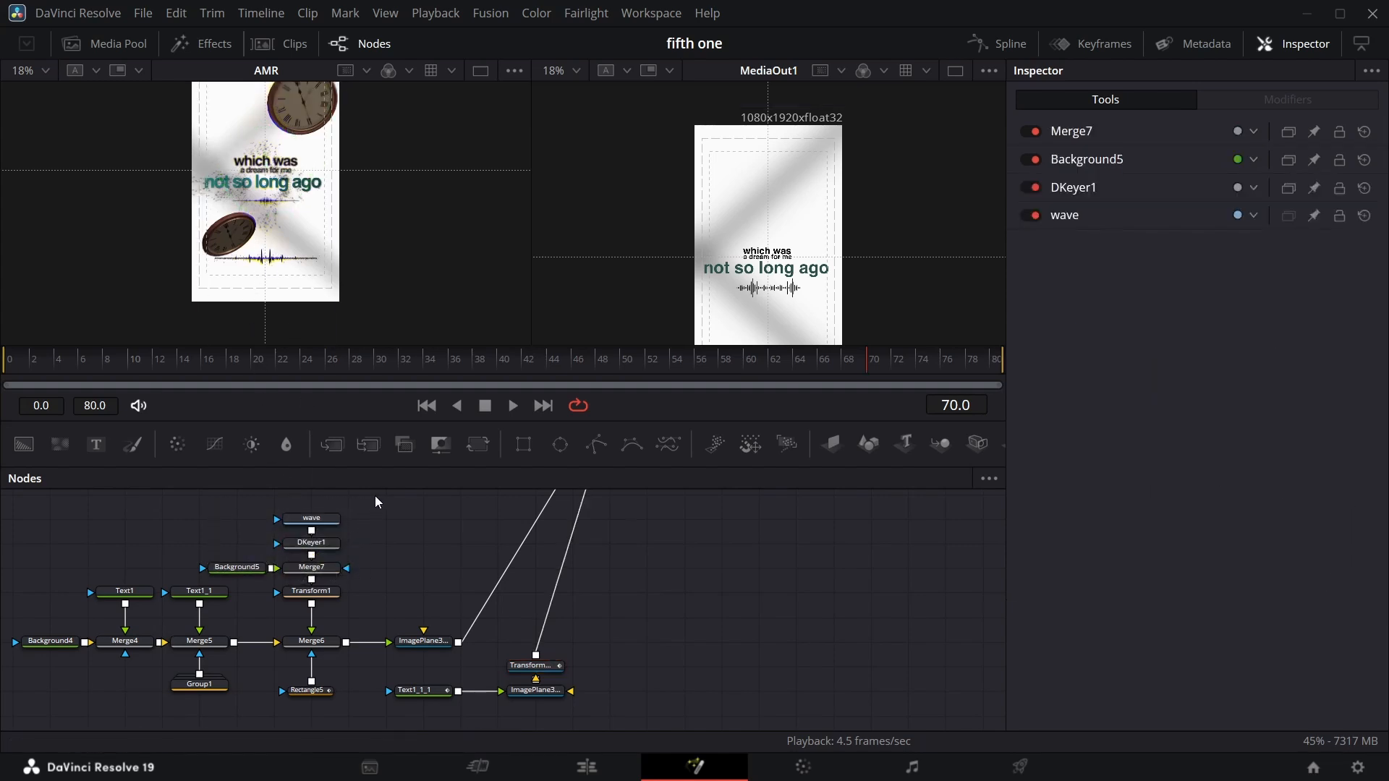
drag(381, 496, 246, 645)
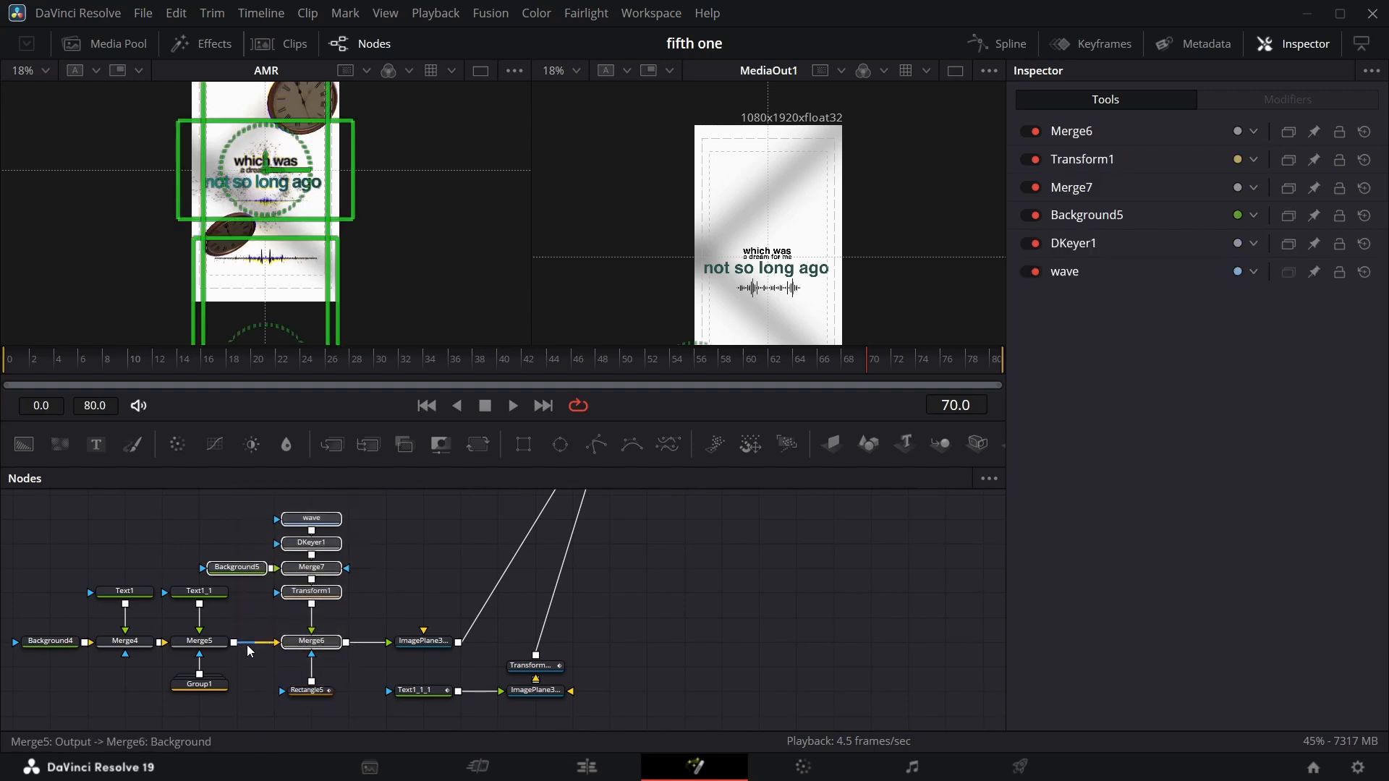
scroll(331, 588, down, 3)
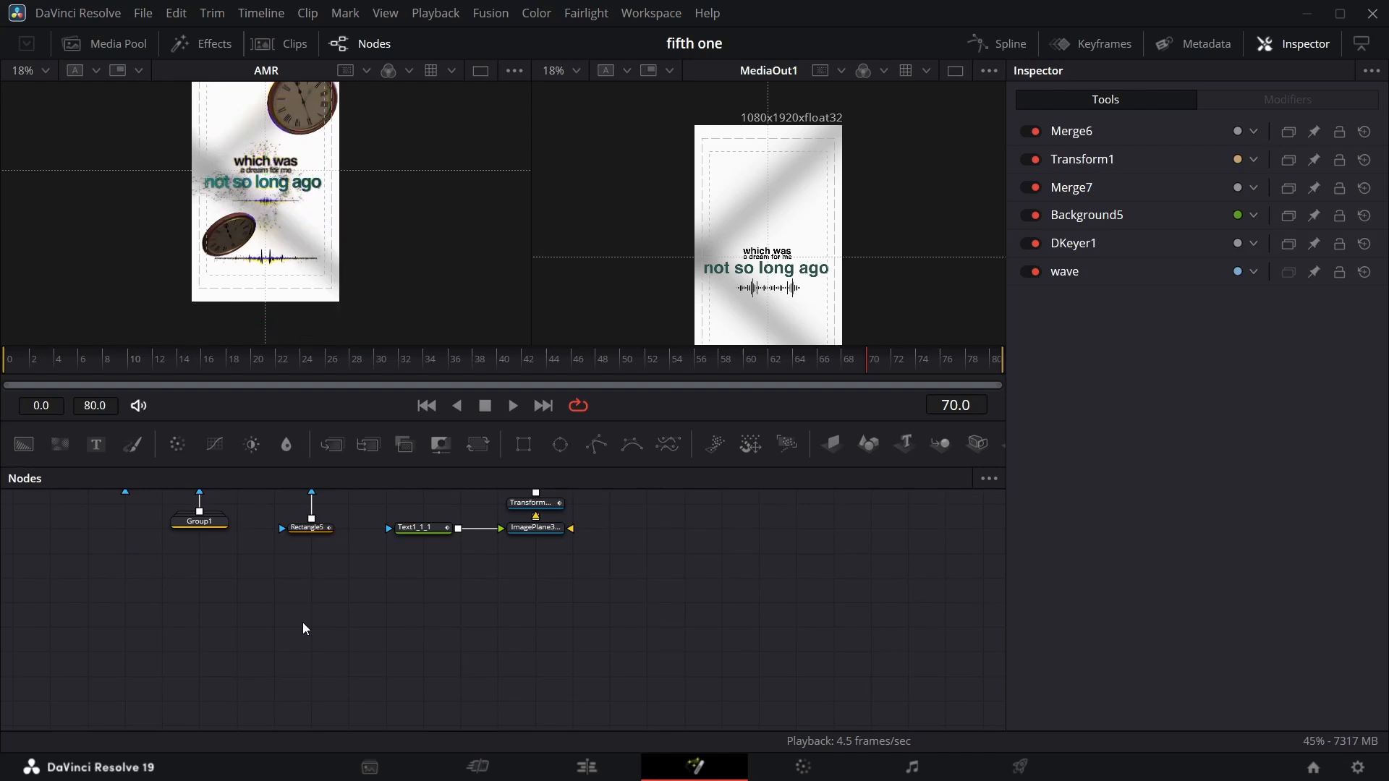
key(ctrl+v)
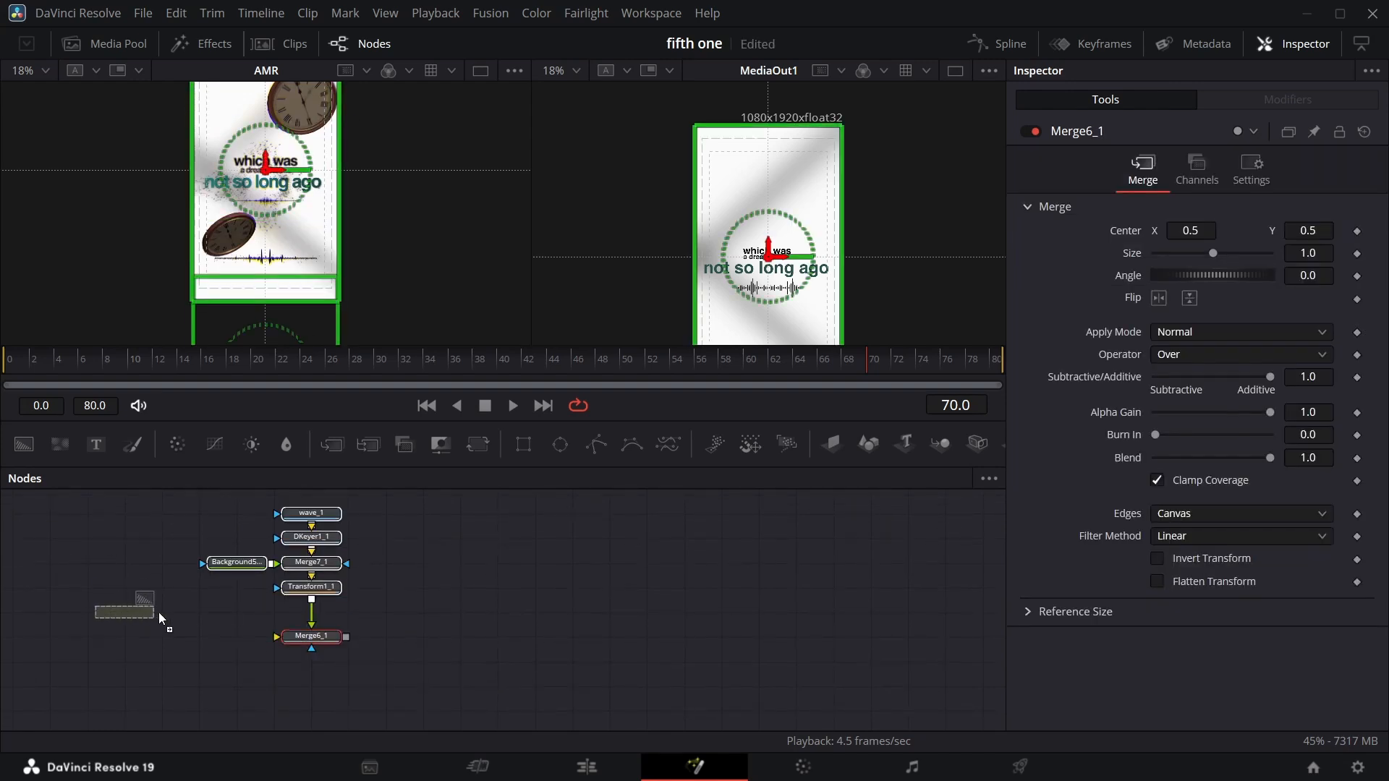
drag(188, 645, 188, 646)
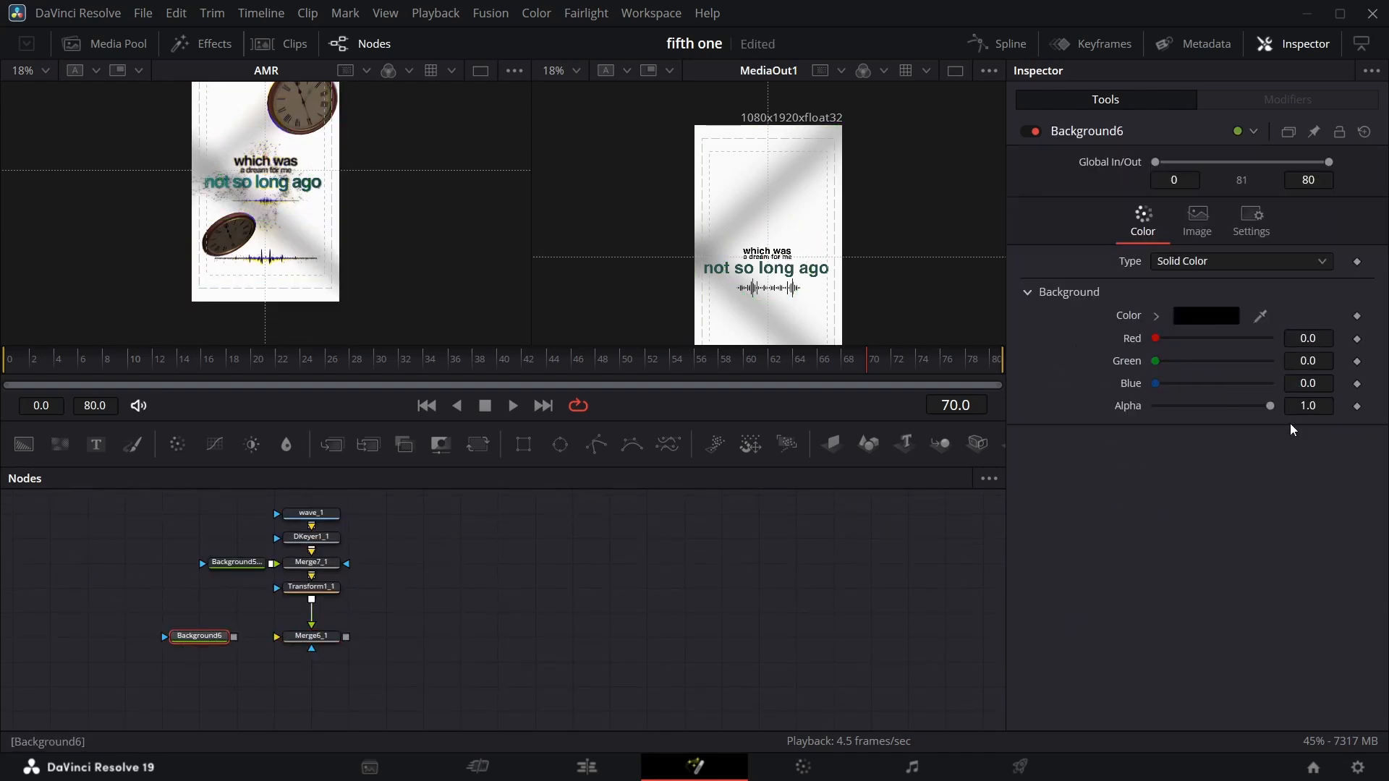
Set the pasted Background6's alpha to 0 and connect it as the duplicate merge's background.
drag(1271, 406, 1017, 409)
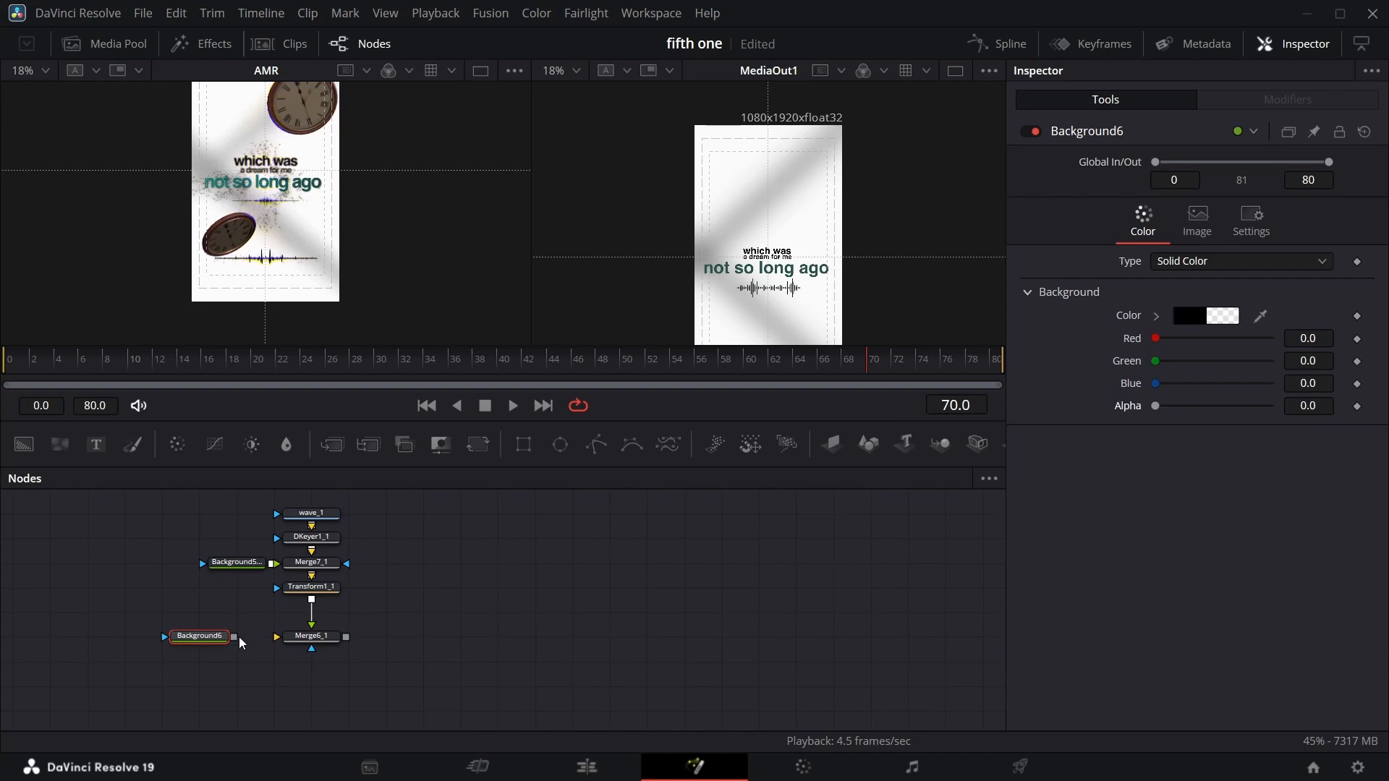
drag(234, 637, 614, 599)
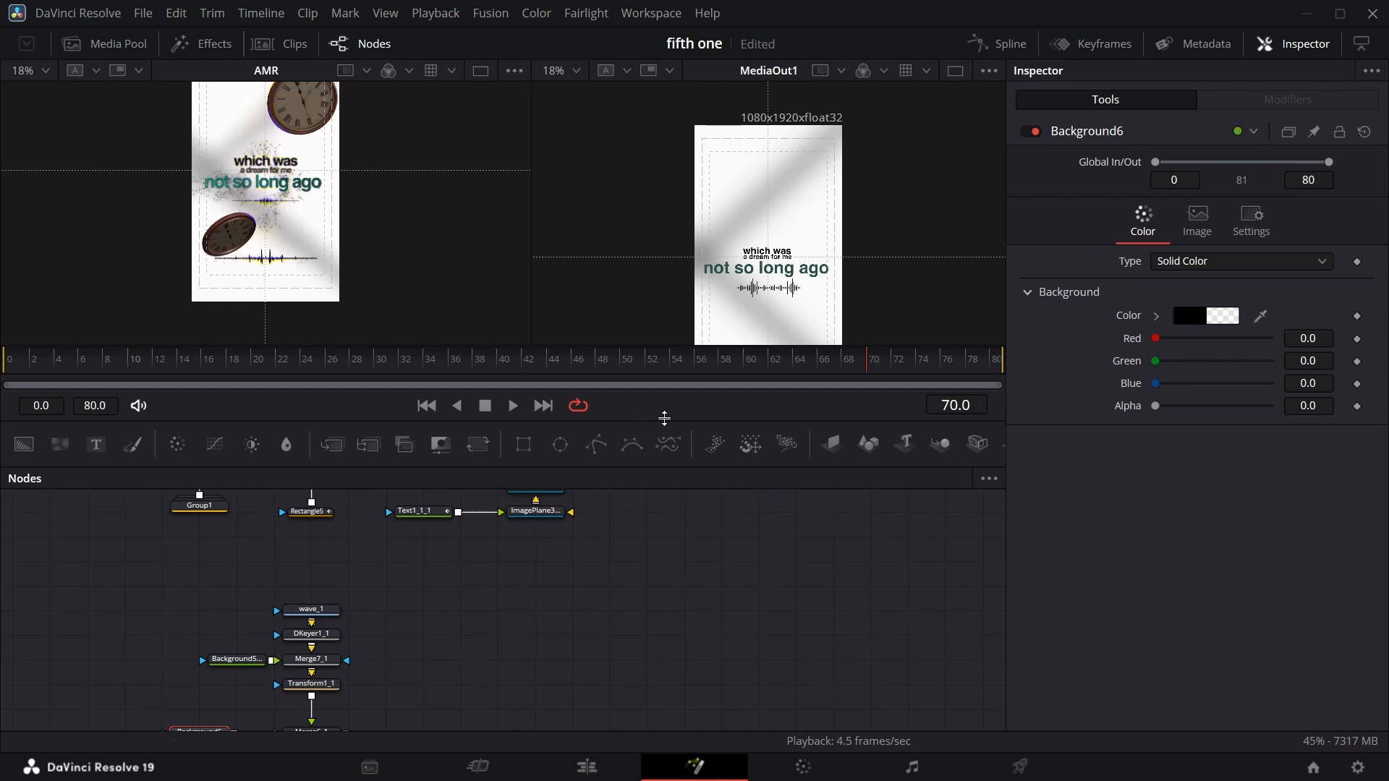
Add an Image Plane 3D node fed by Merge6_1 into the 3D scene.
drag(846, 454, 590, 676)
scroll(611, 636, down, 5)
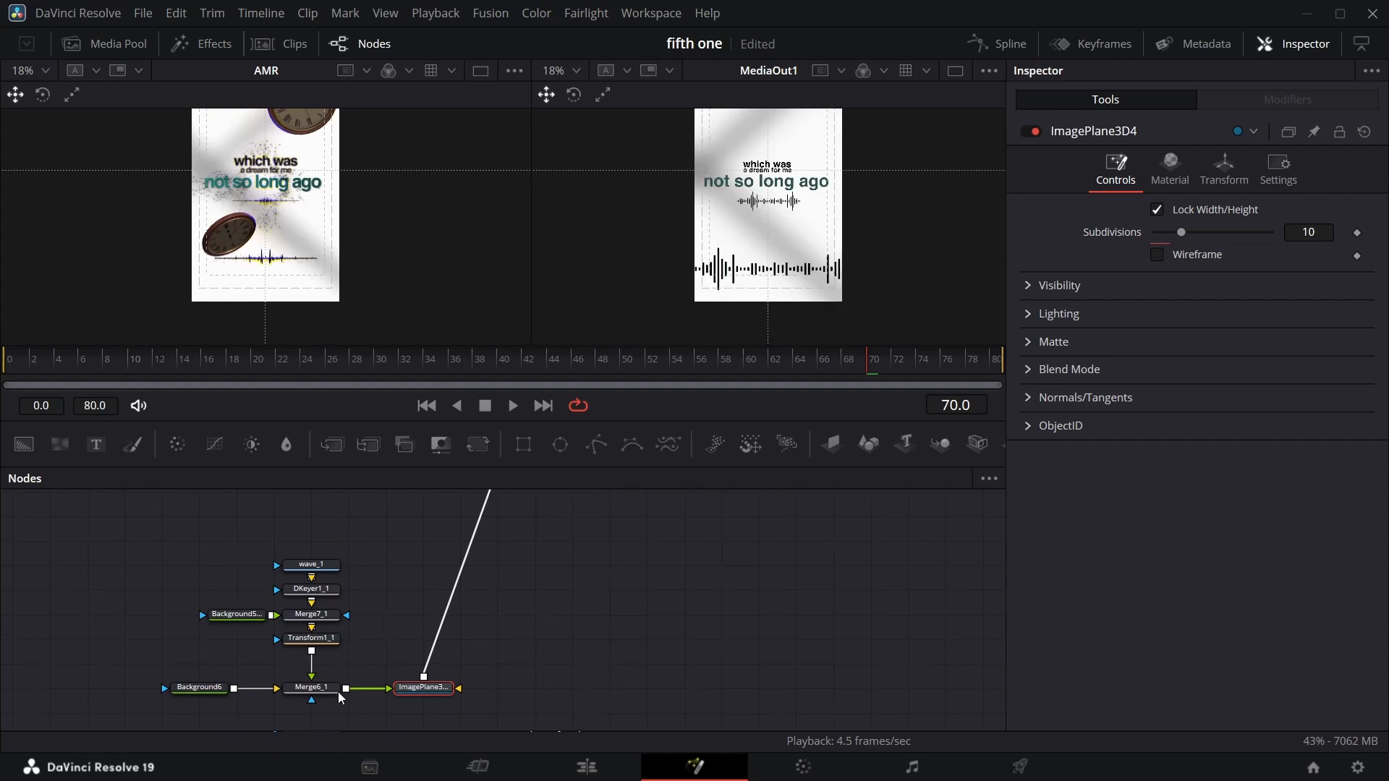
Shrink the duplicate waveform by setting Transform1_1's X Size to 0.67 and Y Size to 0.365.
click(324, 640)
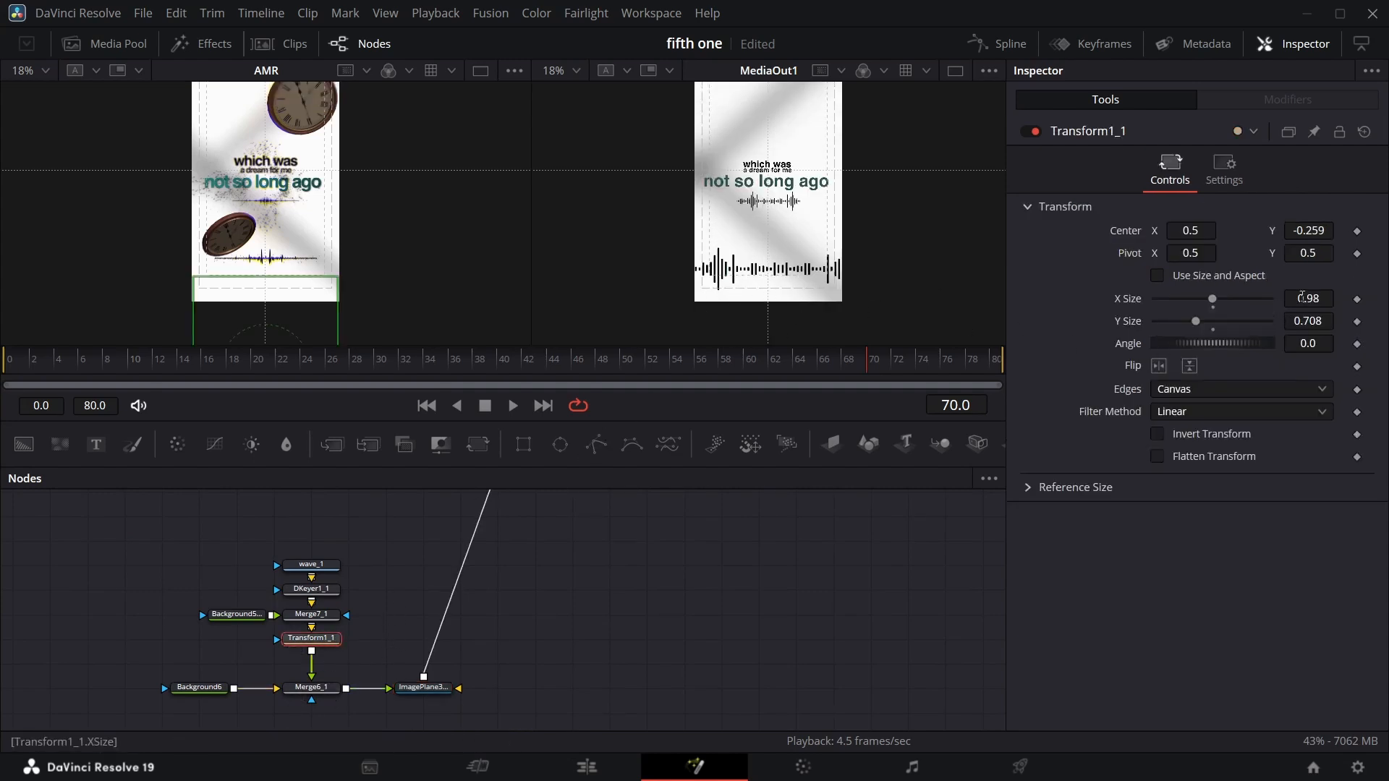
drag(1324, 299, 1220, 321)
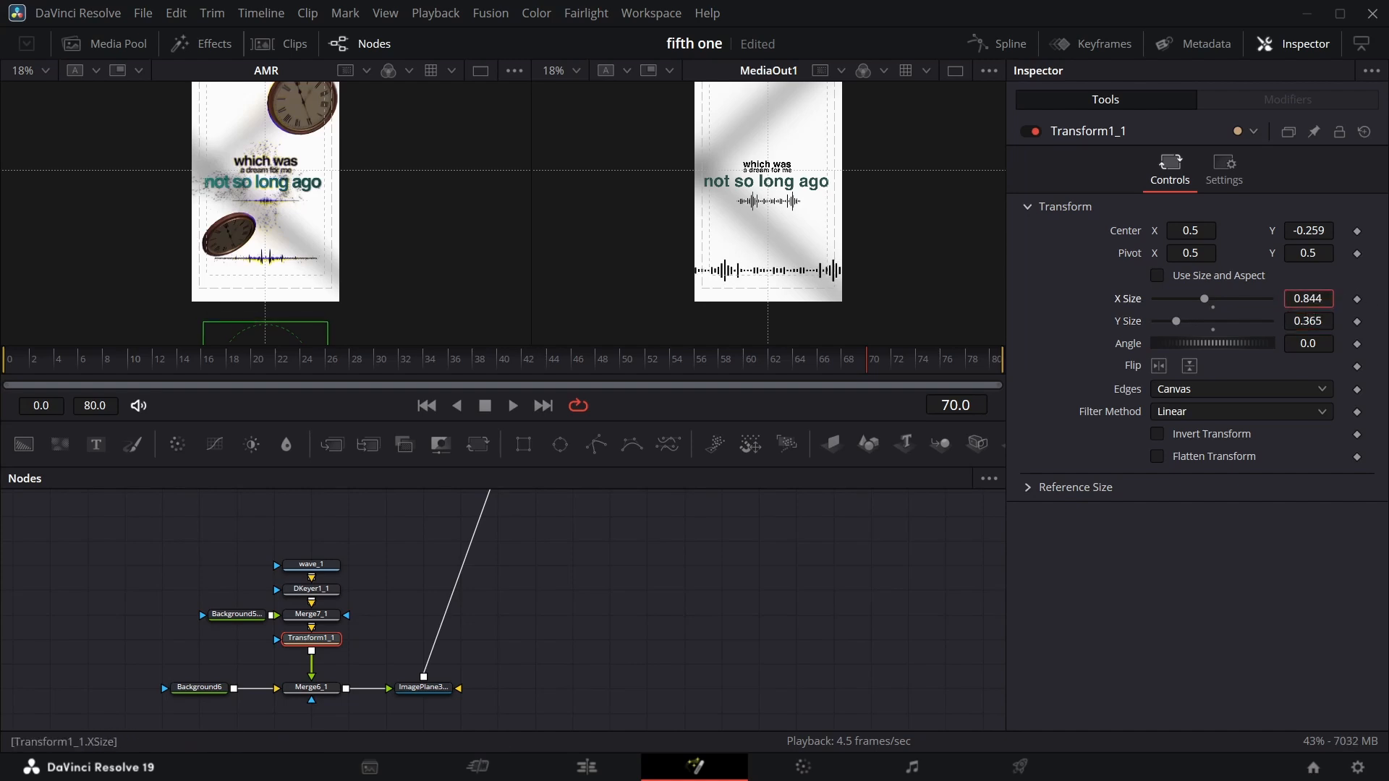
drag(1308, 298, 1261, 299)
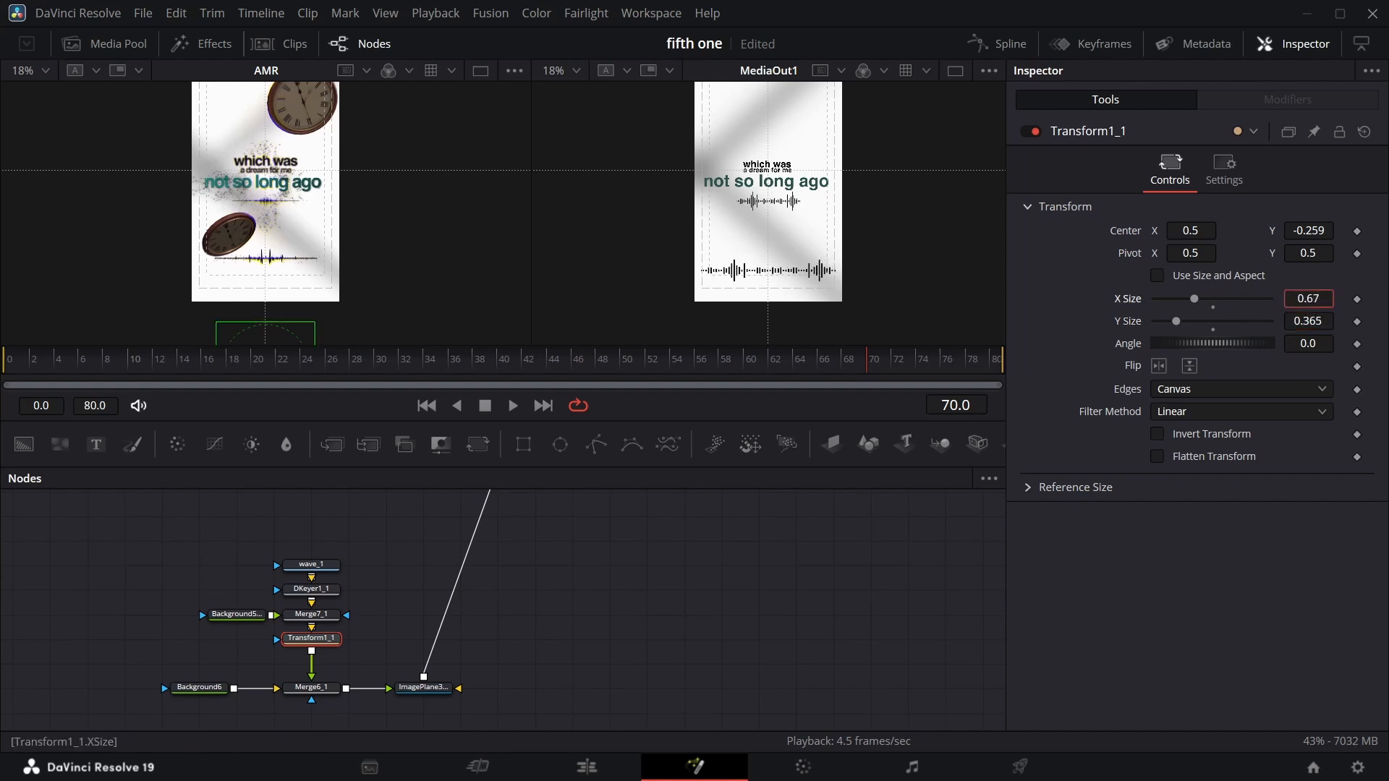
drag(875, 372, 982, 372)
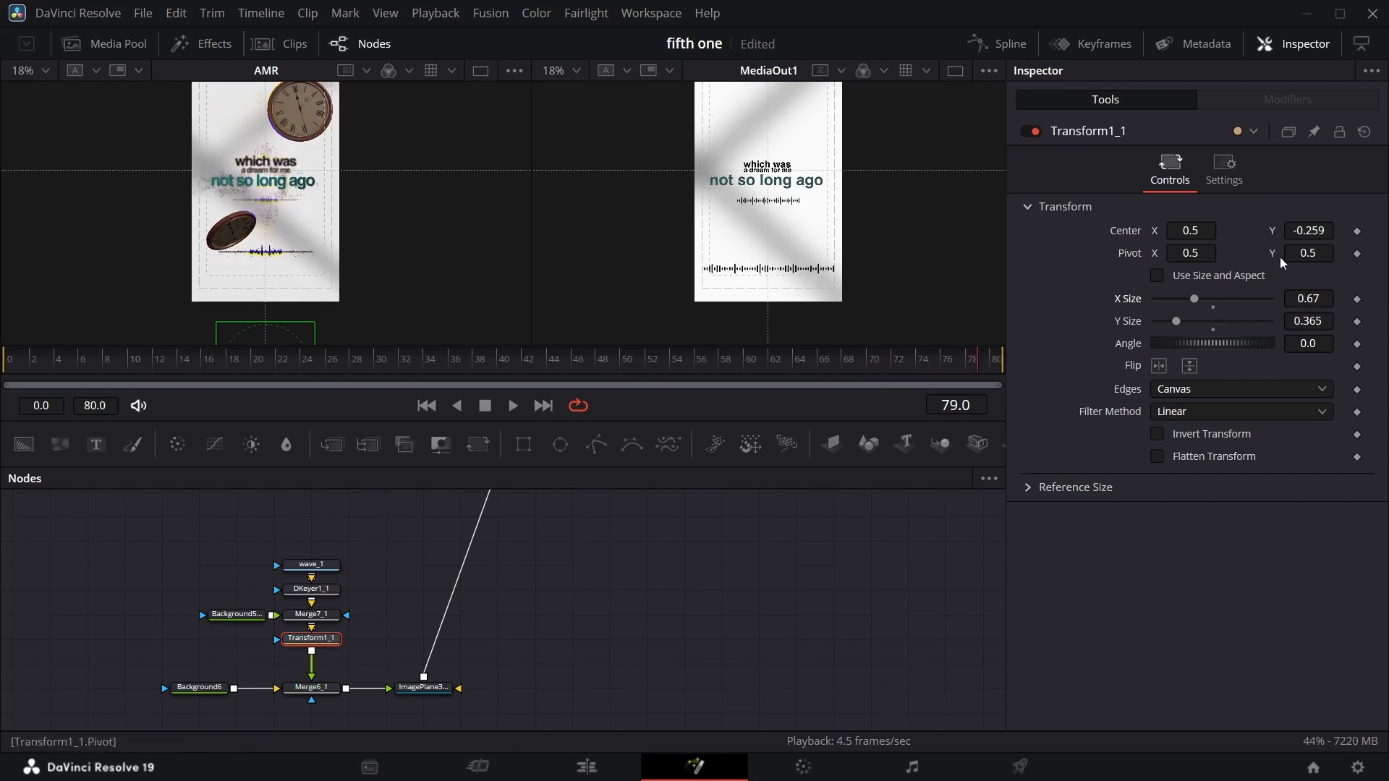
Add a Transform 3D node after the new ImagePlane3D4 node.
click(427, 688)
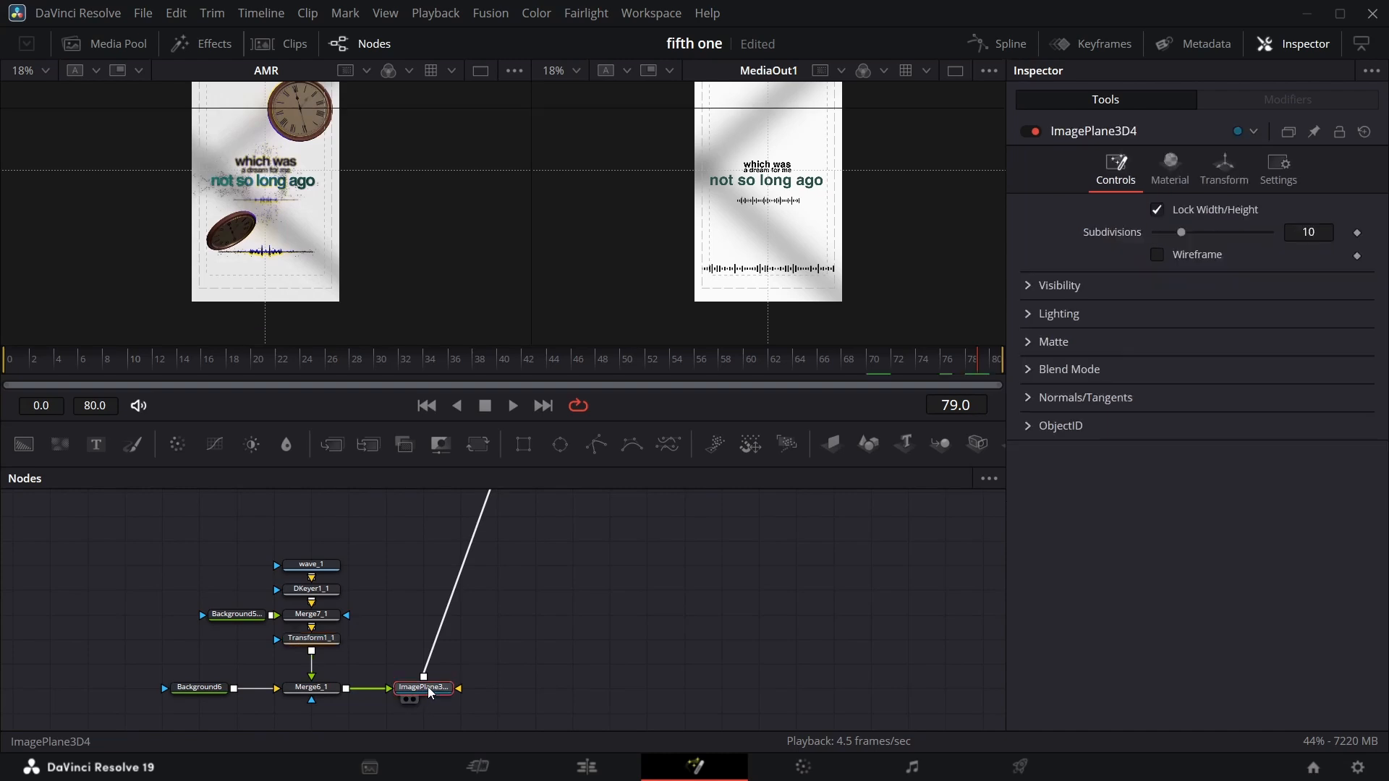
key(shift+space)
text(xf)
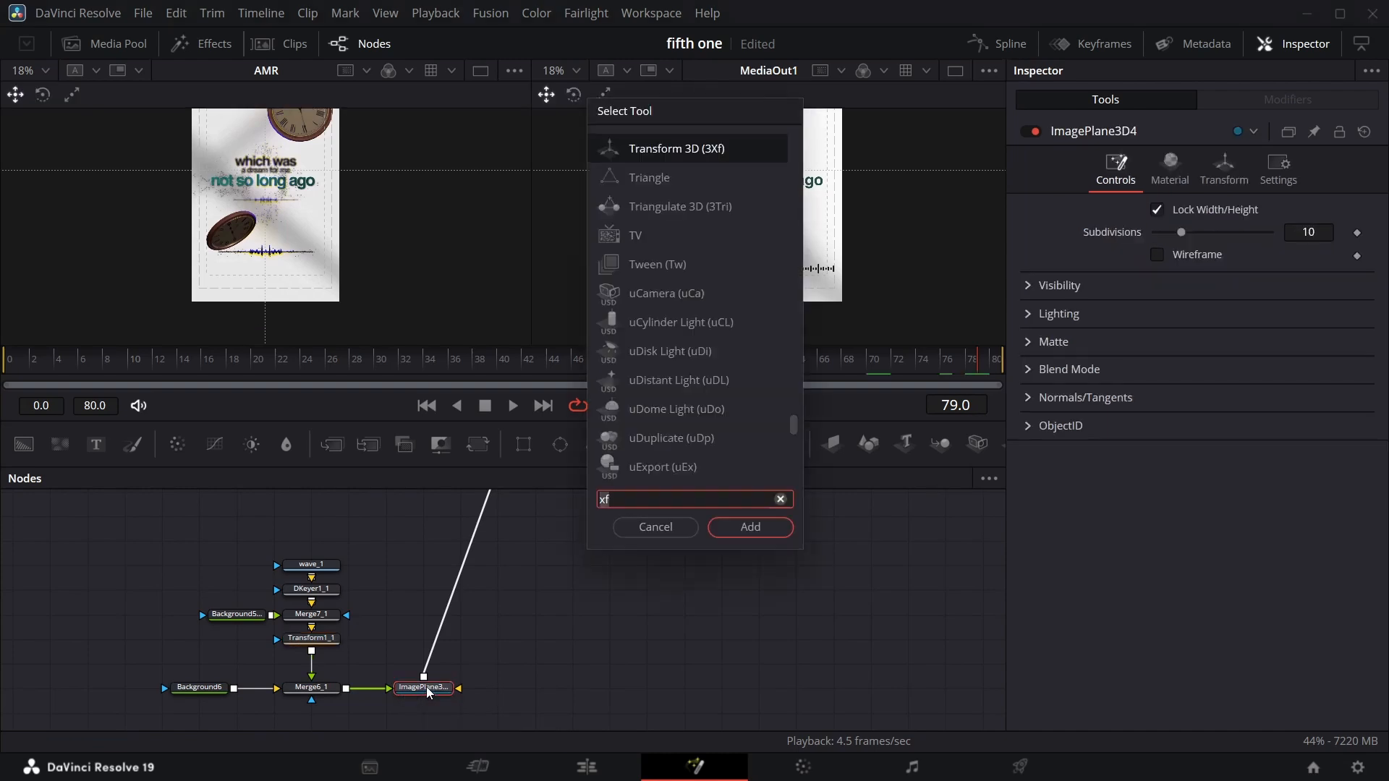
key(BackSpace)
text(f)
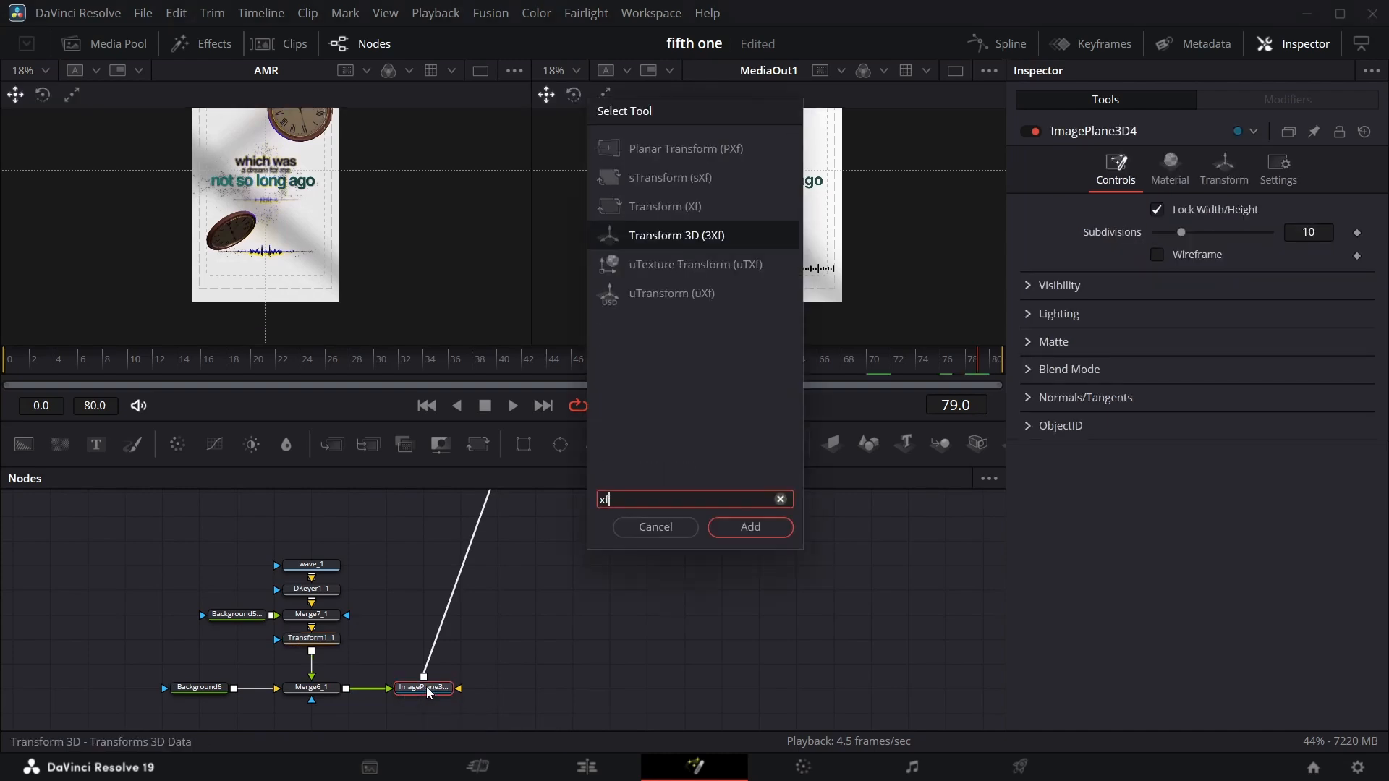
key(Return)
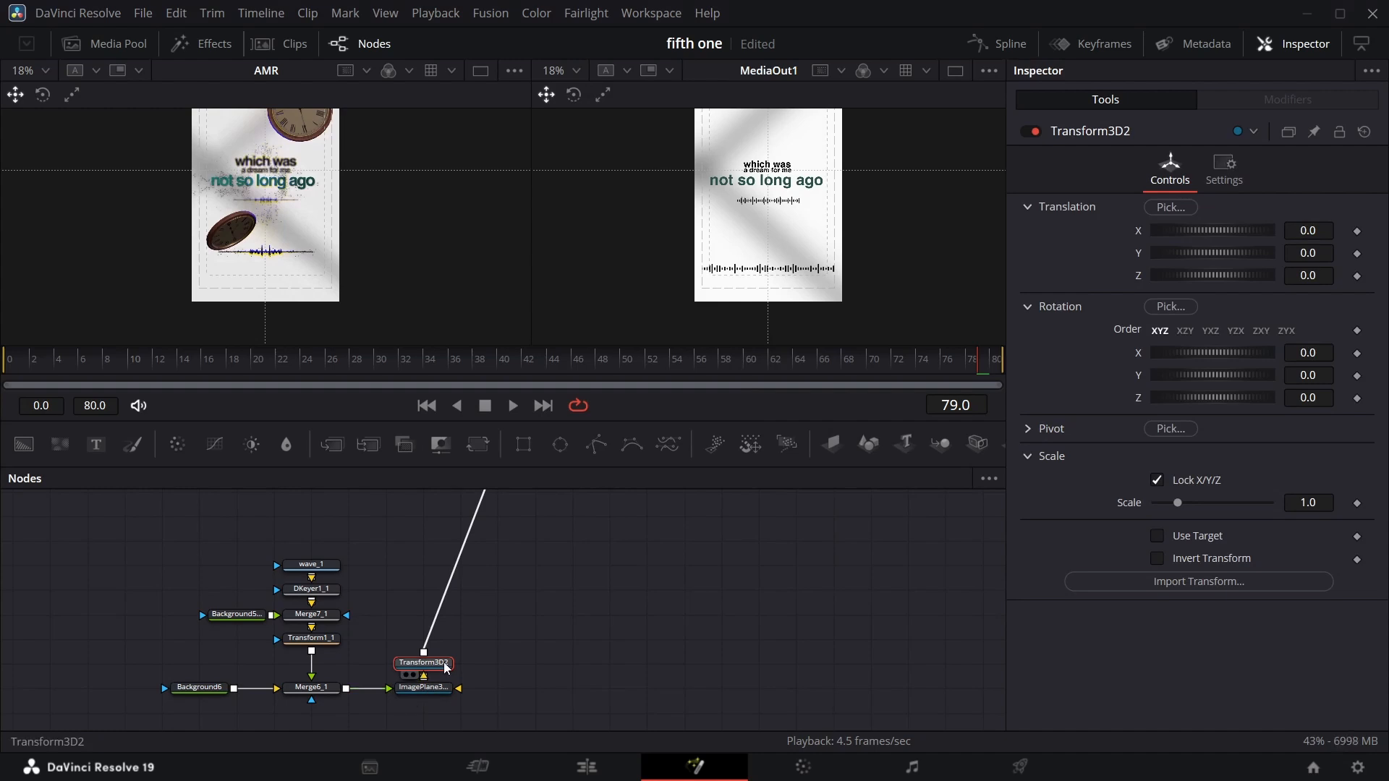
Set ImagePlane3D4's Translation Y to 0.08 to raise the duplicate waveform.
click(450, 690)
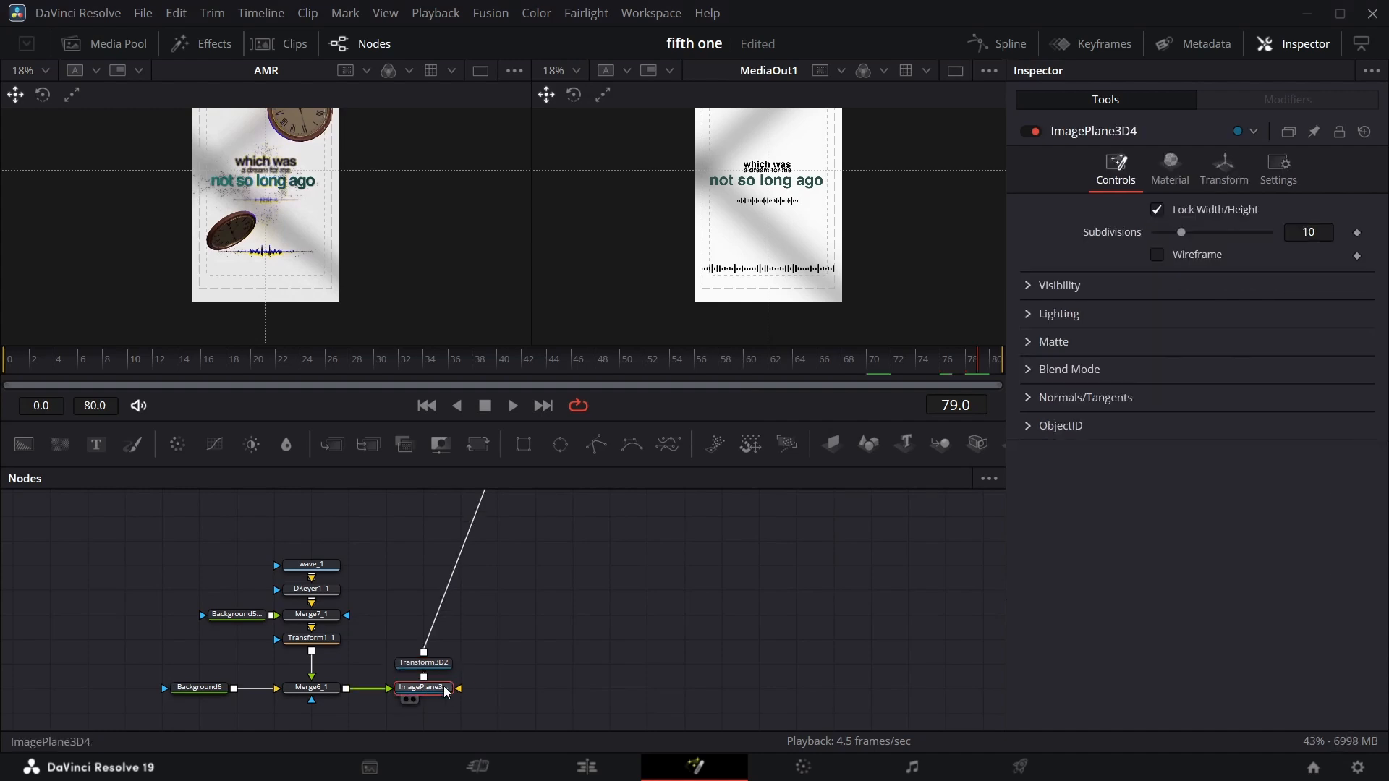
click(1223, 181)
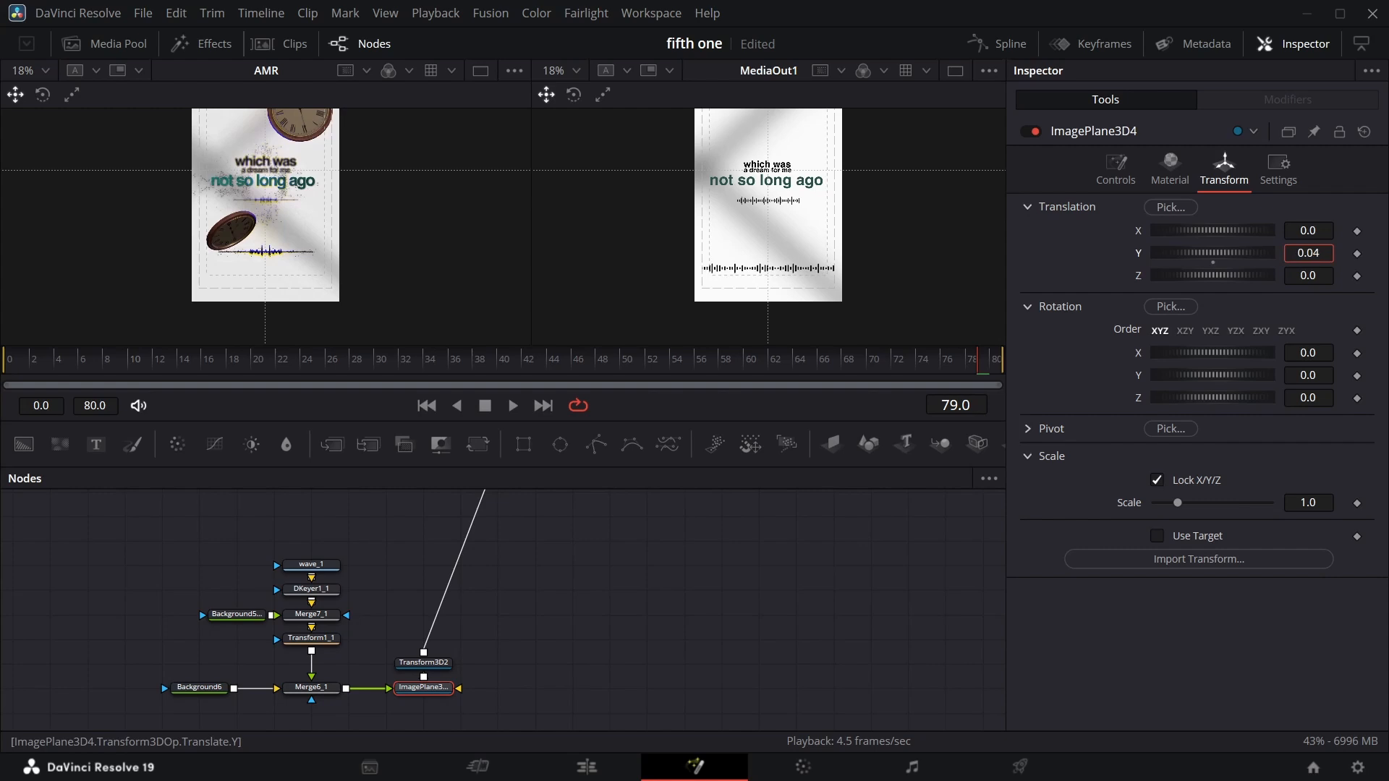
mouse_move(1307, 253)
mouse_down()
mouse_move(1351, 253)
mouse_move(1298, 253)
mouse_up()
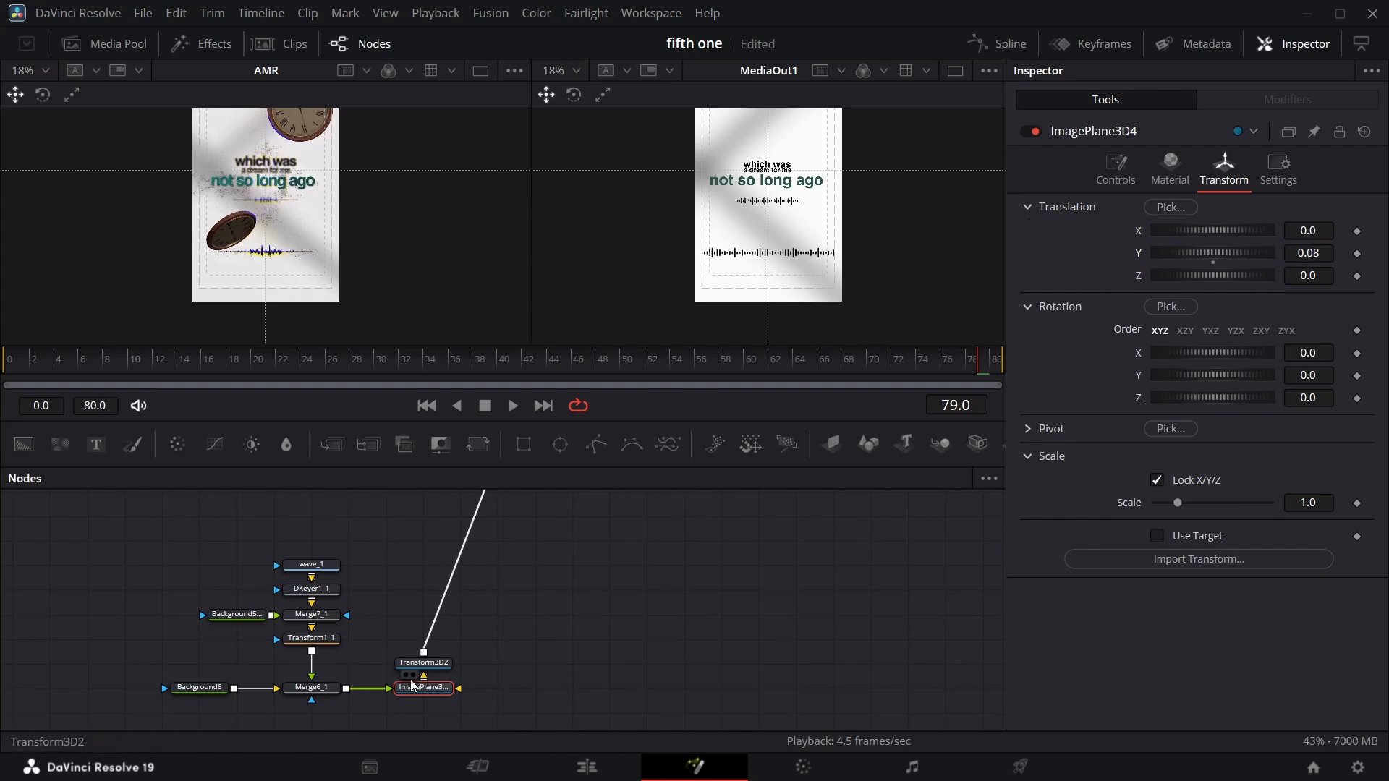
Set Transform1_1's X Size to 0.552 and nudge its Center X slightly lower.
click(311, 638)
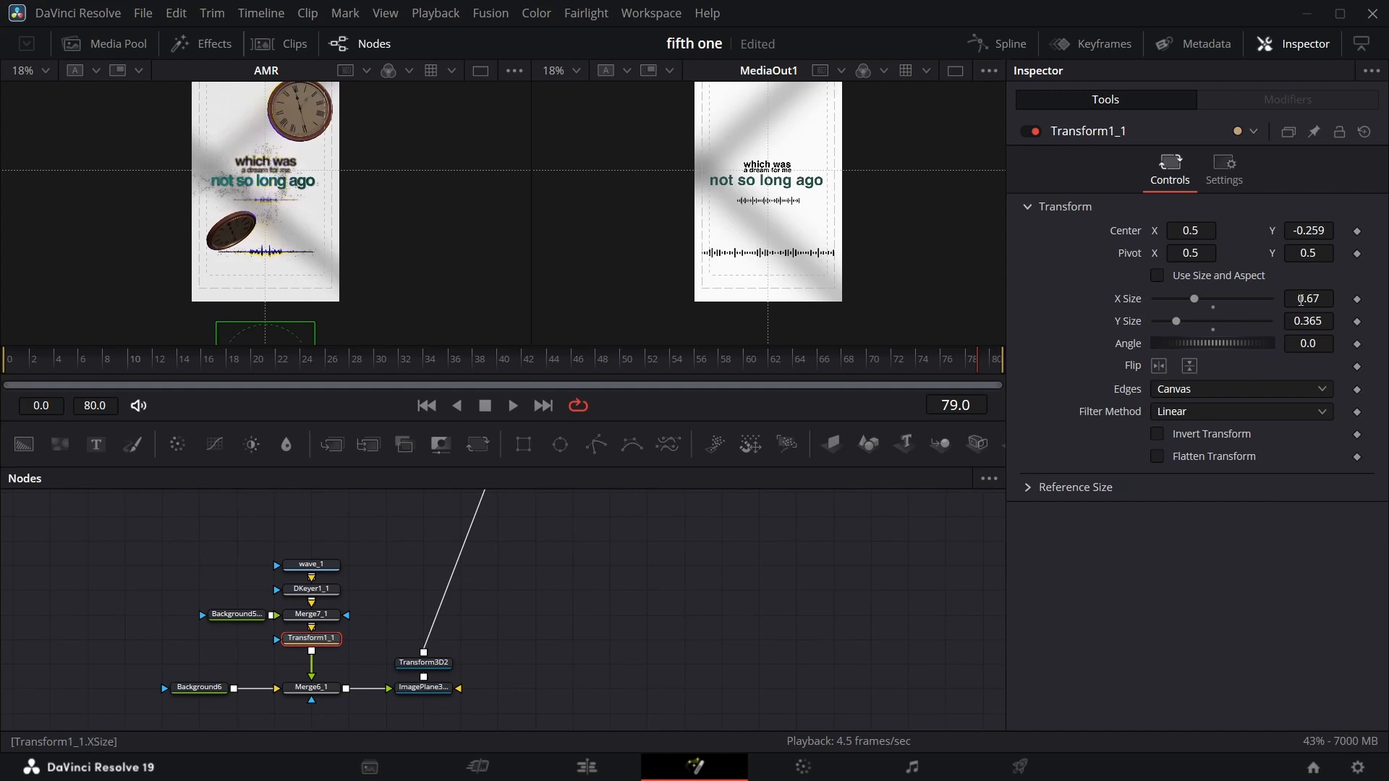
drag(1301, 300, 1266, 300)
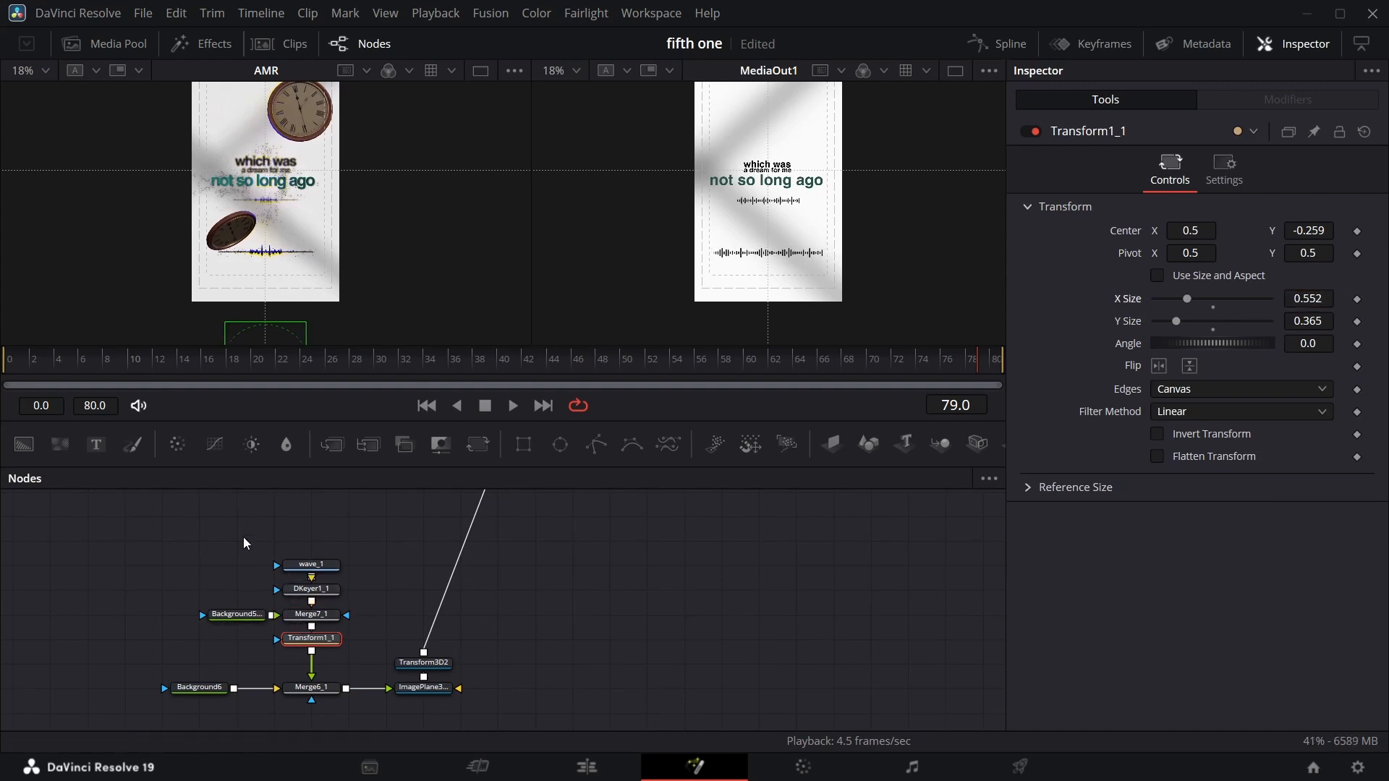
drag(1309, 230, 1293, 230)
Keyframe Transform3D2's Translation Z at 1.88 on frame 56.
click(433, 665)
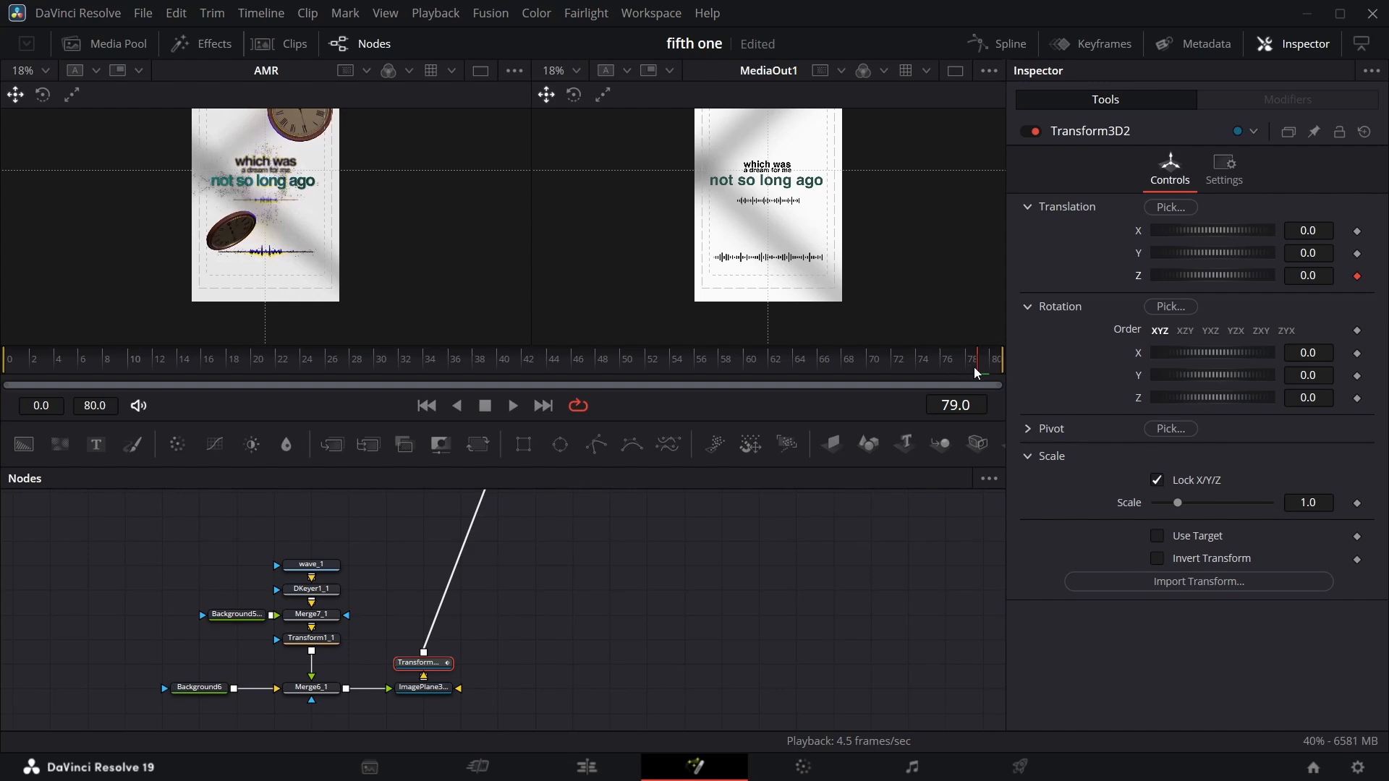
drag(974, 367, 696, 380)
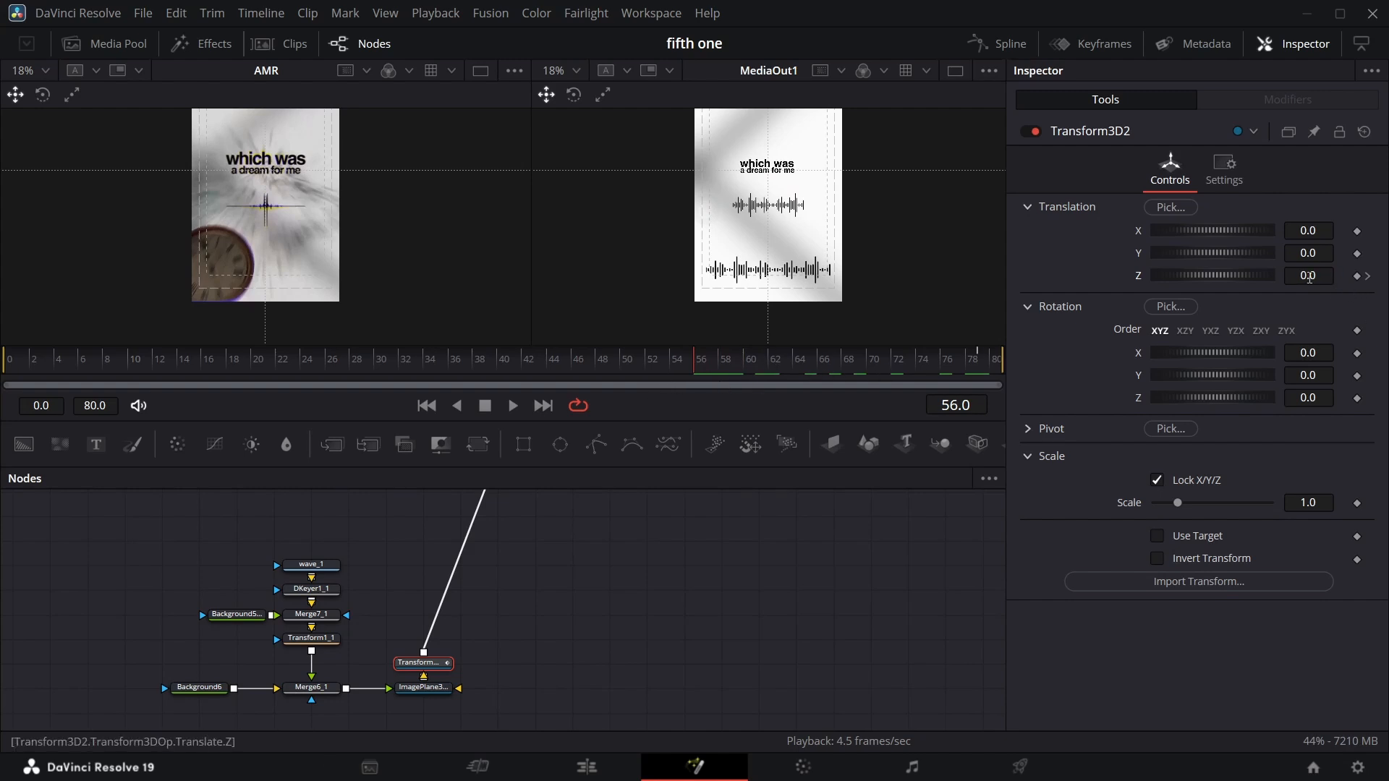
drag(1318, 275, 1348, 275)
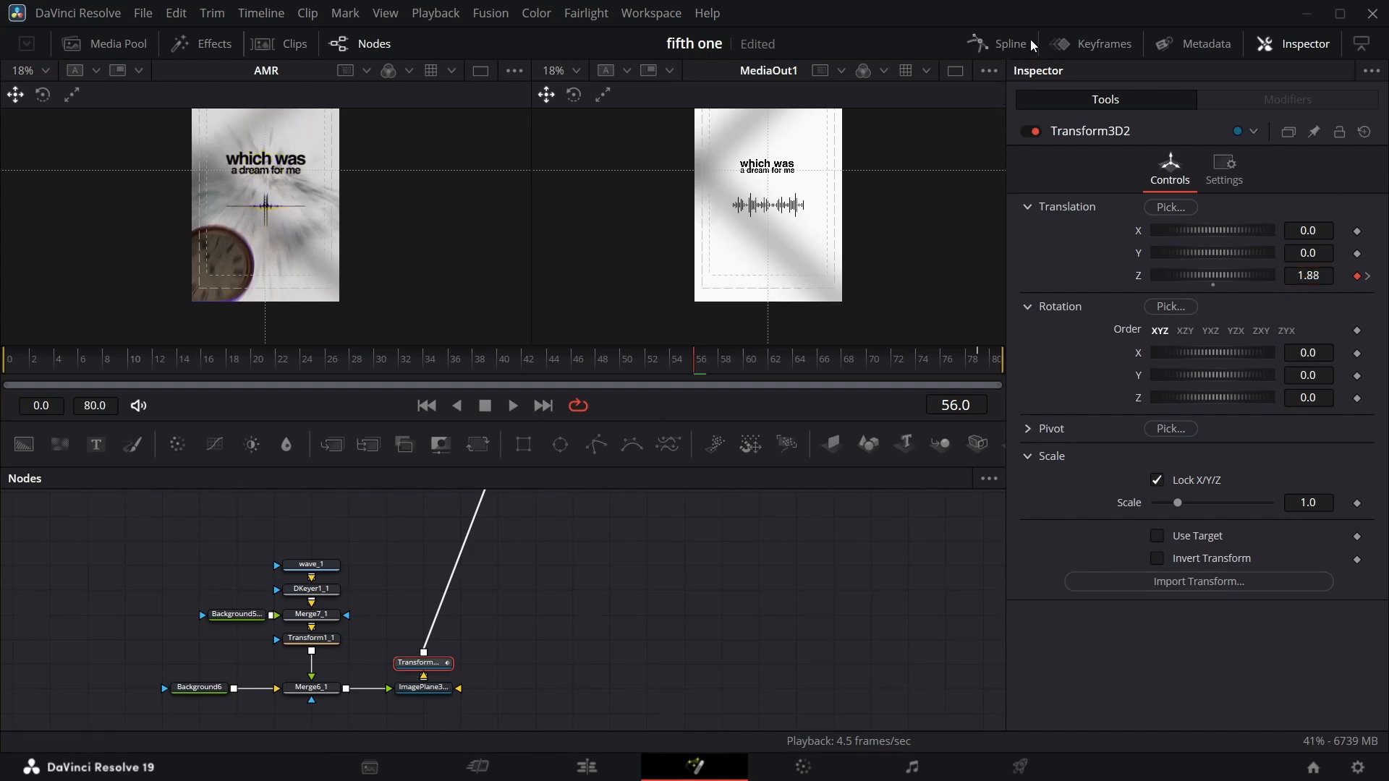
Smooth the Z Offset keyframes of Transform3D2 in the Spline editor and scrub the timeline to preview the motion.
click(997, 43)
click(922, 479)
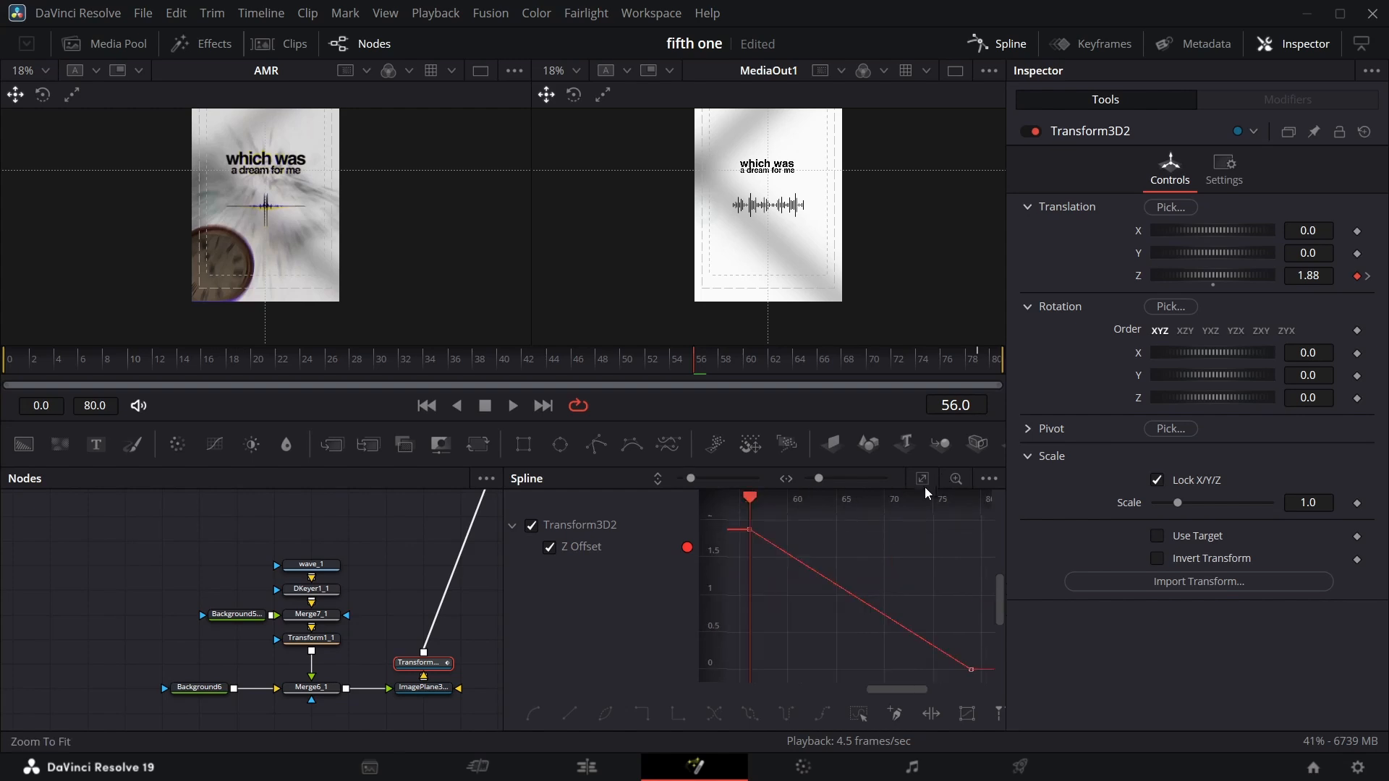
click(747, 714)
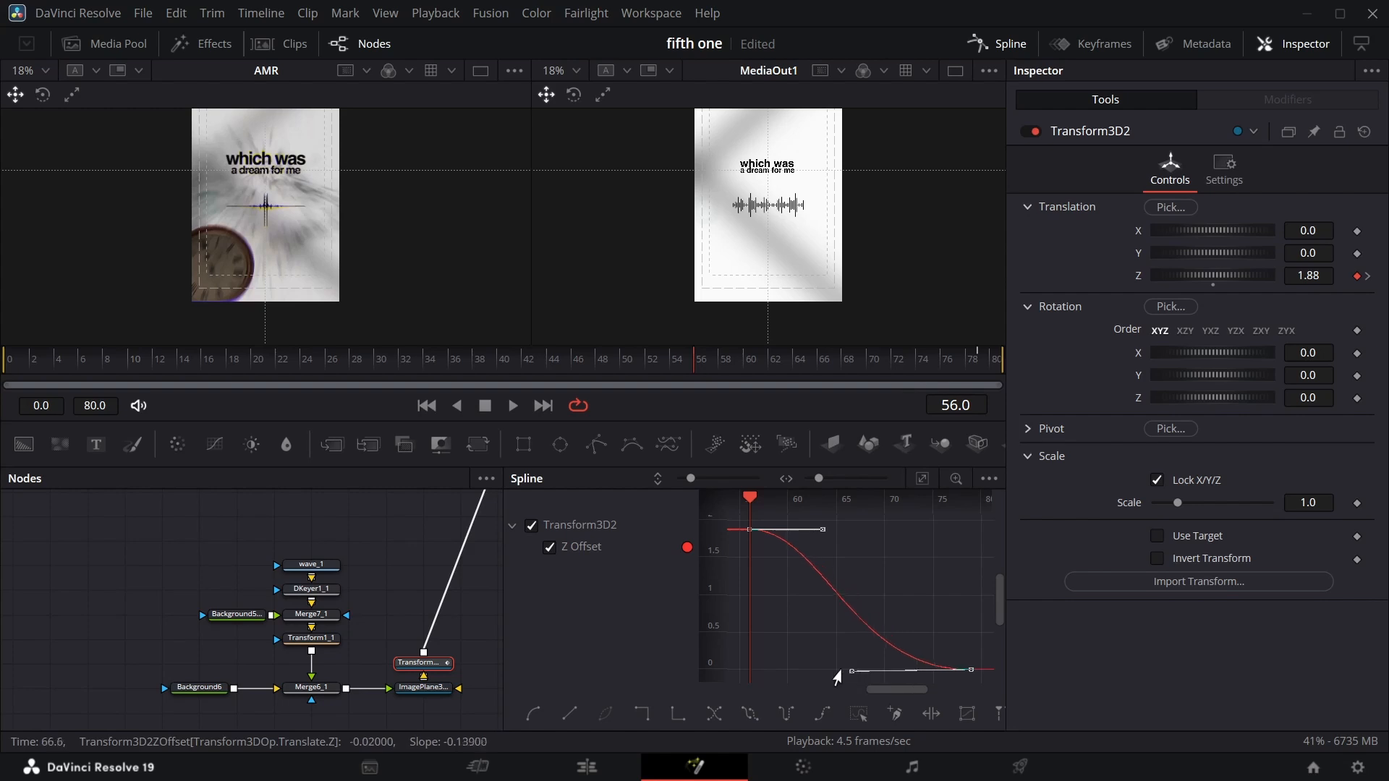
click(995, 48)
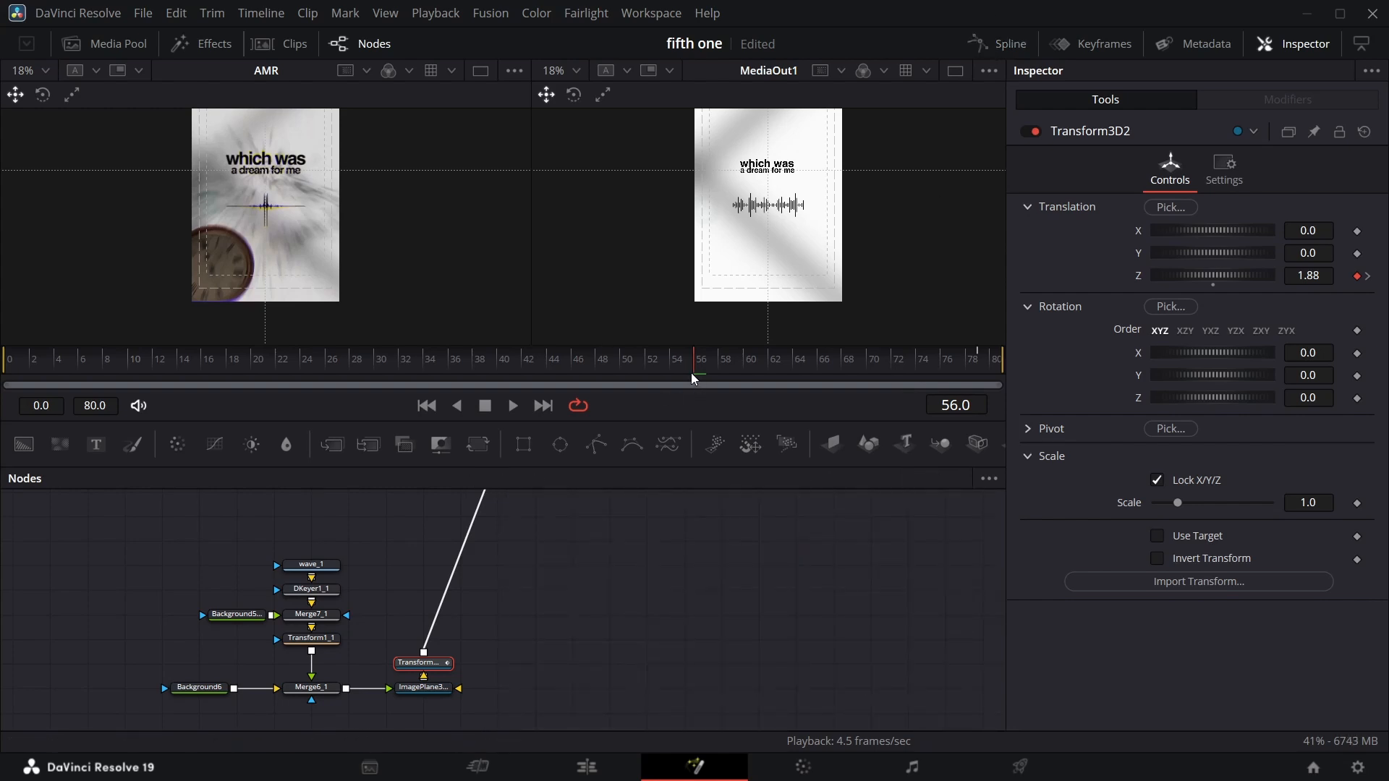
drag(660, 377, 752, 367)
drag(875, 365, 883, 365)
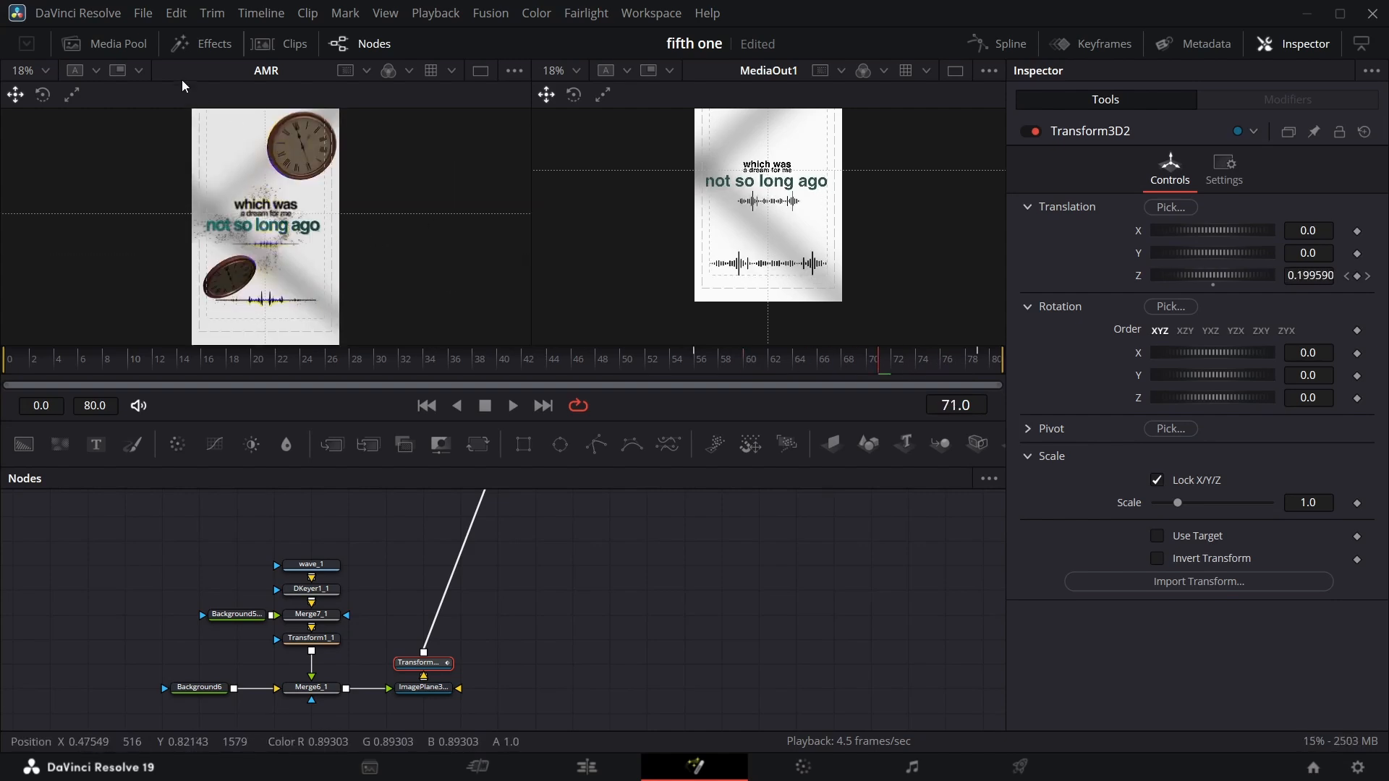
Bring the clock screenshot image from the Media Pool into the node graph beside the waveform nodes.
click(115, 44)
click(257, 113)
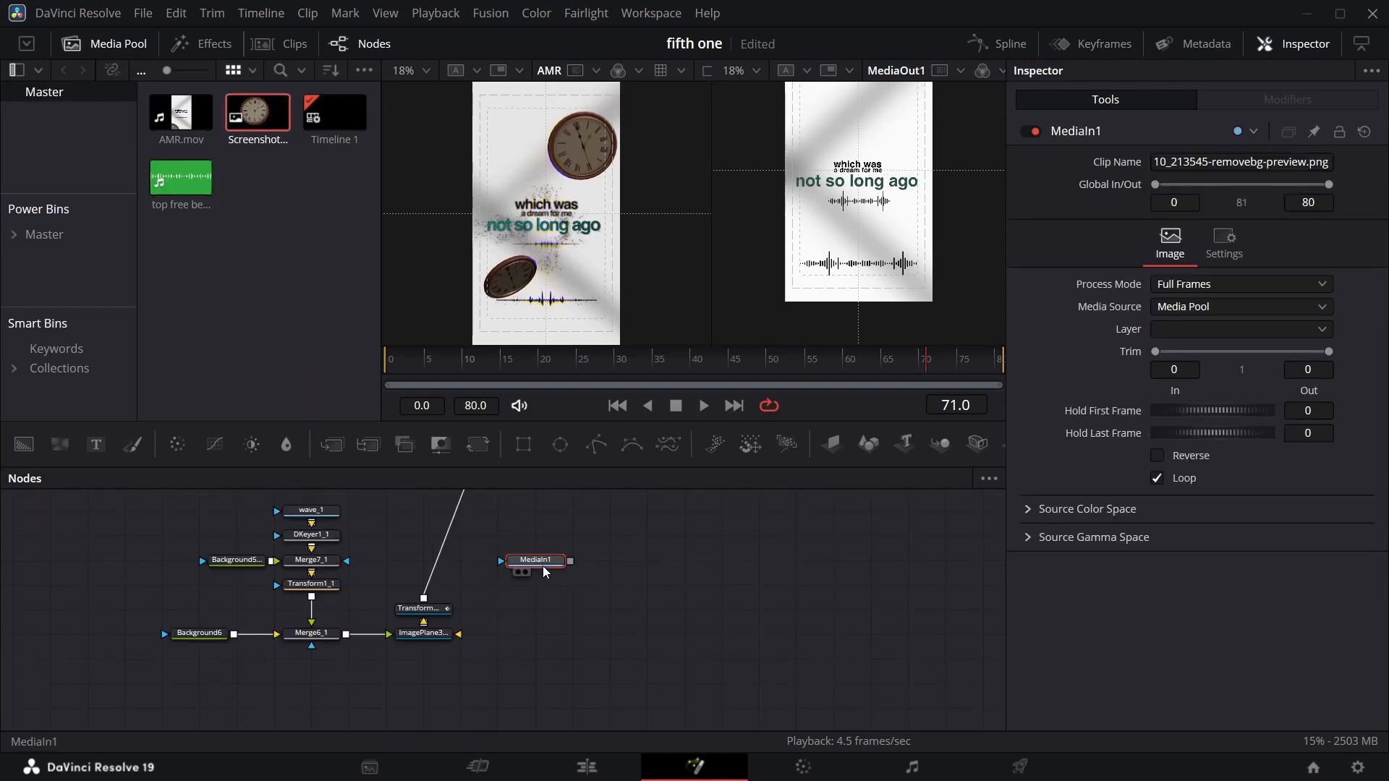
drag(545, 571, 545, 595)
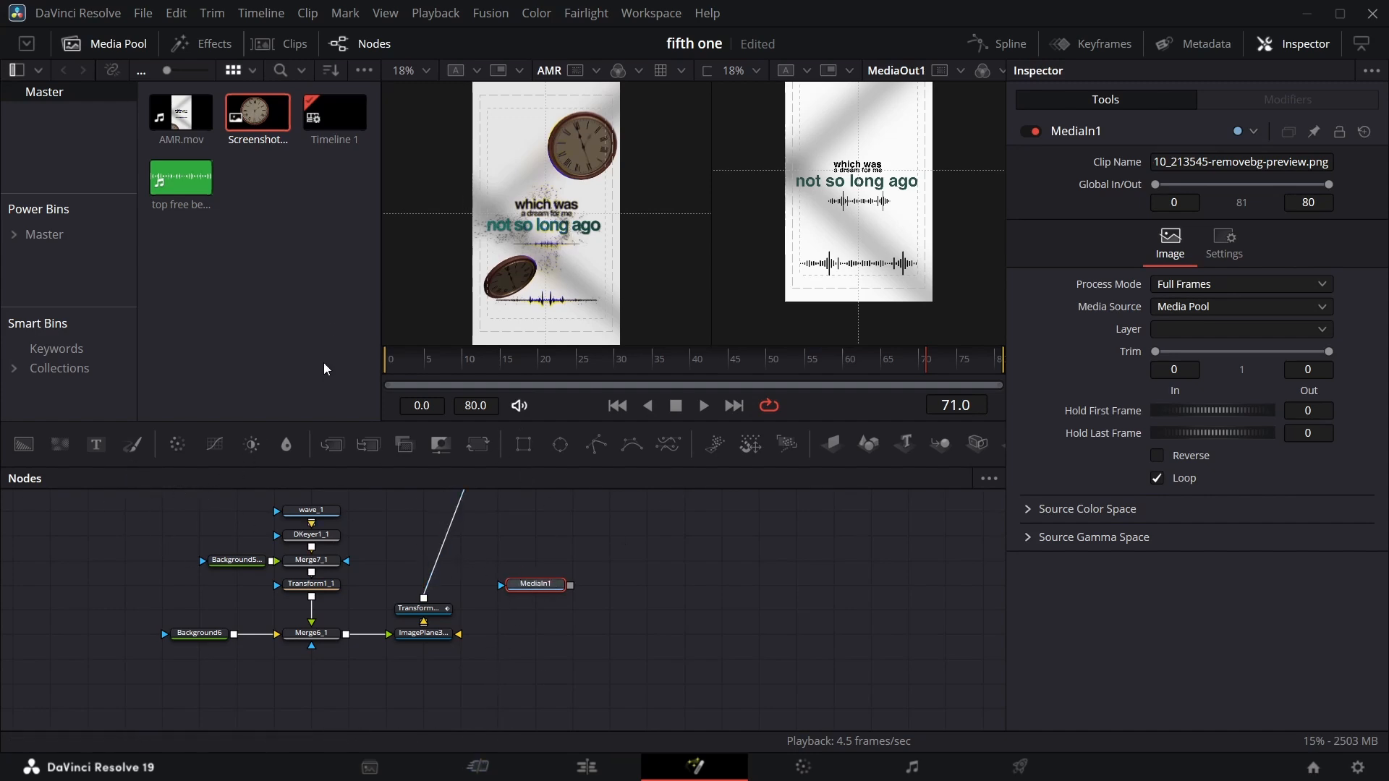
scroll(567, 592, up, 2)
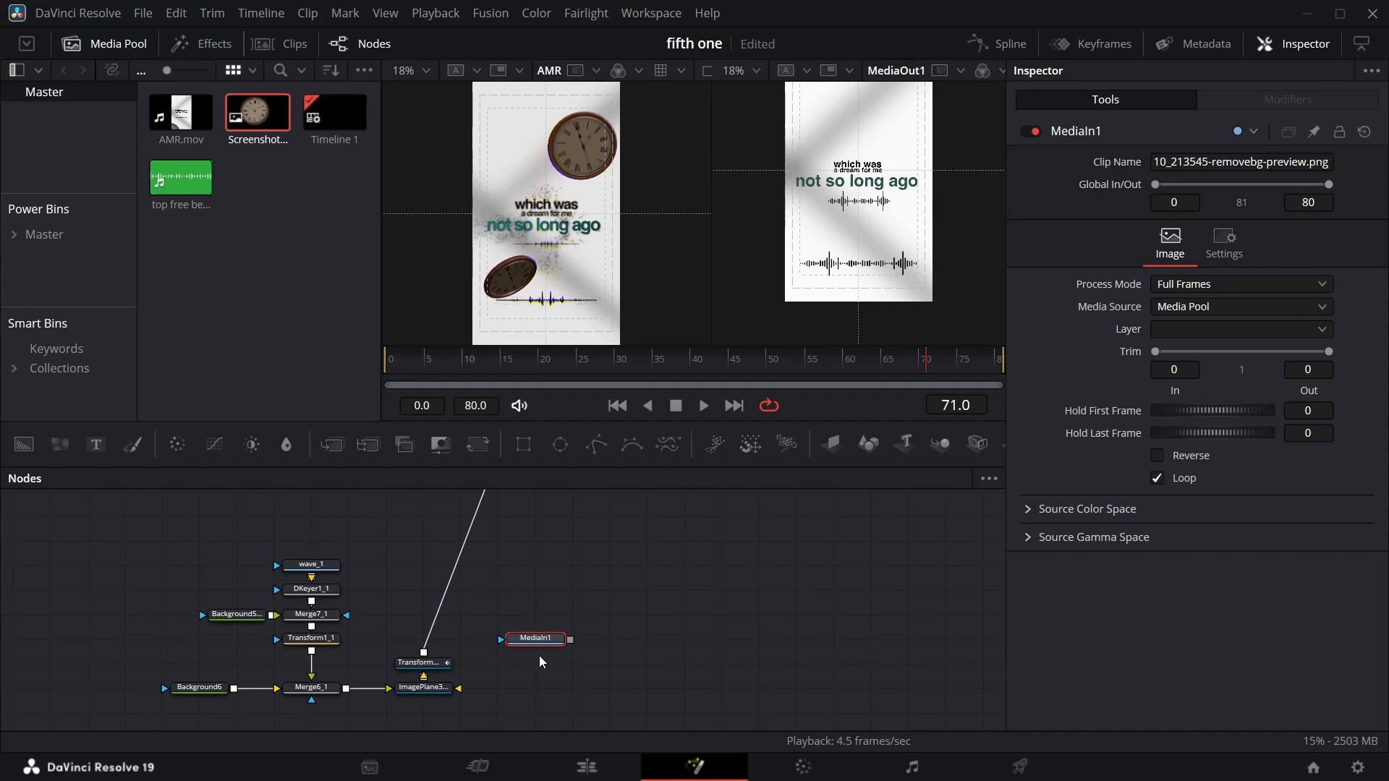
drag(539, 647, 167, 549)
scroll(166, 548, up, 4)
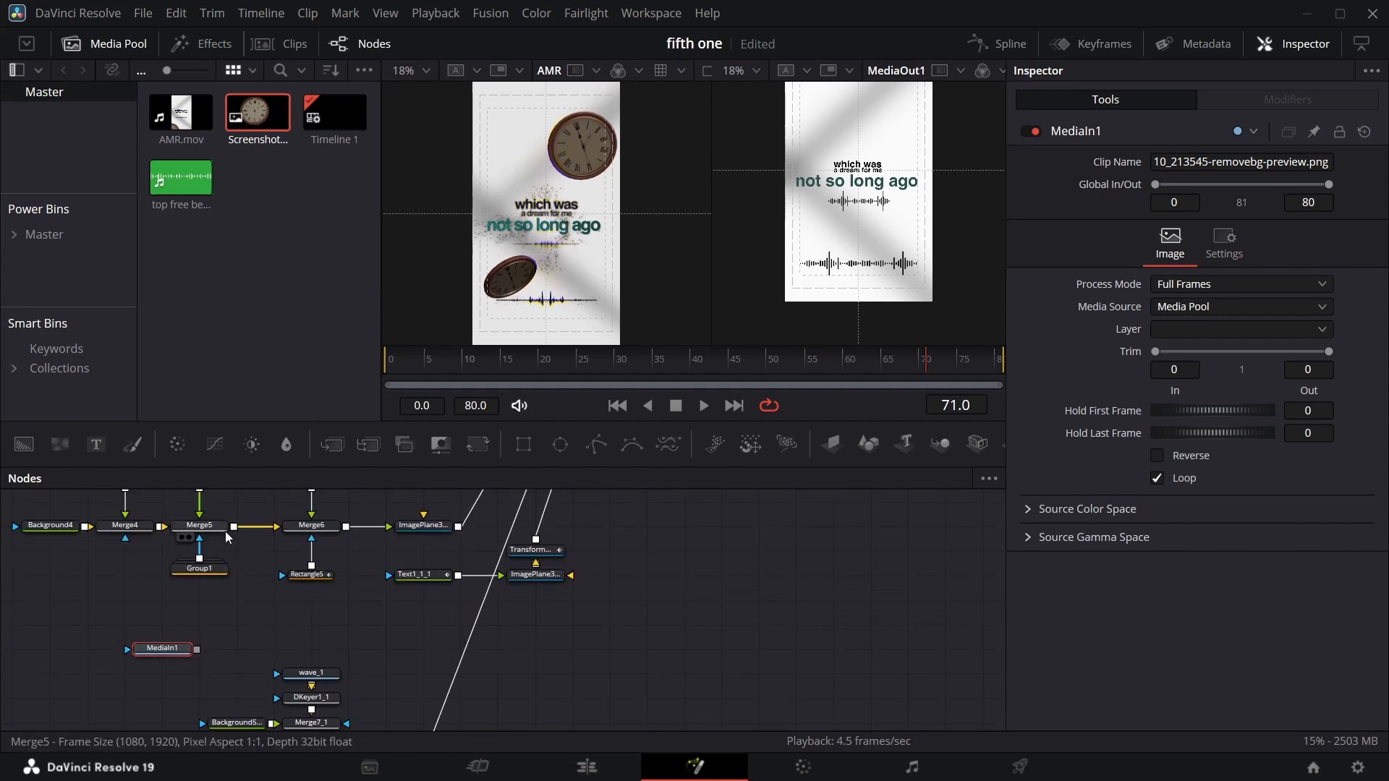
scroll(197, 588, down, 2)
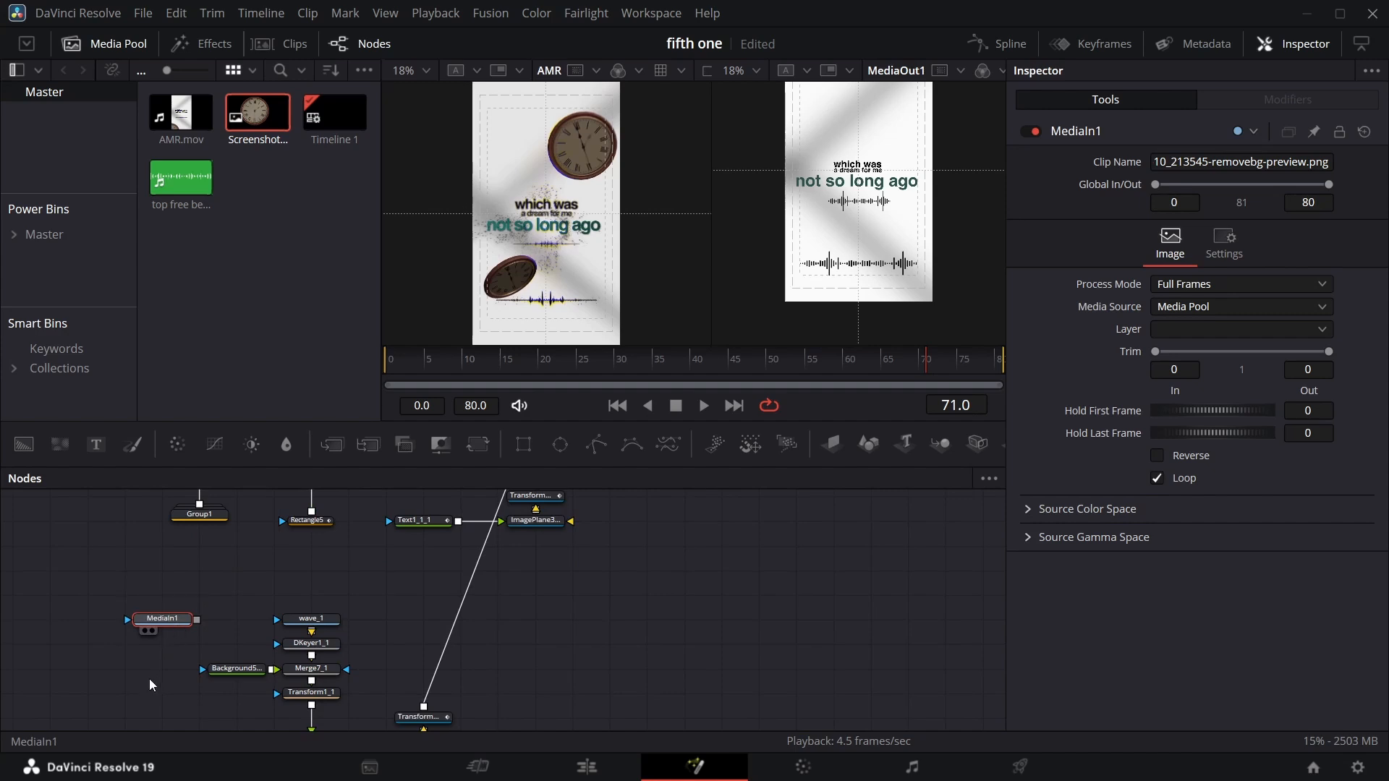
drag(182, 623, 147, 722)
scroll(180, 680, down, 3)
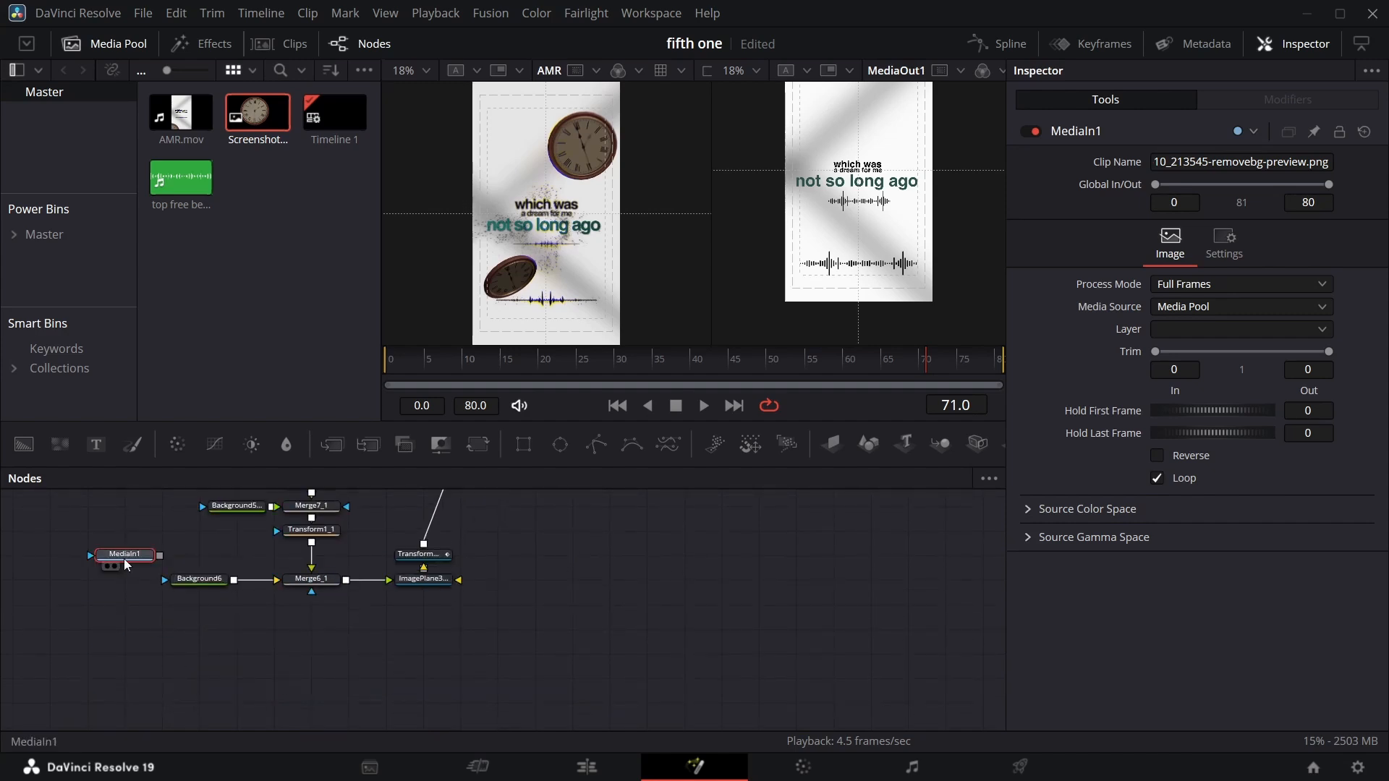
Rename the new MediaIn node to clock.
key(F2)
text(w)
click(777, 381)
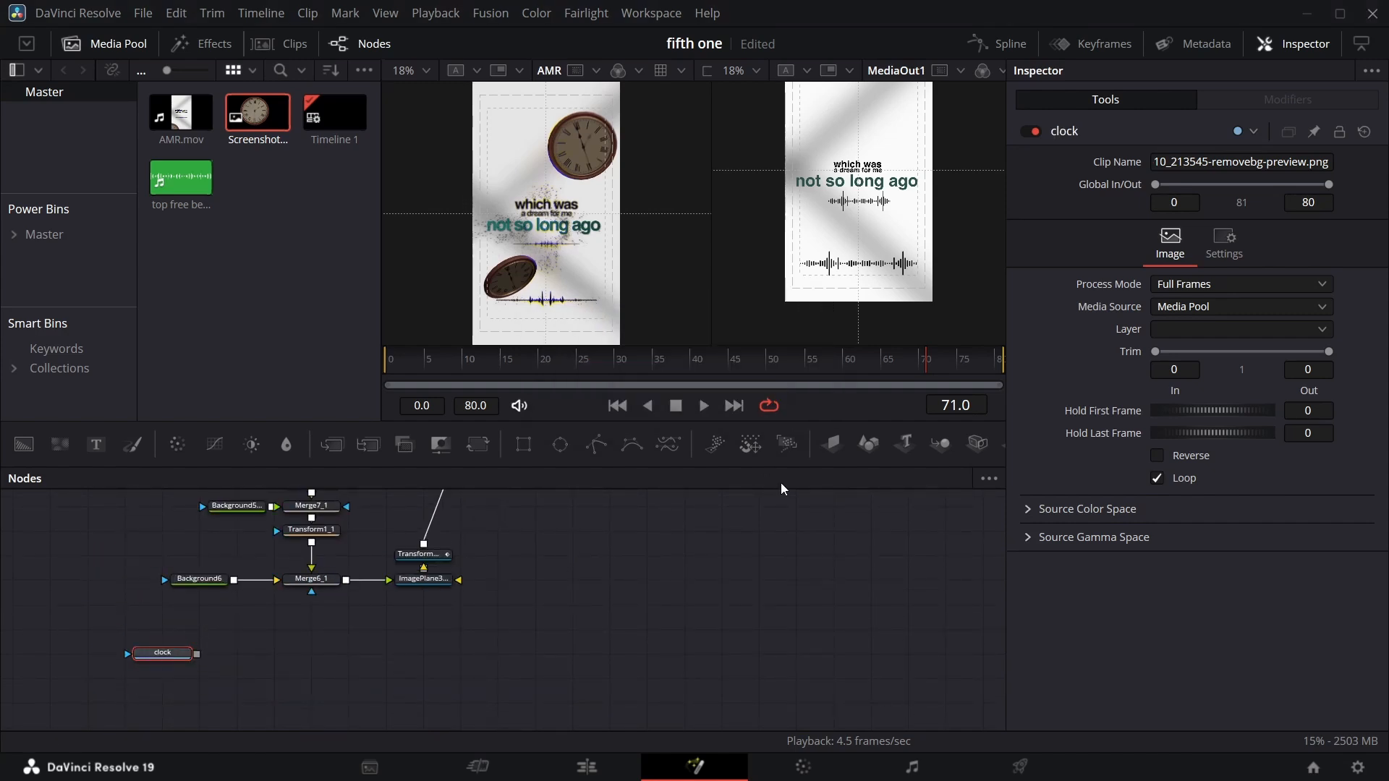
Add an Image Plane 3D node after clock and group the duplicate waveform nodes together.
click(831, 445)
scroll(257, 654, up, 1)
drag(157, 498, 388, 639)
key(ctrl+g)
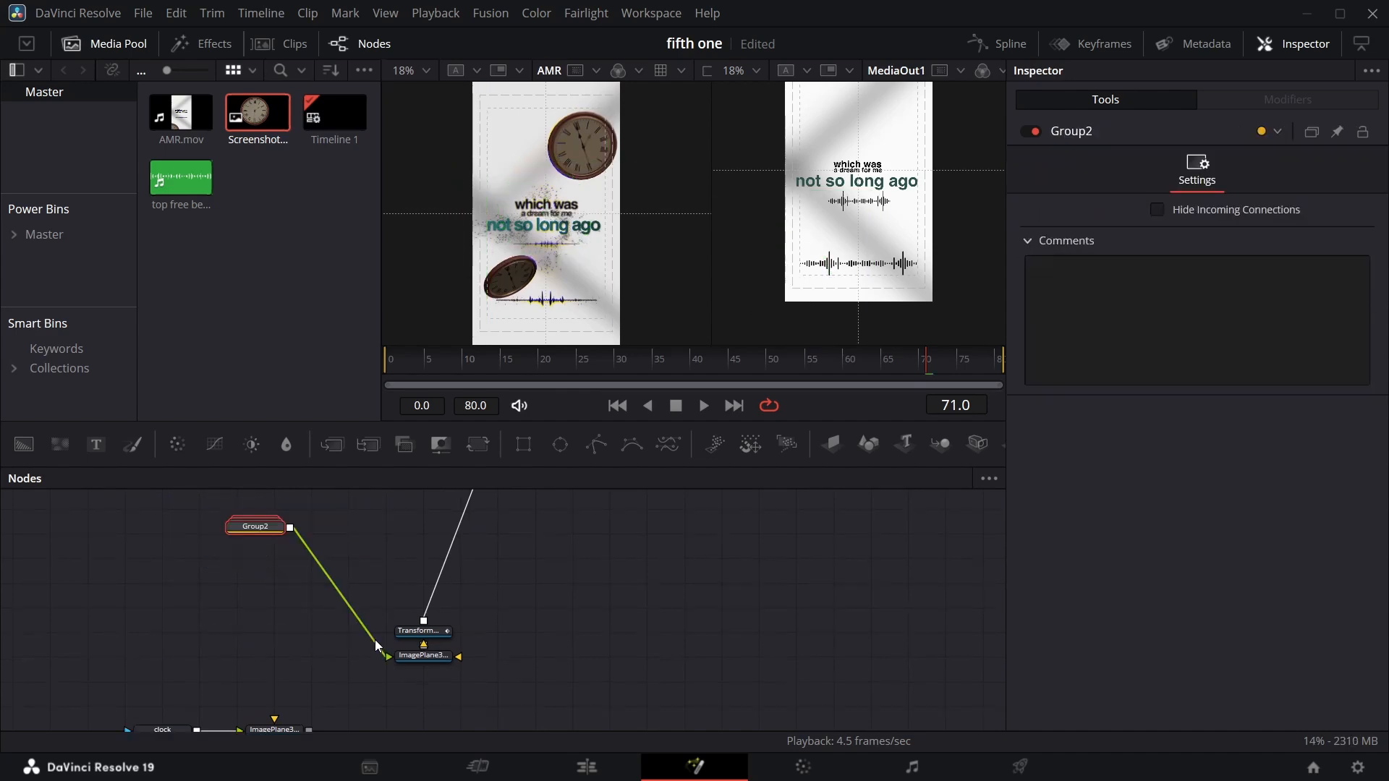
Rearrange the nodes and connect the clock's image plane into the 3D merge scene.
drag(254, 527, 311, 655)
drag(240, 605, 541, 712)
drag(427, 656, 119, 726)
drag(275, 727, 388, 560)
scroll(390, 579, up, 3)
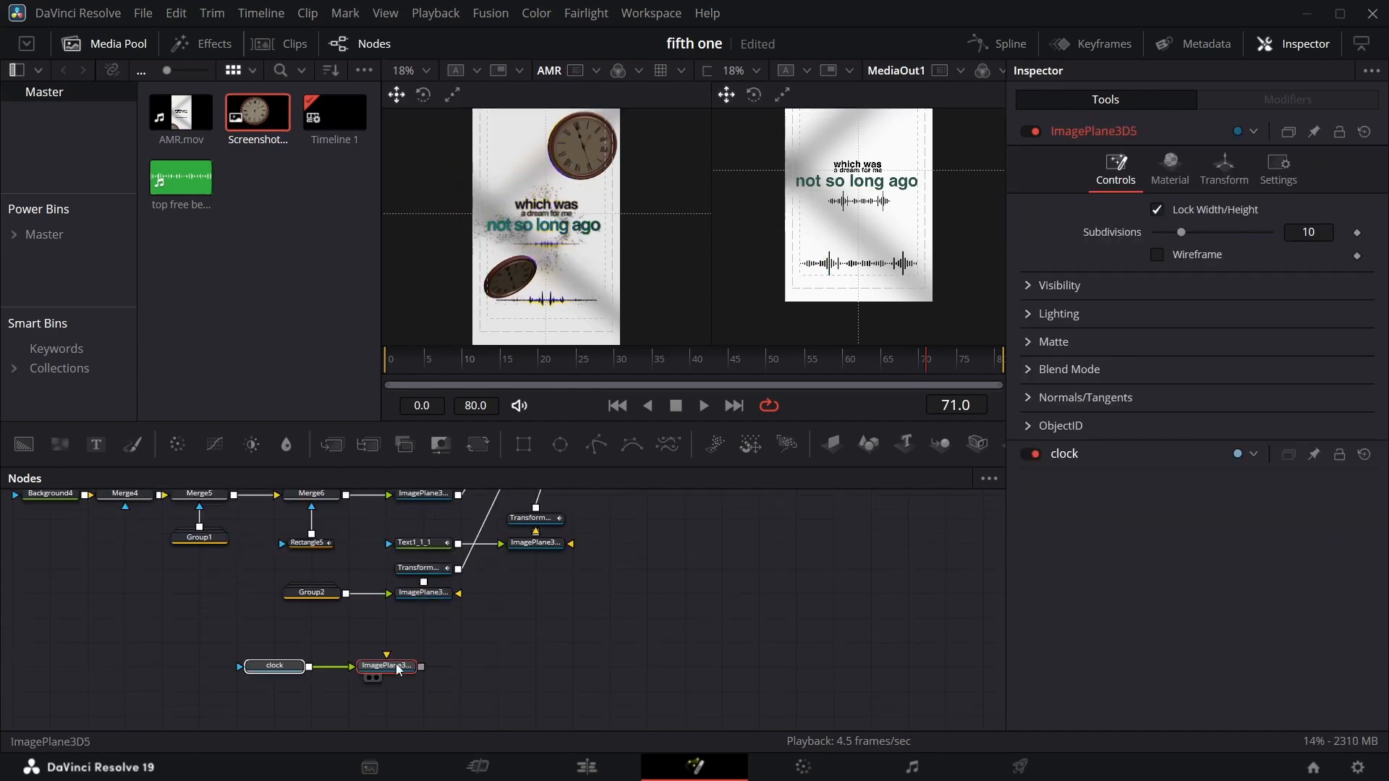
drag(393, 667, 393, 643)
drag(421, 643, 592, 525)
scroll(578, 579, down, 5)
drag(384, 596, 497, 622)
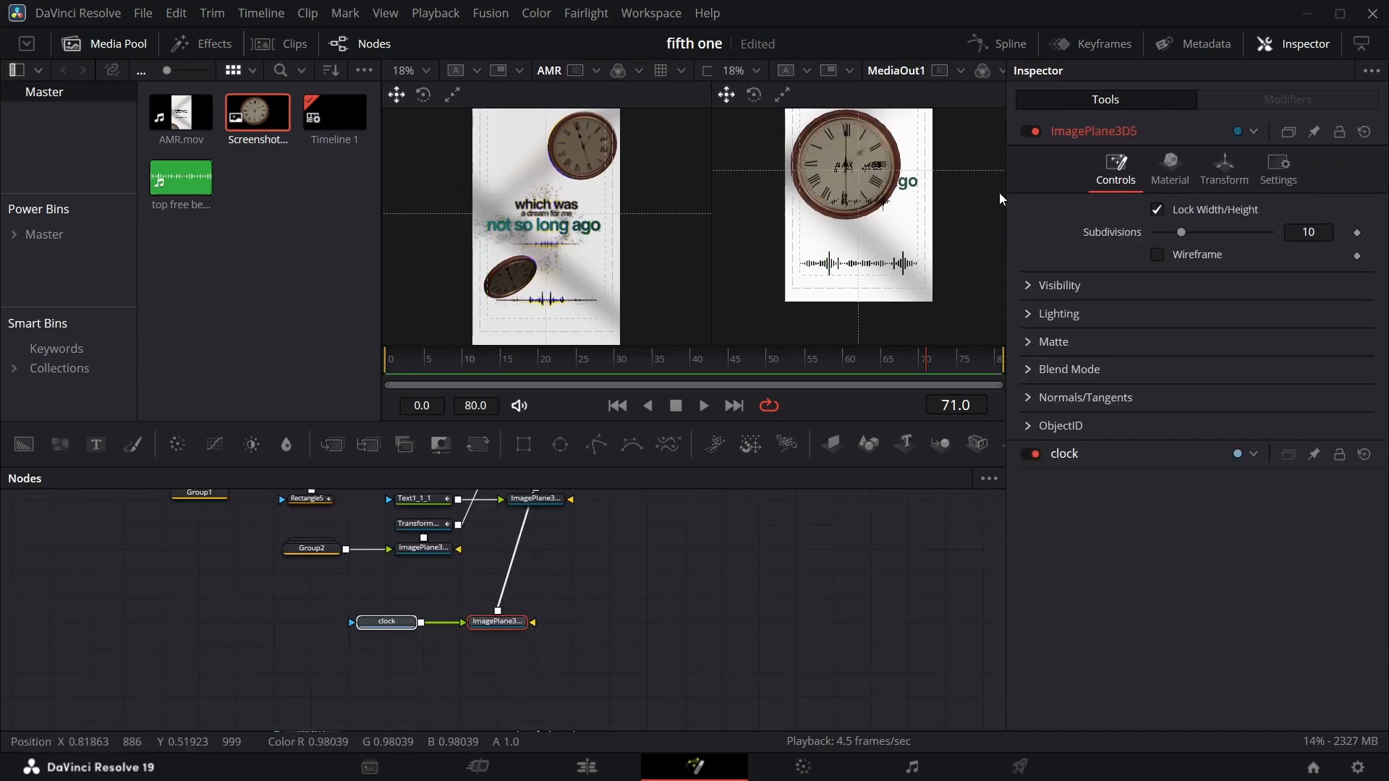
At frame 80, set the clock image plane's Translation Z to 1.27 and Scale to 0.5.
click(105, 44)
drag(880, 359, 995, 361)
click(1229, 174)
drag(1296, 275, 1386, 277)
drag(1332, 504, 1324, 504)
key(Return)
scroll(768, 224, up, 2)
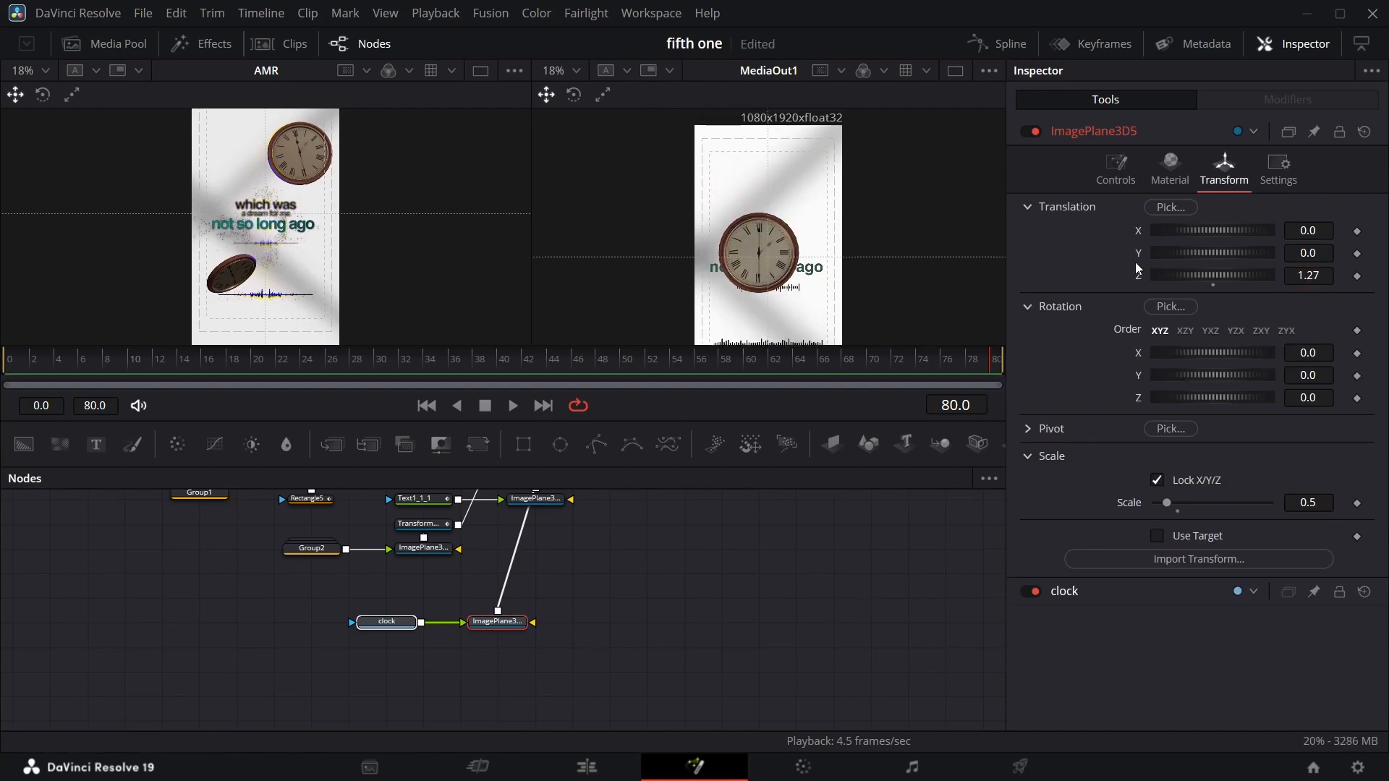
Position the clock at X 0.145 and Y 0.23 and set its Scale to 0.4.
drag(1308, 253, 1324, 253)
drag(1308, 231, 1309, 253)
key(Return)
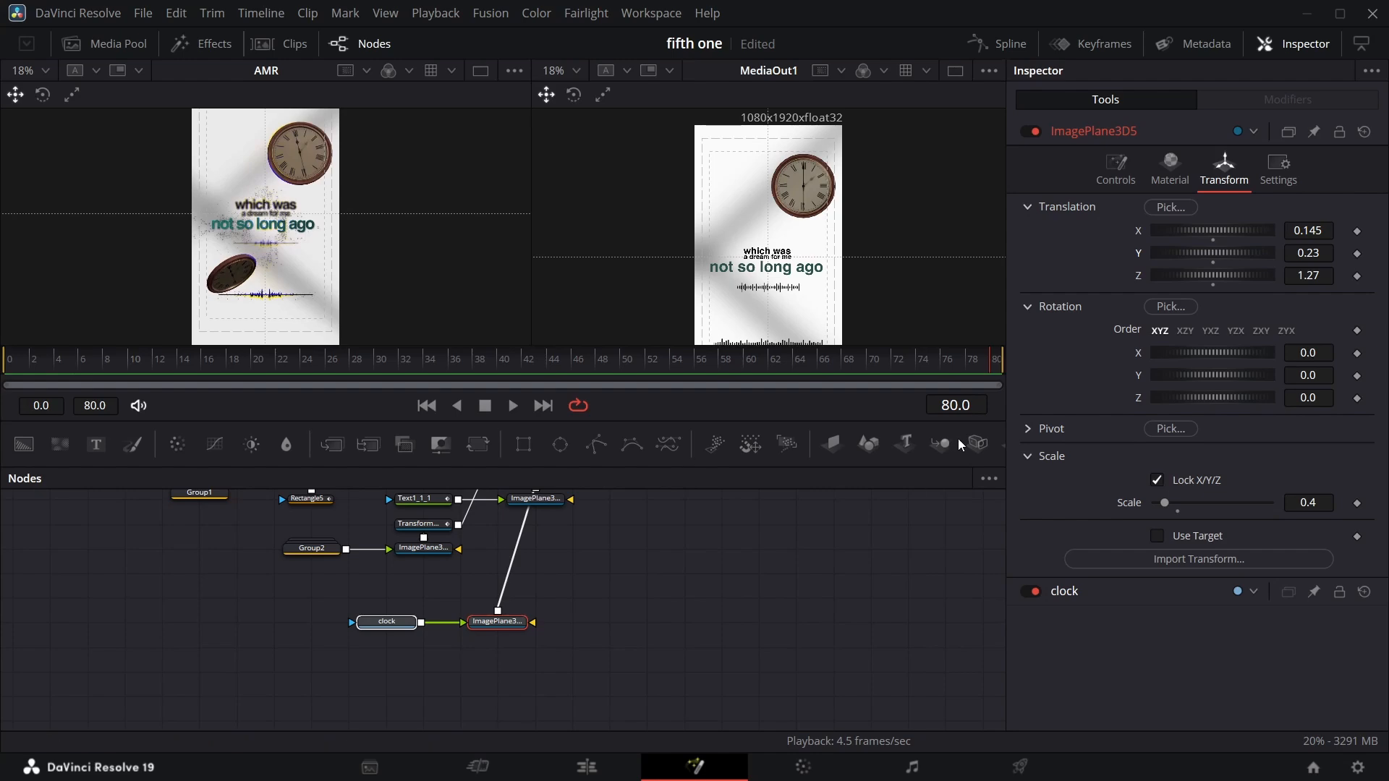
Copy and paste the clock and its image plane, connecting the duplicate into the 3D scene.
scroll(614, 606, down, 1)
key(ctrl+c)
click(418, 612)
key(ctrl+v)
scroll(570, 477, up, 3)
drag(457, 617, 571, 667)
scroll(564, 662, down, 6)
click(1224, 169)
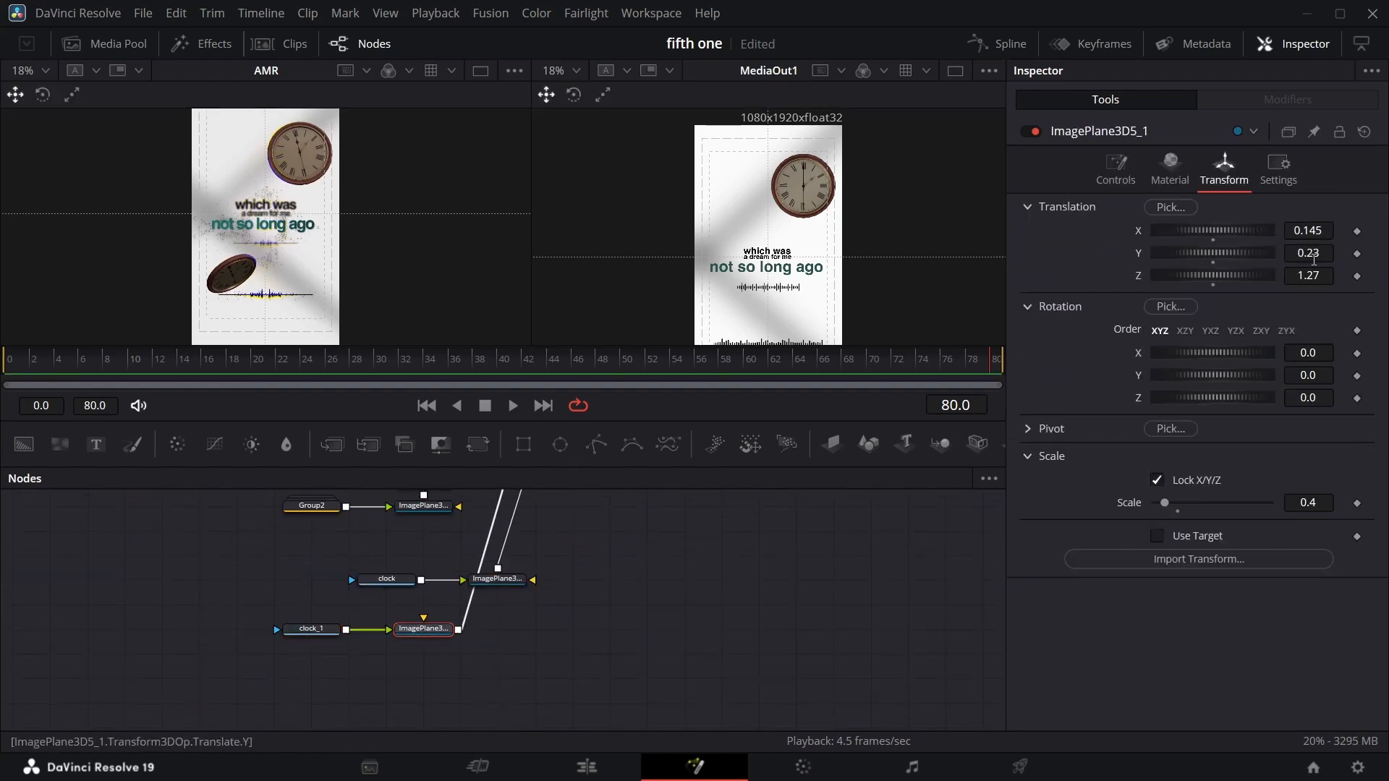
Move the second clock to X -0.104, Y -0.212 and set its Scale to 0.3.
drag(1313, 255, 844, 248)
drag(1318, 253, 974, 253)
drag(1318, 232, 949, 231)
click(1319, 504)
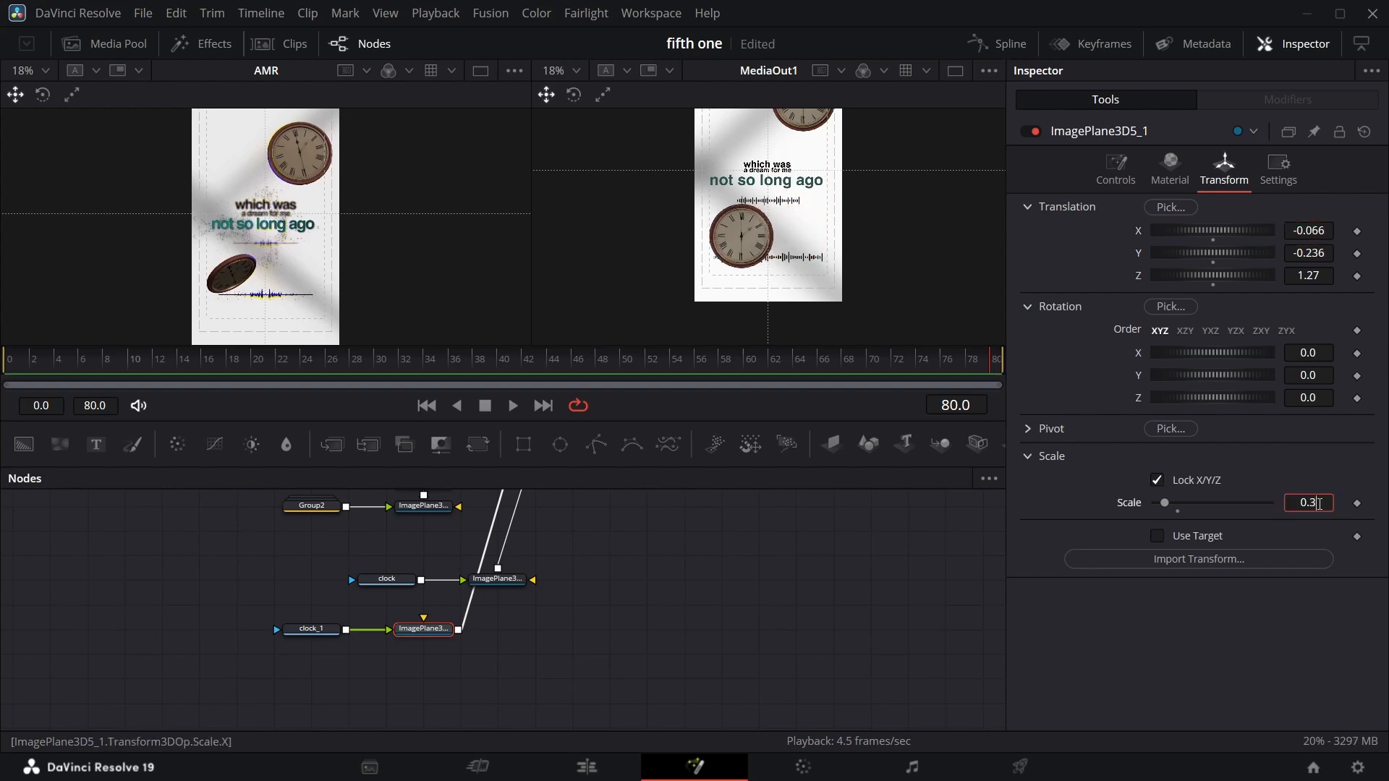
drag(1314, 253, 1275, 232)
drag(1315, 254, 1289, 231)
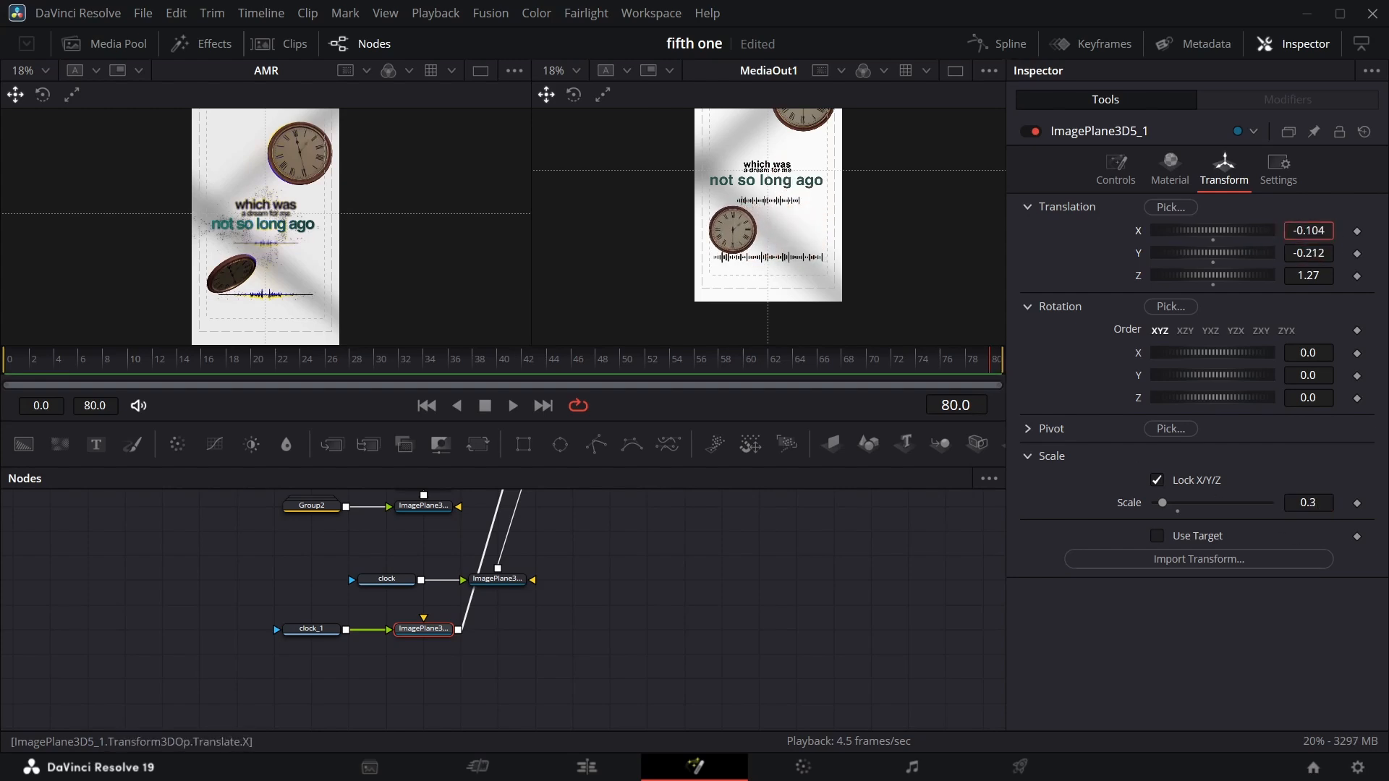
Add a Transform 3D node after each clock image plane.
drag(423, 635, 535, 635)
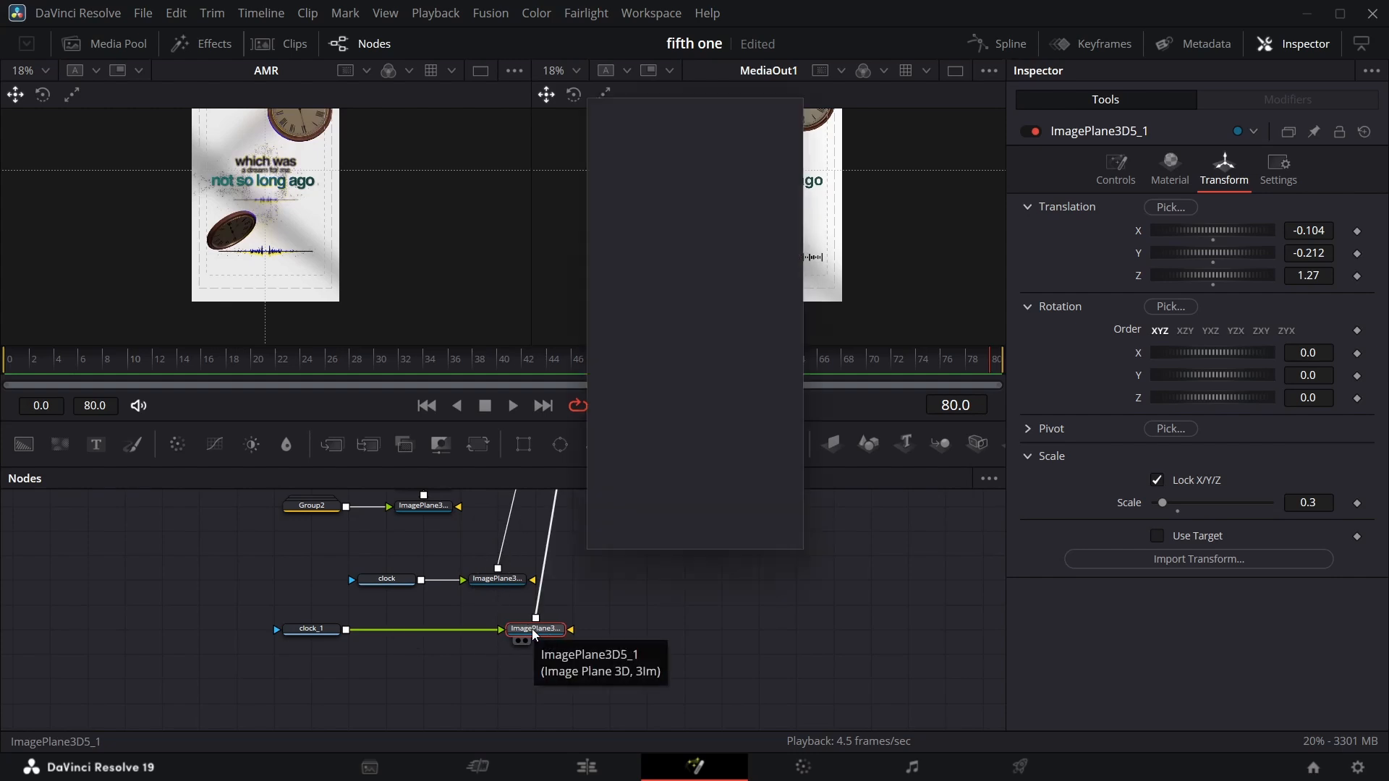
key(Return)
click(515, 582)
key(shift+space)
key(Return)
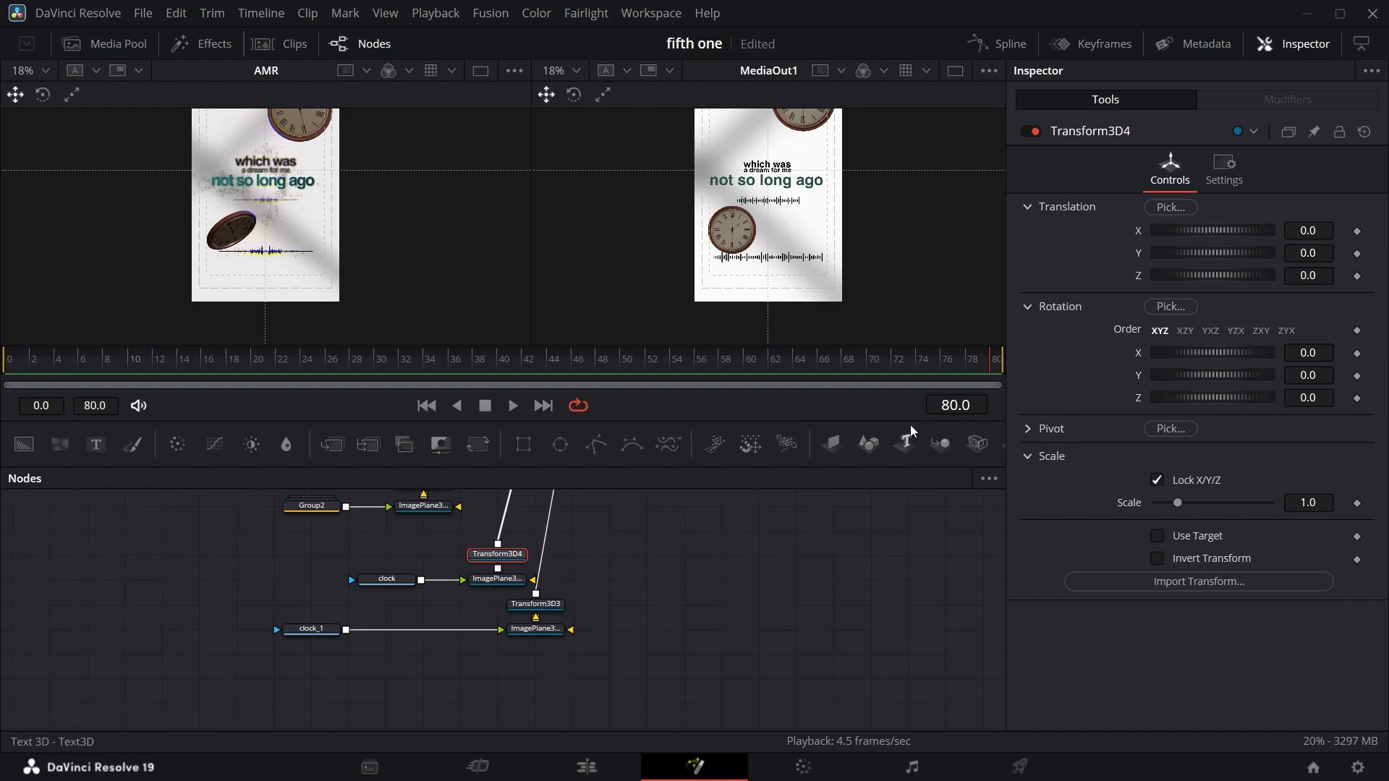
Set translation and rotation keyframes on Transform3D4 at frame 80.
click(1358, 231)
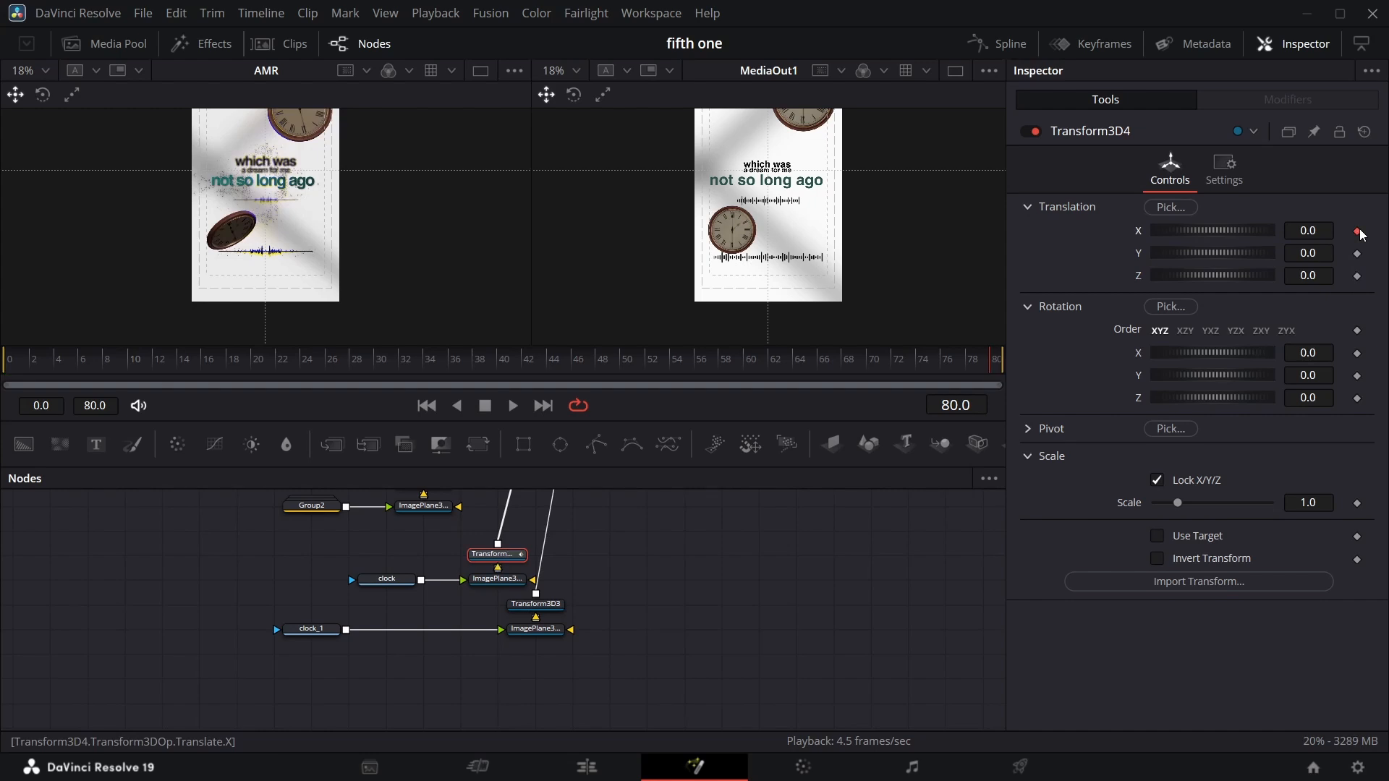
click(1357, 276)
click(1358, 399)
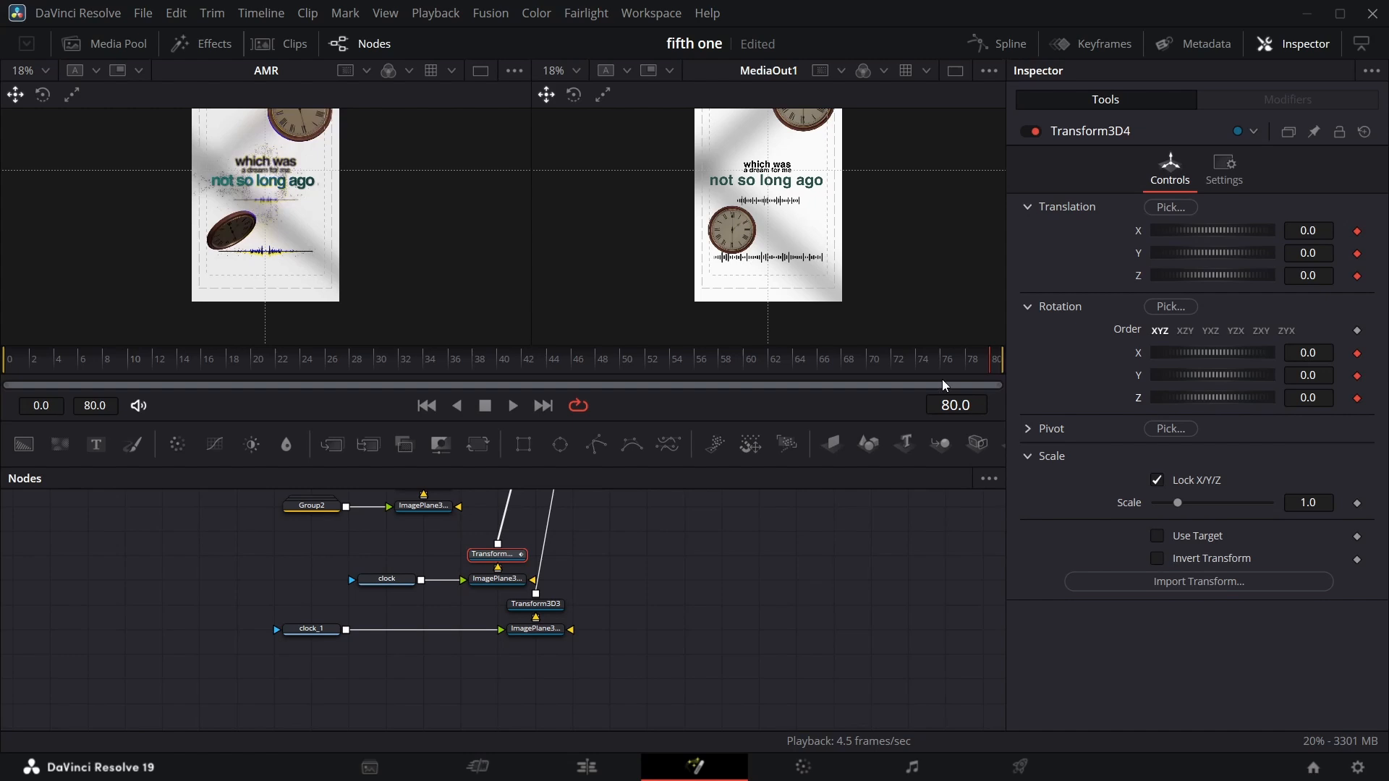
Set translation and rotation keyframes on Transform3D3 at frame 80.
click(544, 609)
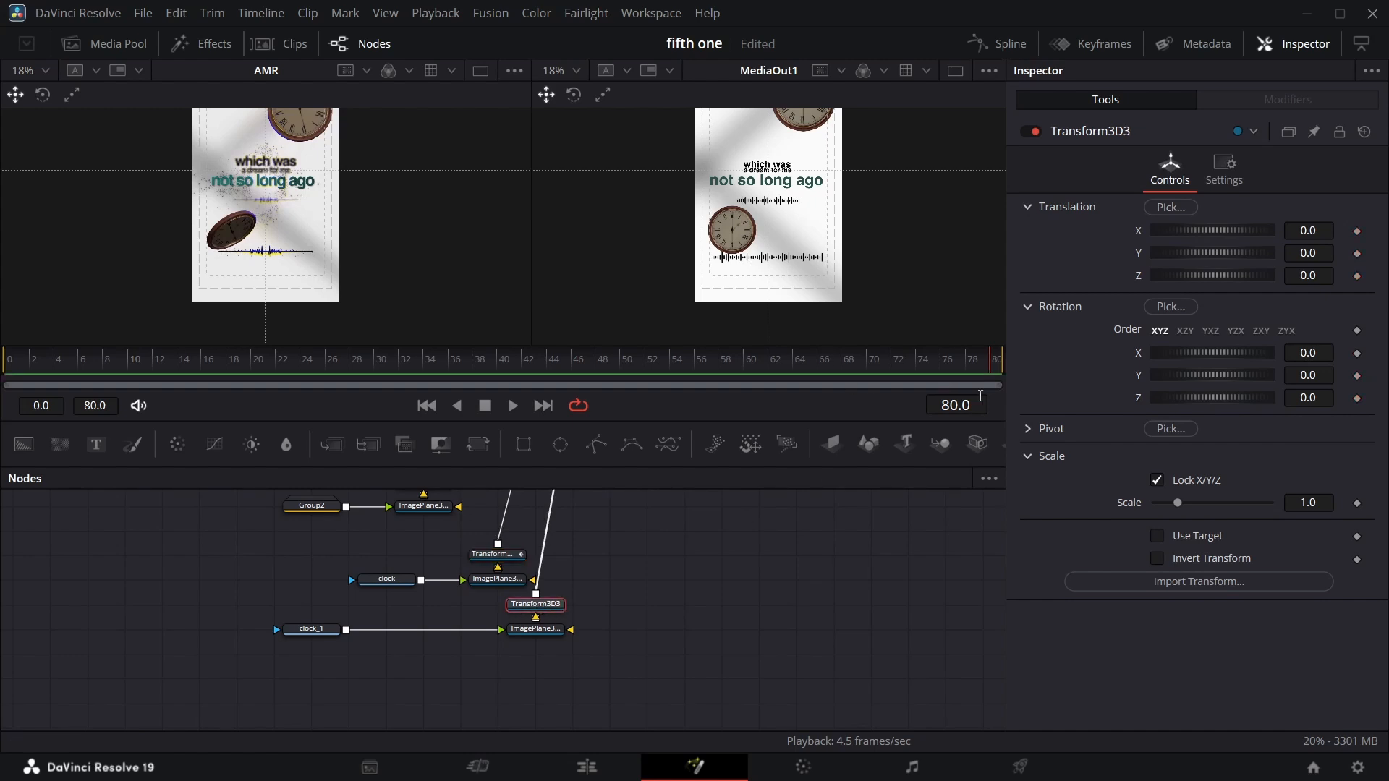
click(1357, 231)
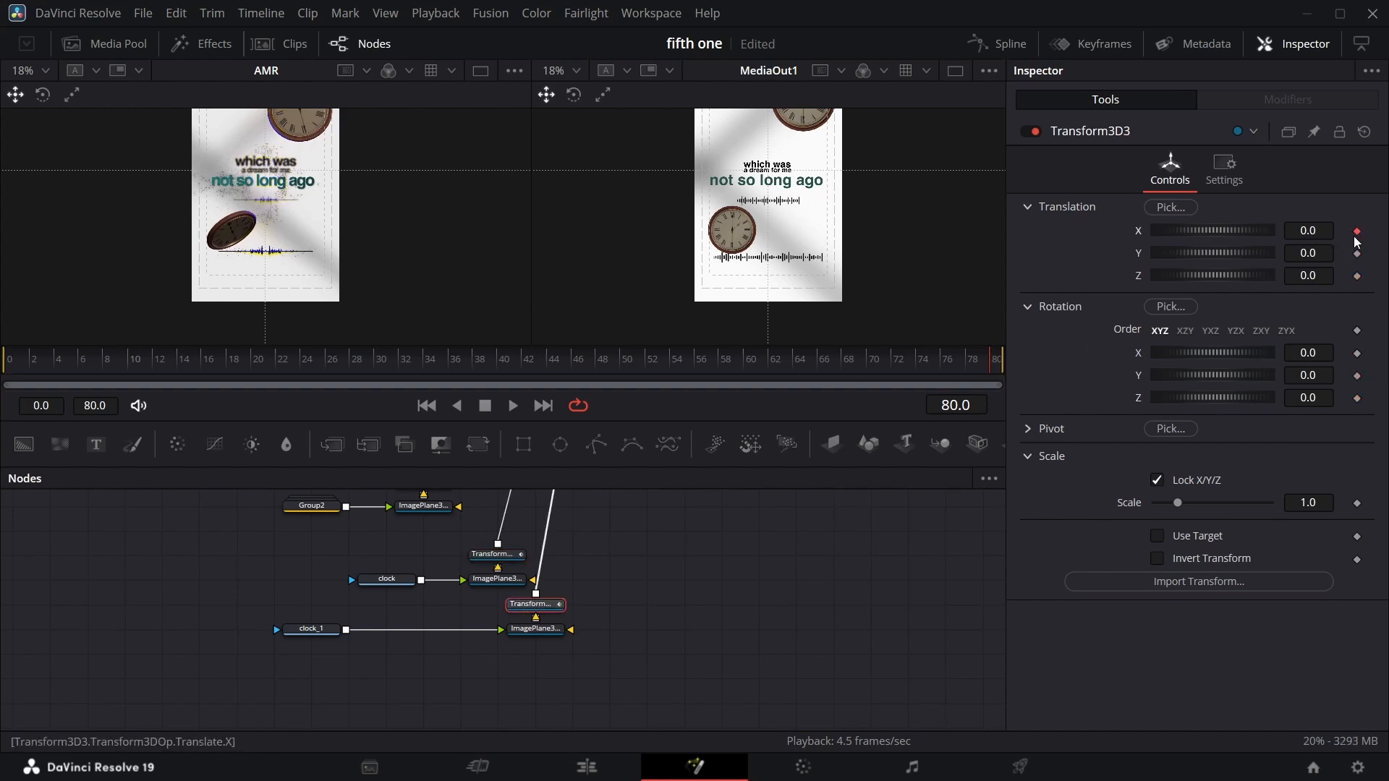
click(1357, 276)
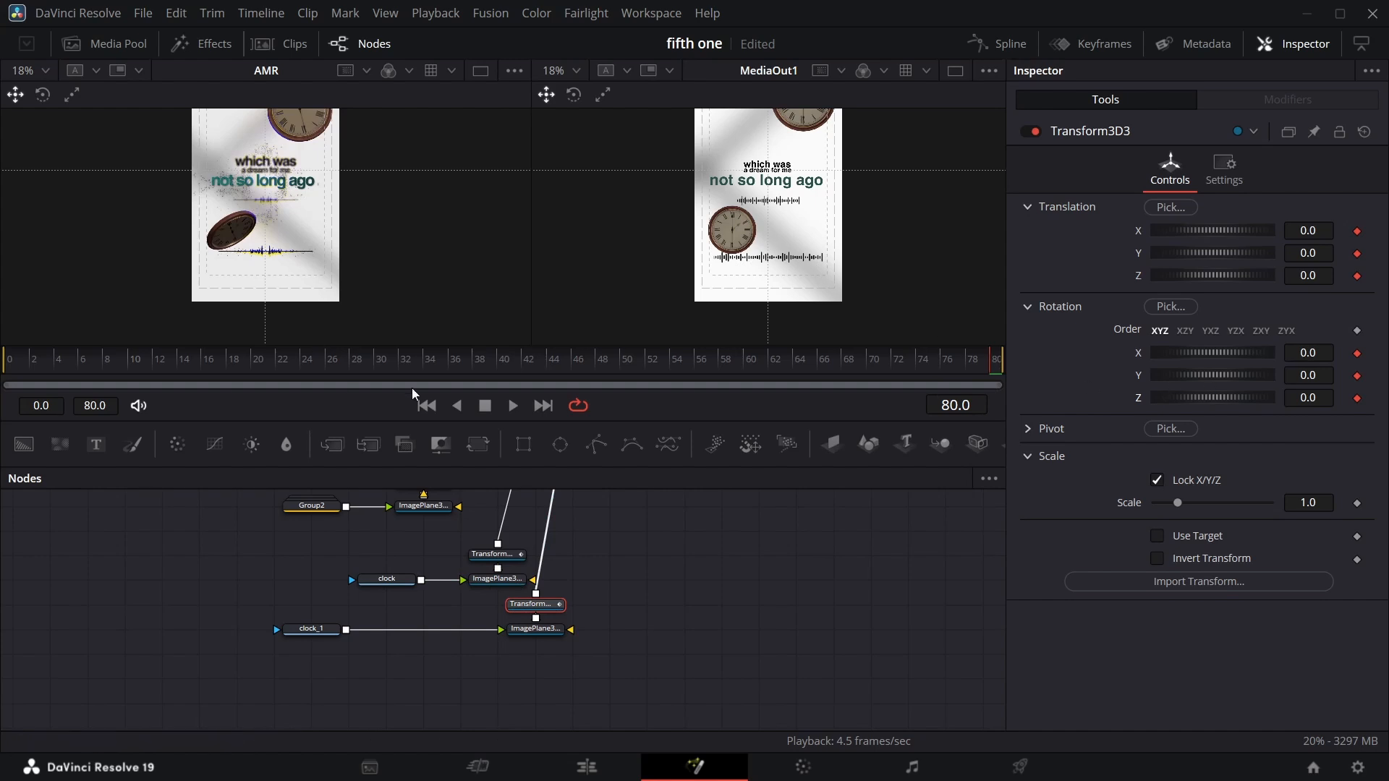
On Transform3D4 at frame 52, key rotation X -2.3, Y -2.3, Z -4.4 and translation Z 1.07.
scroll(749, 288, up, 3)
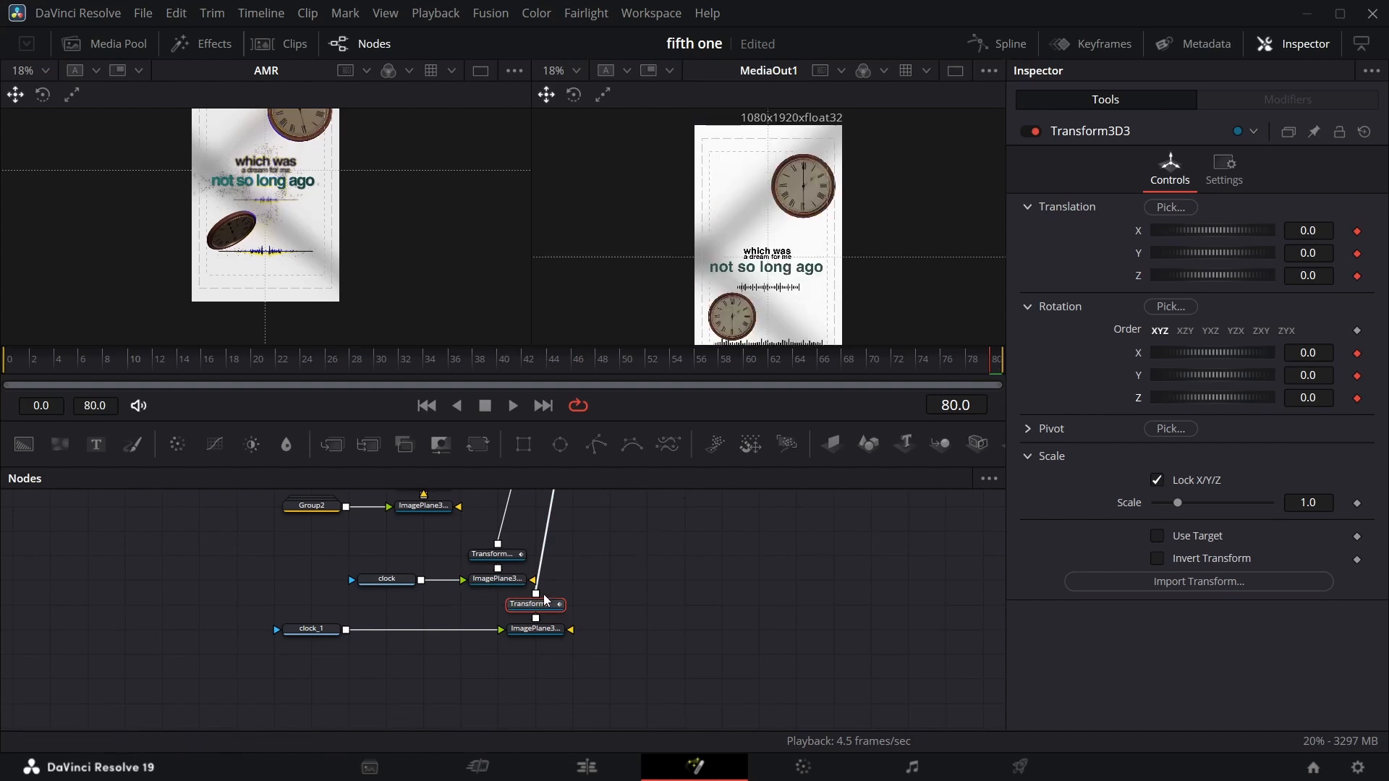
scroll(325, 242, up, 4)
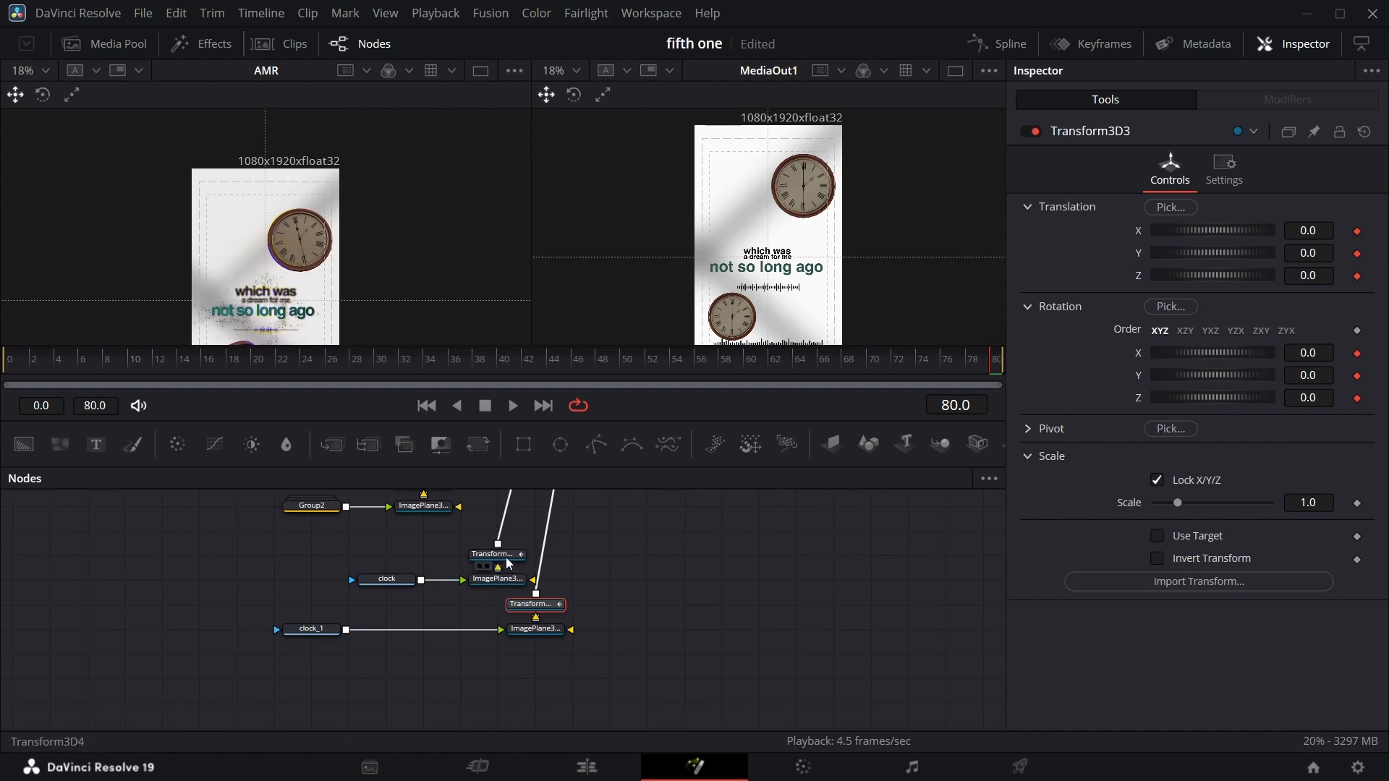
click(483, 556)
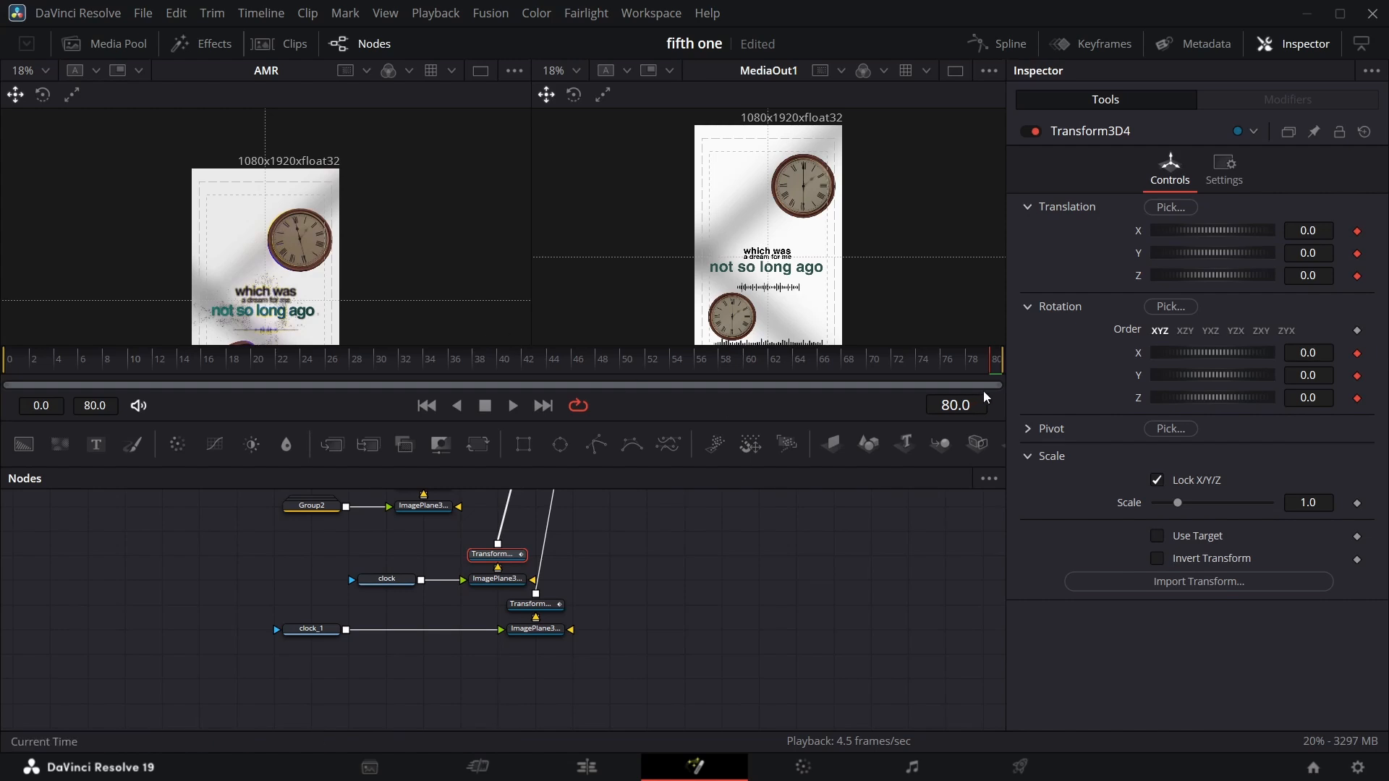
drag(989, 377, 649, 360)
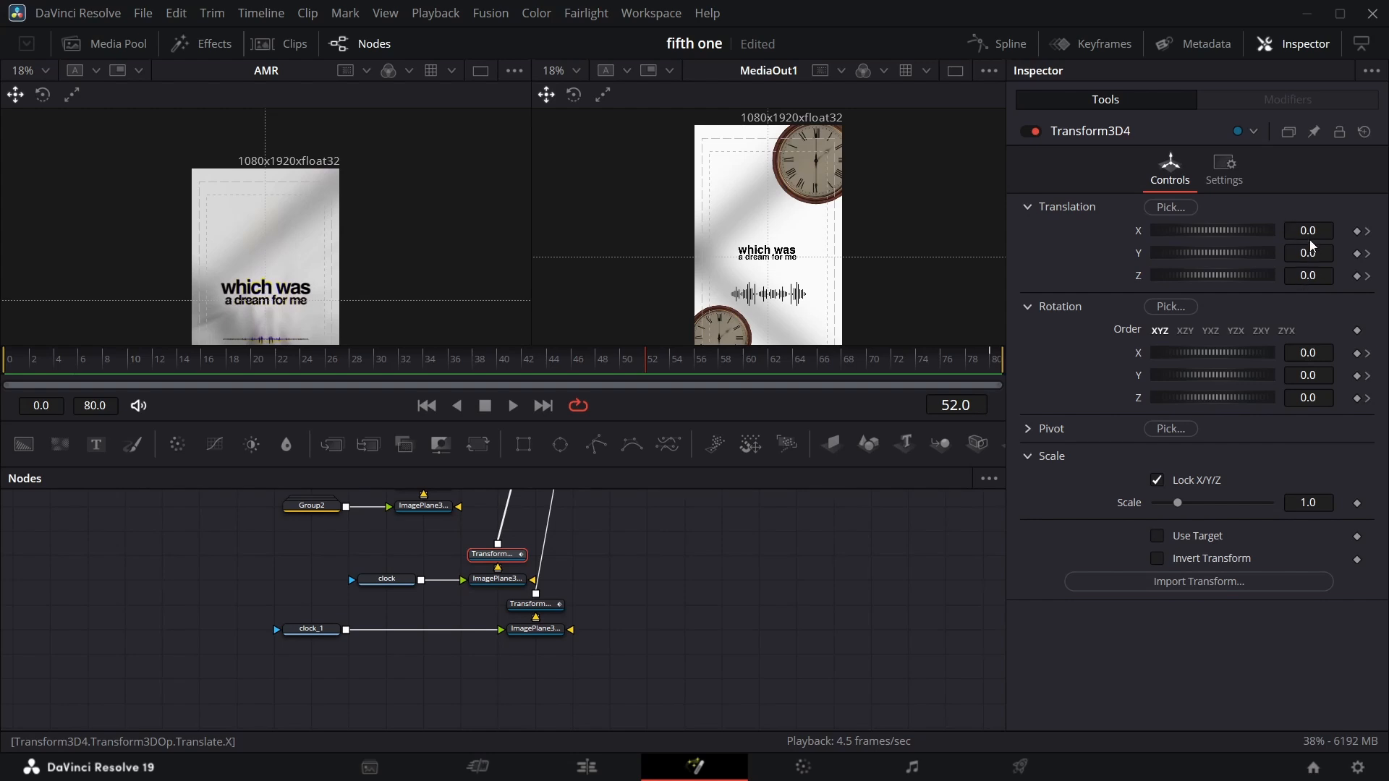
mouse_move(1324, 407)
mouse_down()
mouse_move(1280, 408)
mouse_move(1306, 405)
mouse_up()
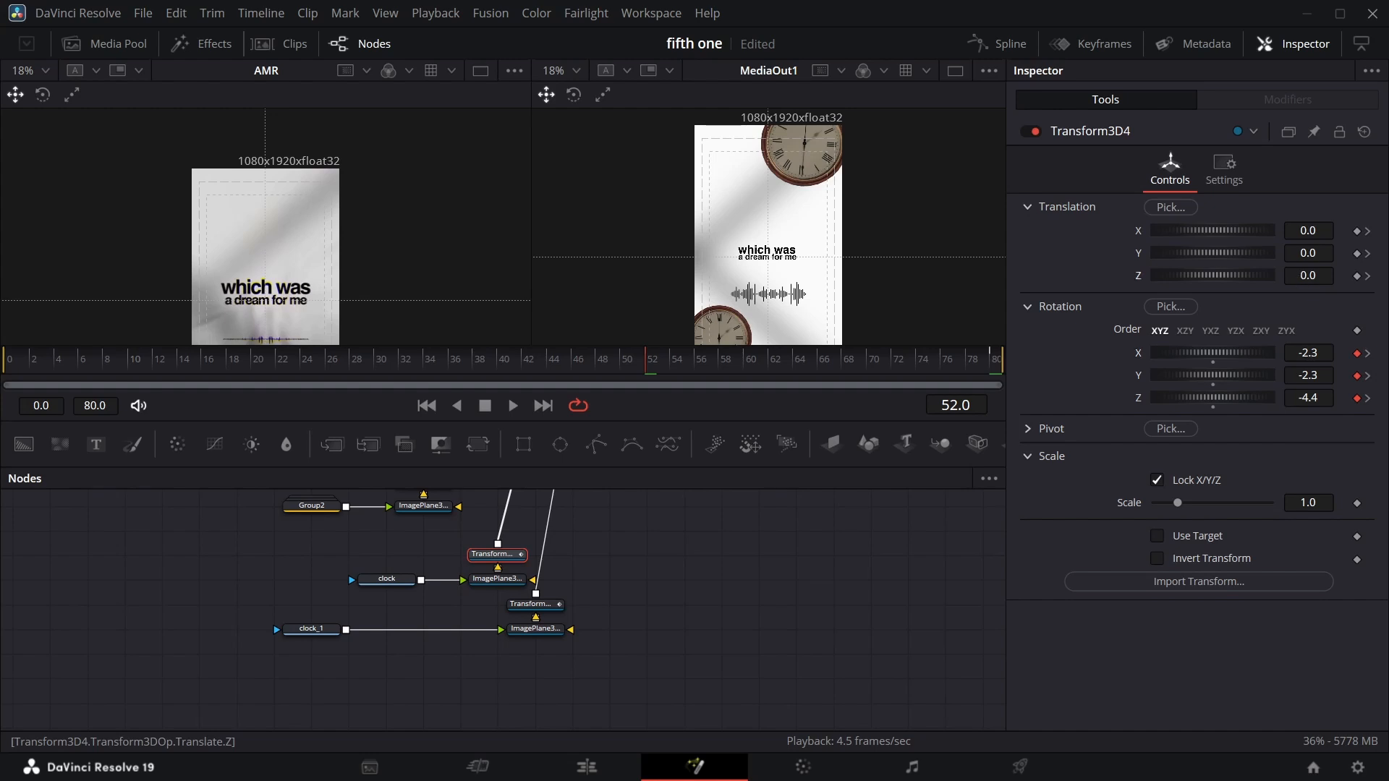
drag(1308, 275, 1354, 275)
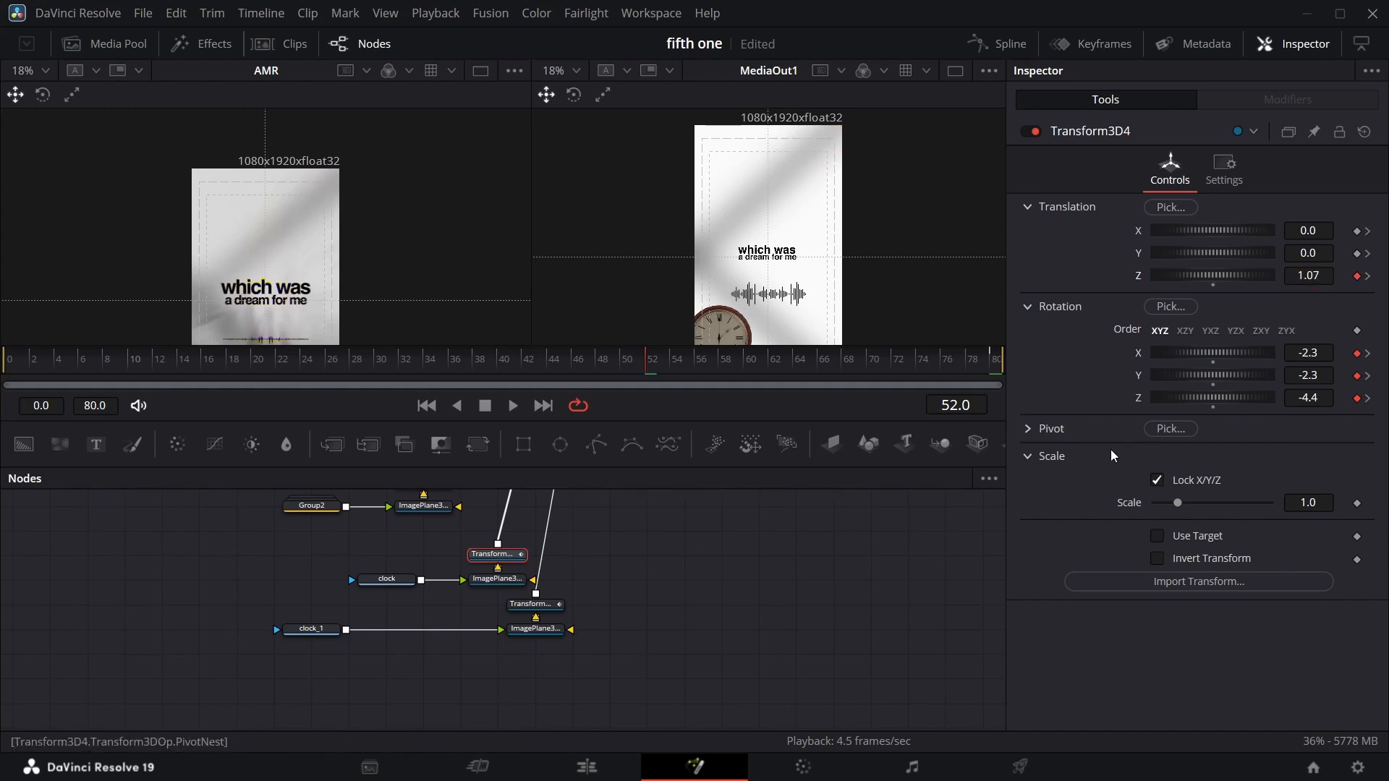
On Transform3D3 at frame 36, key the rotation at about X 1.1, Y -4.0, Z 3.5.
scroll(316, 254, down, 3)
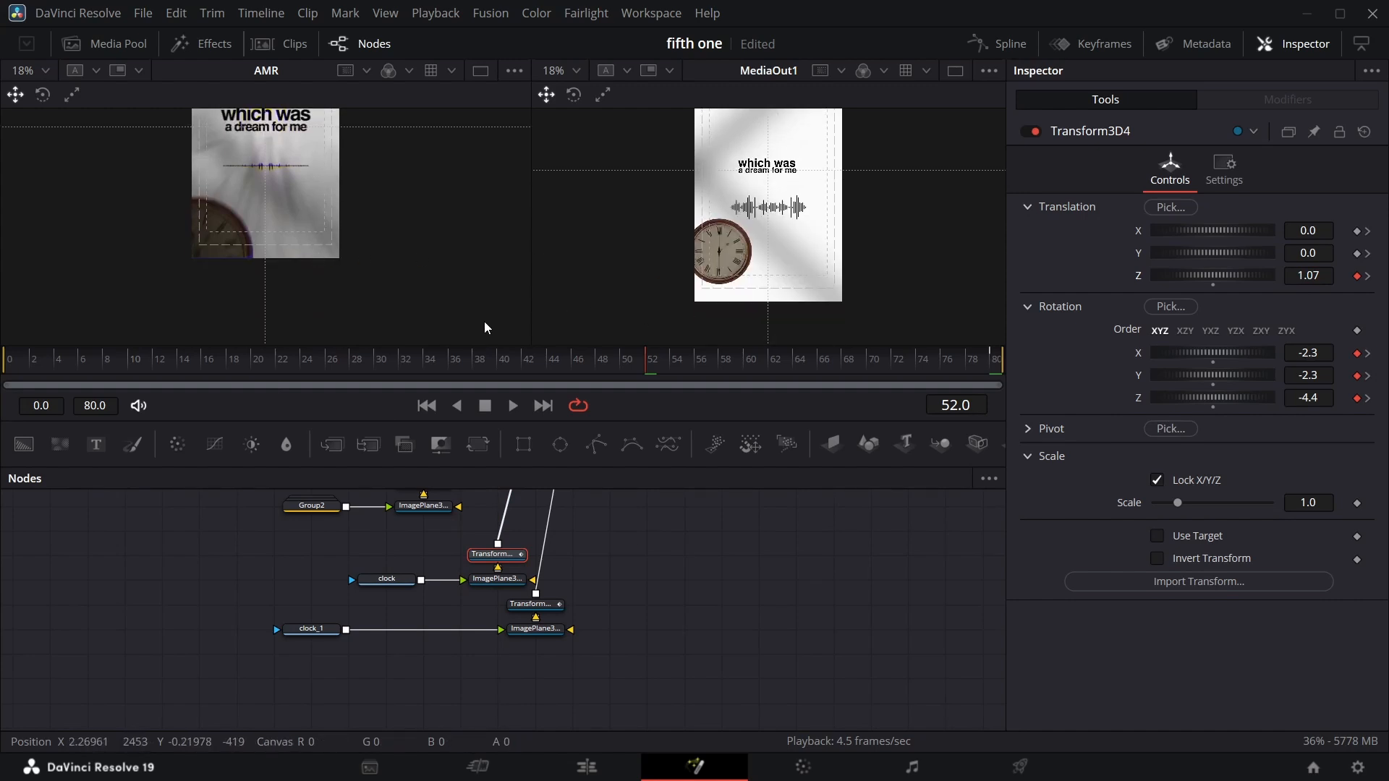
click(545, 612)
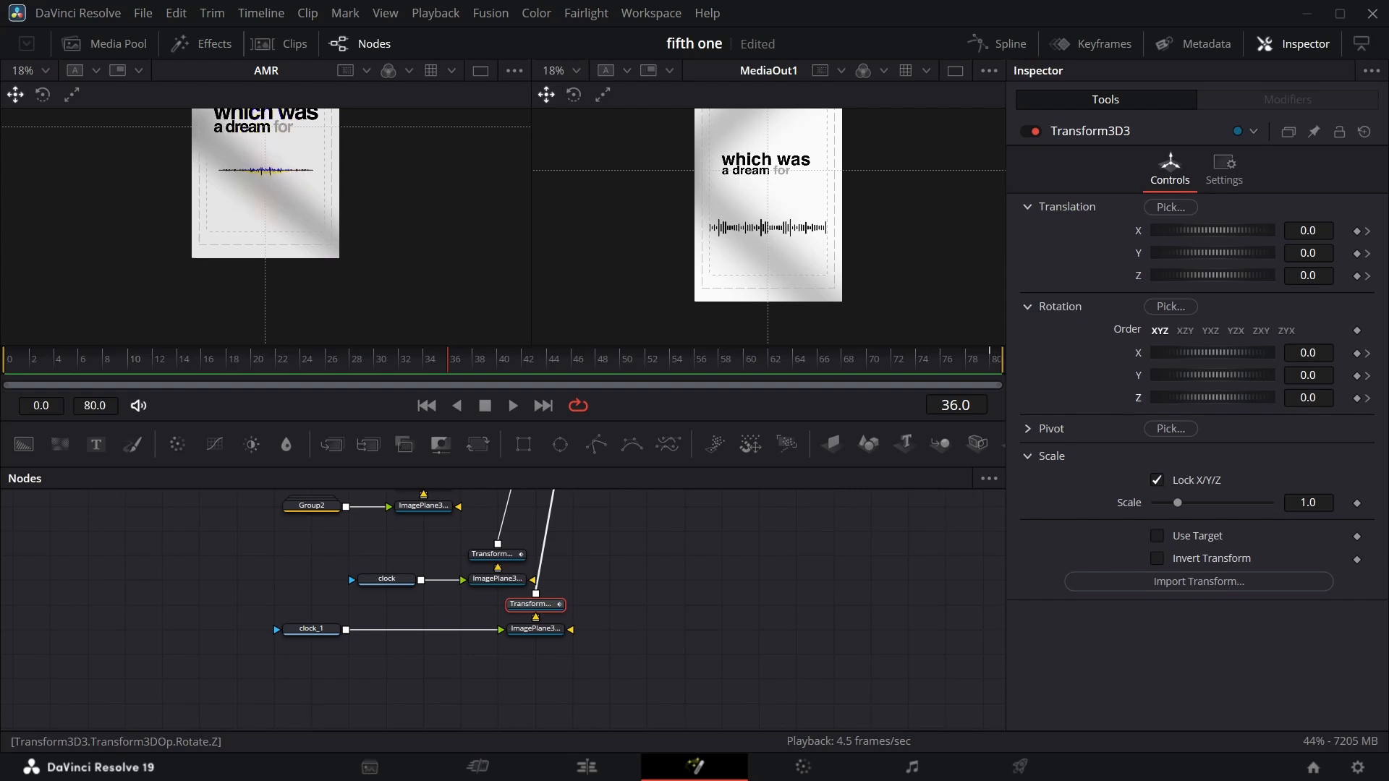
drag(1300, 398, 1270, 375)
Play the composition to preview the rotating clock animation.
key(space)
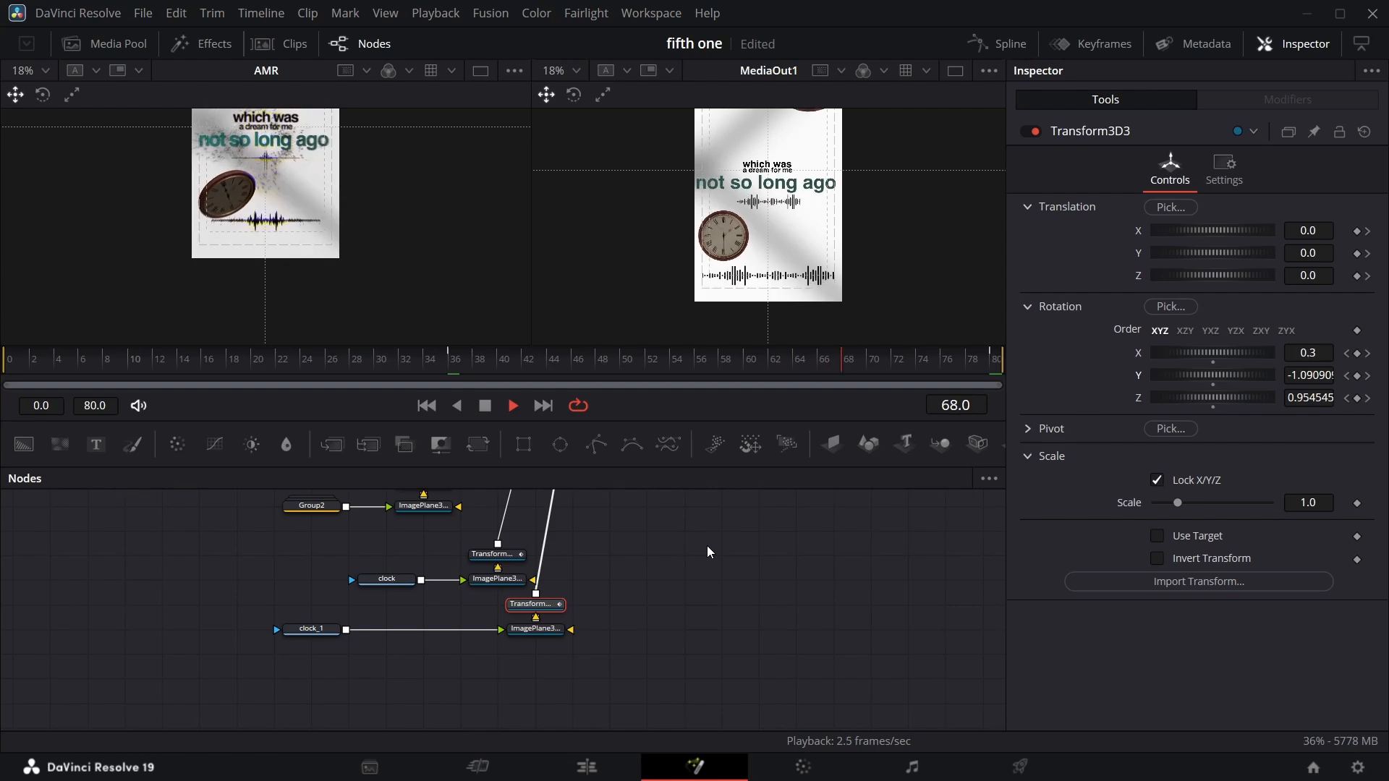
key(space)
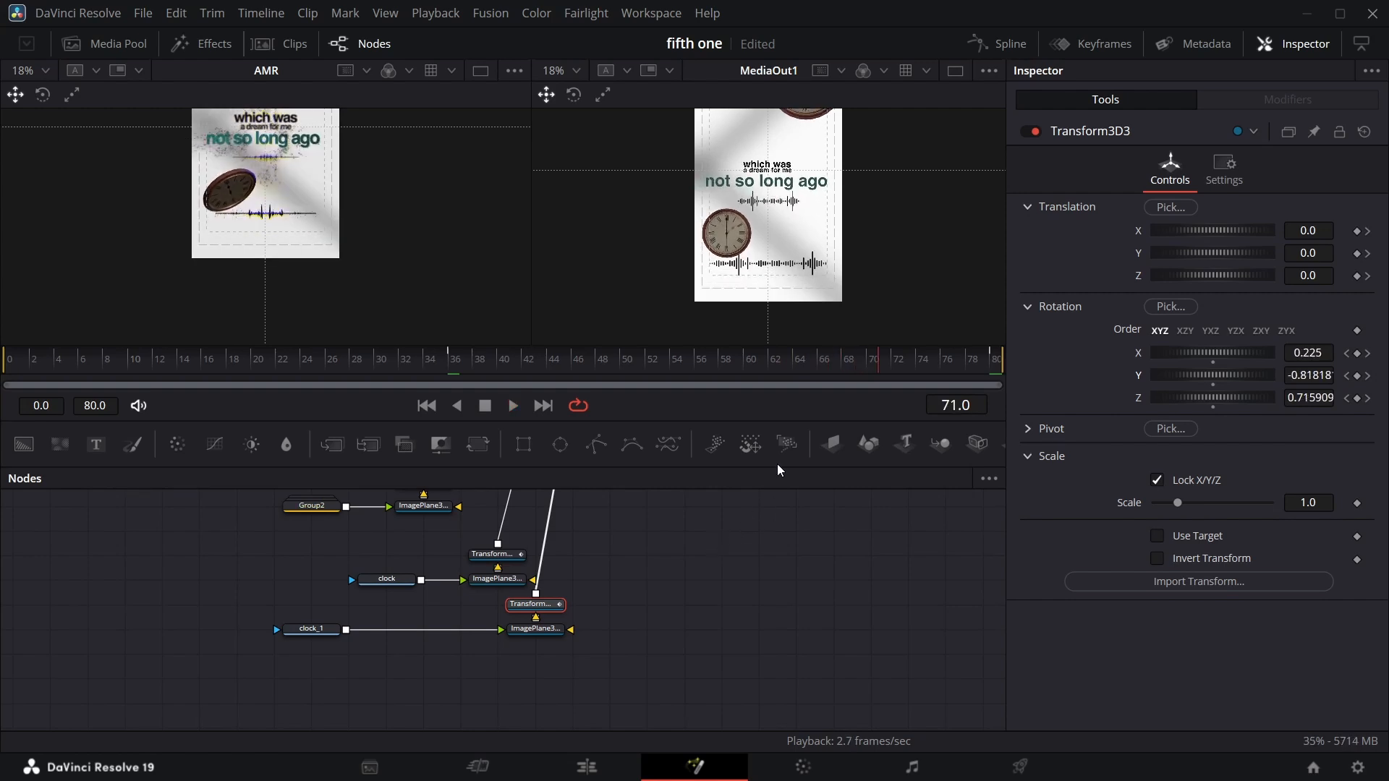
key(space)
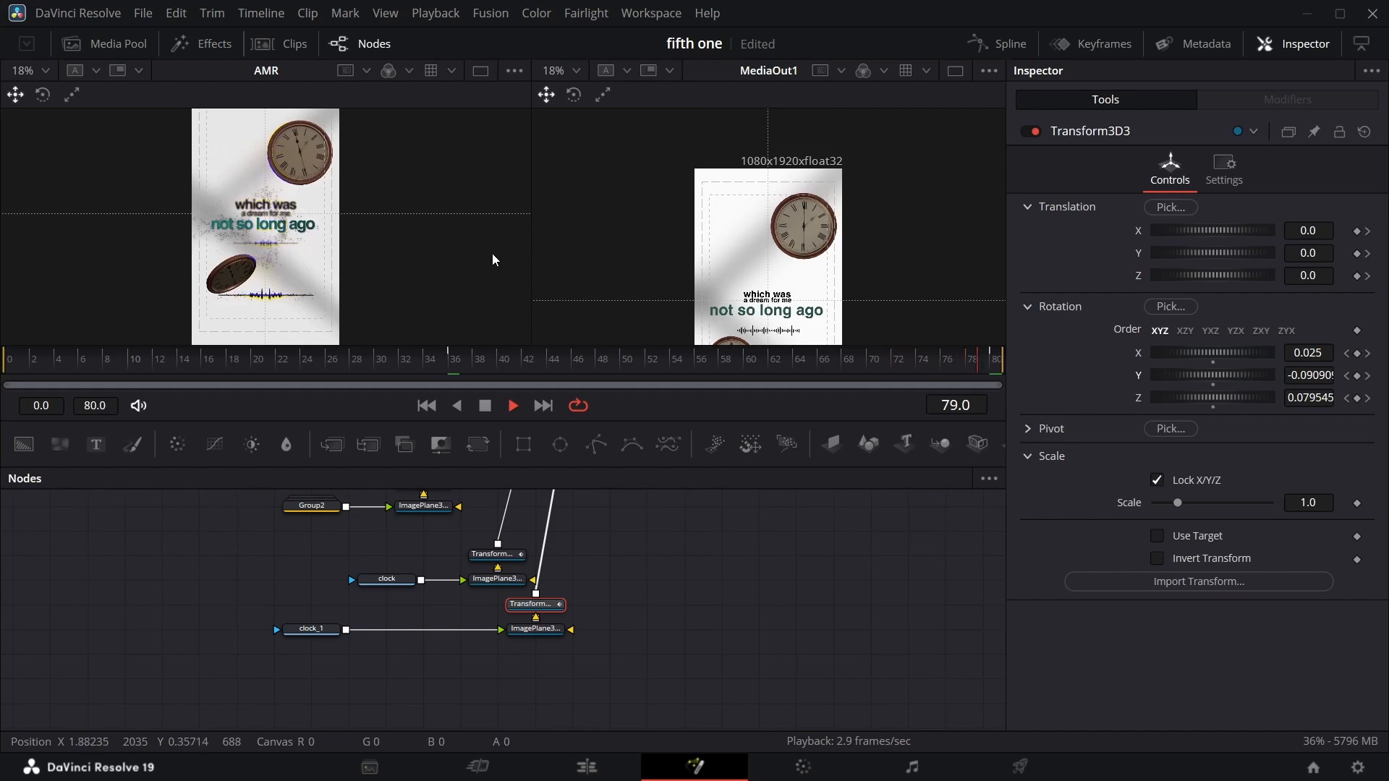
key(space)
key(space)
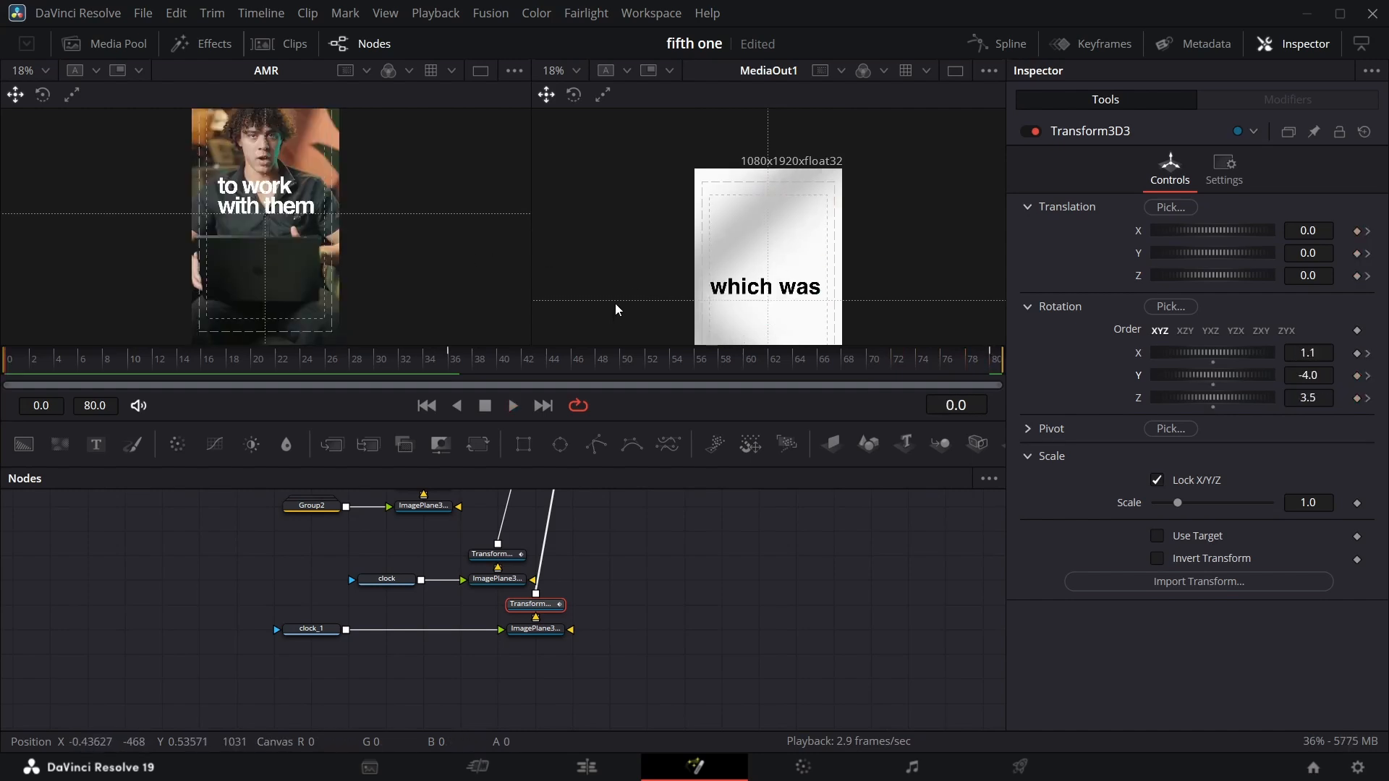
key(space)
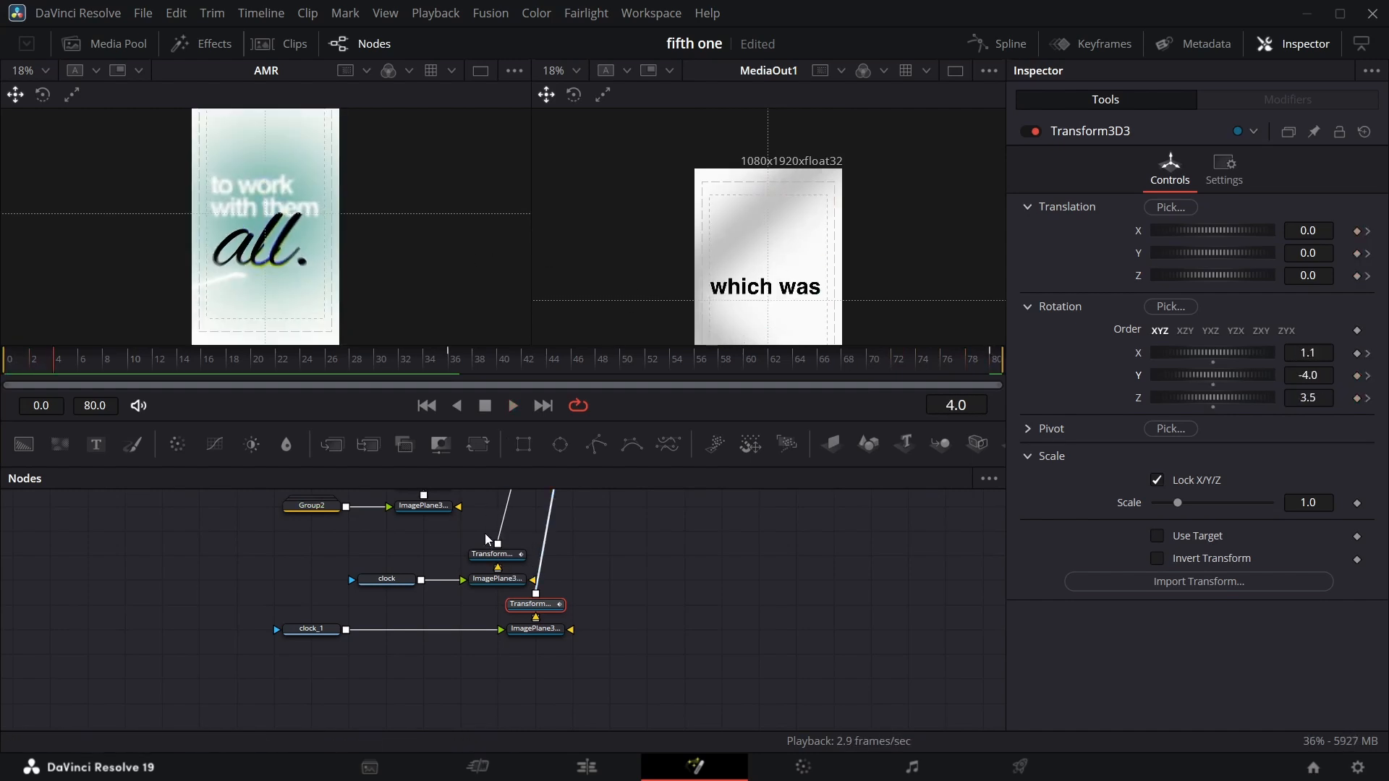
Select the clock transform nodes and smooth their animation curves in the spline editor.
drag(489, 536, 570, 623)
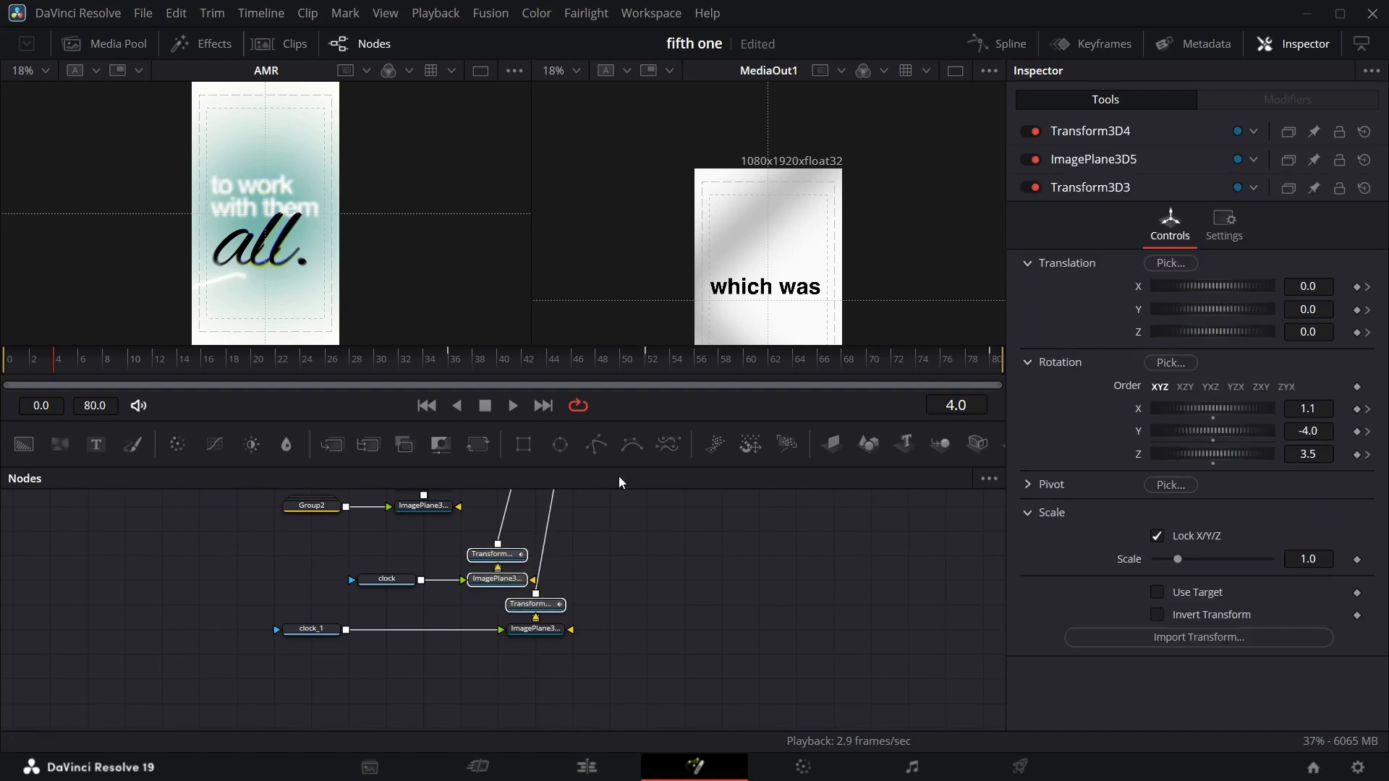
click(997, 44)
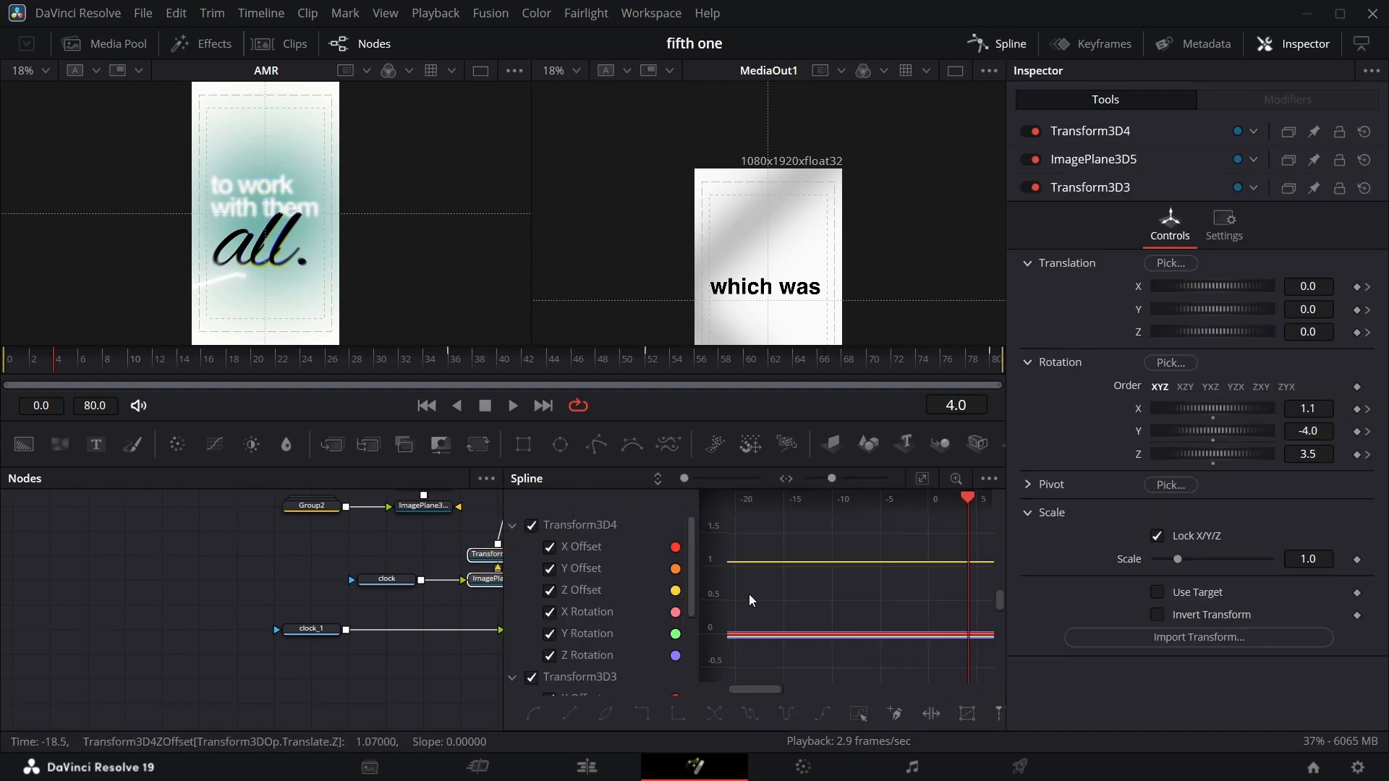
click(923, 479)
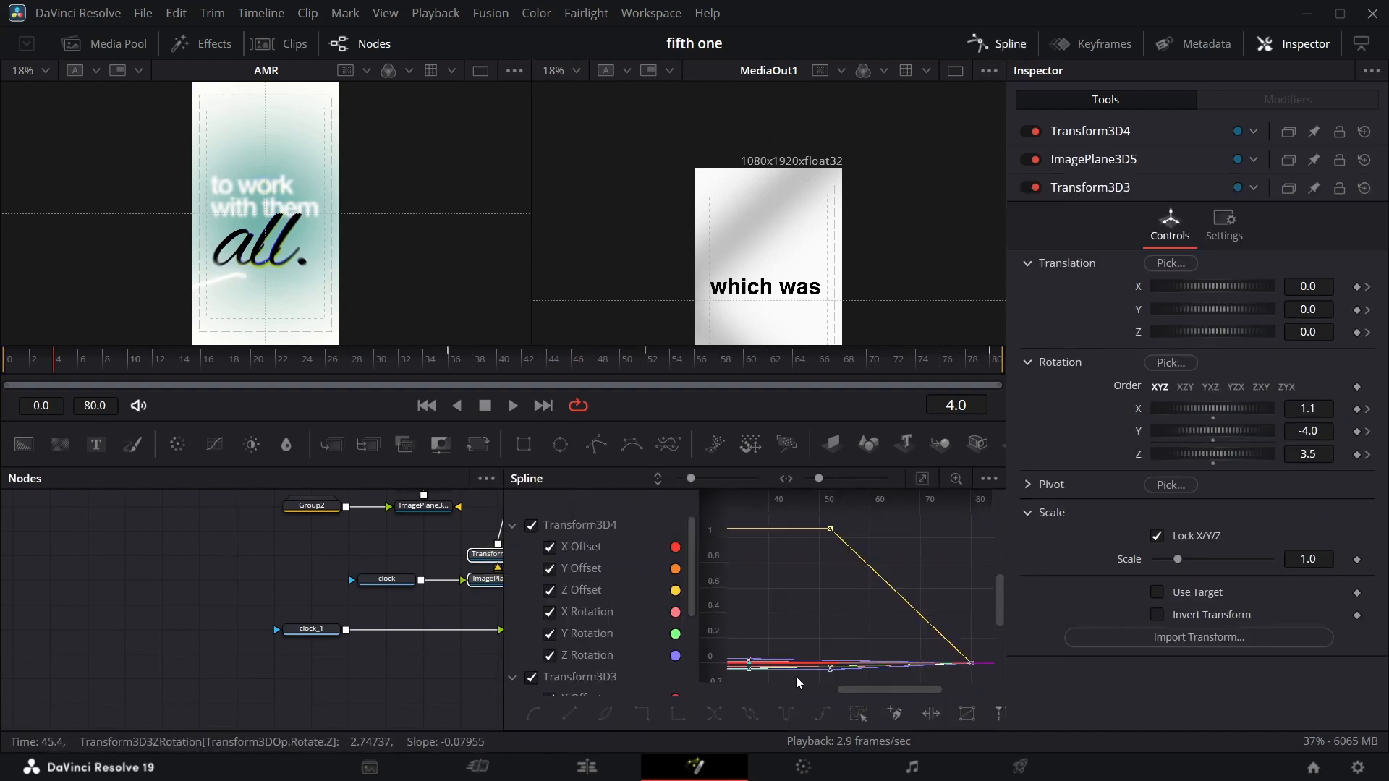
key(shift+s)
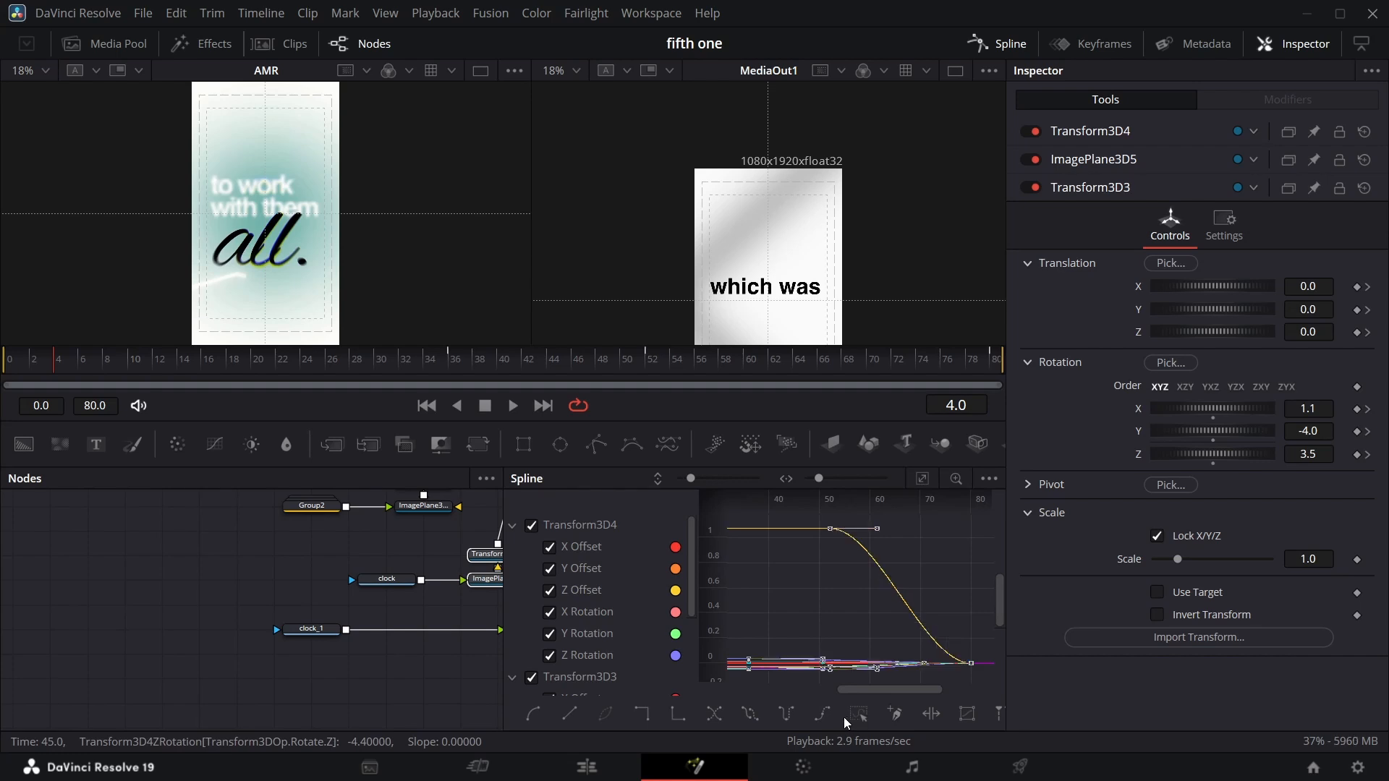
click(1004, 46)
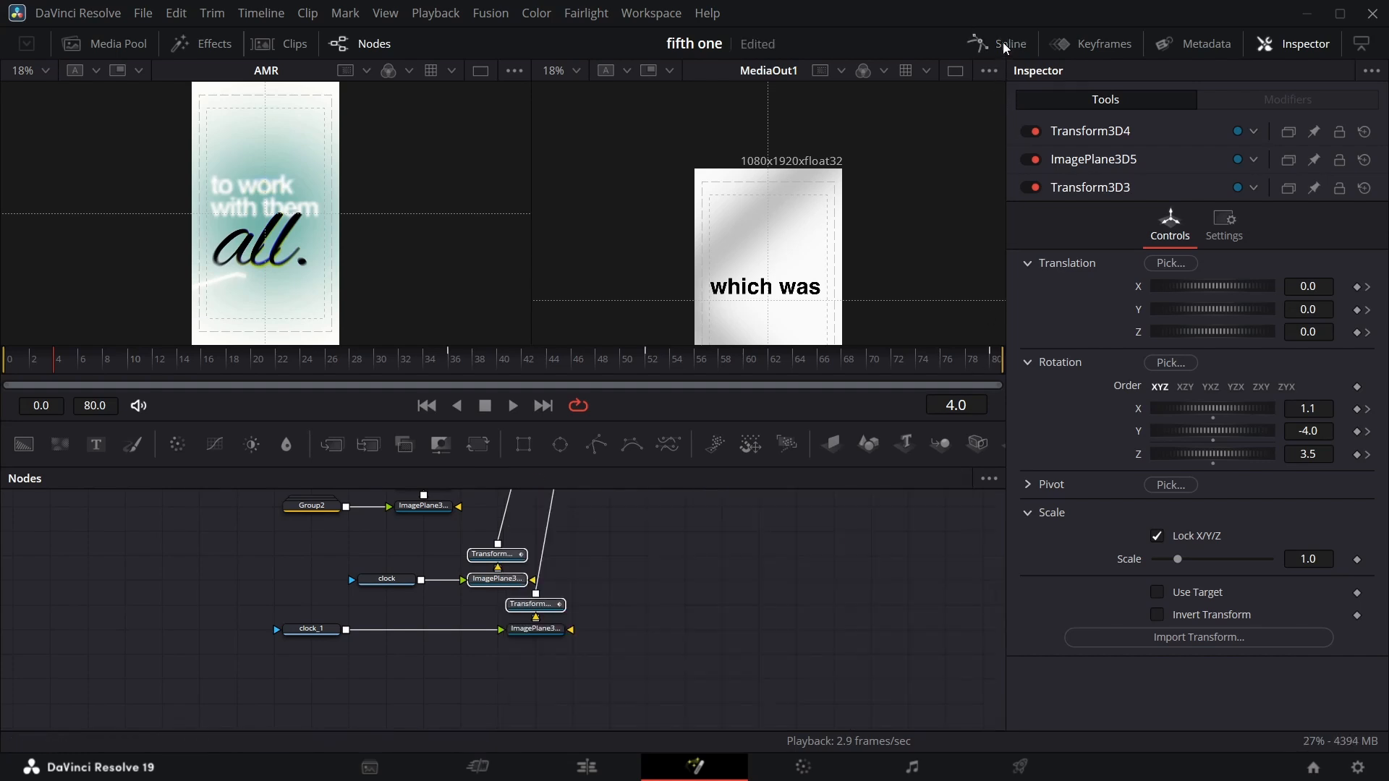
Set Transform3D3's Y rotation keyframe at frame 36 to 0.
click(641, 584)
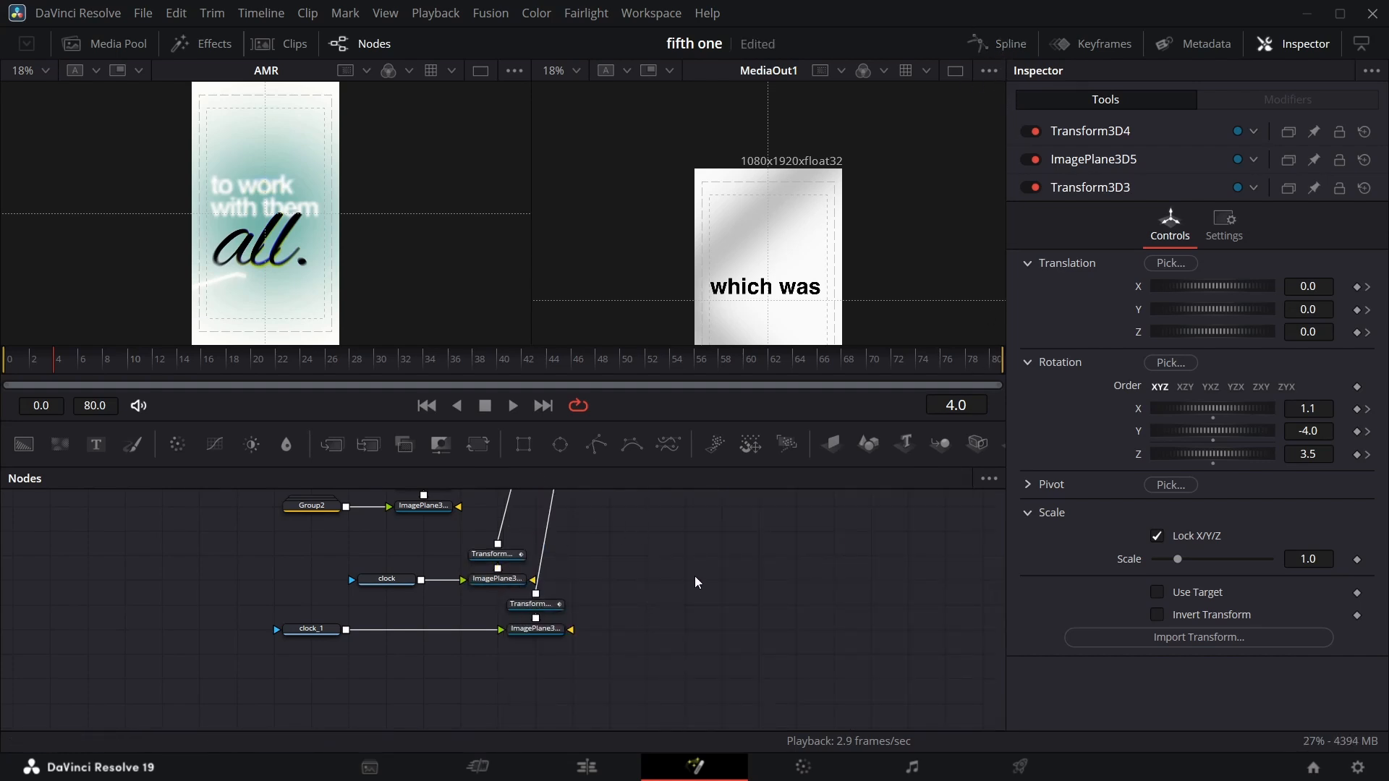
scroll(652, 566, up, 3)
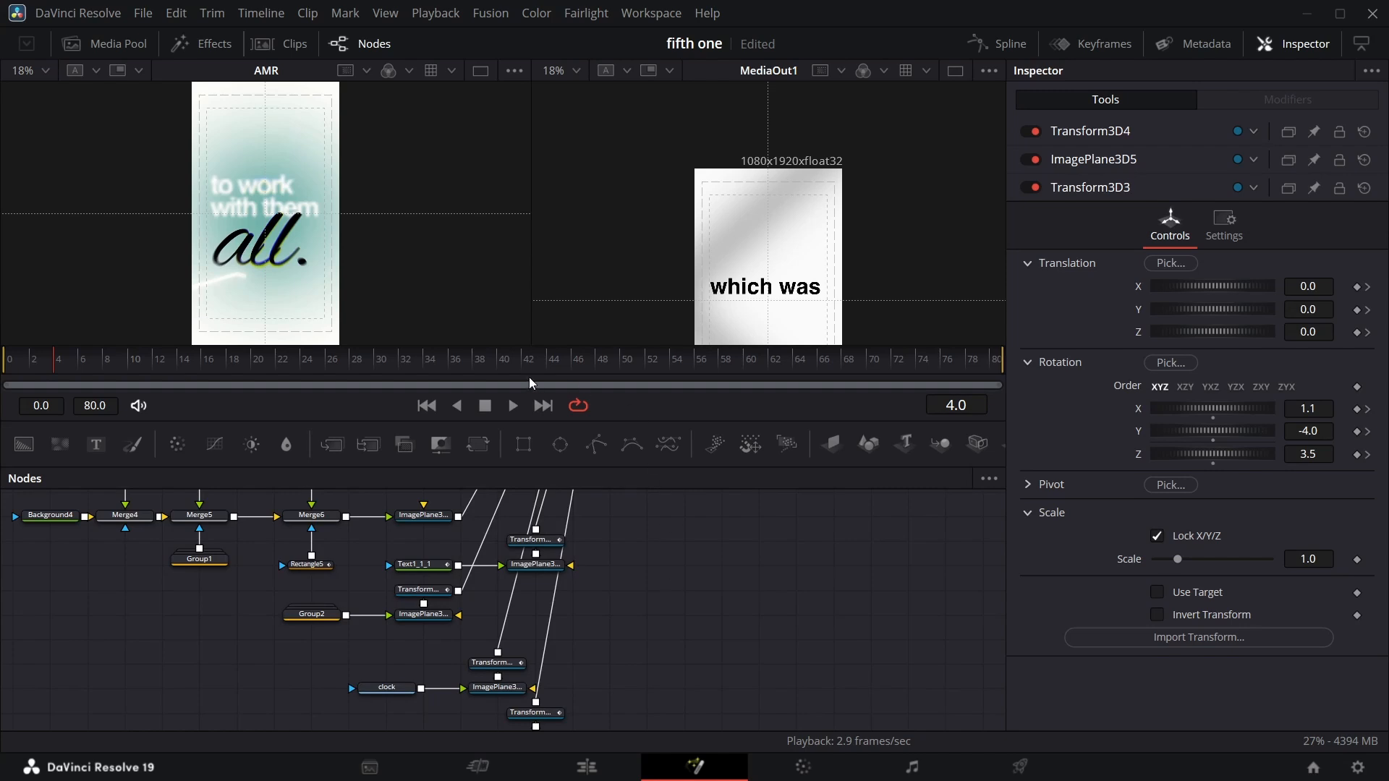
drag(489, 355, 606, 385)
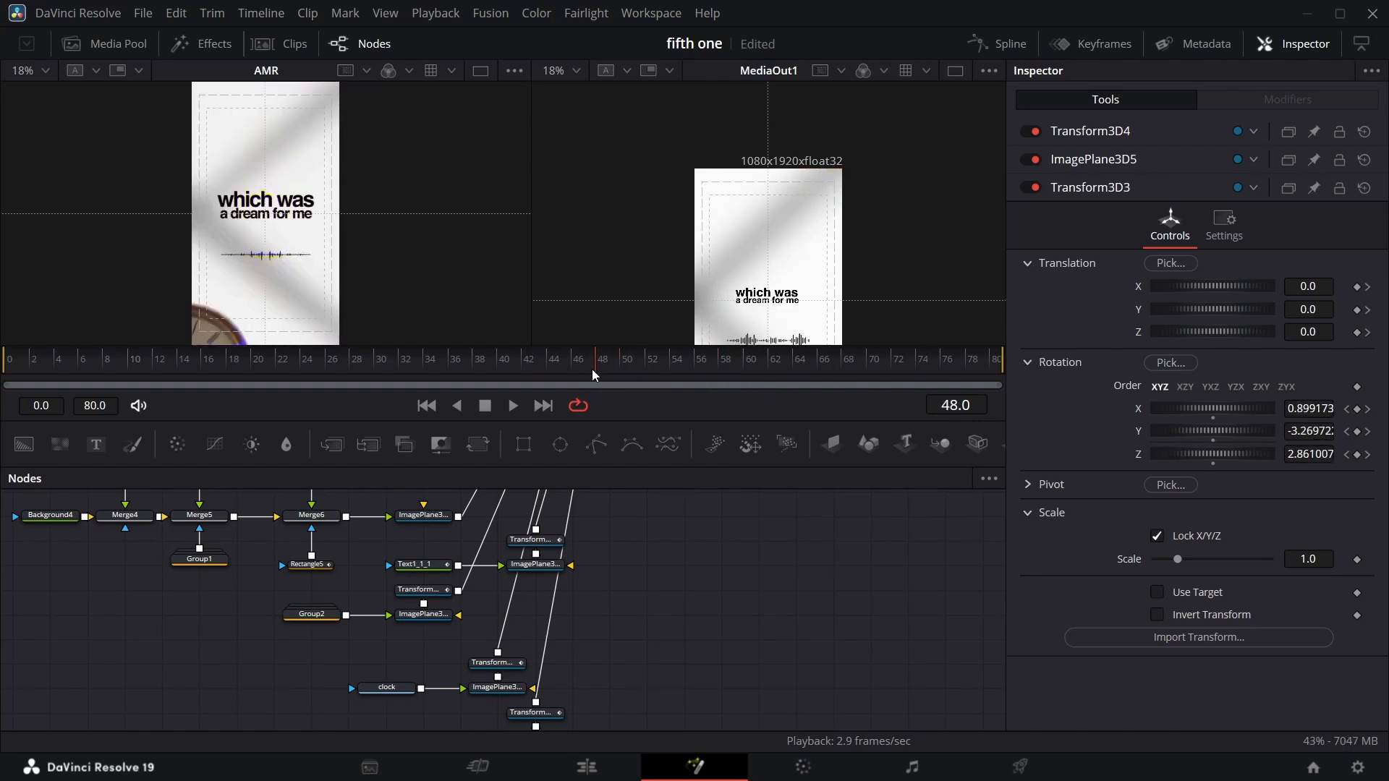
scroll(819, 282, down, 3)
scroll(606, 319, down, 2)
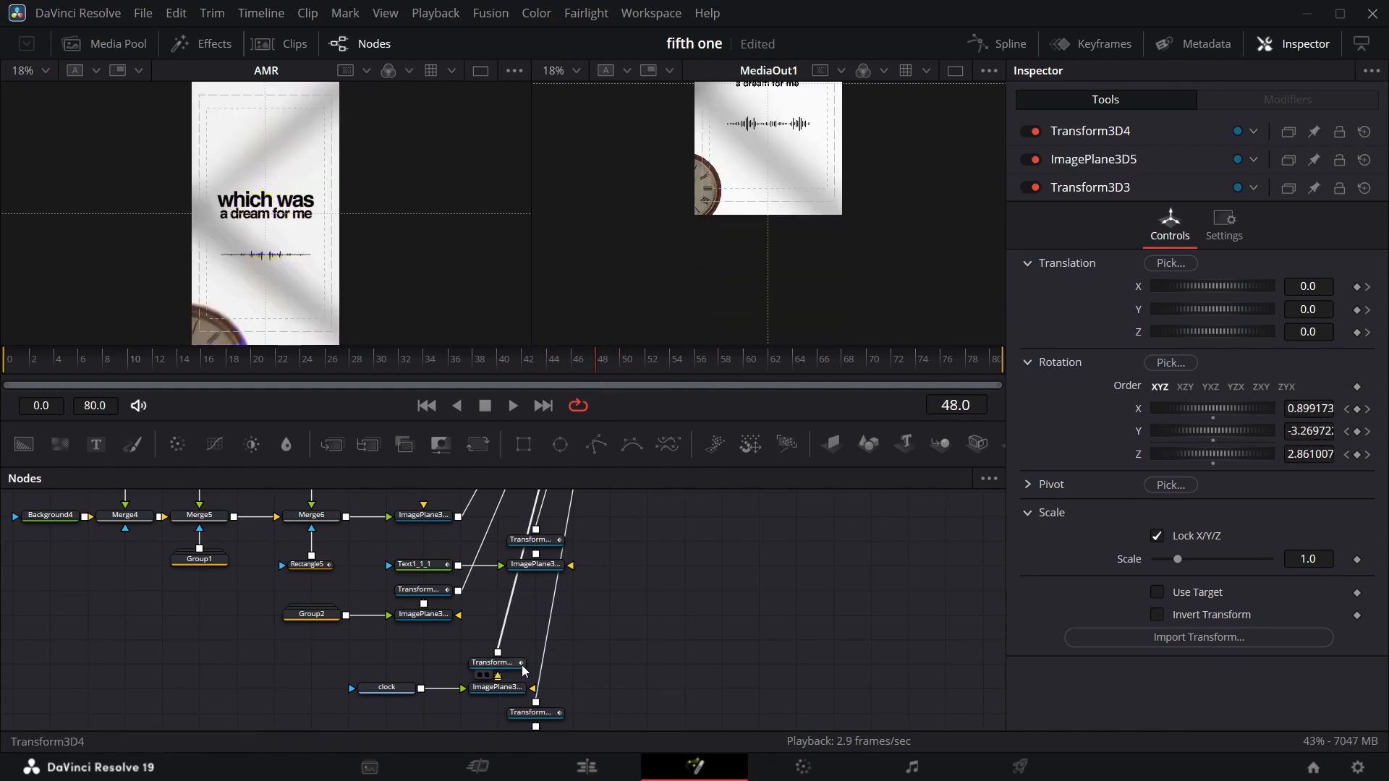
click(532, 713)
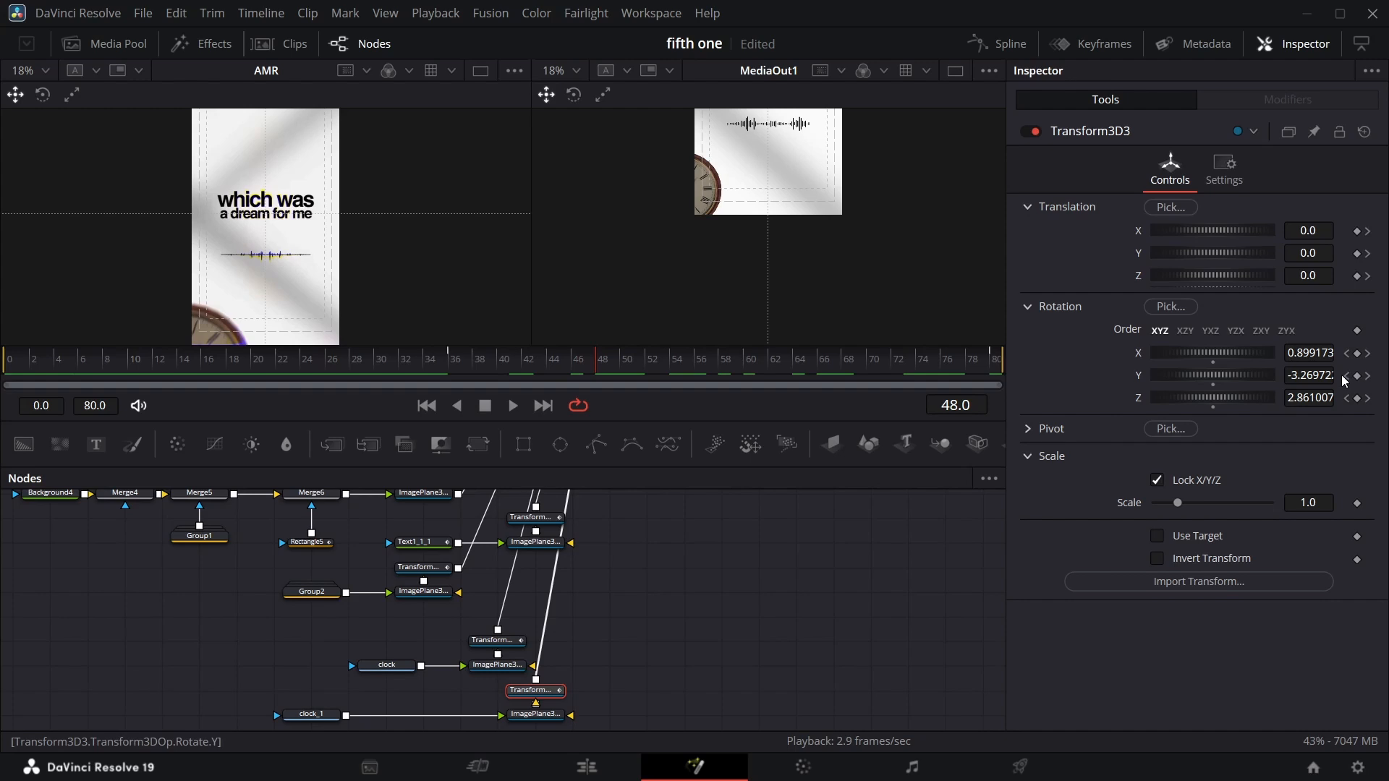
click(1346, 376)
drag(1328, 375, 1287, 377)
click(1130, 389)
click(1309, 376)
key(BackSpace)
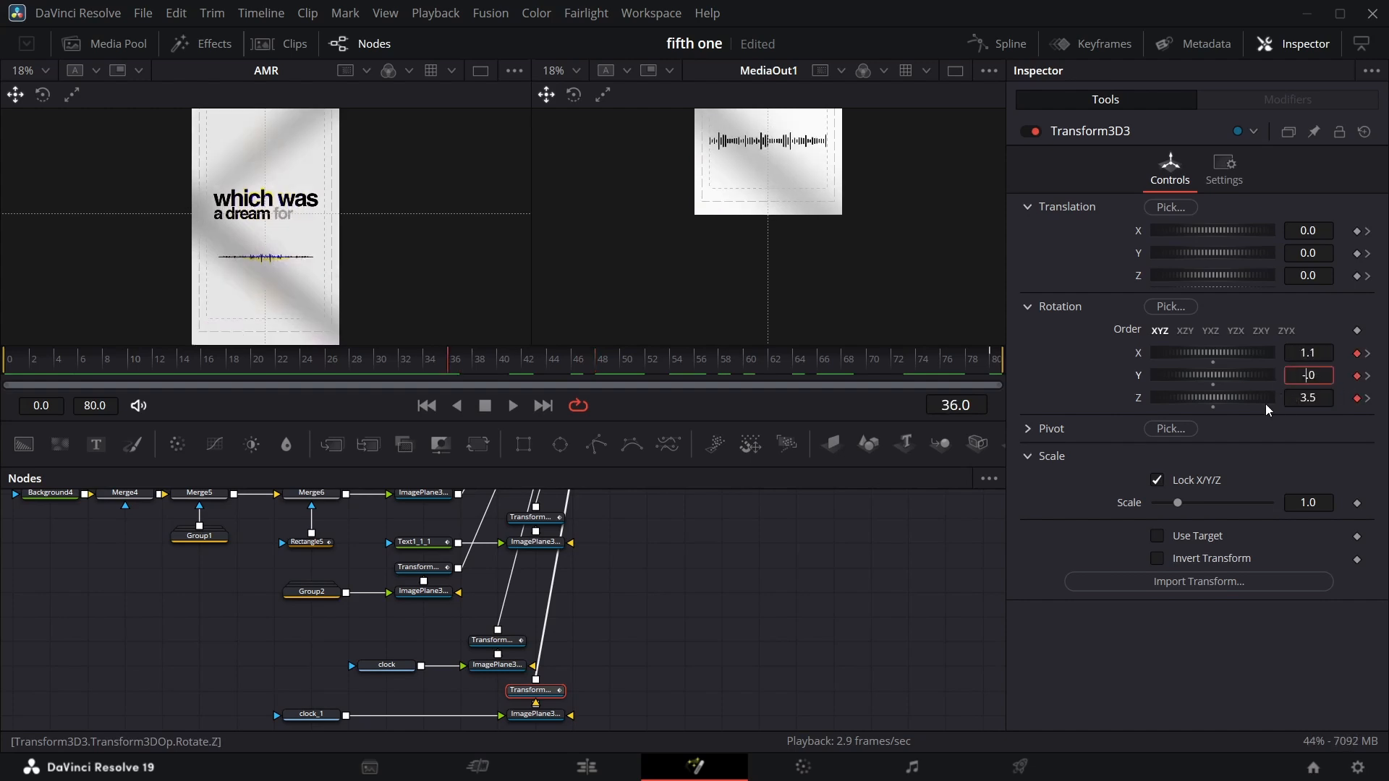
key(Return)
At frame 80, set Transform3D3's translation Y to -0.048 and rotation to X -3.0, Y -2.3, Z 4.4.
key(space)
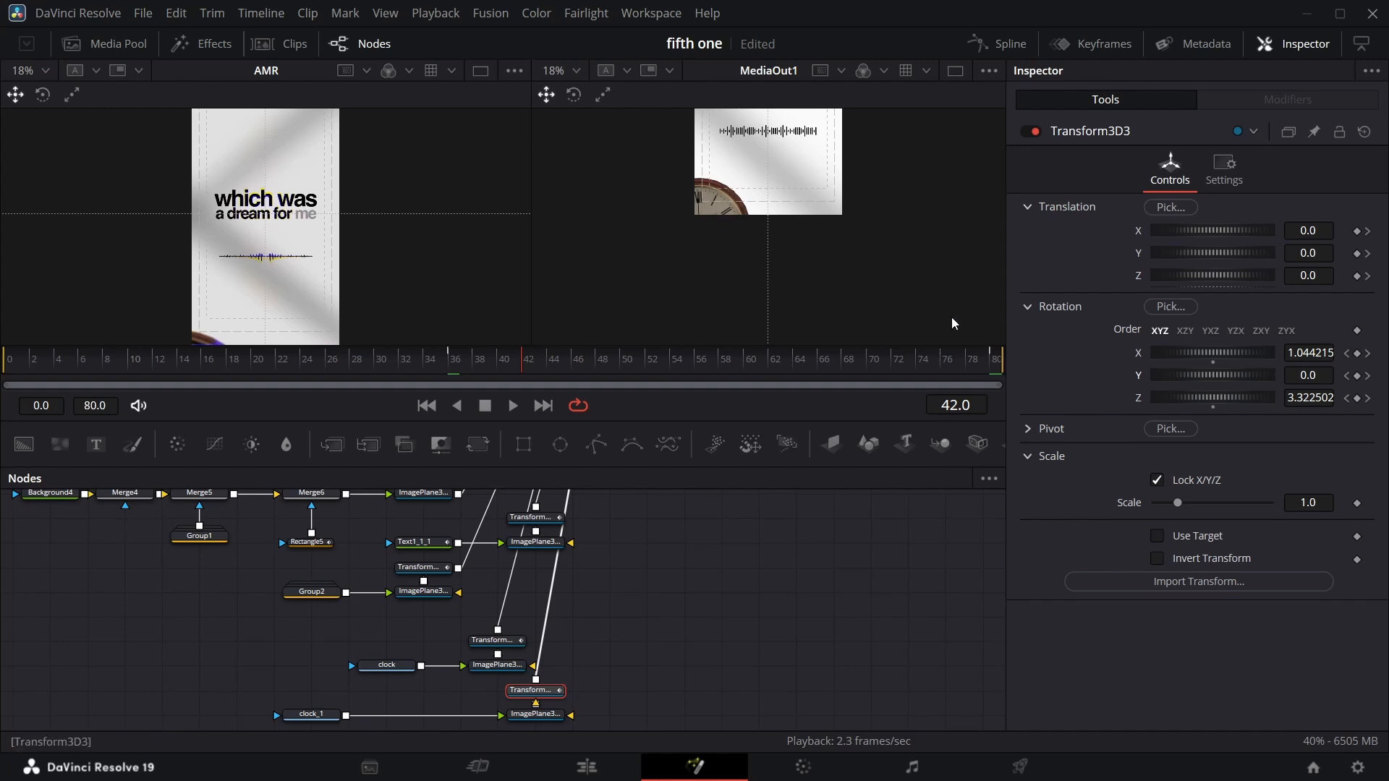
scroll(710, 620, up, 3)
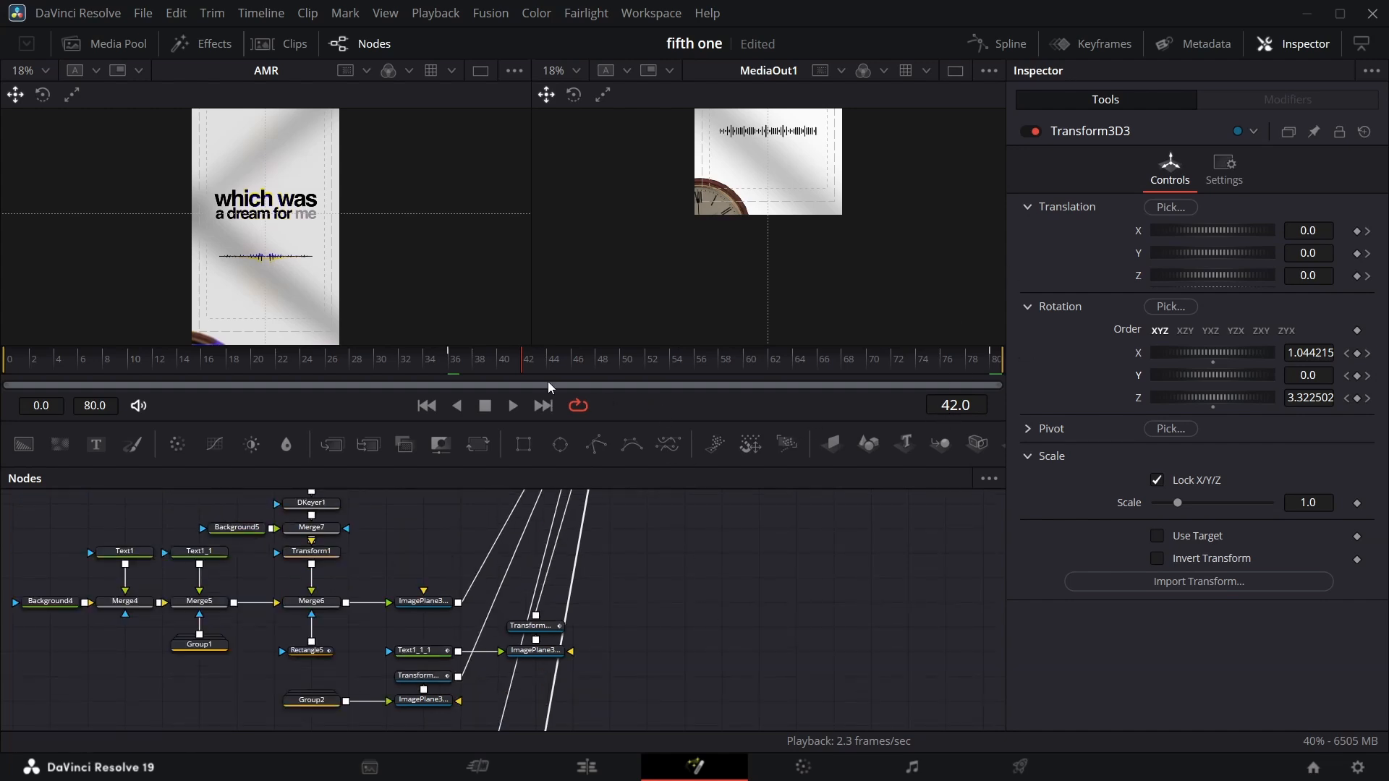
drag(522, 374, 924, 365)
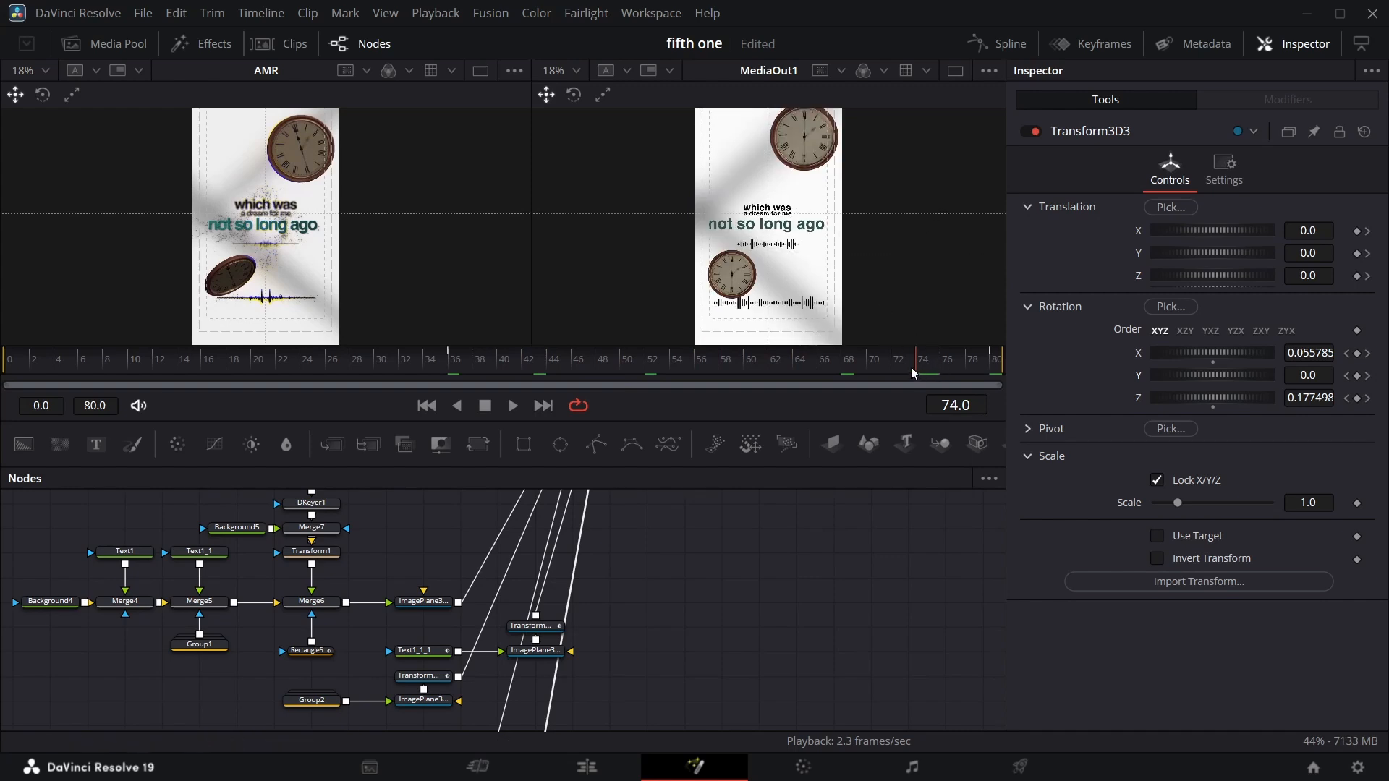
drag(912, 372, 996, 373)
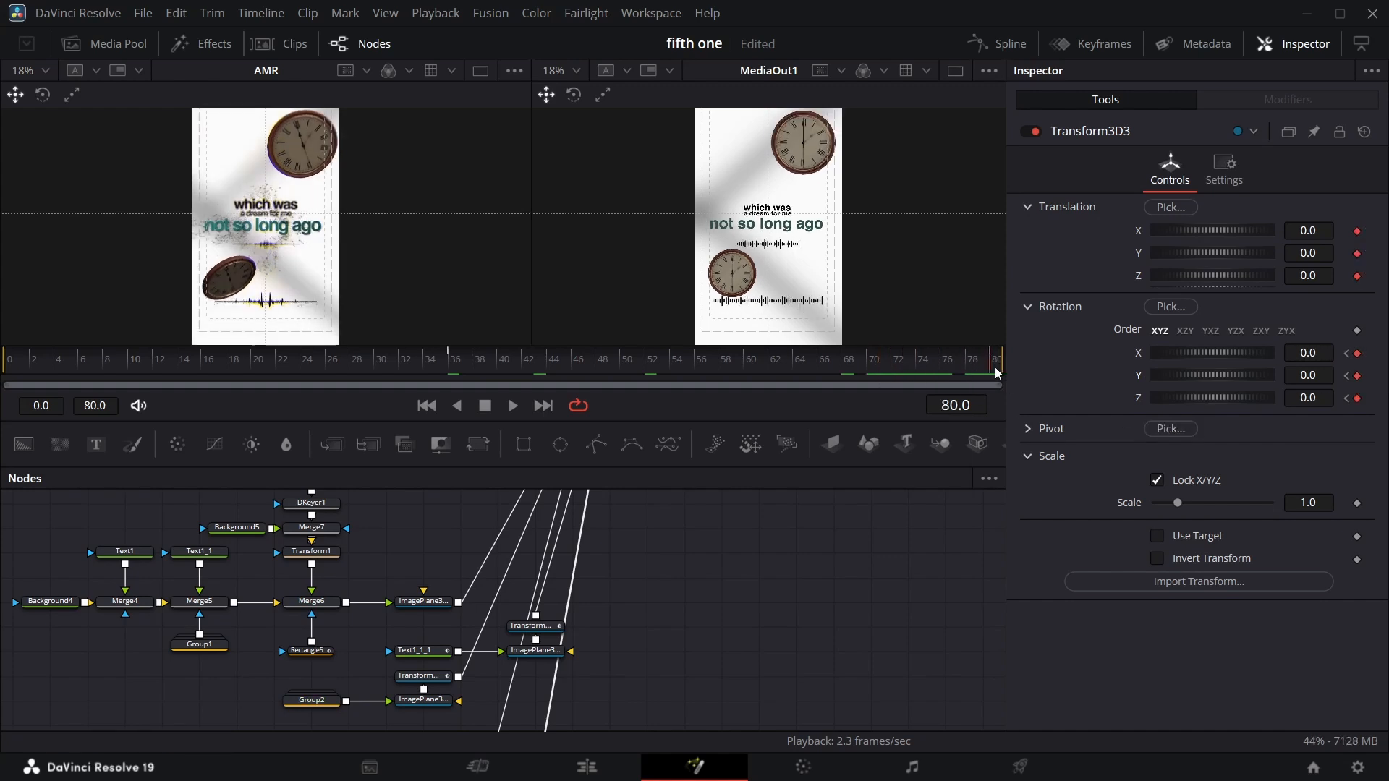
drag(1325, 375, 1299, 353)
drag(1309, 376, 1302, 353)
drag(1309, 253, 1301, 253)
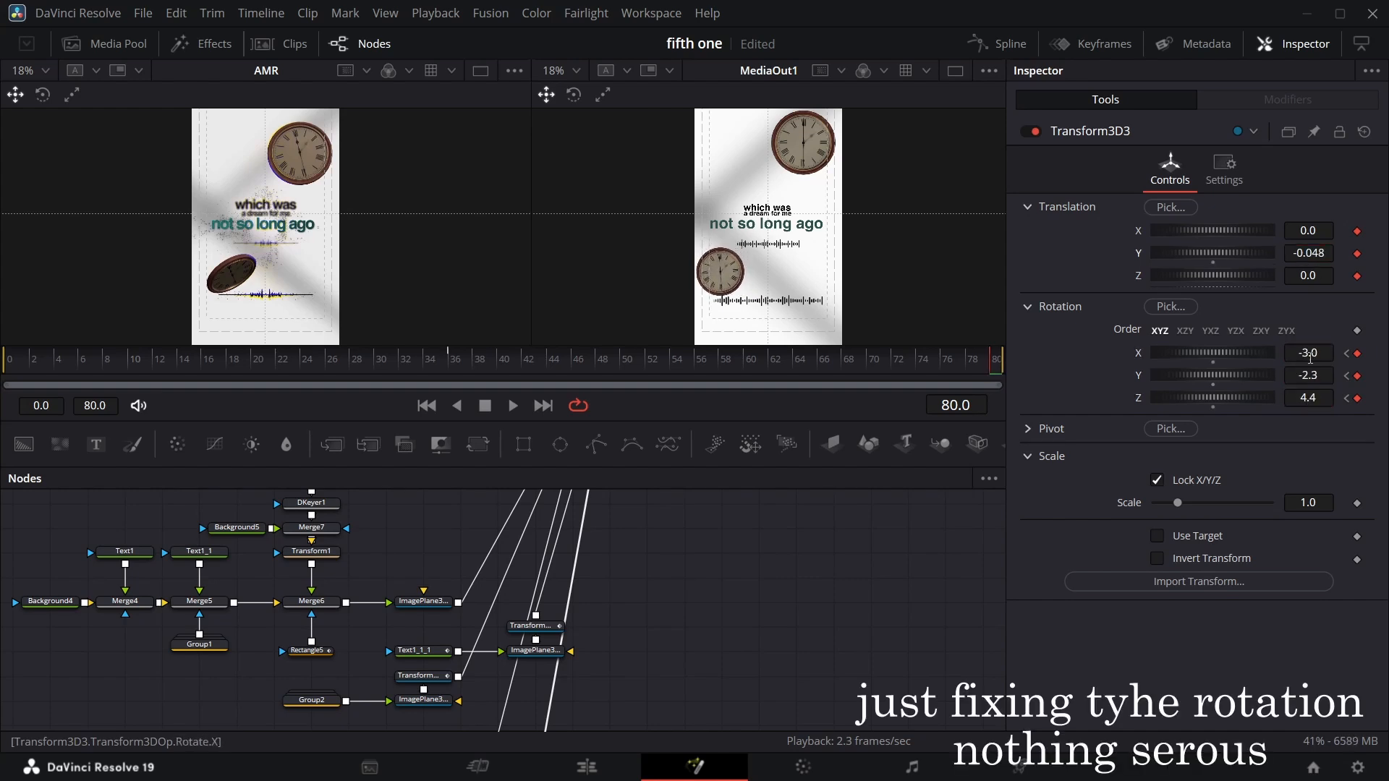
drag(1310, 398, 1322, 398)
key(ctrl+z)
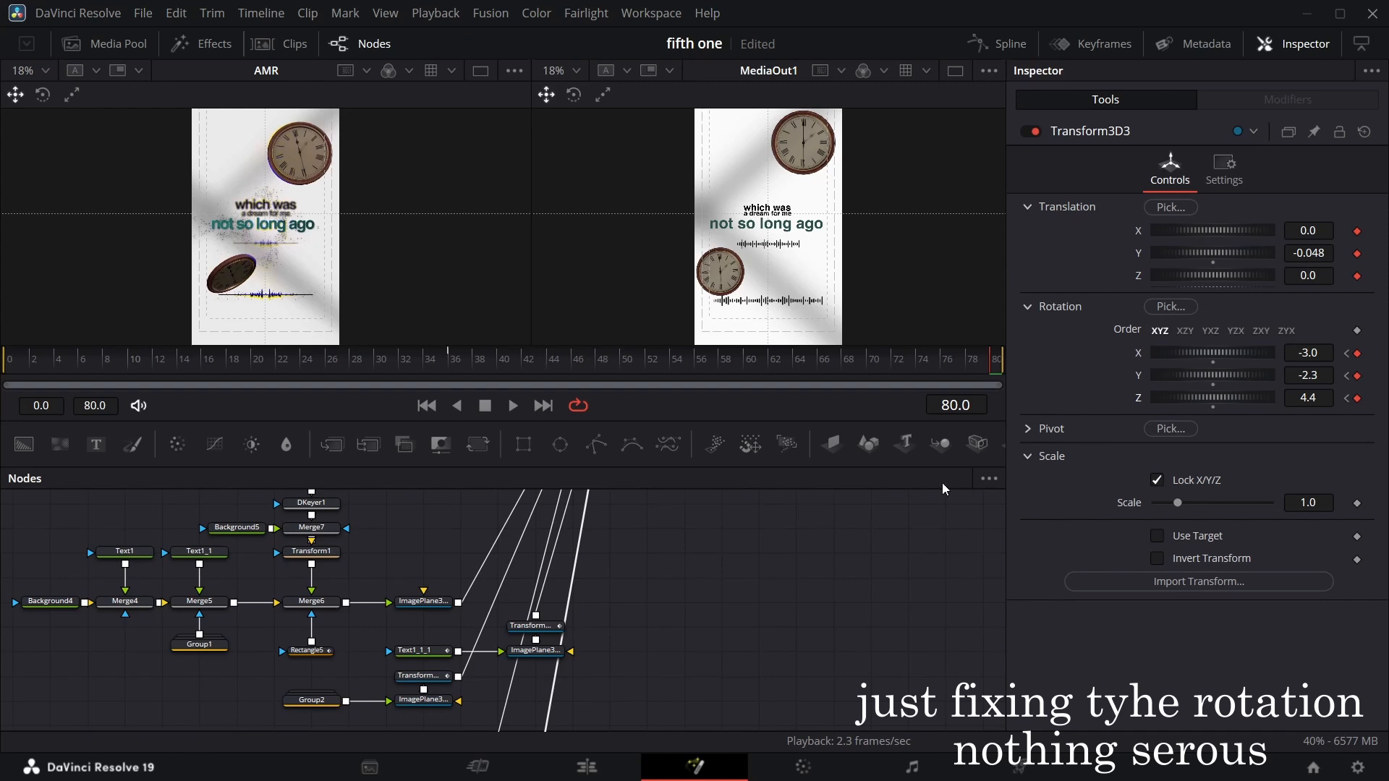
Inspect the transform animation curves in the spline editor.
click(999, 43)
click(552, 548)
click(552, 569)
click(551, 591)
click(999, 43)
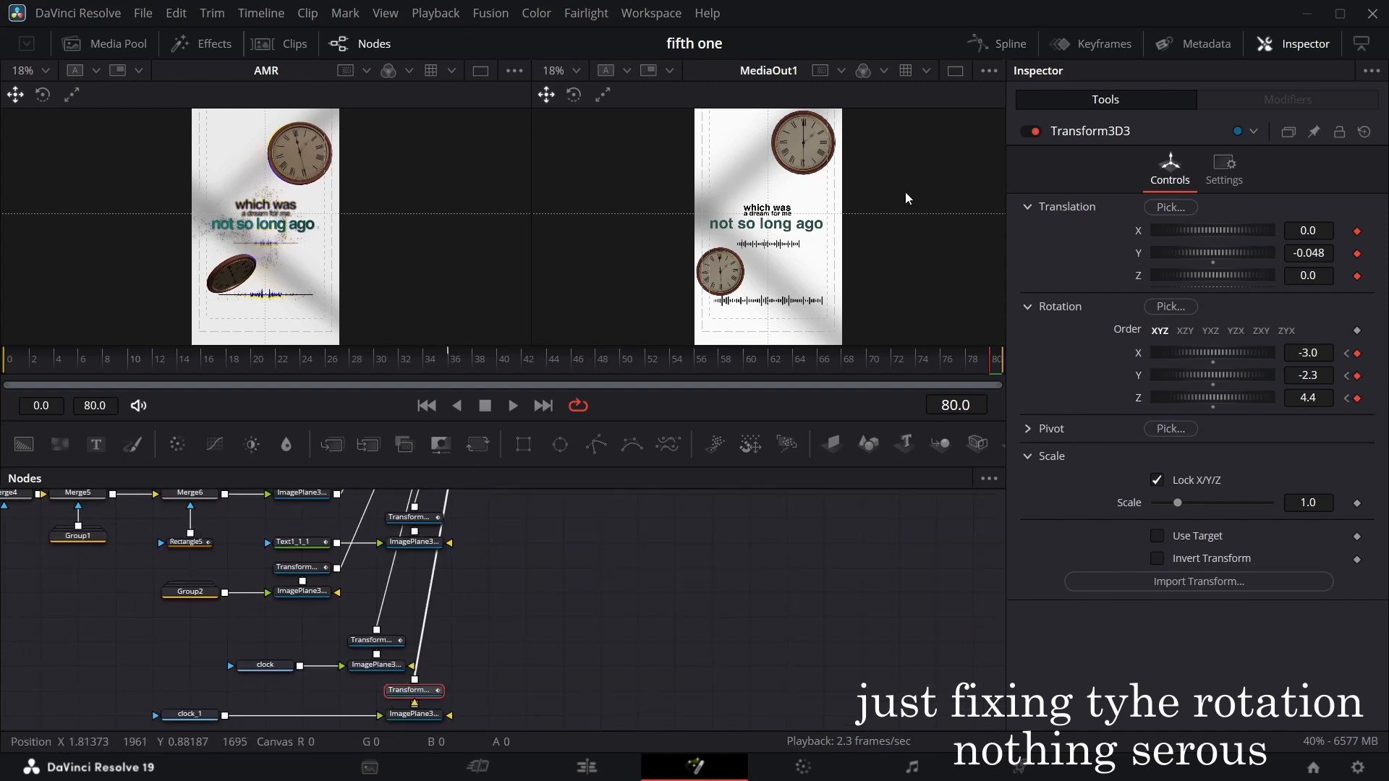
Scrub through the opening frames to preview the text and waveform animation.
click(256, 362)
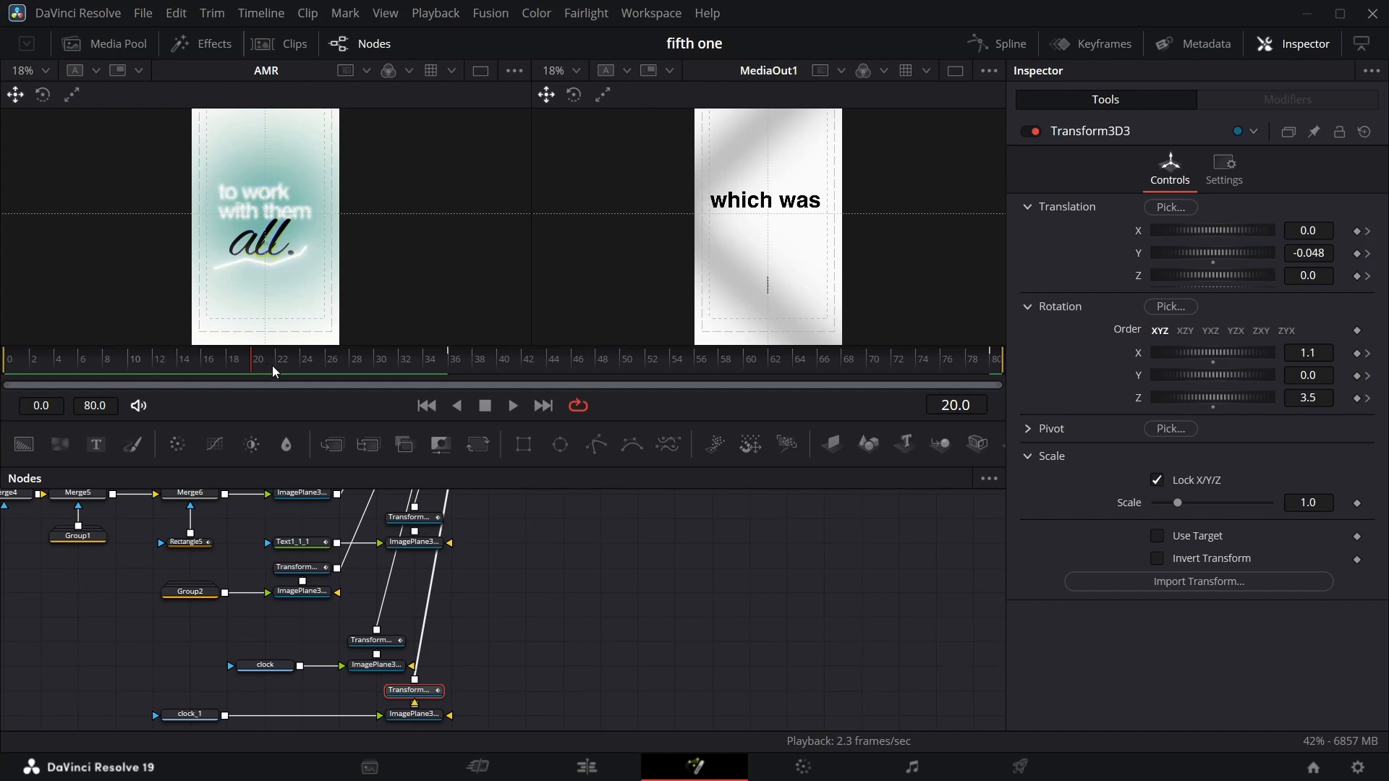
drag(273, 367, 361, 364)
scroll(421, 510, up, 8)
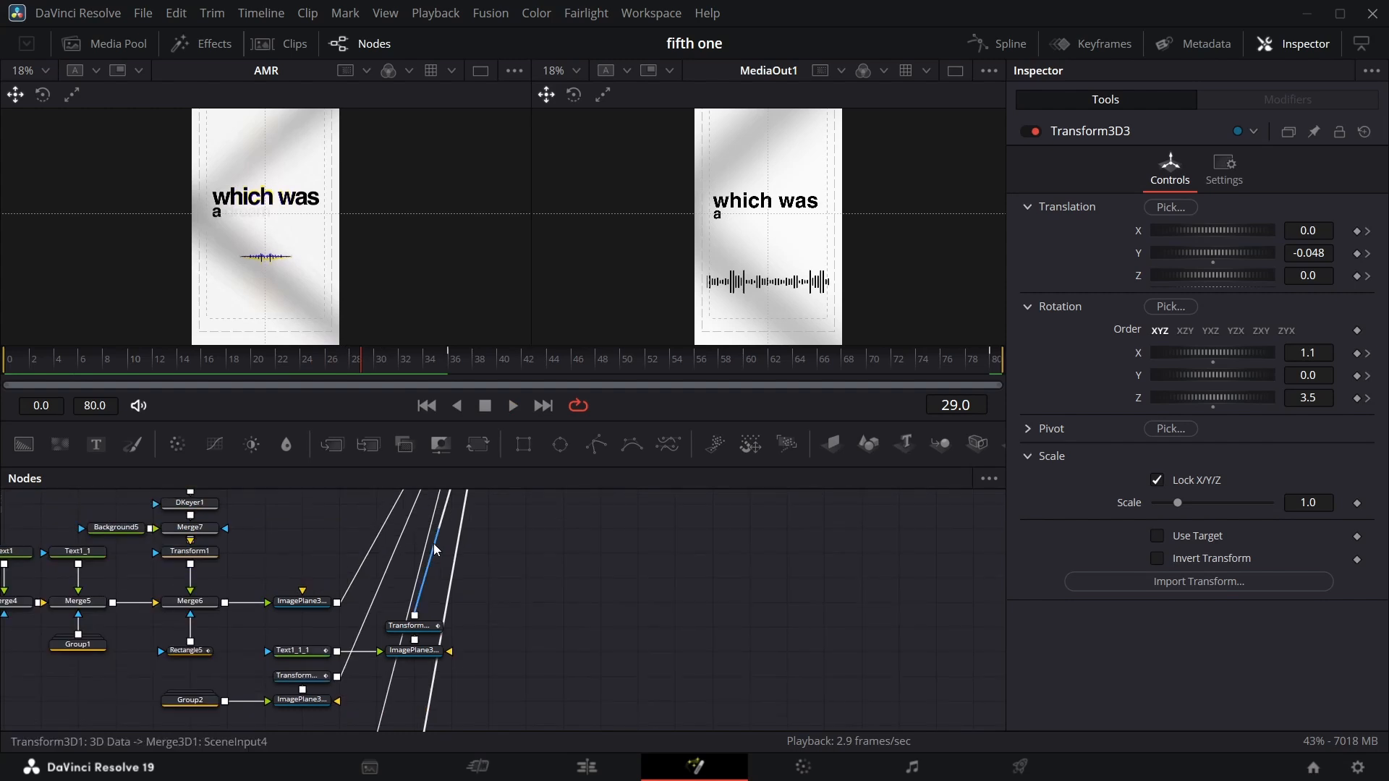
scroll(327, 552, left, 5)
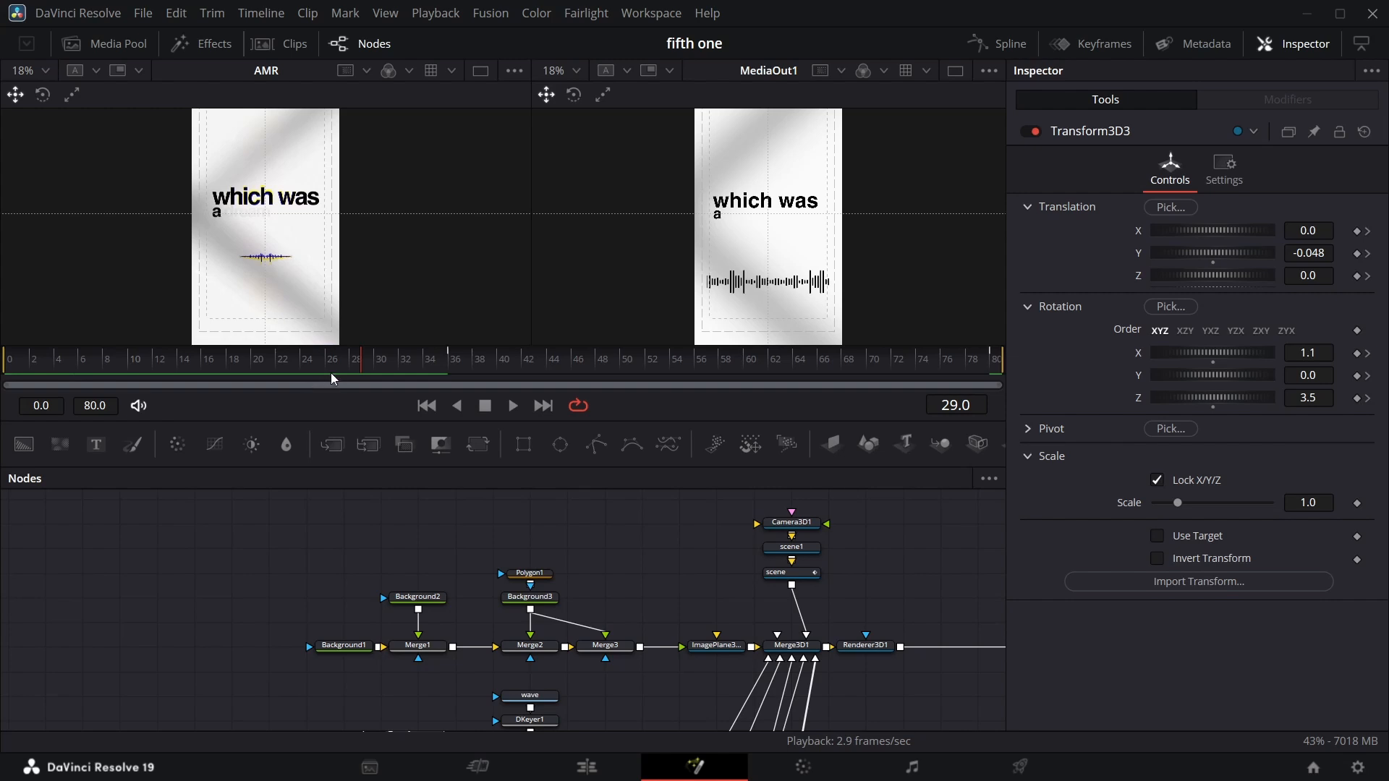
drag(356, 369, 310, 356)
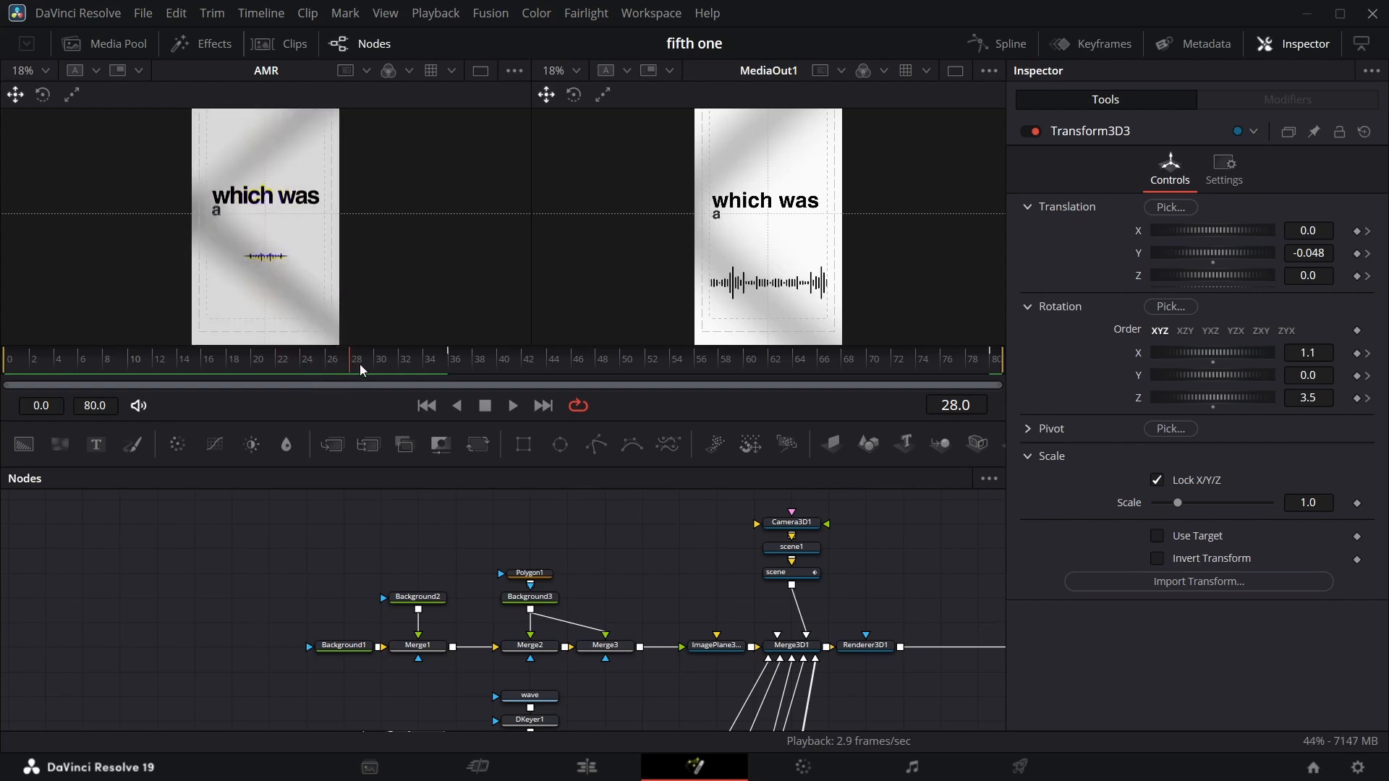
Add a Transform 3D node in front of the waveform's ImagePlane3D2.
scroll(434, 549, down, 3)
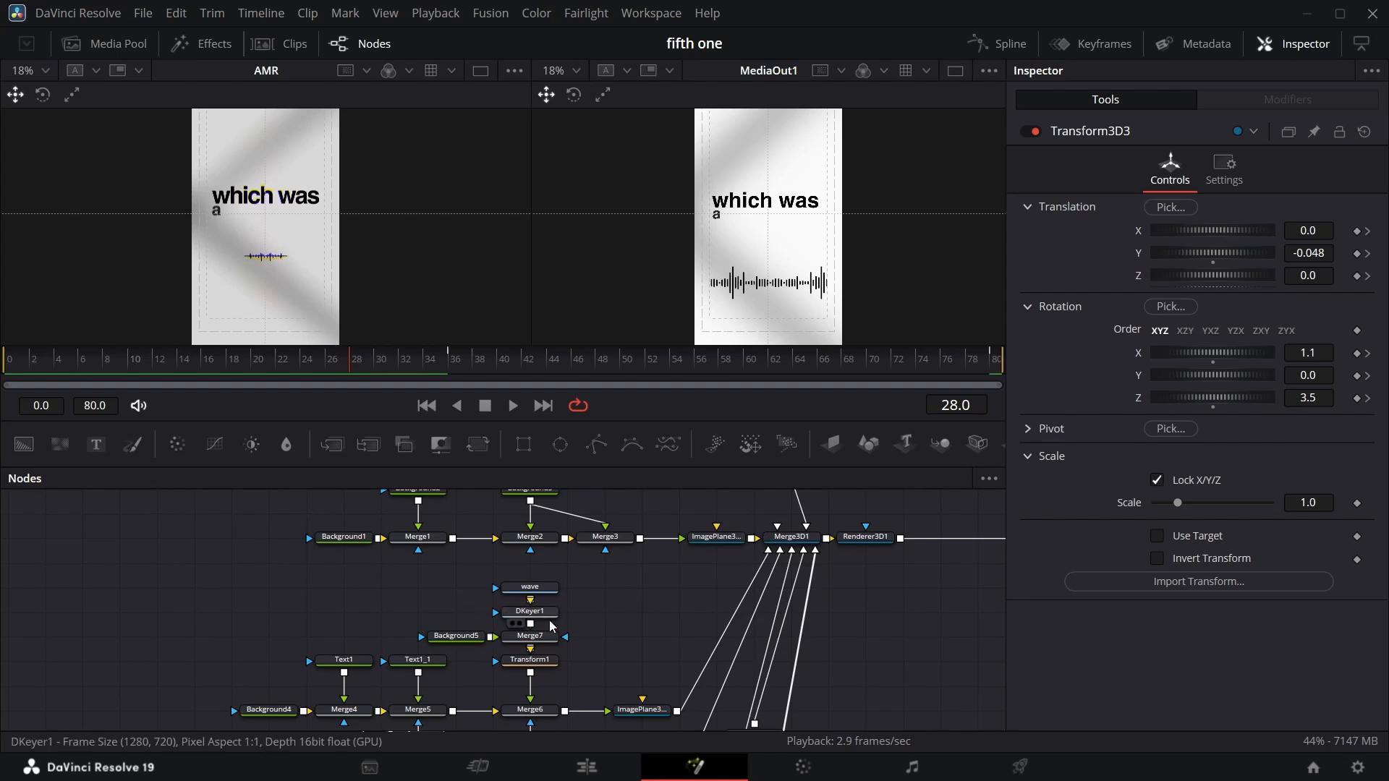
scroll(543, 619, right, 5)
scroll(463, 700, down, 2)
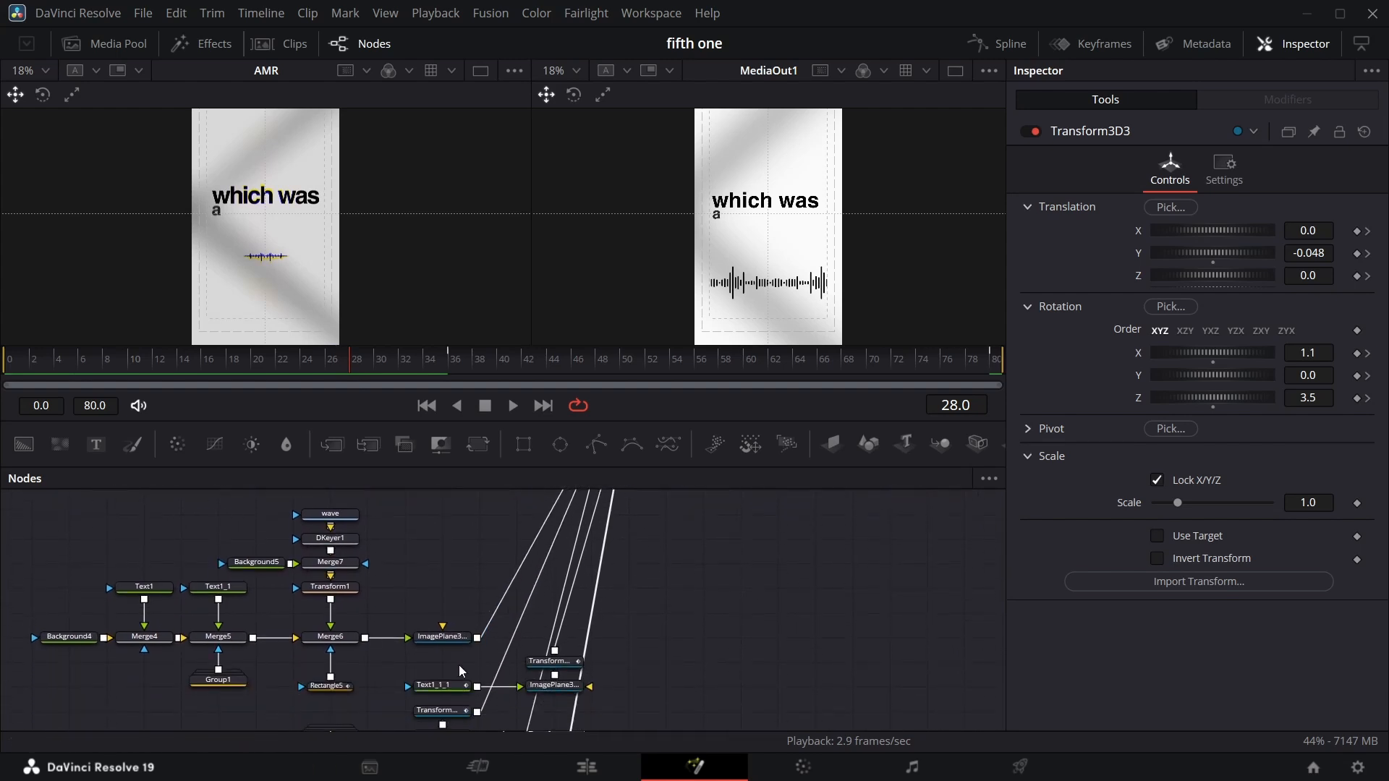
click(460, 638)
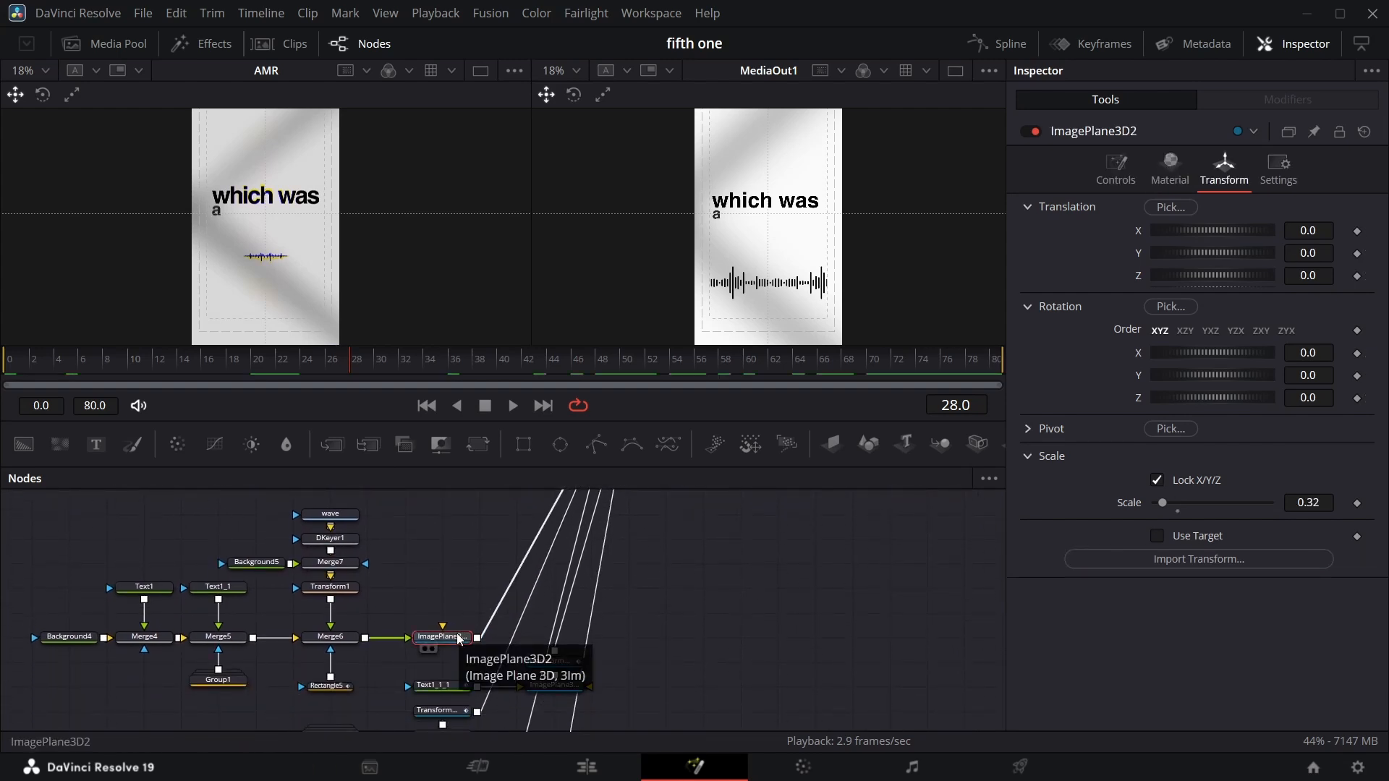
key(shift+space)
text(tr)
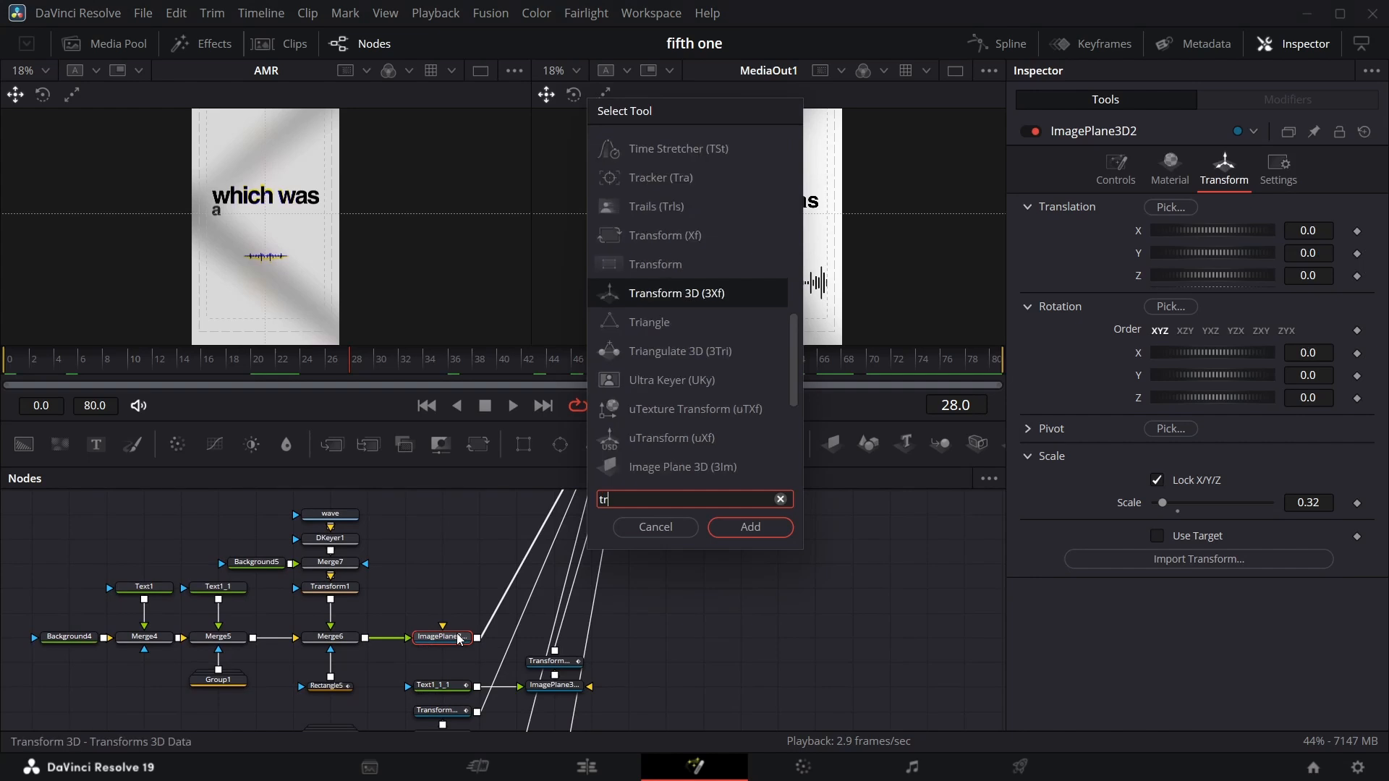
key(Return)
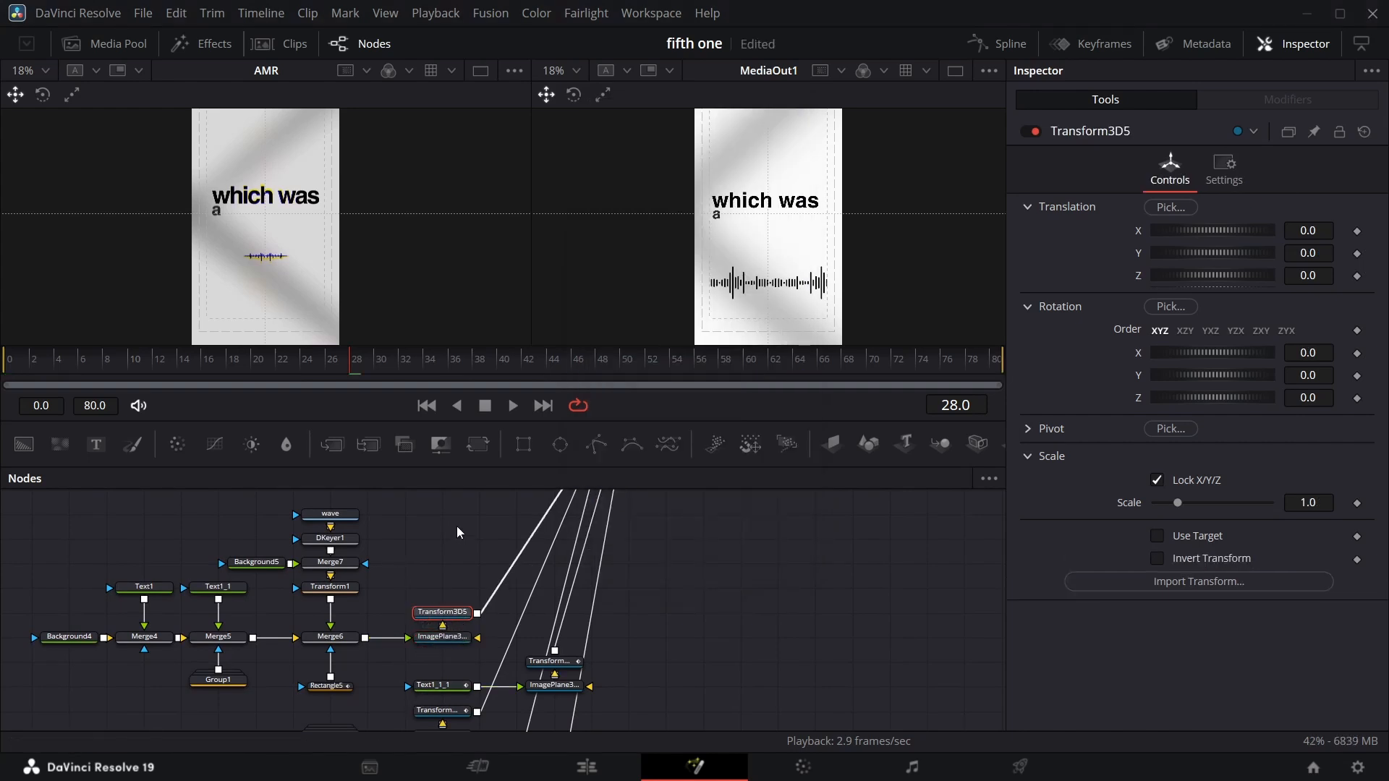
Keyframe Transform3D5's Y translation at 0 on frame 30 and about 0.057 on frame 23.
drag(351, 374, 282, 372)
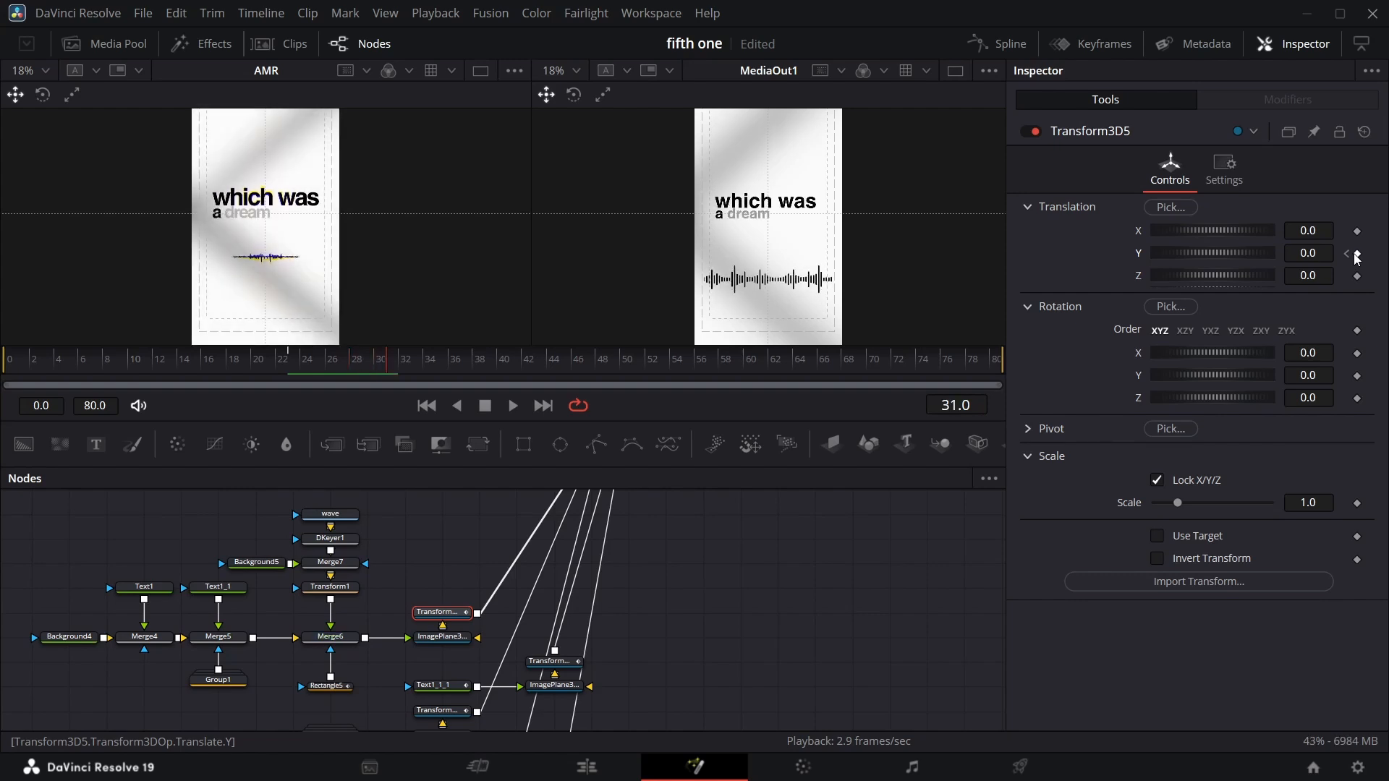
key(Left)
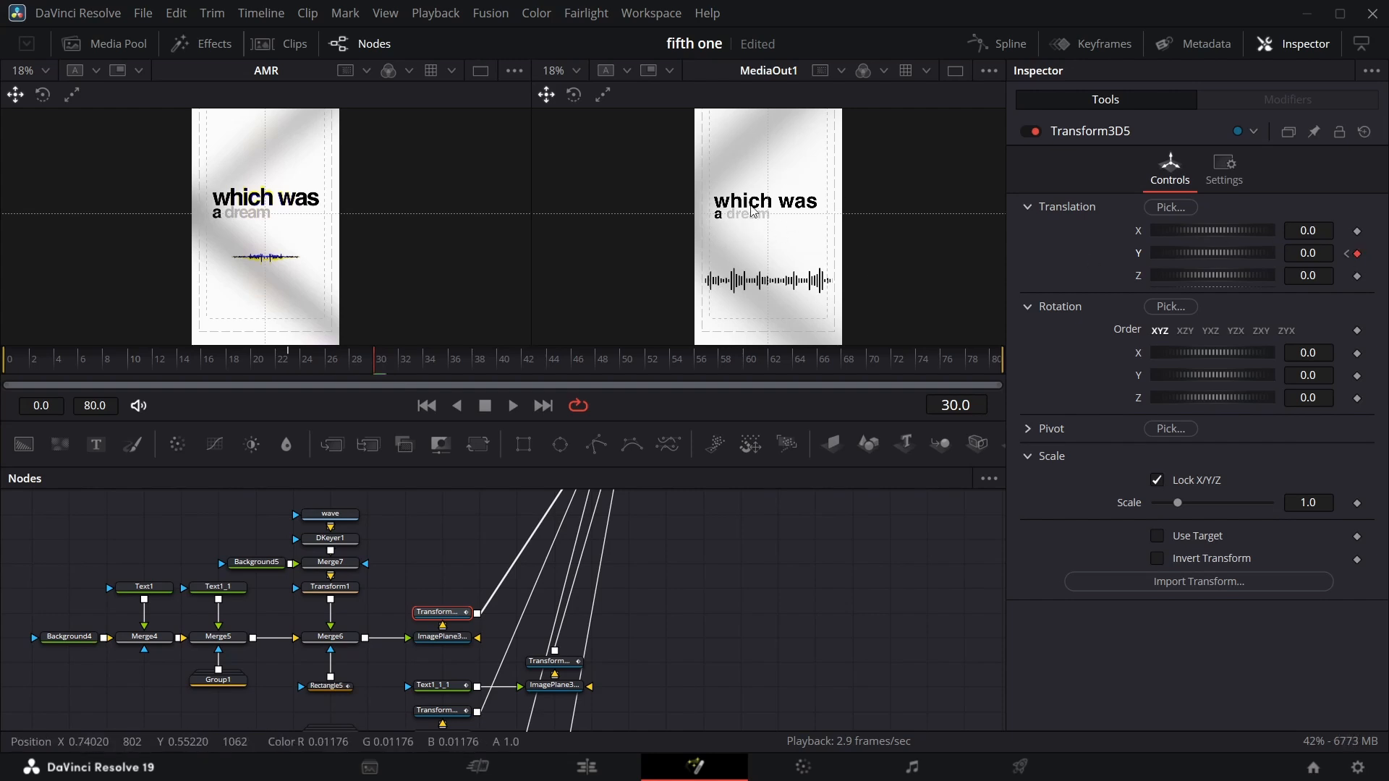
click(1347, 253)
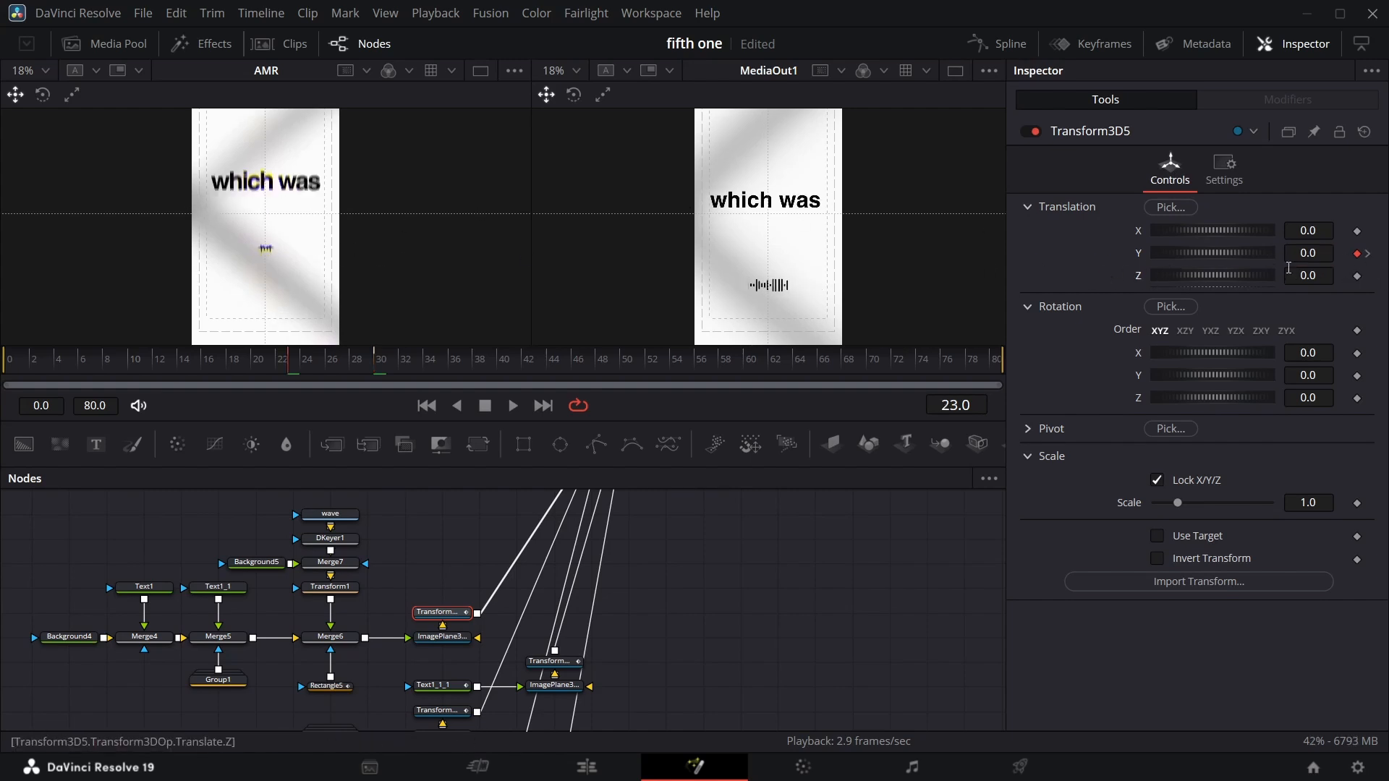
drag(1213, 253, 1252, 253)
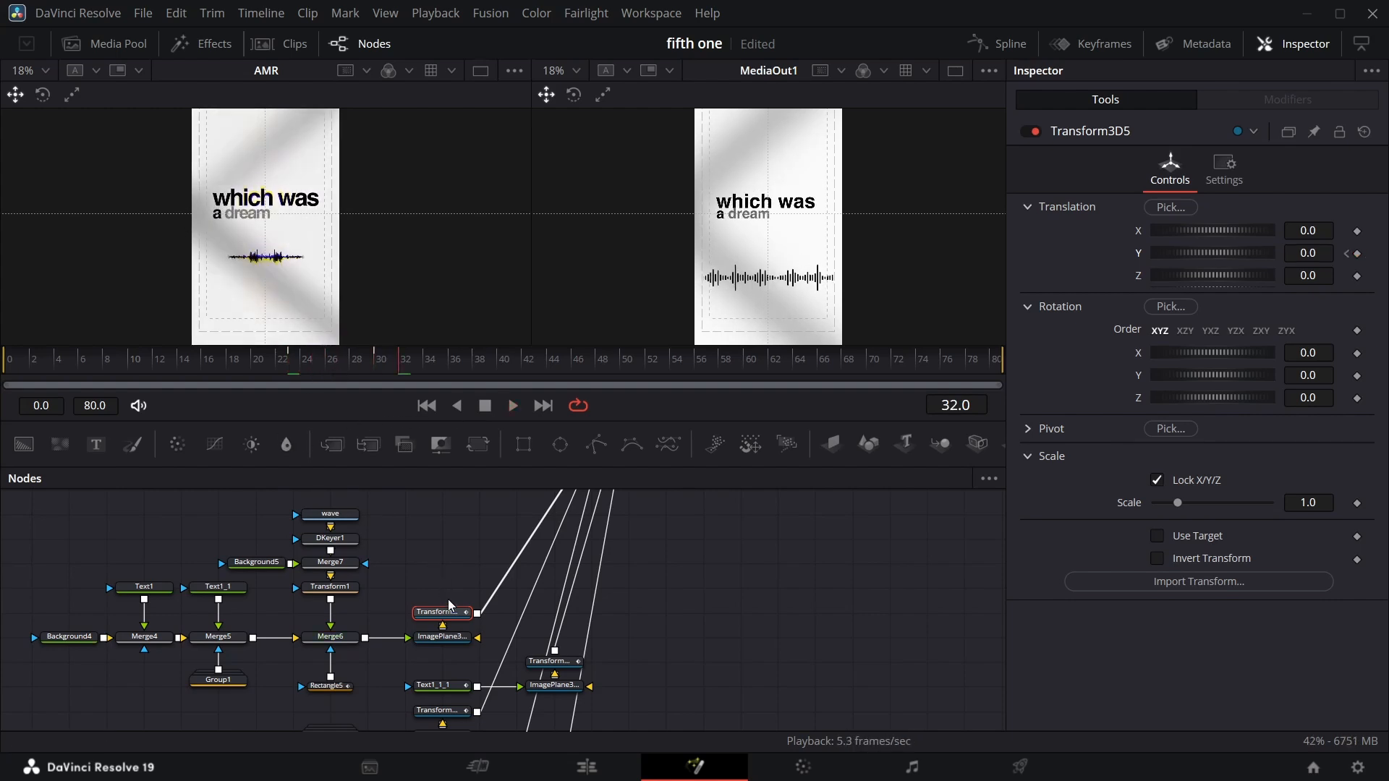
Smooth the Y offset keyframes into an eased curve in the spline editor.
click(1002, 43)
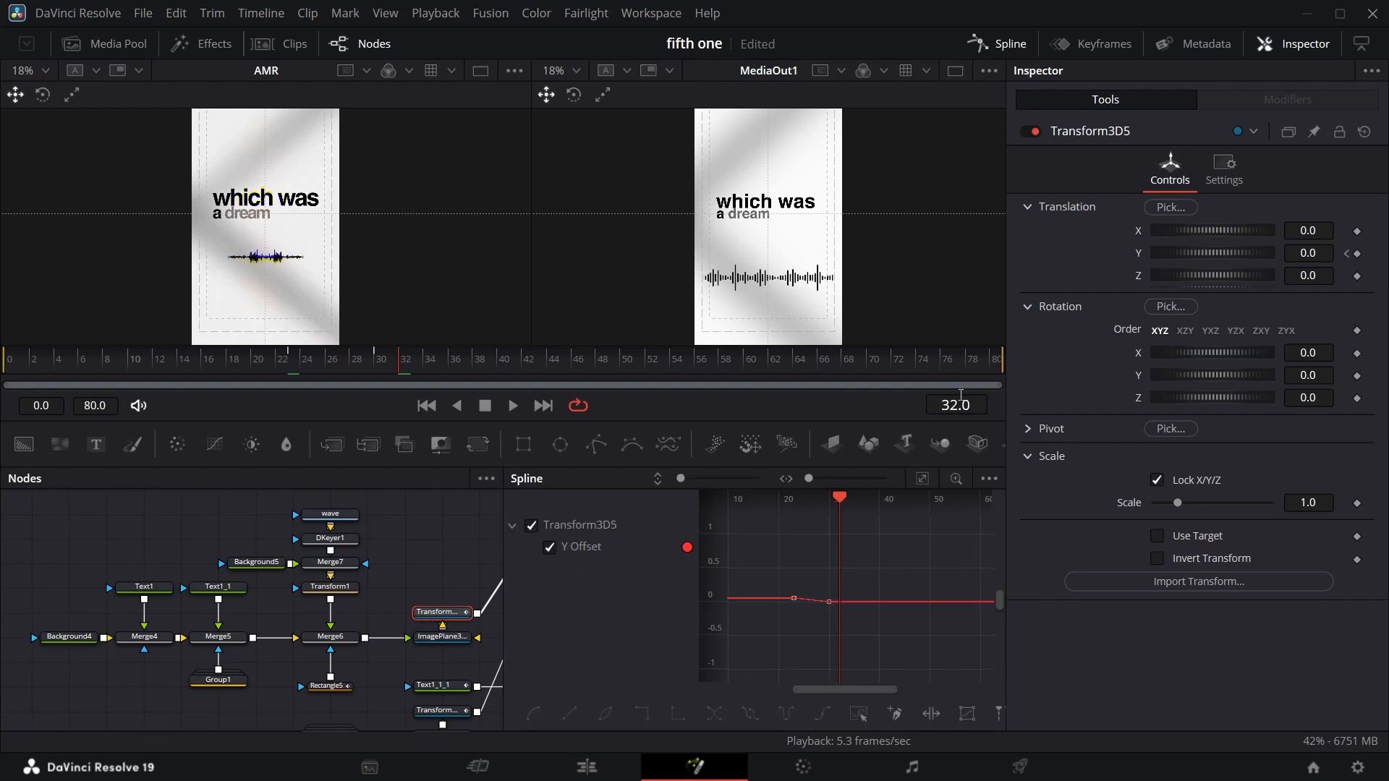
click(922, 483)
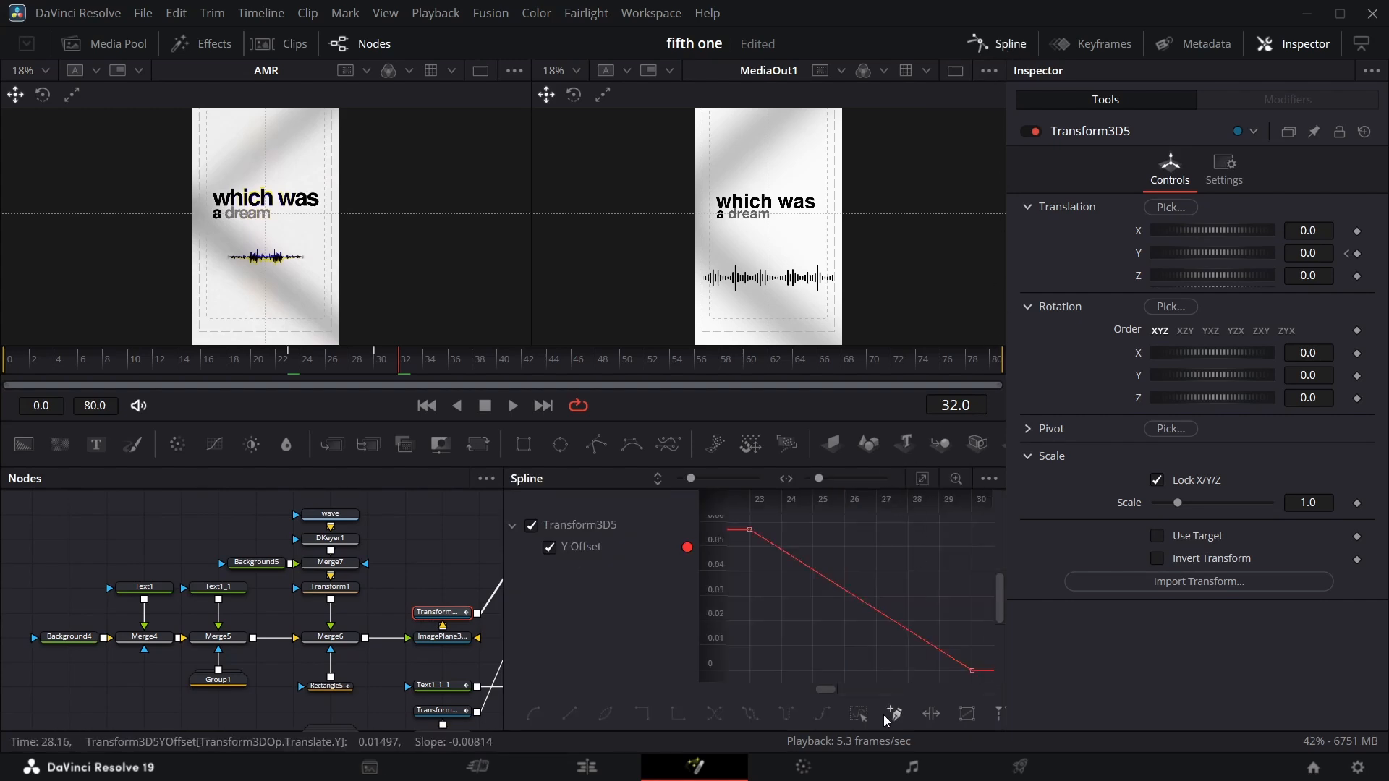
click(863, 716)
key(f)
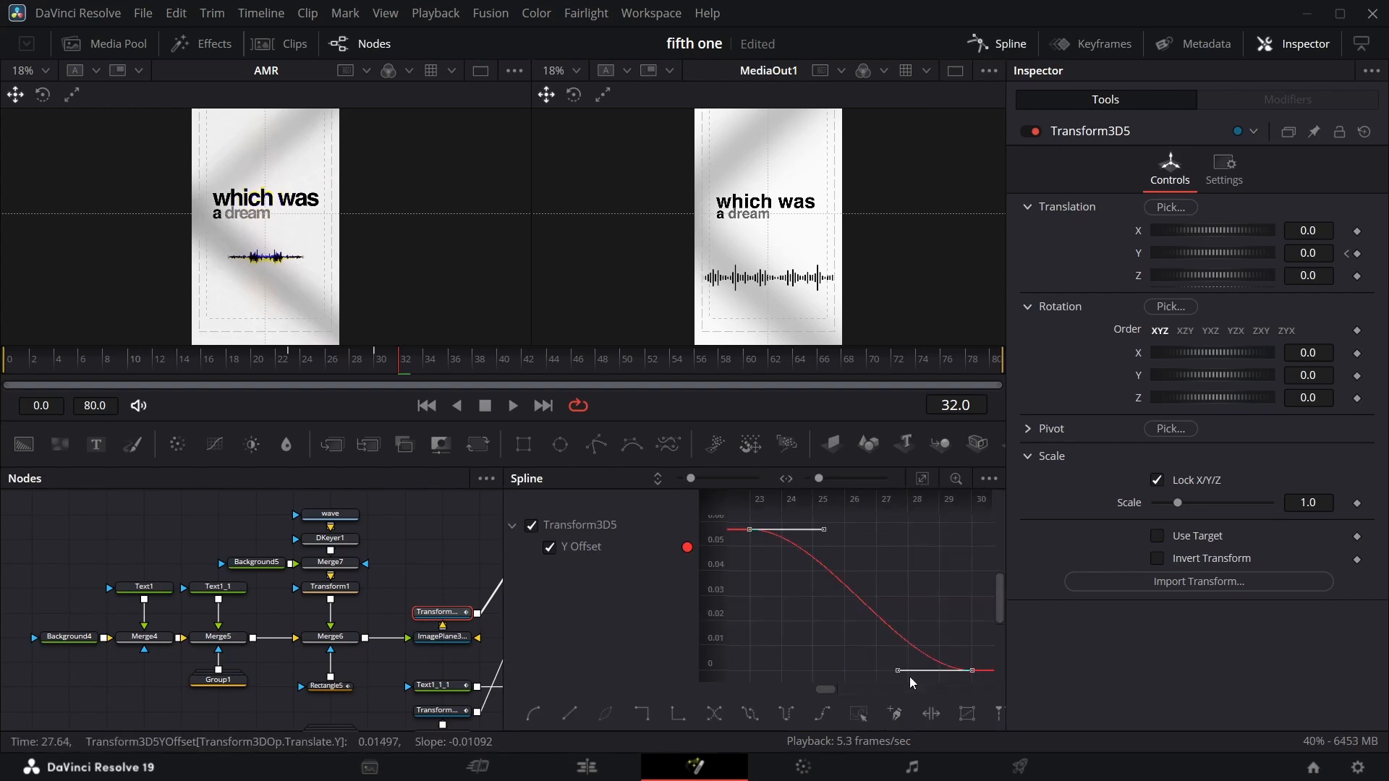
drag(895, 679, 825, 669)
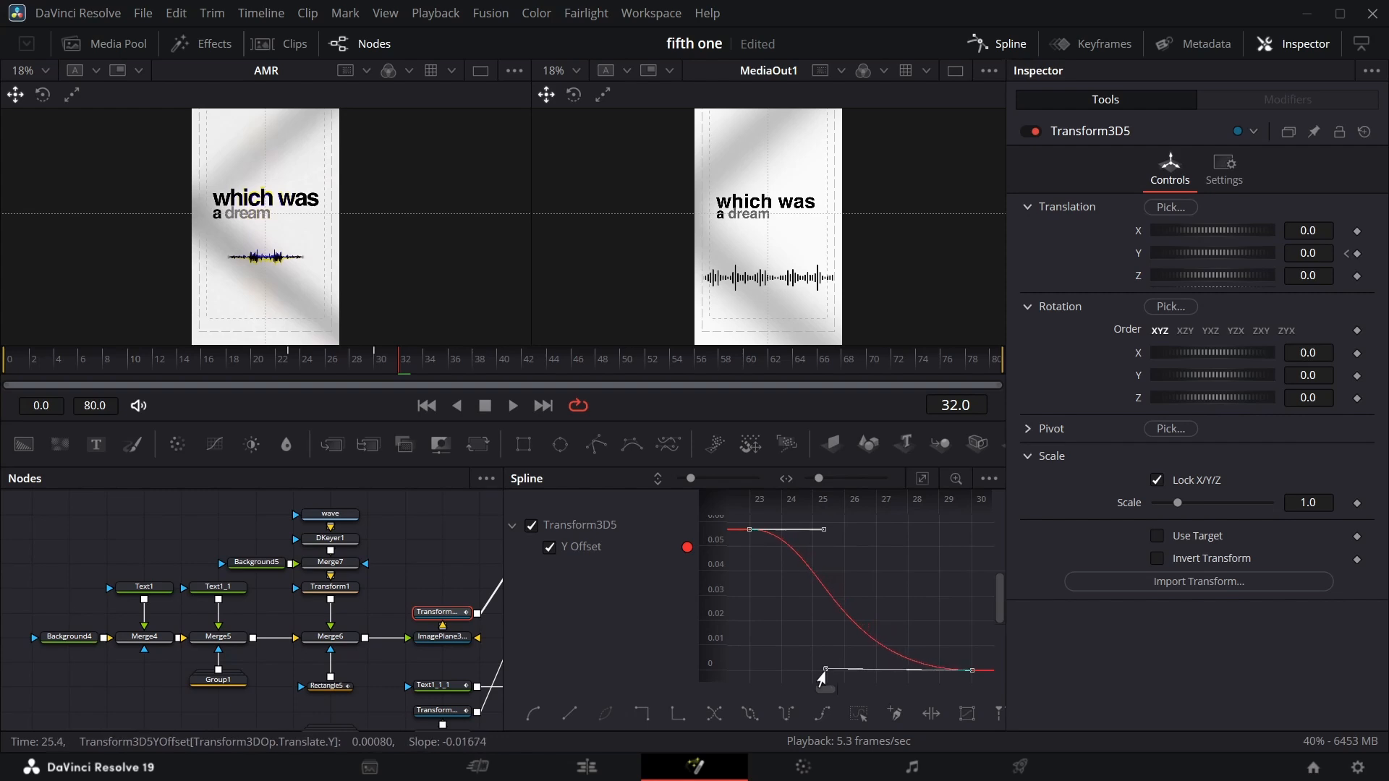
click(989, 44)
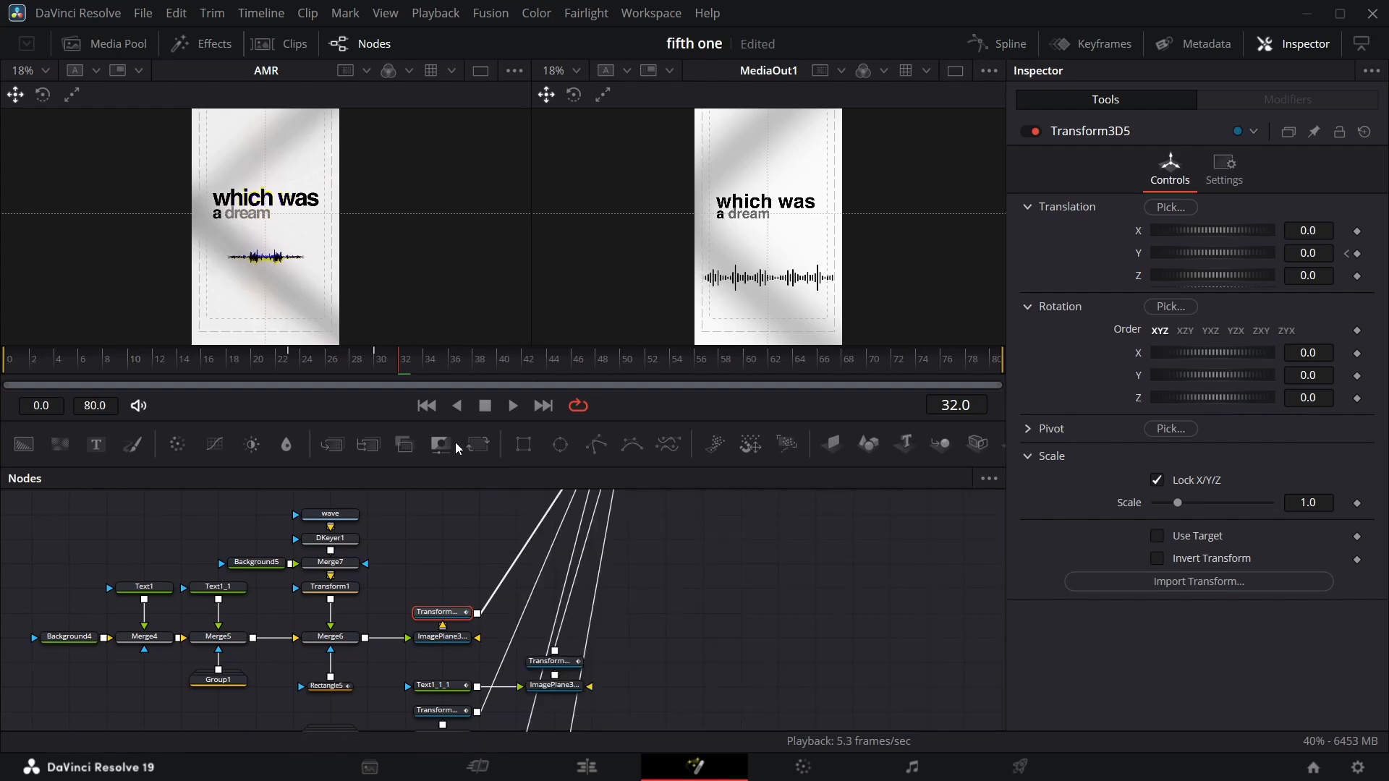
Split the Fusion Composition clip at frame 23 and open the first part in the Fusion page.
drag(402, 372, 292, 368)
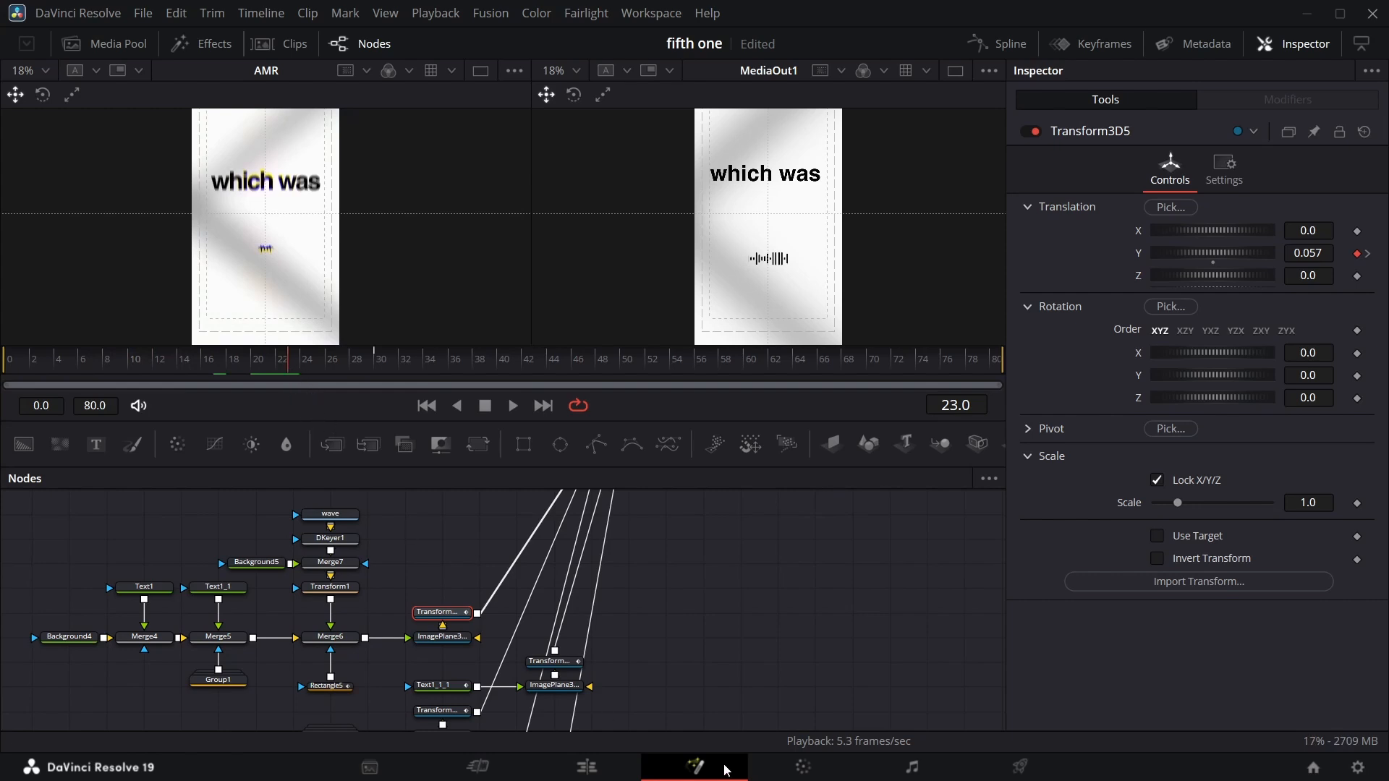
click(613, 766)
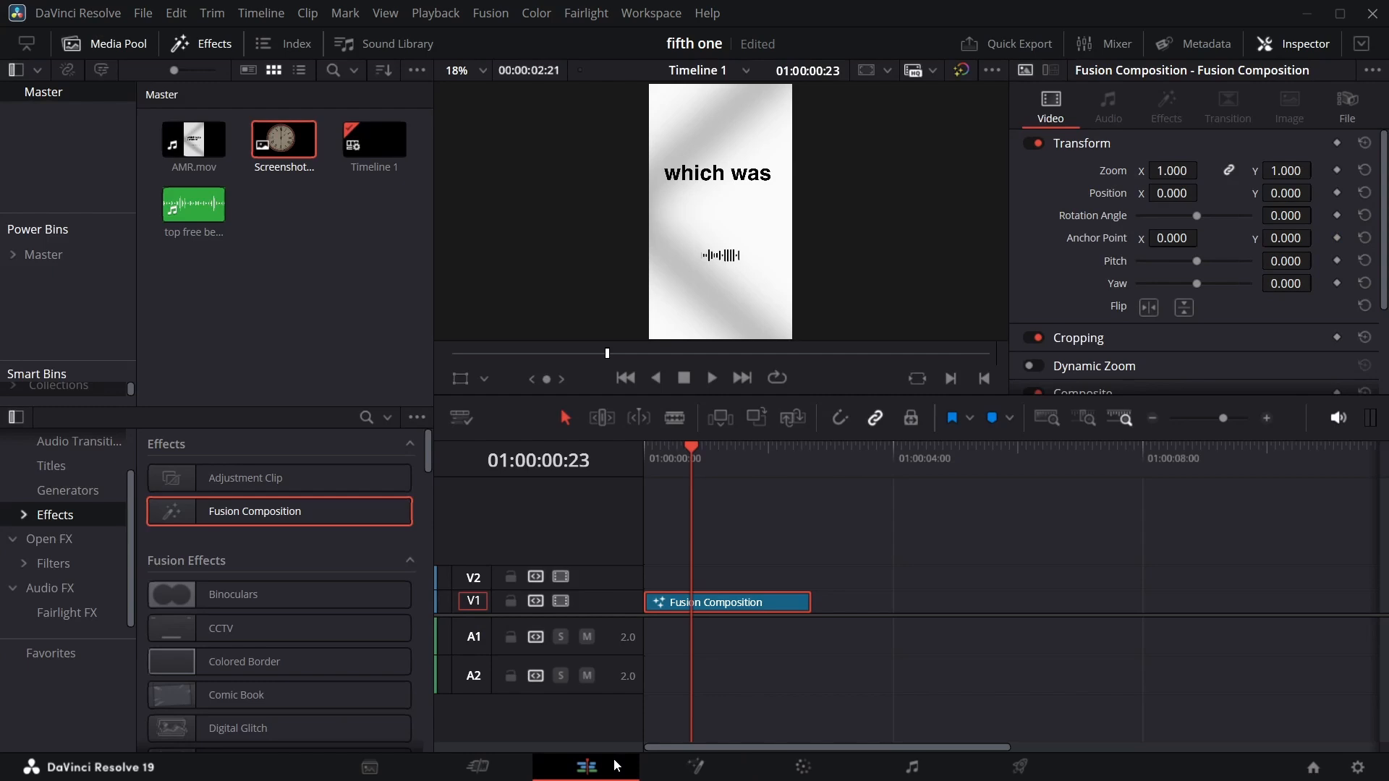
key(ctrl+b)
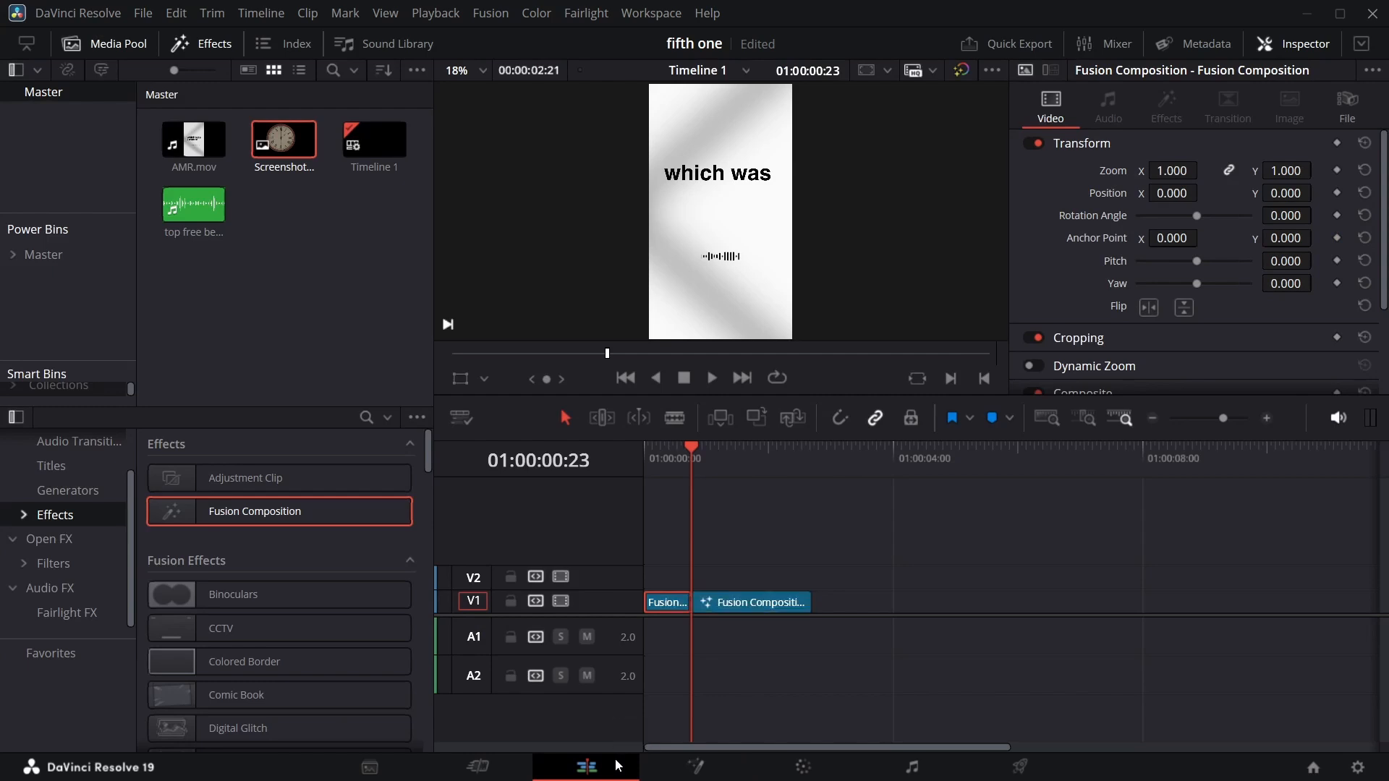
right_click(670, 607)
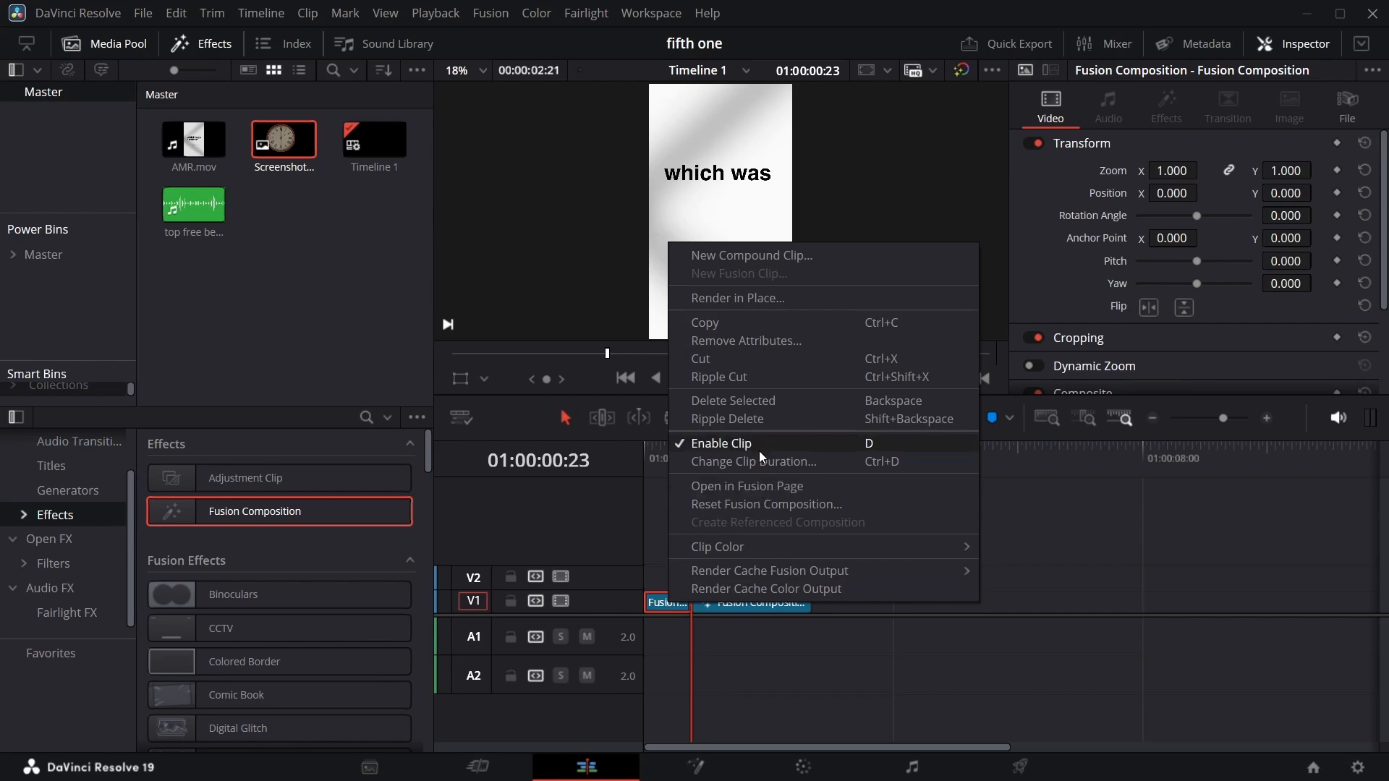
click(756, 485)
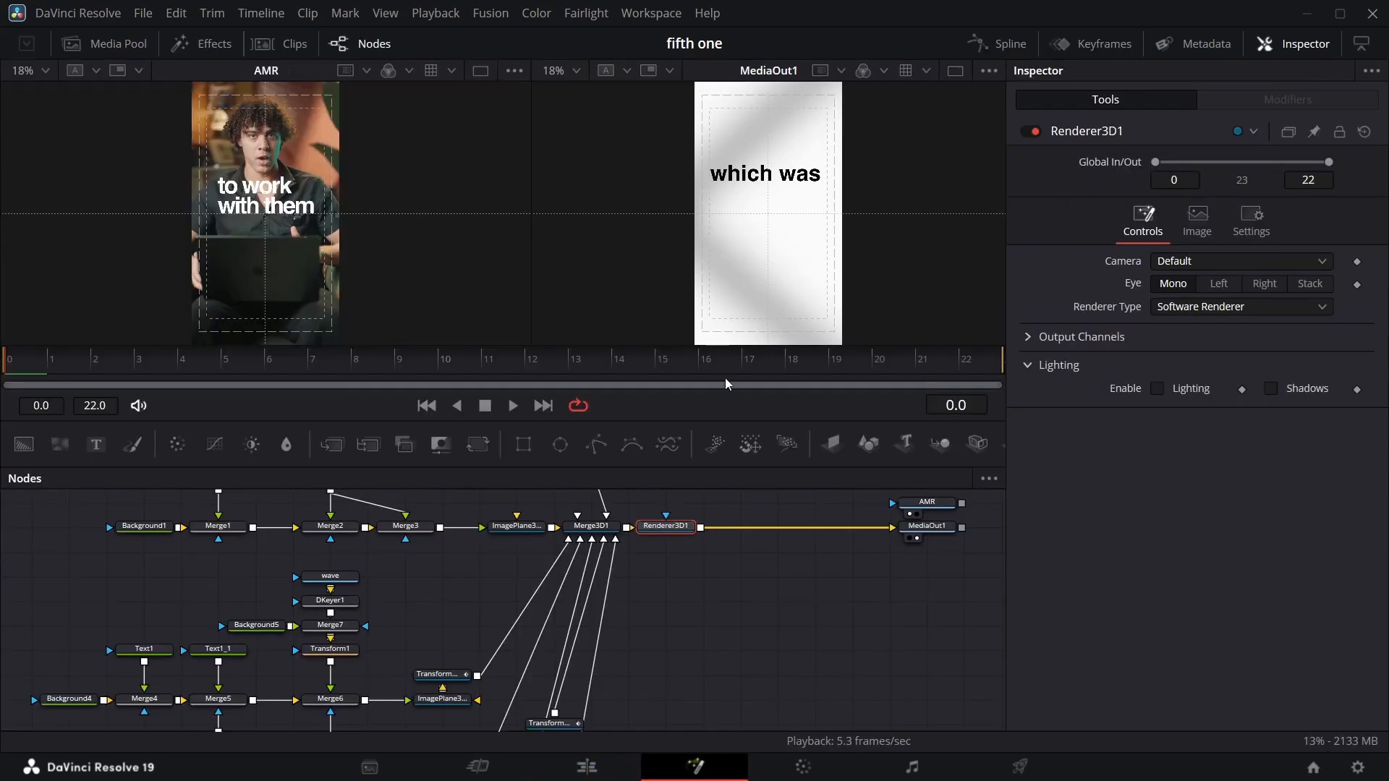
Delete the Text1, Text1_1, Merge4, Merge5 and Background4 nodes from this composition.
scroll(546, 575, down, 2)
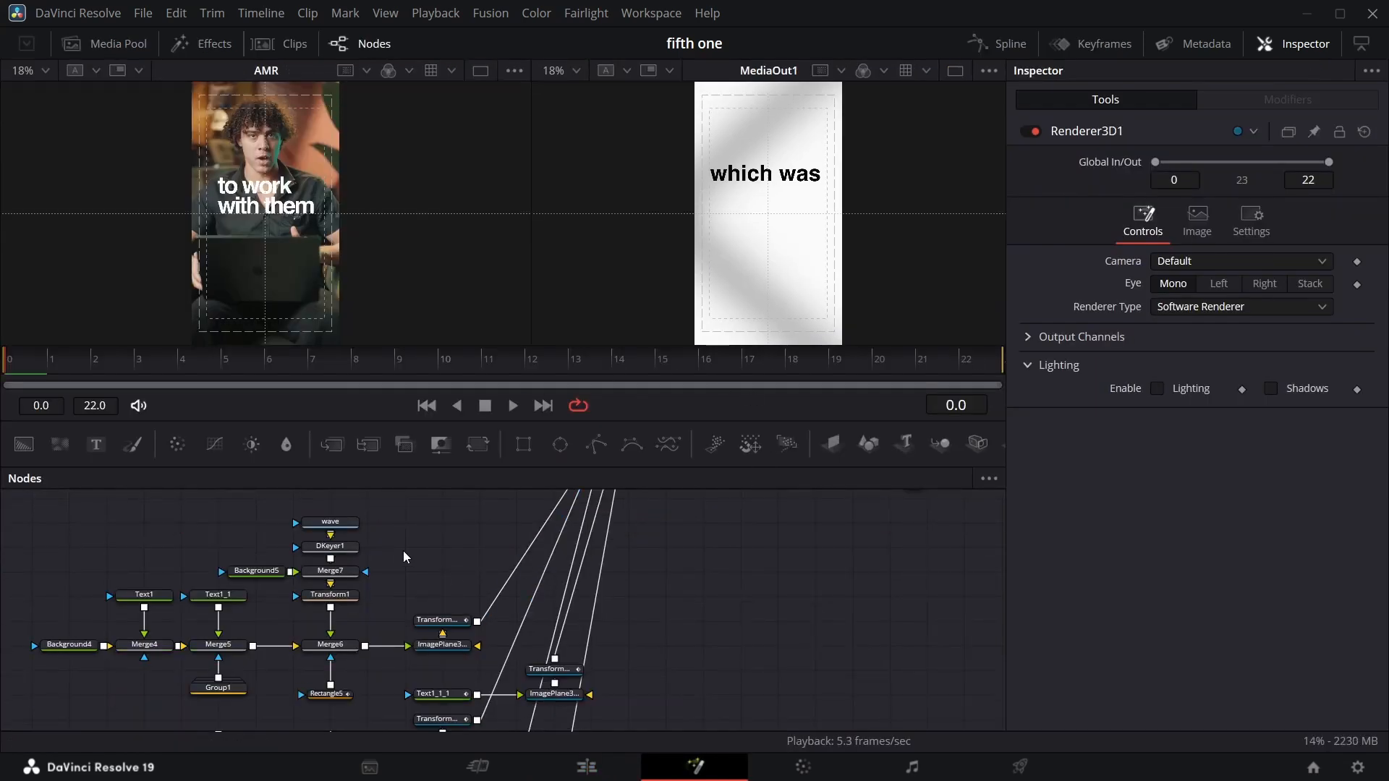
scroll(404, 554, up, 2)
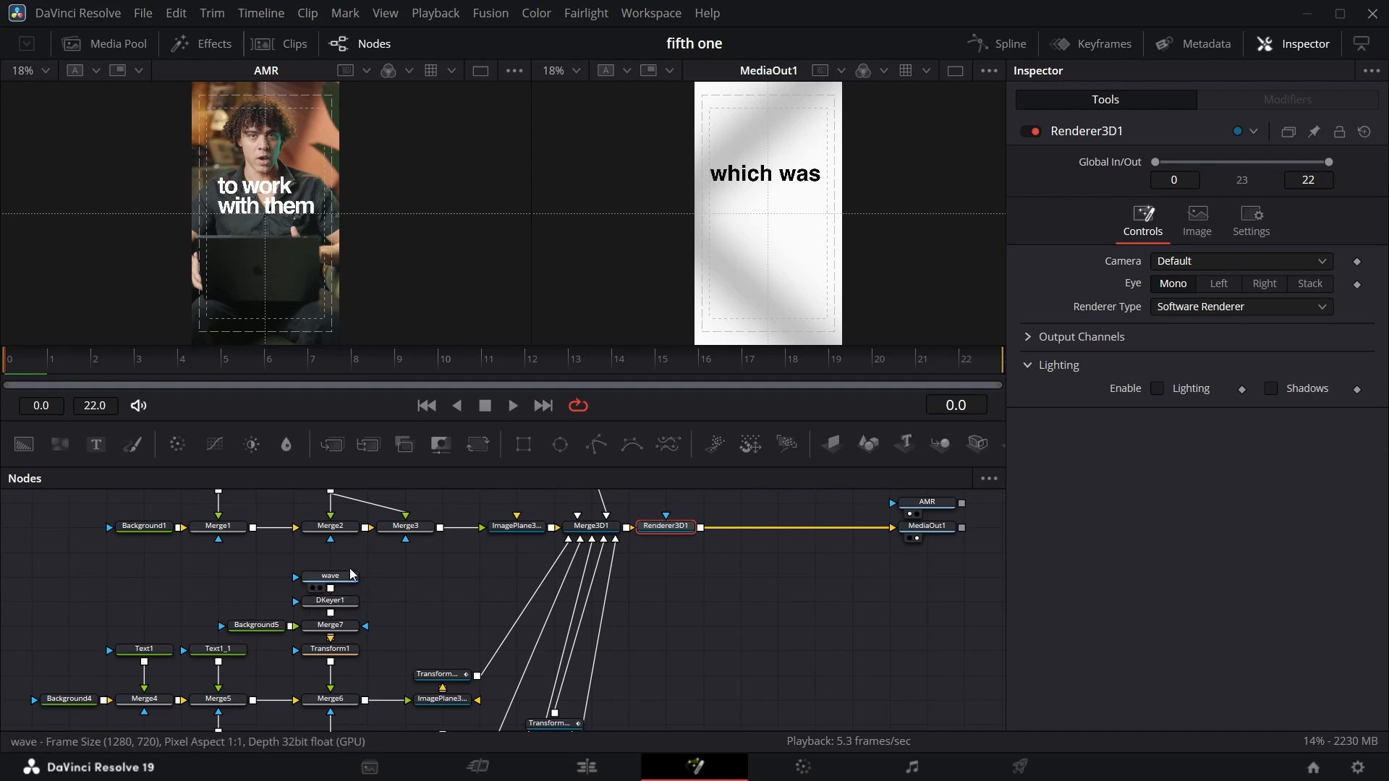
drag(91, 589, 195, 713)
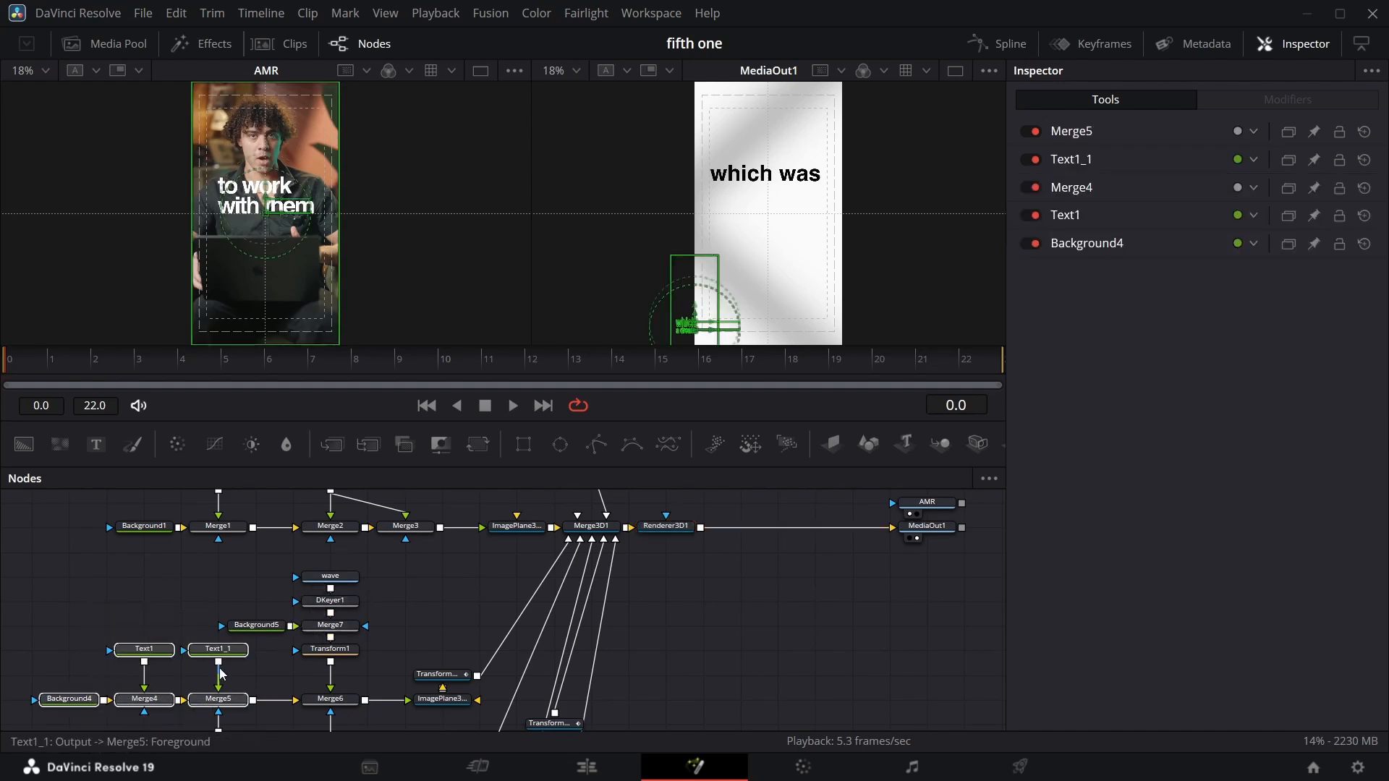
key(Delete)
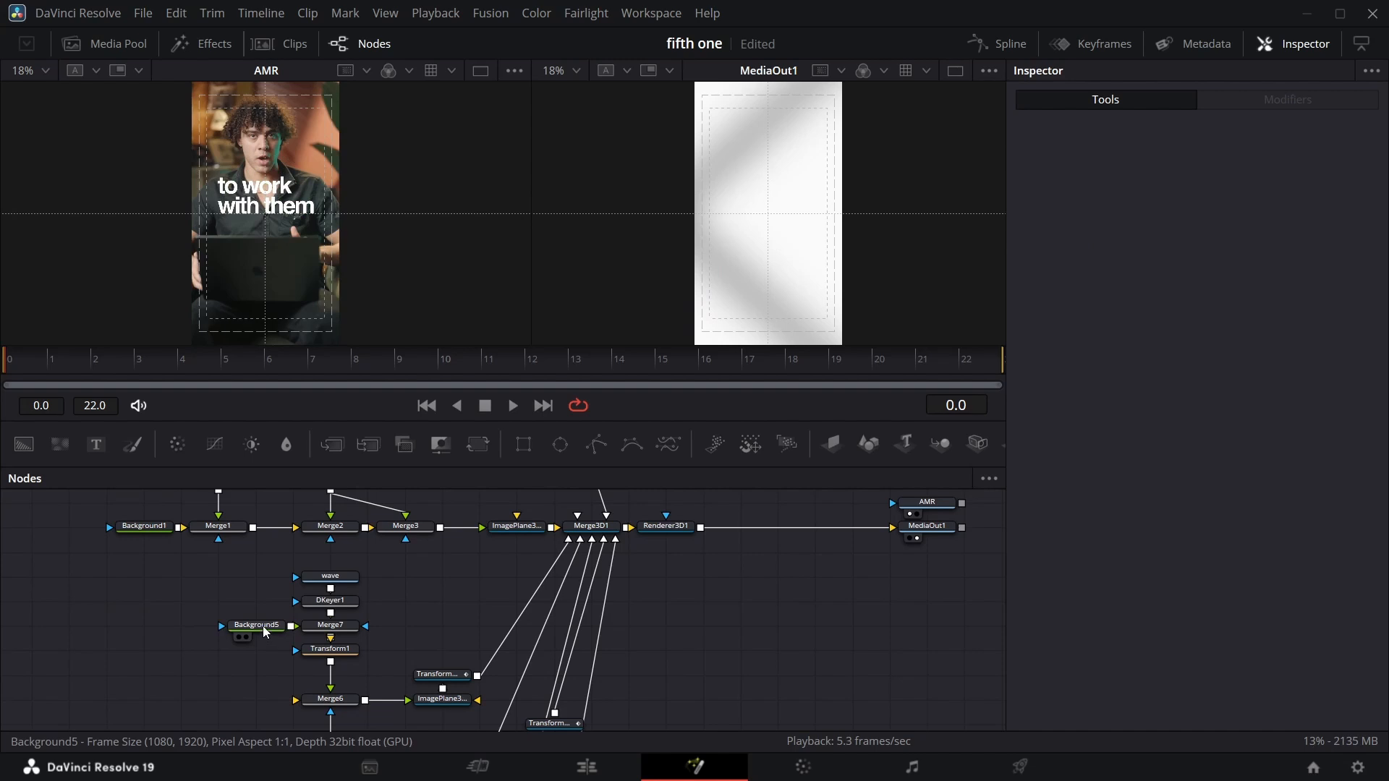
Set Background4's alpha to 0 and connect it as Merge6's background.
scroll(346, 624, down, 2)
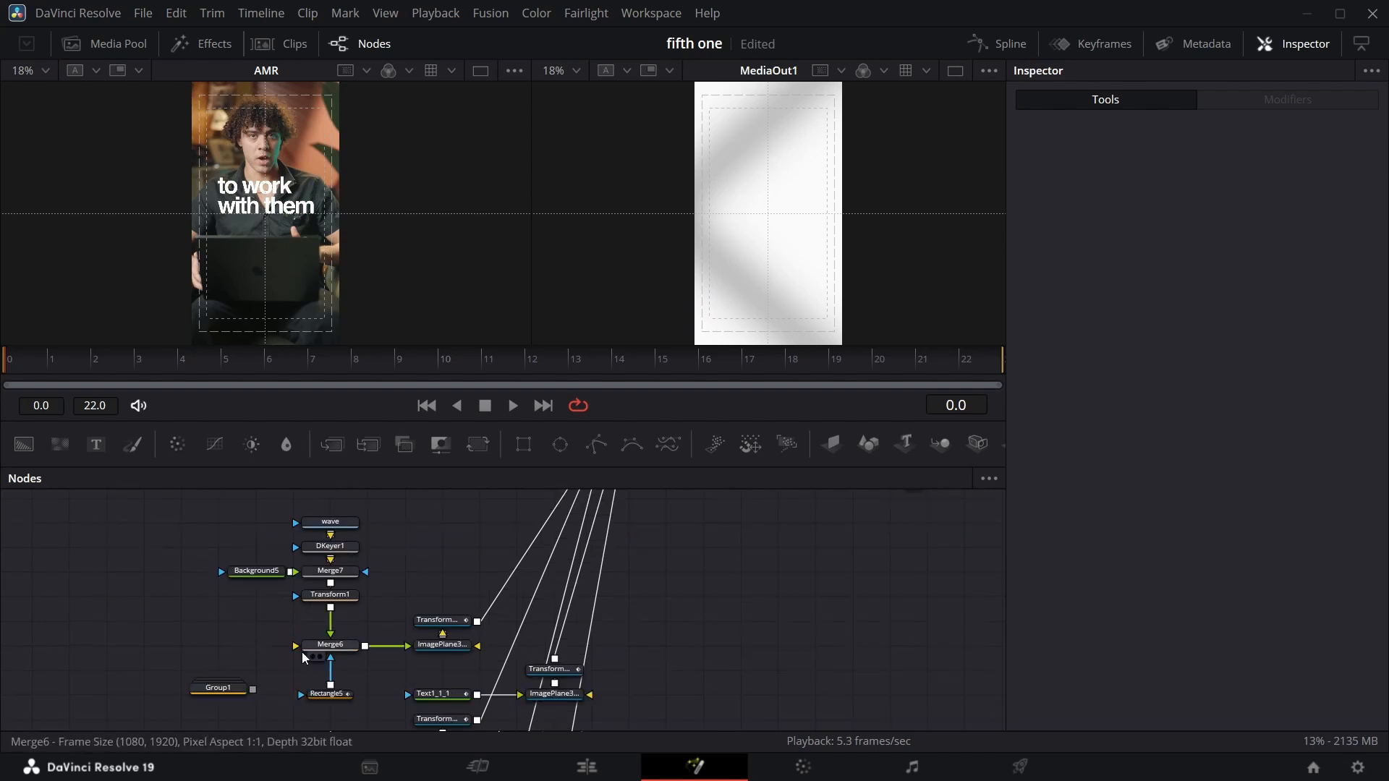
drag(685, 365, 936, 340)
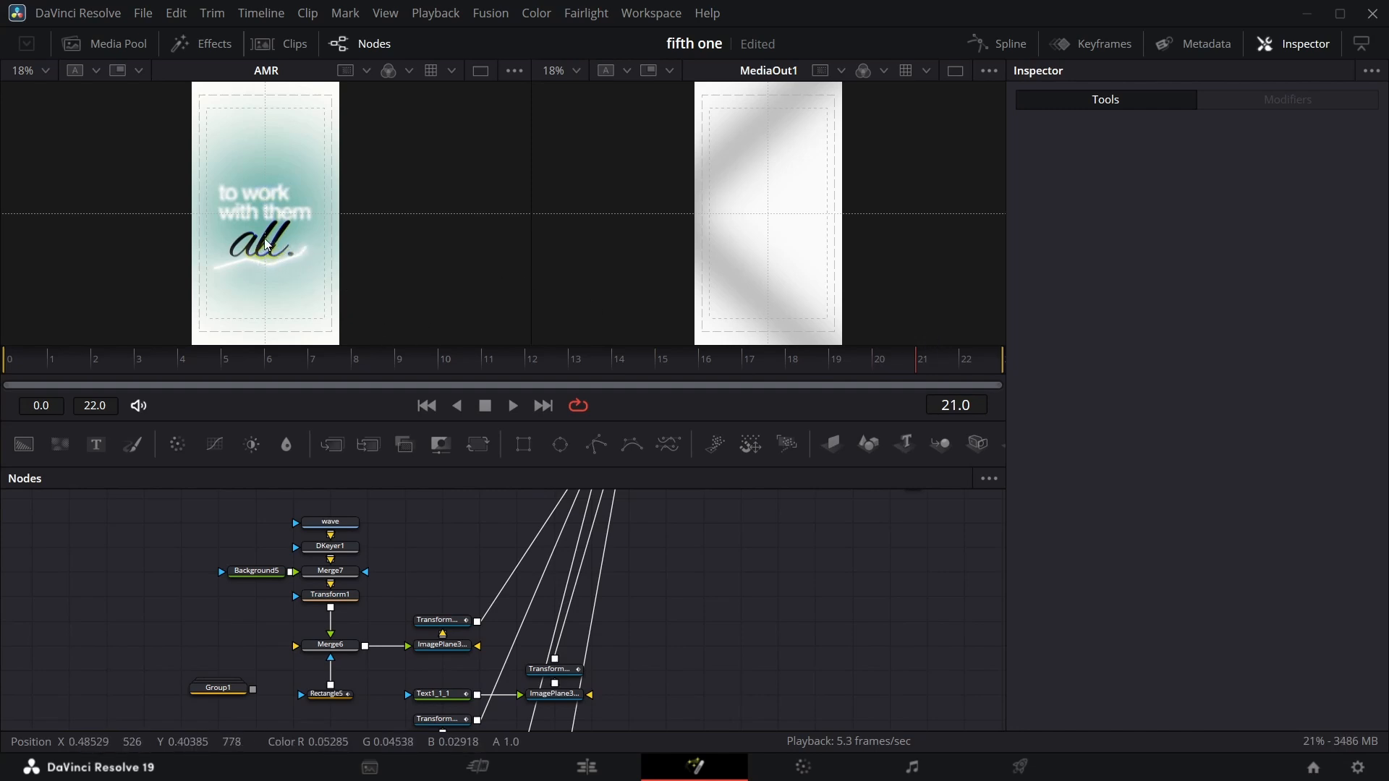
click(964, 366)
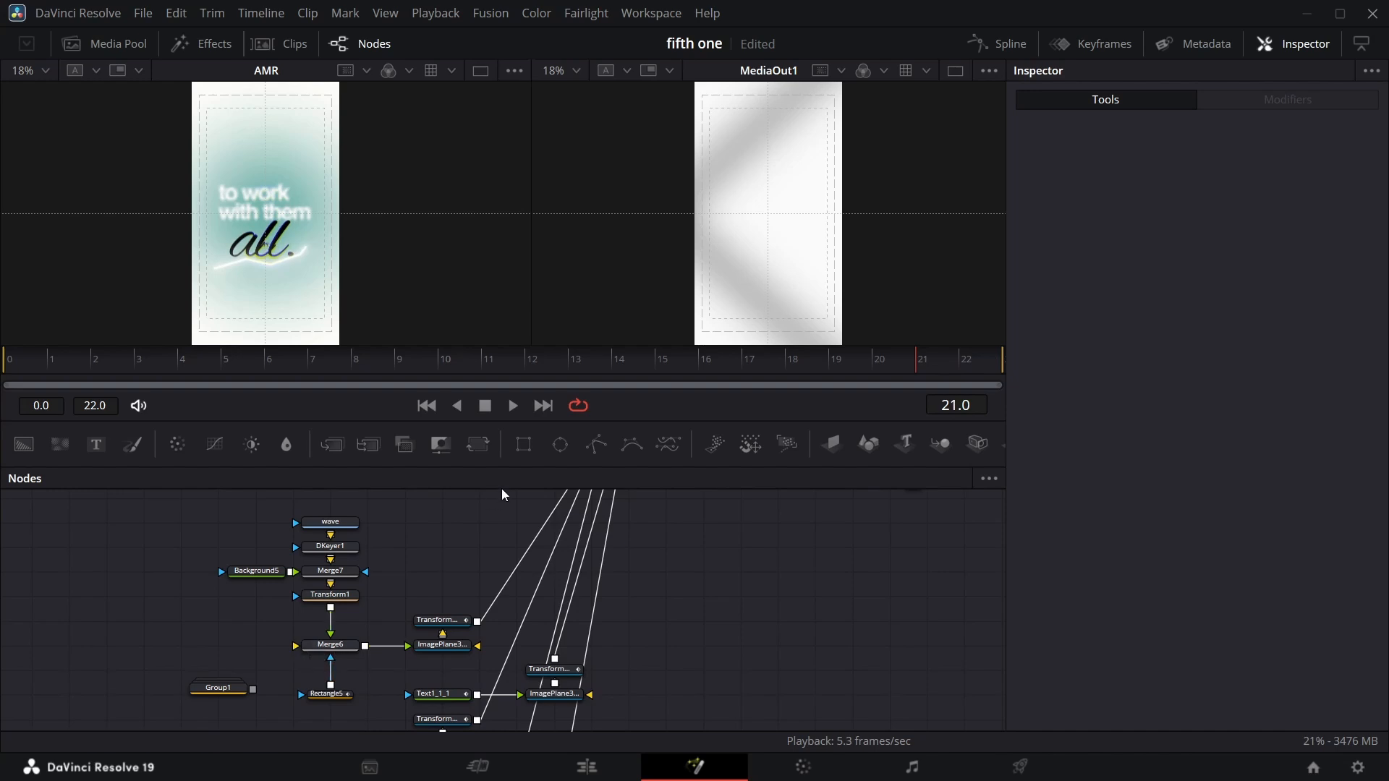
drag(24, 444, 182, 641)
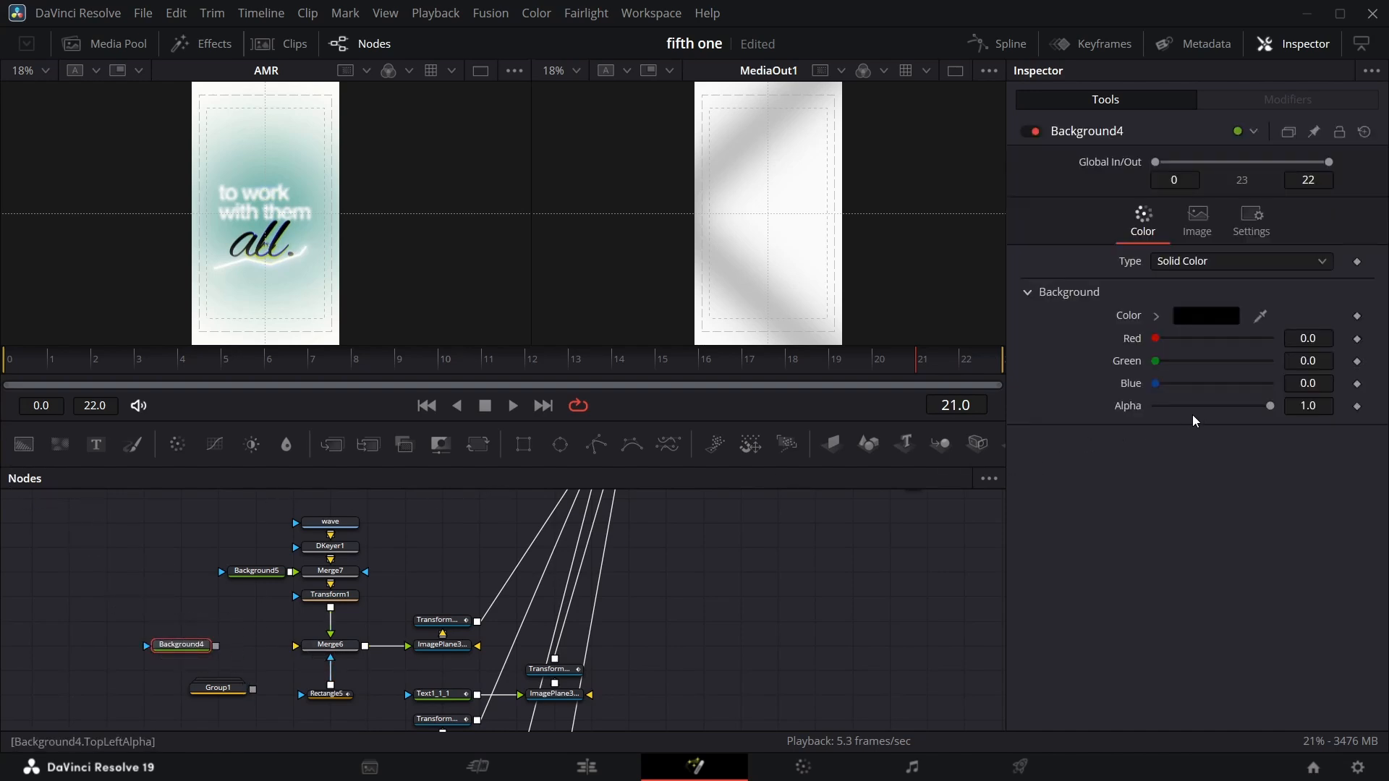
drag(1256, 402, 1150, 406)
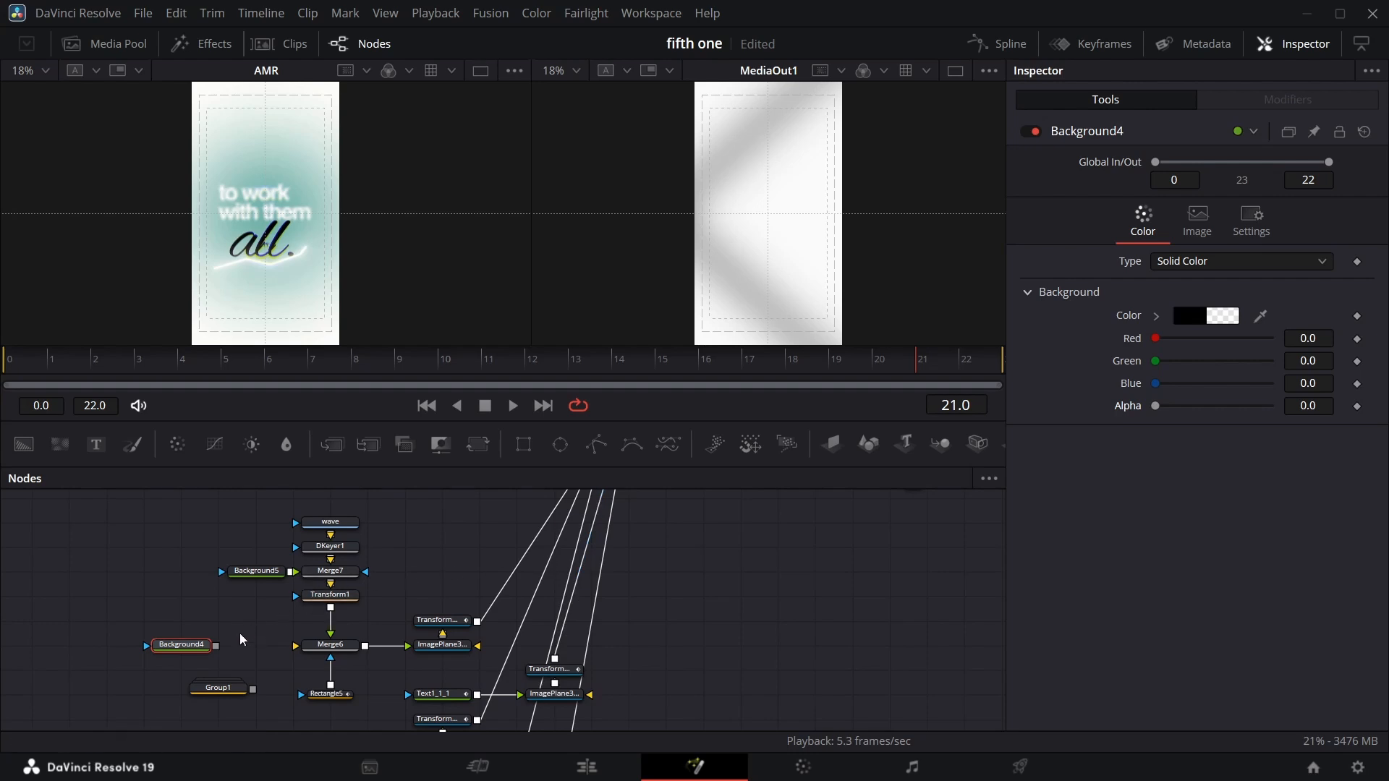
drag(216, 645, 357, 653)
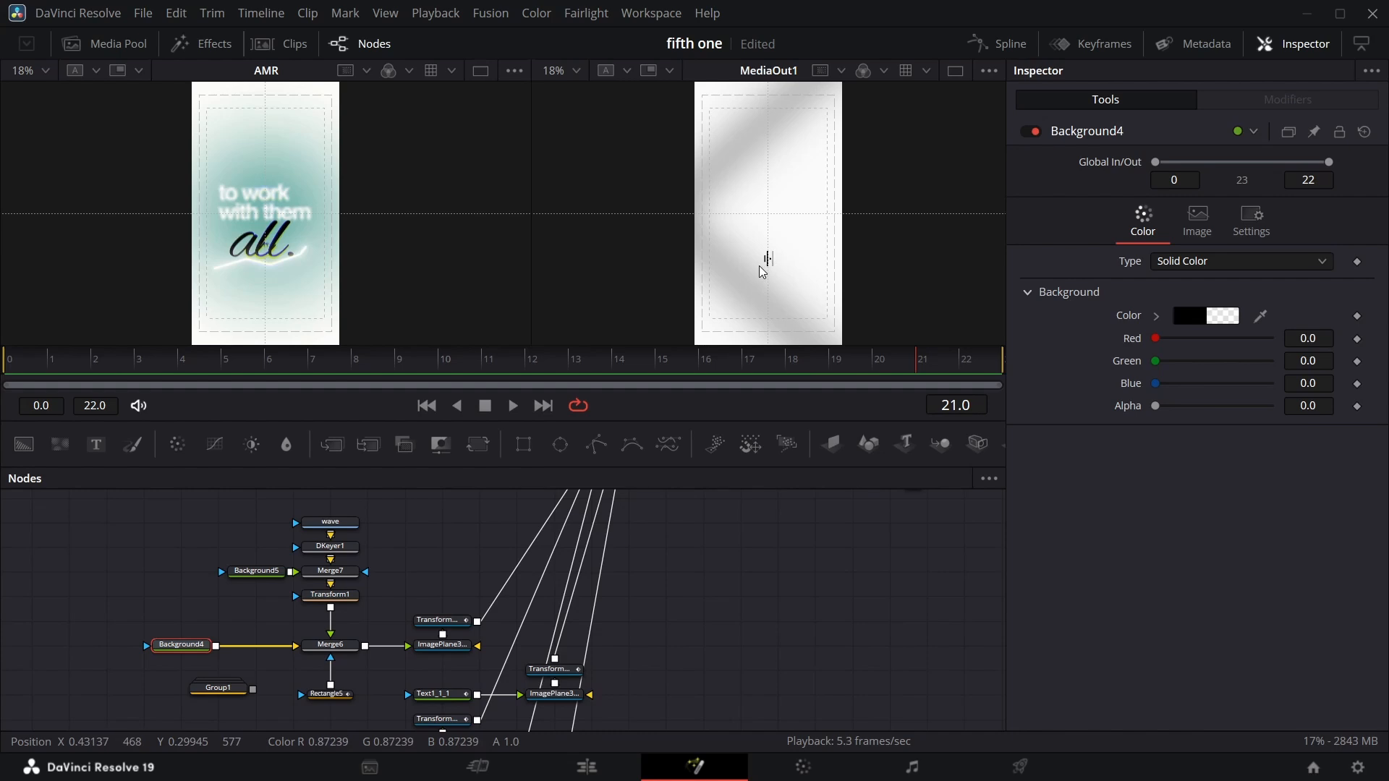
Delete the top text chain from Background1 through ImagePlane3D1.
scroll(254, 573, up, 5)
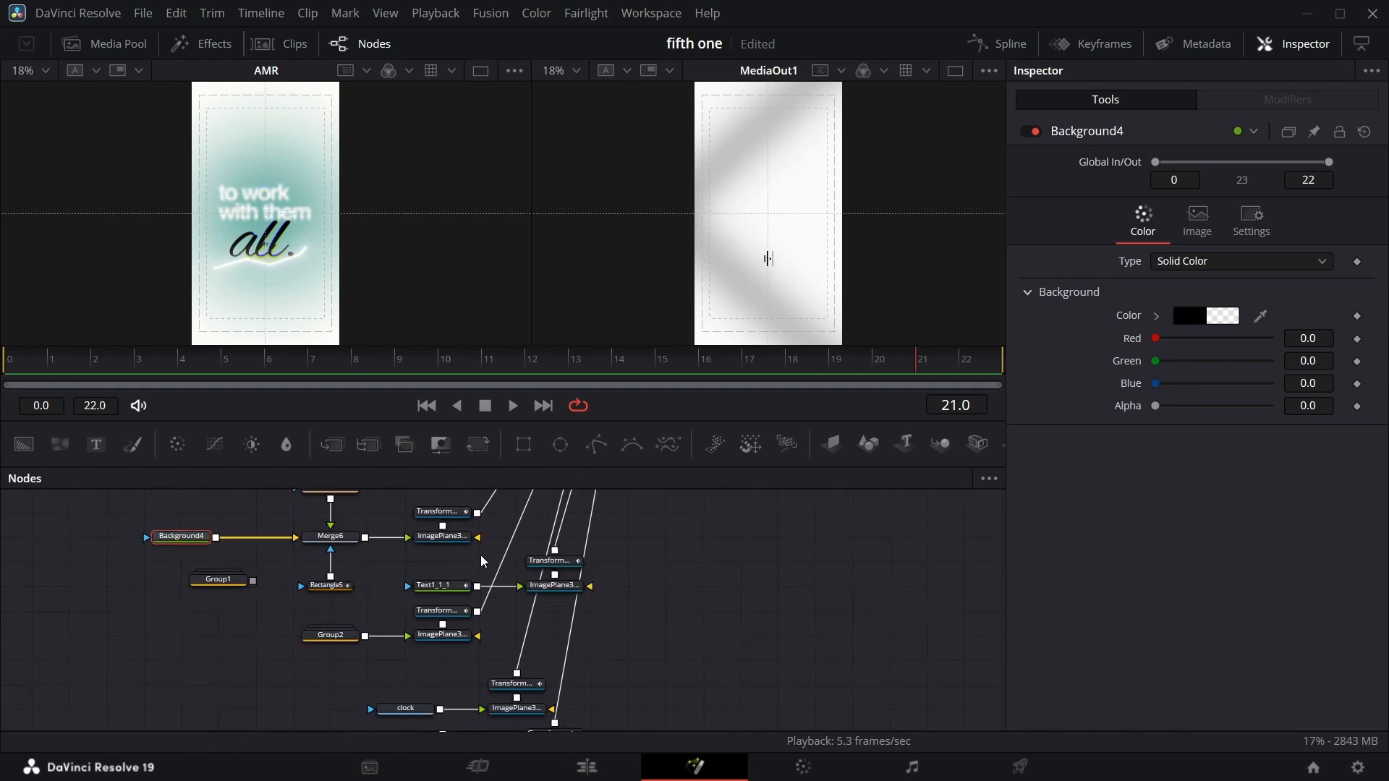
drag(78, 544, 510, 644)
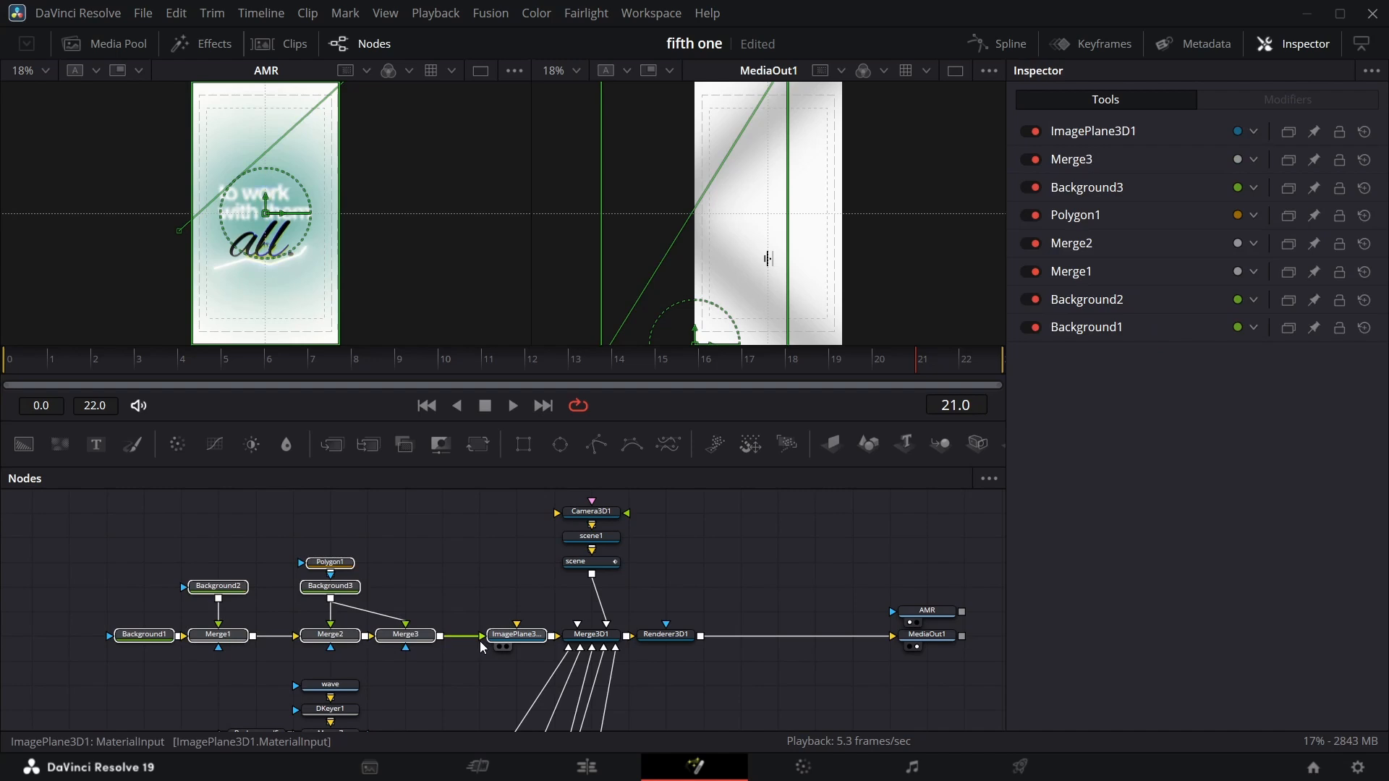
key(Delete)
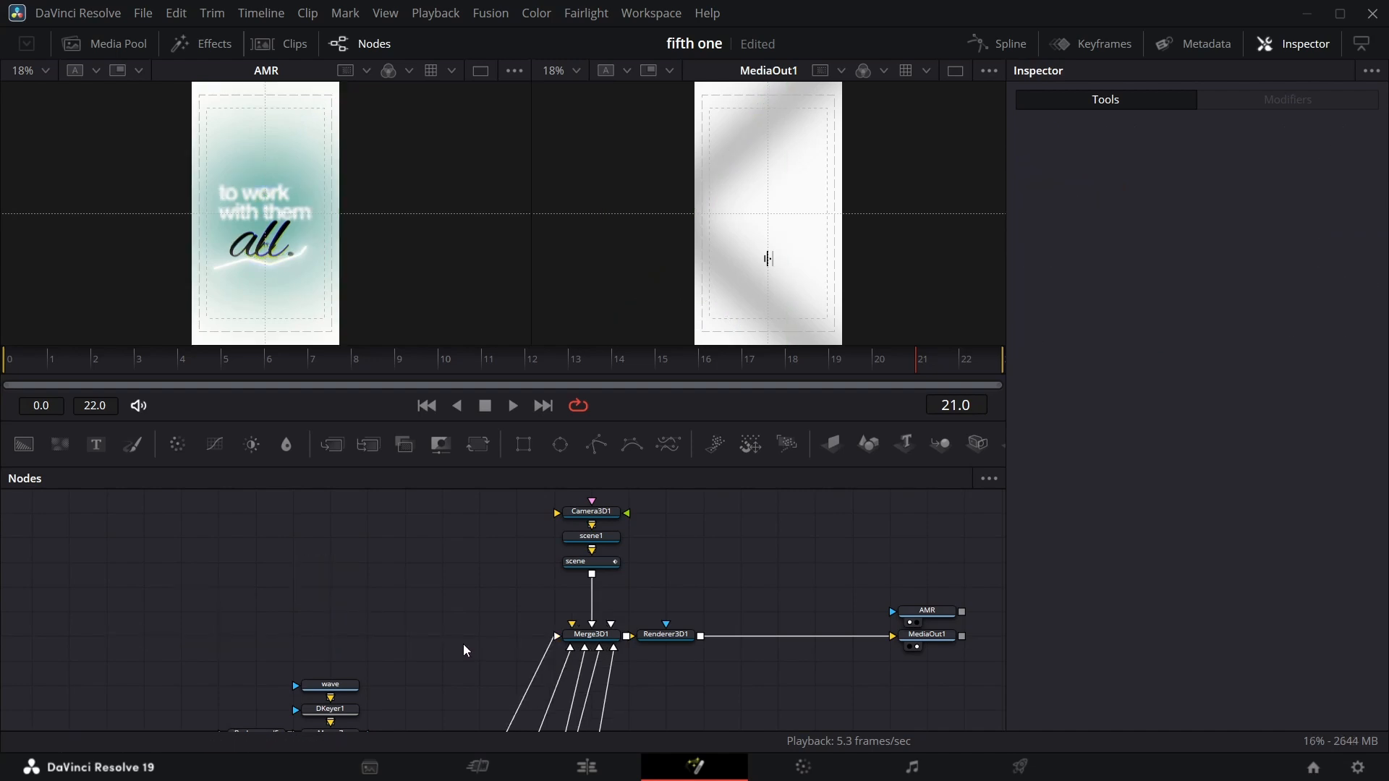
Delete Group2, the clock nodes and the other unused nodes below the waveform.
scroll(605, 549, down, 7)
key(Delete)
drag(254, 514, 396, 663)
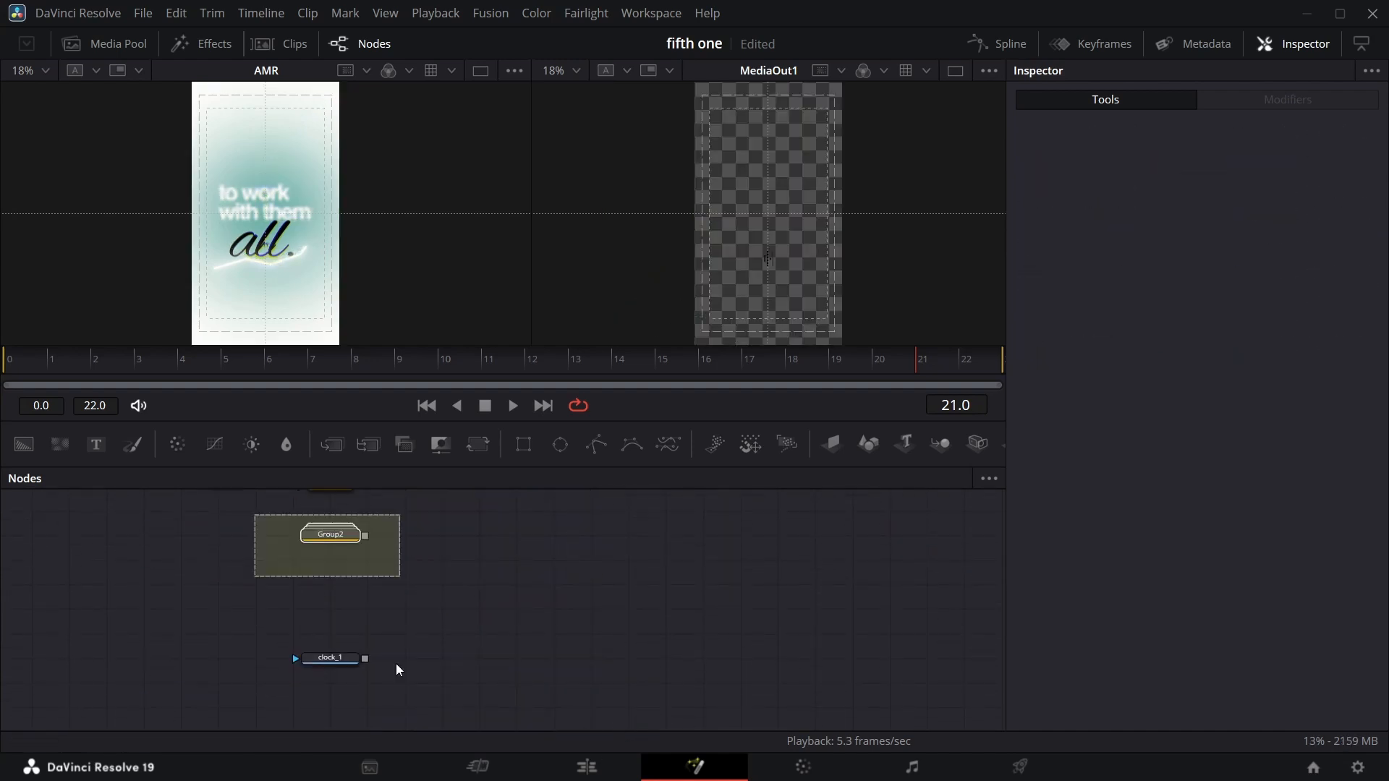
key(Delete)
click(571, 520)
key(Delete)
click(223, 656)
key(Delete)
Reposition the waveform's ImagePlane3D2 node in the node graph.
alt+click(424, 578)
drag(440, 609, 402, 570)
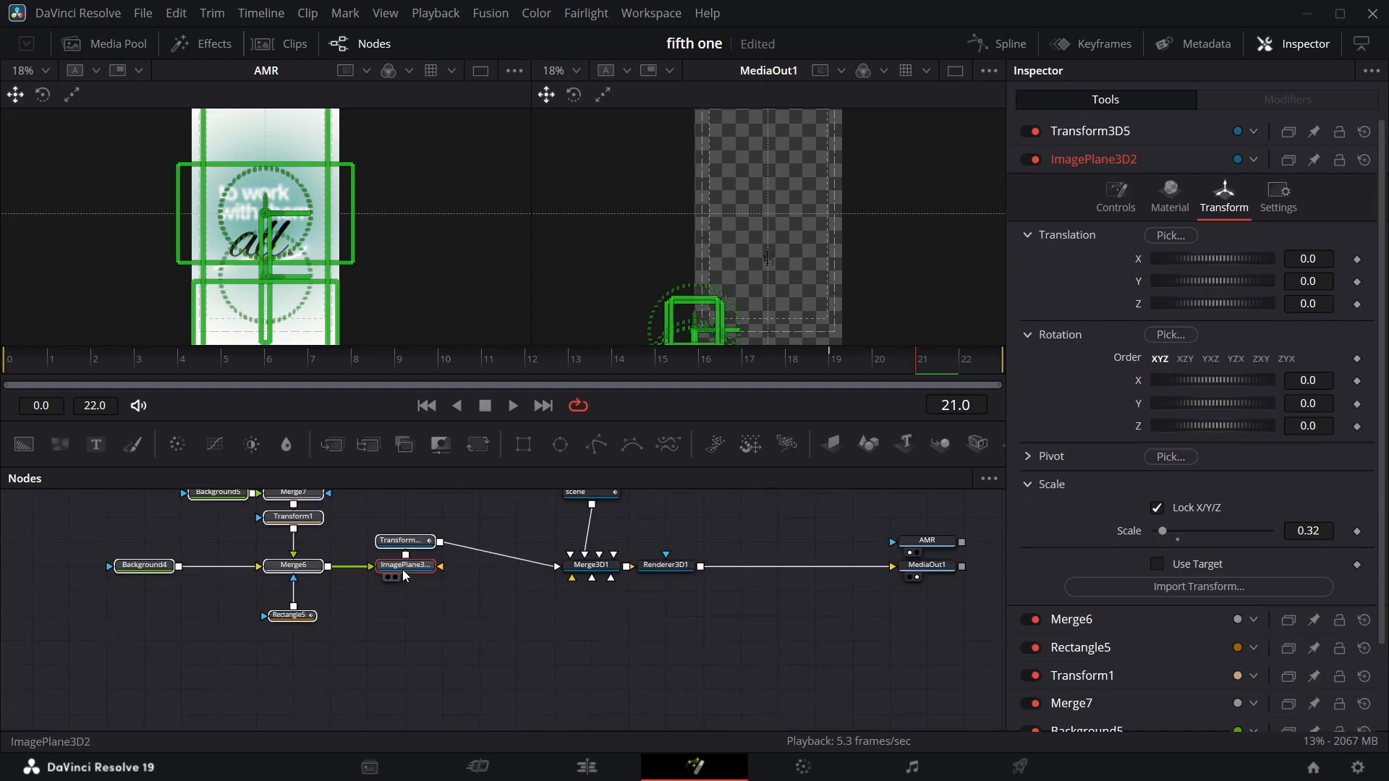
click(514, 653)
scroll(736, 661, up, 5)
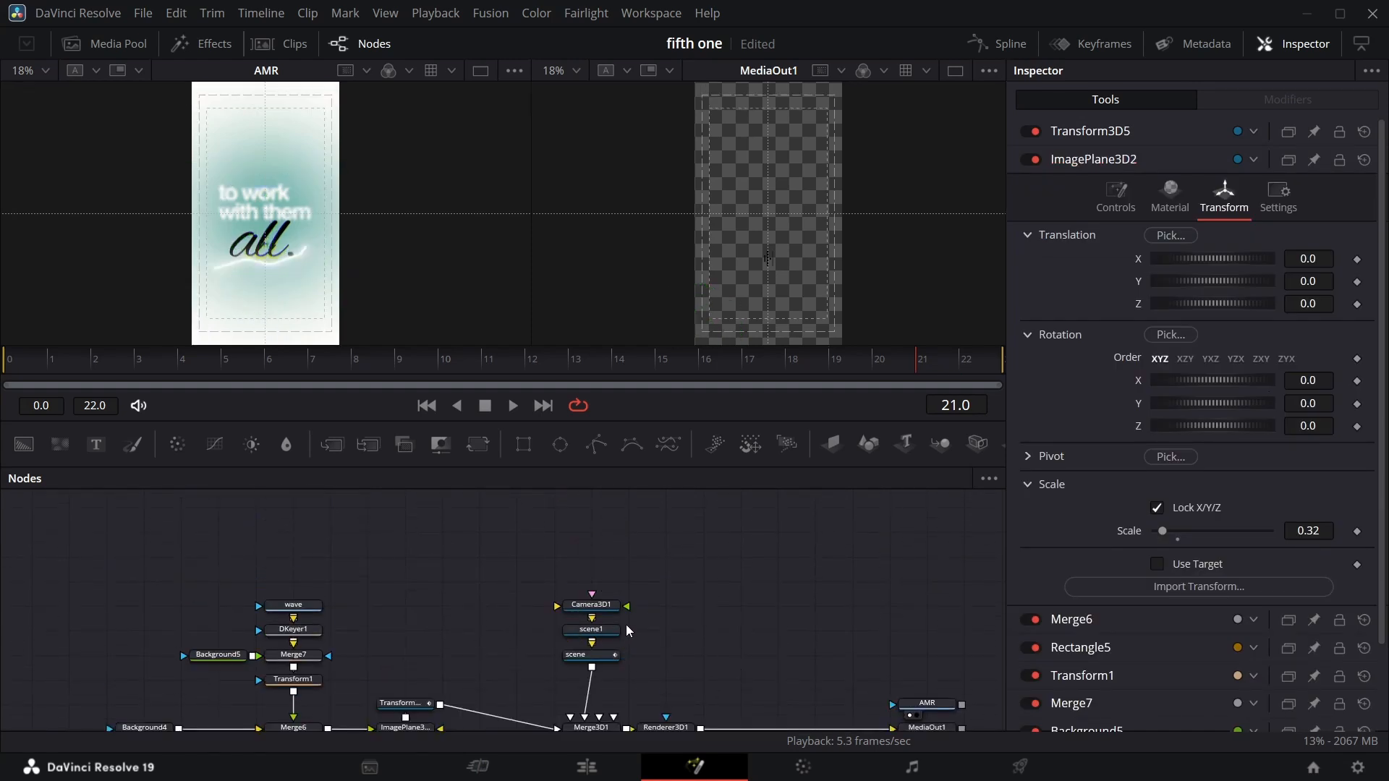
Add a Text+ node below the graph and set its font to Helvetica Bold.
scroll(693, 628, down, 2)
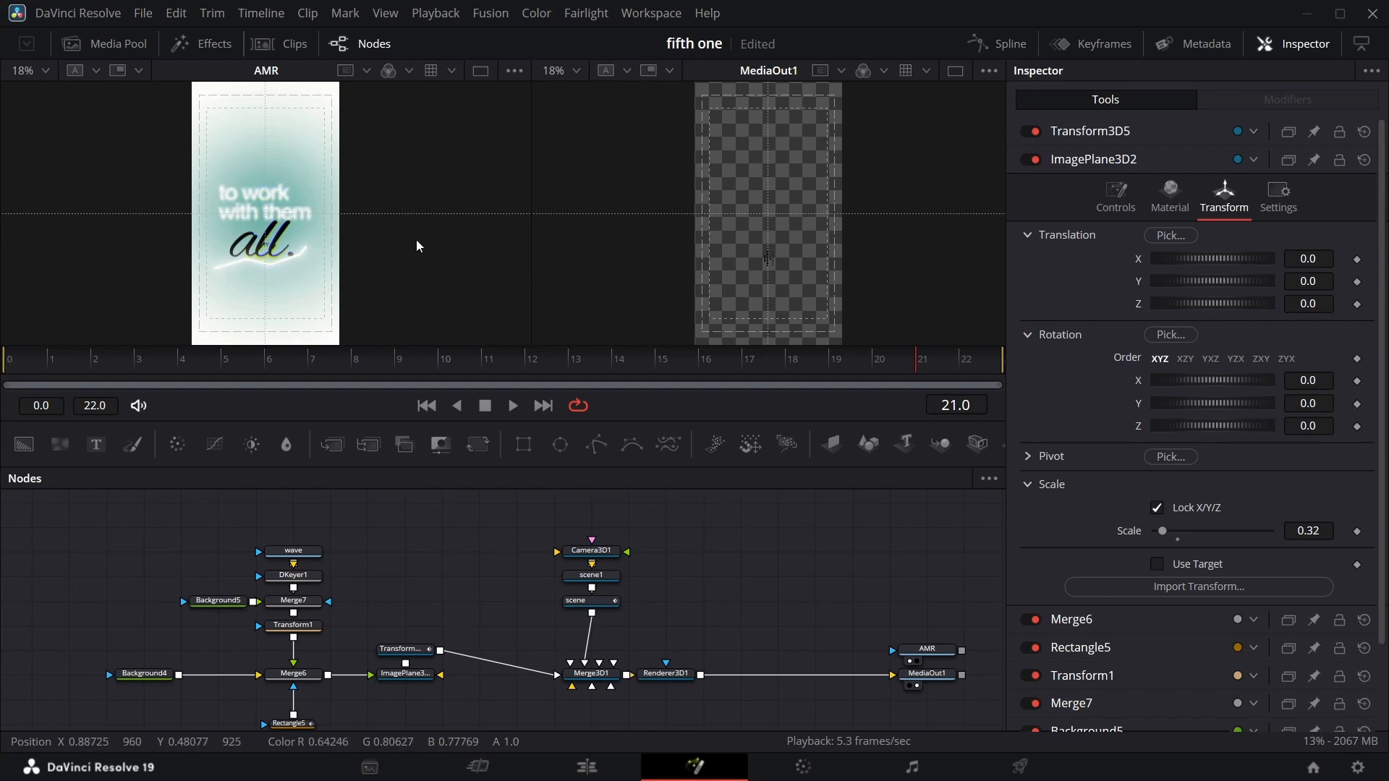
scroll(492, 562, down, 3)
click(529, 611)
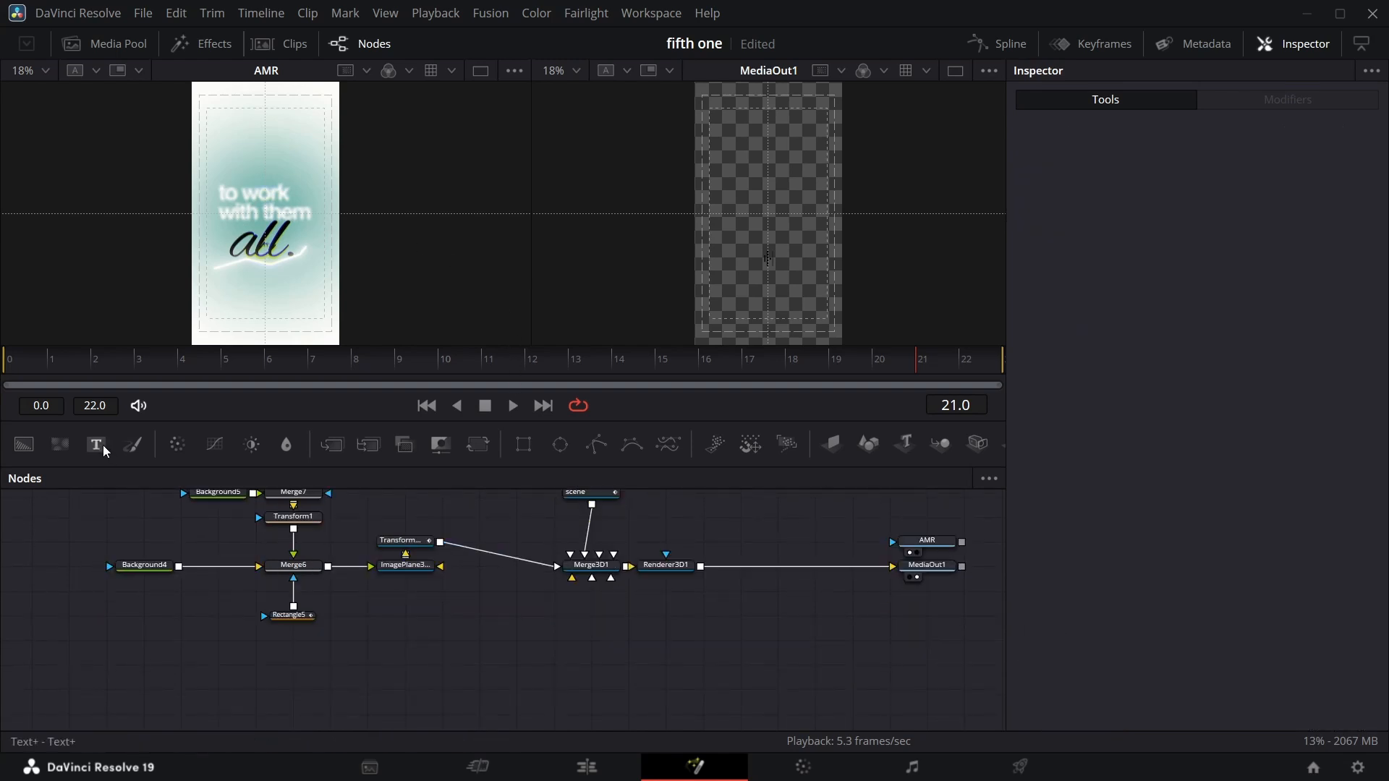
drag(107, 447, 137, 672)
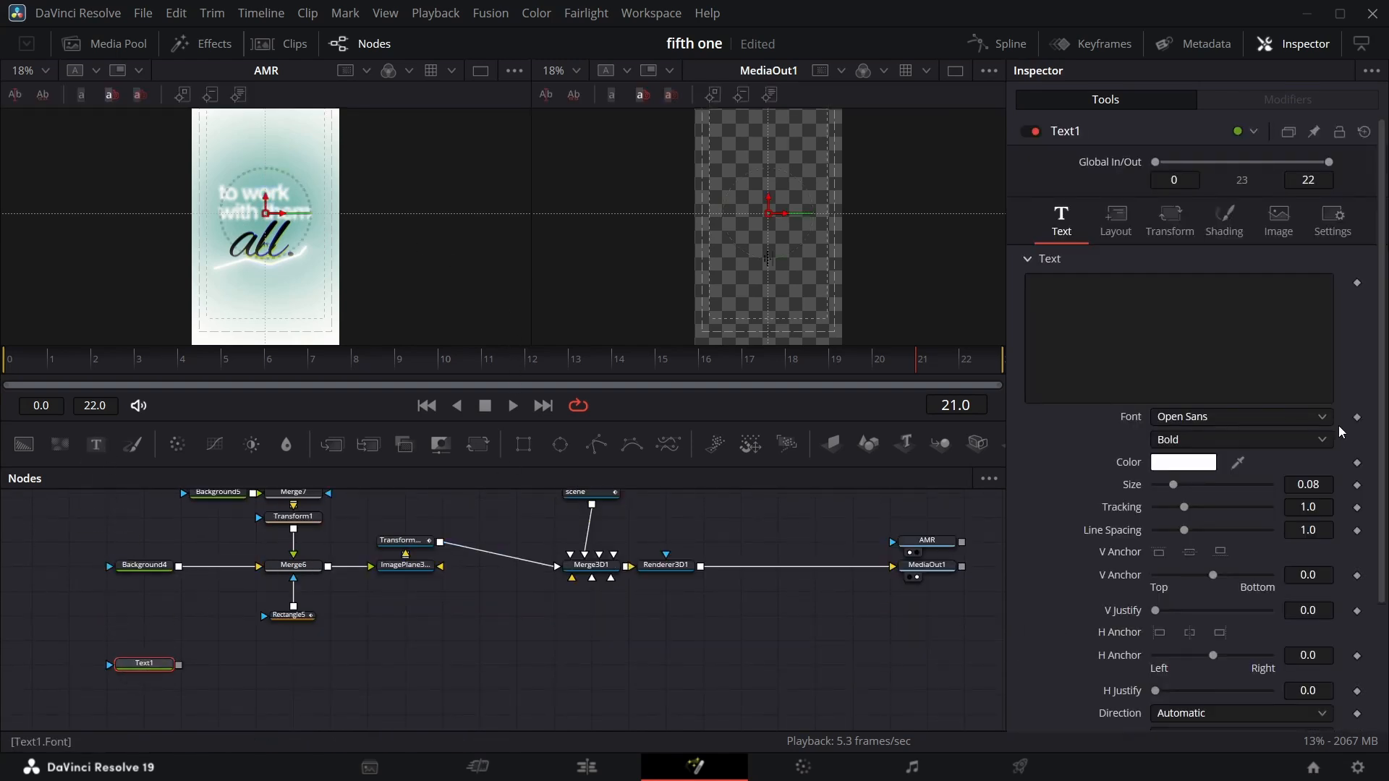
click(1320, 417)
scroll(1230, 217, up, 10)
scroll(1202, 176, up, 15)
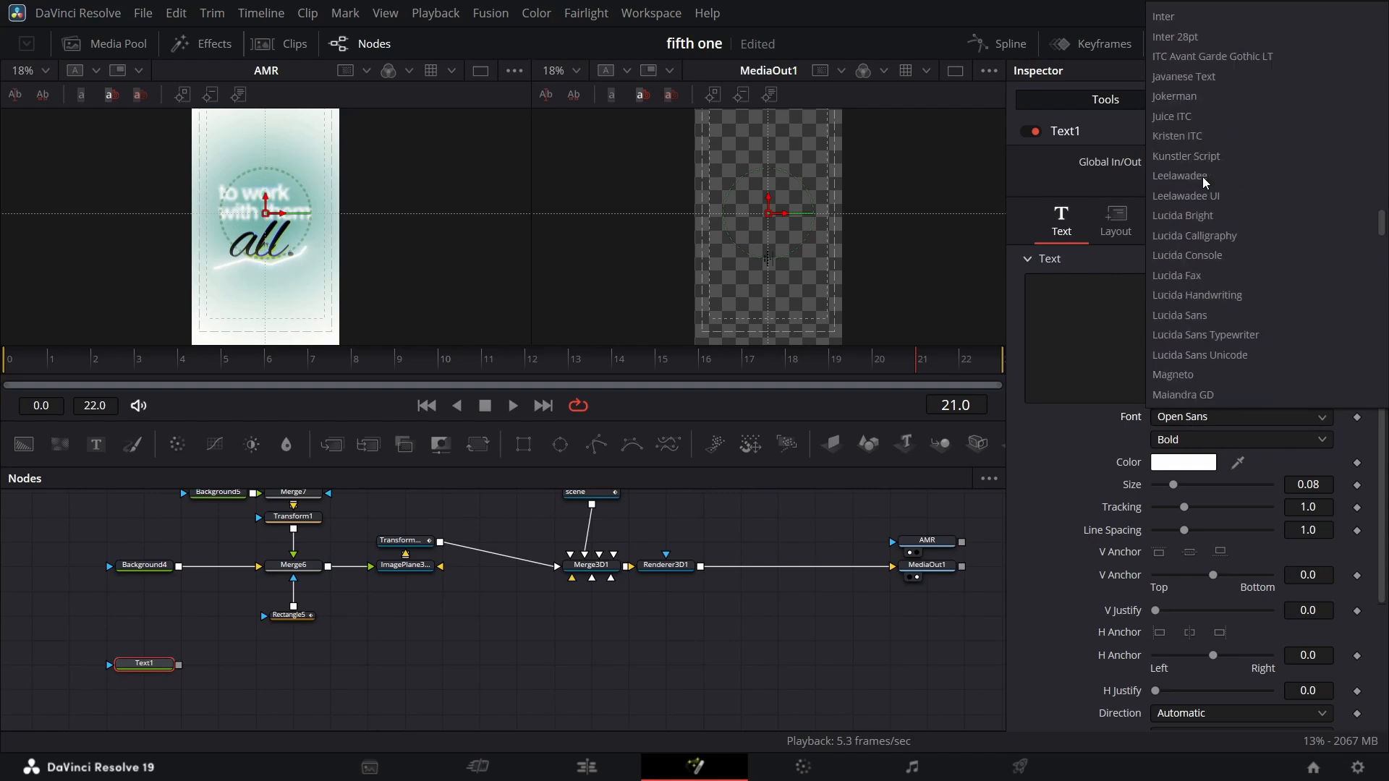
click(1204, 76)
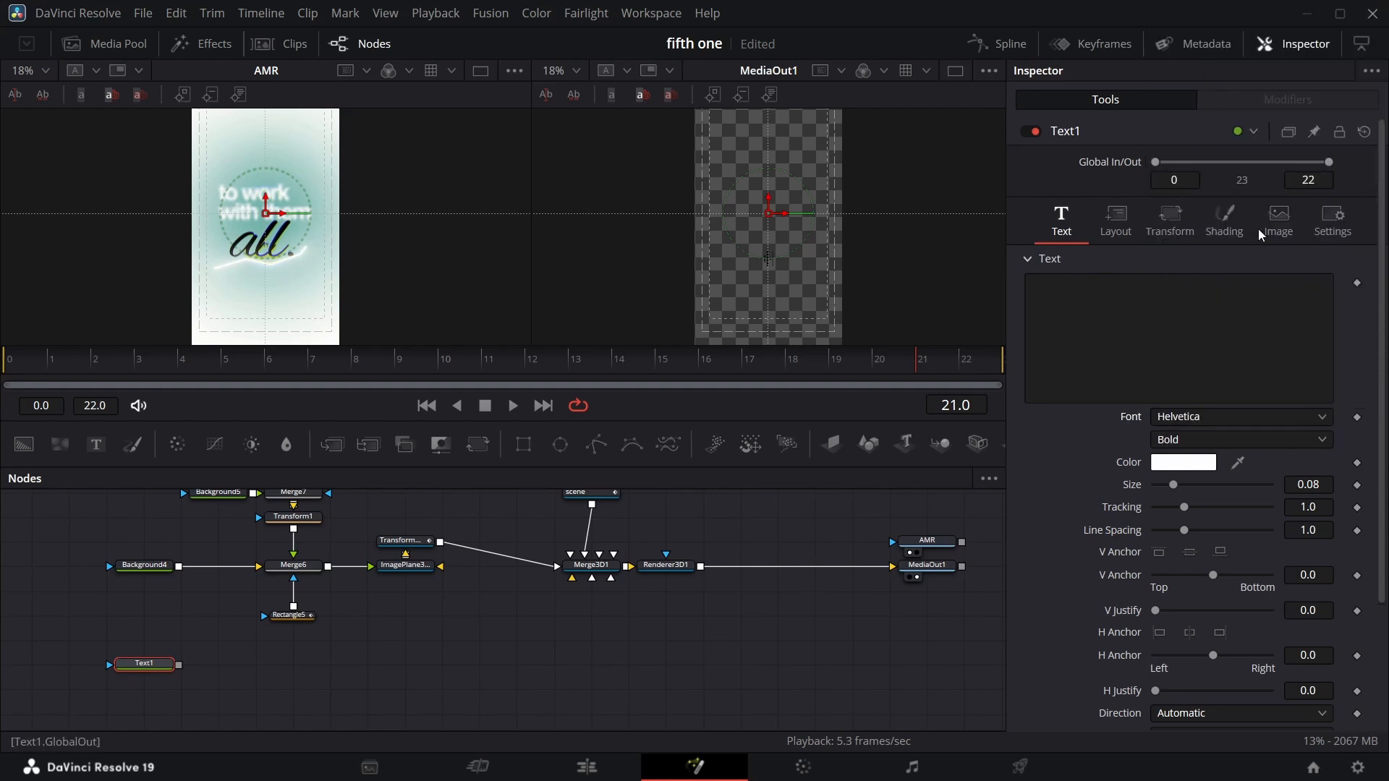
click(1303, 437)
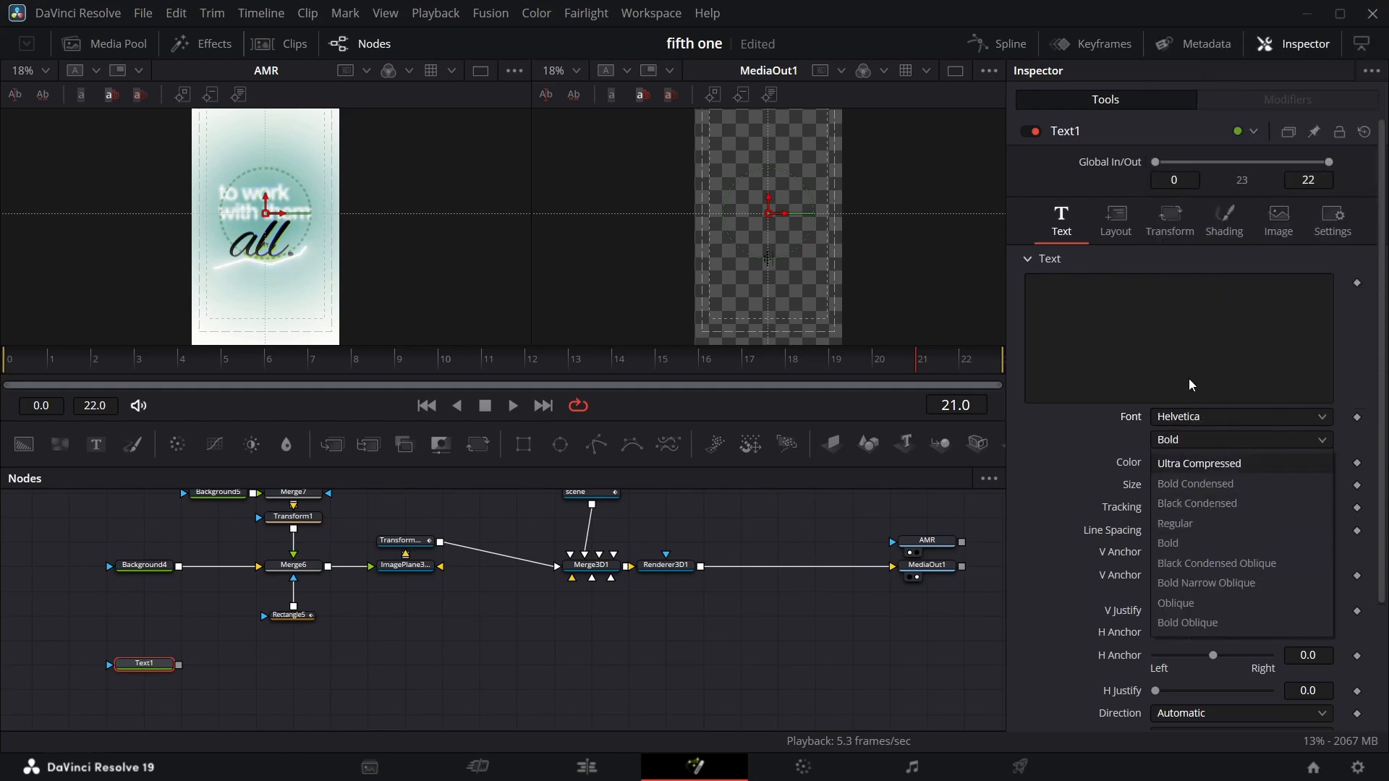
click(1157, 379)
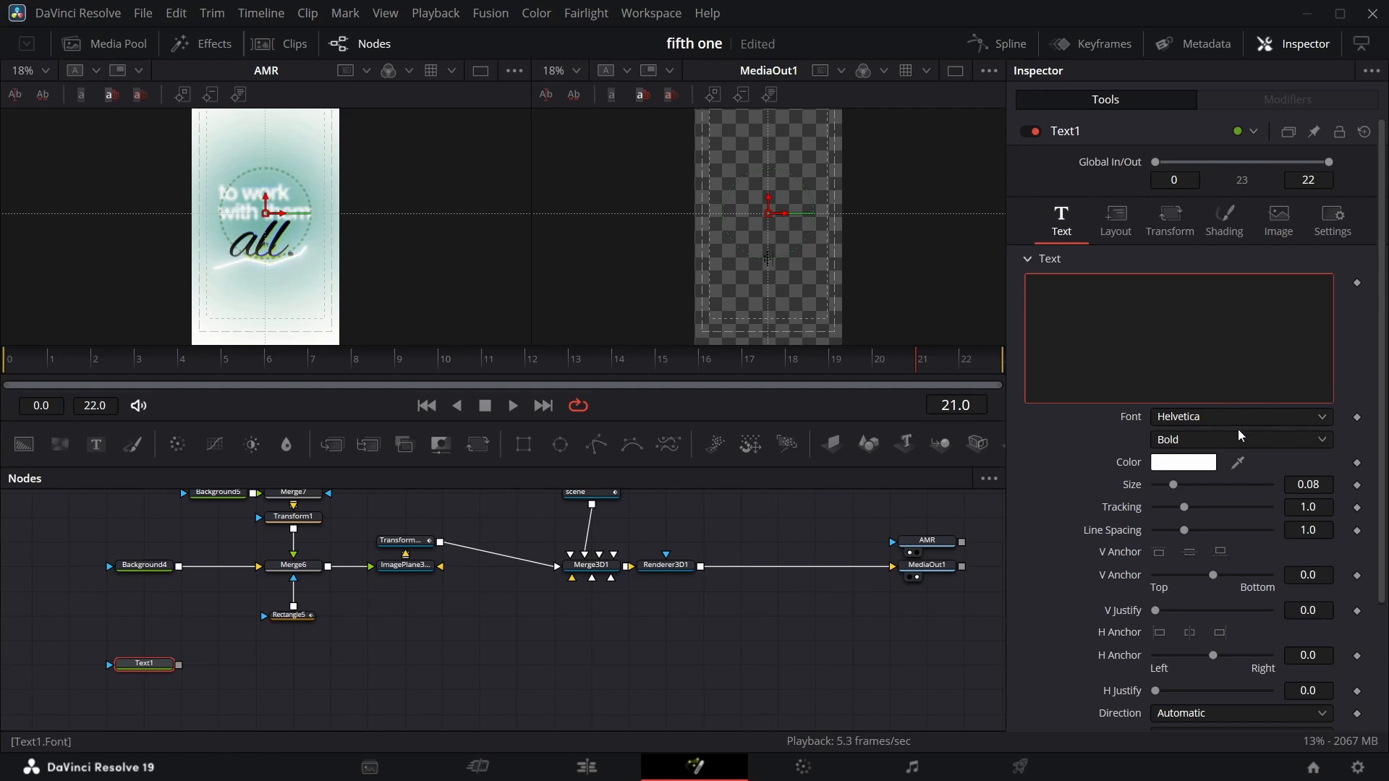
key(ctrl+s)
Add an Image Plane 3D node after Text1 and connect it into Merge3D1.
click(832, 443)
drag(253, 664, 591, 577)
ctrl+click(143, 663)
drag(225, 664, 336, 669)
click(275, 666)
click(247, 677)
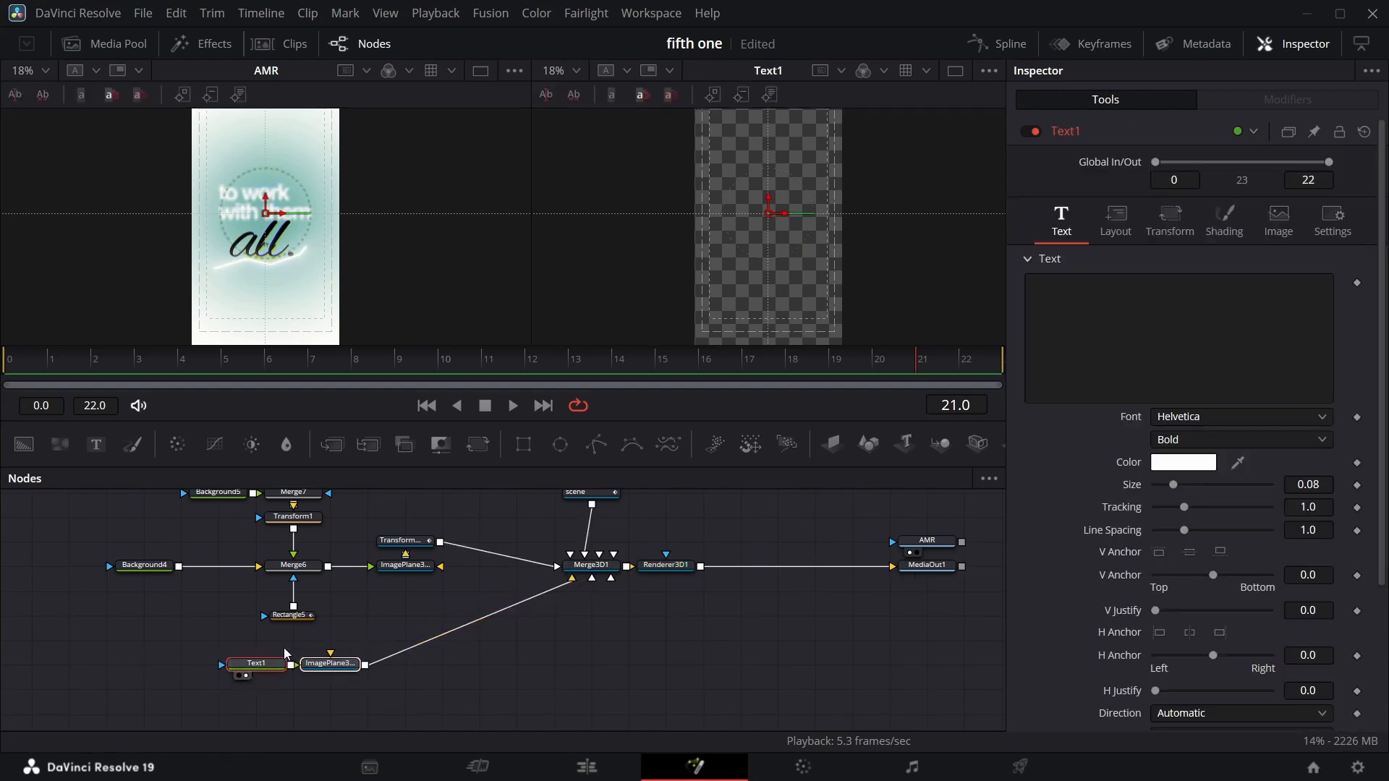
Enter the text 'to work with them' on two lines in Text1.
click(1118, 298)
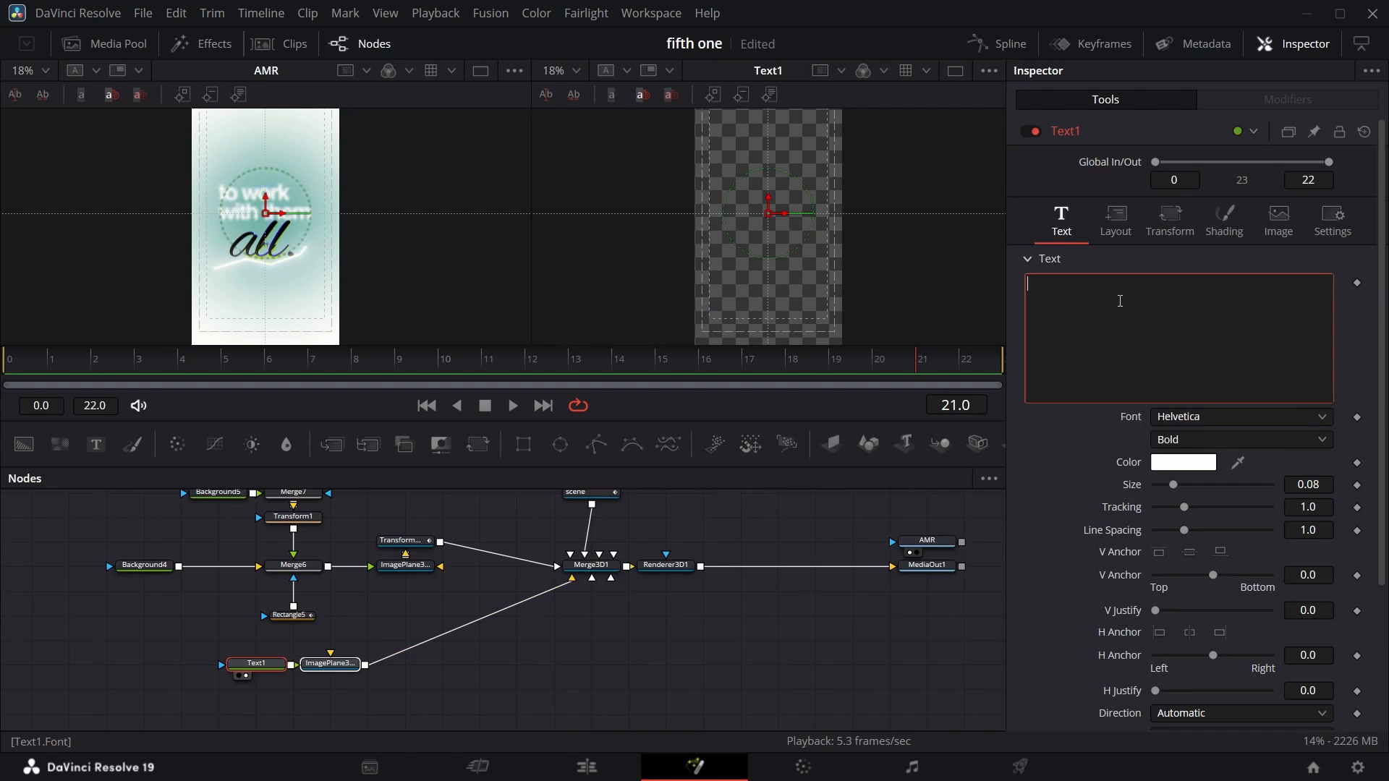
text(to work with)
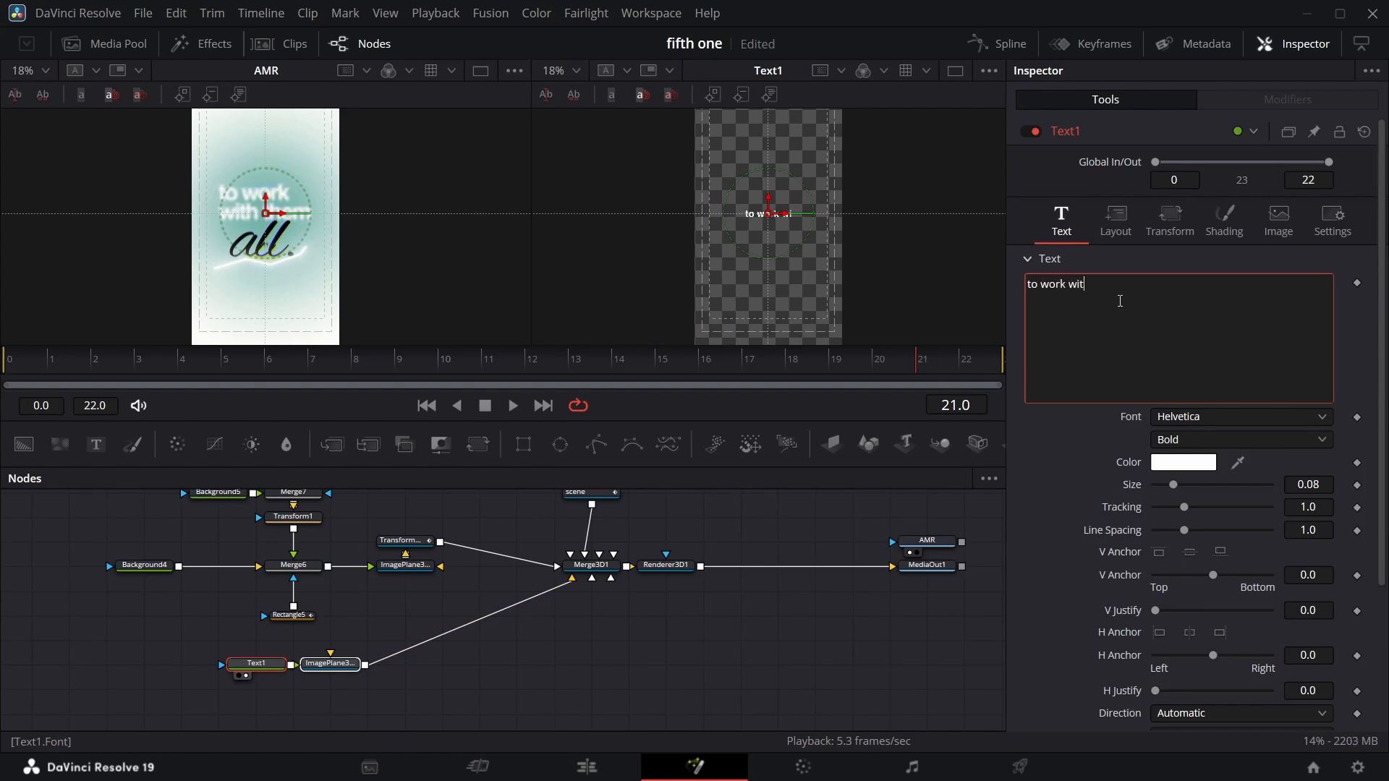
text( them)
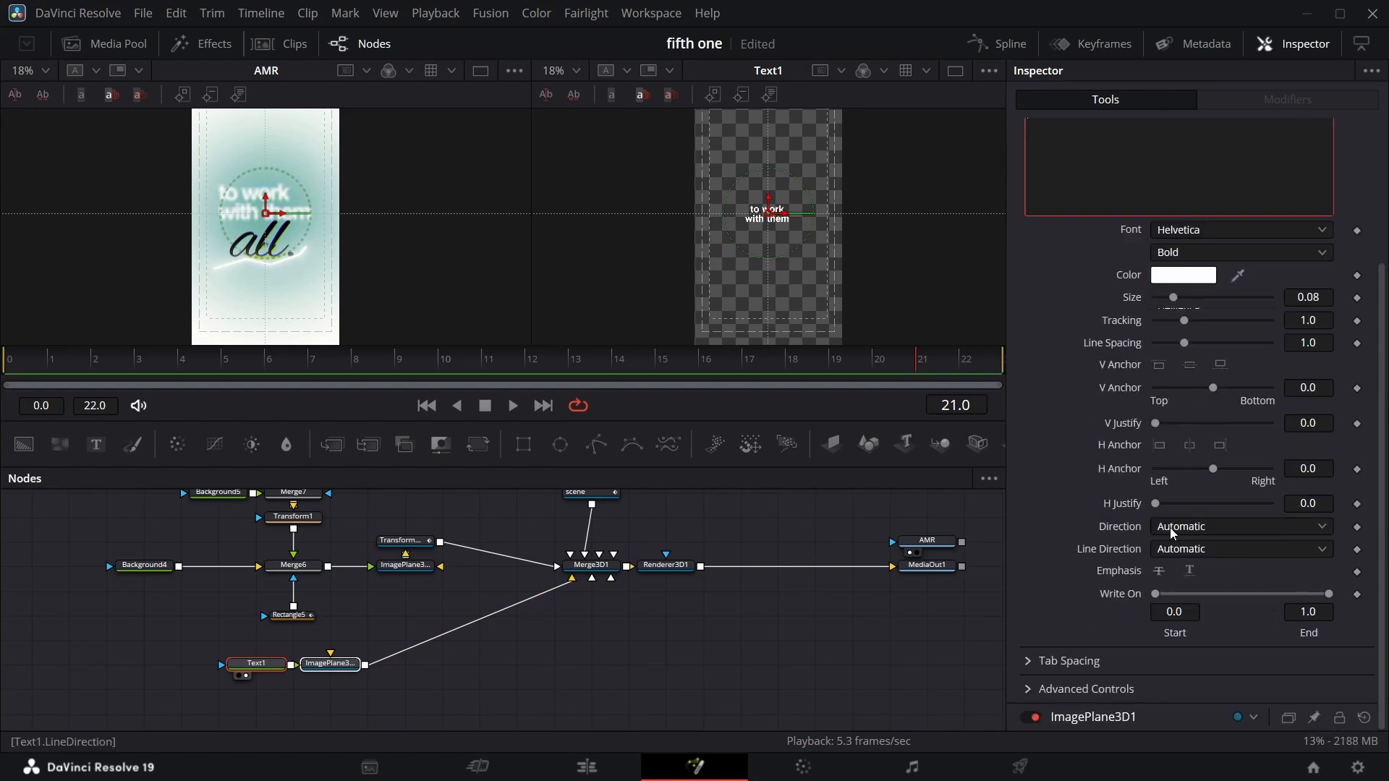
Left-anchor Text1, move it toward the frame's left edge, and set its size to about 0.19.
click(1158, 446)
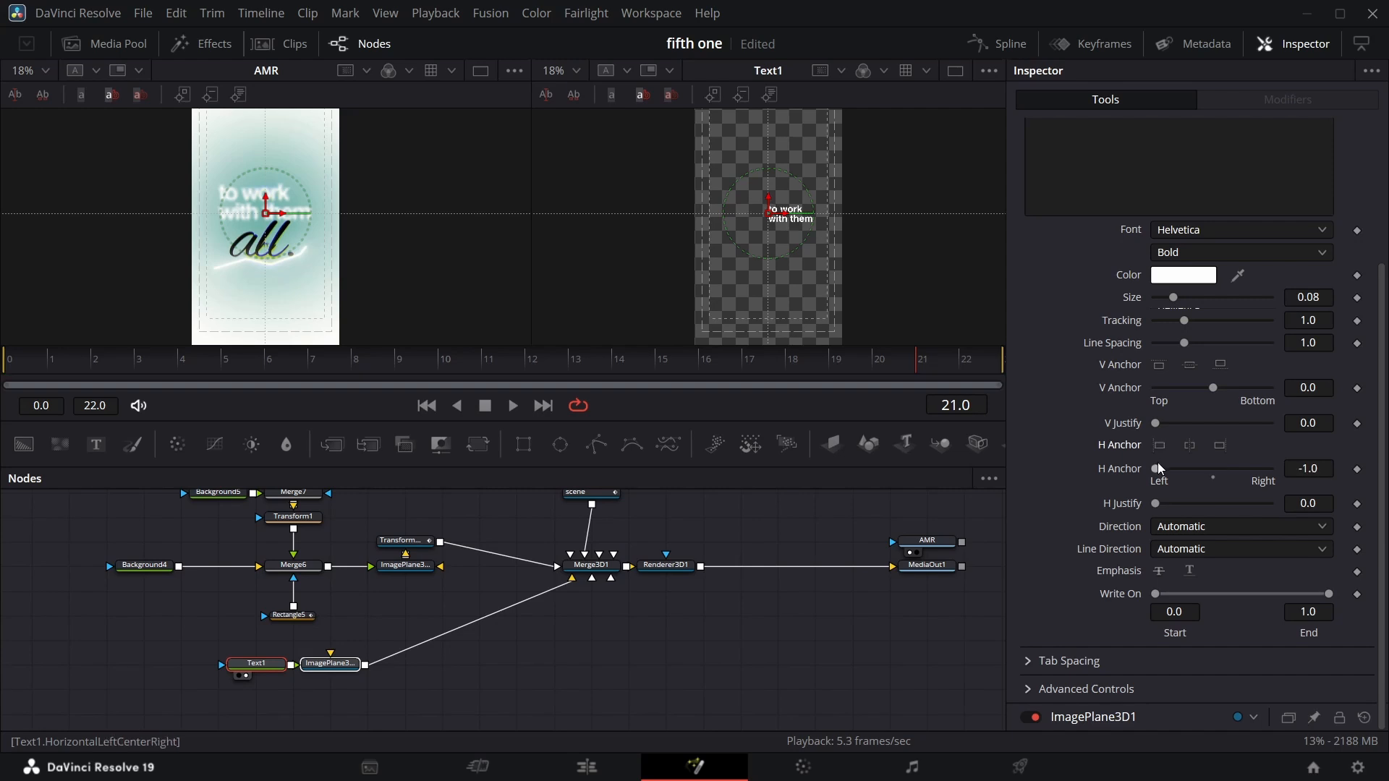
drag(756, 213, 710, 208)
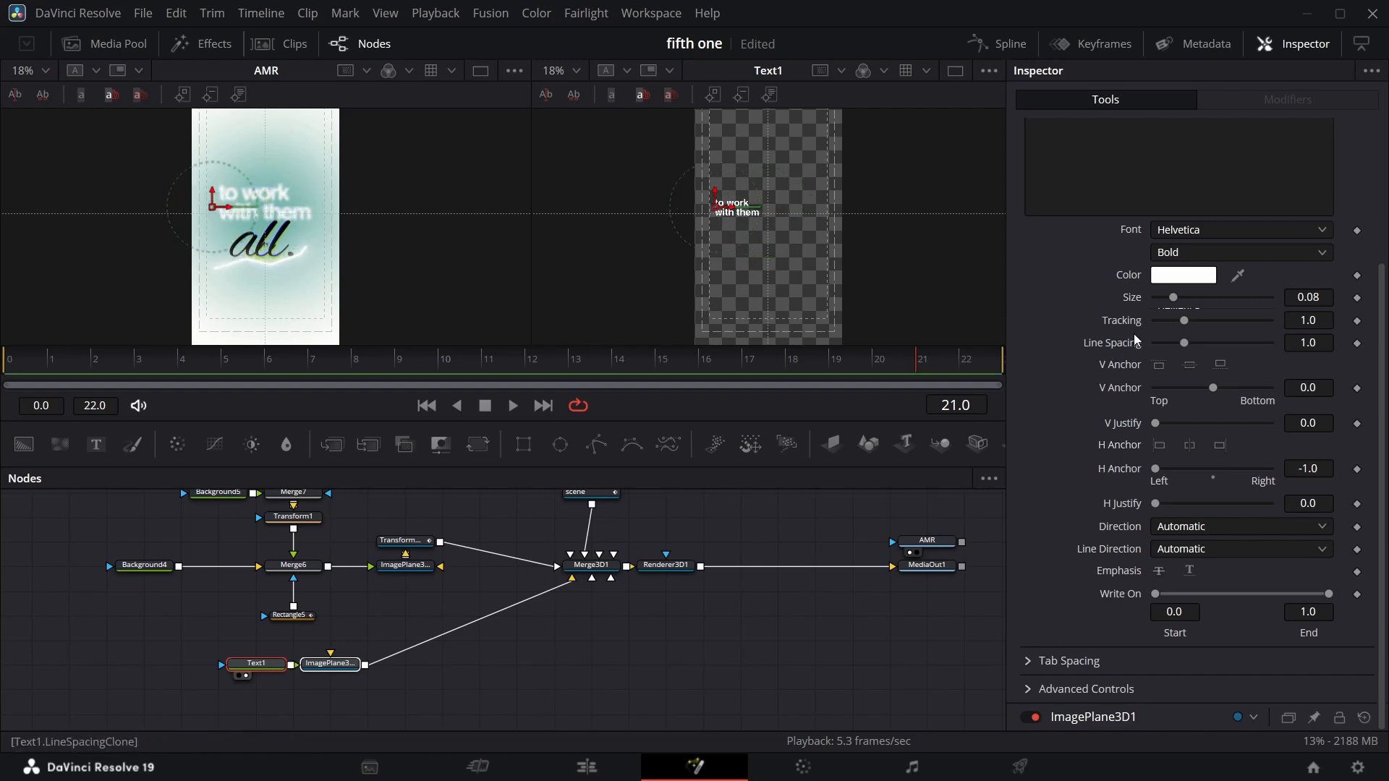
drag(1304, 297, 1383, 297)
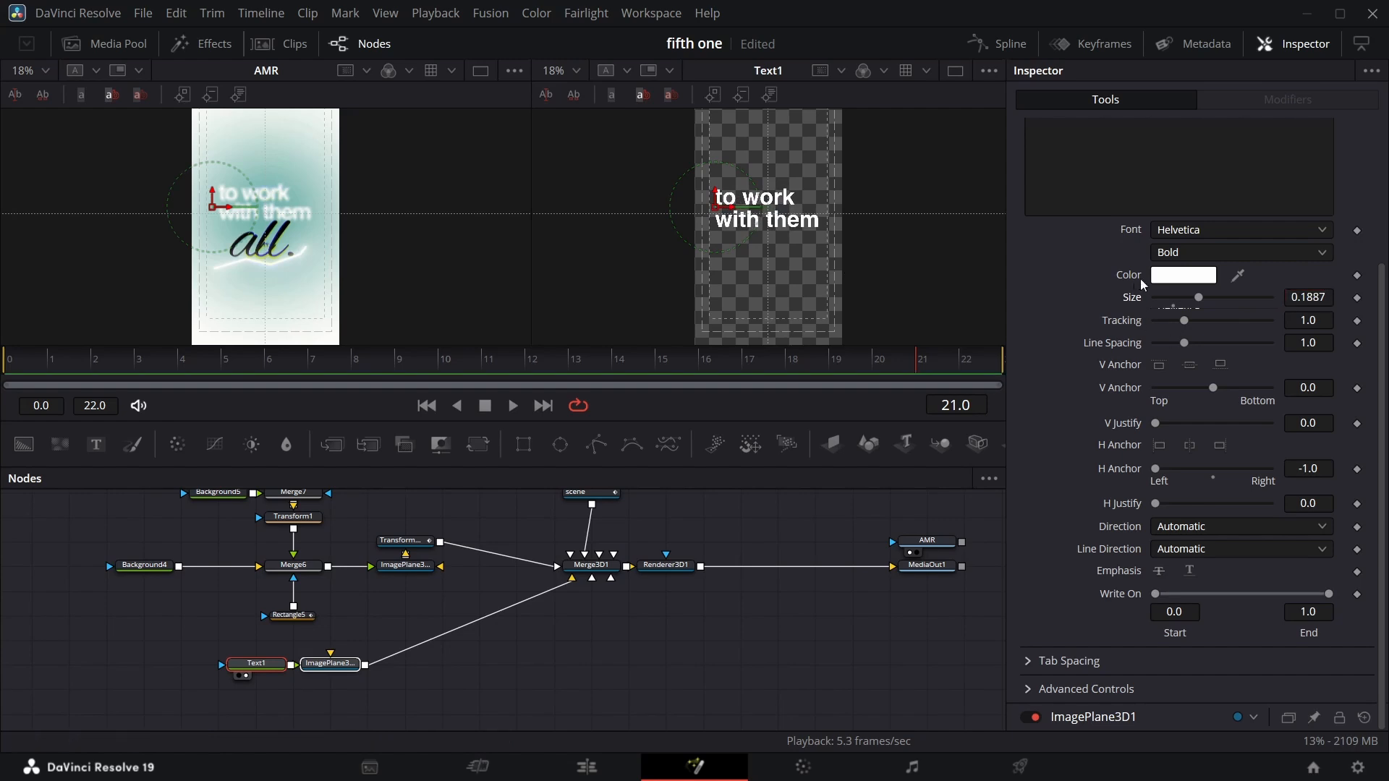
Set Text1's center X to about 0.185 and reduce its line spacing to about 0.87.
scroll(1200, 336, up, 3)
click(1115, 217)
drag(1190, 304, 1197, 304)
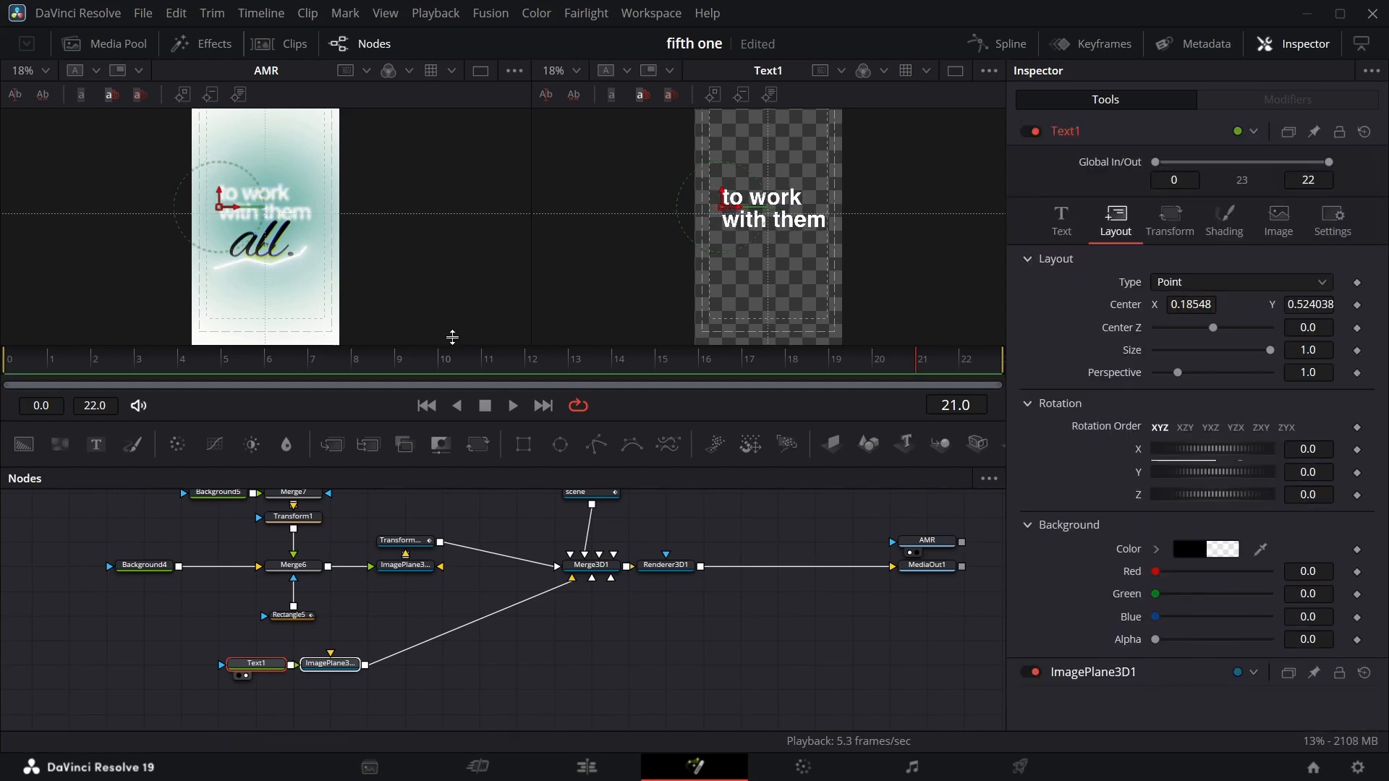
click(1061, 219)
drag(1317, 511, 1314, 536)
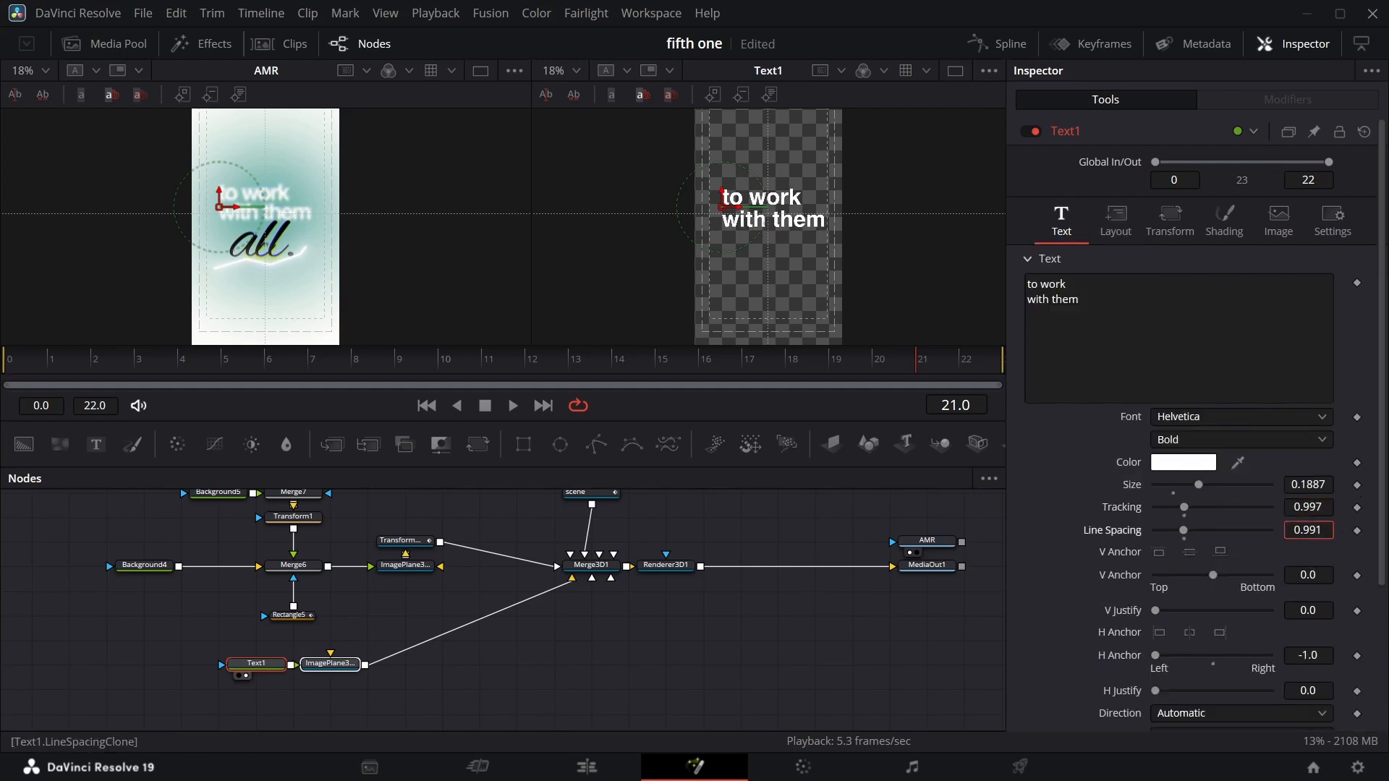
drag(1308, 531, 1280, 531)
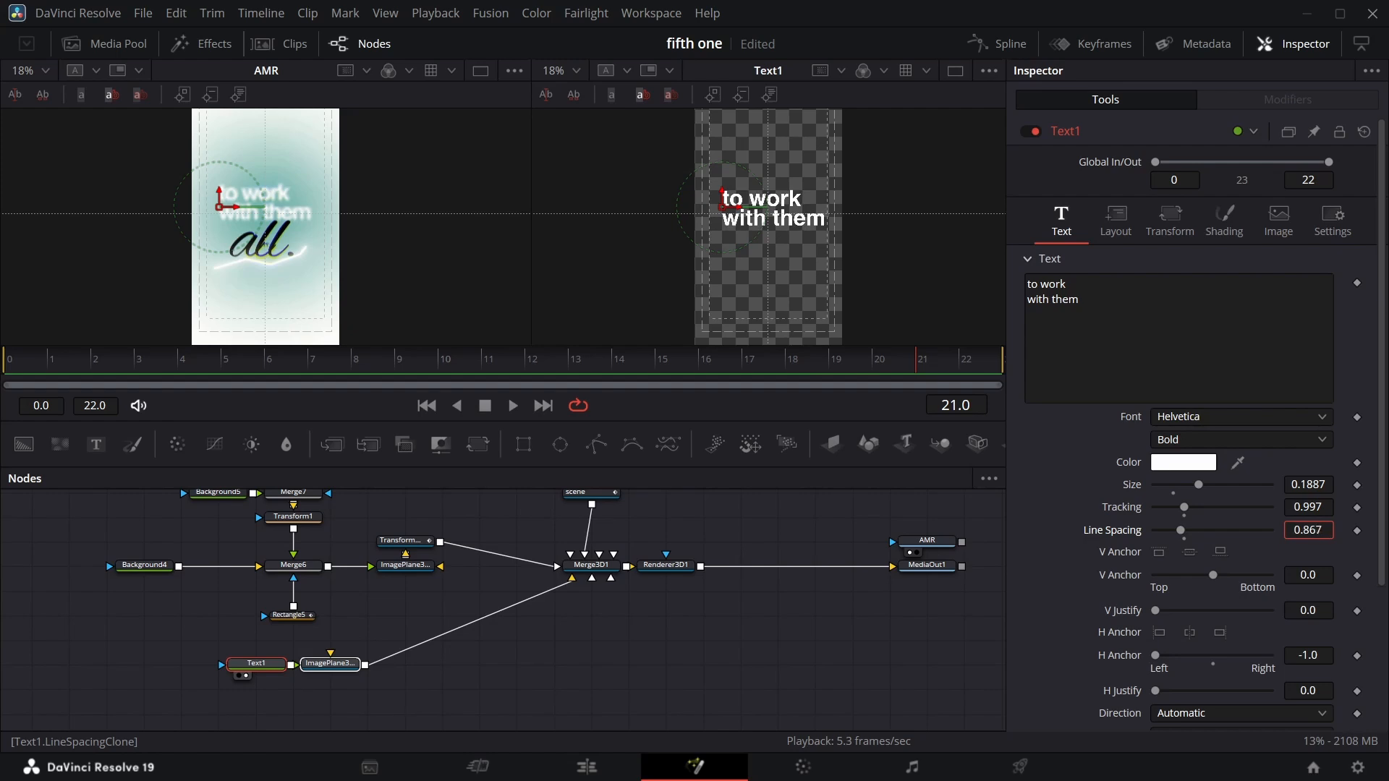
Raise Text1's center Y to about 0.545.
click(1120, 223)
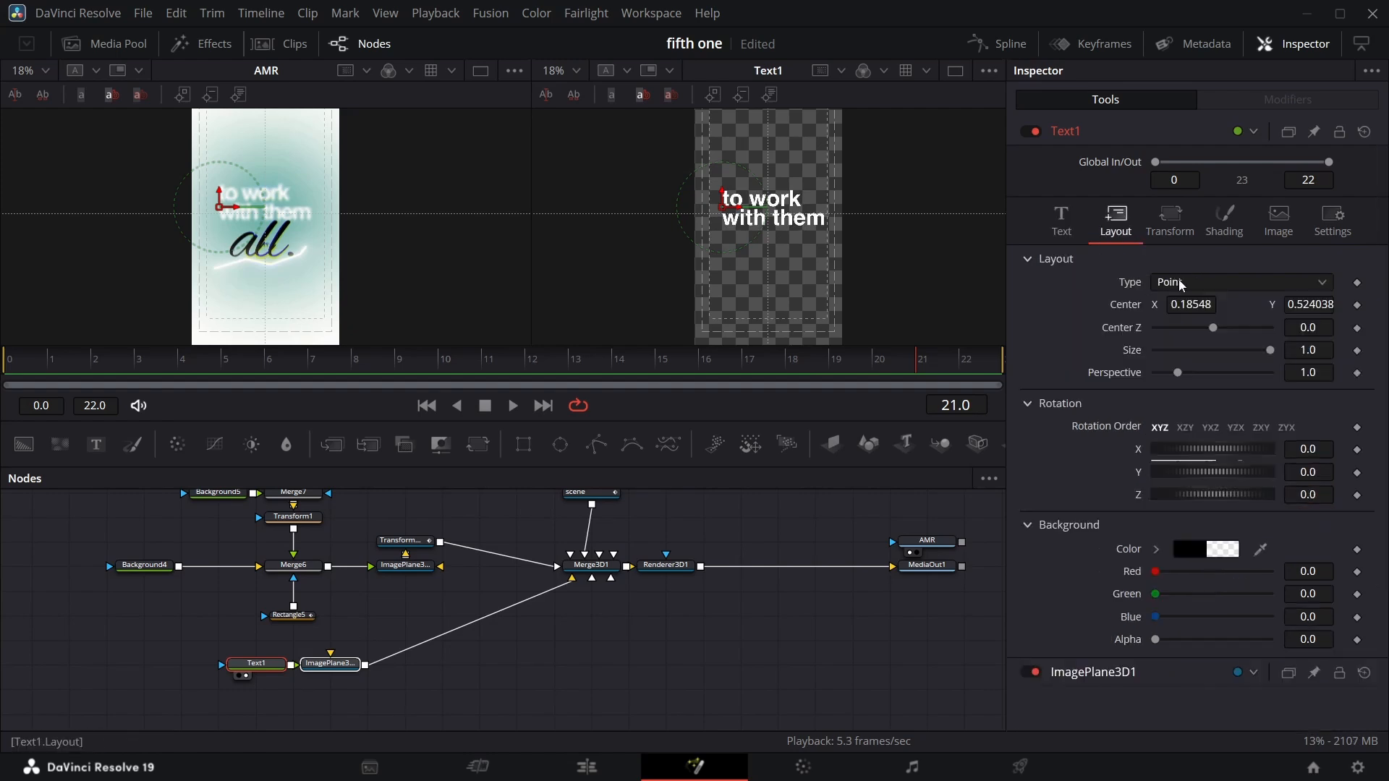
drag(1301, 307, 1315, 307)
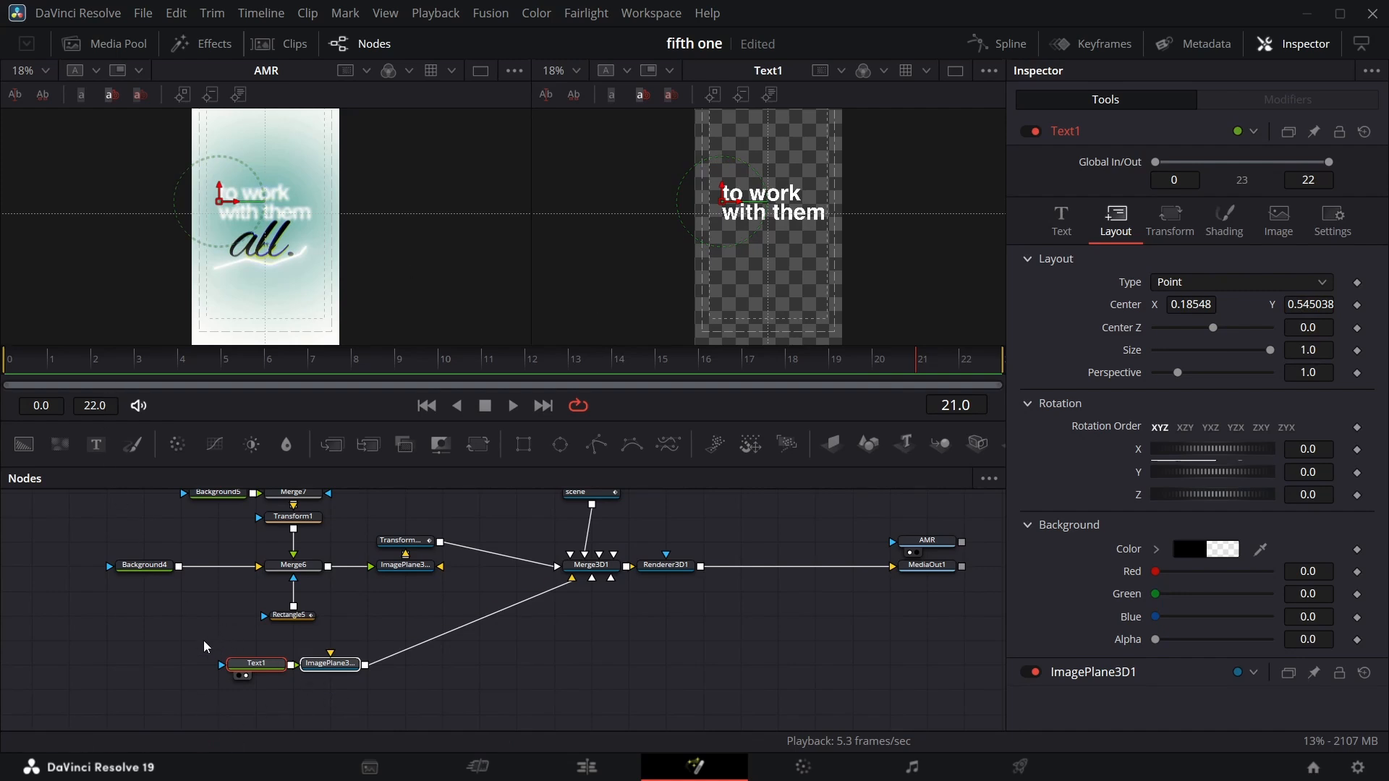
Add a Background node below the text chain and set its alpha to 0.
drag(204, 644, 364, 686)
scroll(427, 676, down, 2)
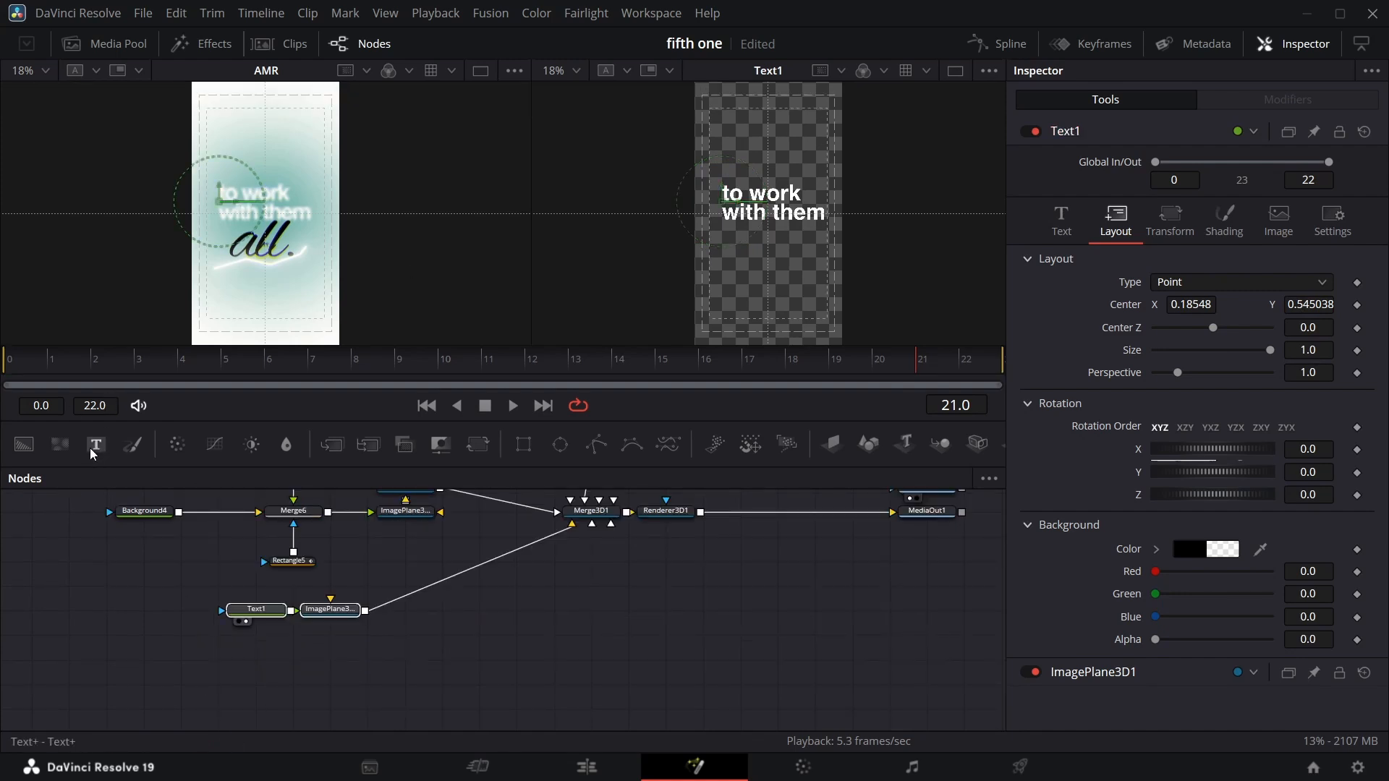
drag(23, 444, 127, 681)
drag(1273, 408, 1152, 407)
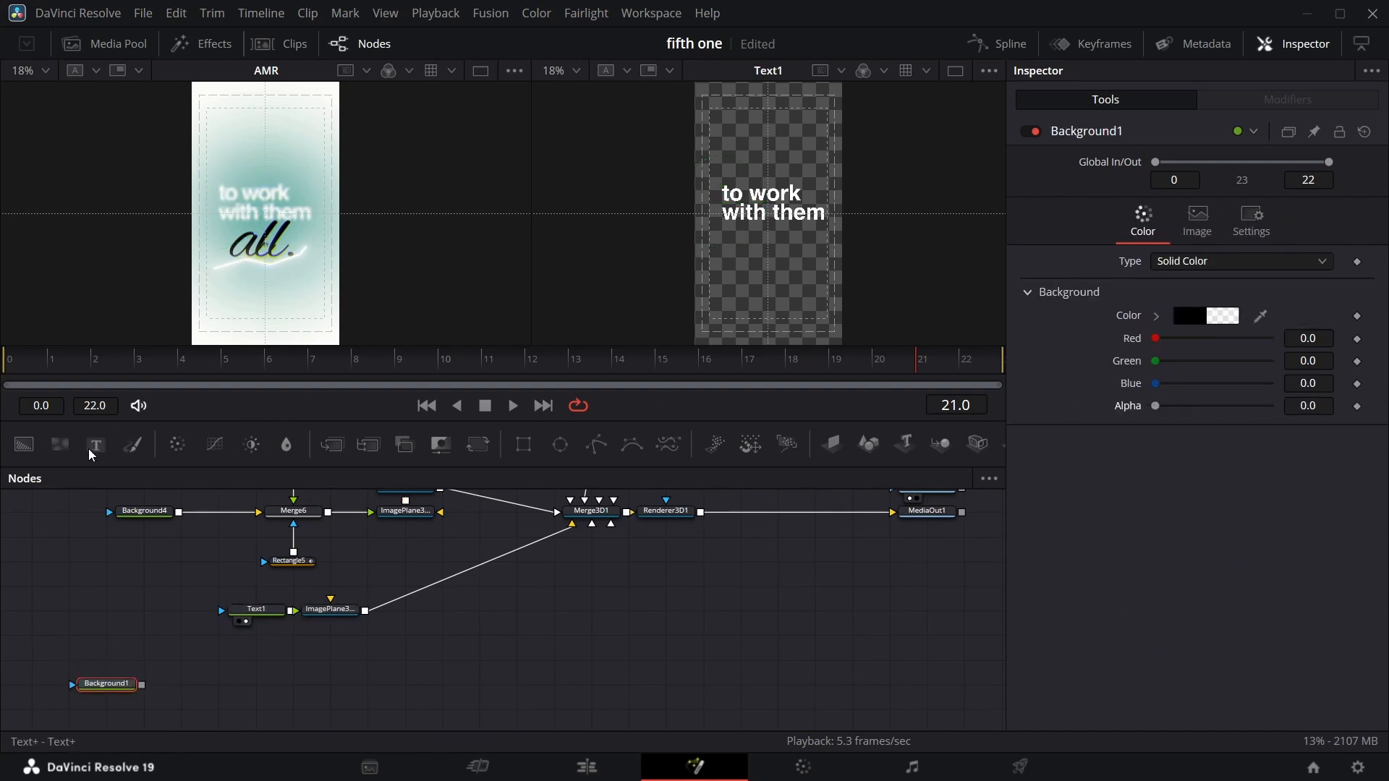
Add a second Text+ node merged over Background1 and enter the text 'all'.
drag(89, 449, 184, 642)
click(1053, 287)
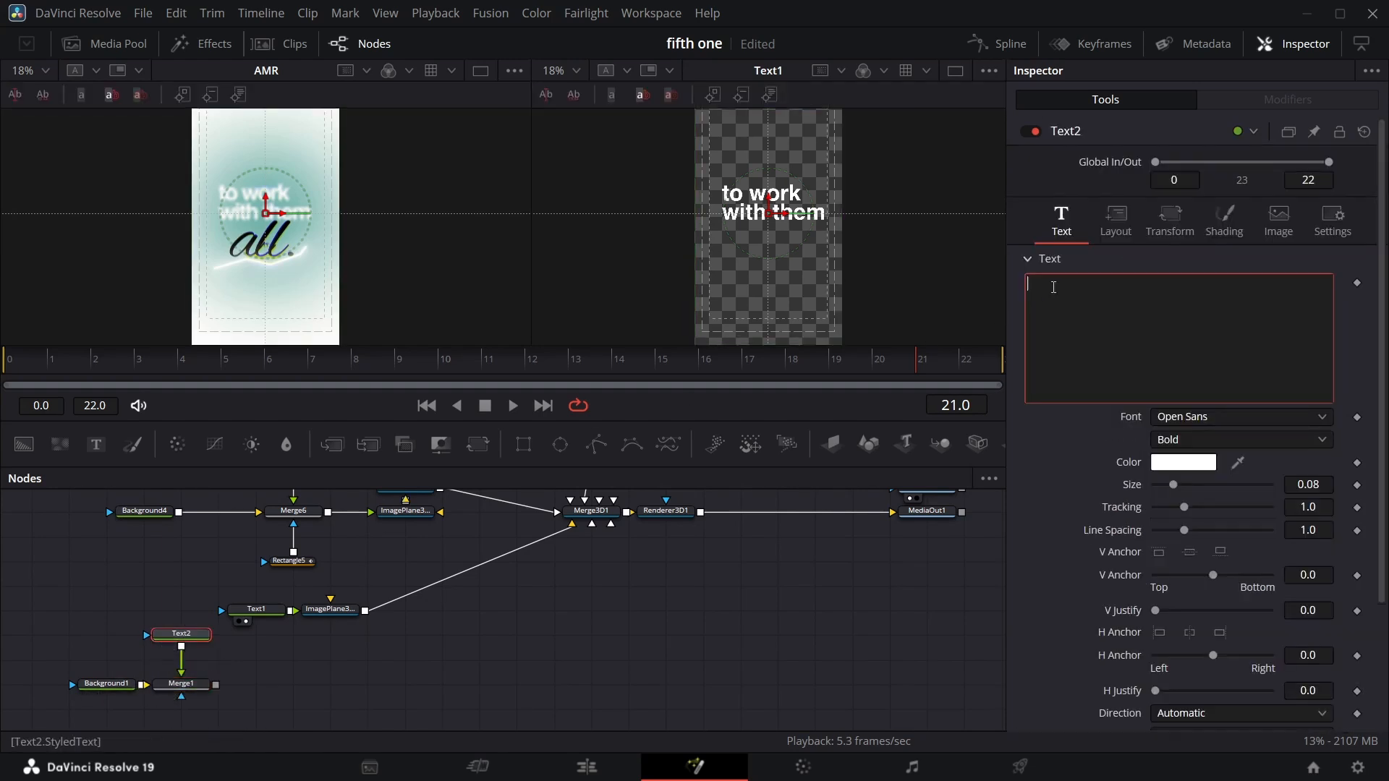
Set the 'all' text's color to black.
click(1184, 463)
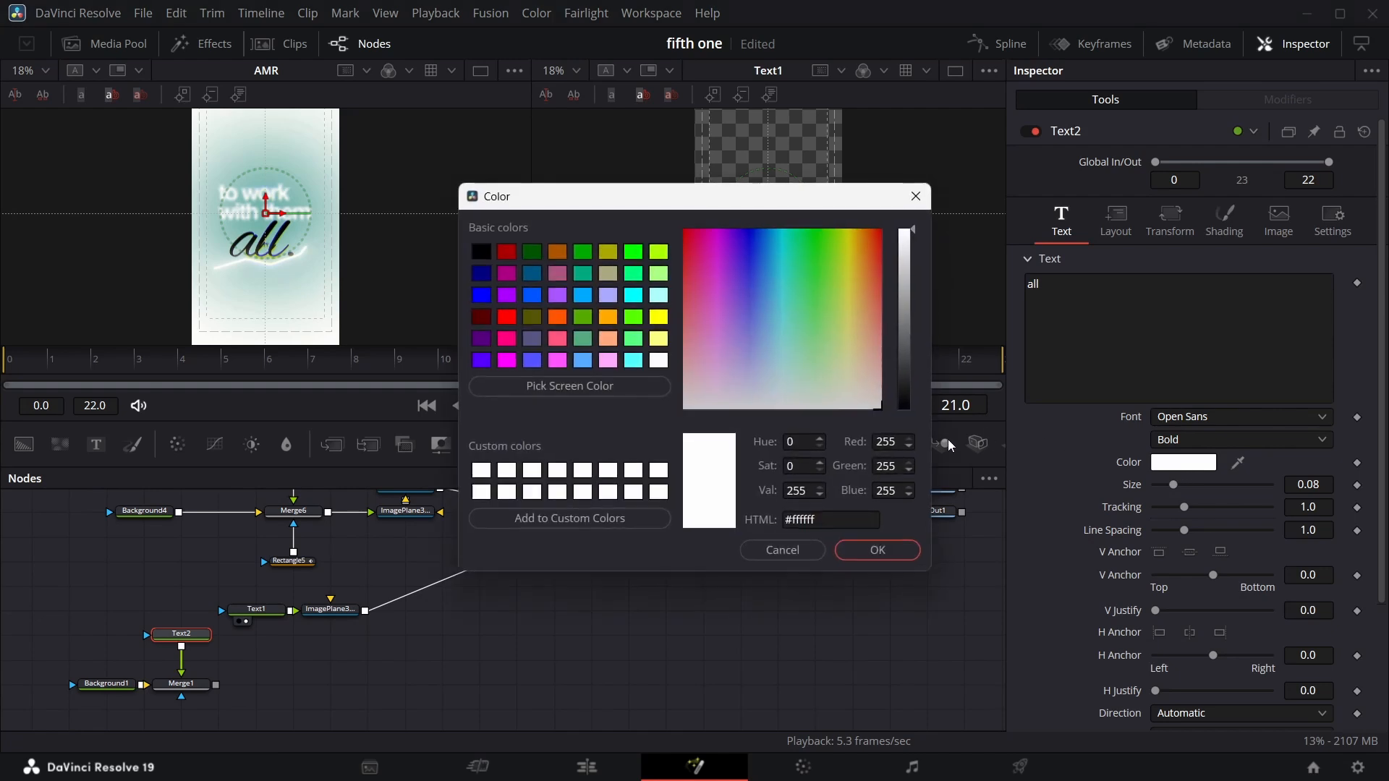
click(901, 409)
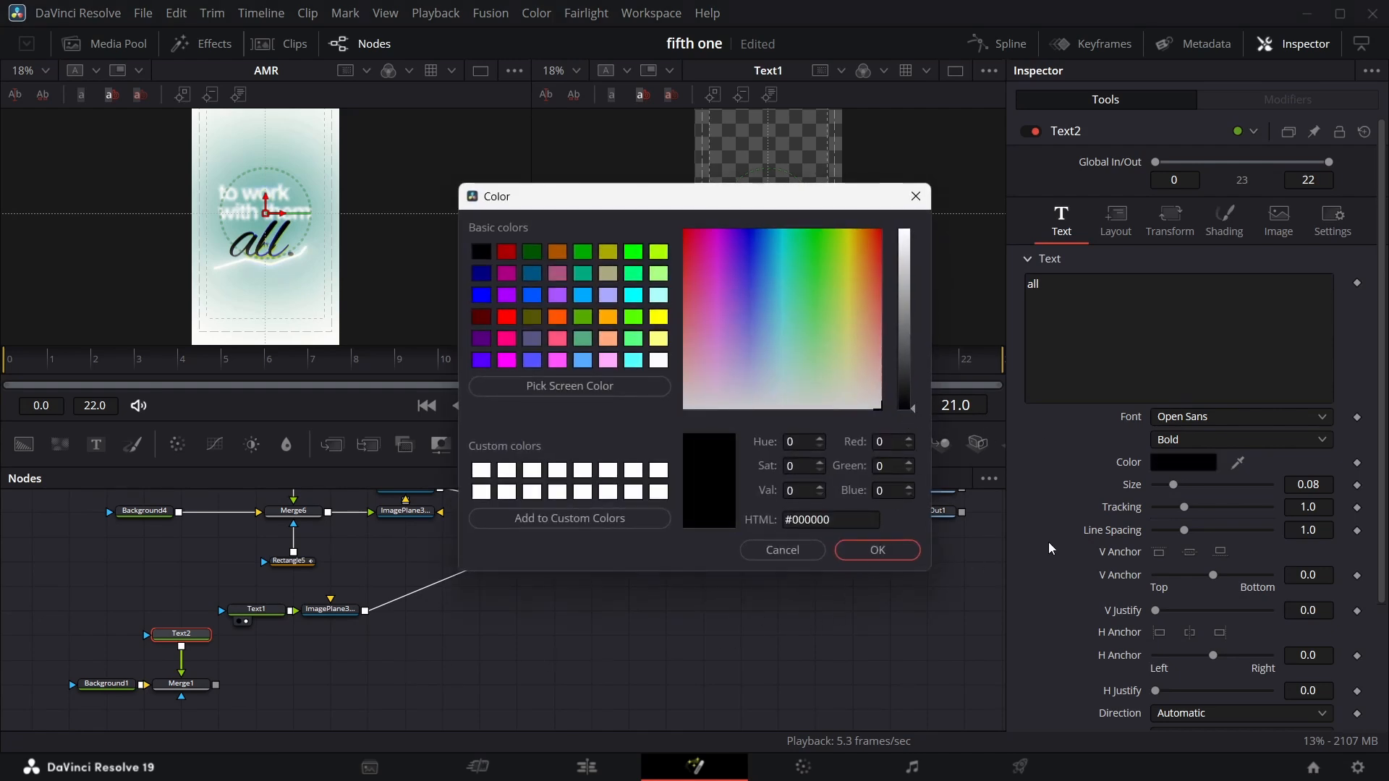
click(896, 556)
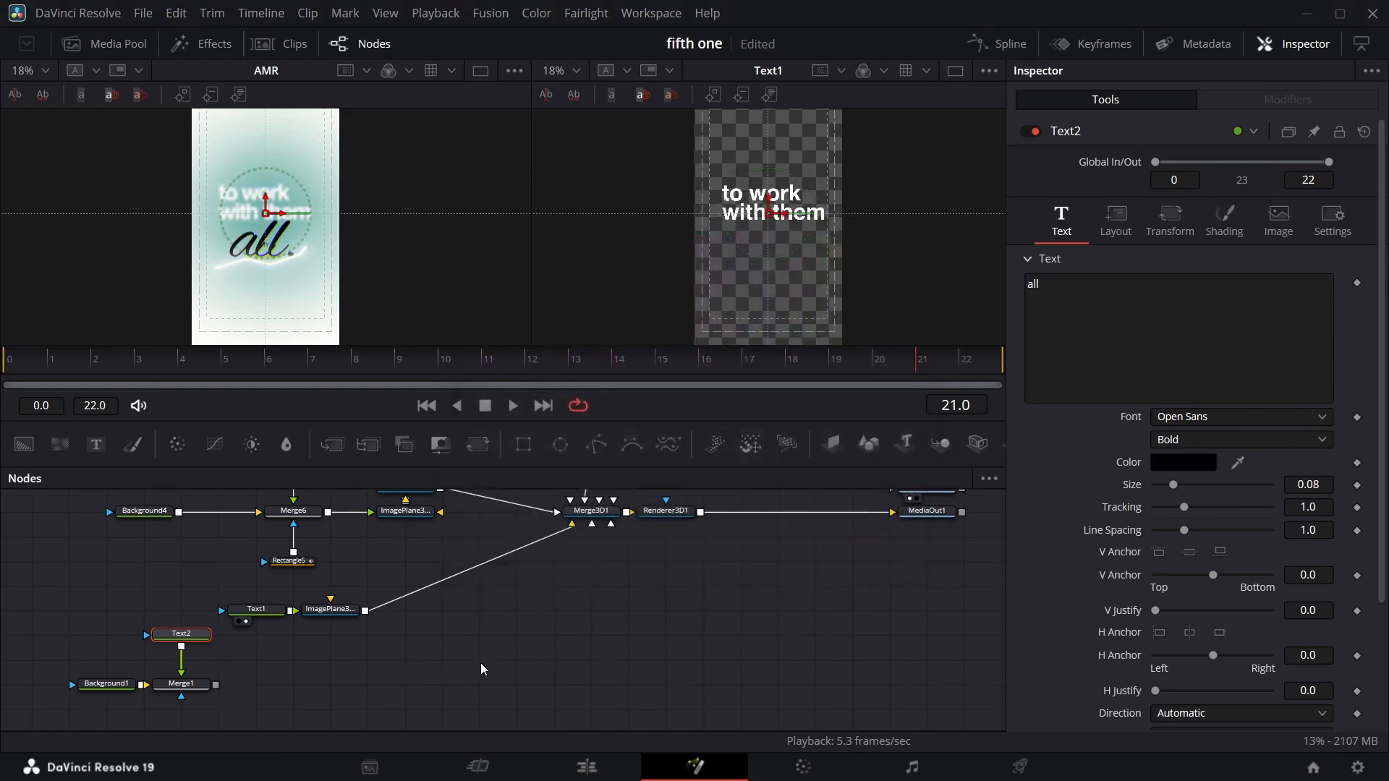
View Merge1 and set the 'all' text's font to Alex Brush Regular.
click(168, 697)
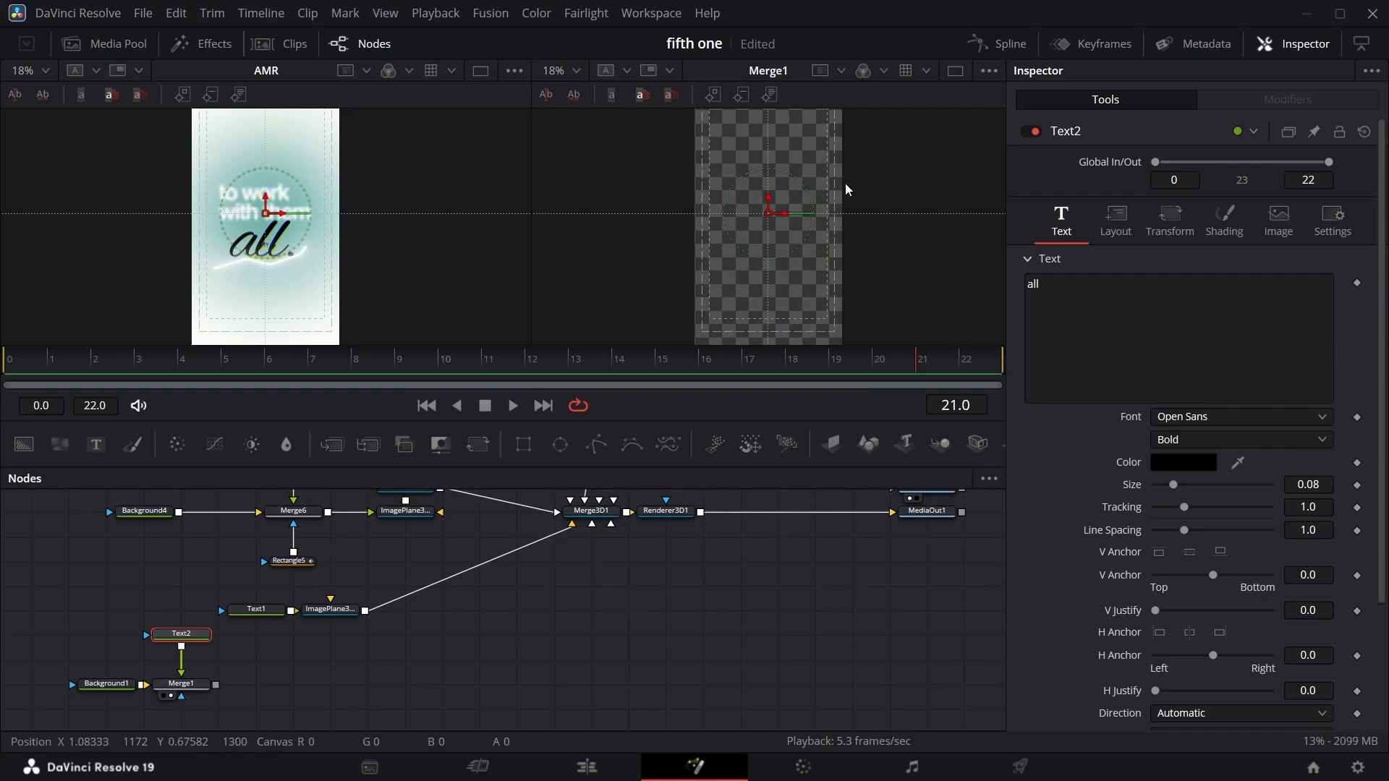
drag(1306, 484, 1383, 483)
click(1318, 417)
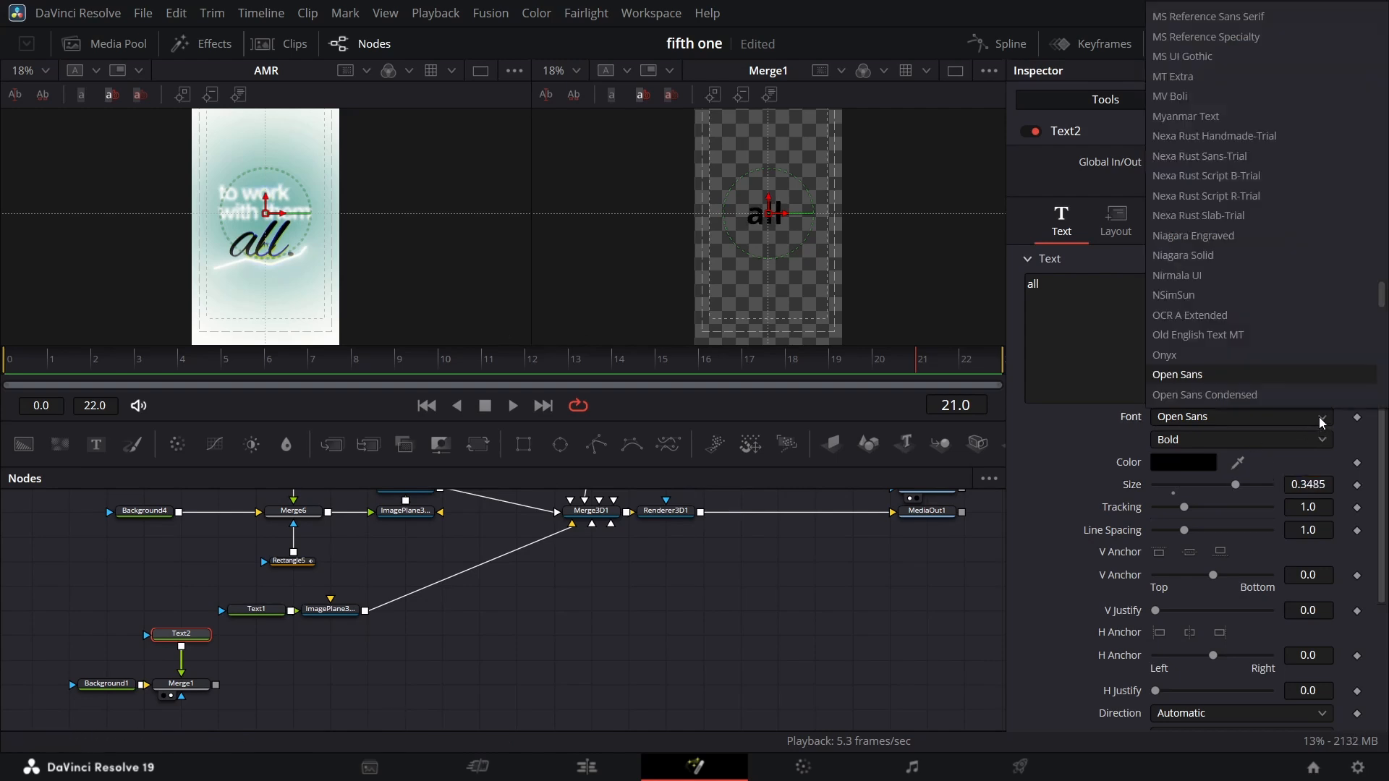
scroll(1268, 384, up, 20)
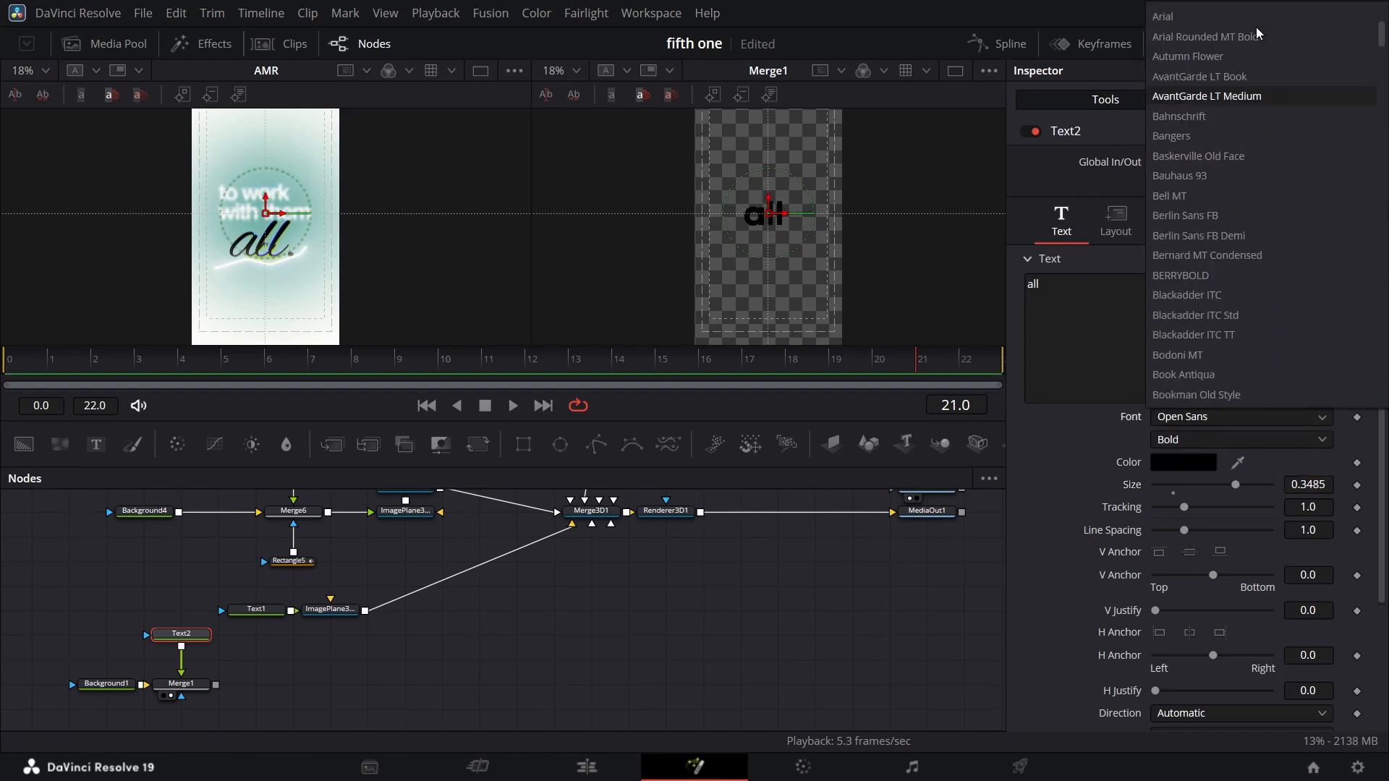
click(1230, 56)
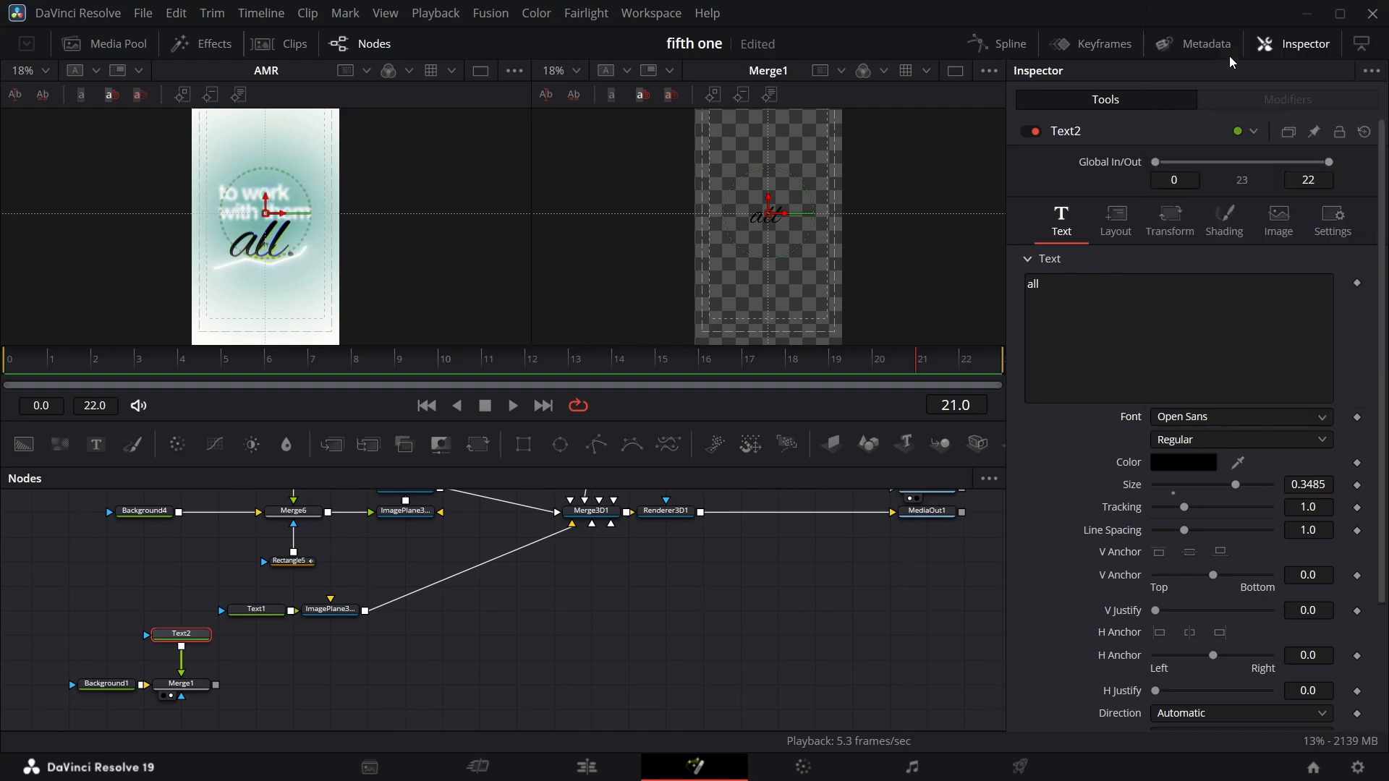
Set the 'all' text's size to 0.8.
drag(1289, 486, 1313, 486)
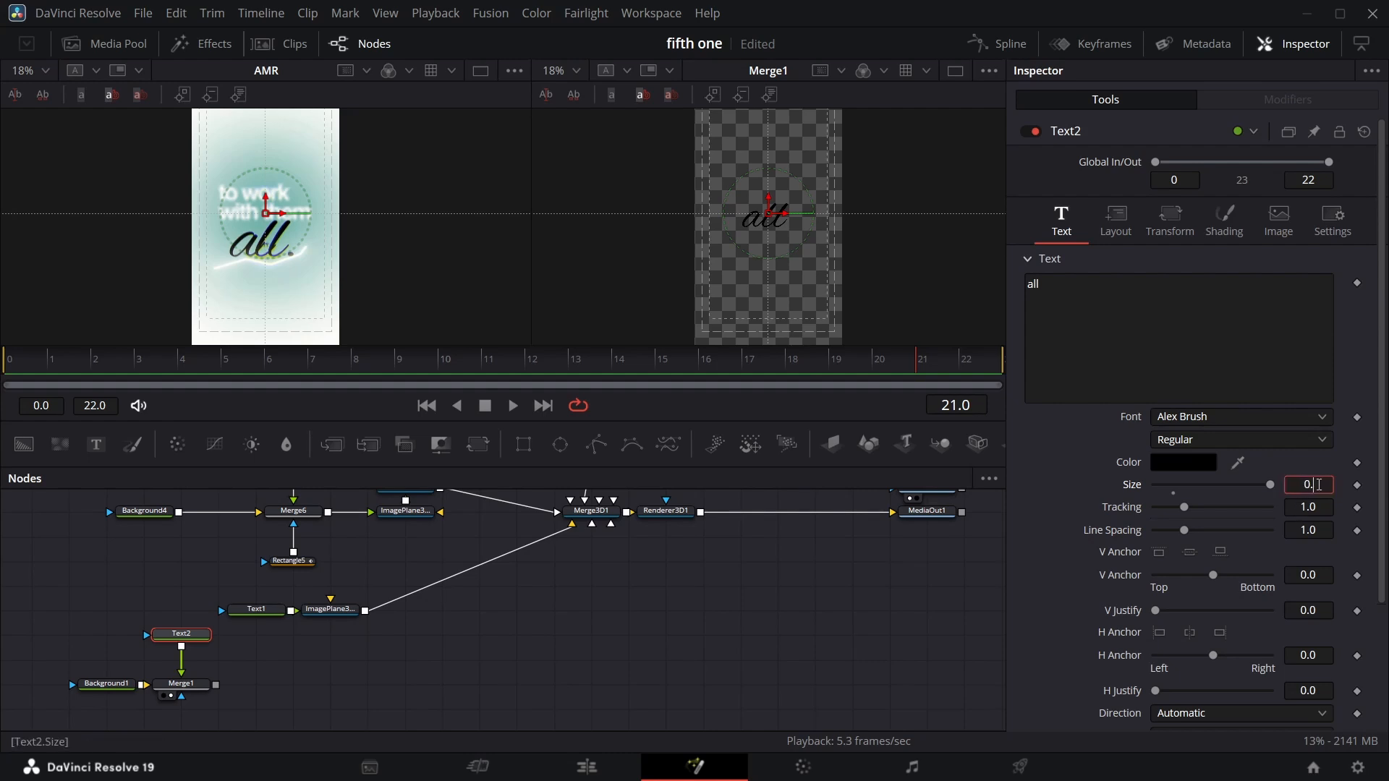
key(ctrl+s)
key(Return)
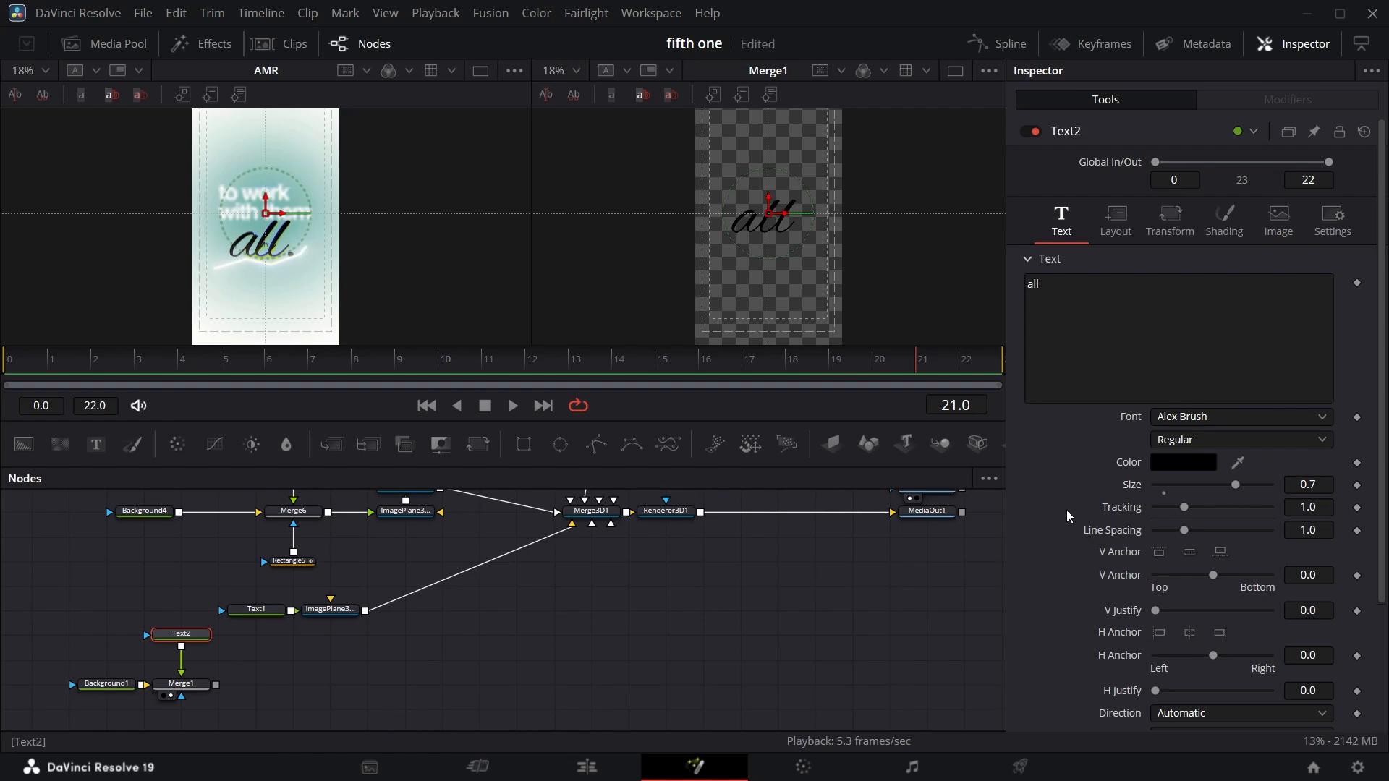
click(570, 546)
click(544, 369)
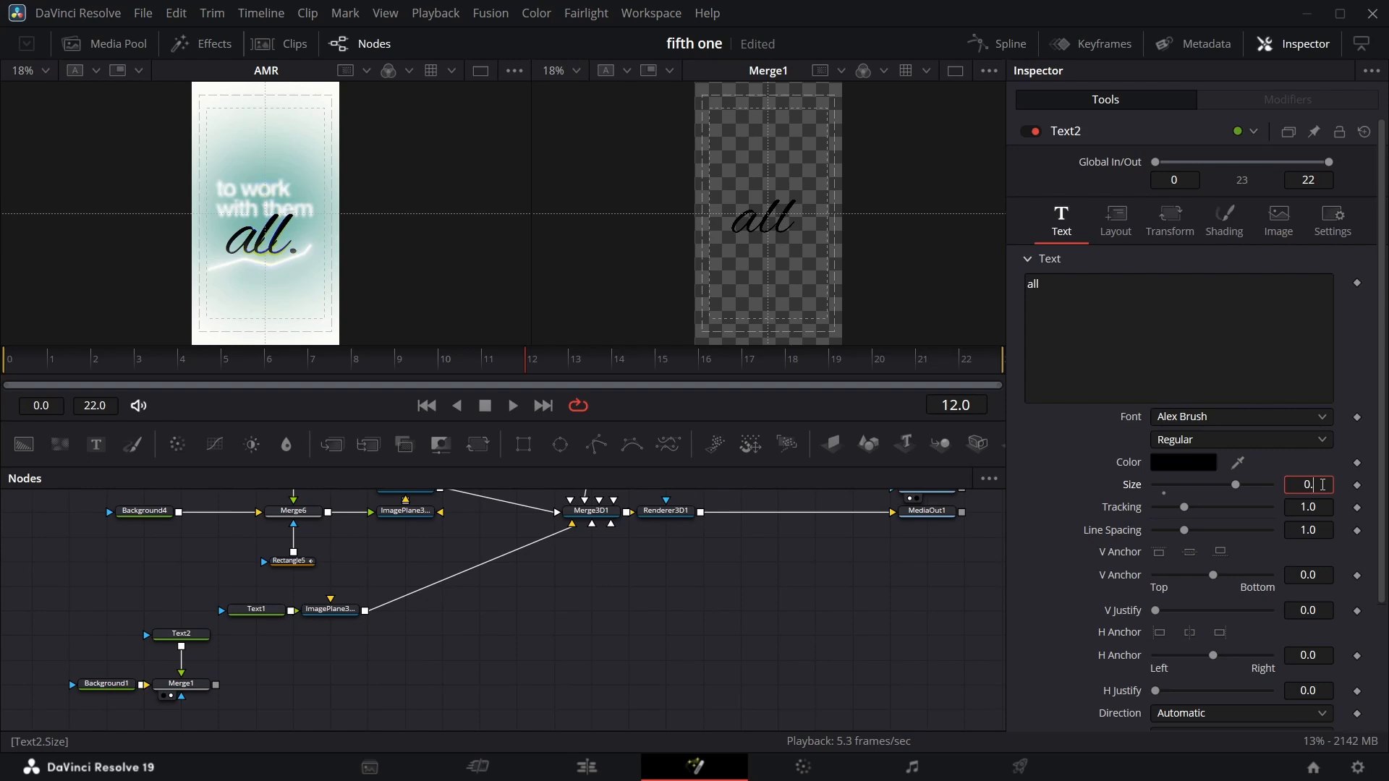
key(Return)
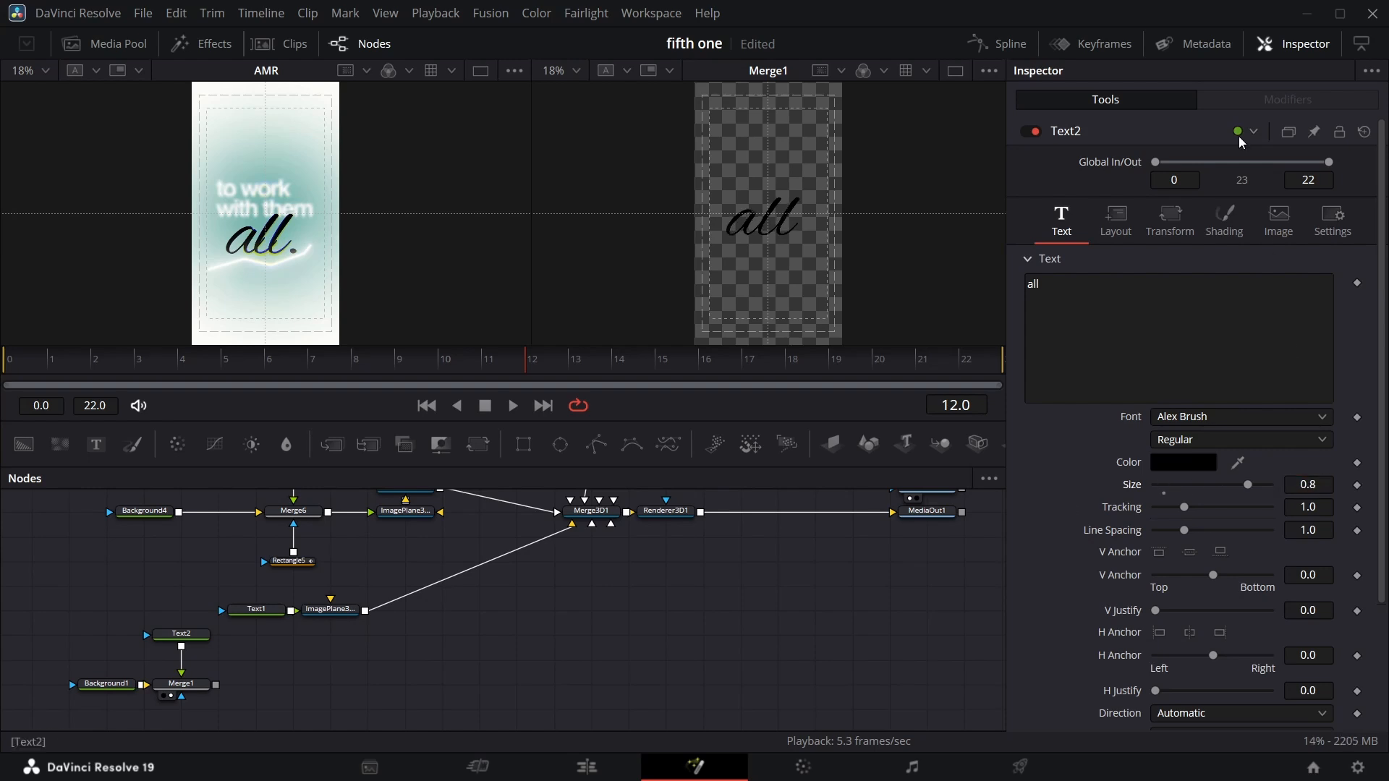
Lower the 'all' text's center Y to about 0.438.
click(1115, 219)
drag(1307, 304, 1288, 304)
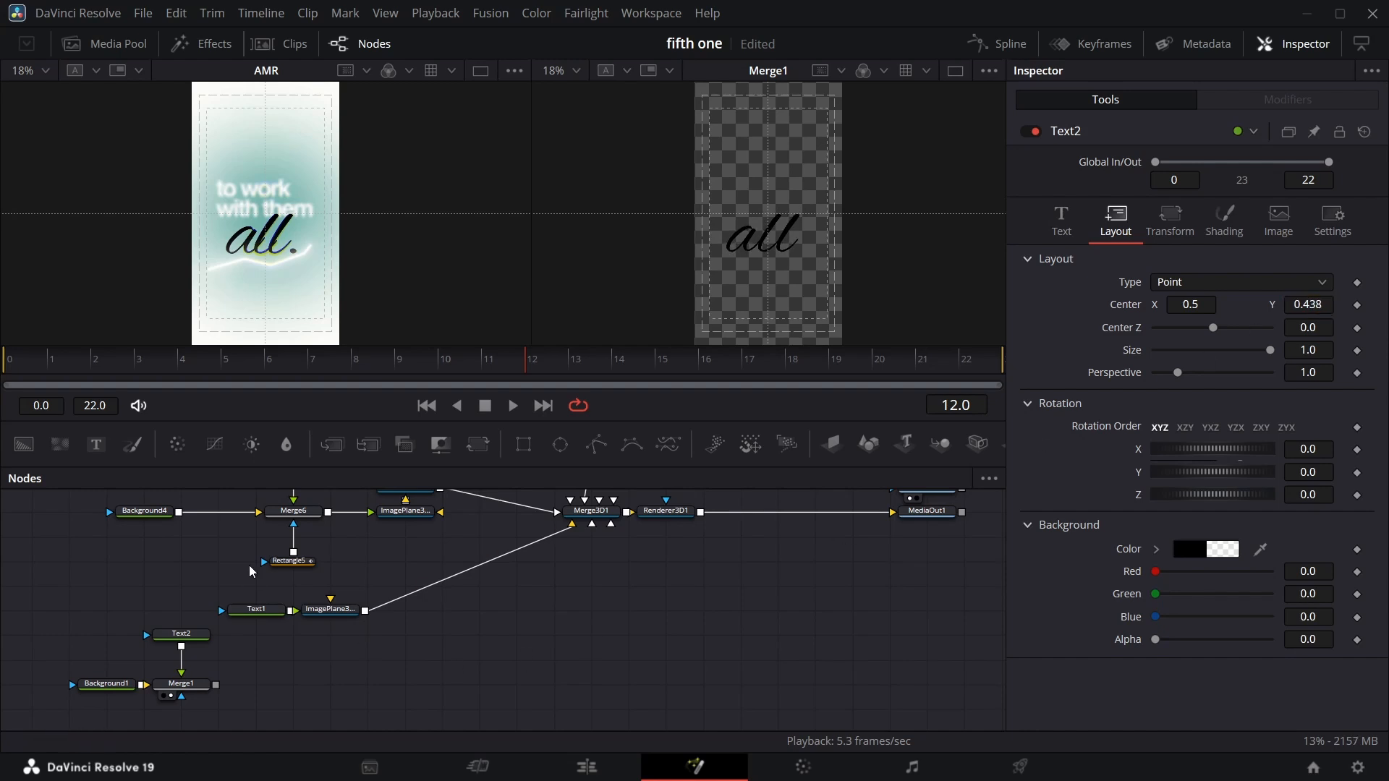
Append a period to the 'all' text so it reads "all.".
click(1063, 230)
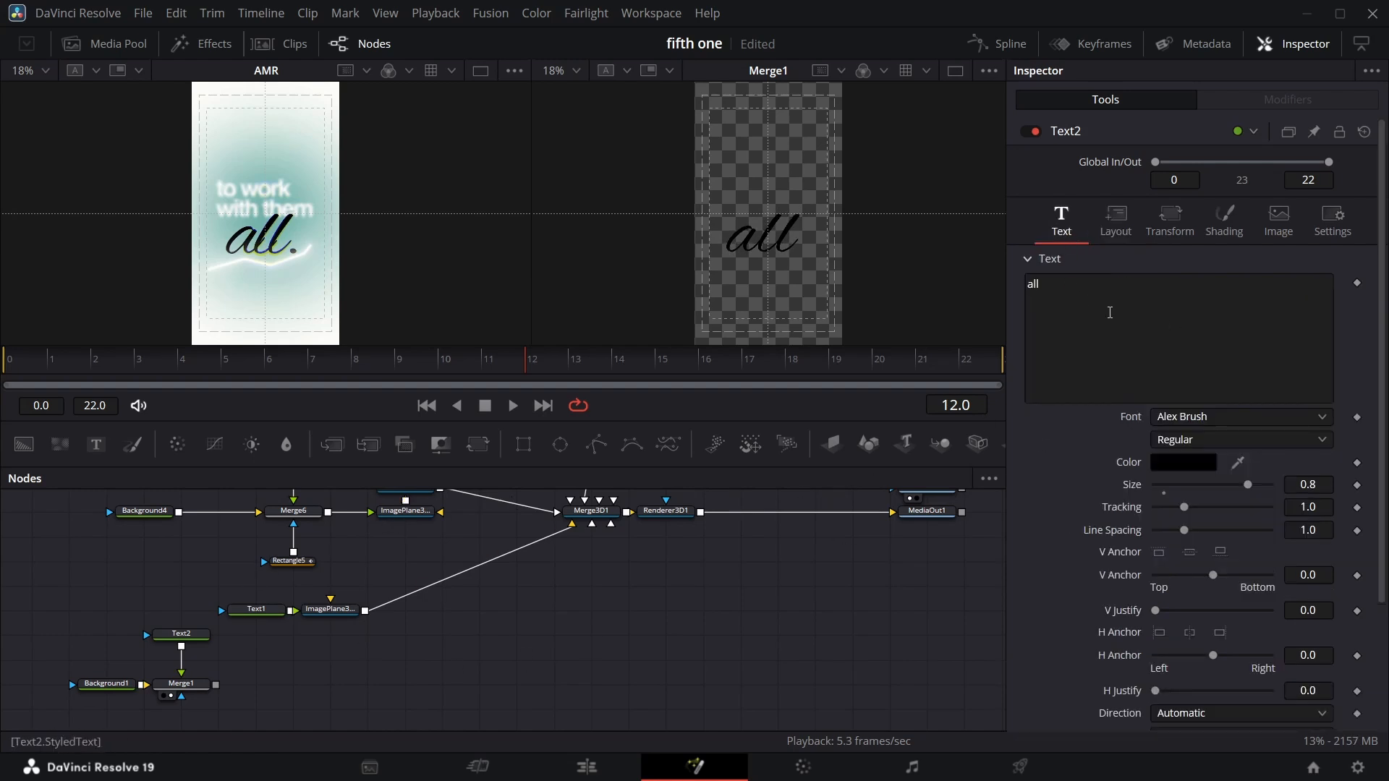
click(1042, 284)
text(.)
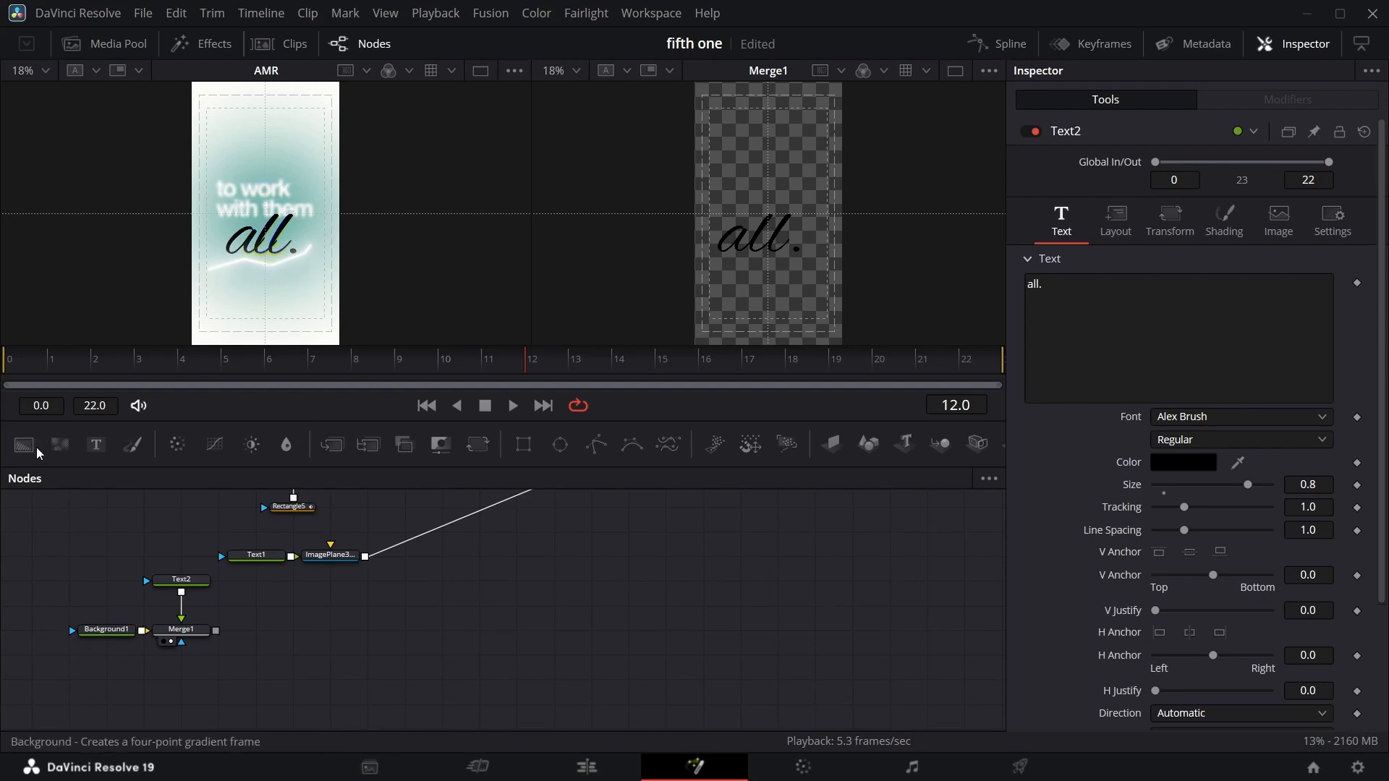
Add a new Background node and merge it over the 'all.' text composite with a new Merge node.
drag(29, 447, 266, 588)
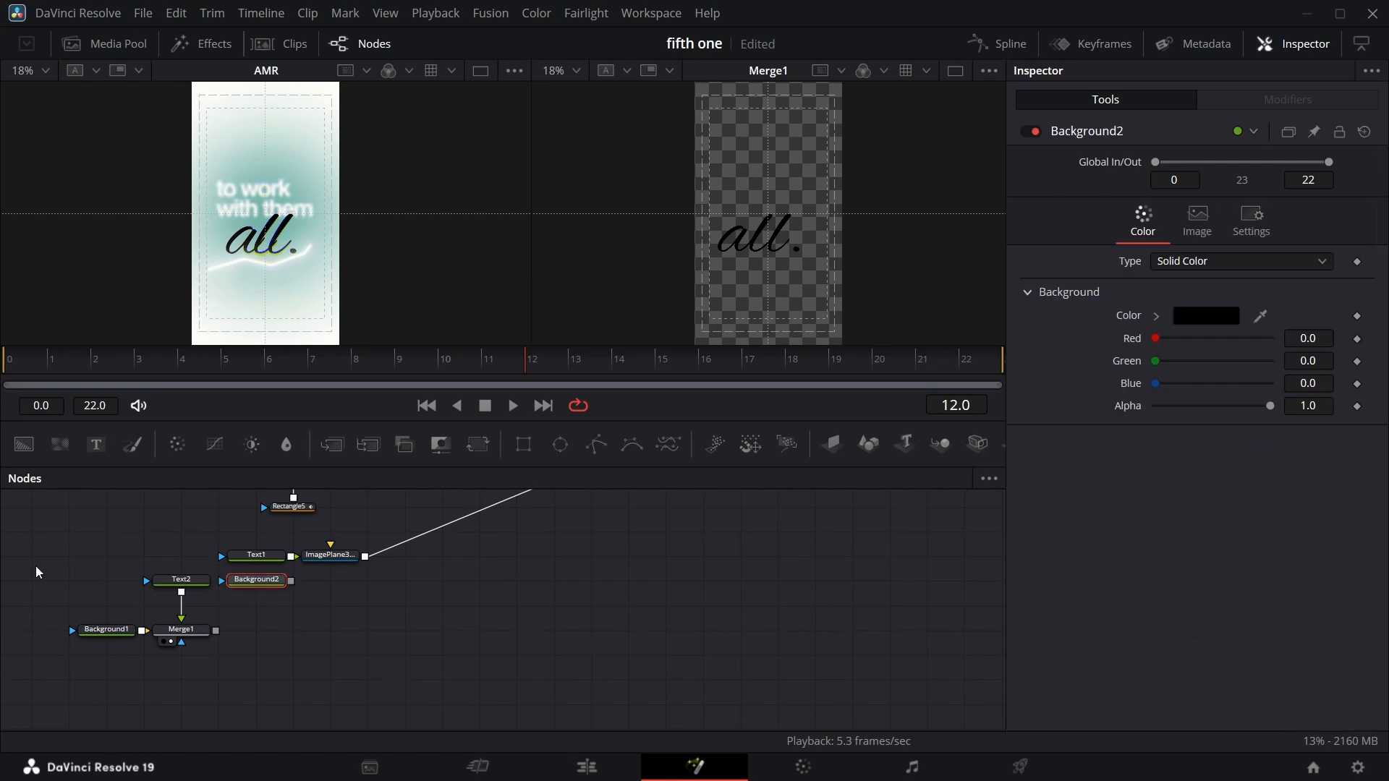
drag(36, 566, 203, 666)
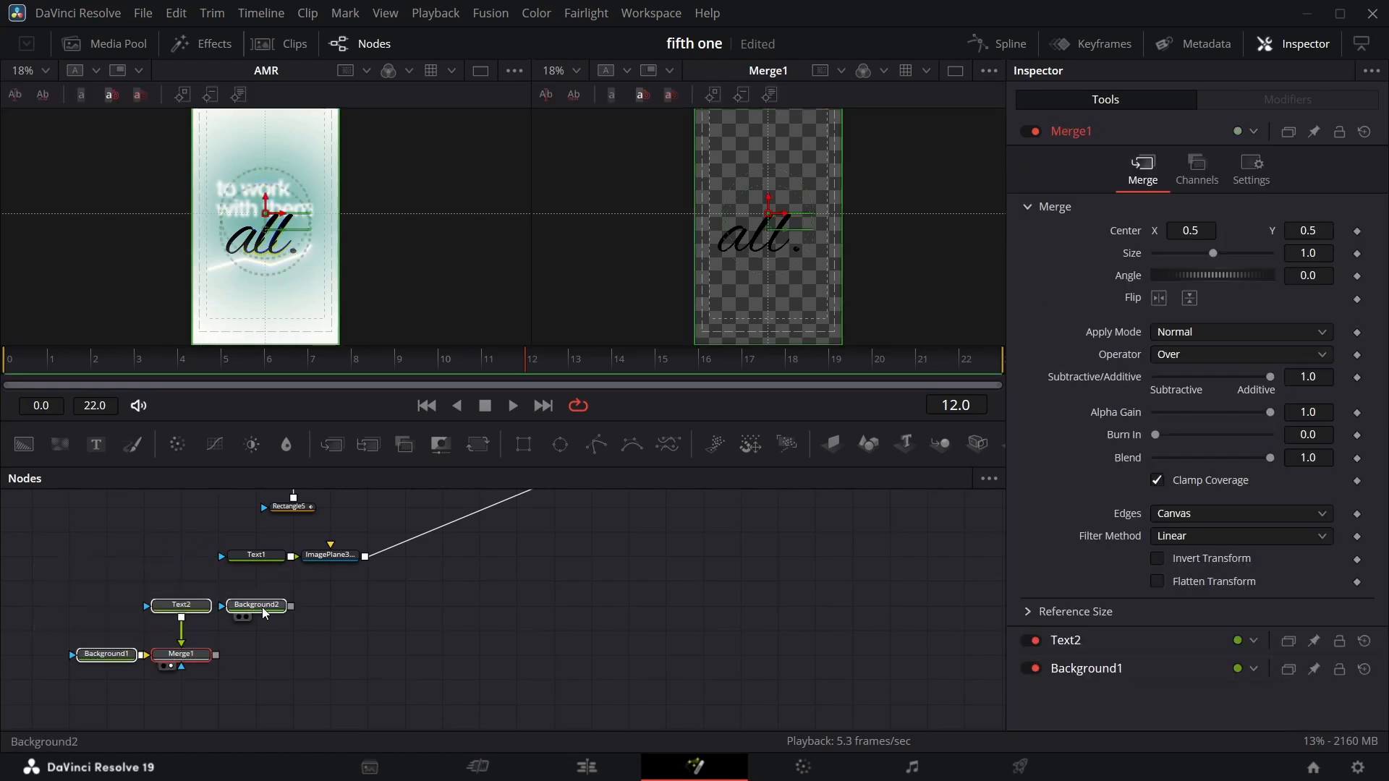
click(264, 613)
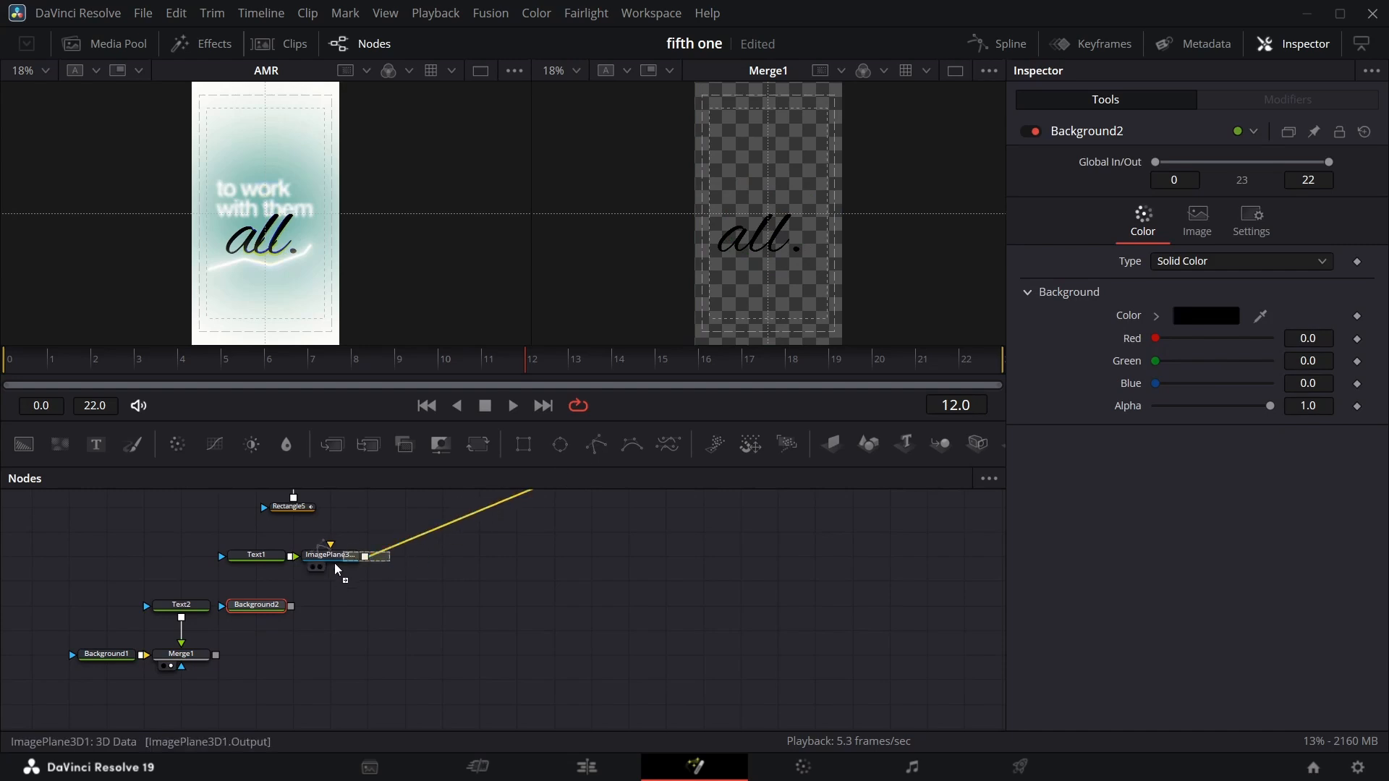
drag(334, 569, 219, 656)
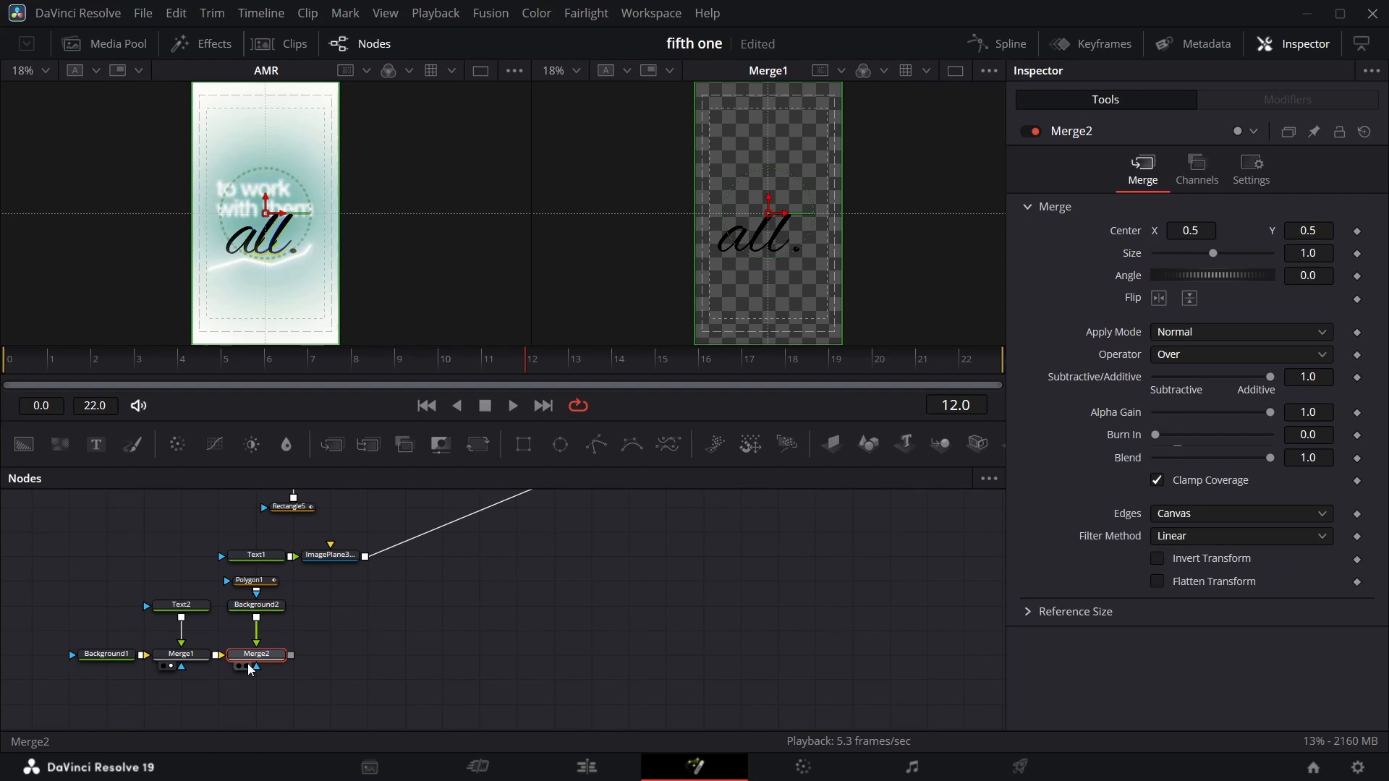
click(246, 666)
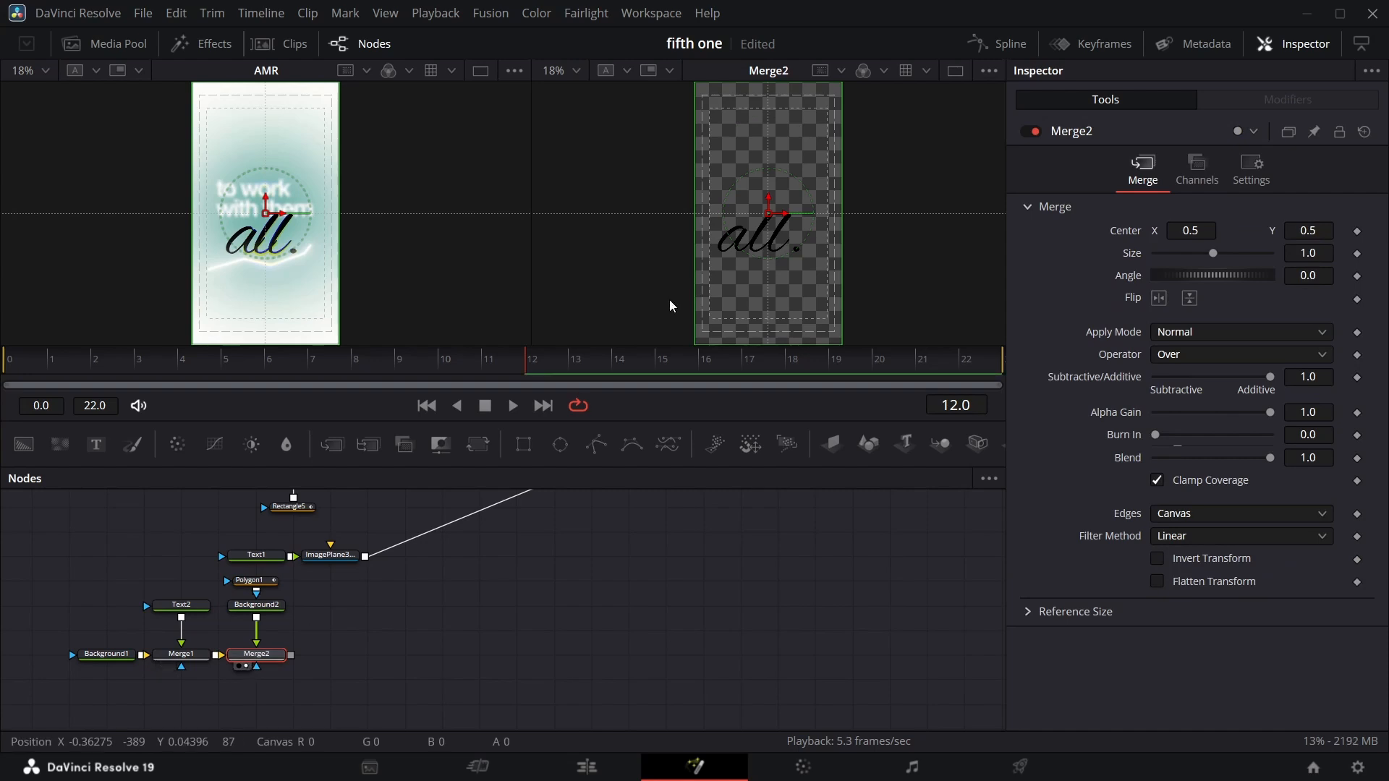
Draw a three-point polyline mask for the new background beneath the 'all.' text.
click(267, 581)
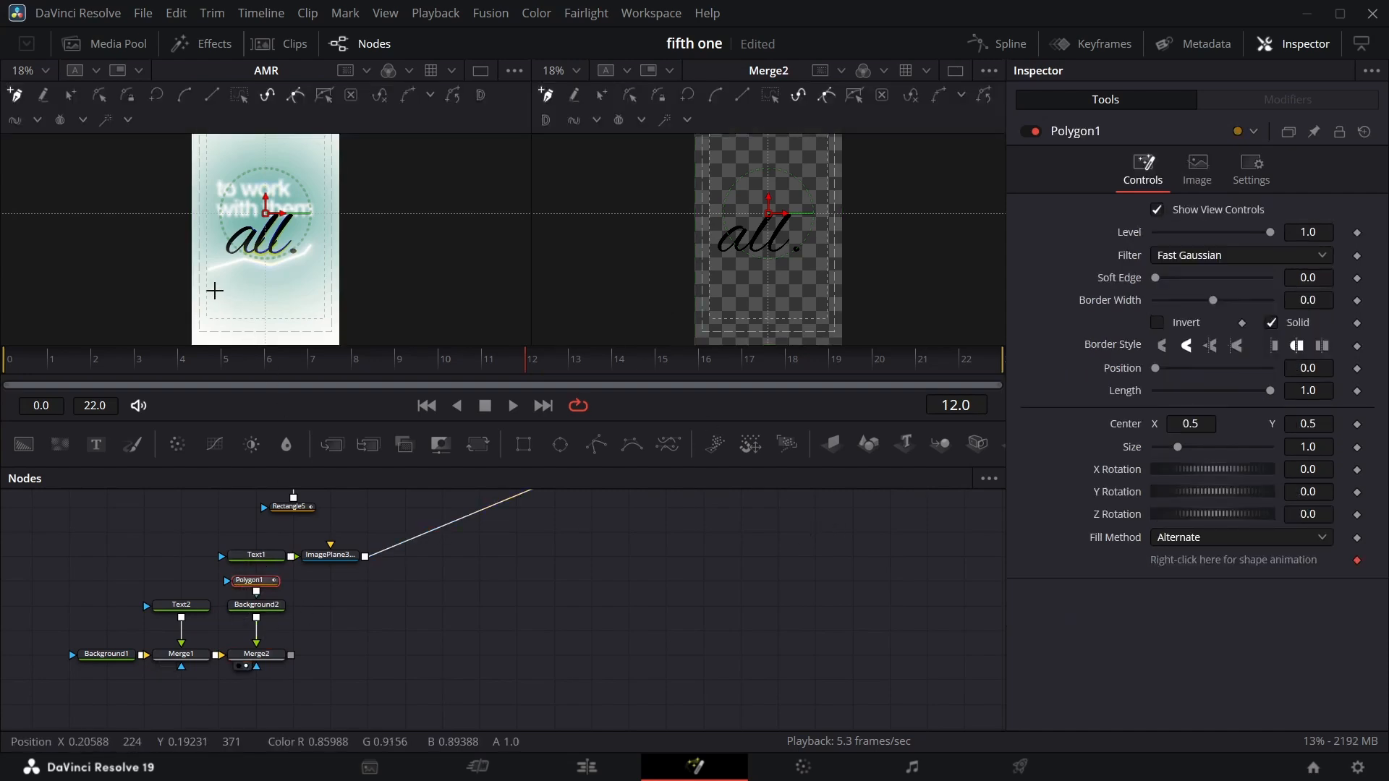
click(208, 272)
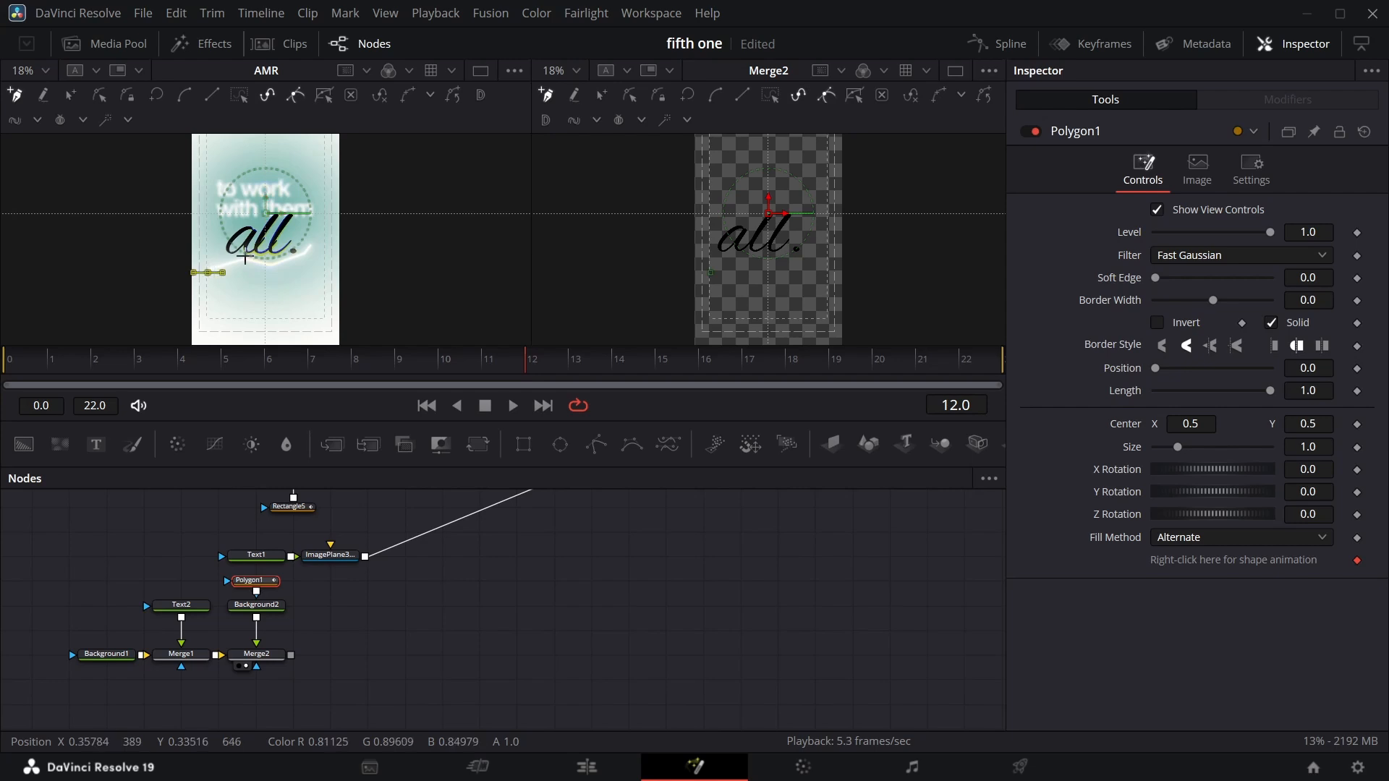
click(241, 258)
click(265, 266)
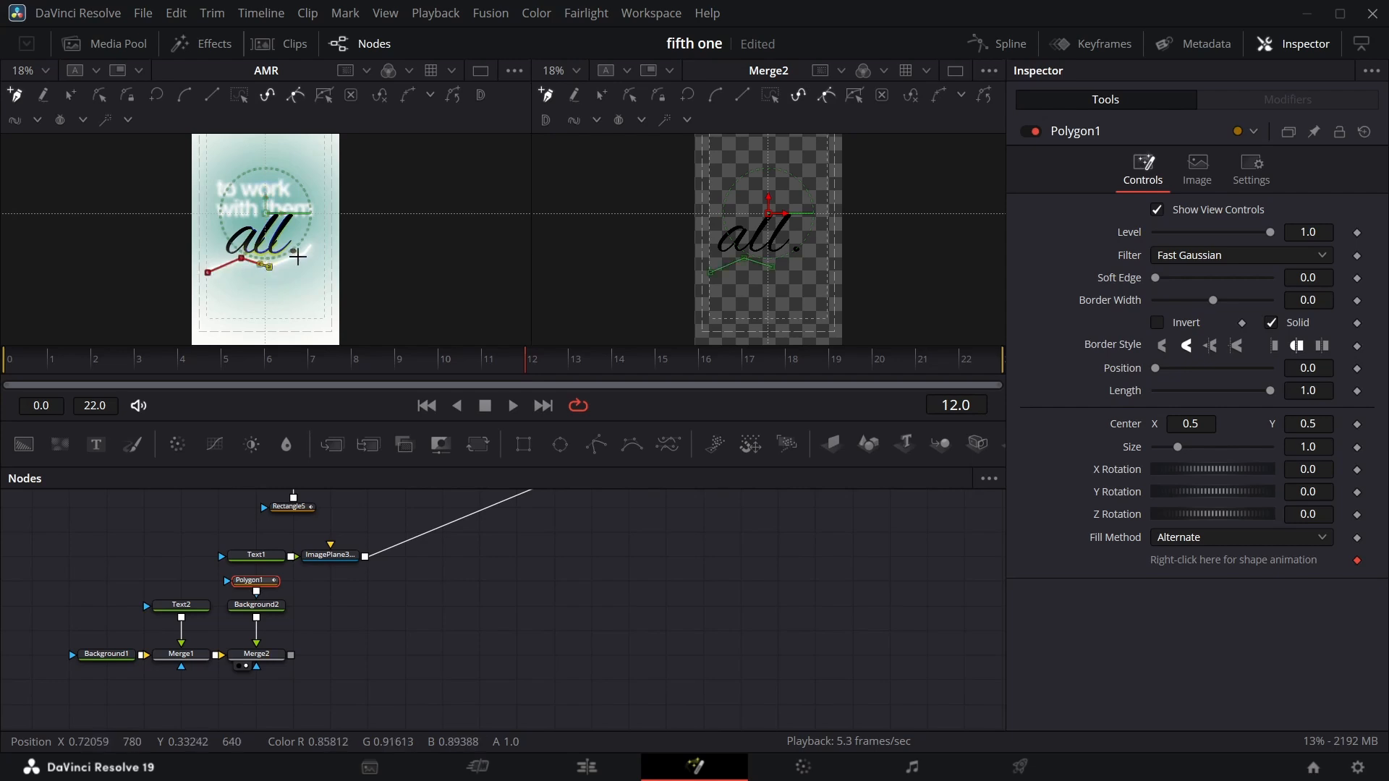
click(634, 587)
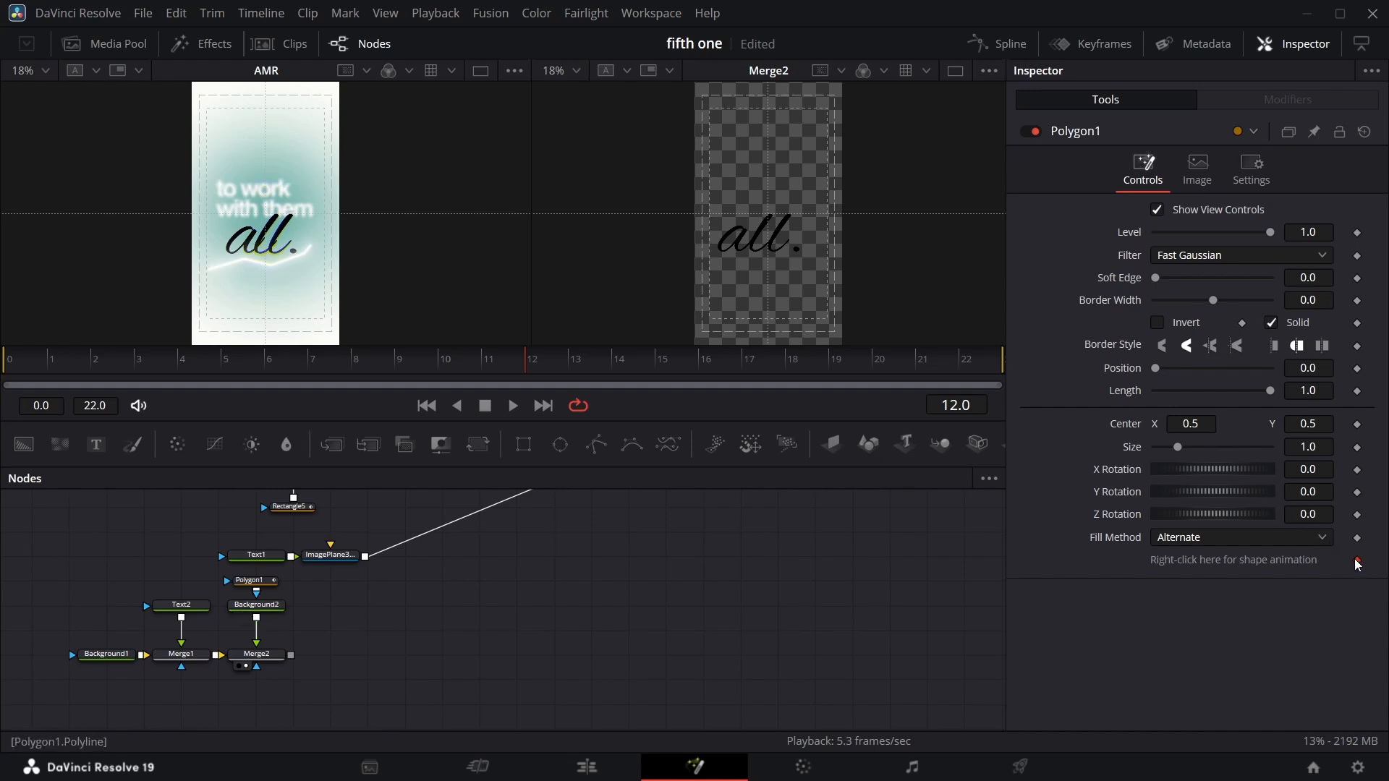
Set the polyline's border width to 0.02 so it renders as a stroke.
click(1320, 301)
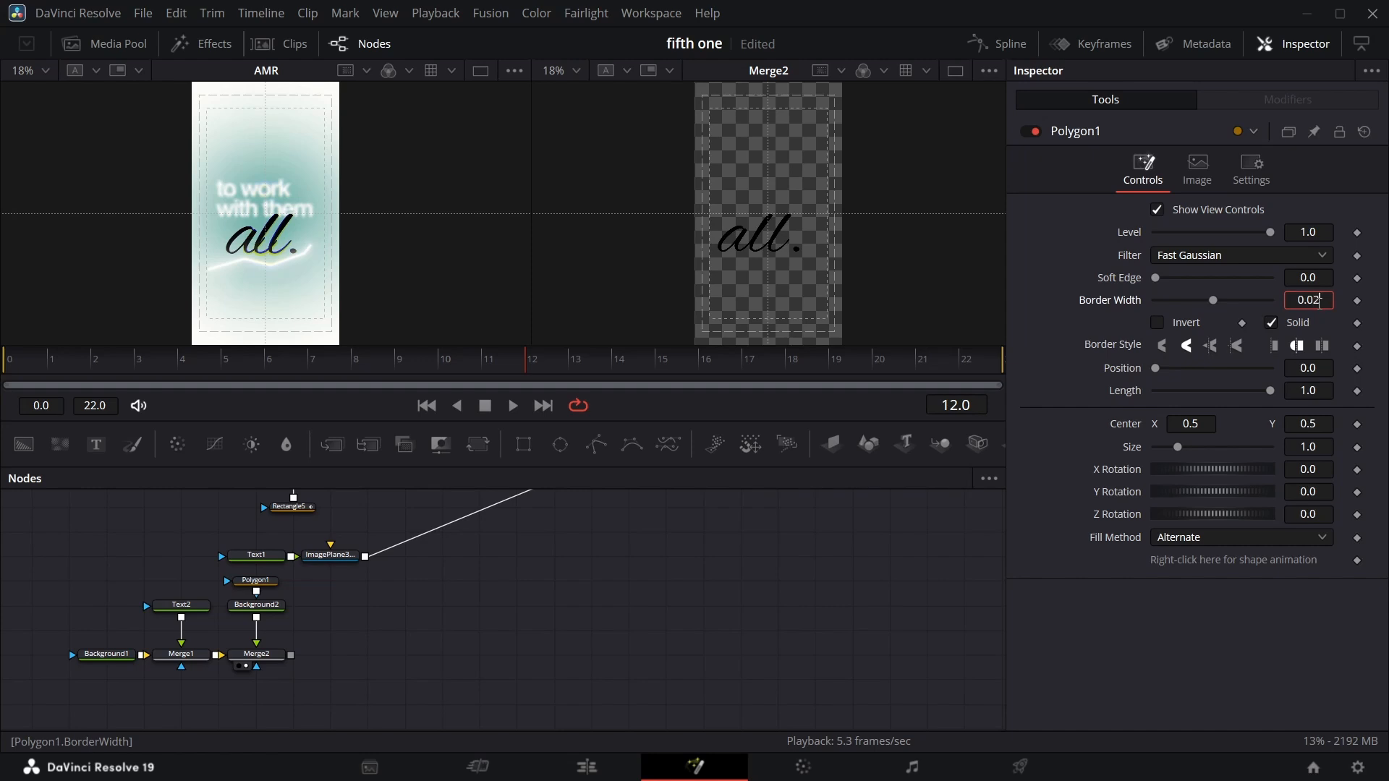
click(1040, 547)
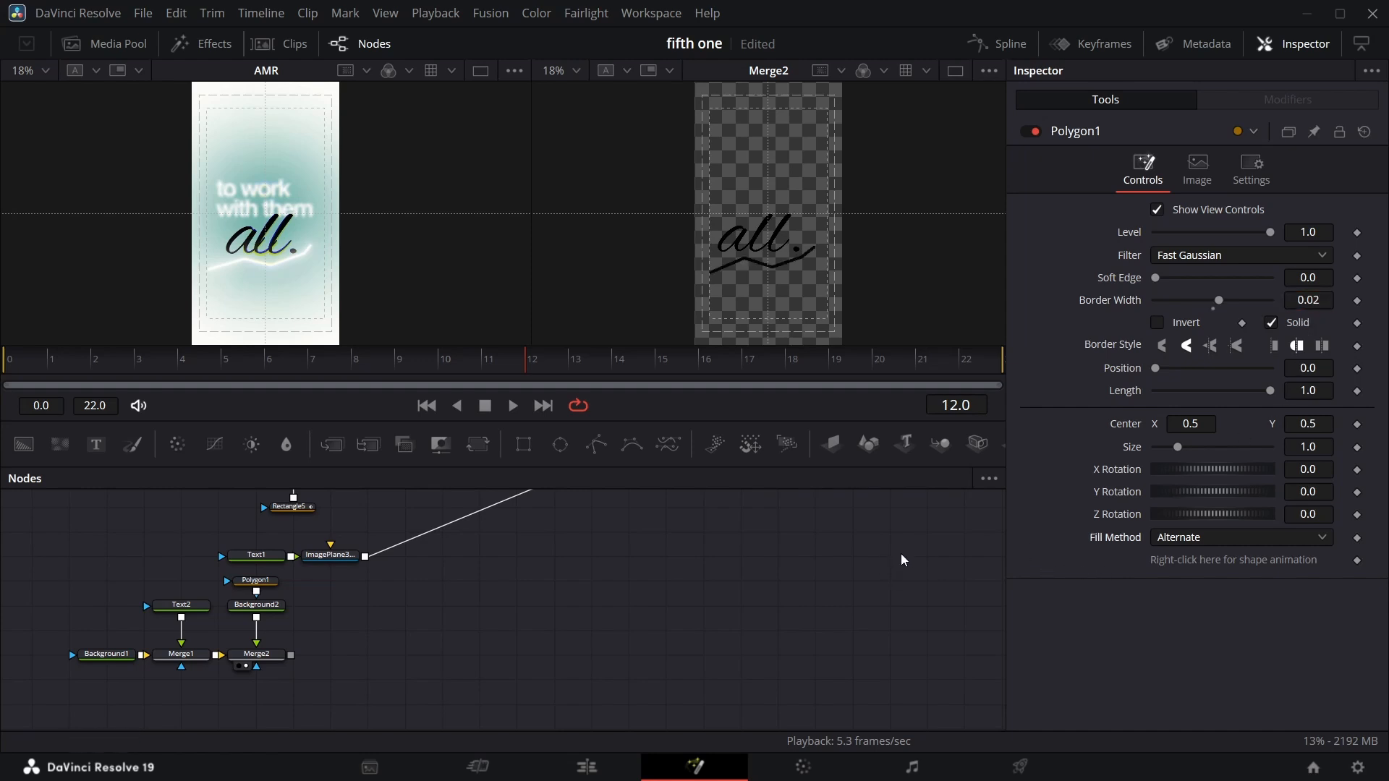
click(1308, 301)
Set the new background's color to white #fafafa.
click(277, 606)
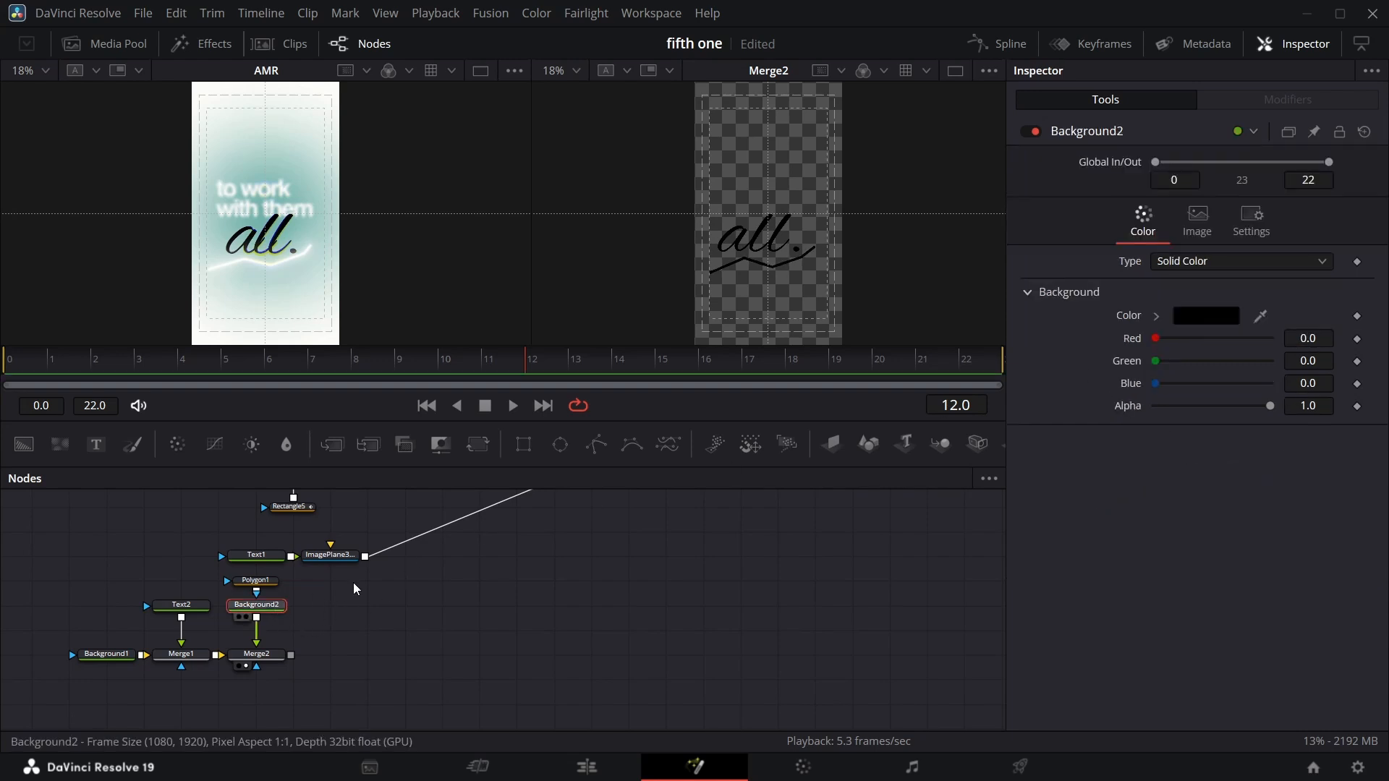
click(1196, 318)
click(902, 233)
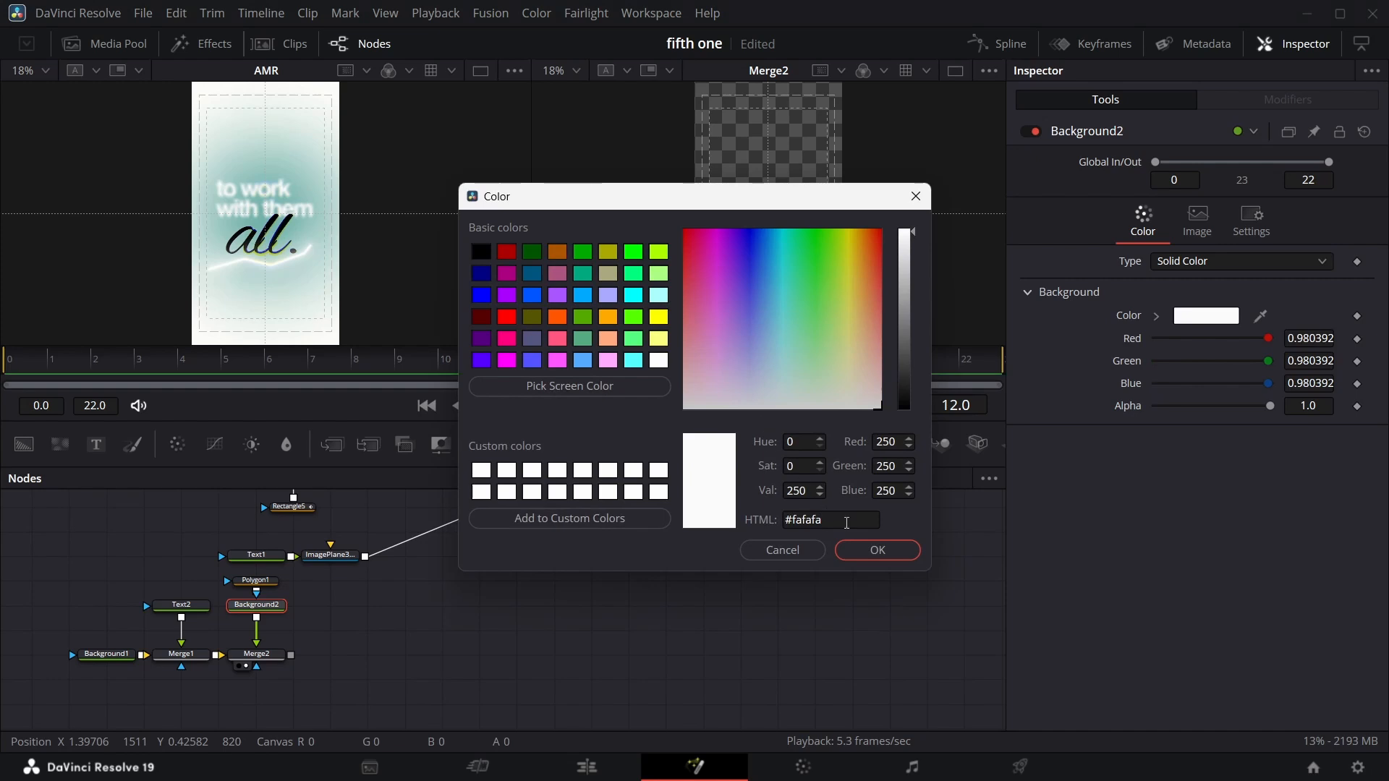
click(876, 552)
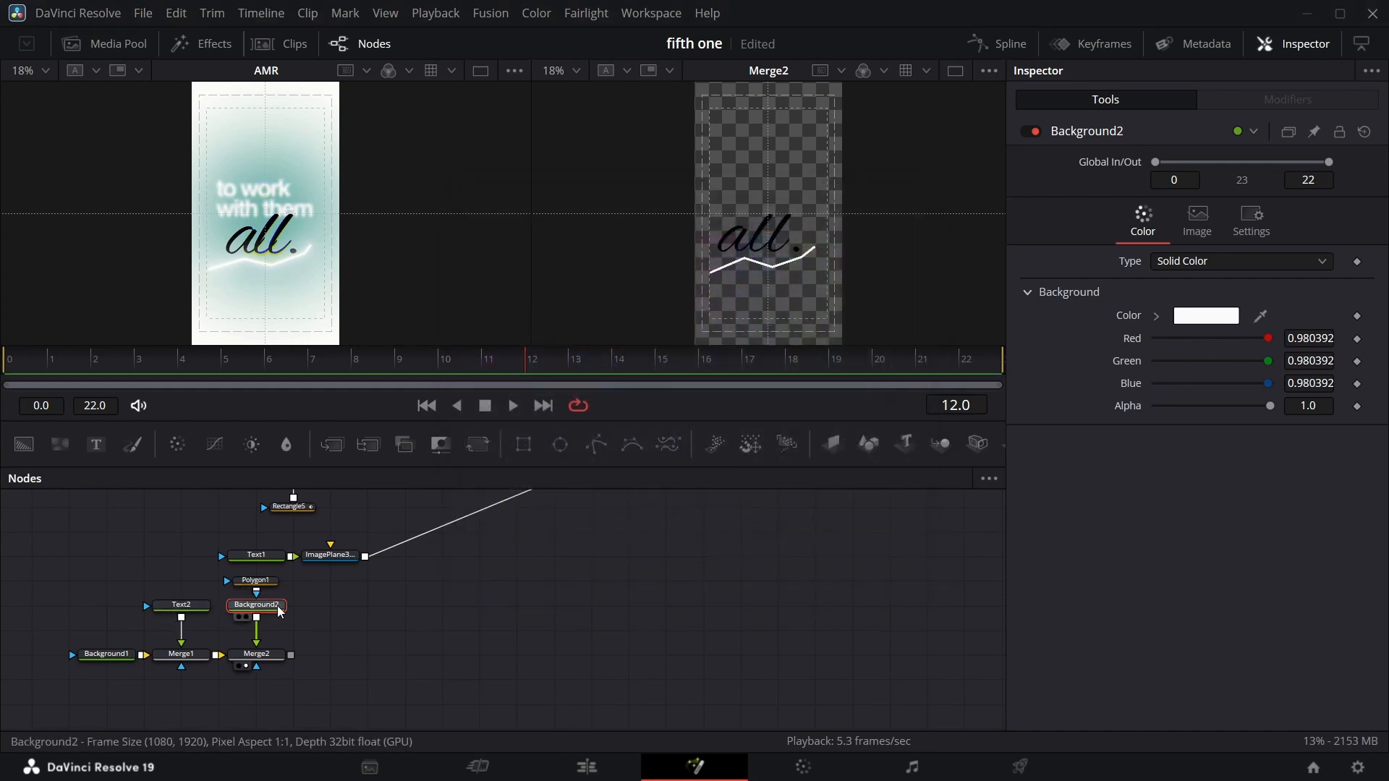
Insert a Glow node after the white background.
key(shift+space)
text(tr)
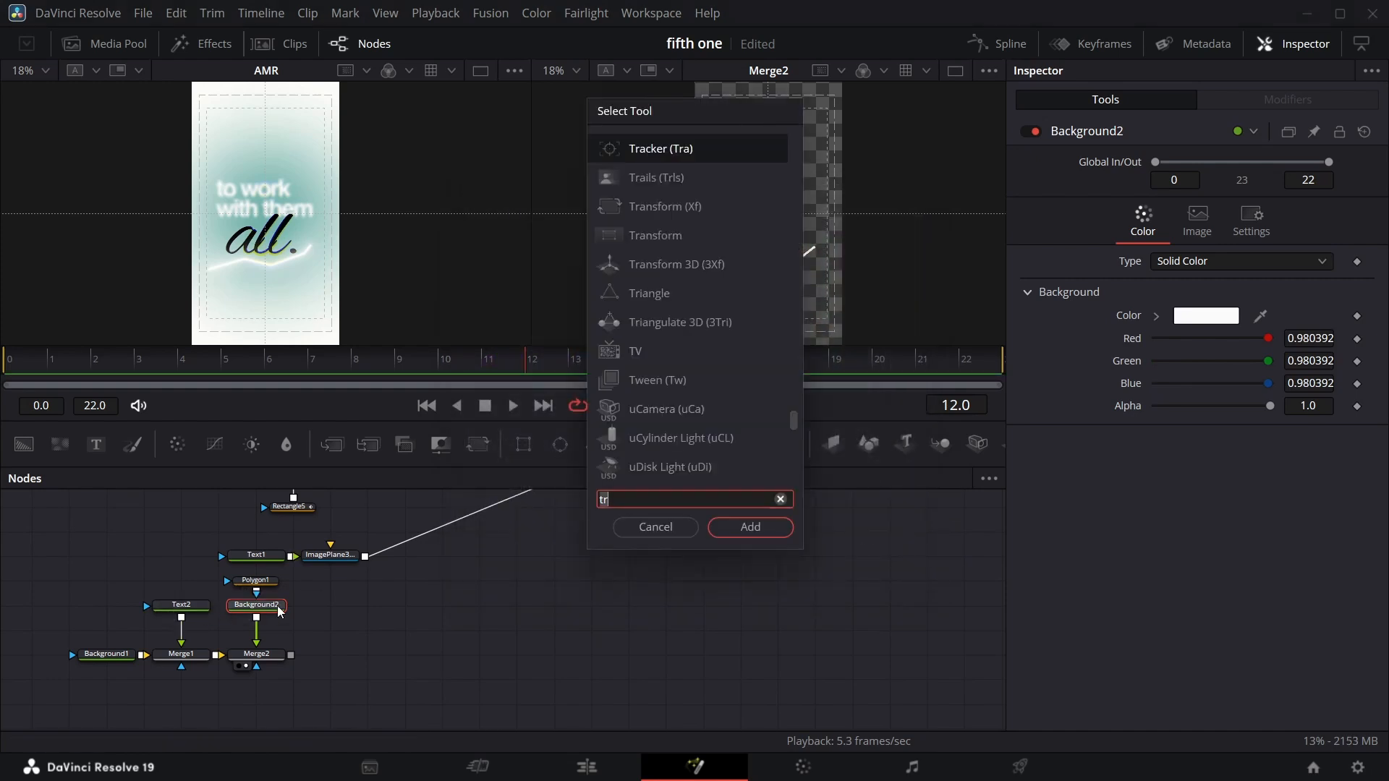
key(BackSpace)
key(BackSpace)
text(glow)
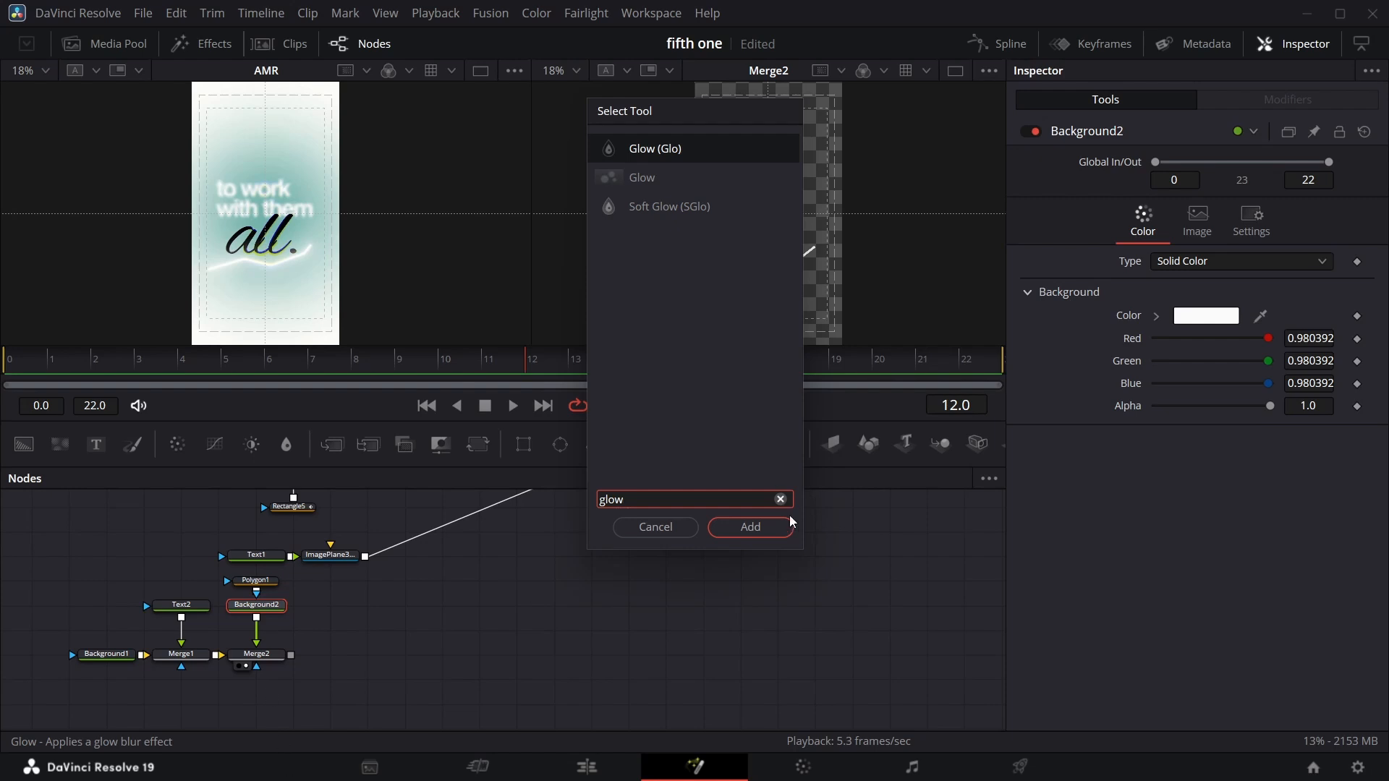
click(780, 526)
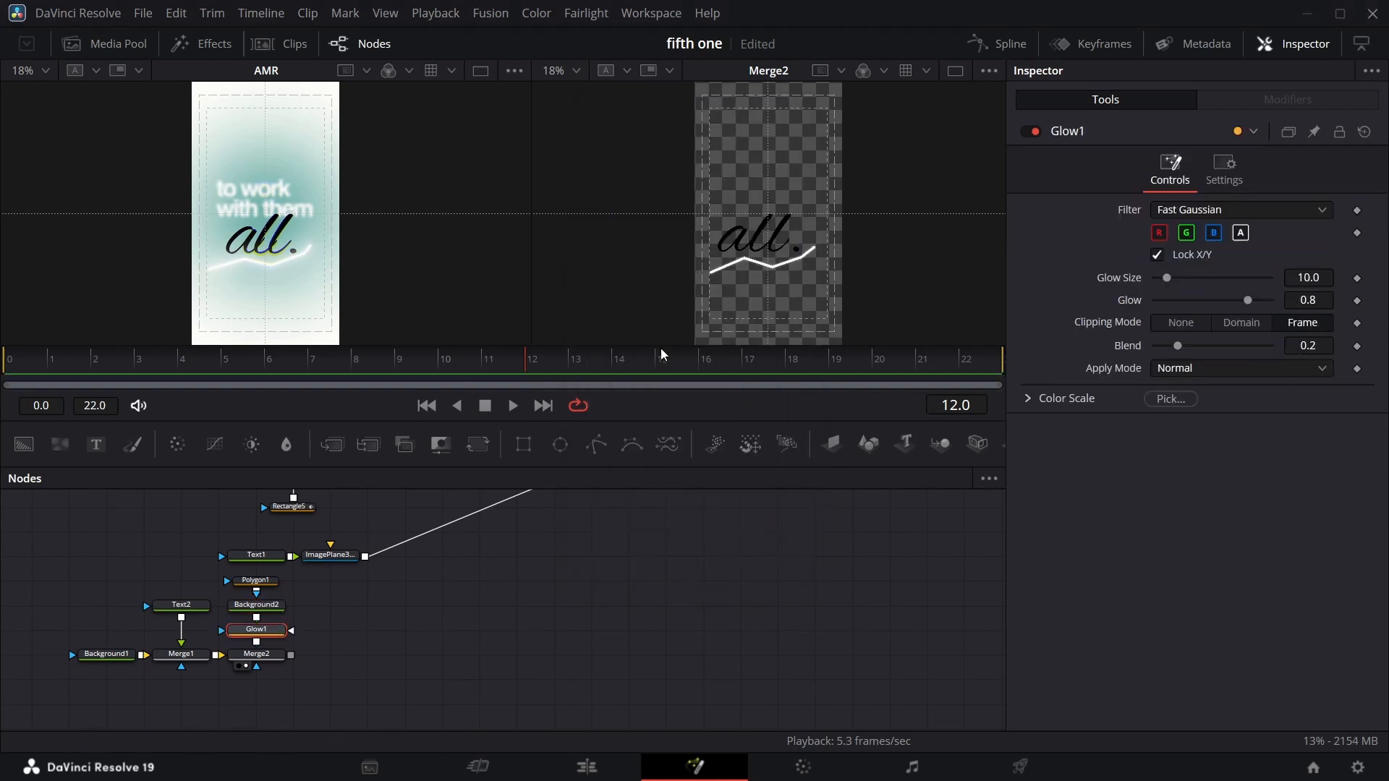
Reduce the polyline's border width to about 0.0123.
click(270, 583)
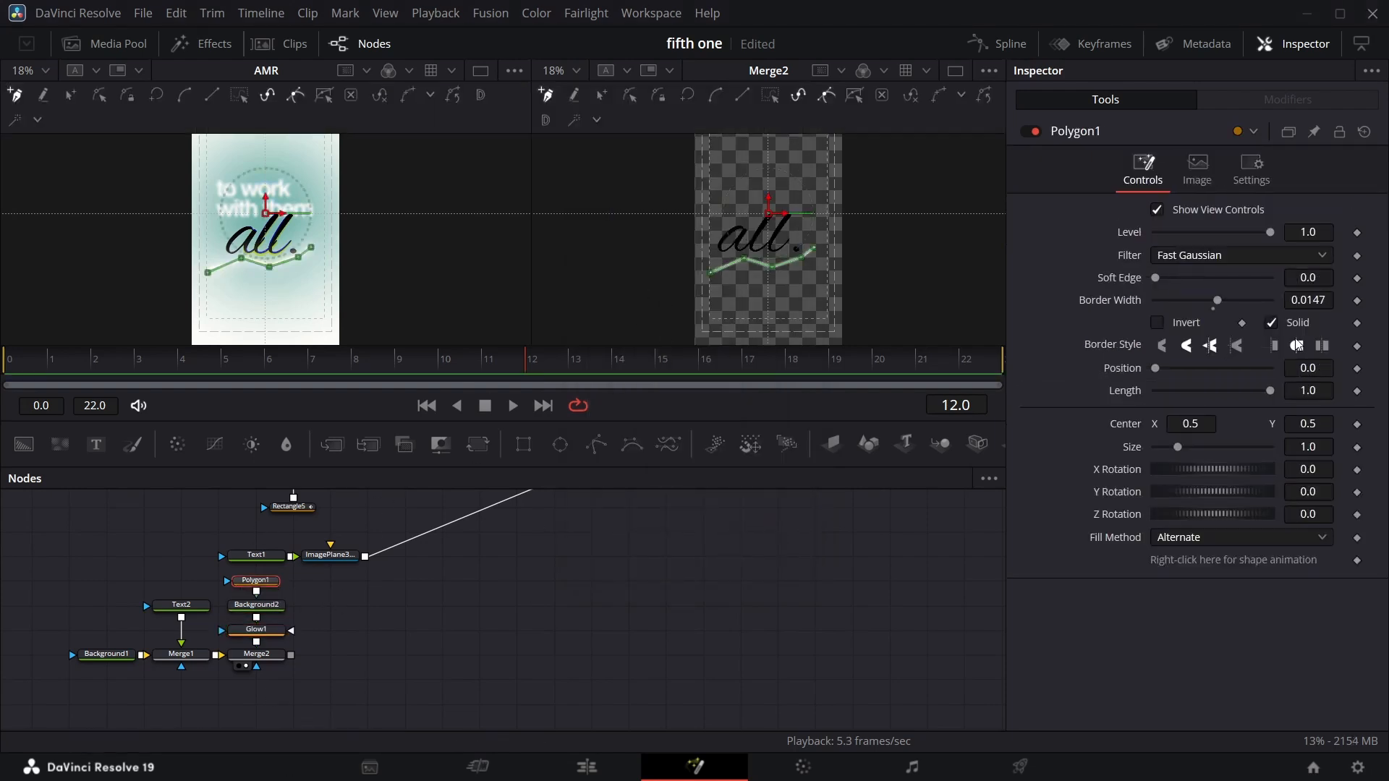
drag(1331, 306, 1318, 305)
click(881, 546)
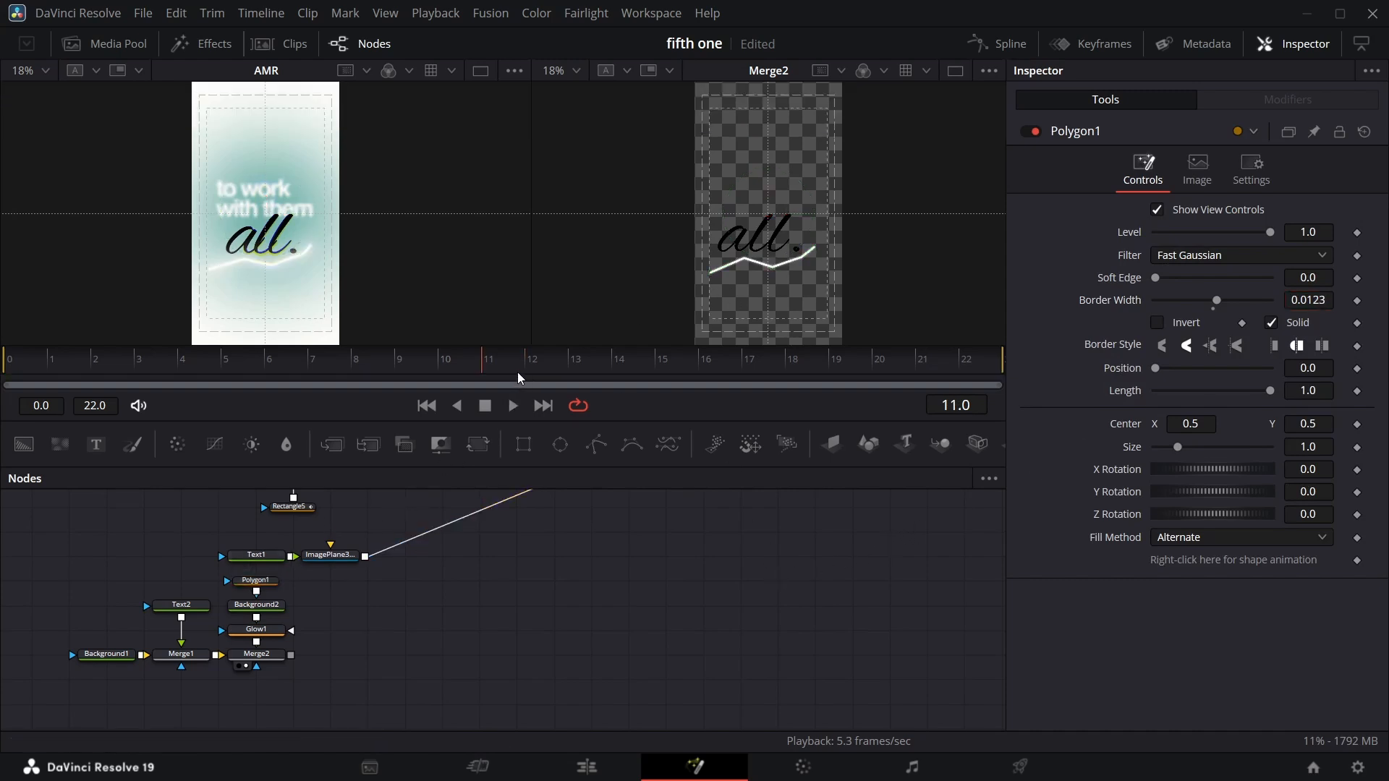
Keyframe the polyline's length at 1.0 on frame 8 and 0.0 on frame 3 to animate the stroke drawing on.
key(Left)
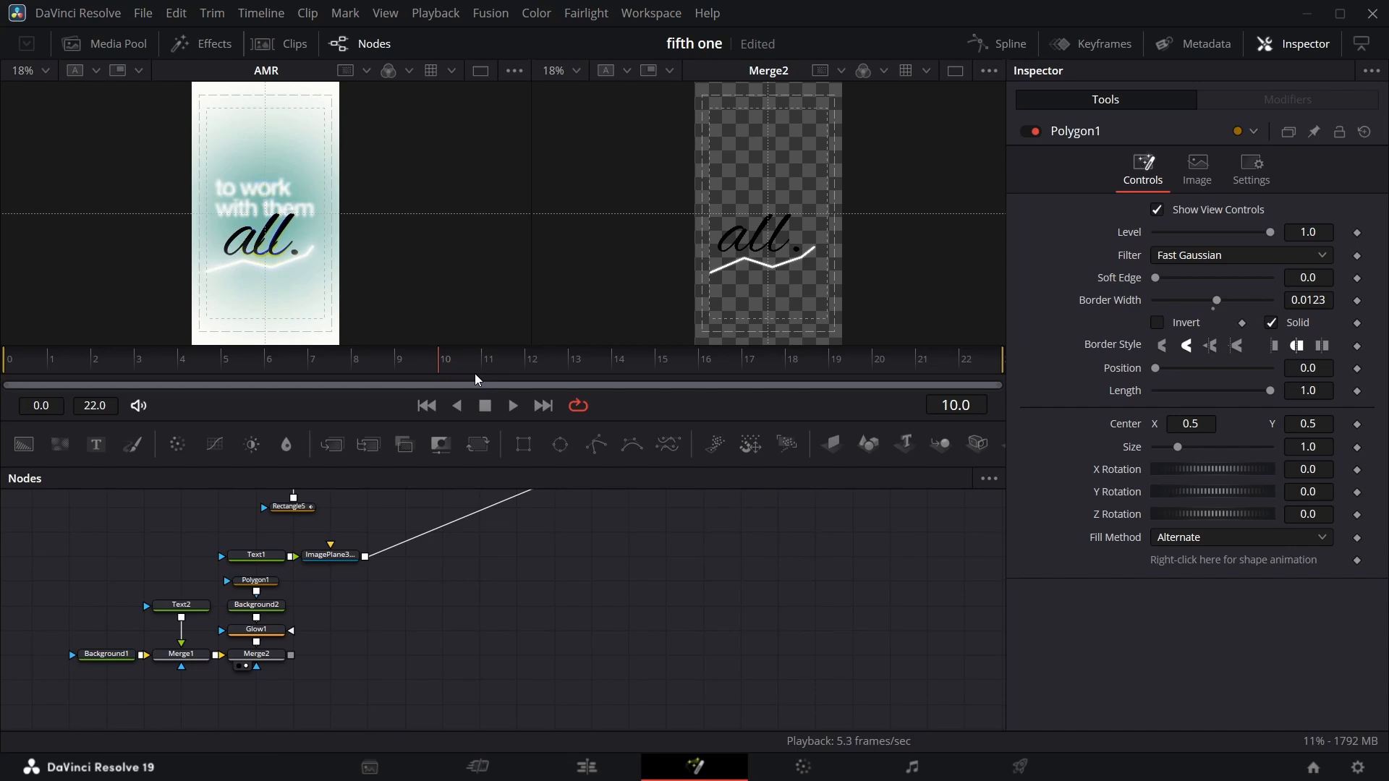
key(Left)
key(Left)
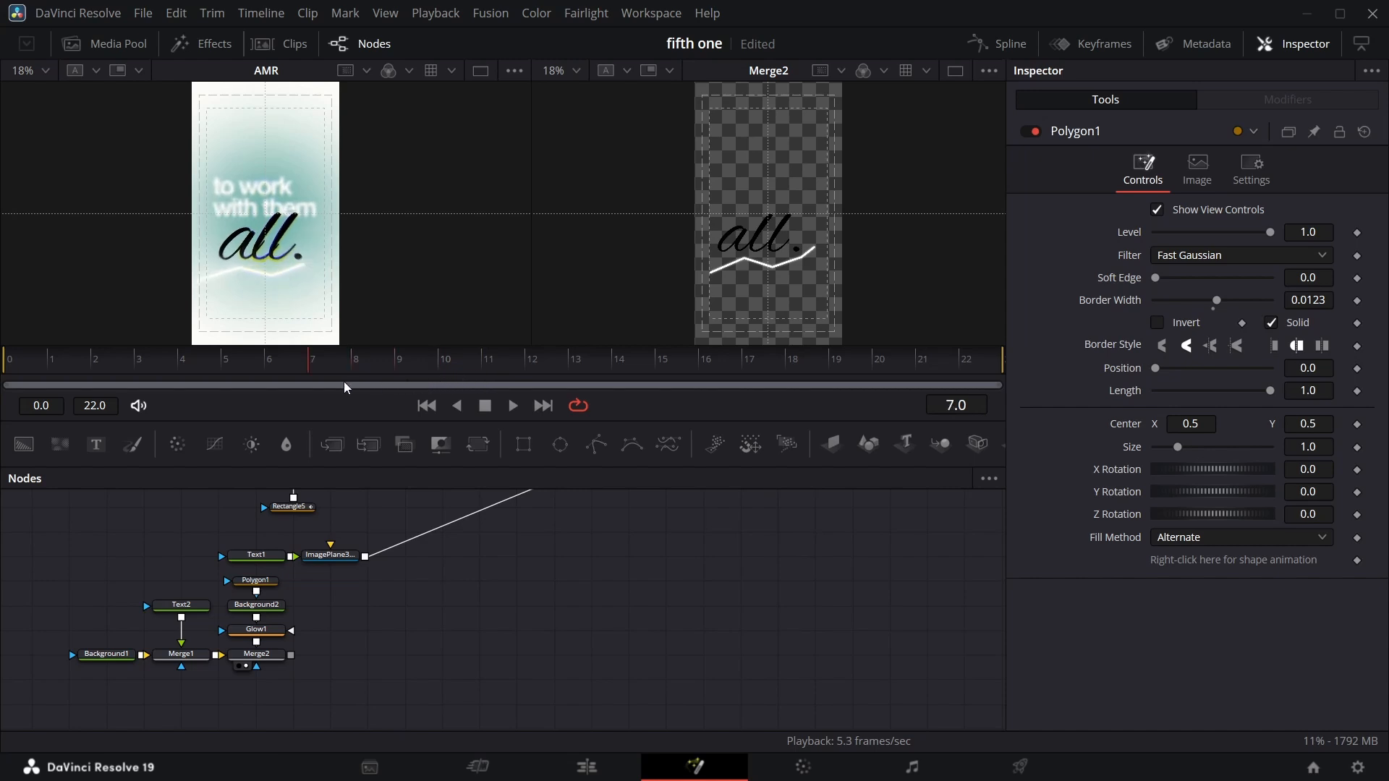
click(1358, 391)
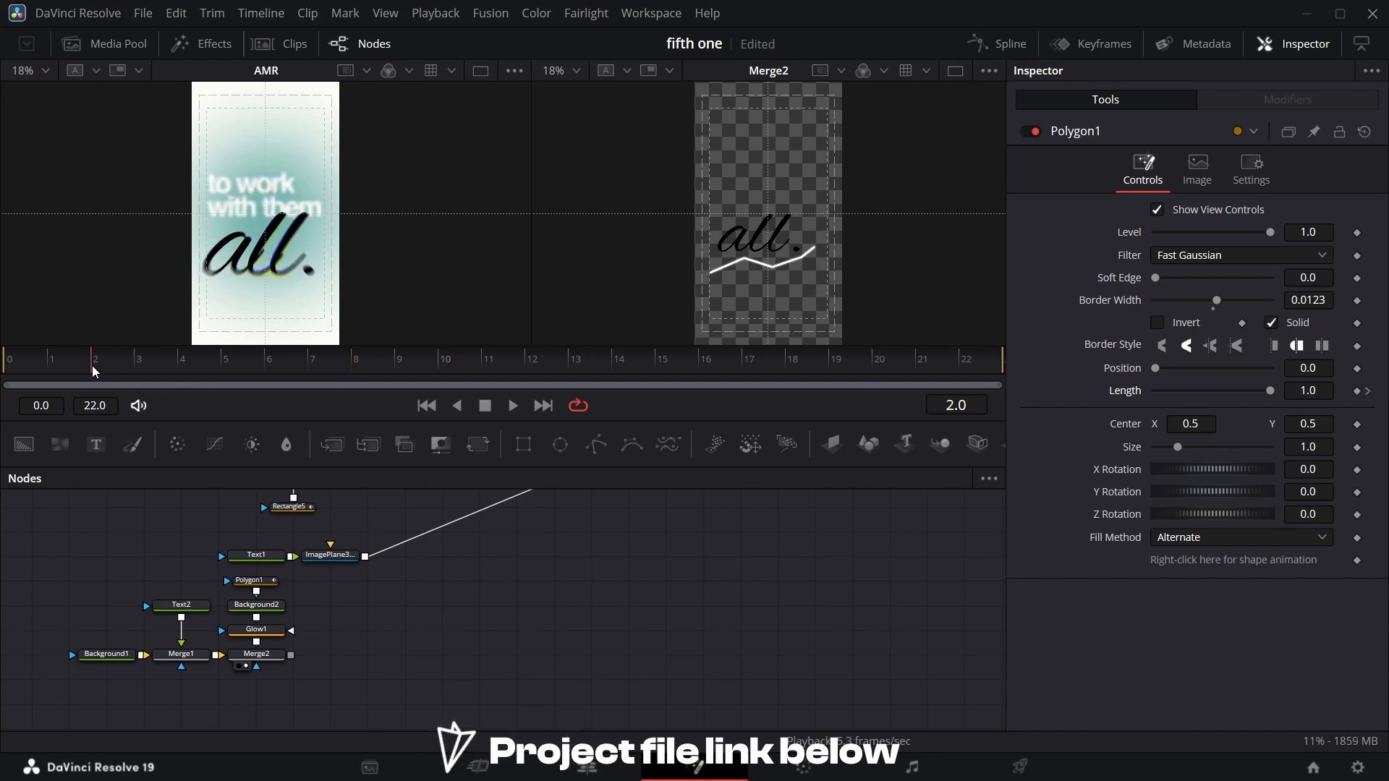
click(138, 373)
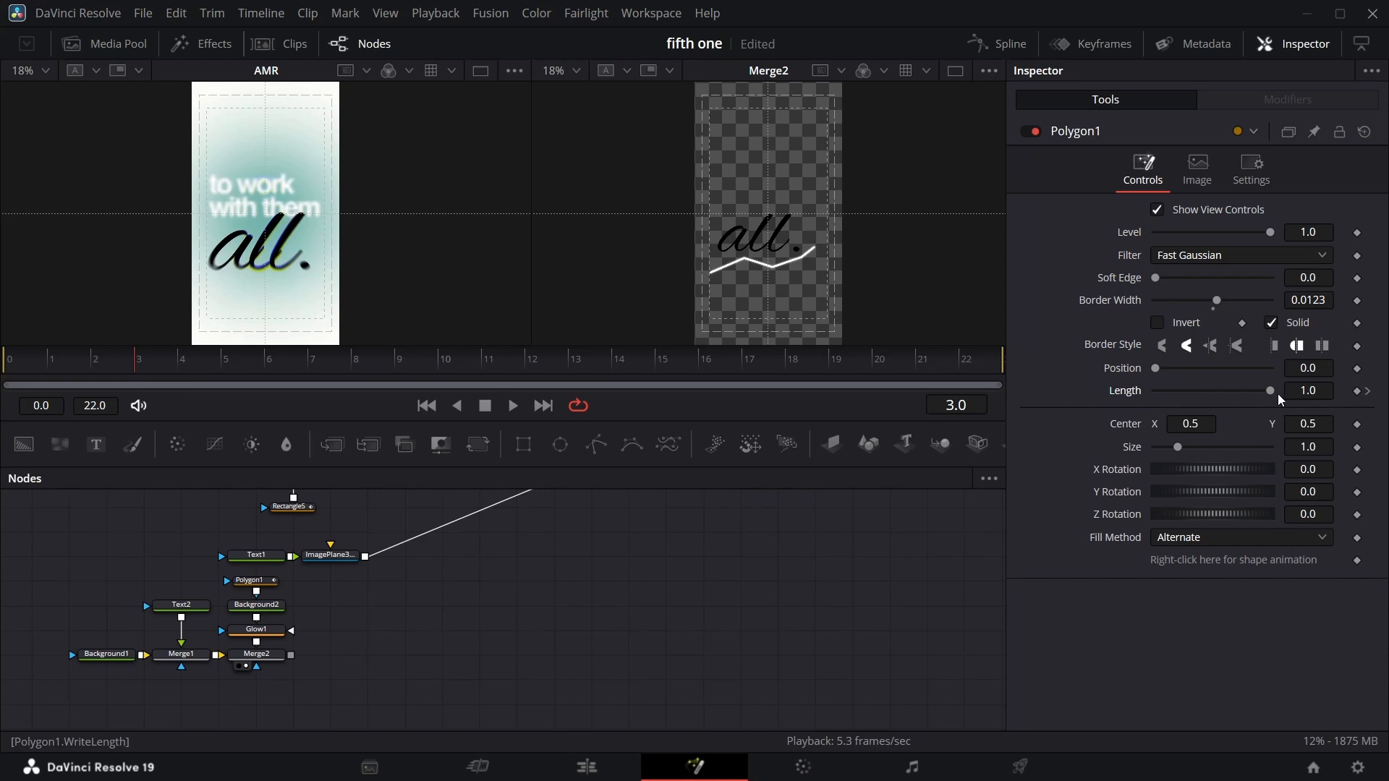
drag(1280, 400, 1061, 409)
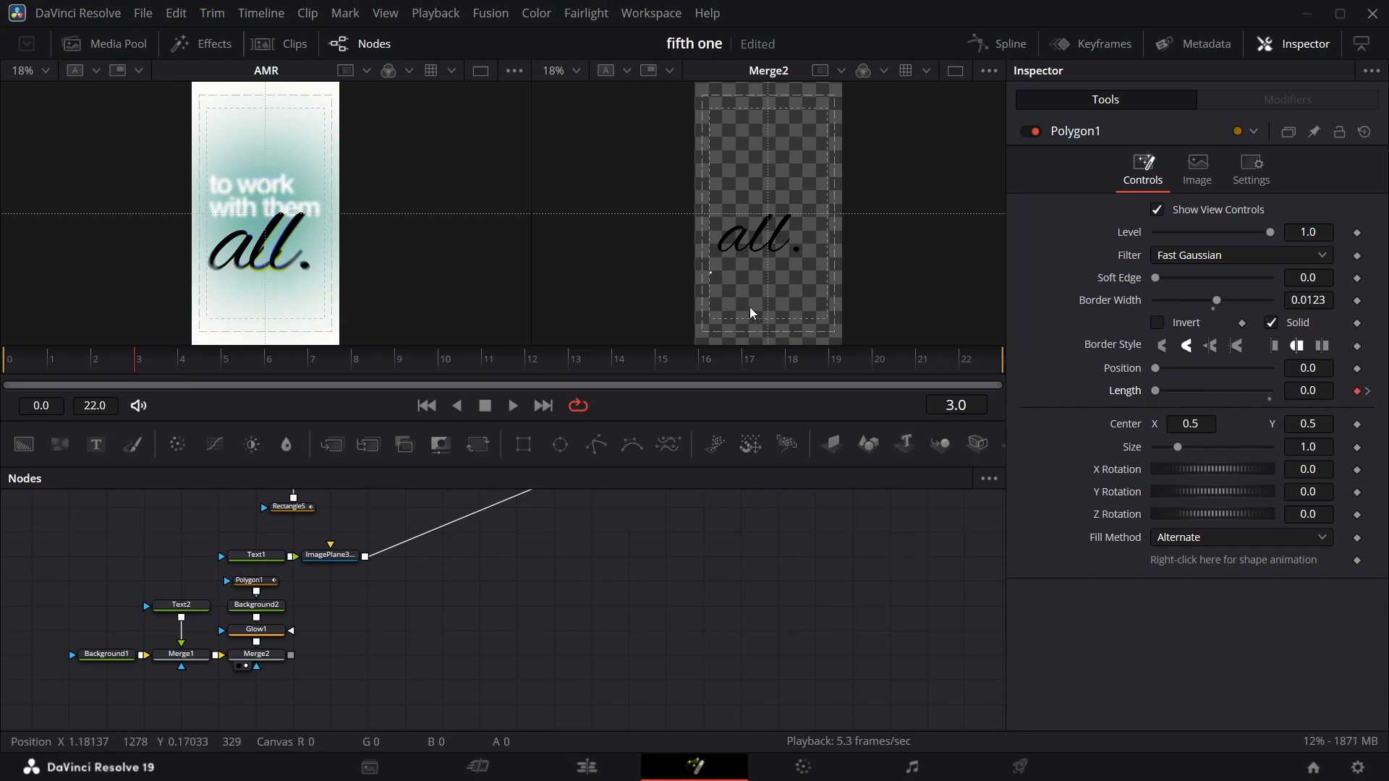
Keyframe the polyline's level at 0 on frame 3 and 1.0 on frame 4.
click(1357, 232)
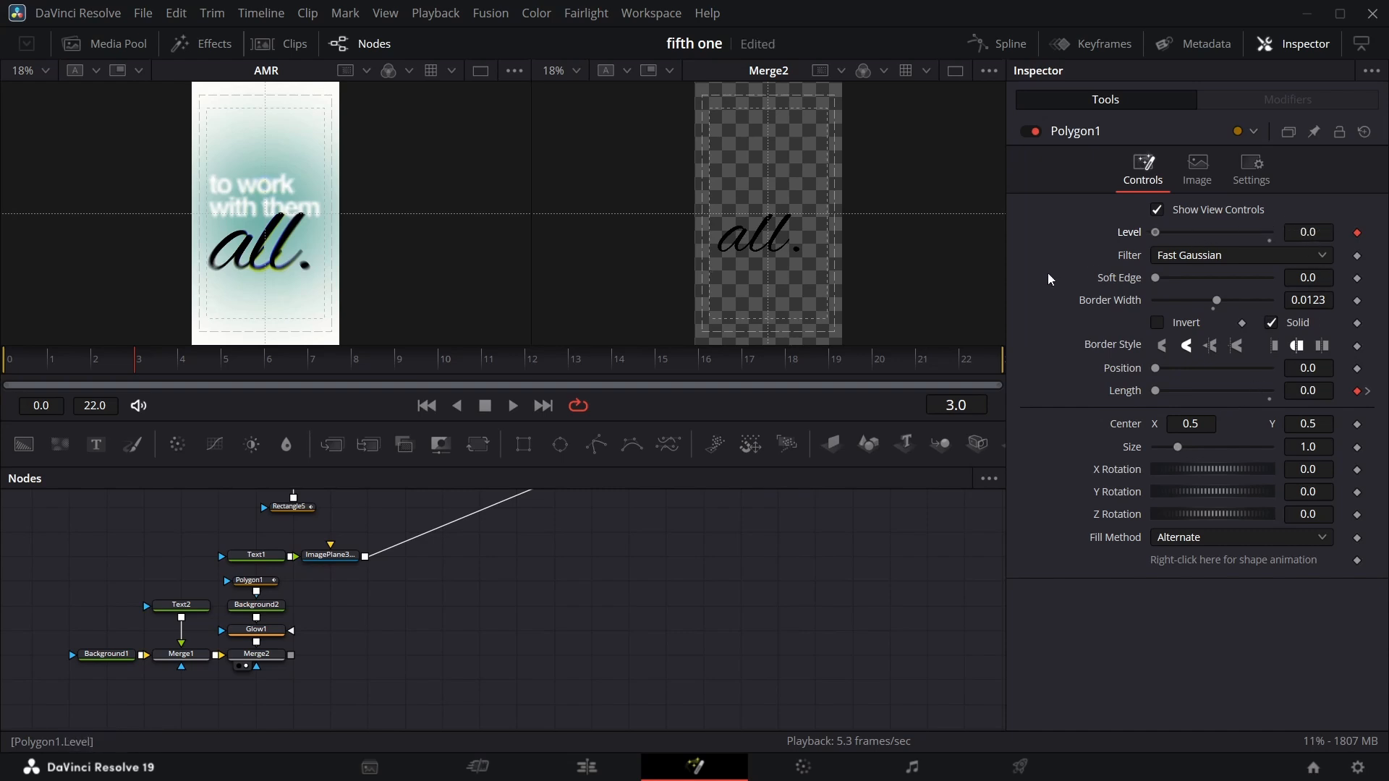
key(Right)
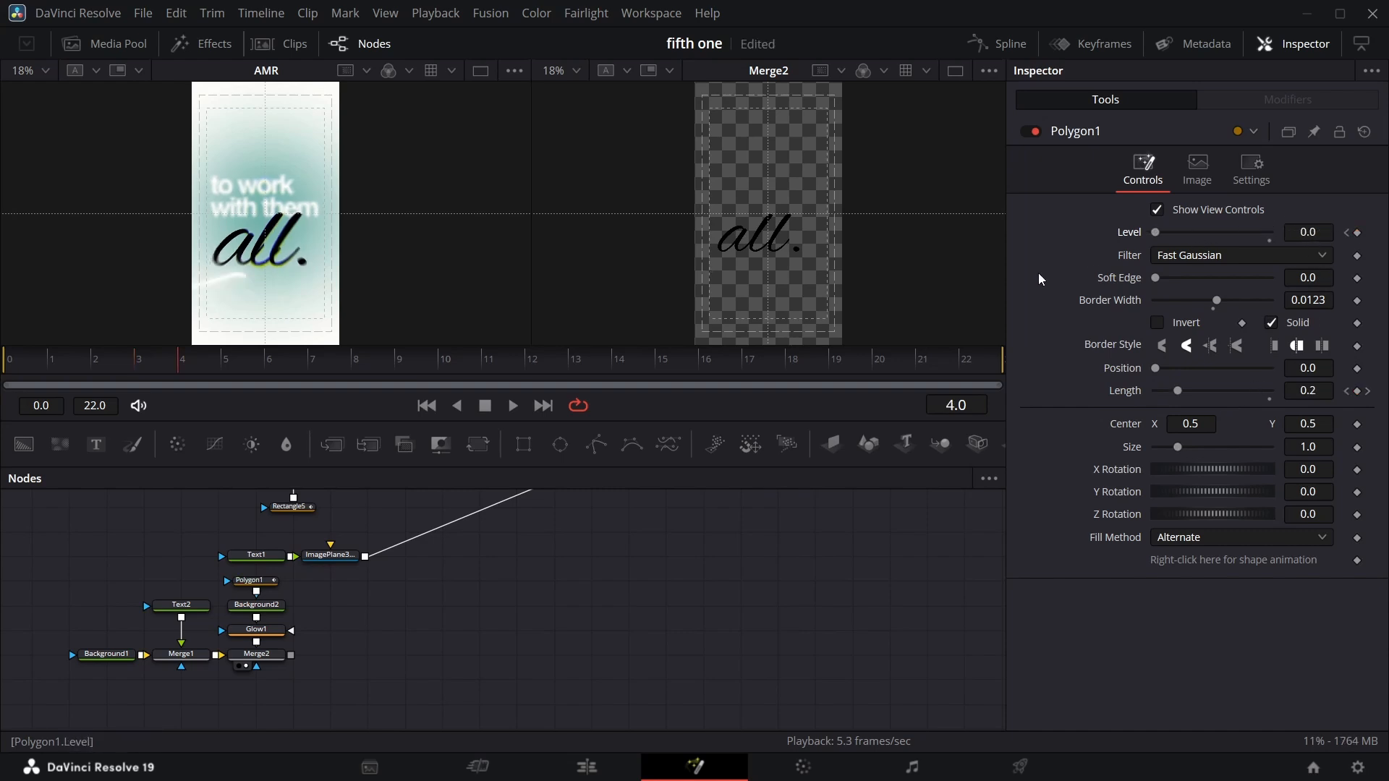
drag(1157, 232, 1273, 233)
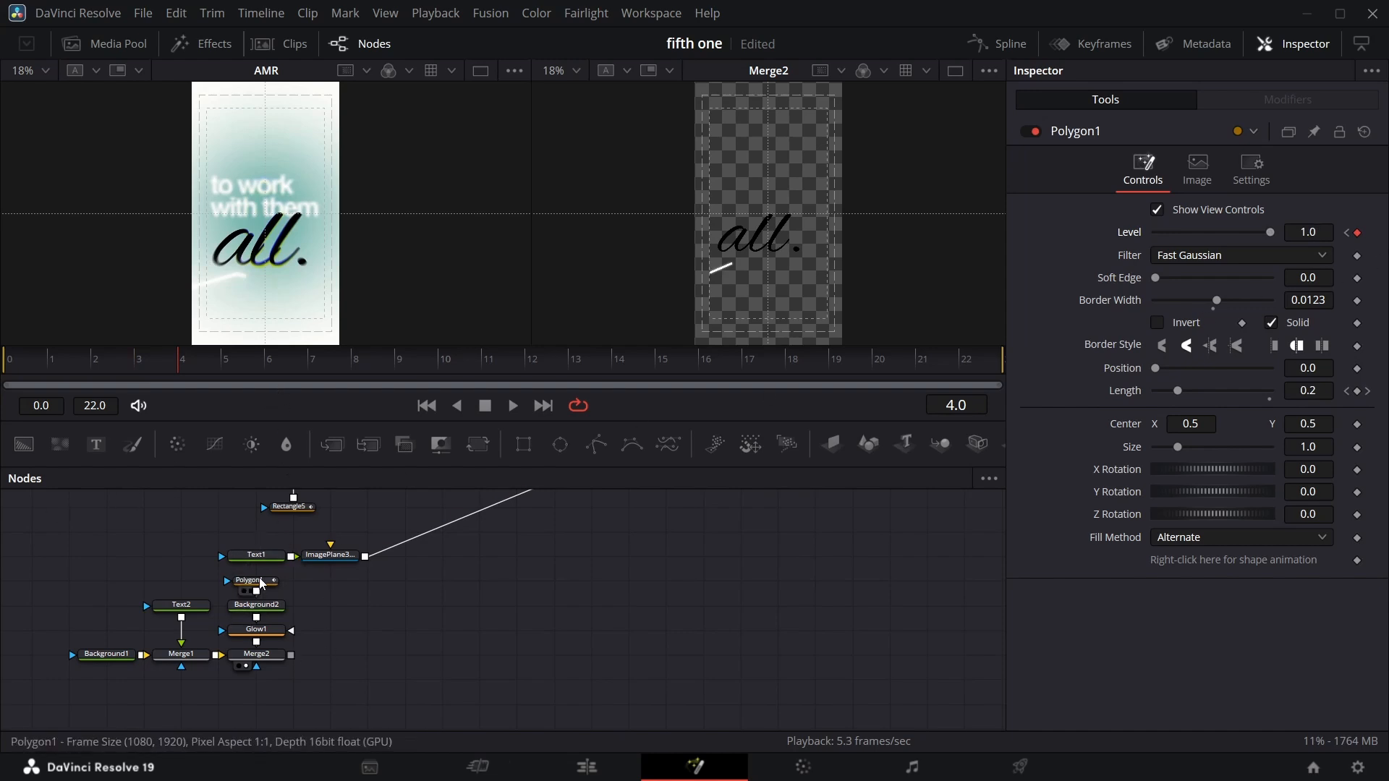
Ease the polyline length keyframes in the Spline editor by smoothing and reshaping the curve.
click(250, 581)
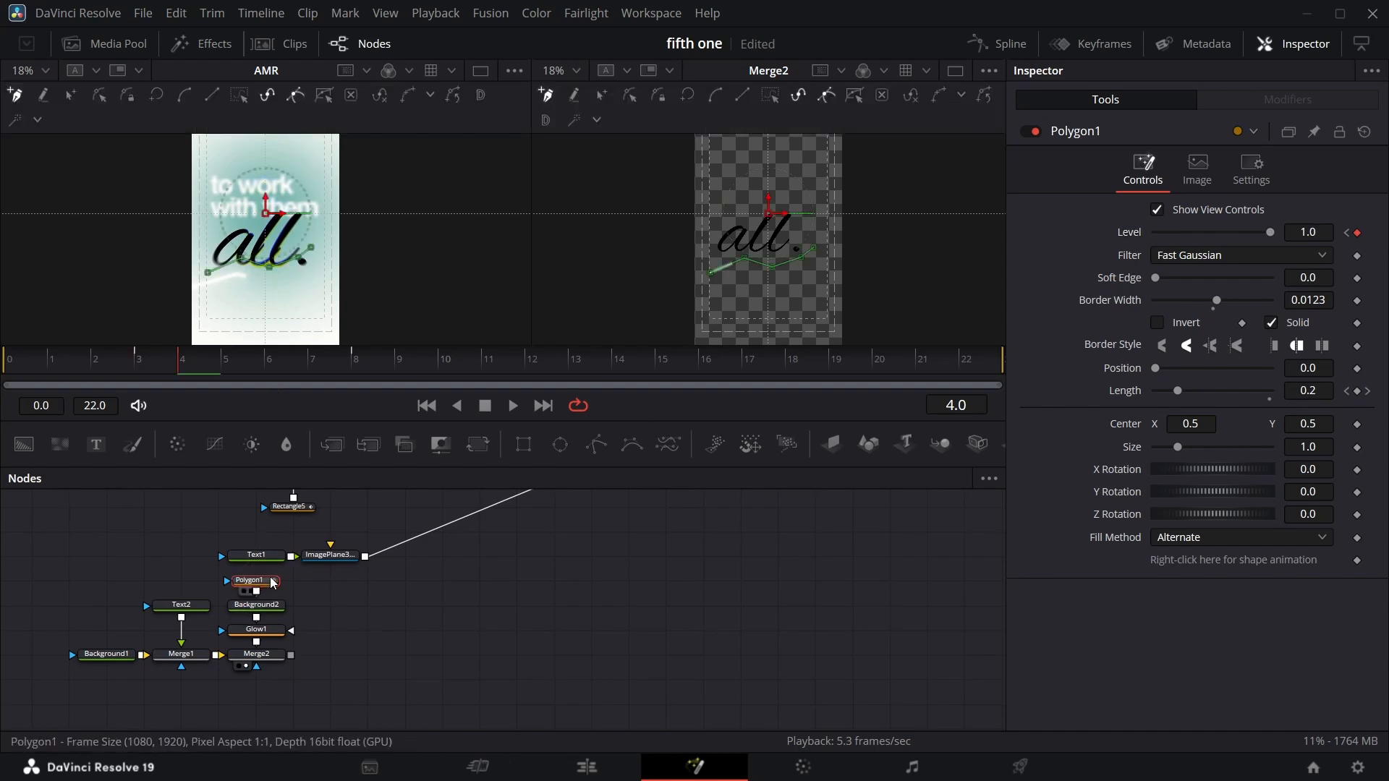
click(998, 44)
click(549, 548)
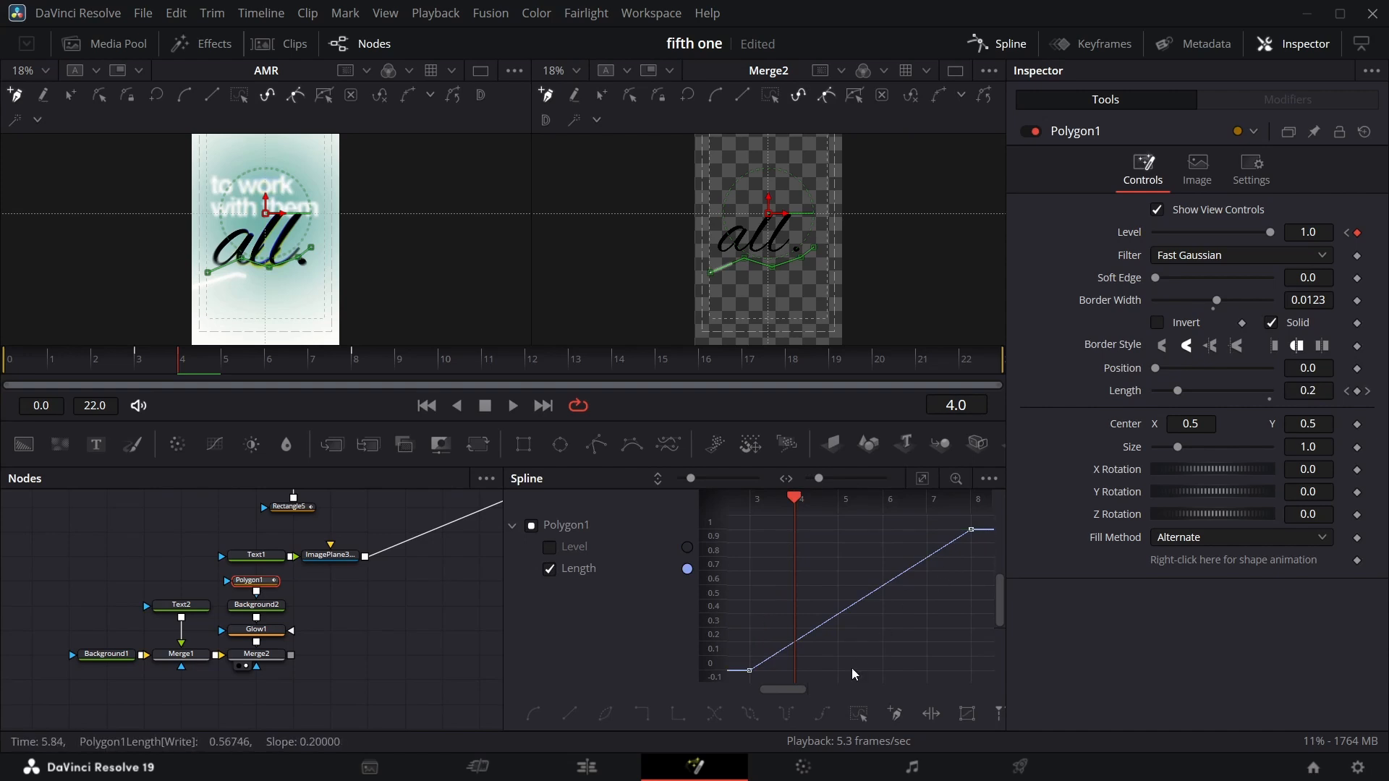
click(859, 714)
key(shift+s)
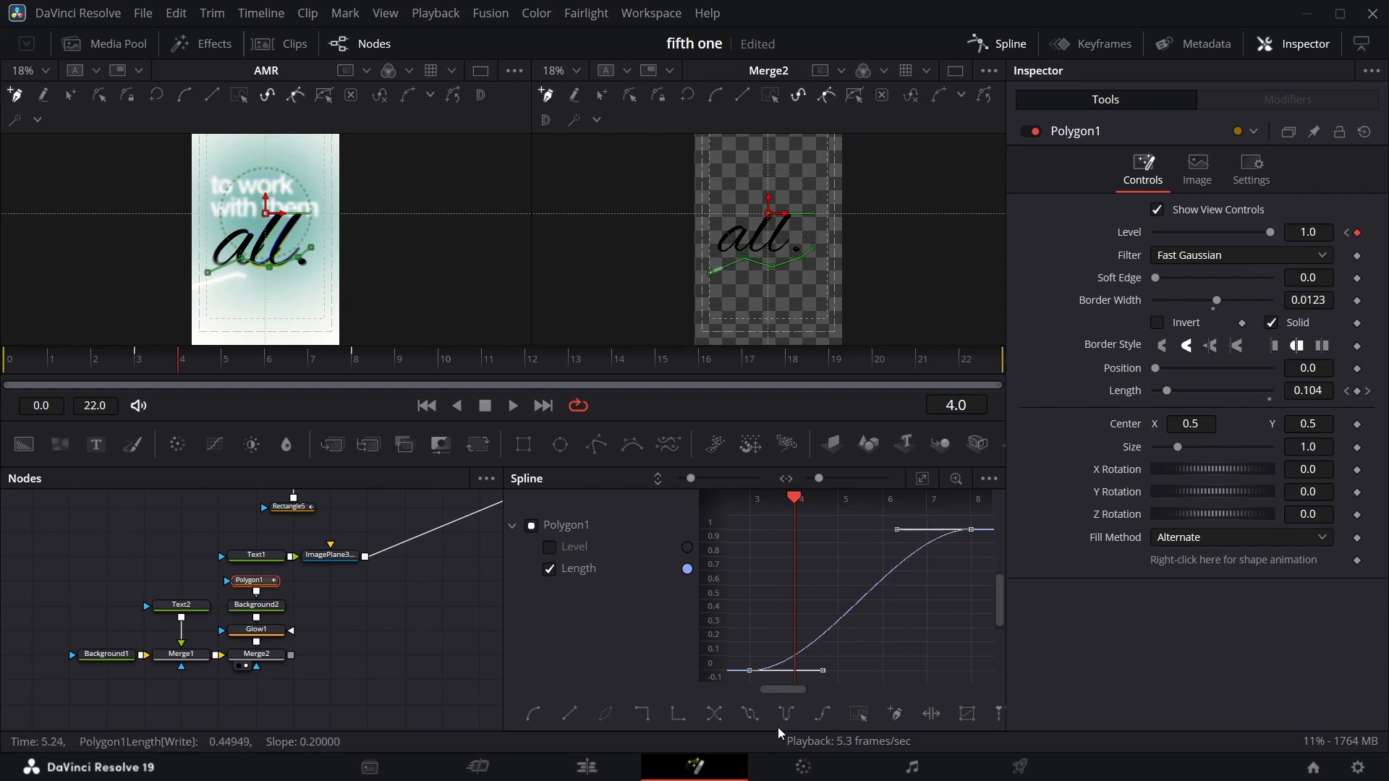
drag(820, 679, 798, 544)
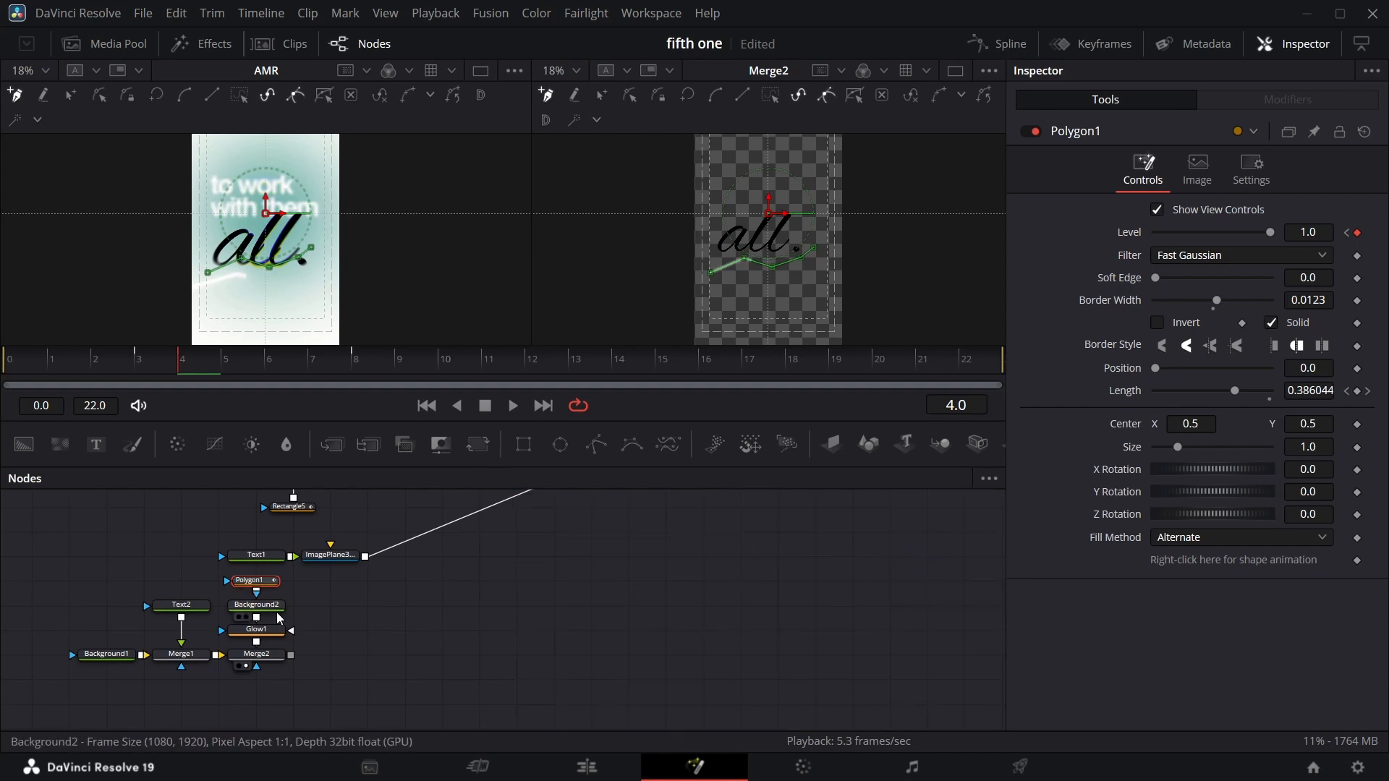
Add an Image Plane 3D node for the stroke composite and view the MediaOut1 result.
drag(831, 443, 340, 655)
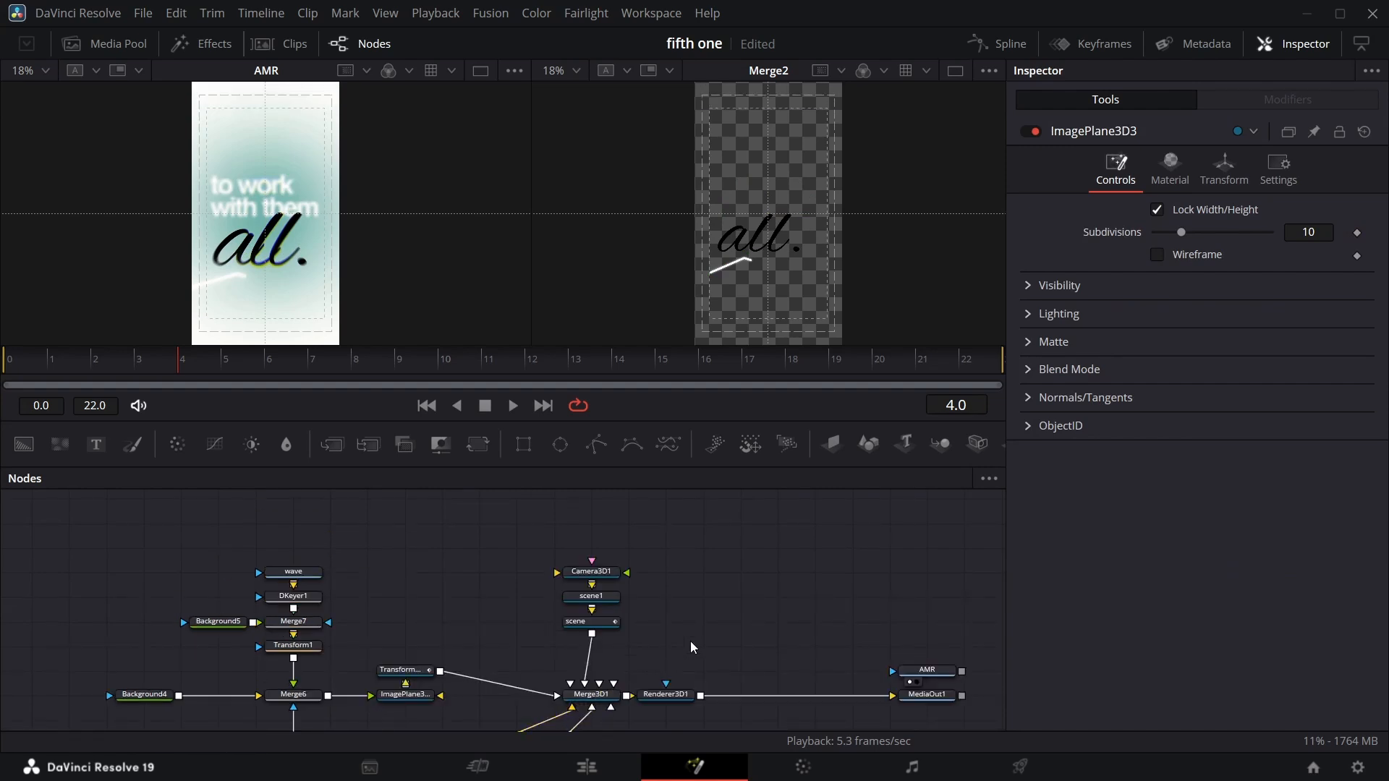
scroll(690, 640, down, 3)
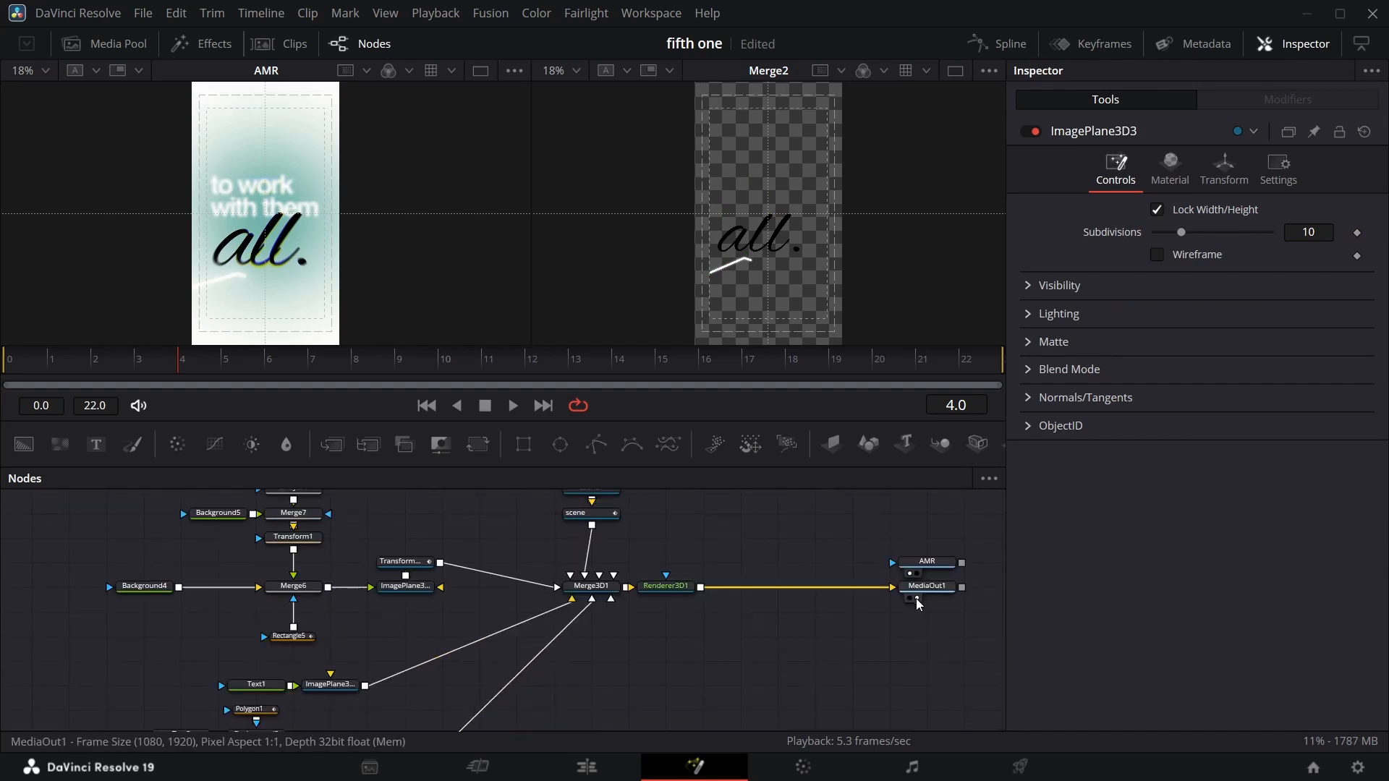
click(917, 598)
scroll(424, 633, down, 3)
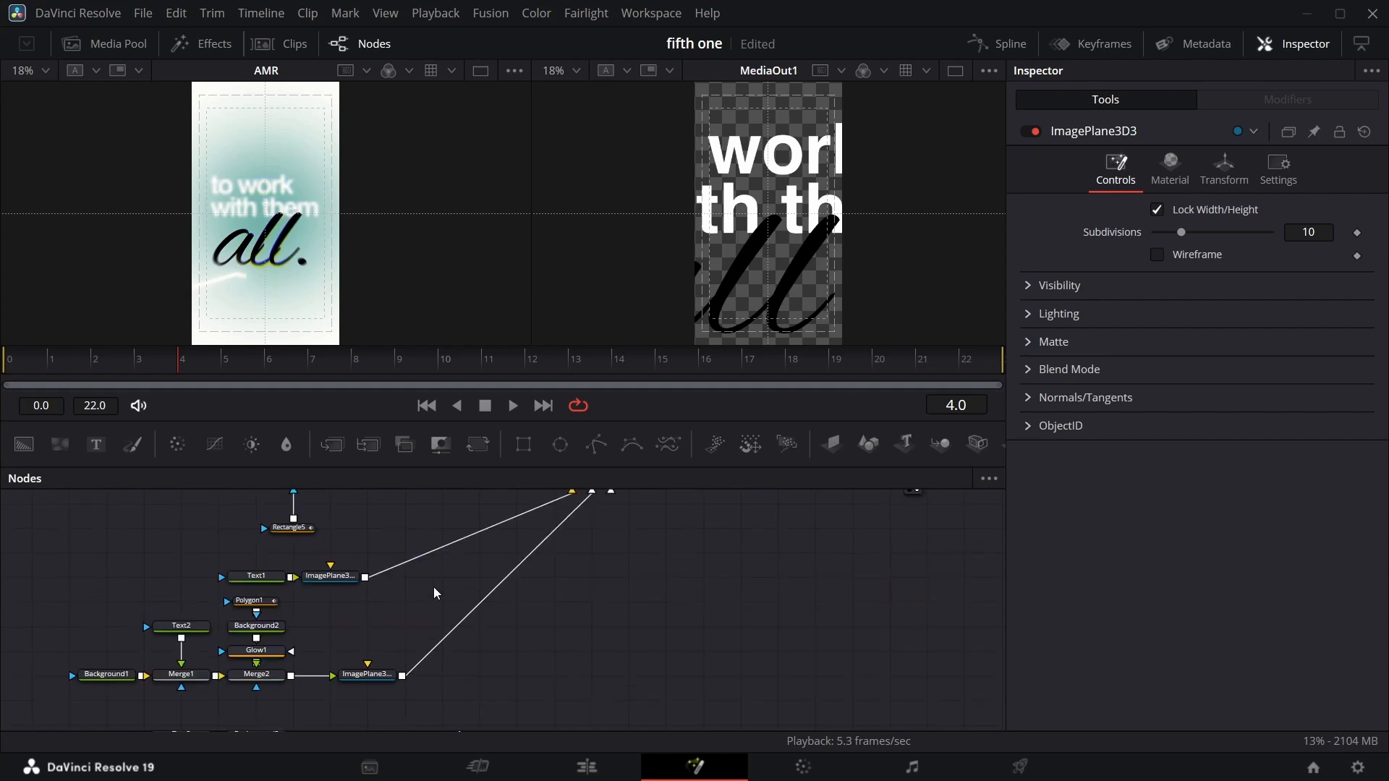
Move the first text Image Plane 3D back to a Z translation of about -3.57.
click(345, 580)
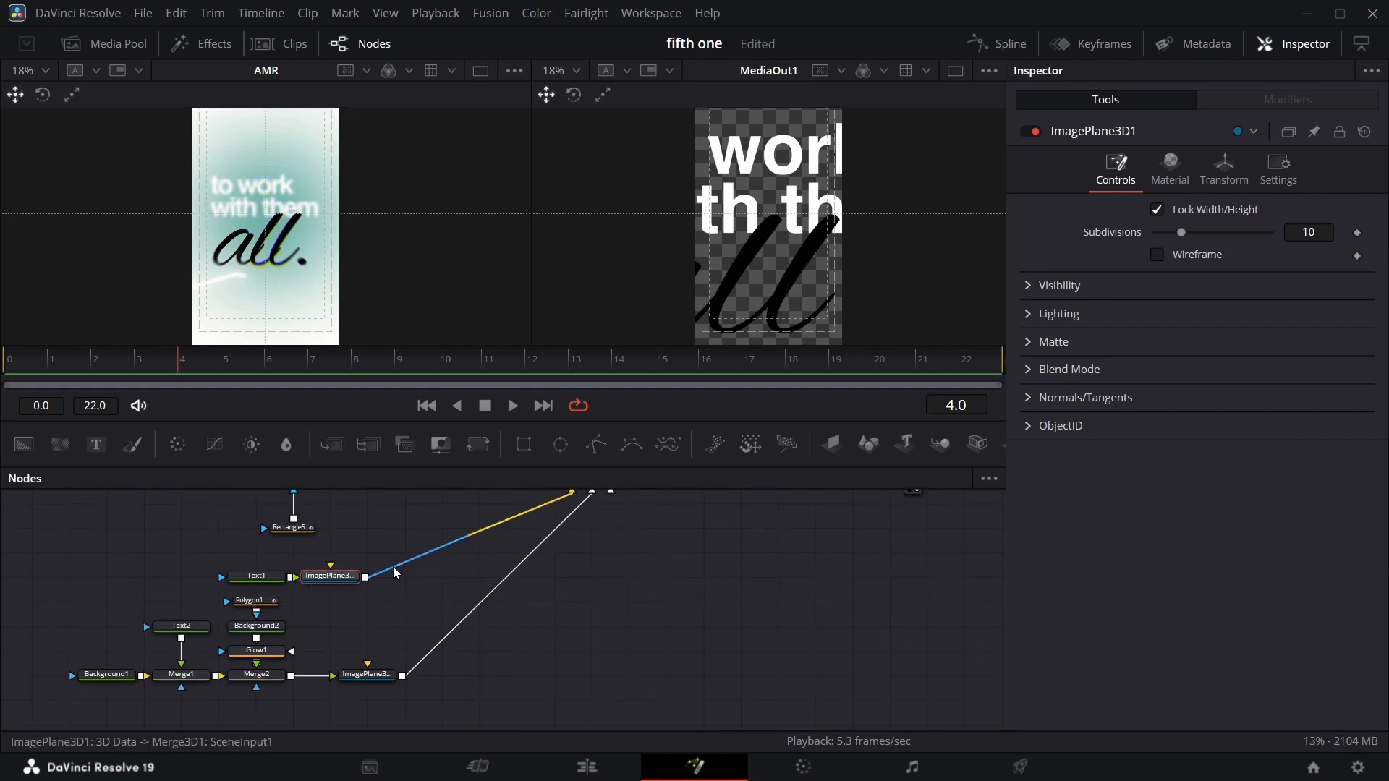
click(1224, 172)
mouse_move(1237, 275)
mouse_down()
mouse_move(1186, 275)
mouse_move(1212, 275)
mouse_up()
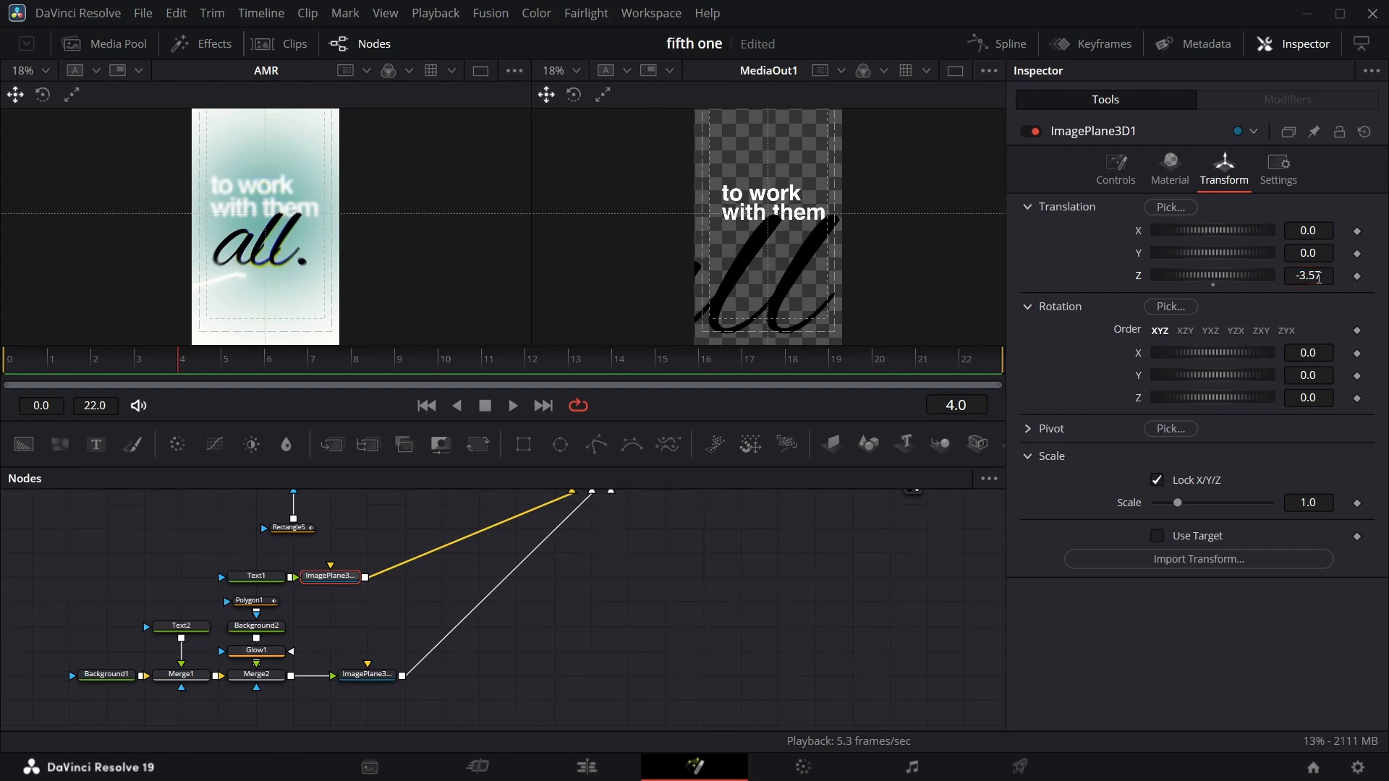
Set the stroke Image Plane 3D's translation to about -2.56 on Z and 0.072 on X.
click(358, 675)
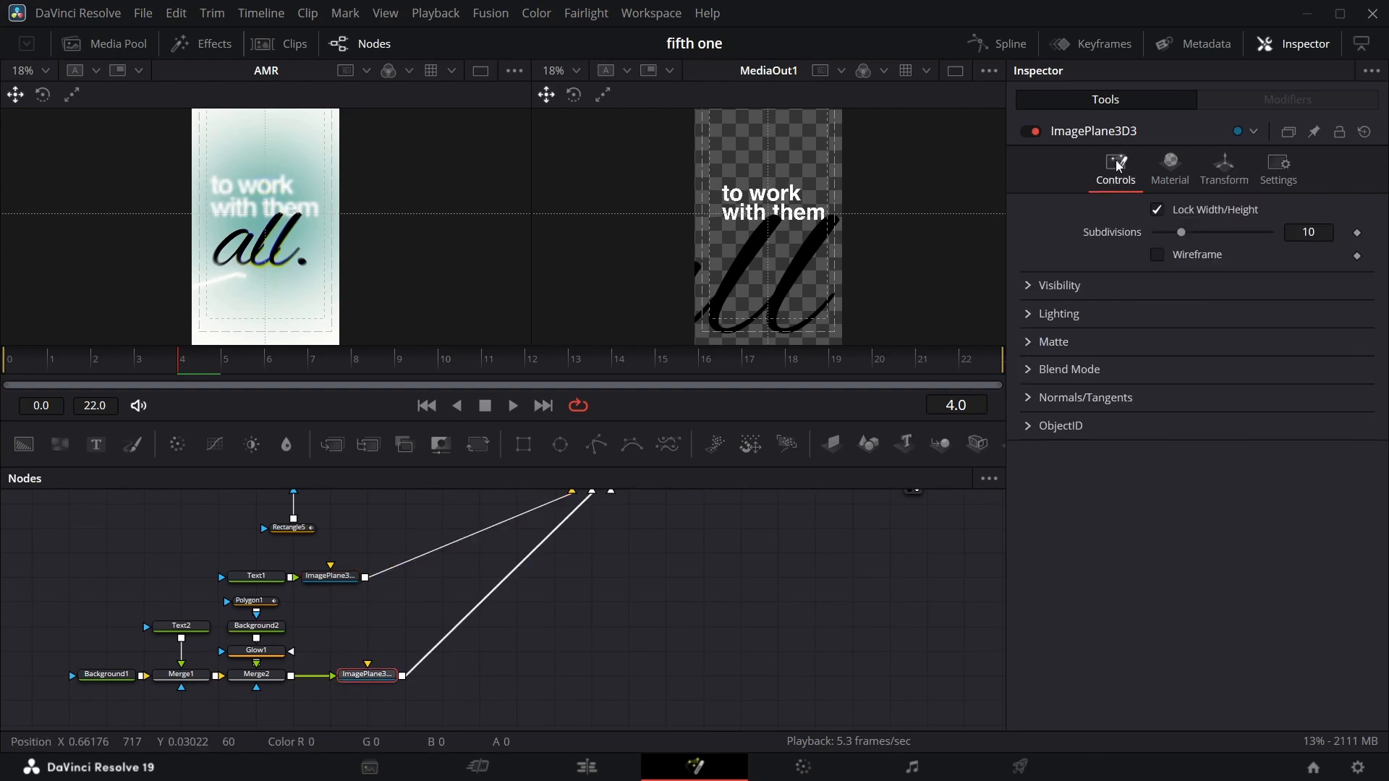
click(1224, 170)
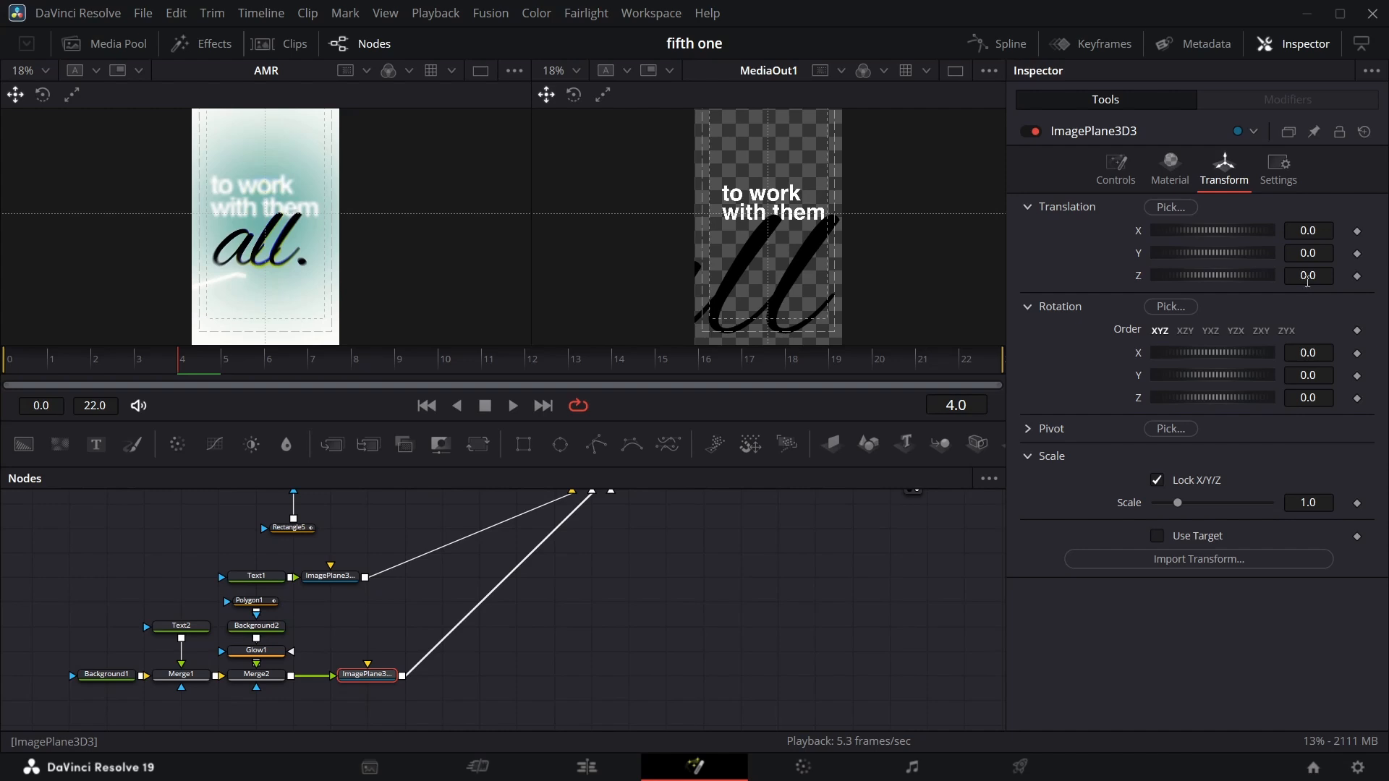
drag(1310, 277, 1126, 278)
drag(1308, 231, 1315, 231)
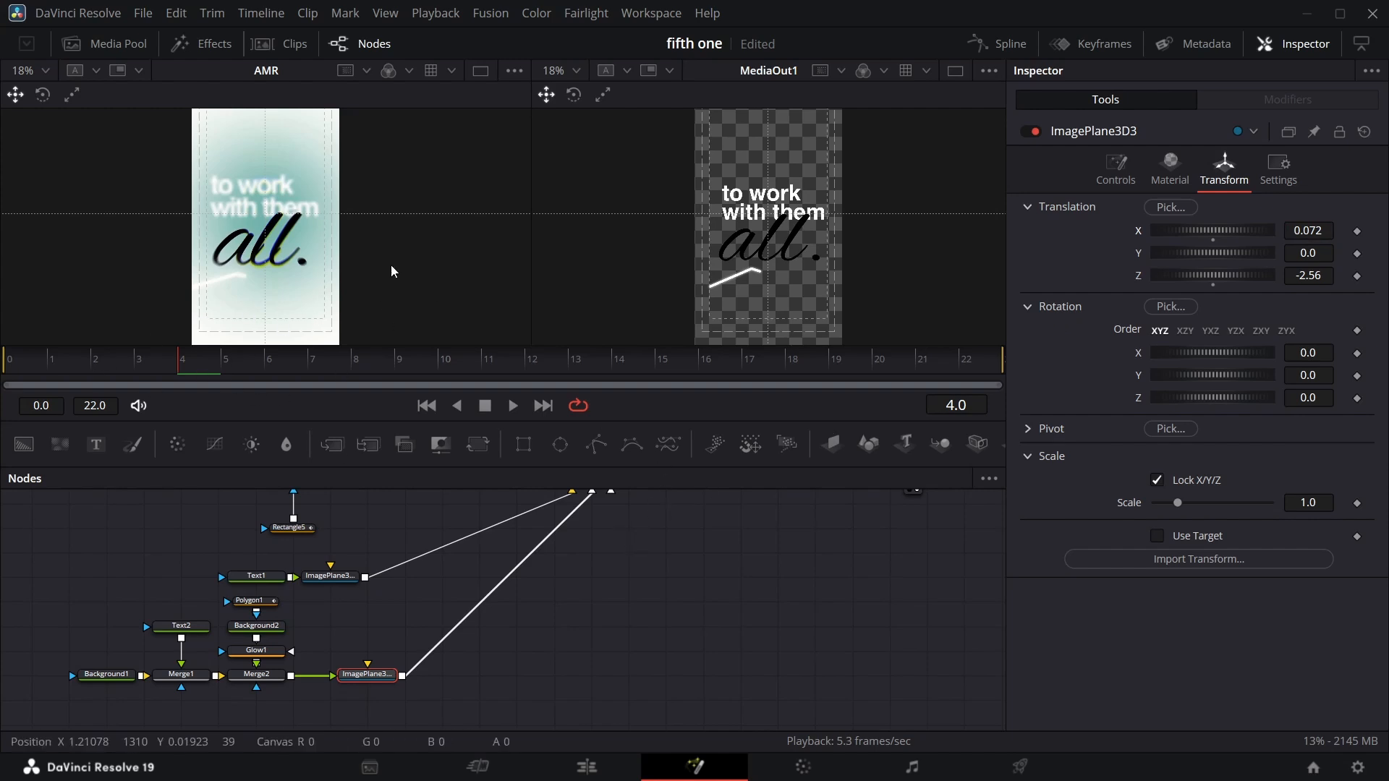
Keyframe the scene1 transform's Z translation at 0.0 on frame 2.
scroll(613, 587, up, 3)
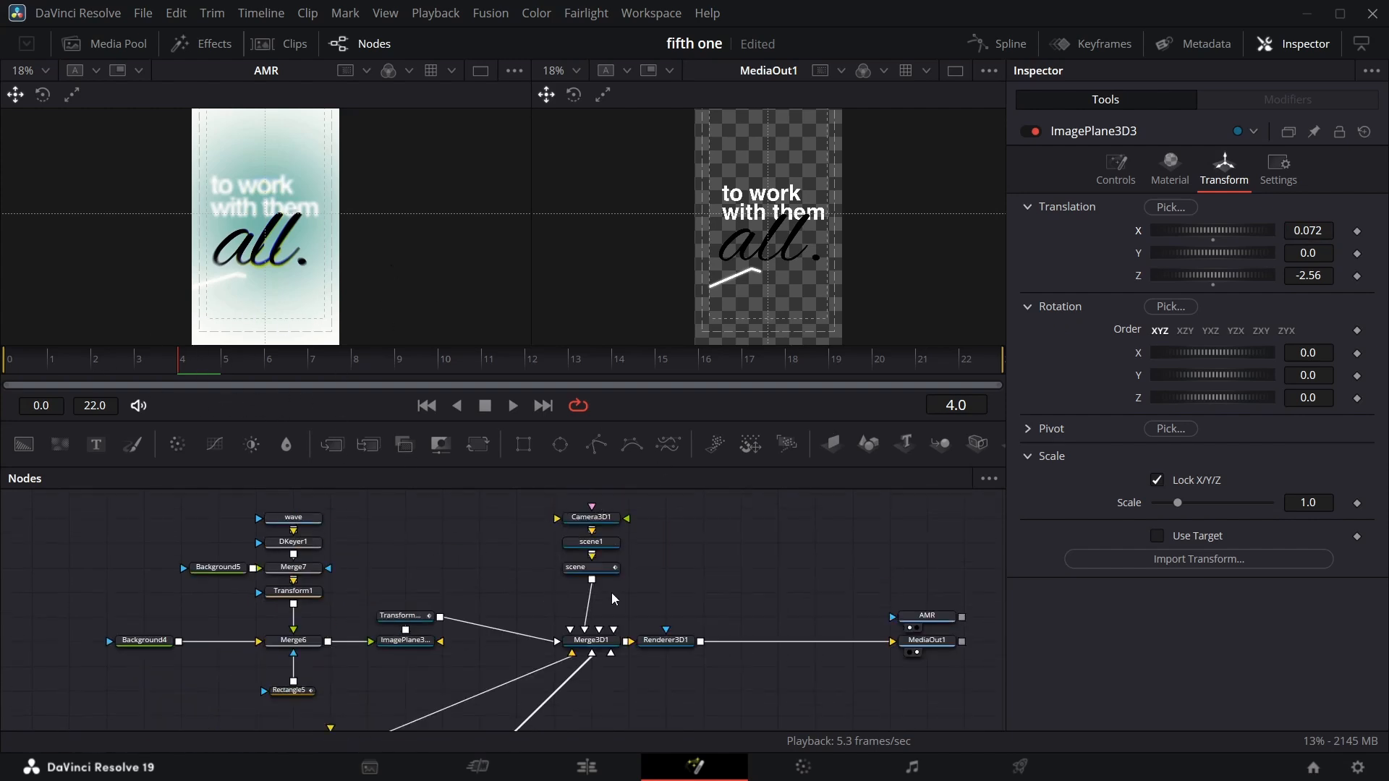
click(610, 549)
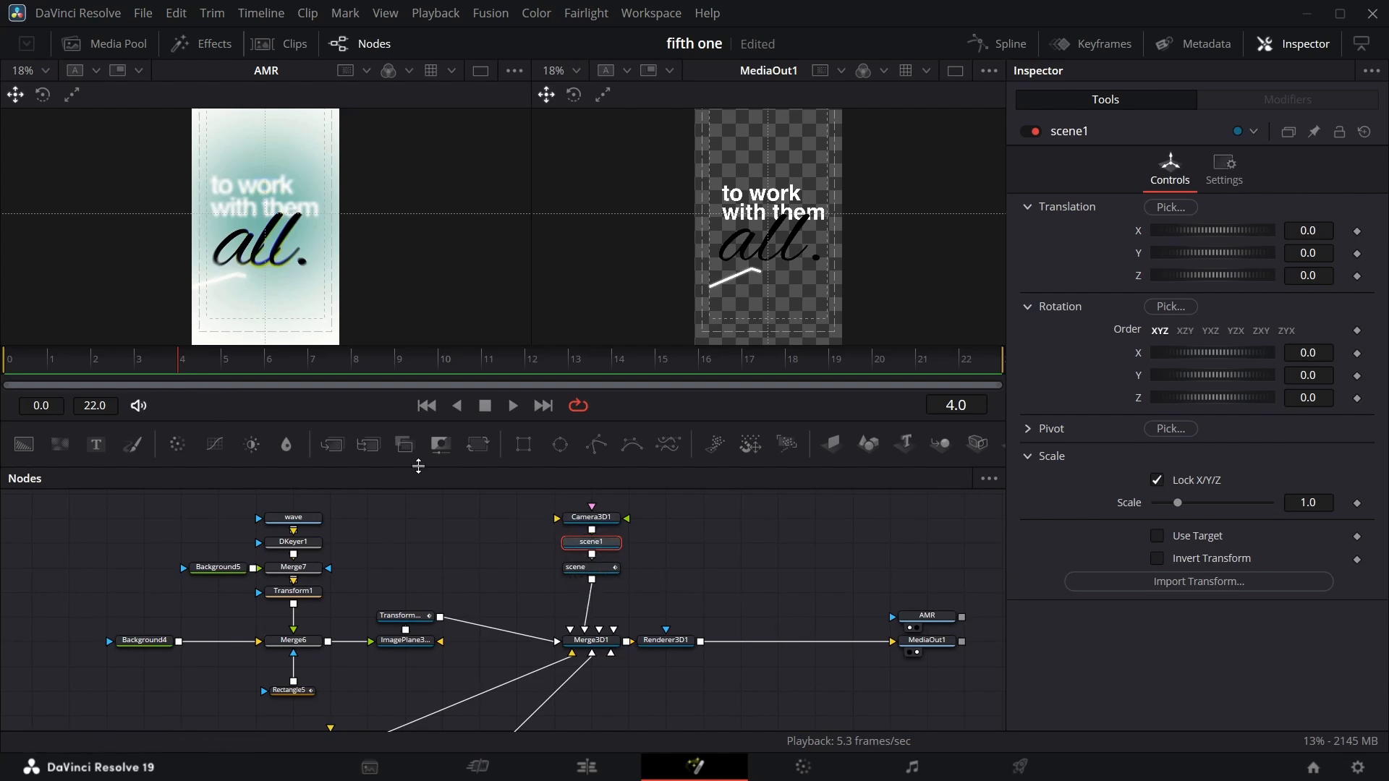
drag(172, 363, 99, 357)
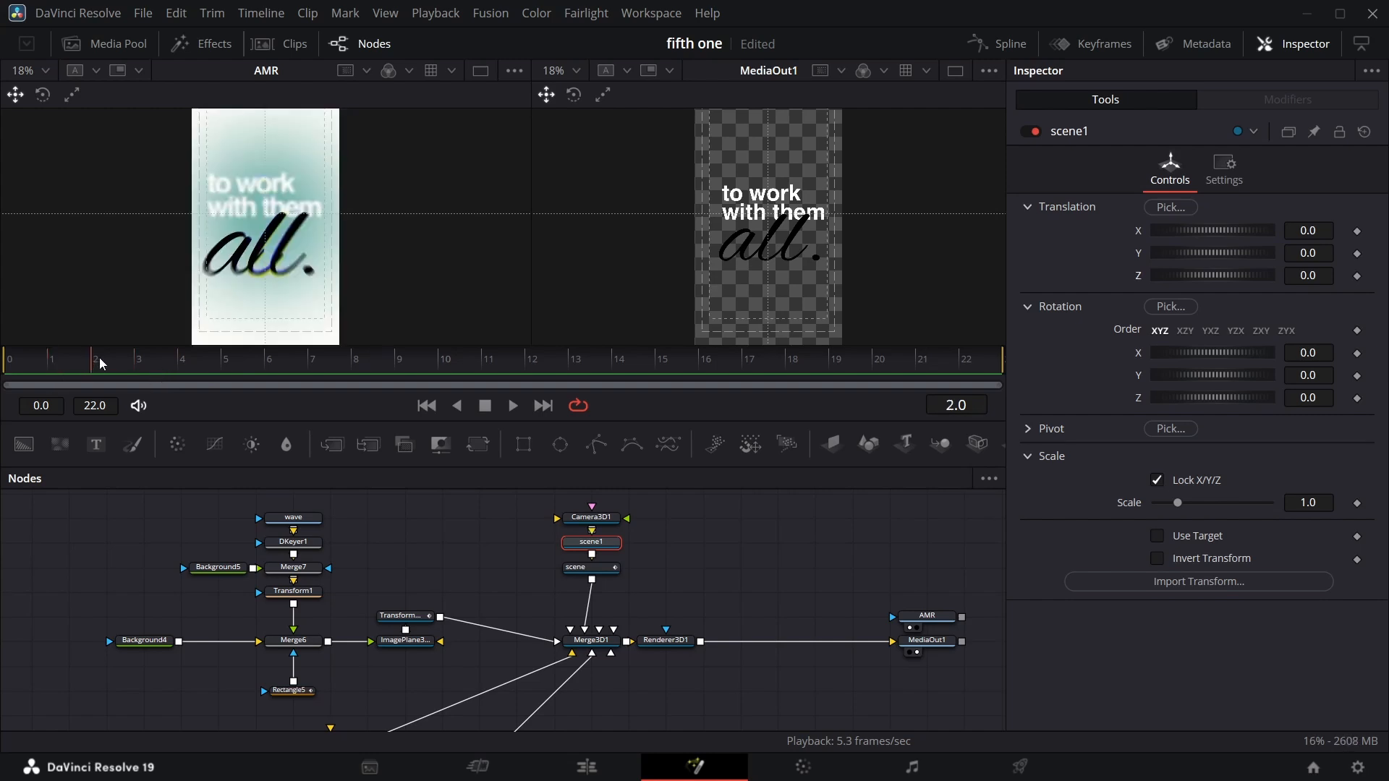
click(1356, 277)
Keyframe scene1's Z translation at about 1.96 on frame 22 to push the scene toward the camera.
drag(89, 374, 981, 357)
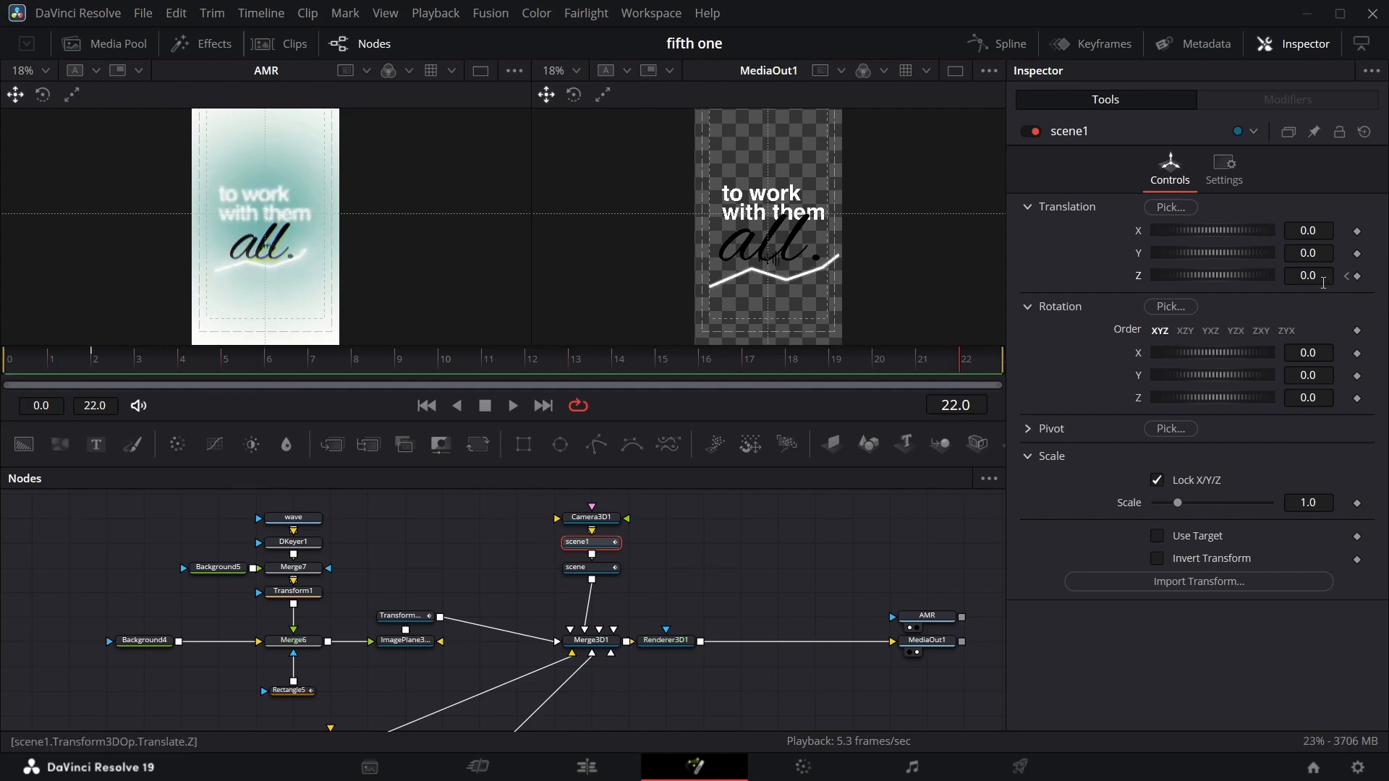
click(1357, 277)
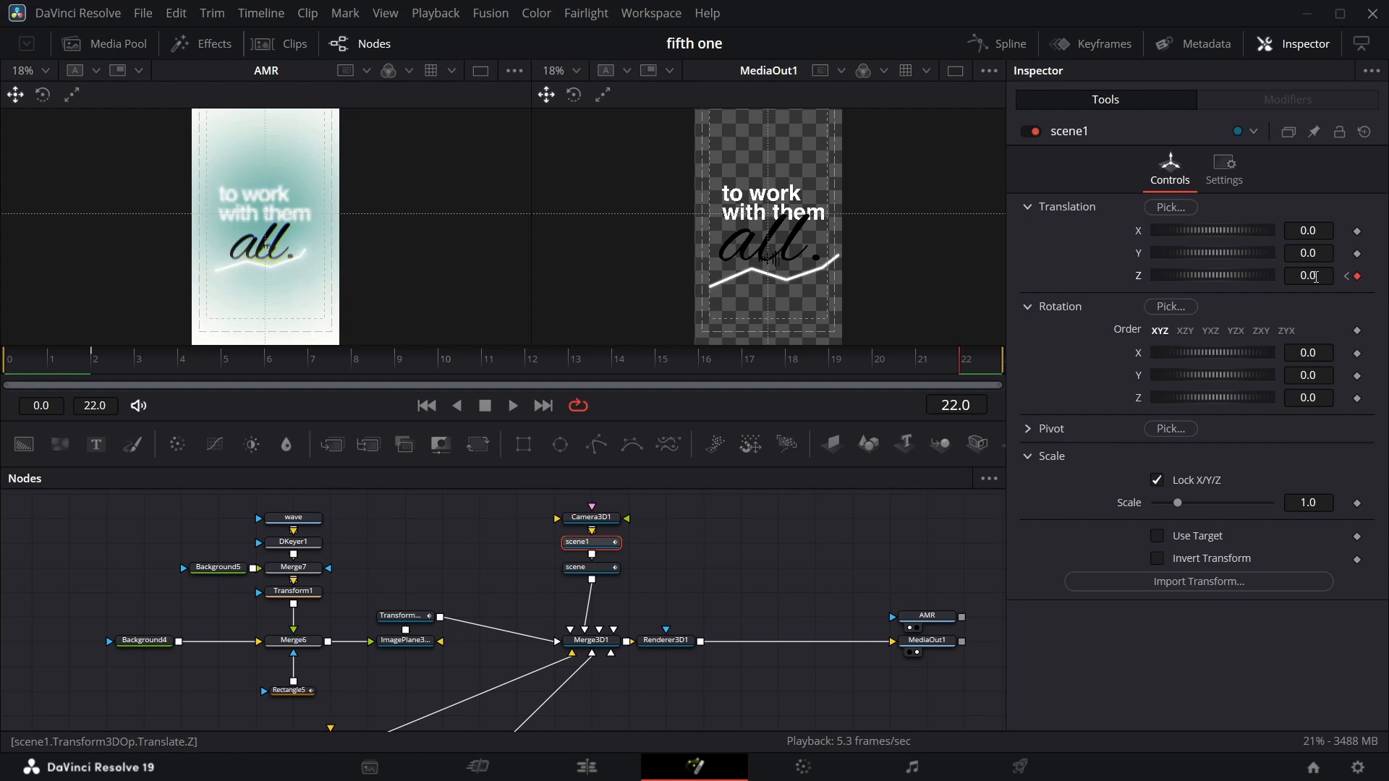
drag(1314, 277, 1388, 277)
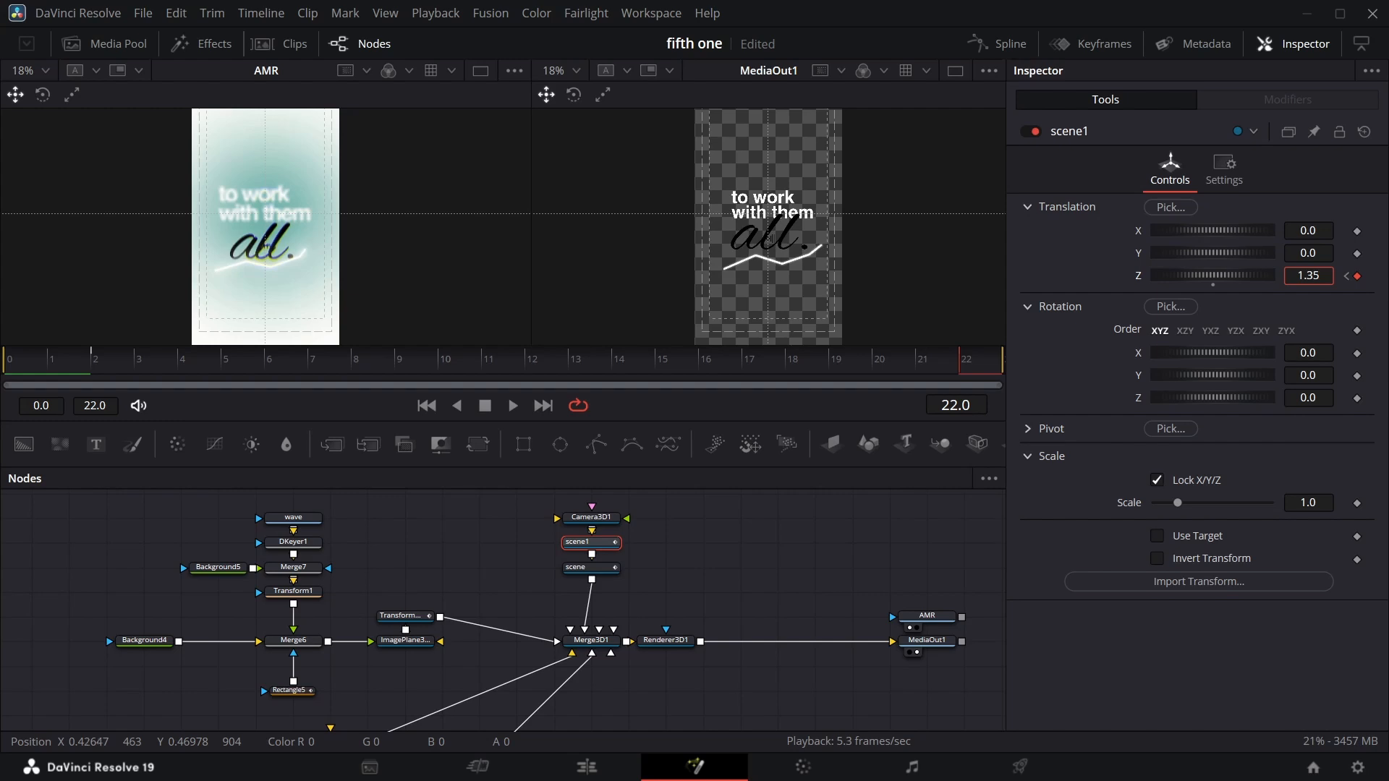
drag(1388, 277, 1388, 277)
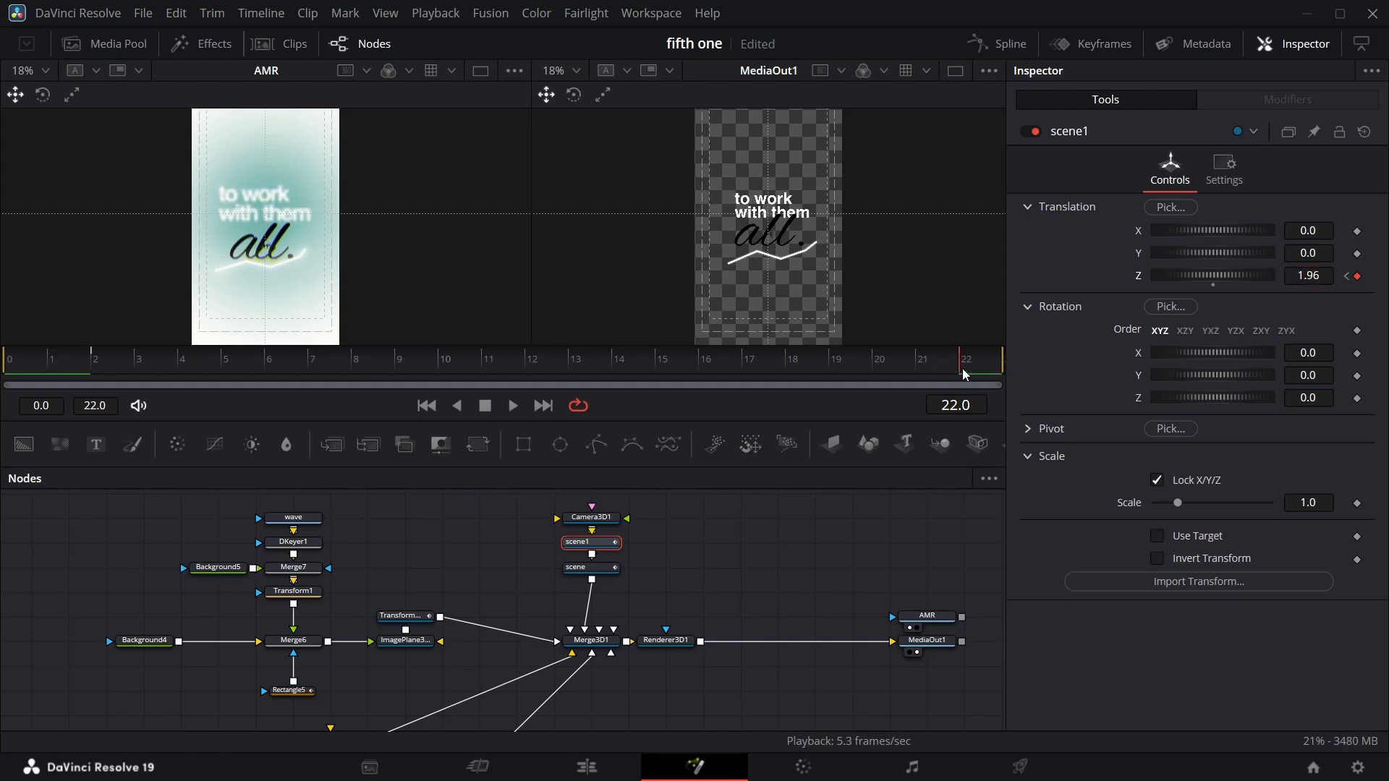
key(Left)
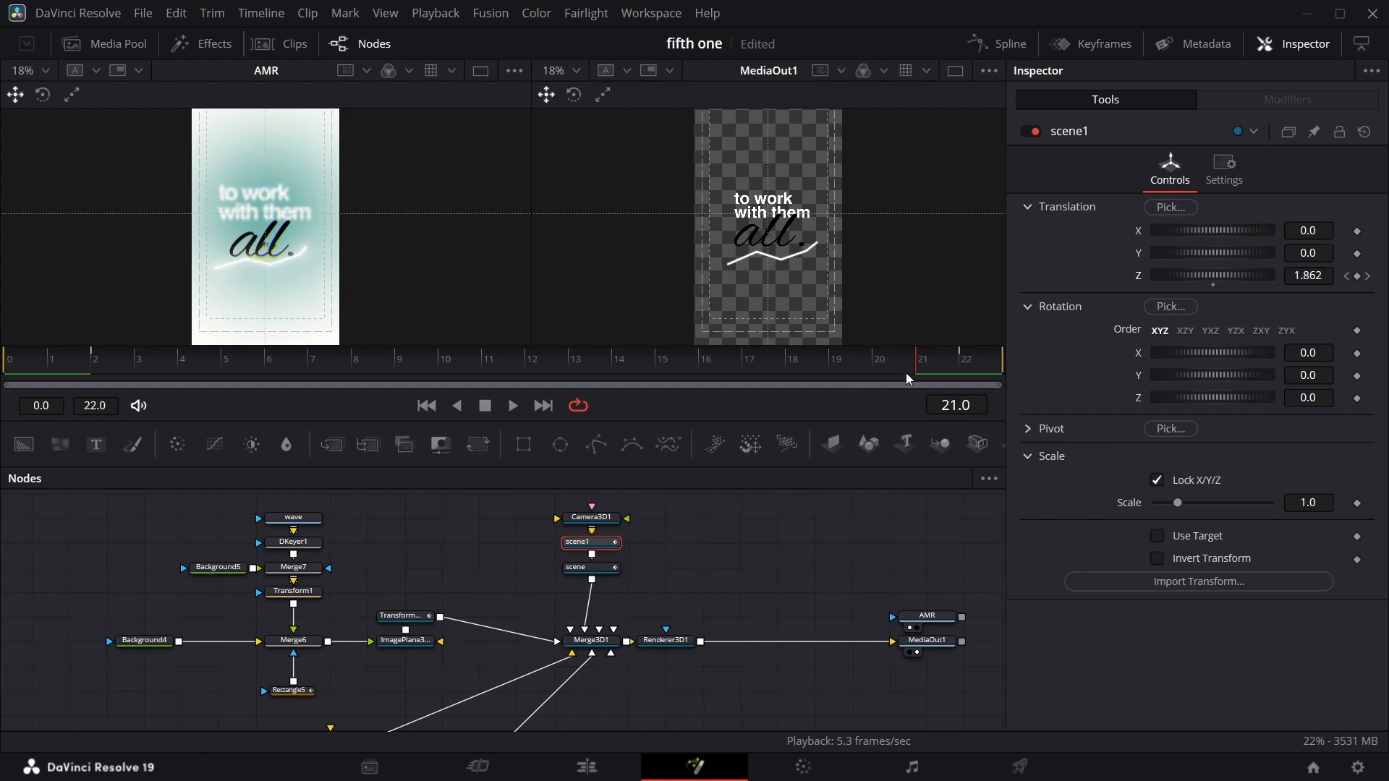
Keyframe scene1's Y translation at 0.0 on frame 16 and about 0.008 on frame 22.
click(961, 363)
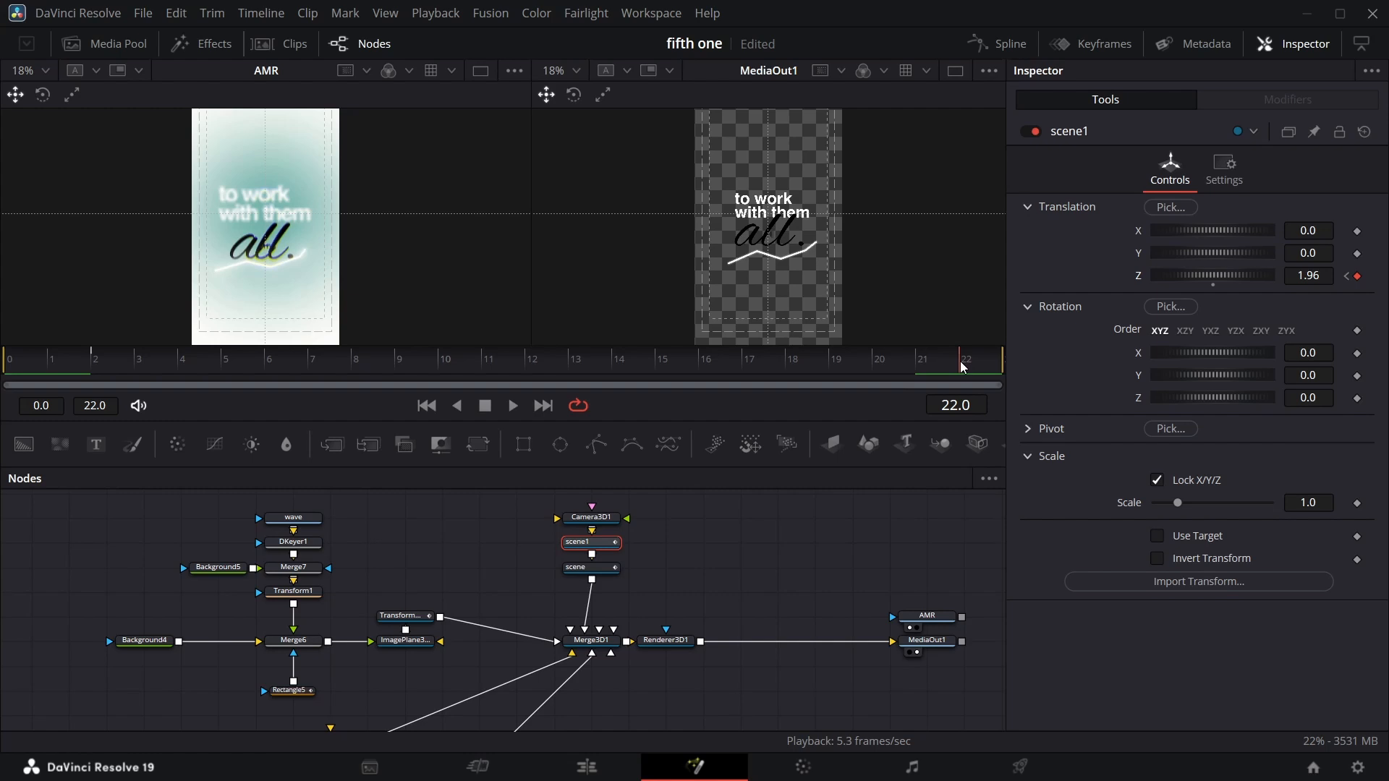
click(1357, 254)
key(Left)
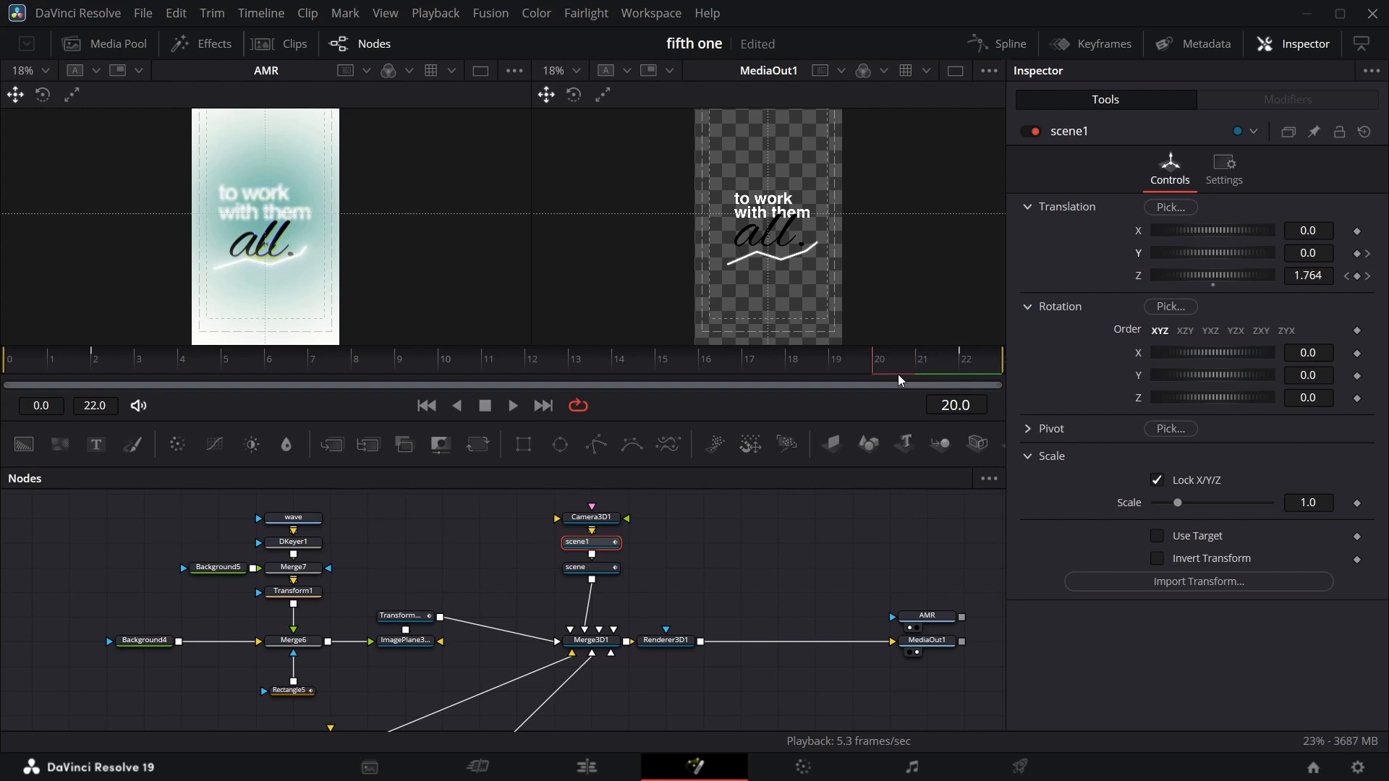
key(Left)
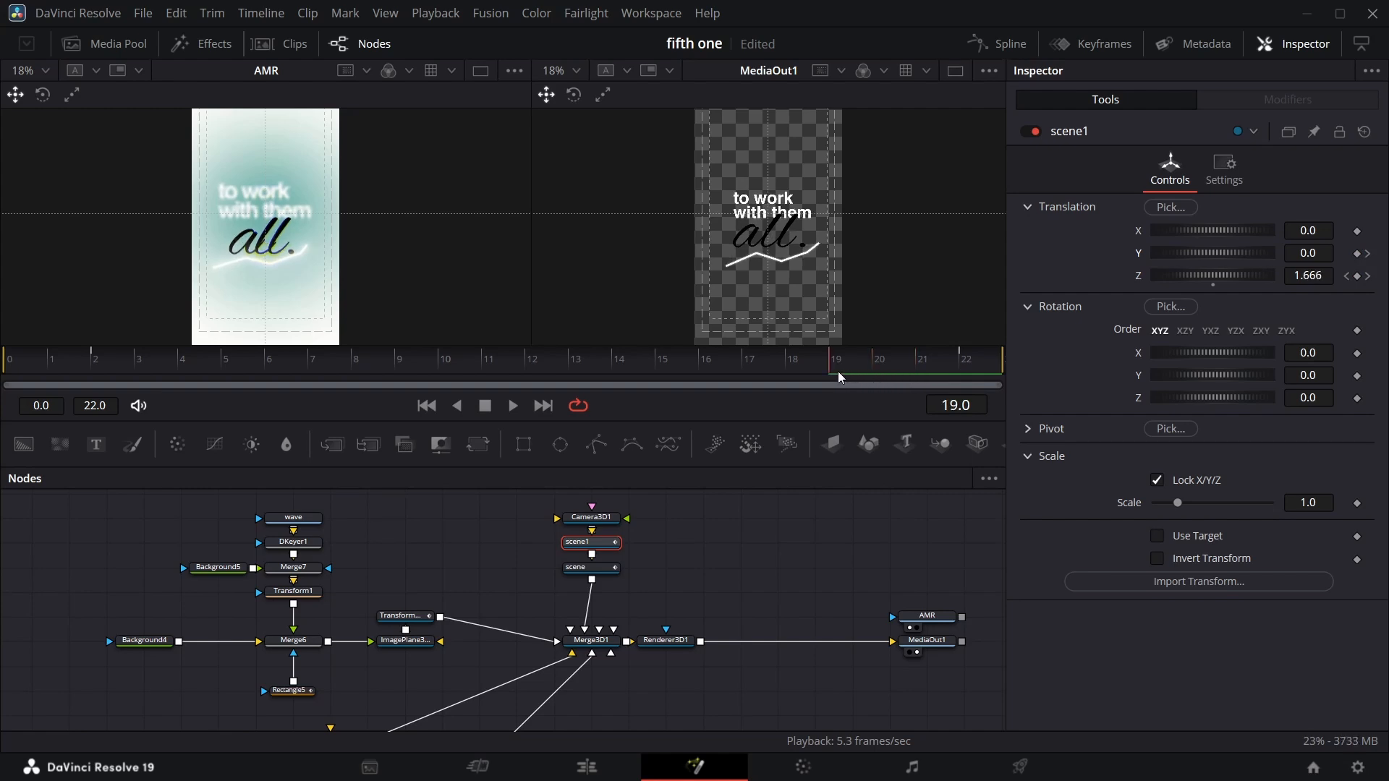
key(Left)
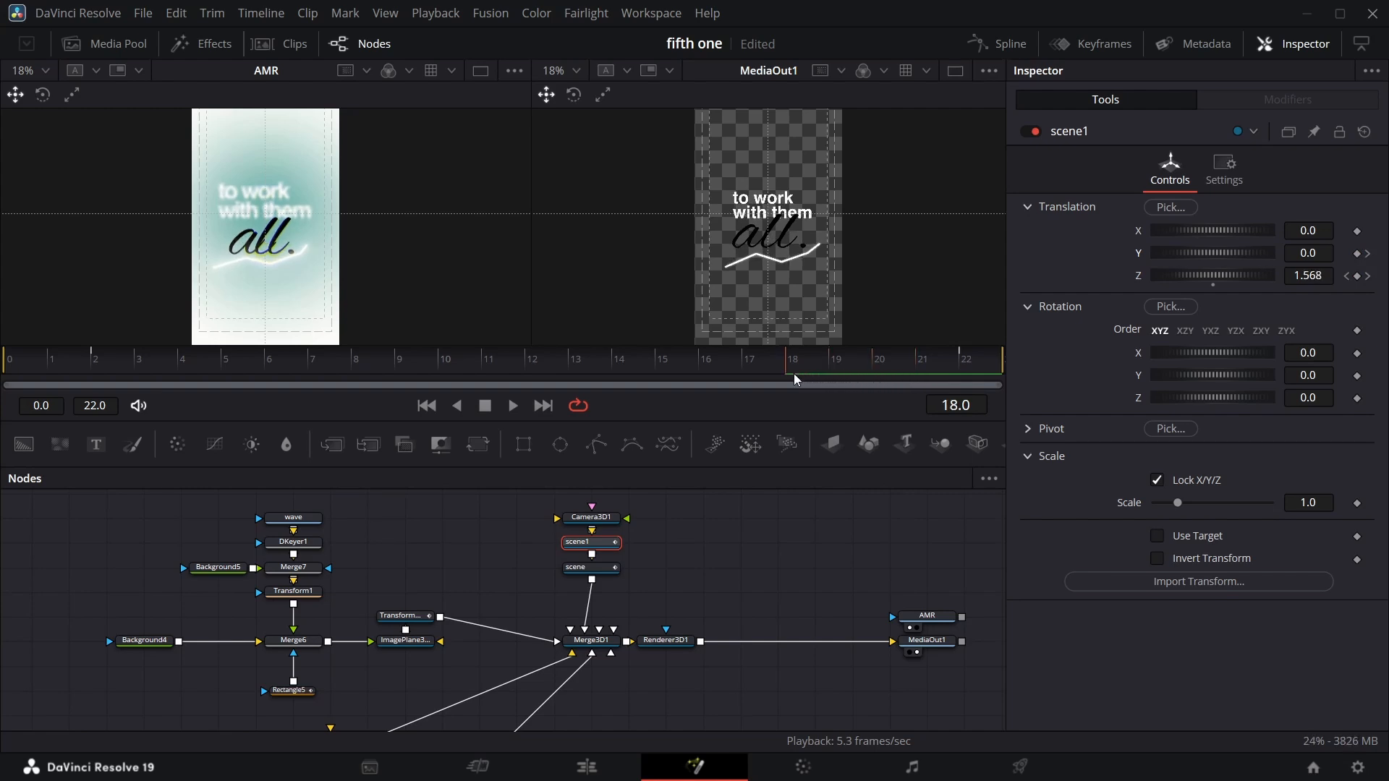
key(Left)
key(Left)
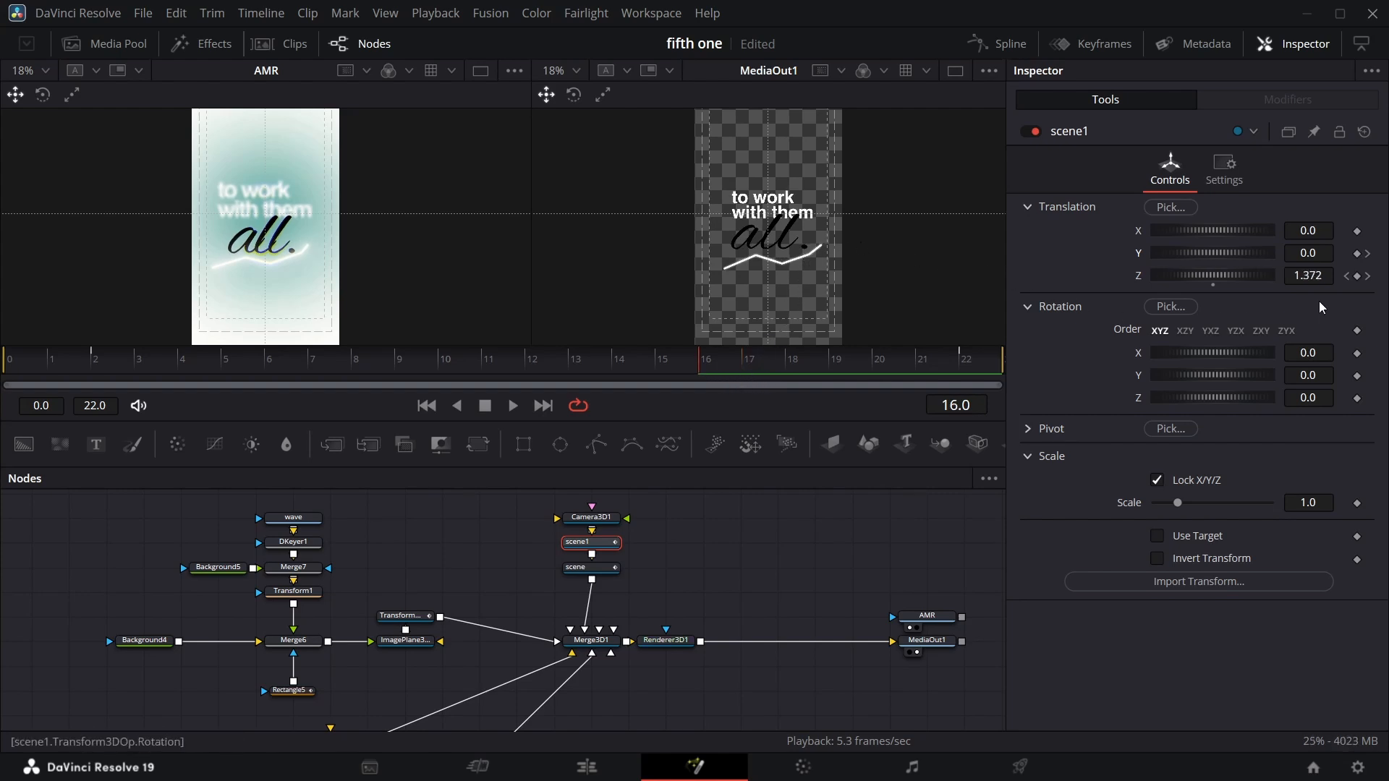
click(1357, 254)
click(1368, 253)
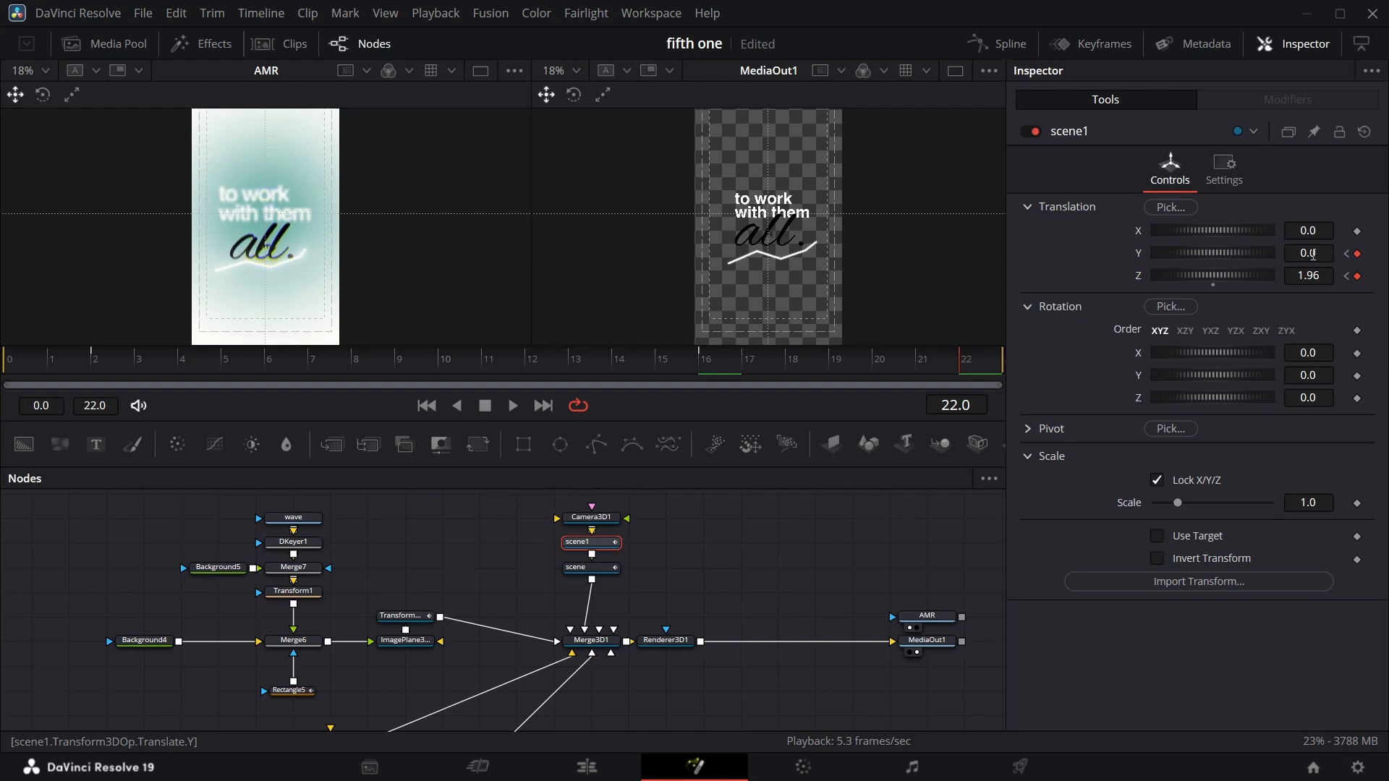
mouse_move(1313, 255)
mouse_down()
mouse_move(1300, 255)
mouse_move(1325, 254)
mouse_move(1313, 254)
mouse_up()
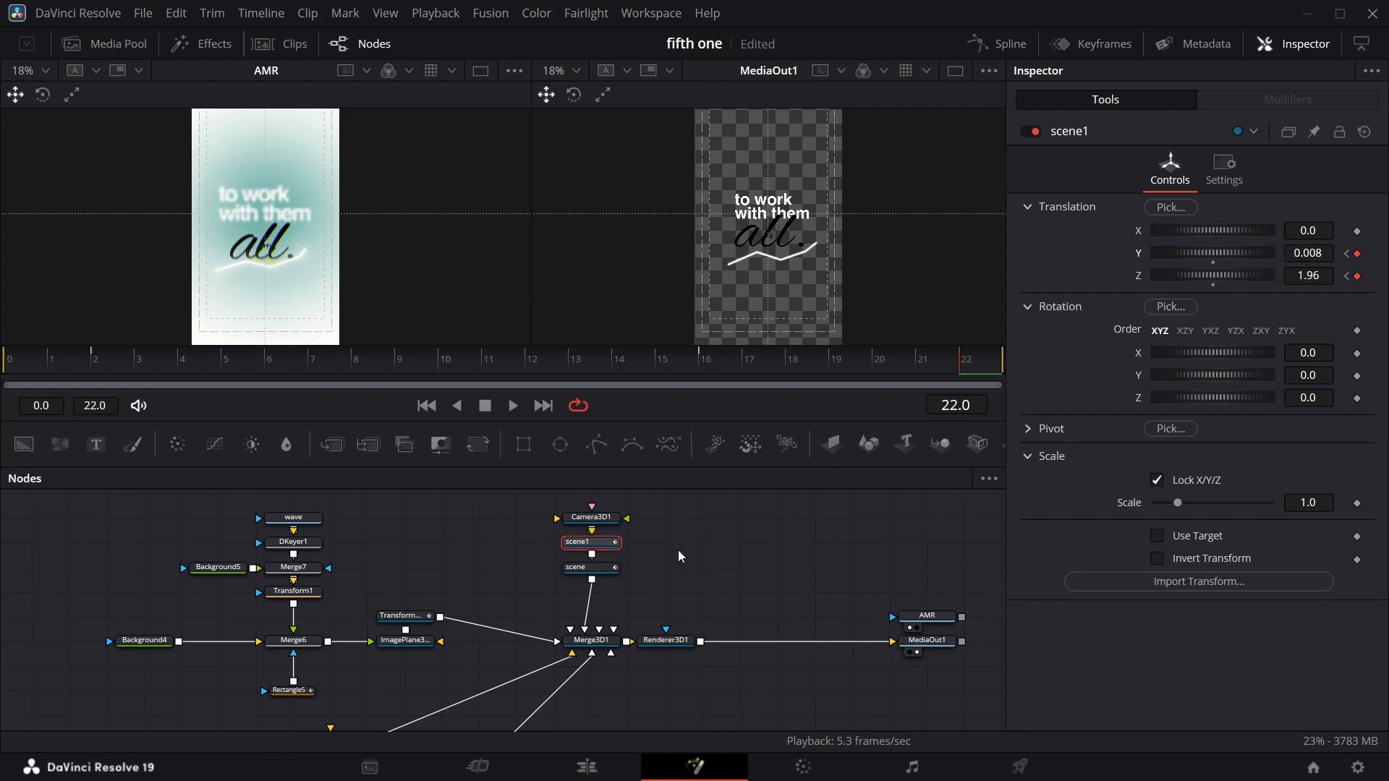
scroll(466, 619, down, 4)
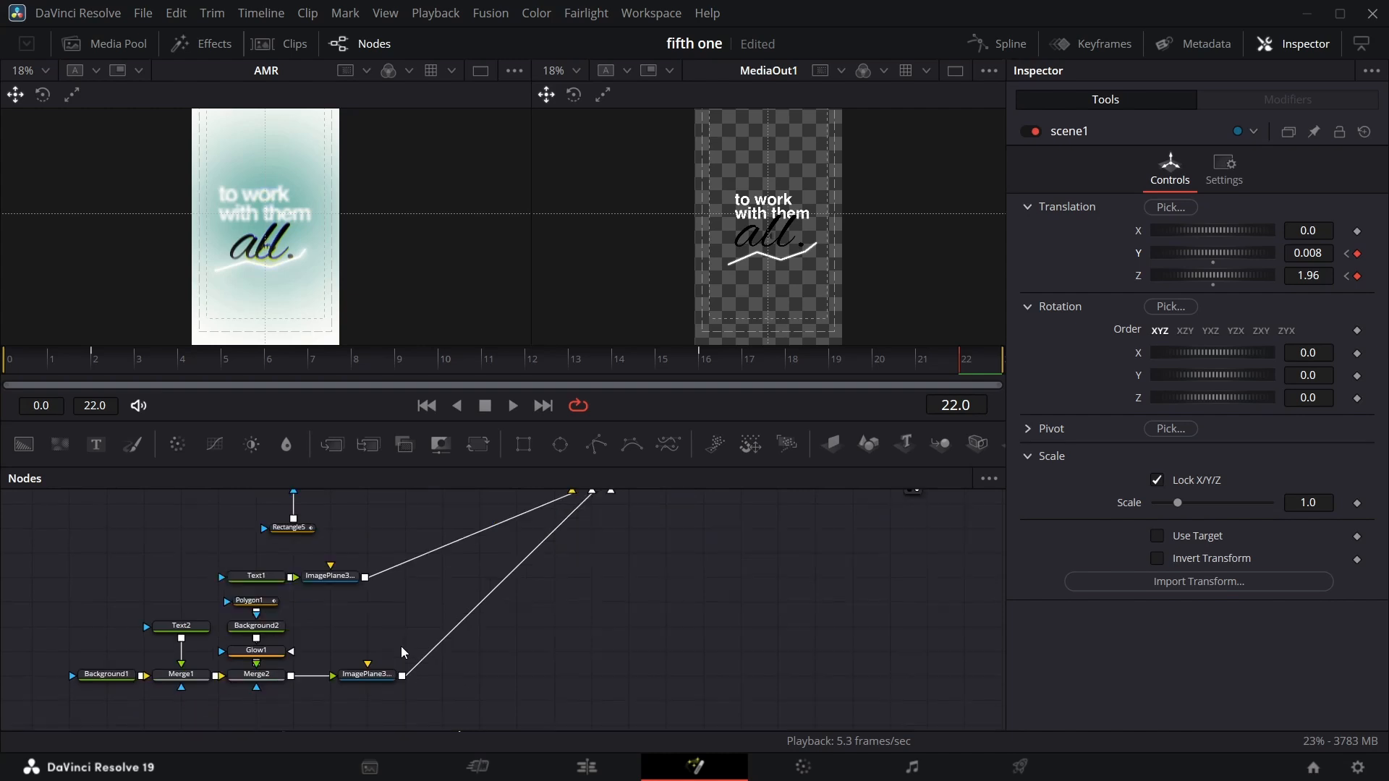
click(262, 577)
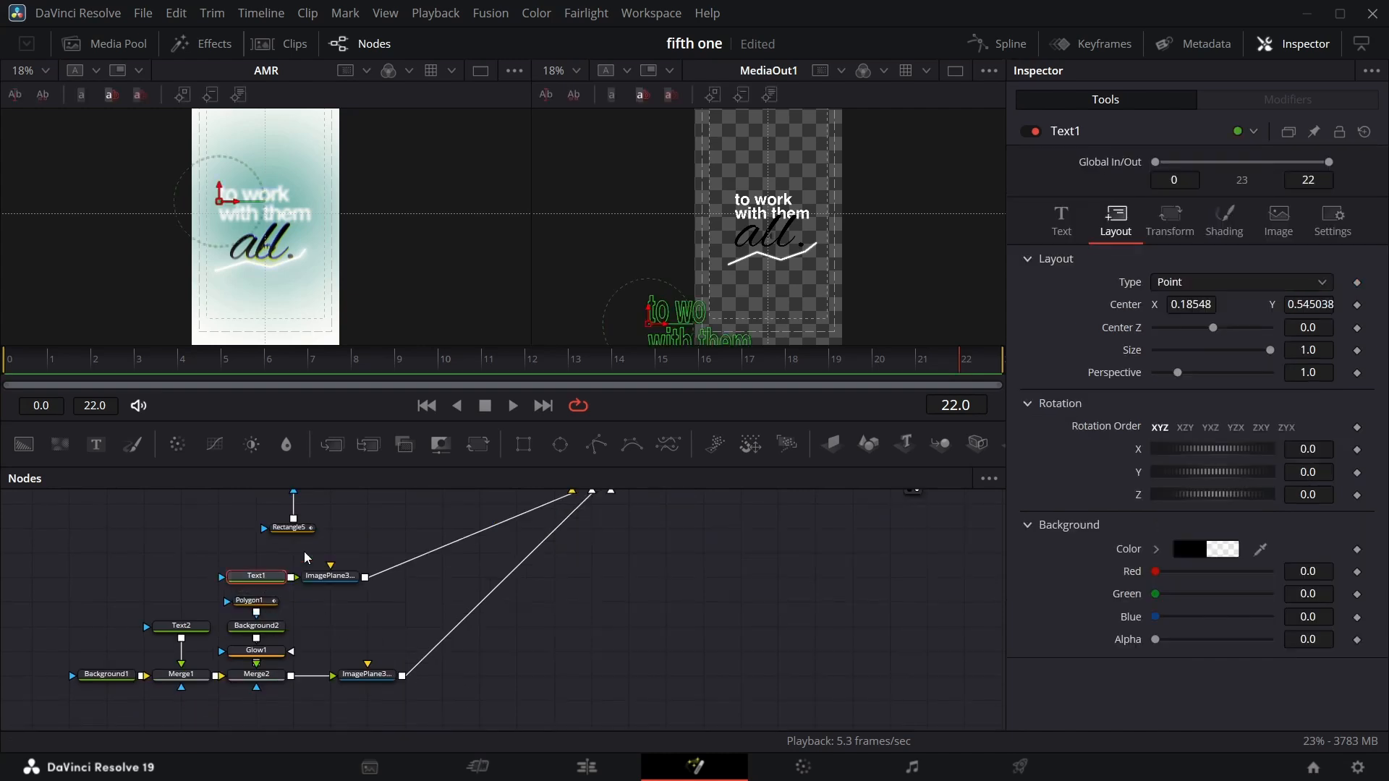
click(1061, 221)
scroll(478, 563, up, 3)
click(609, 543)
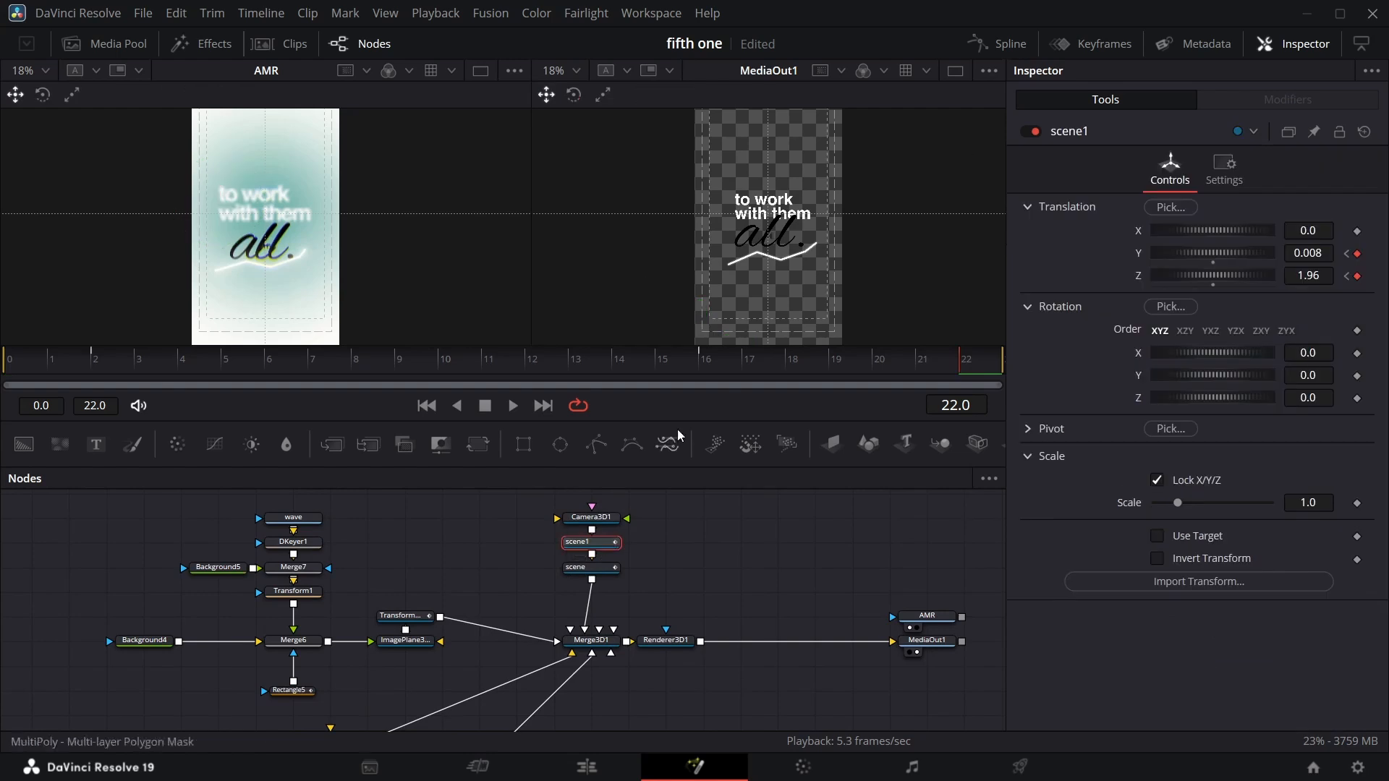
Smooth the Y and Z offset keyframe curves of scene1 in the Spline editor.
click(1020, 49)
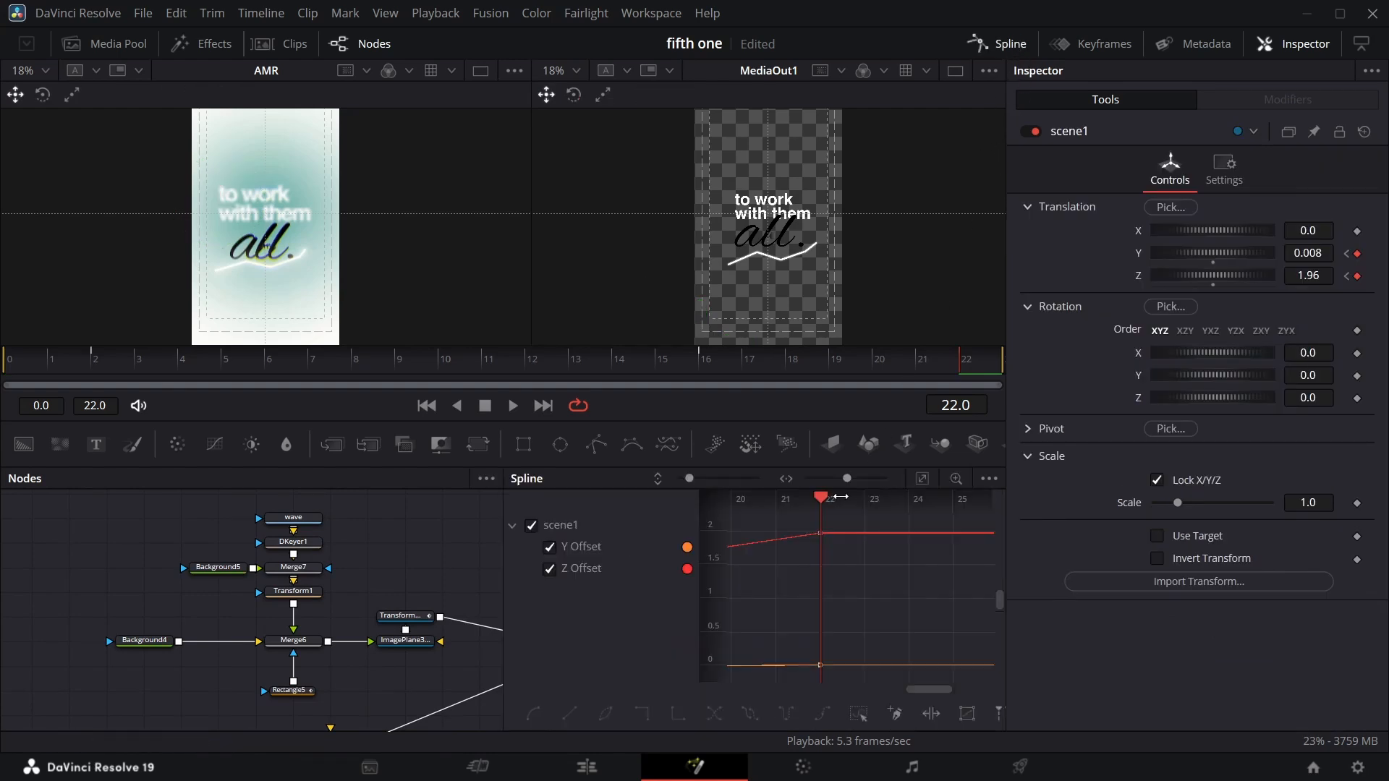
click(925, 480)
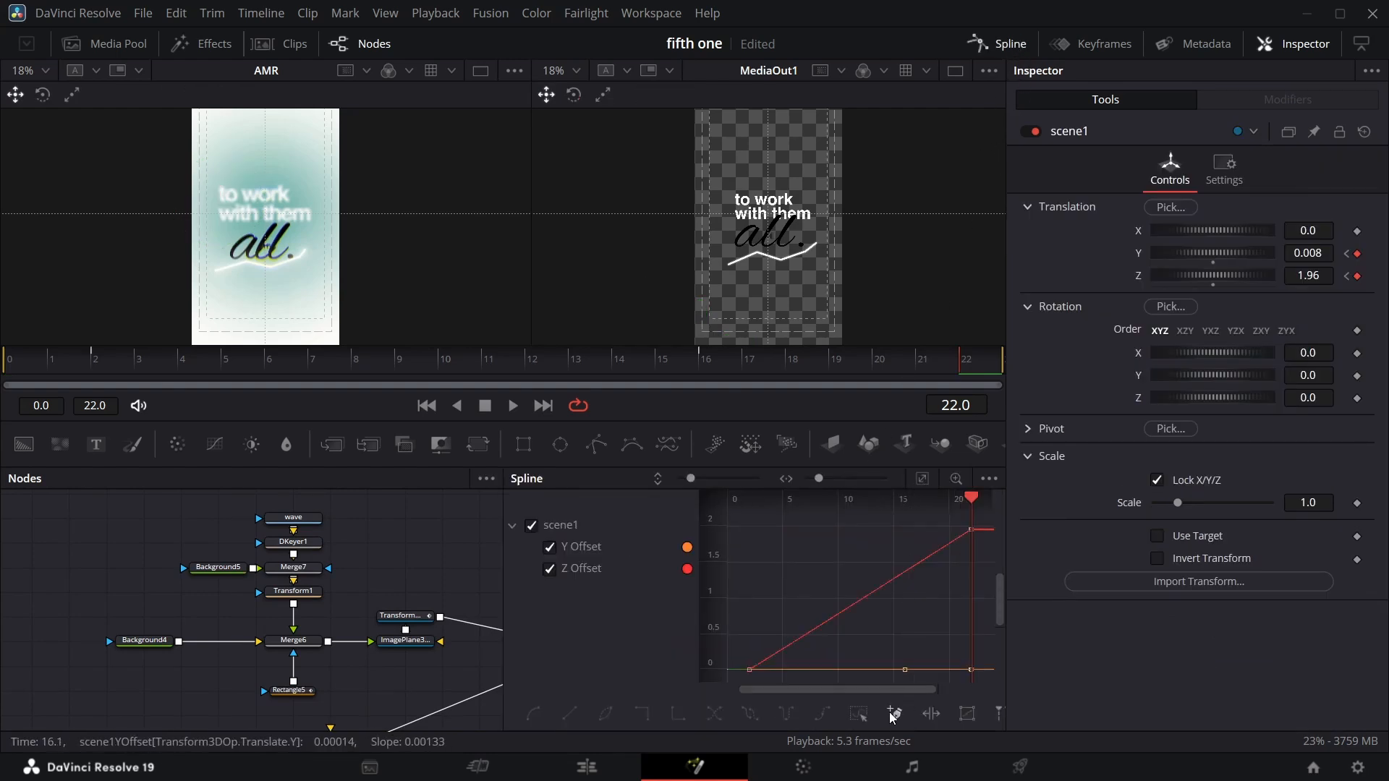
click(549, 569)
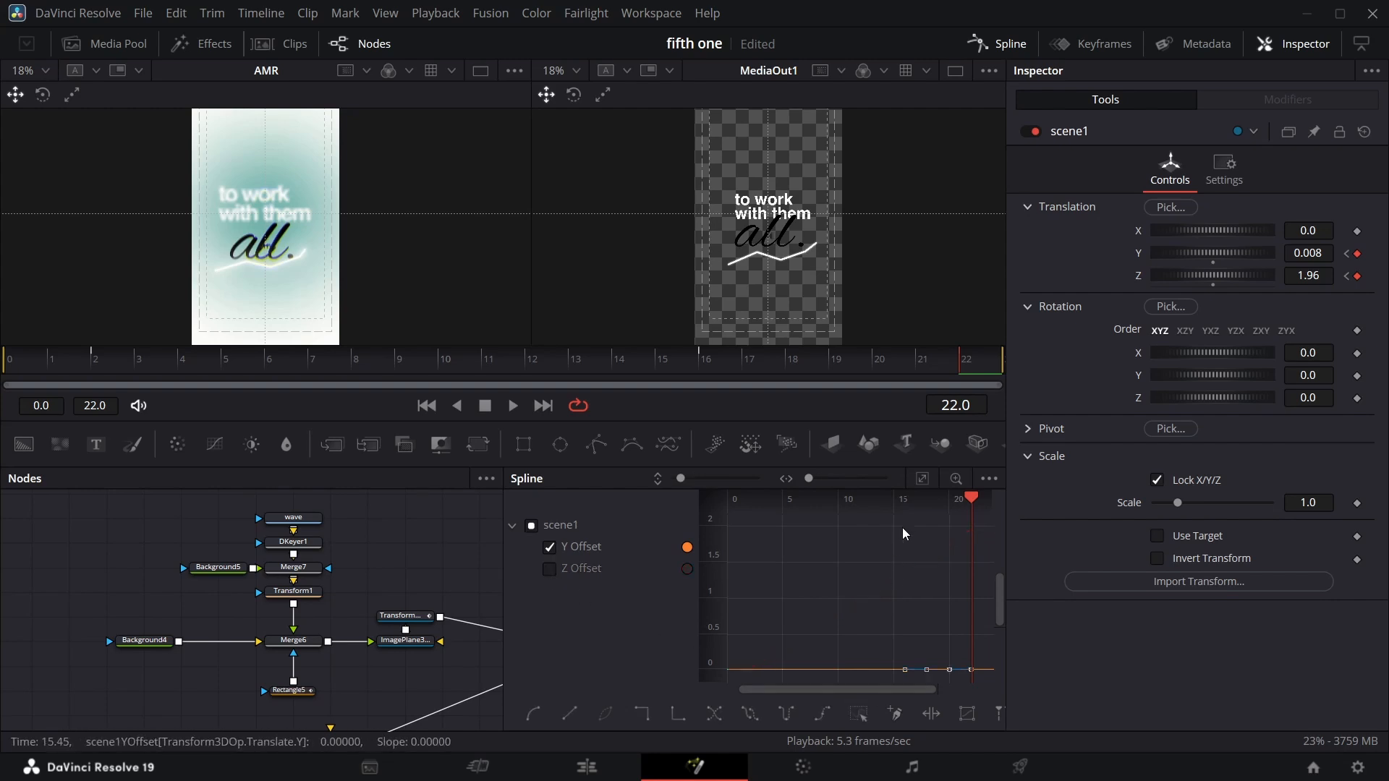
click(920, 480)
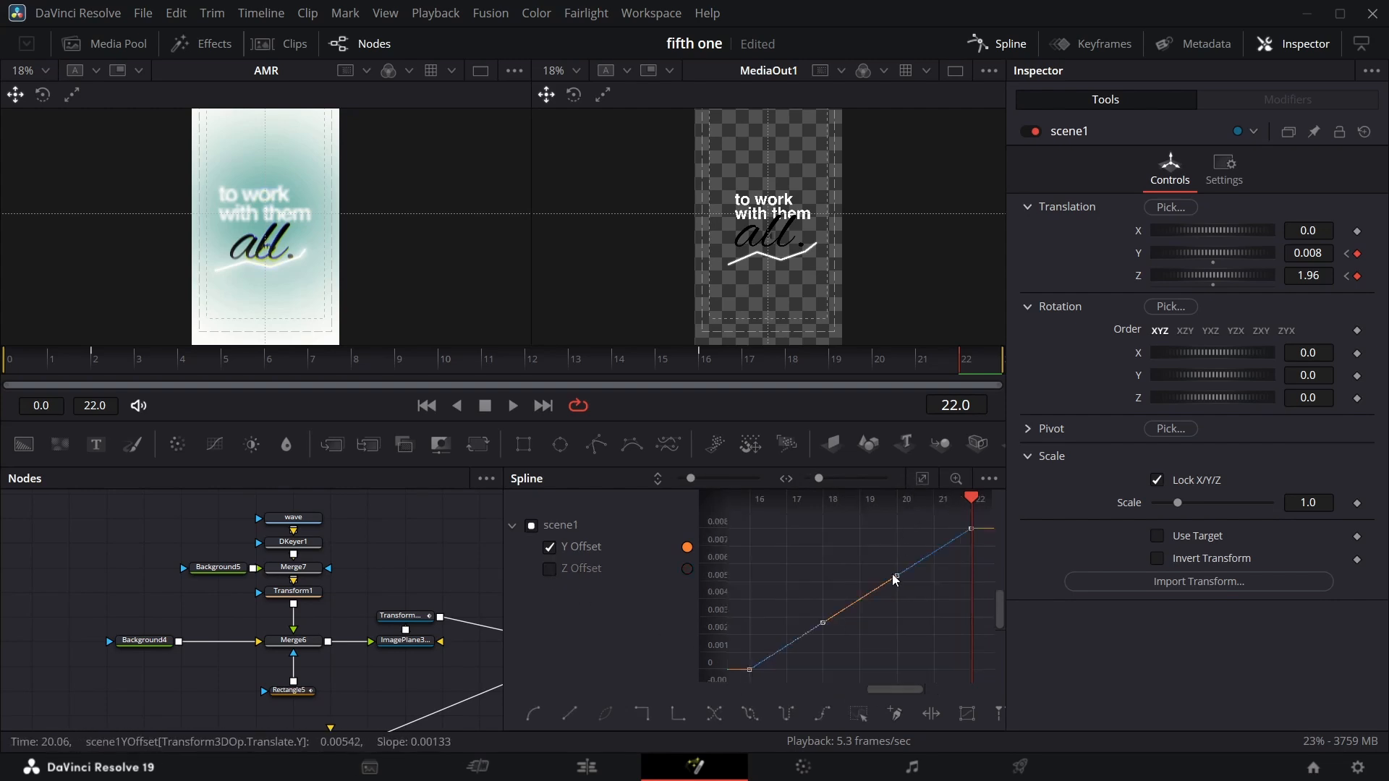
click(859, 717)
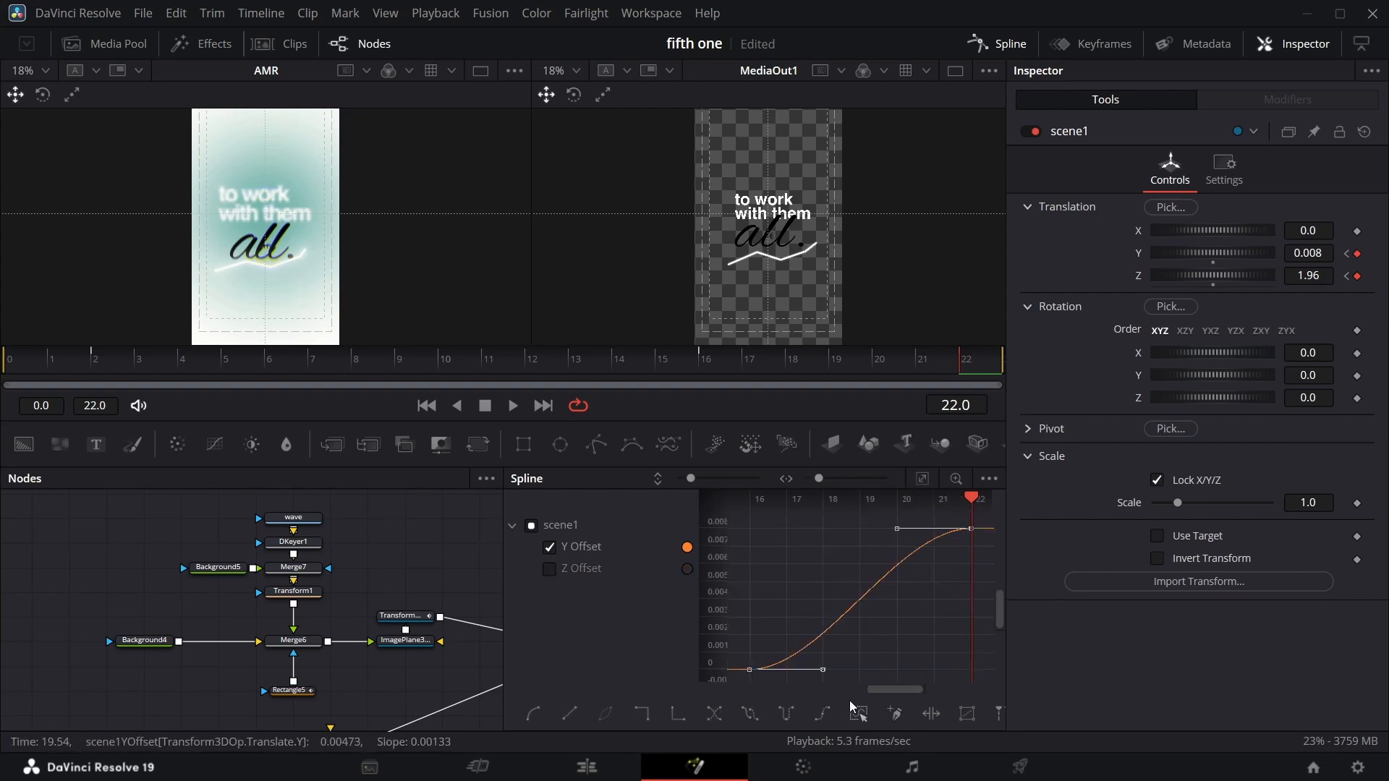
click(549, 547)
click(549, 569)
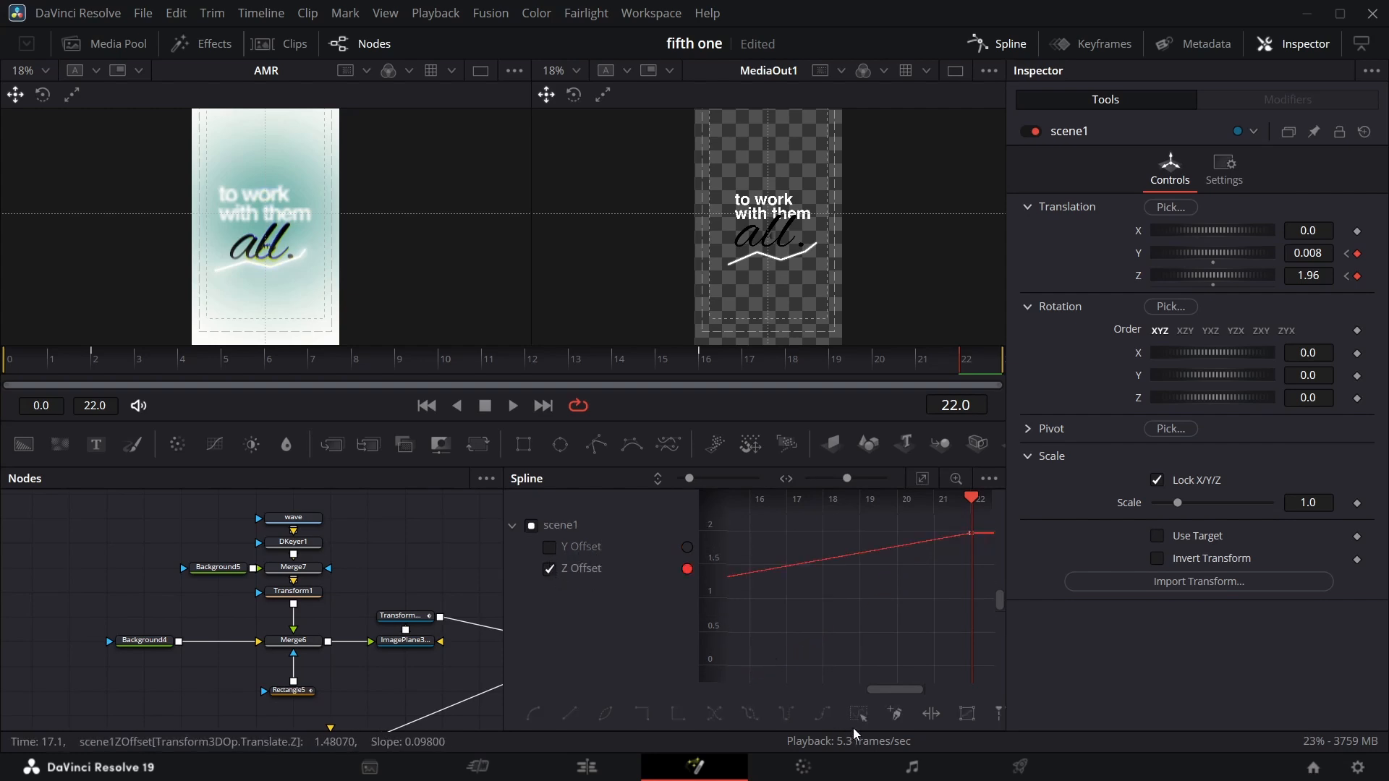
click(917, 484)
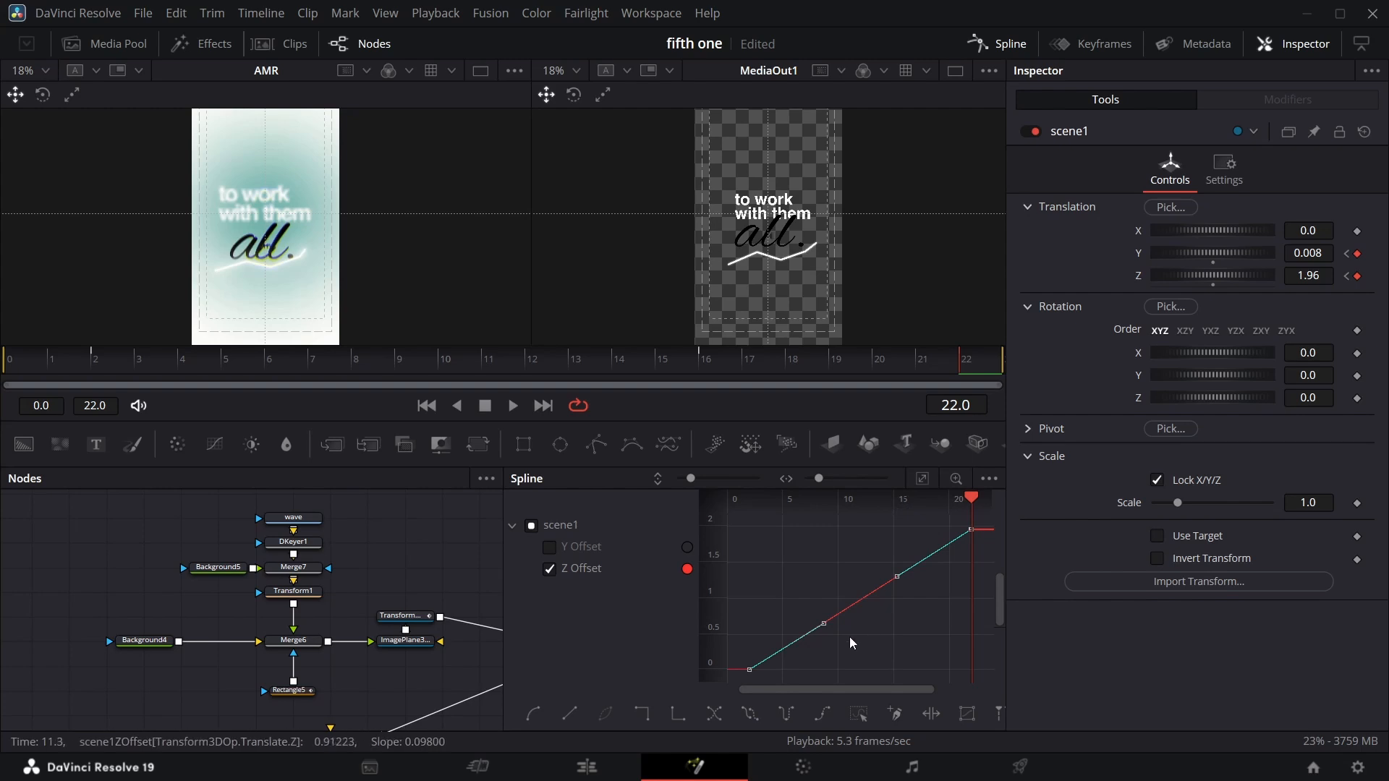
click(858, 712)
click(998, 44)
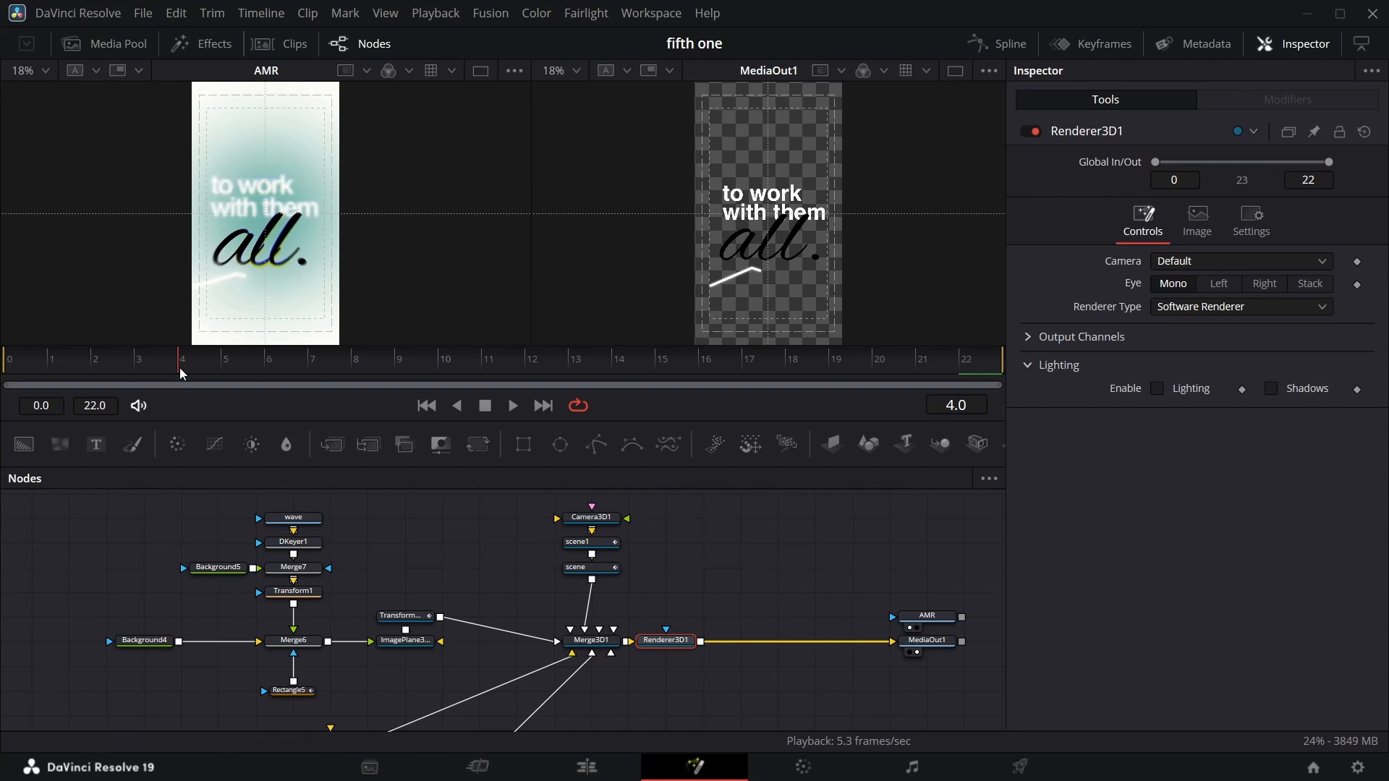
Add a Background node merged over the Renderer3D1 output before MediaOut1.
drag(179, 368, 346, 385)
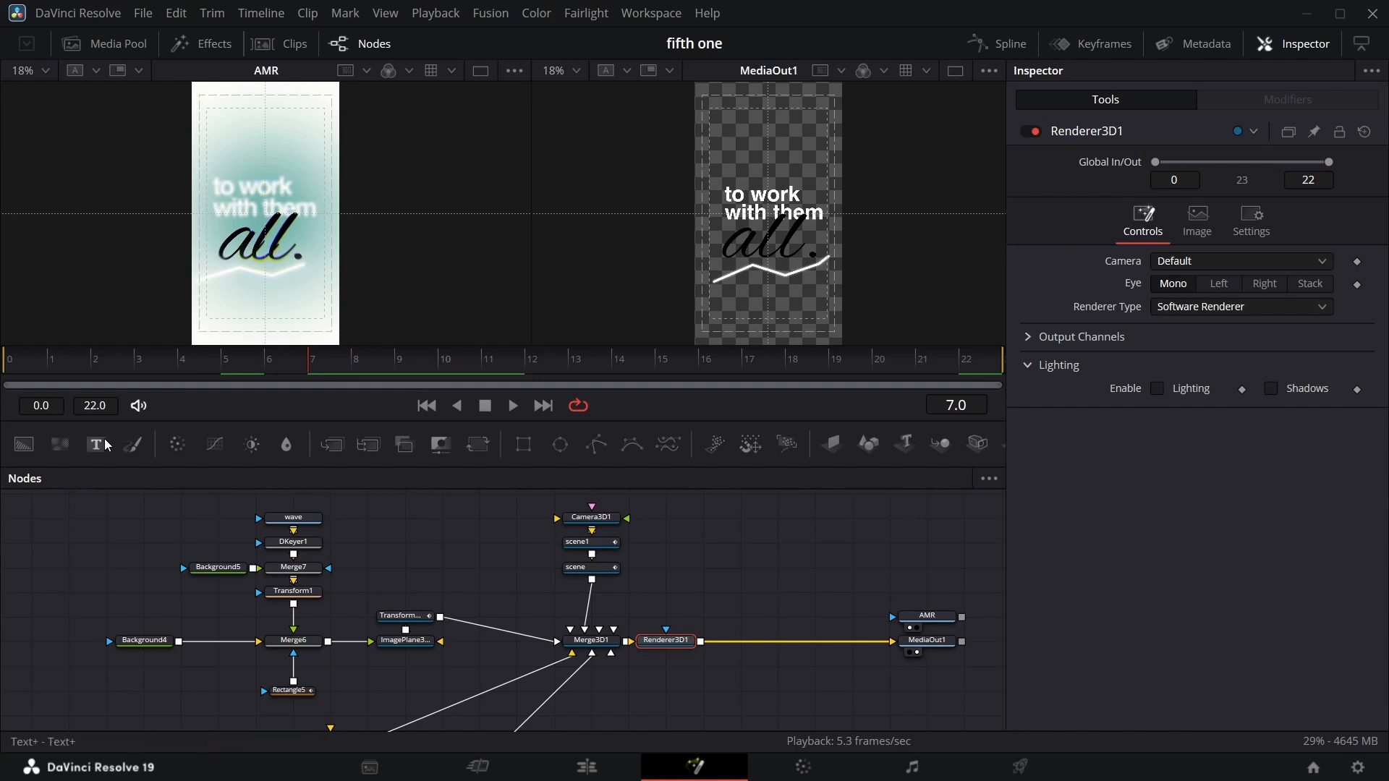
drag(32, 446, 752, 567)
drag(709, 640, 708, 641)
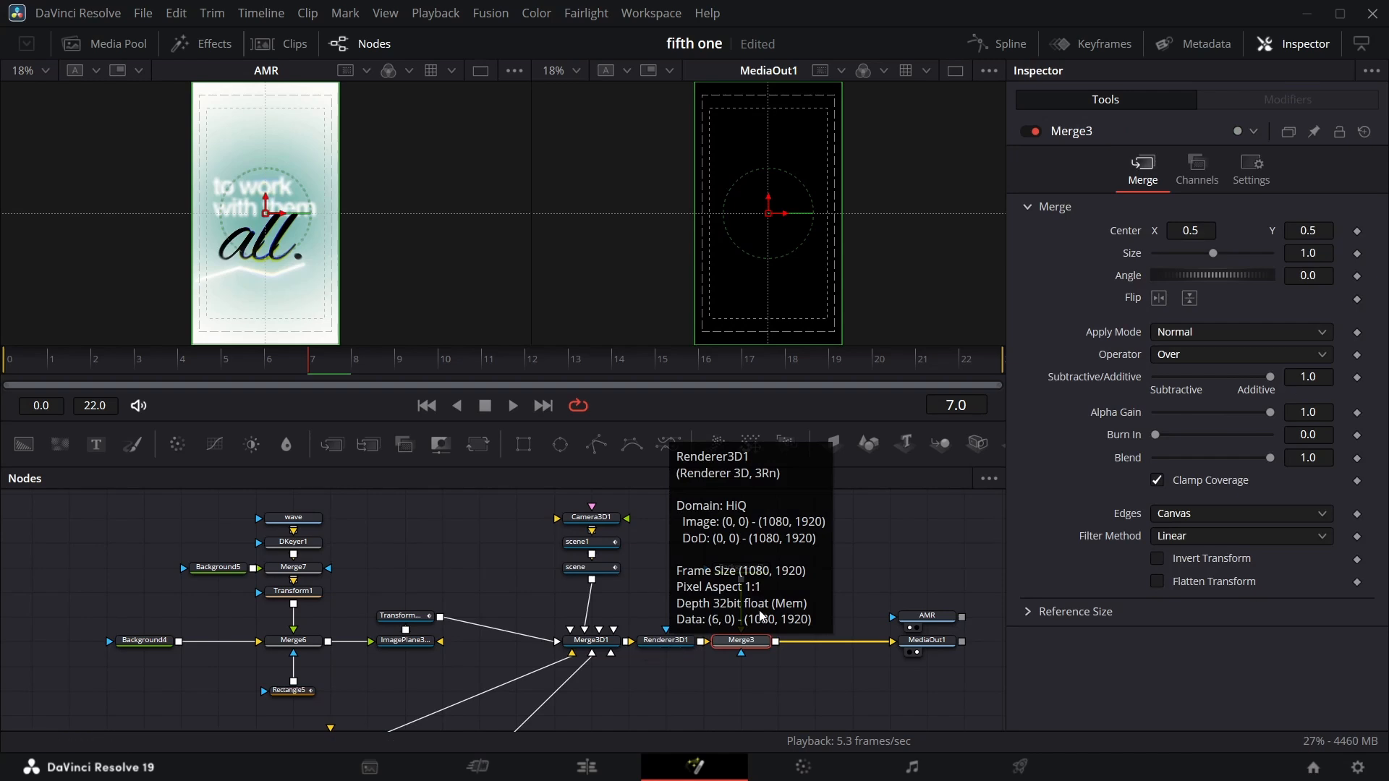
click(763, 571)
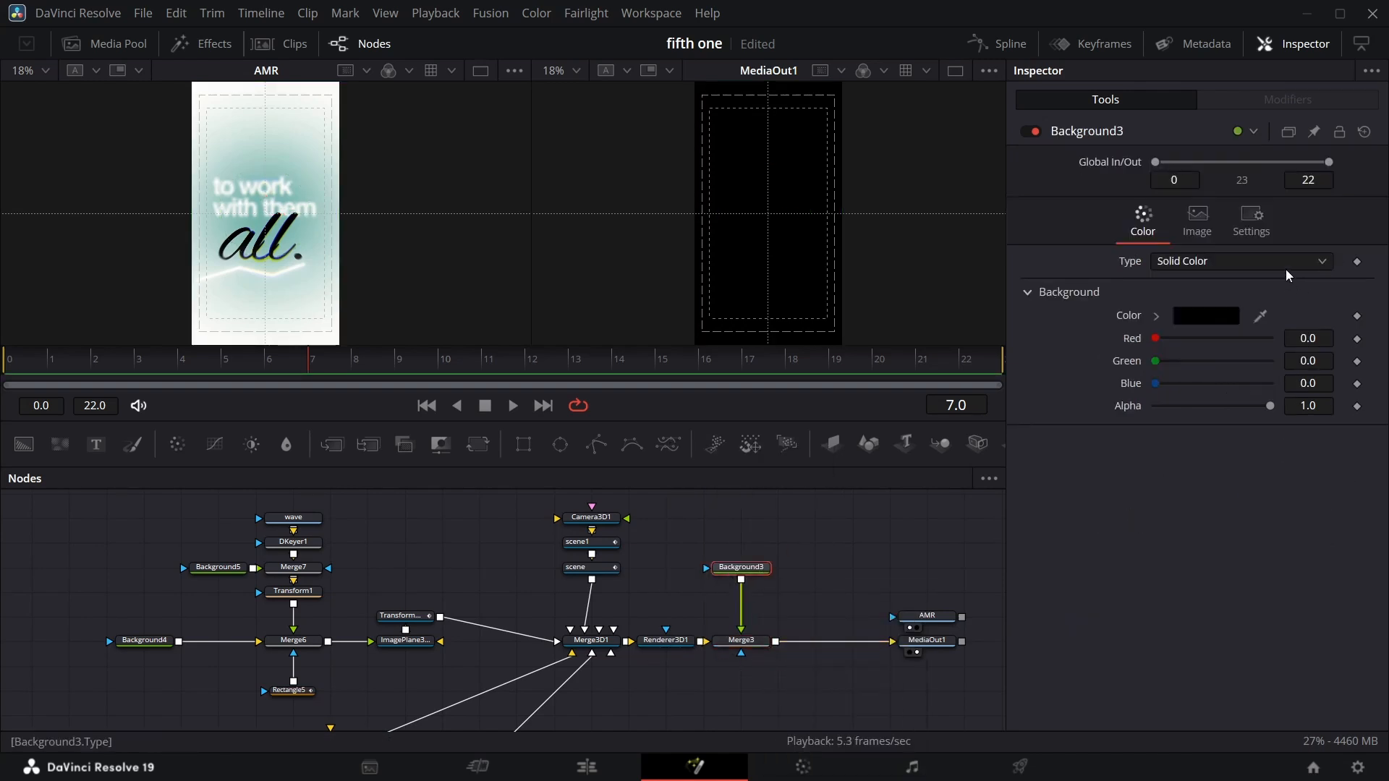
Make Background3 a radial gradient and draw its start and end across the frame's centre.
click(1324, 266)
click(1244, 366)
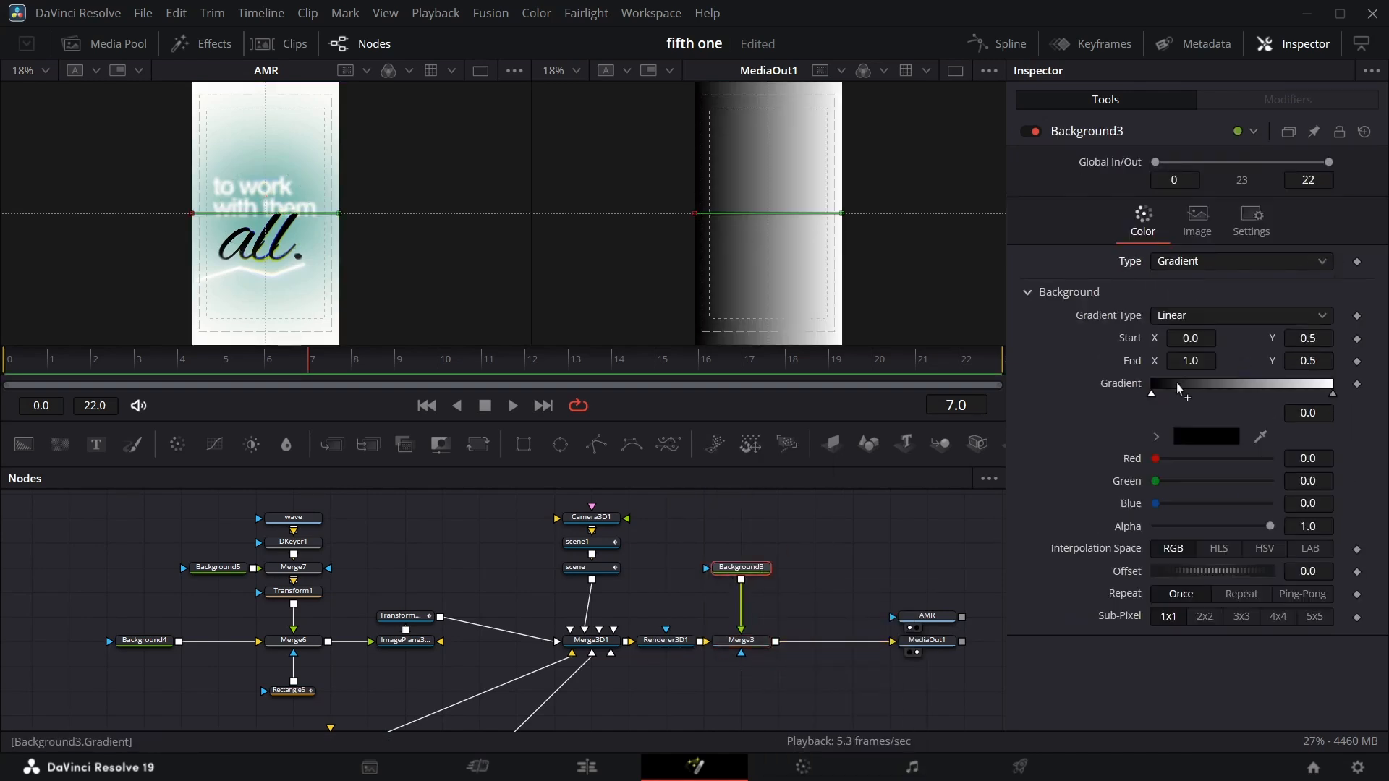
click(1205, 315)
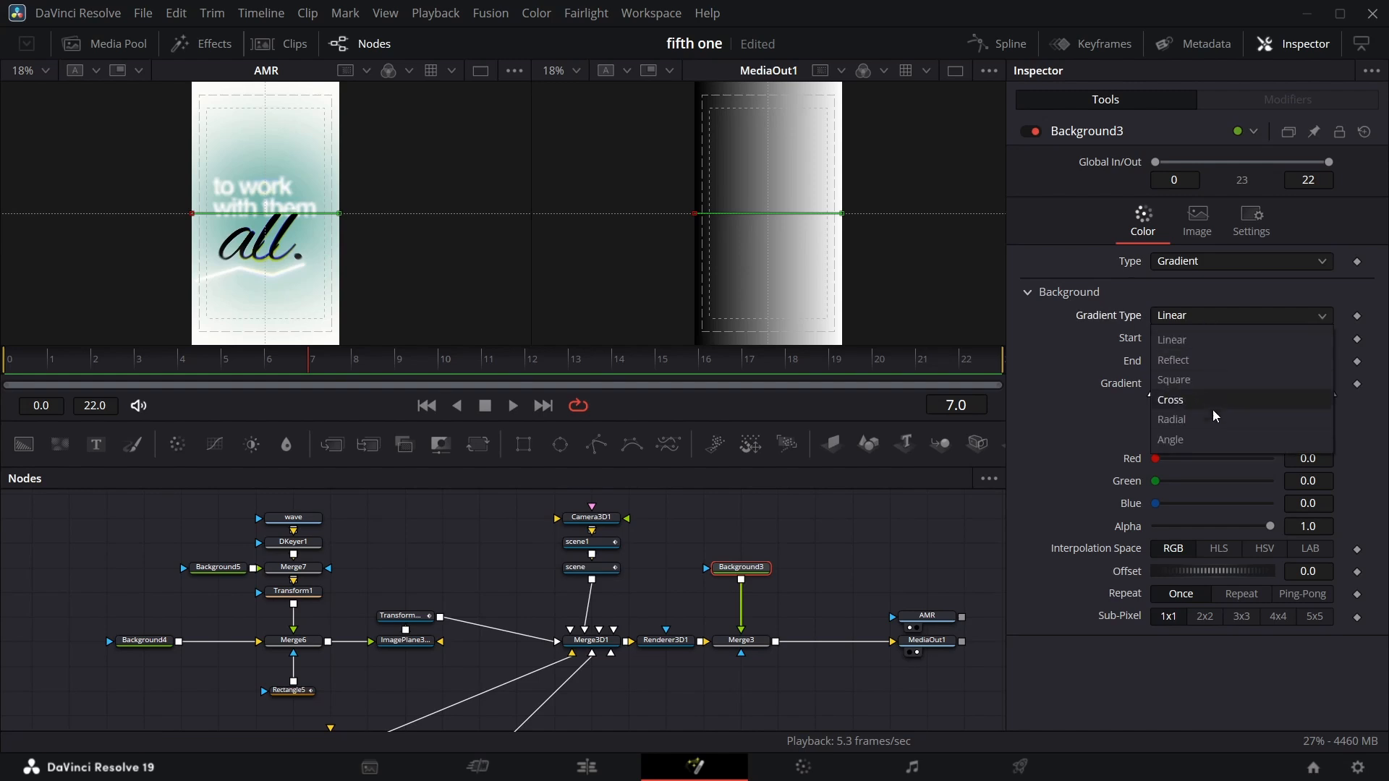
click(1210, 419)
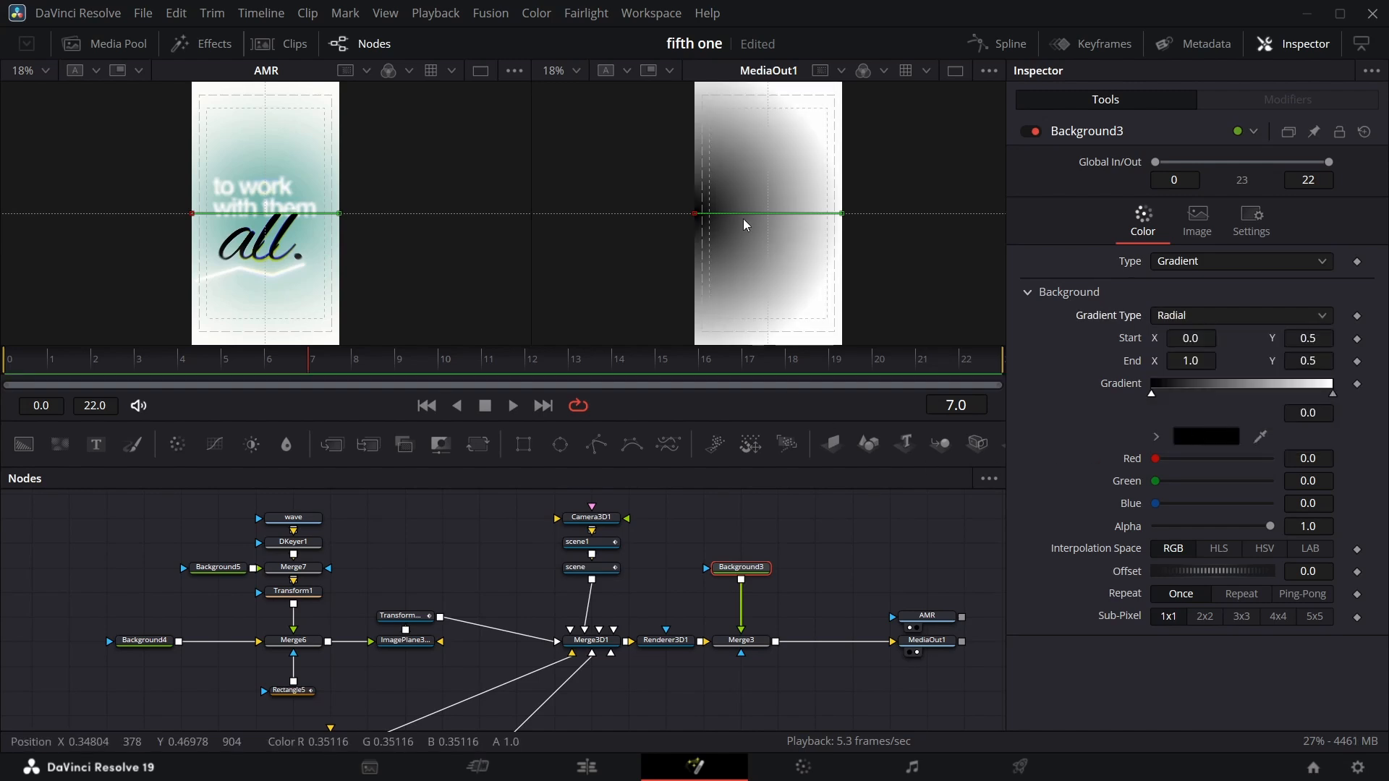
drag(696, 215, 927, 214)
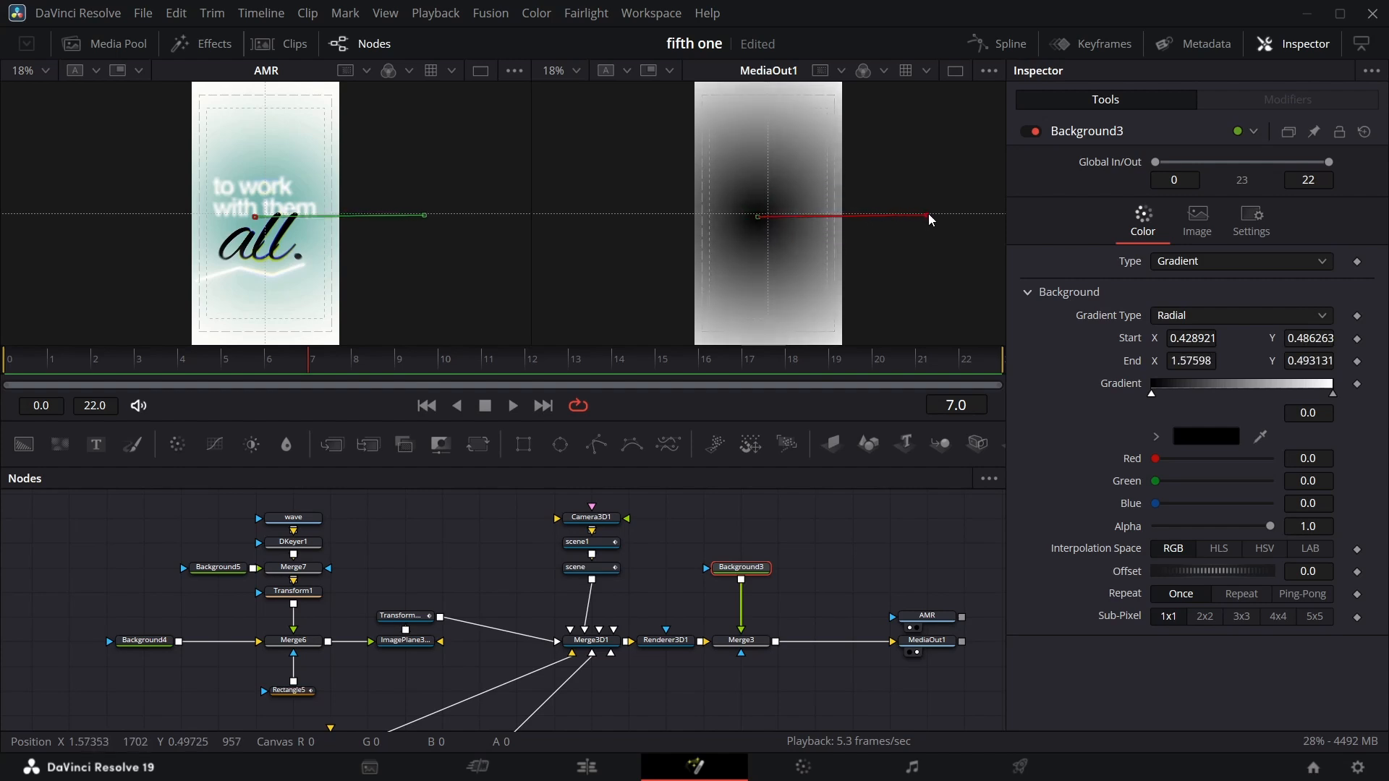
Sample the gradient's start color from the teal in the reference viewer.
click(1196, 438)
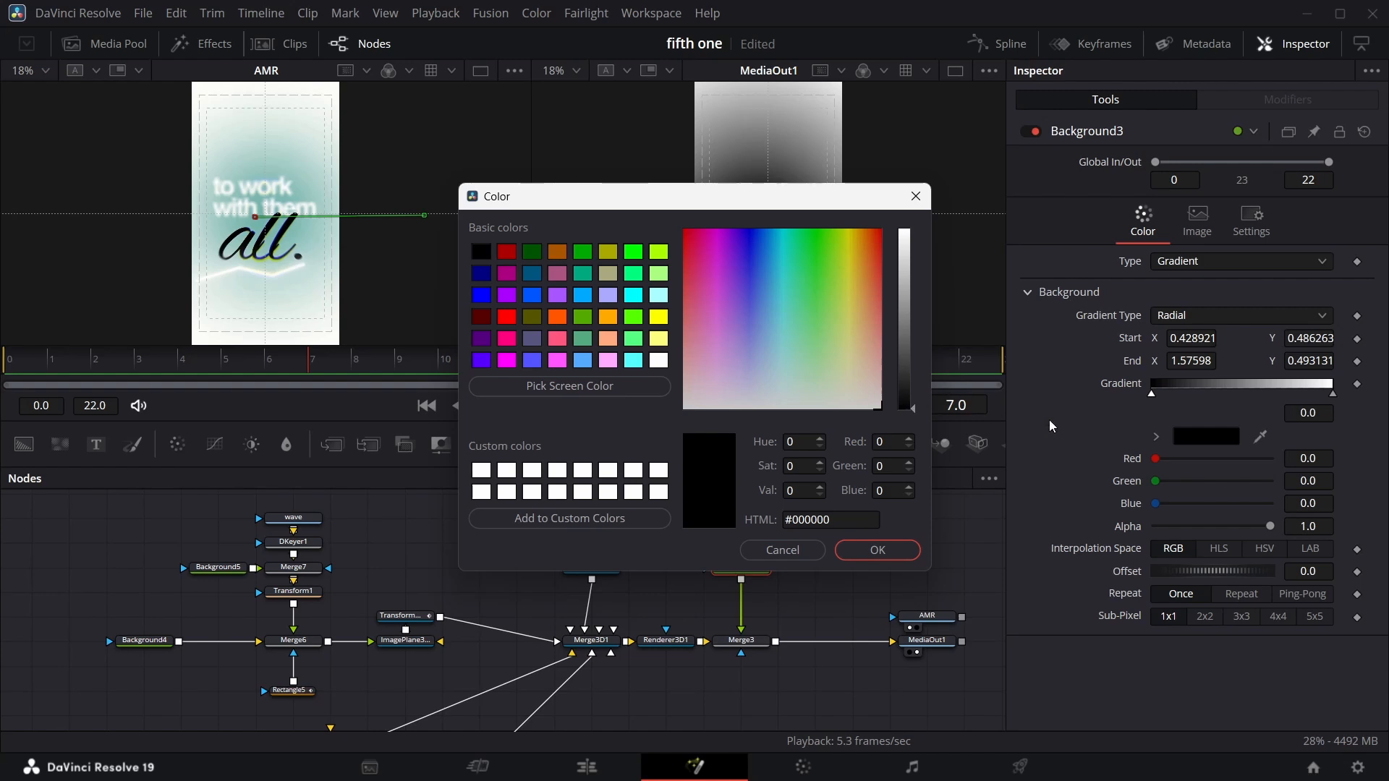
click(896, 547)
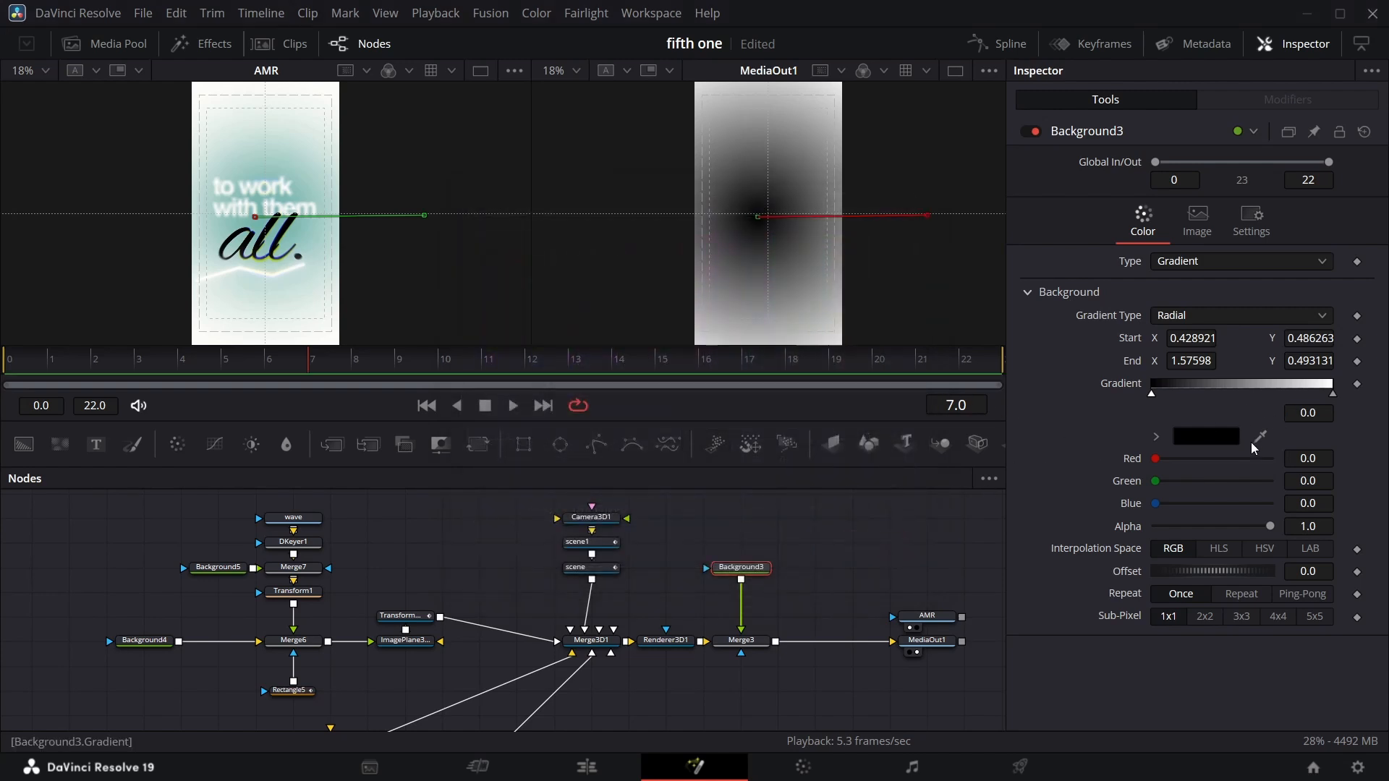
drag(1260, 437, 926, 214)
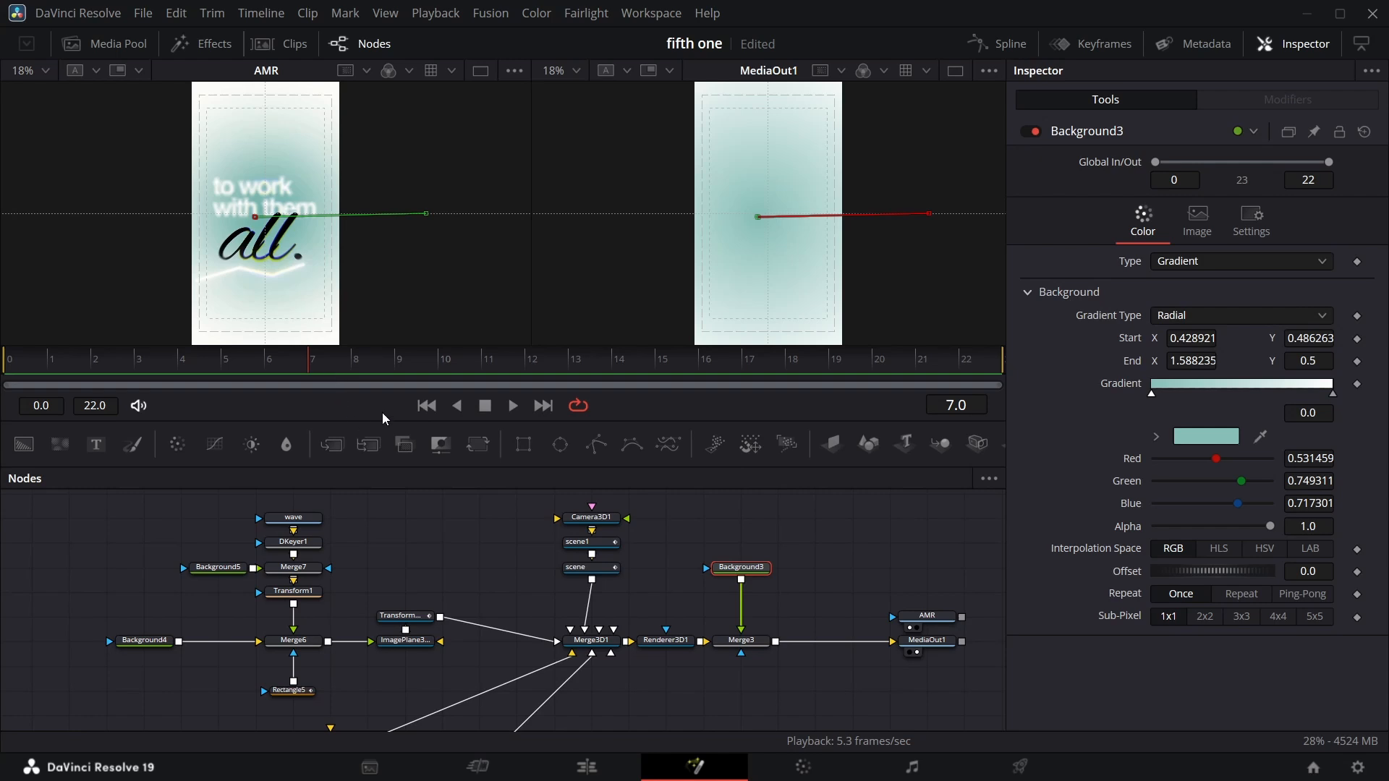
Set Merge3's operator to Under so the gradient background goes behind the rendered scene.
key(space)
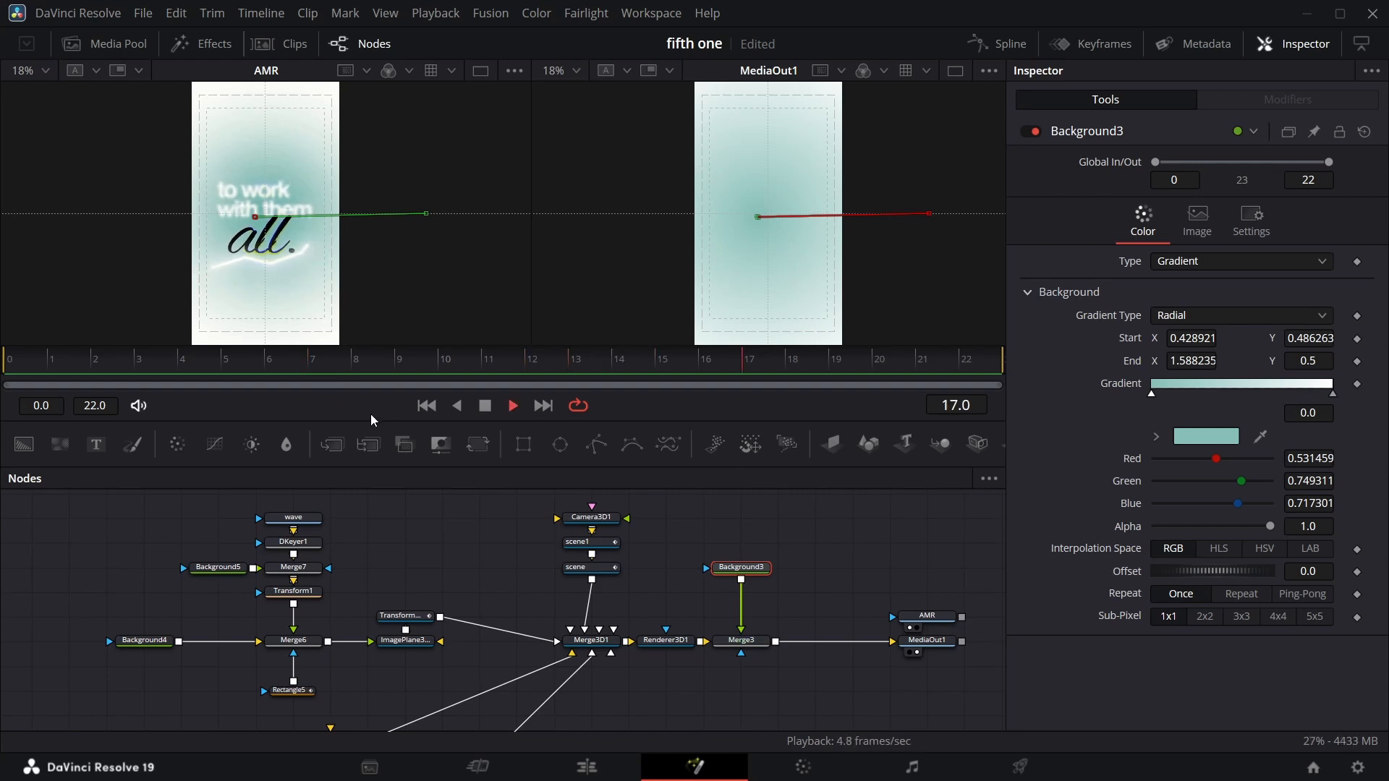
key(space)
click(725, 644)
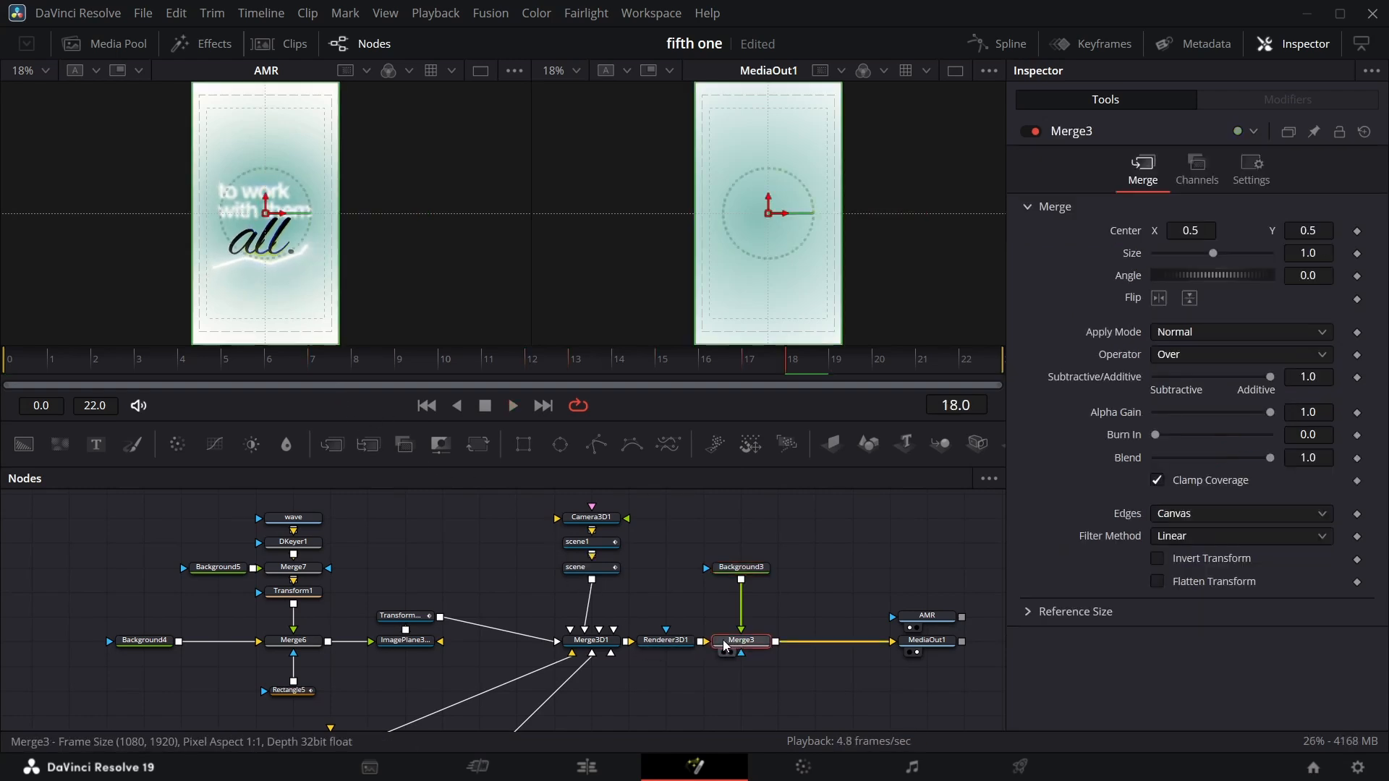
click(1322, 357)
click(1217, 558)
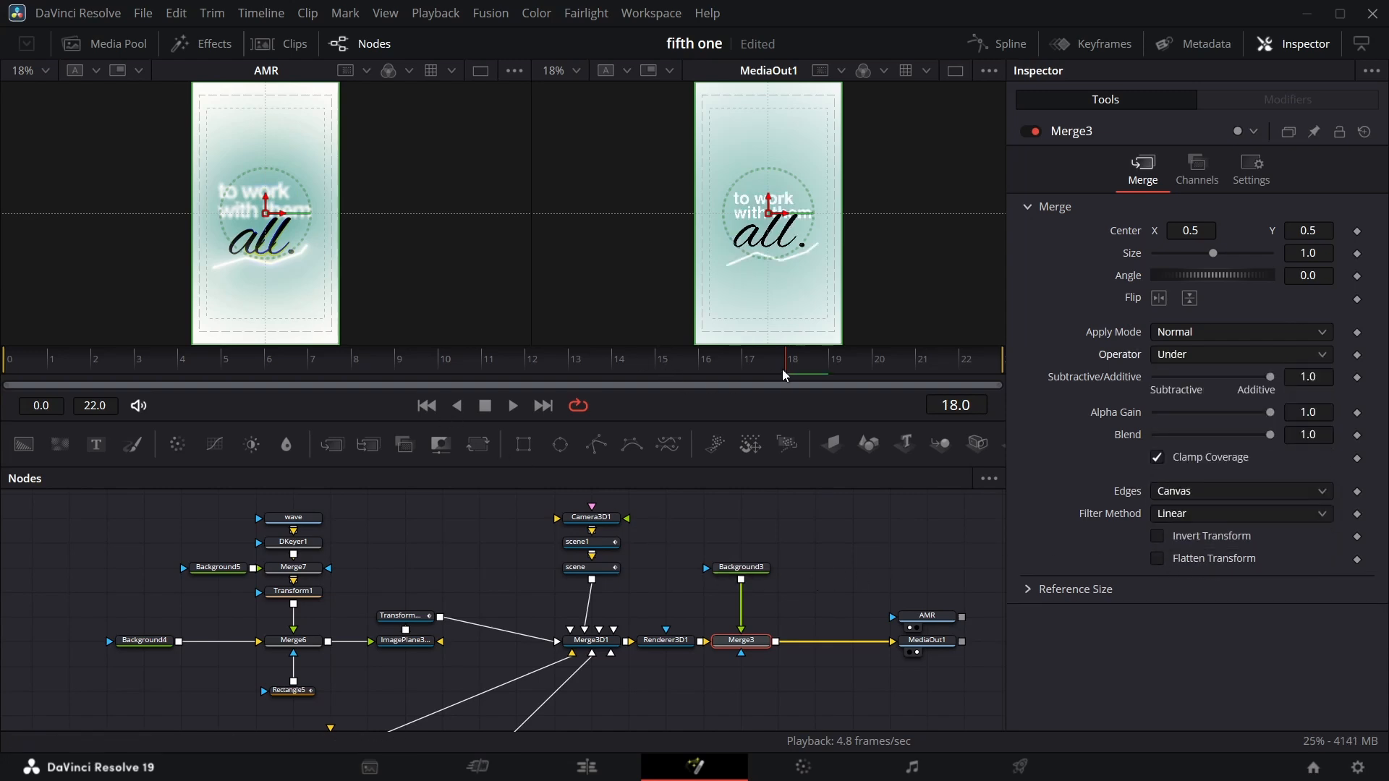
Play back the composition from the start of the Edit page timeline.
key(space)
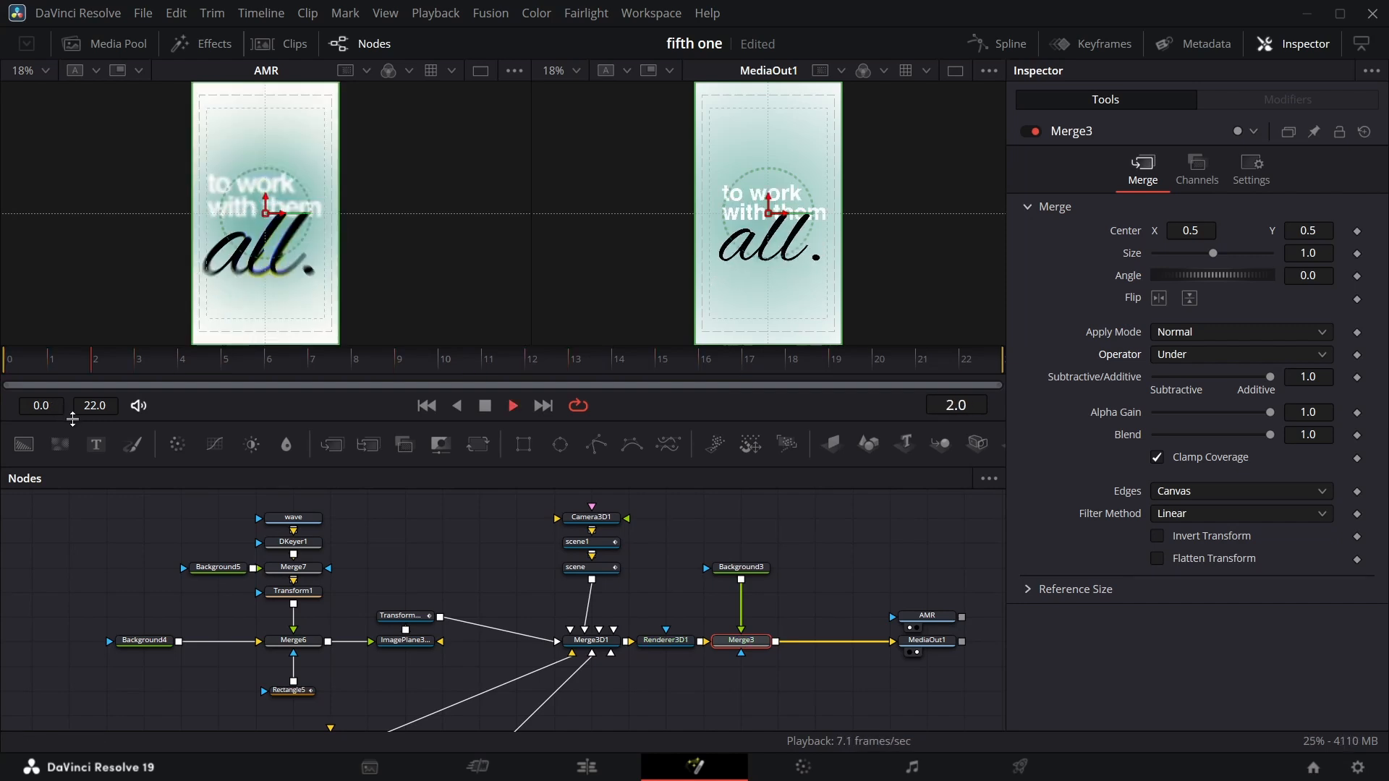
key(space)
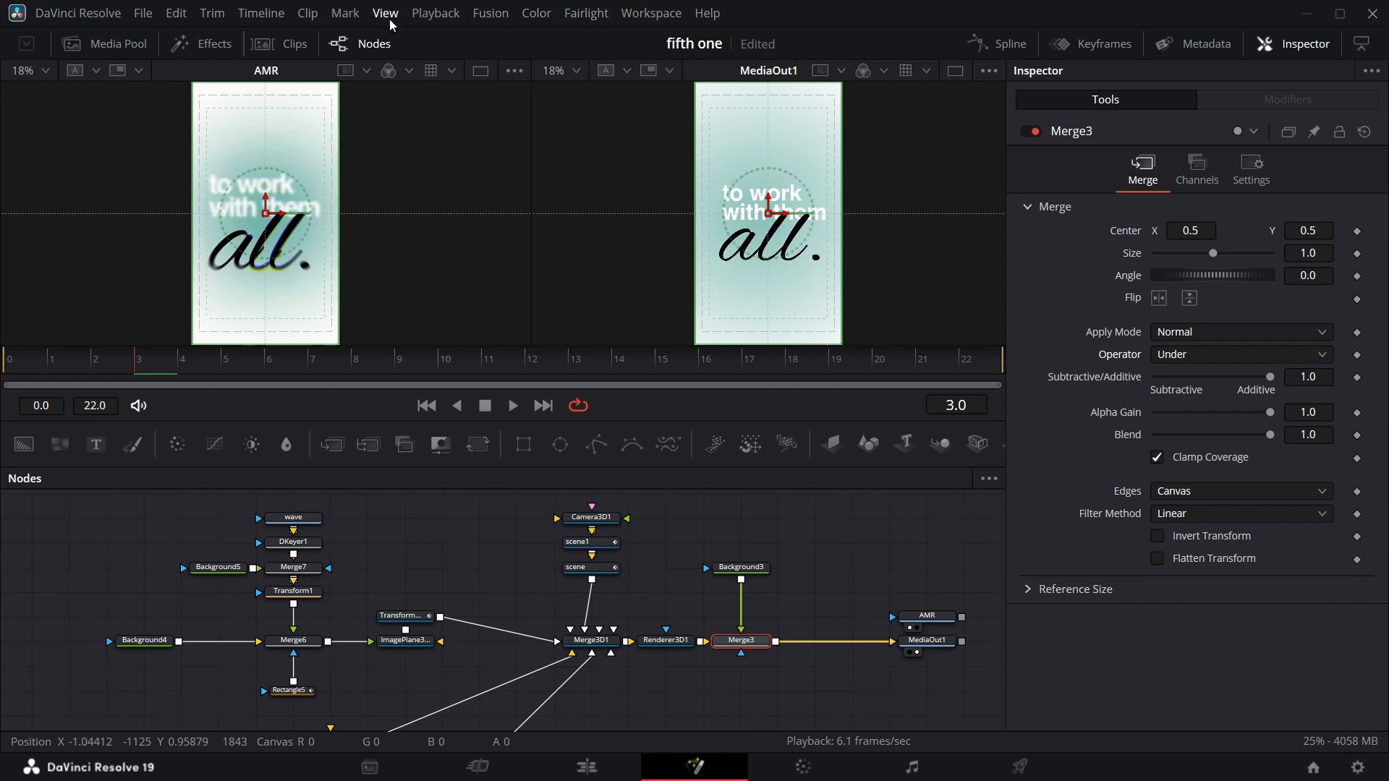
click(589, 769)
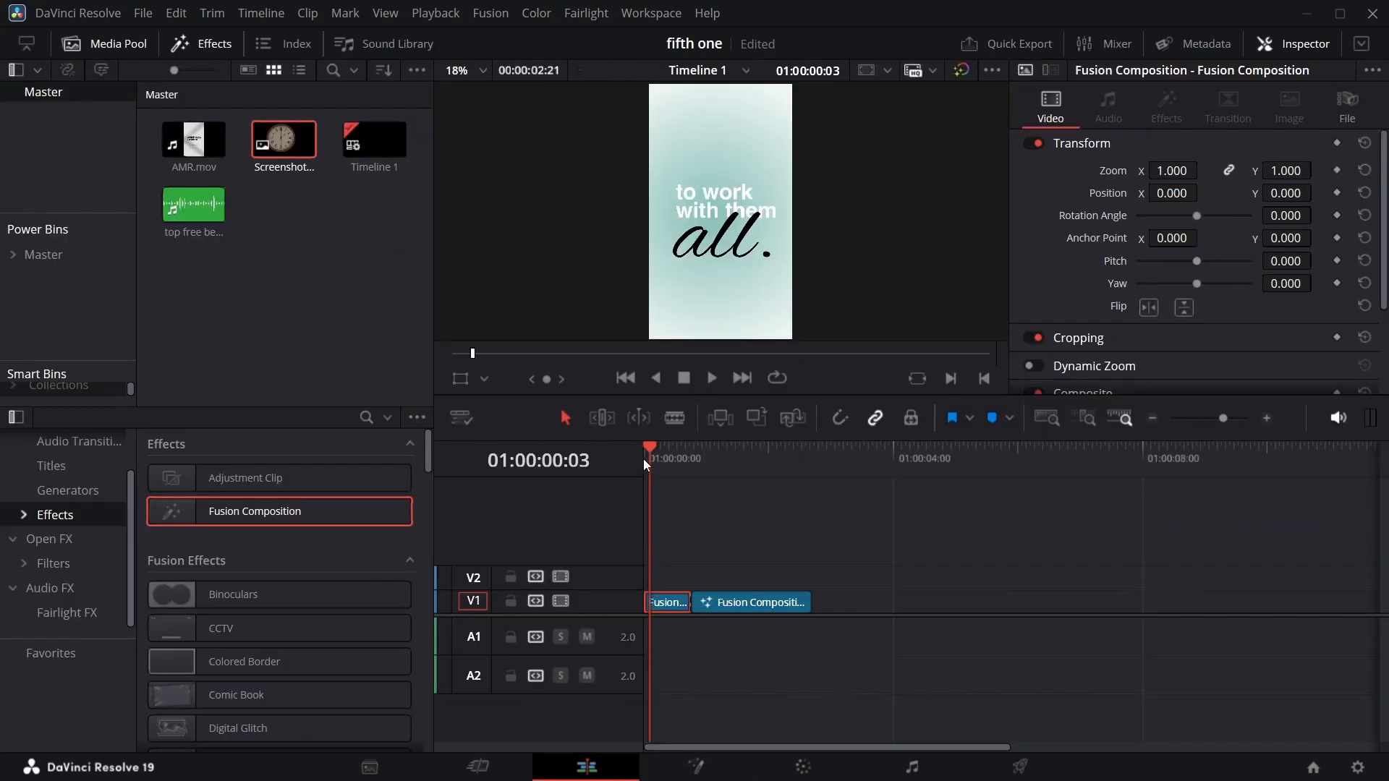
click(647, 449)
key(space)
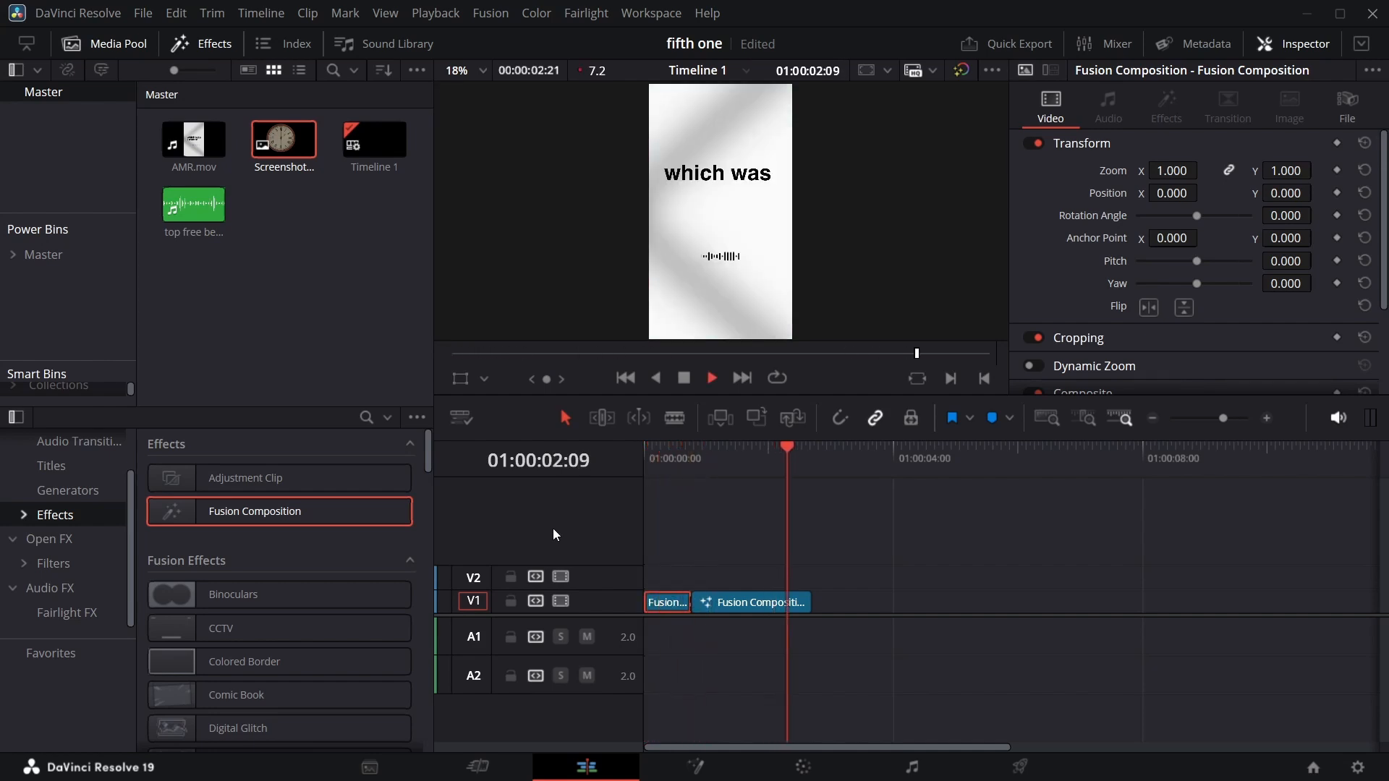
Lower the timeline's playback resolution so the composition plays back smoothly.
click(647, 450)
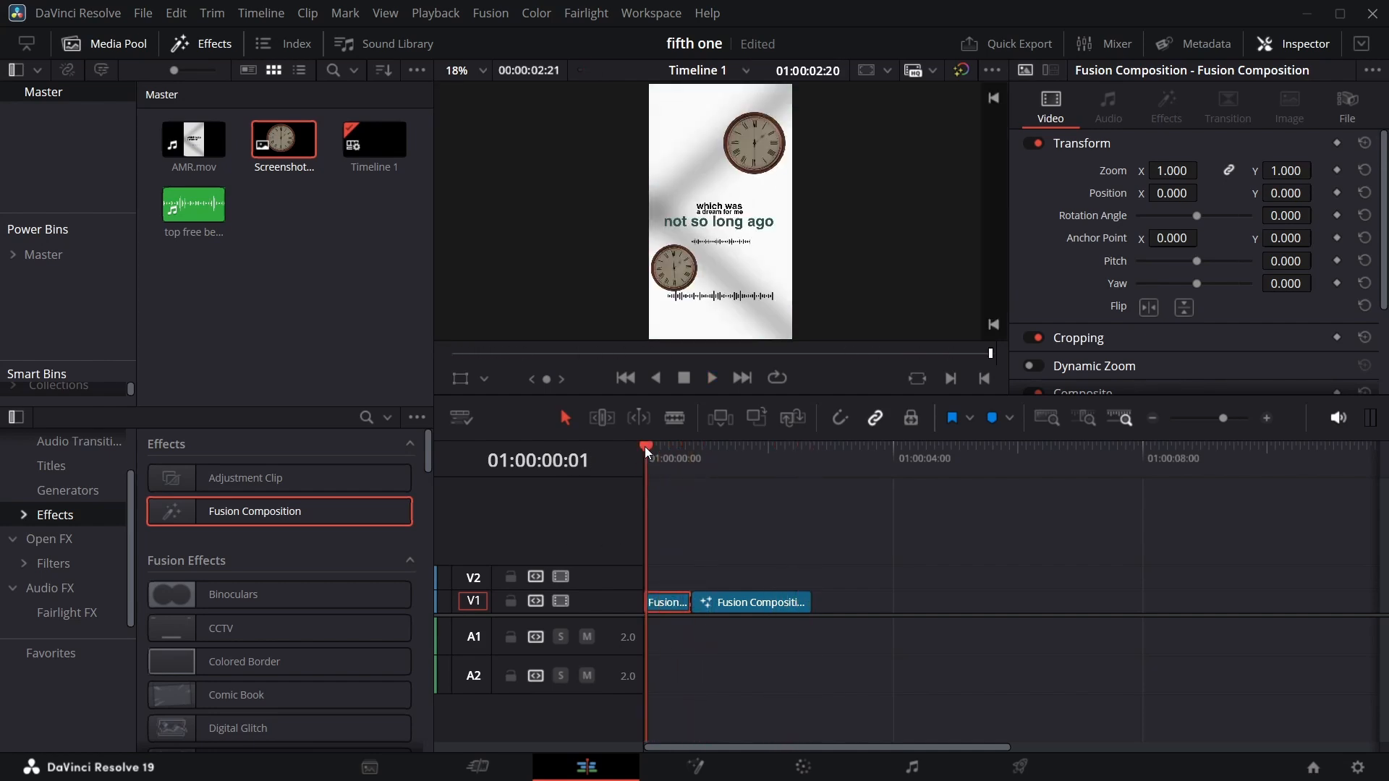
click(436, 13)
mouse_move(477, 101)
click(733, 117)
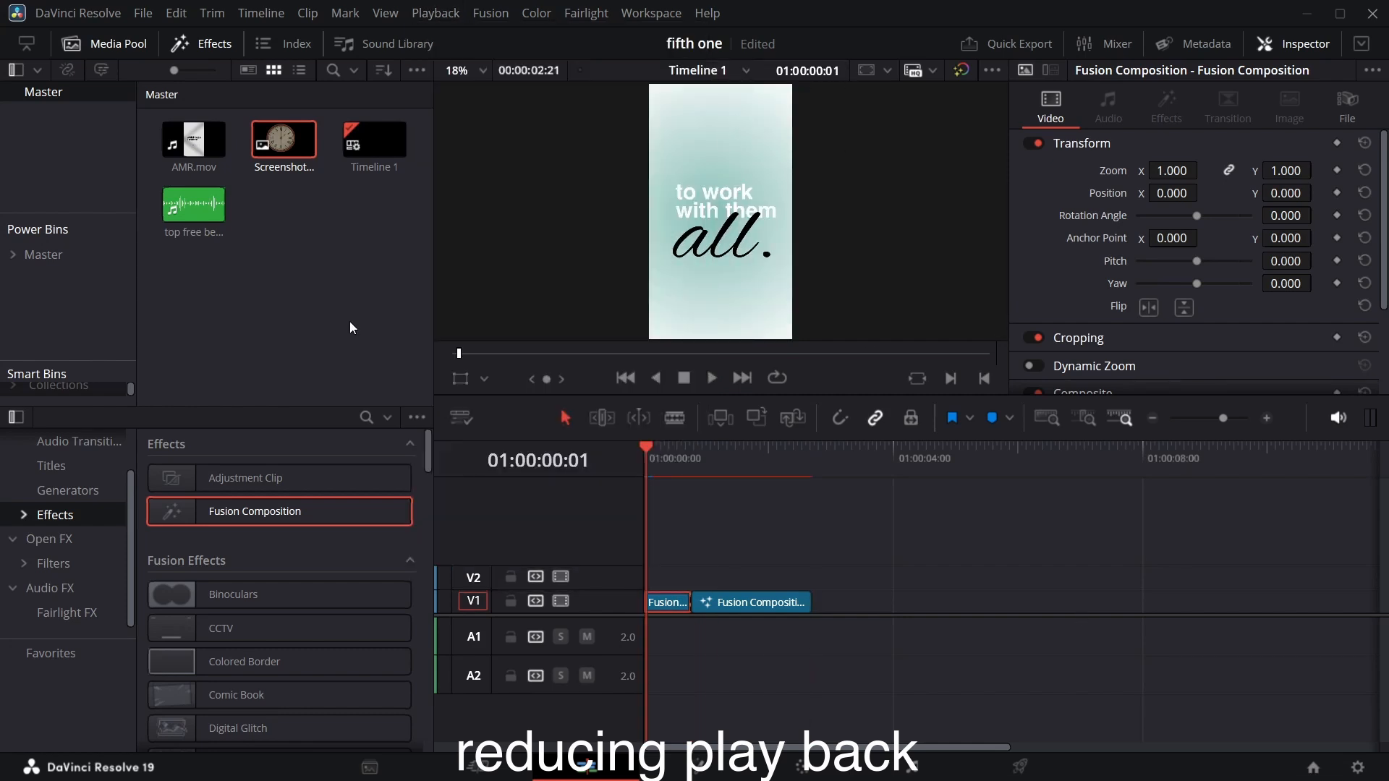
Add the AMR.mov clip to the timeline so its audio sits on A1 beneath the Fusion compositions.
drag(193, 139, 716, 640)
alt+click(1079, 639)
Play the composition with its audio from the start of the timeline several times to check timing.
click(644, 450)
key(space)
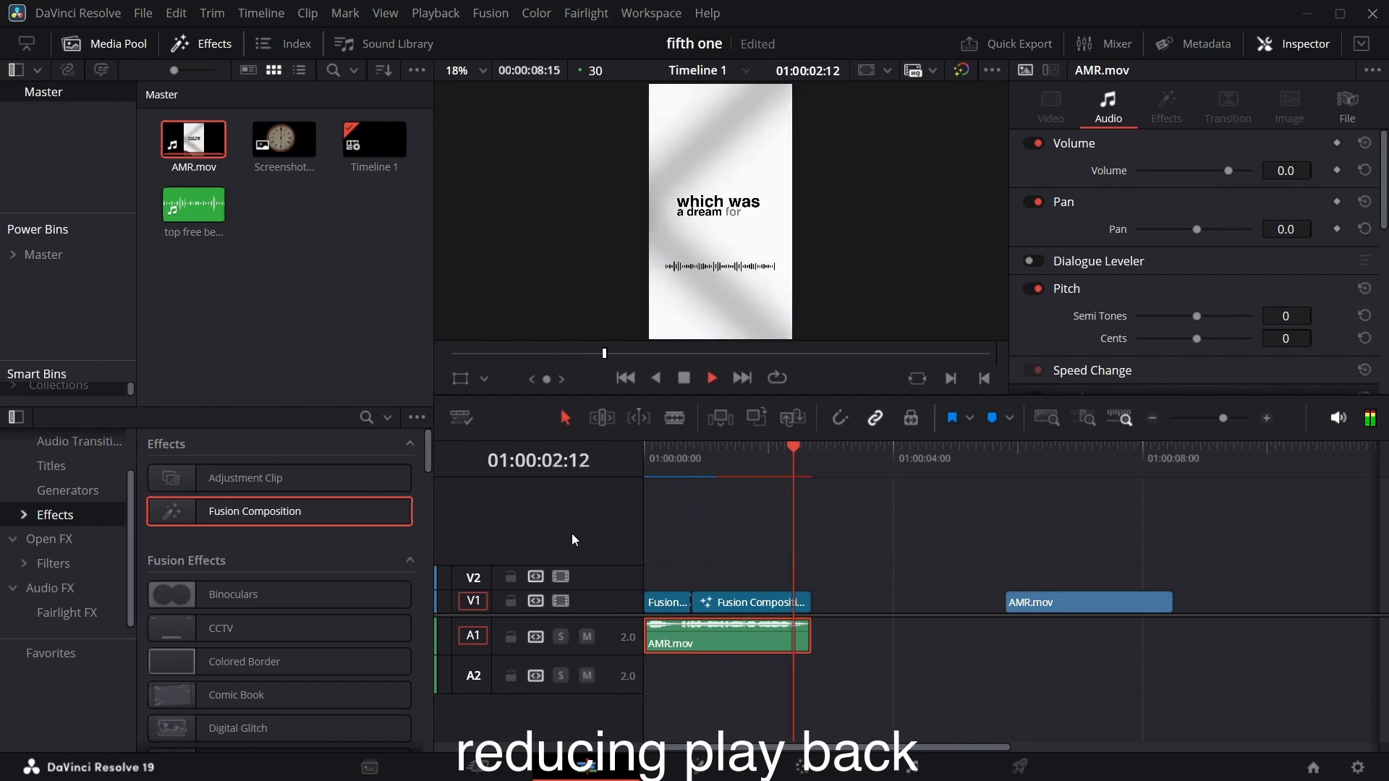
click(643, 449)
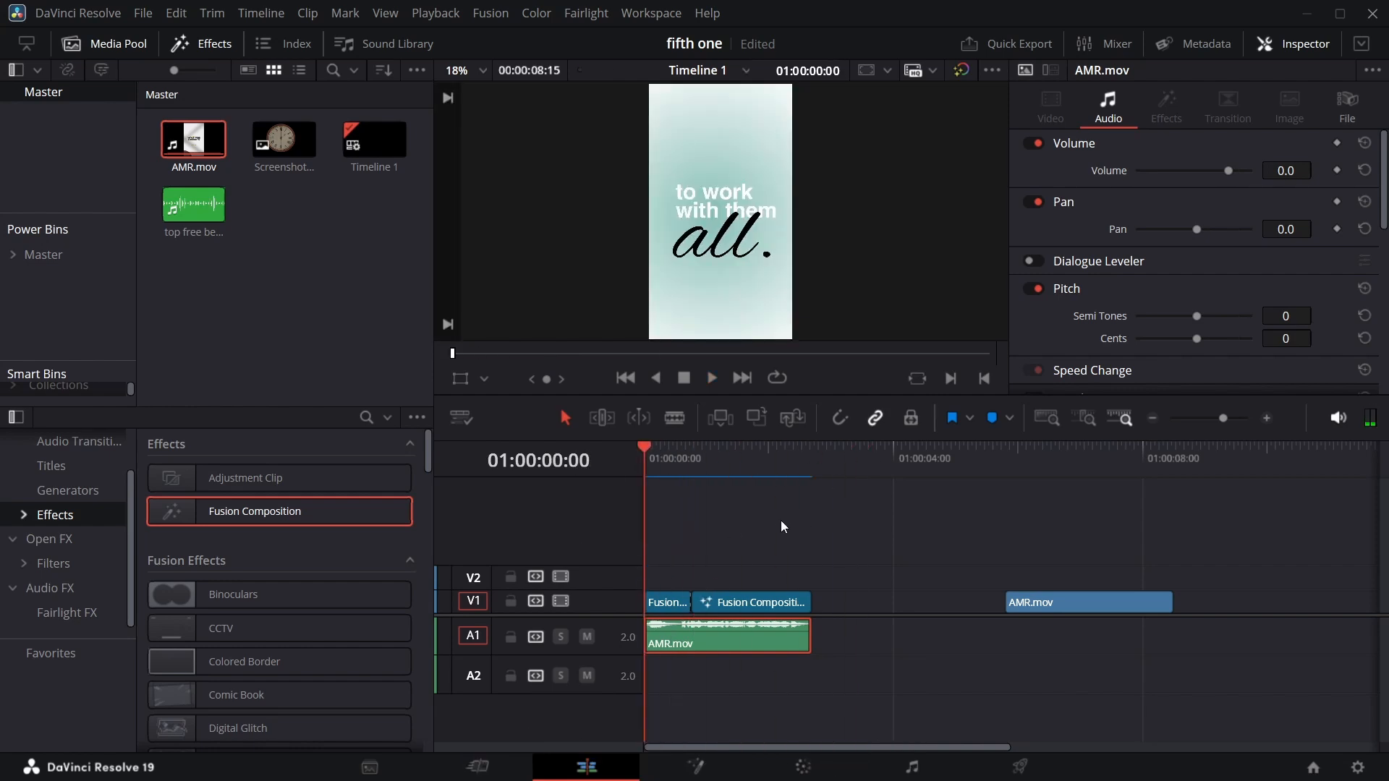
key(space)
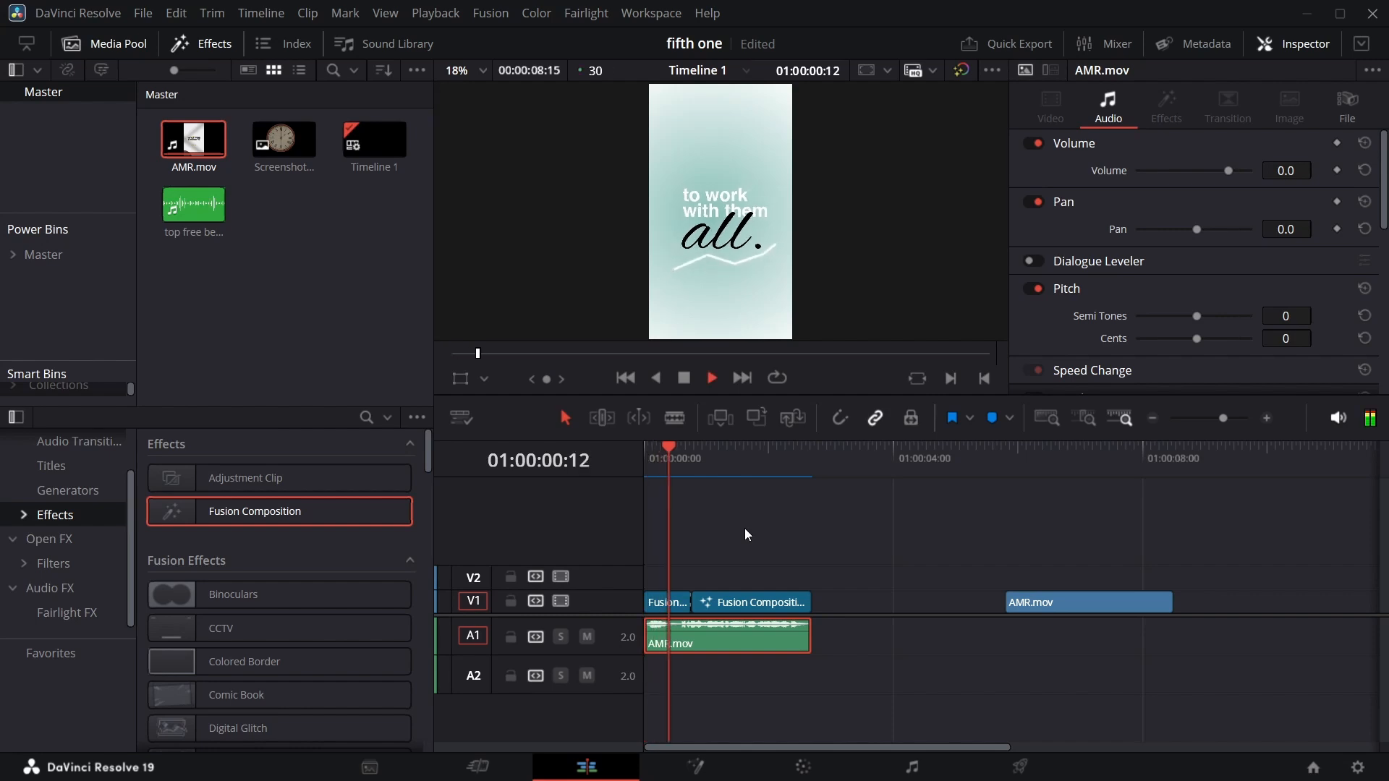
key(space)
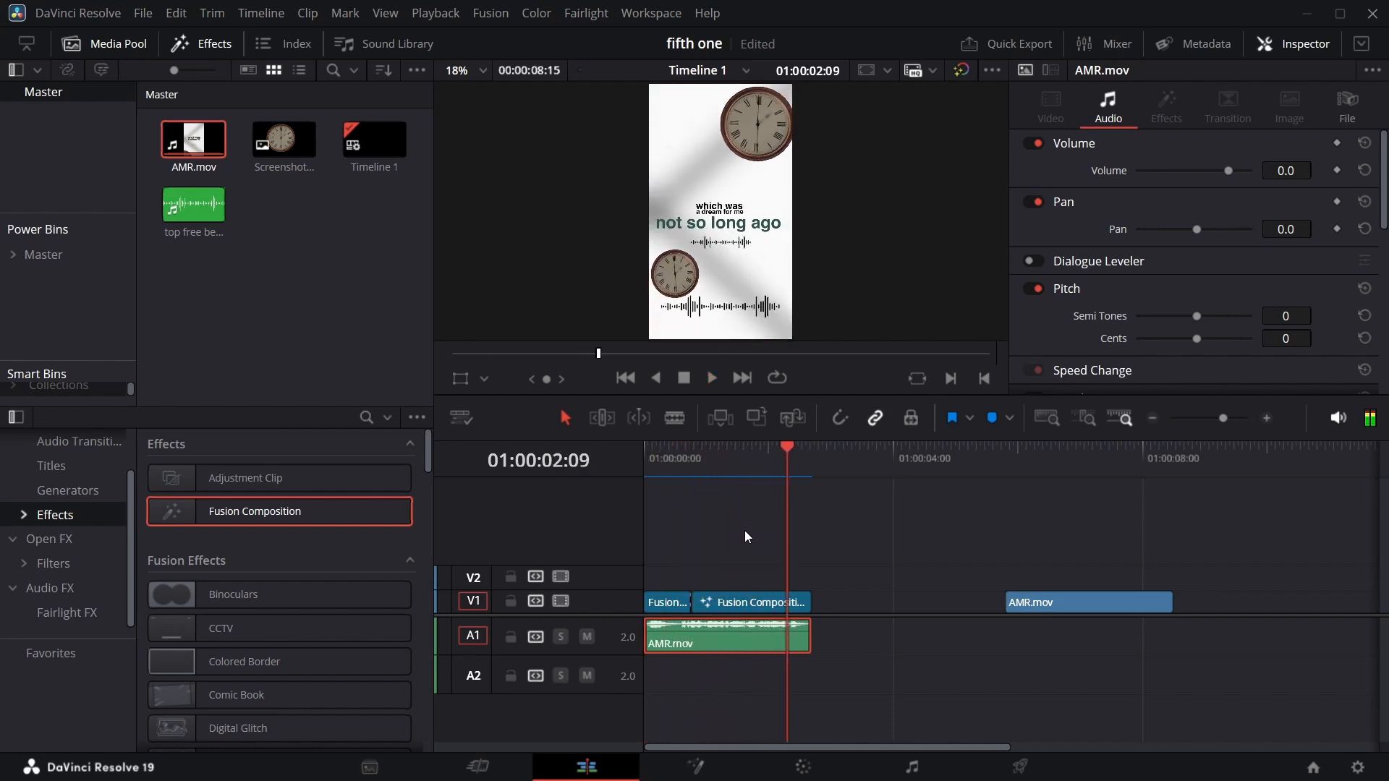
click(645, 446)
key(space)
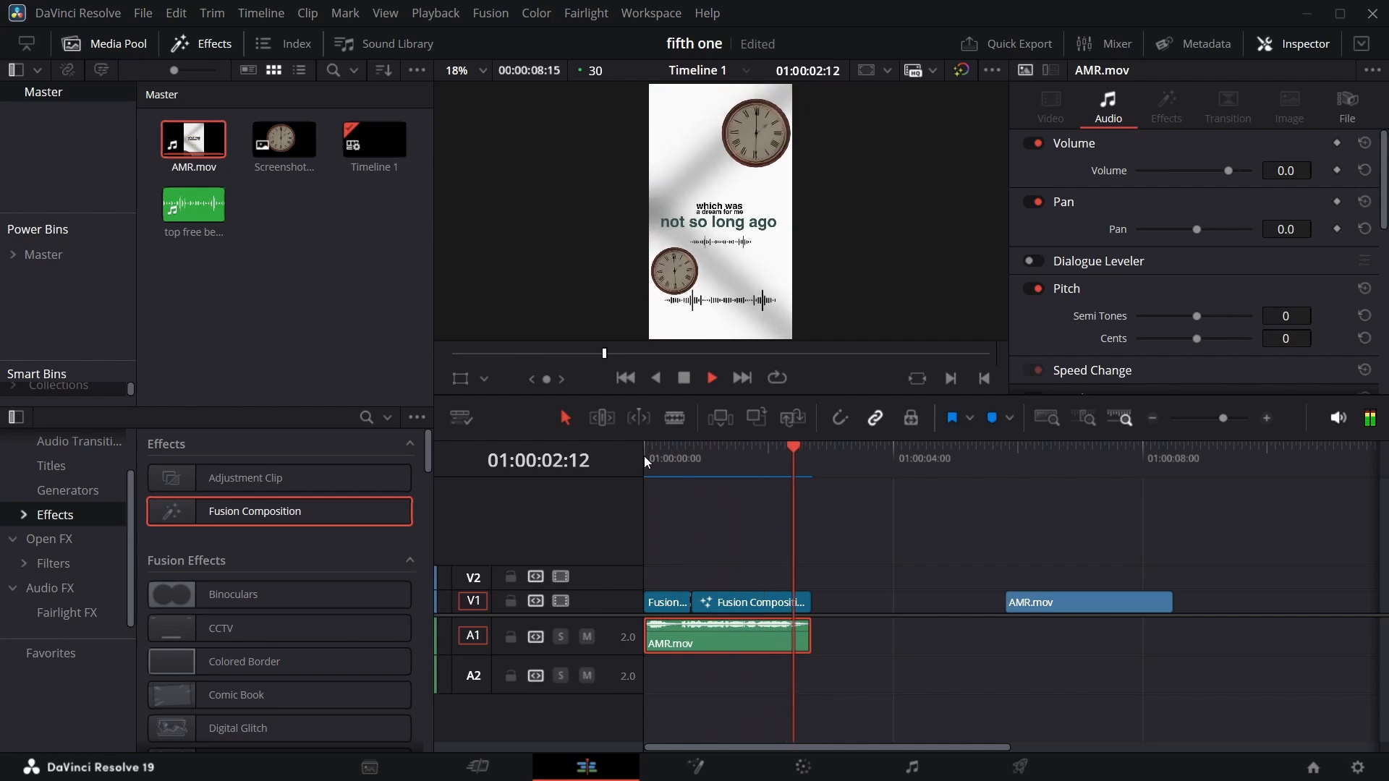
key(space)
click(645, 449)
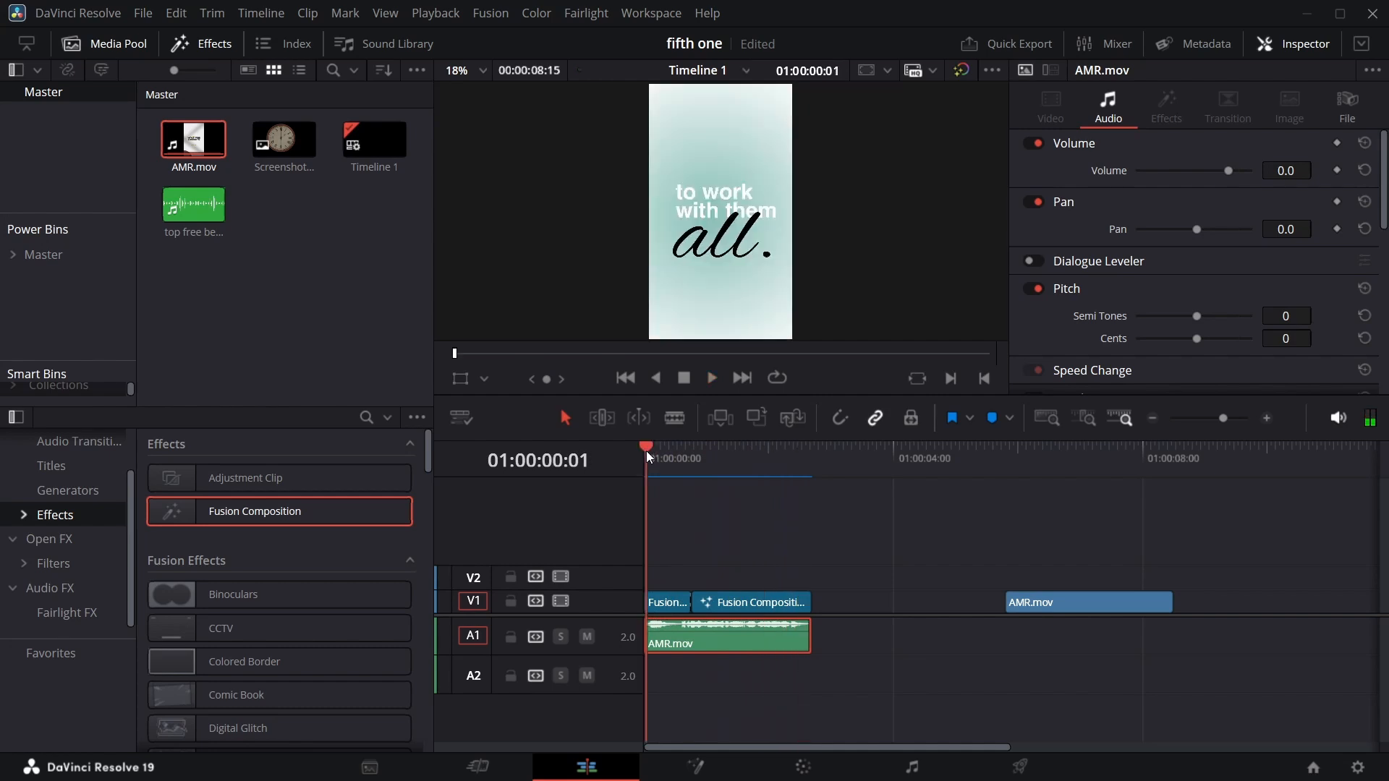
key(space)
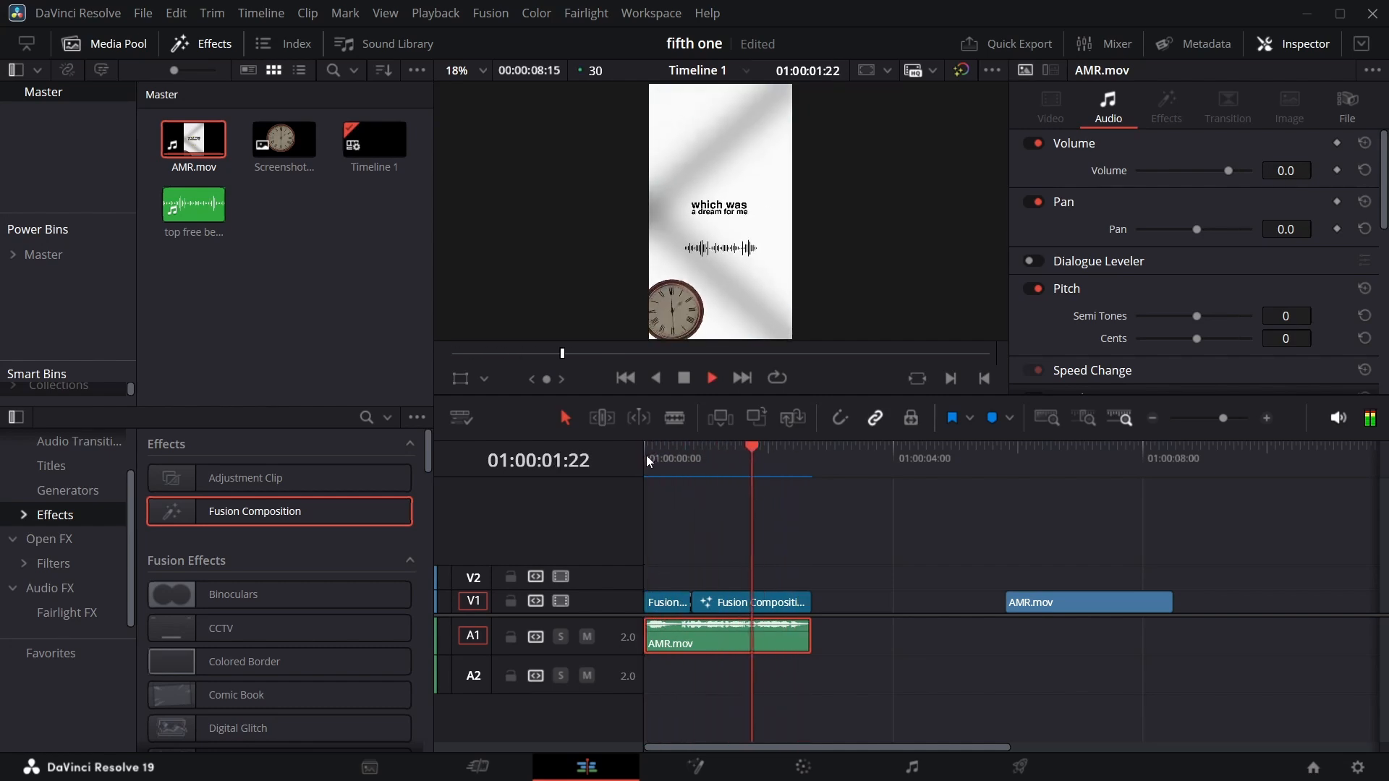
click(645, 455)
key(space)
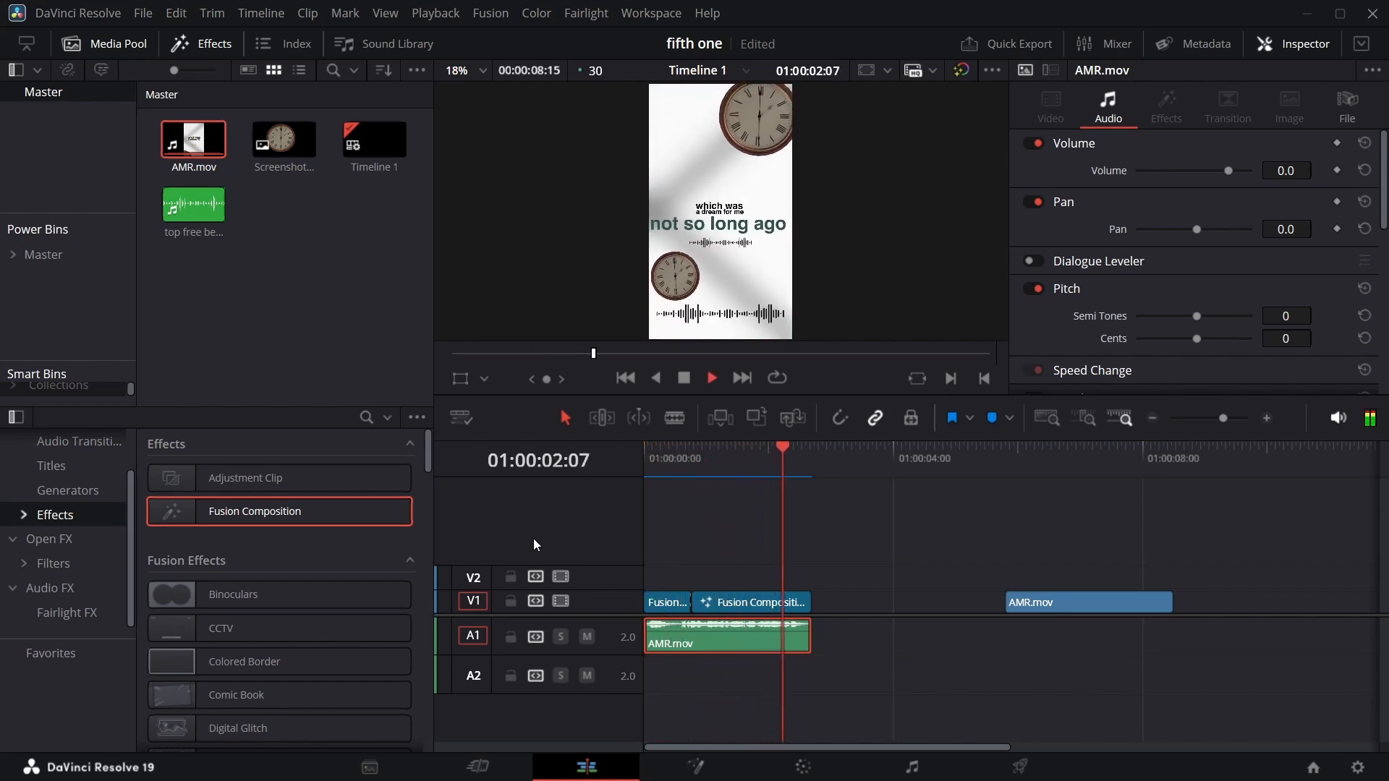
key(space)
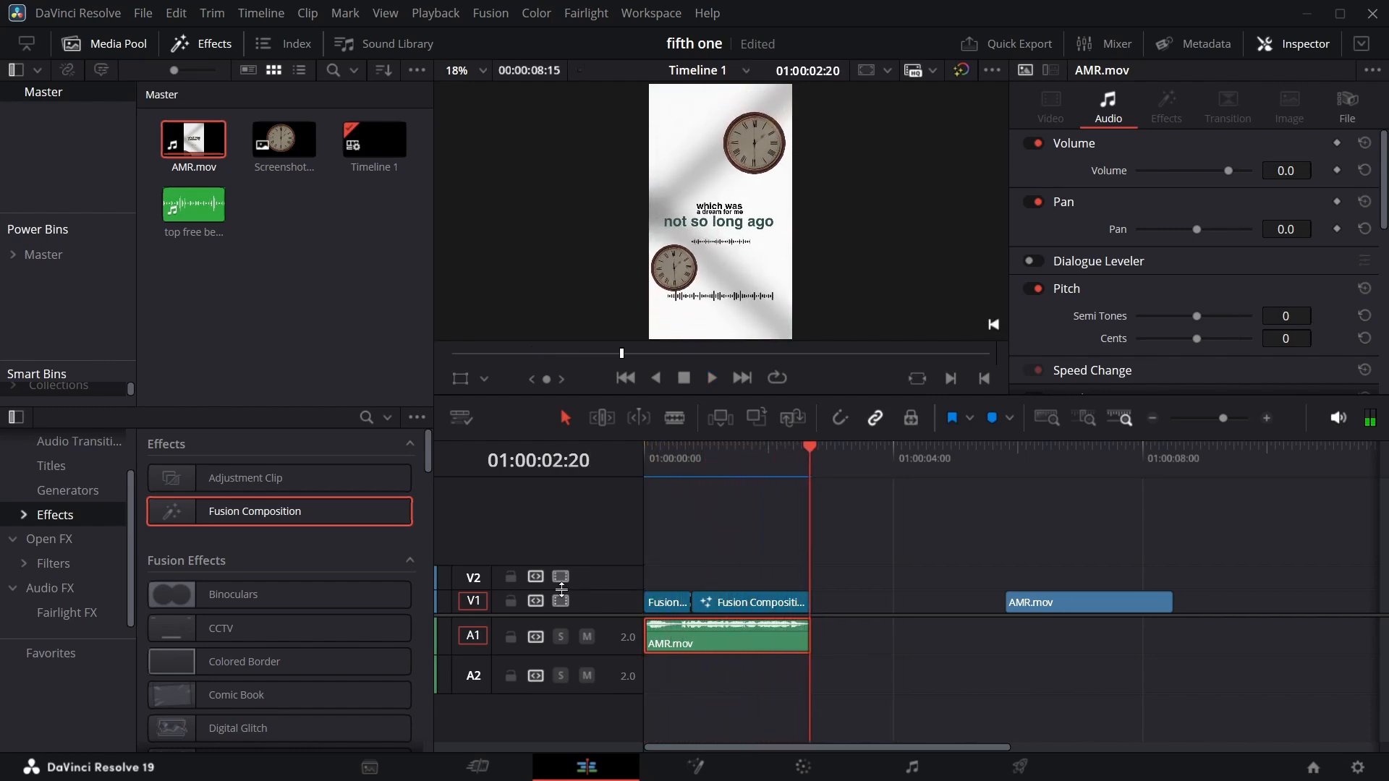